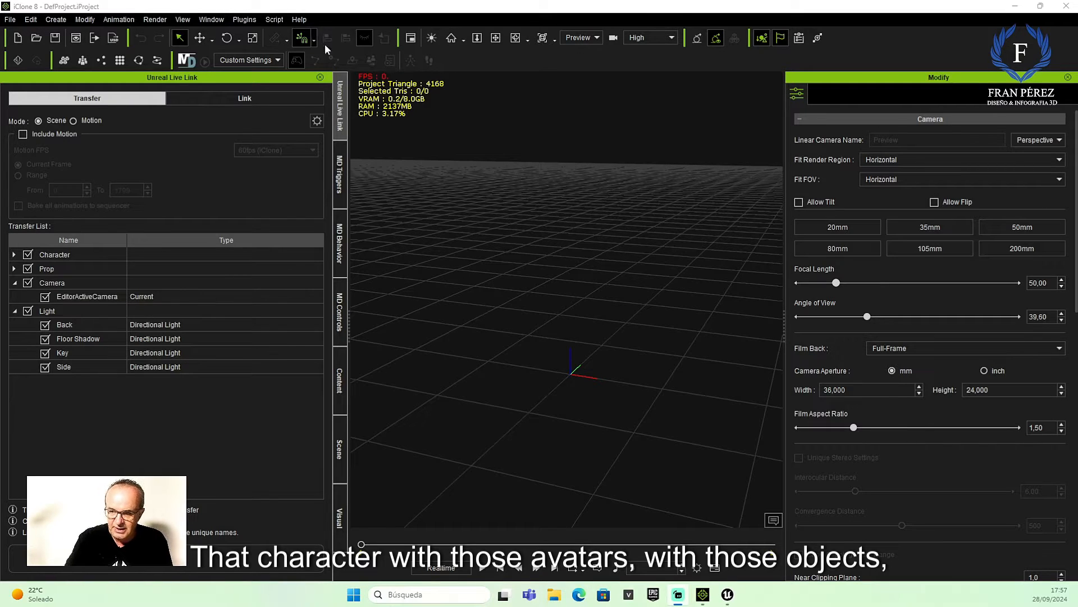
# Browse the Character Creator & iClone Auto Setup files and open the Unreal folder's Auto Setup 1.35 For Unreal 5.4 subfolder
pyautogui.click(254, 23)
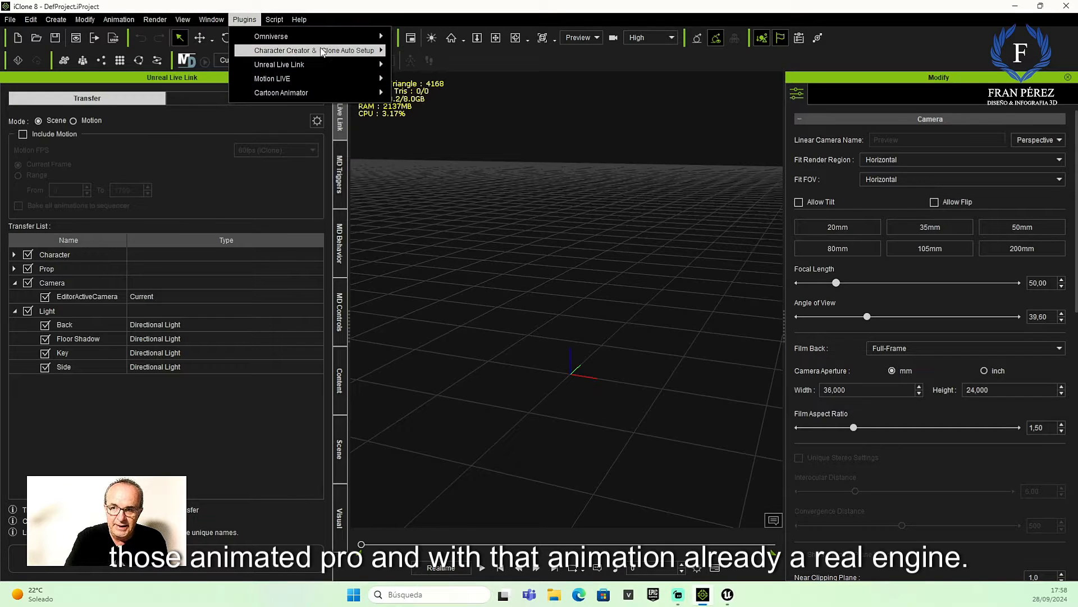
pyautogui.moveTo(322, 51)
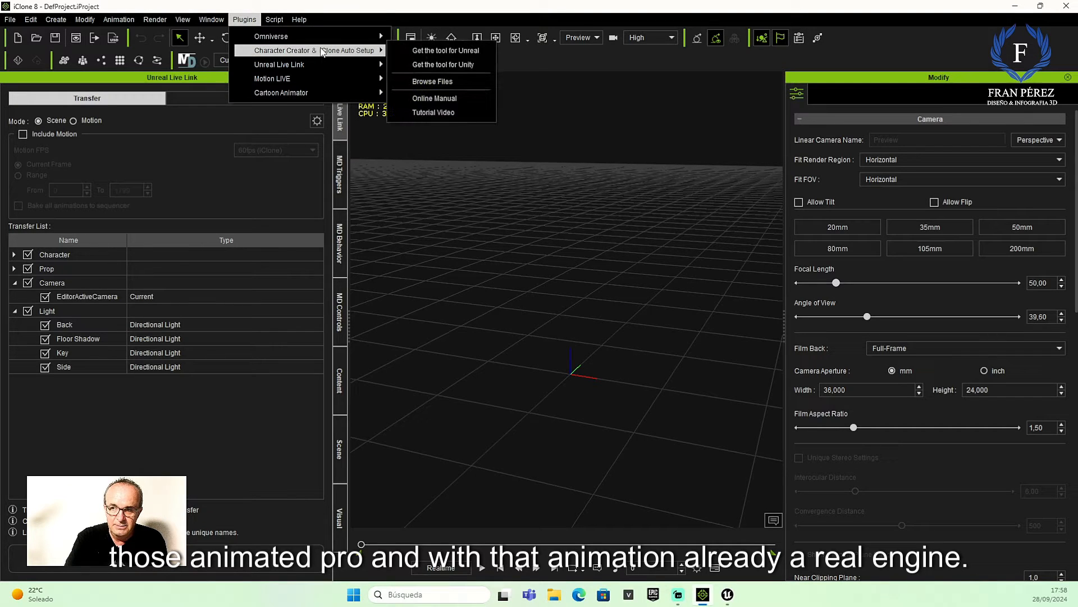
pyautogui.click(434, 82)
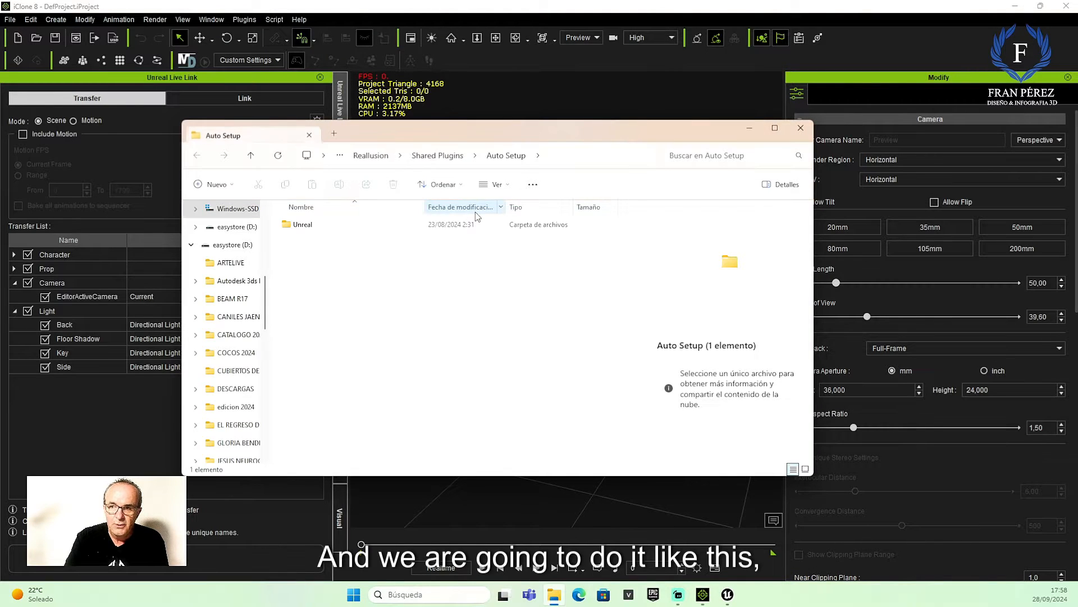
pyautogui.click(302, 224)
pyautogui.doubleClick(301, 225)
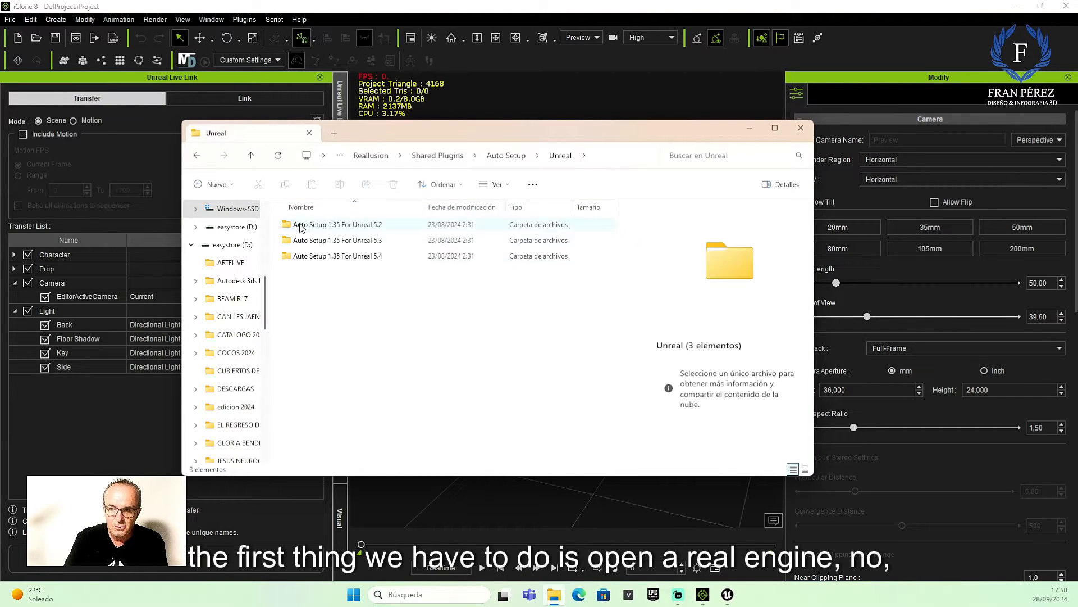
pyautogui.doubleClick(319, 257)
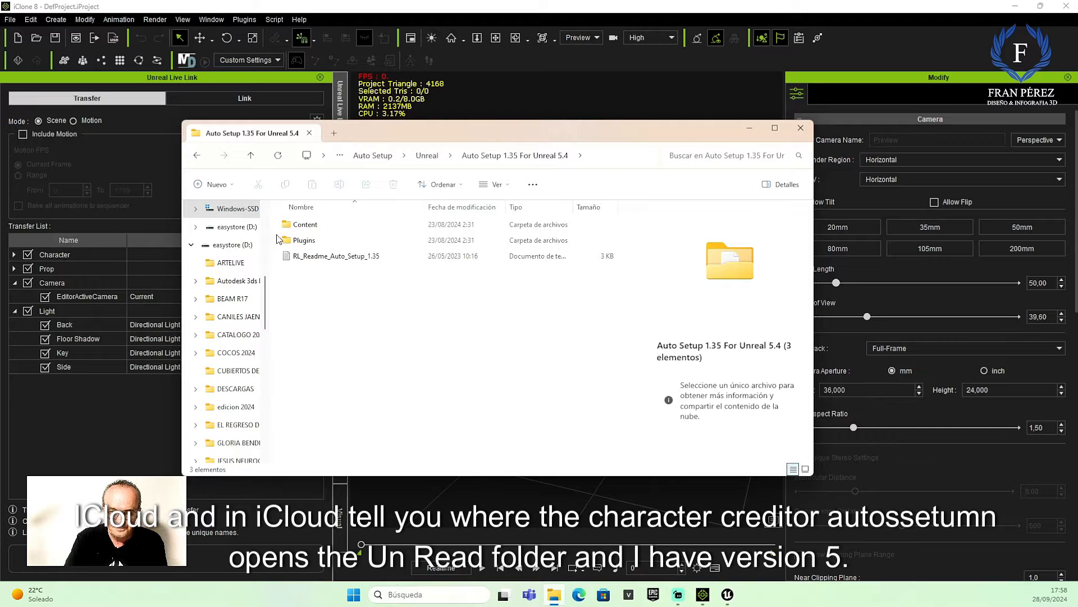
# Copy the Content and Plugins folders from the Auto Setup 1.35 For Unreal 5.4 folder
pyautogui.moveTo(276, 223); pyautogui.dragTo(306, 245)
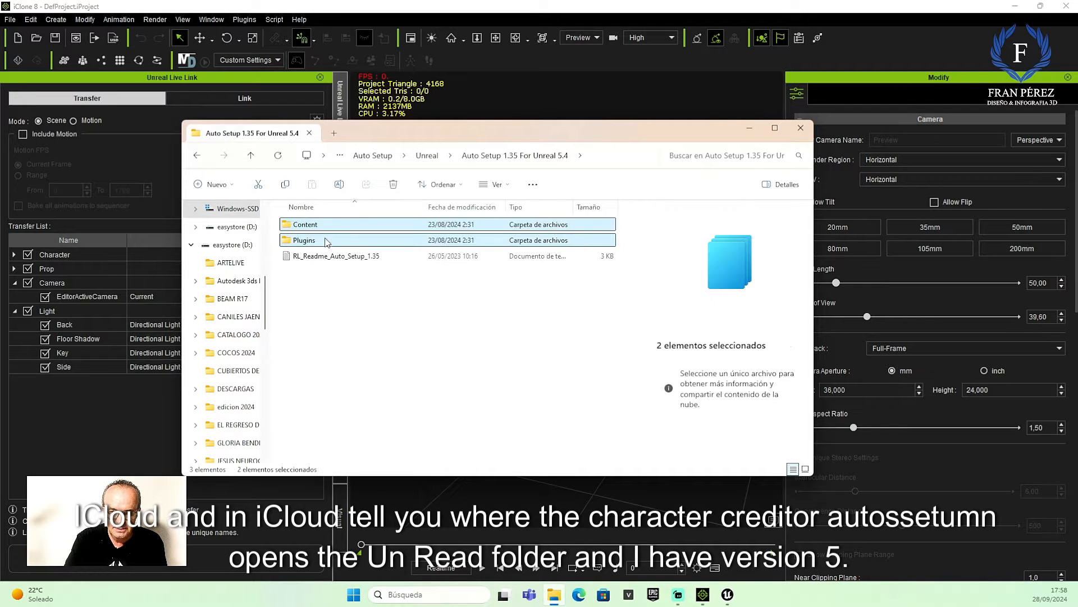
pyautogui.rightClick(315, 226)
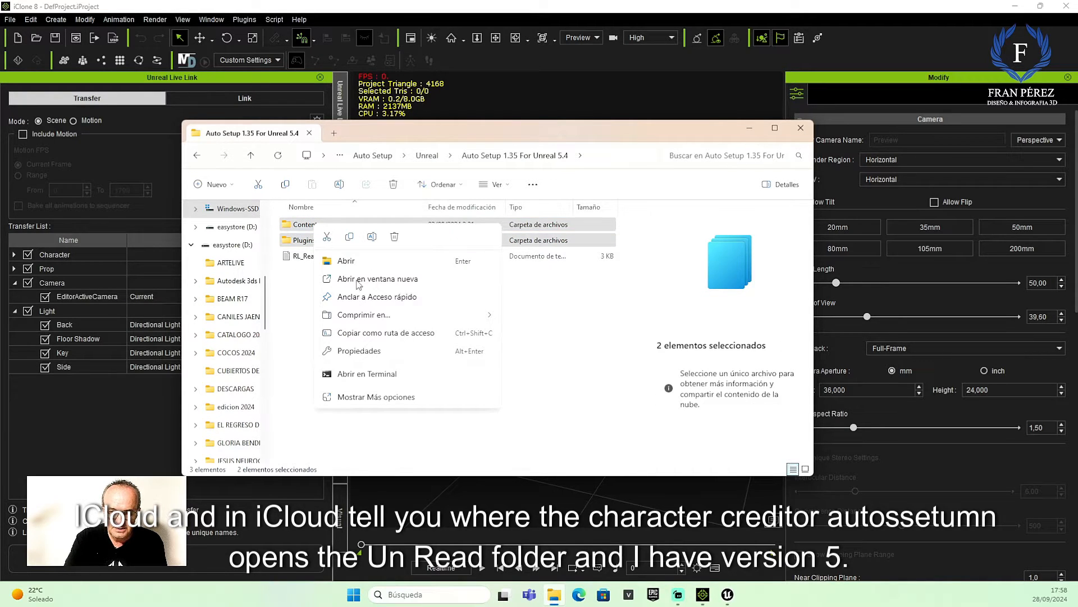
pyautogui.click(351, 238)
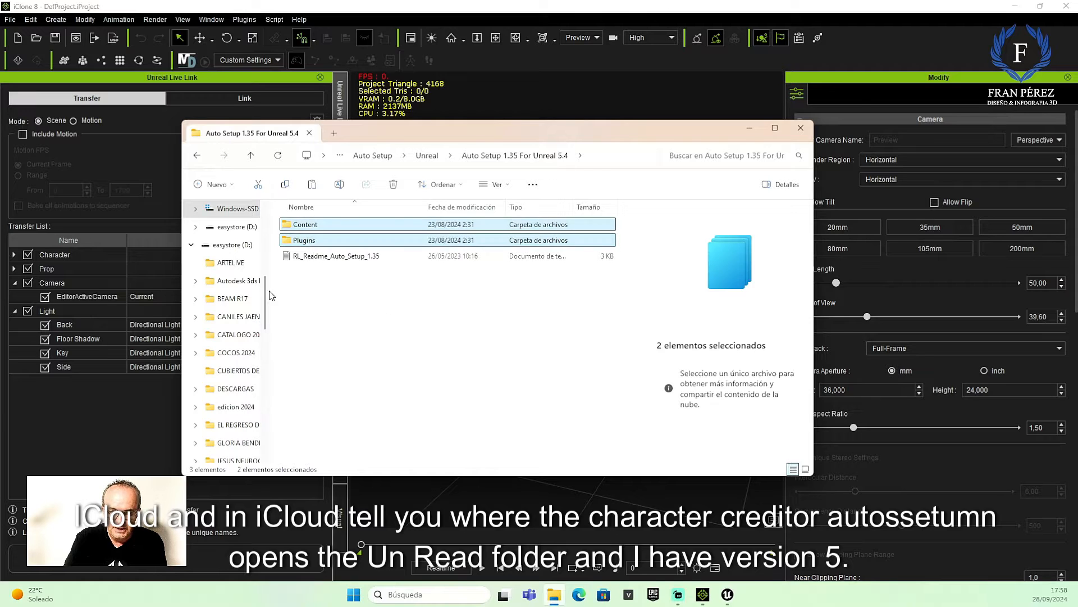
pyautogui.click(231, 245)
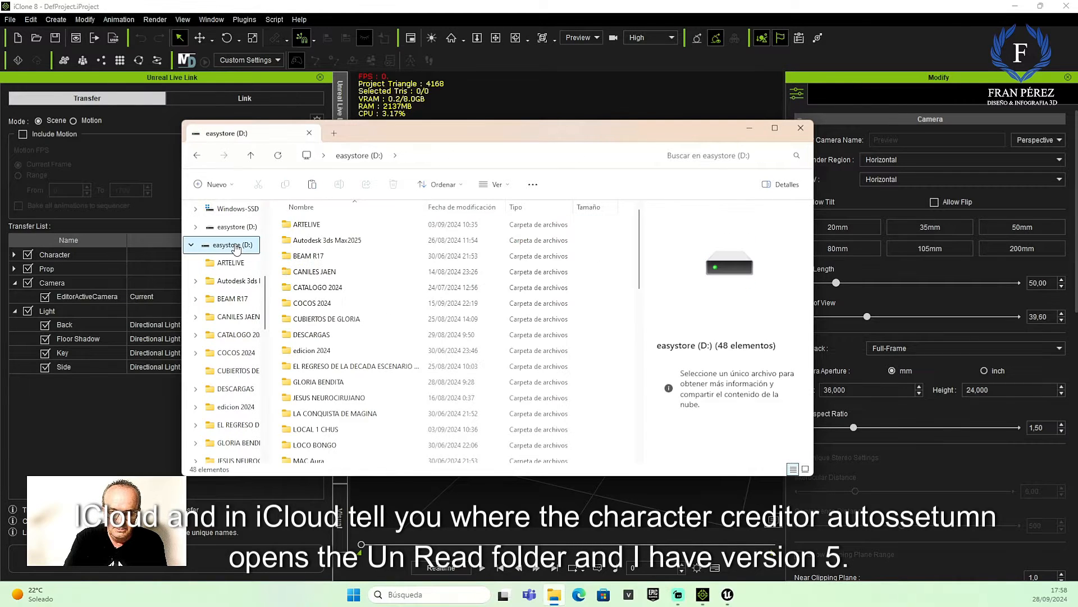
pyautogui.scroll(-10, 392, 397)
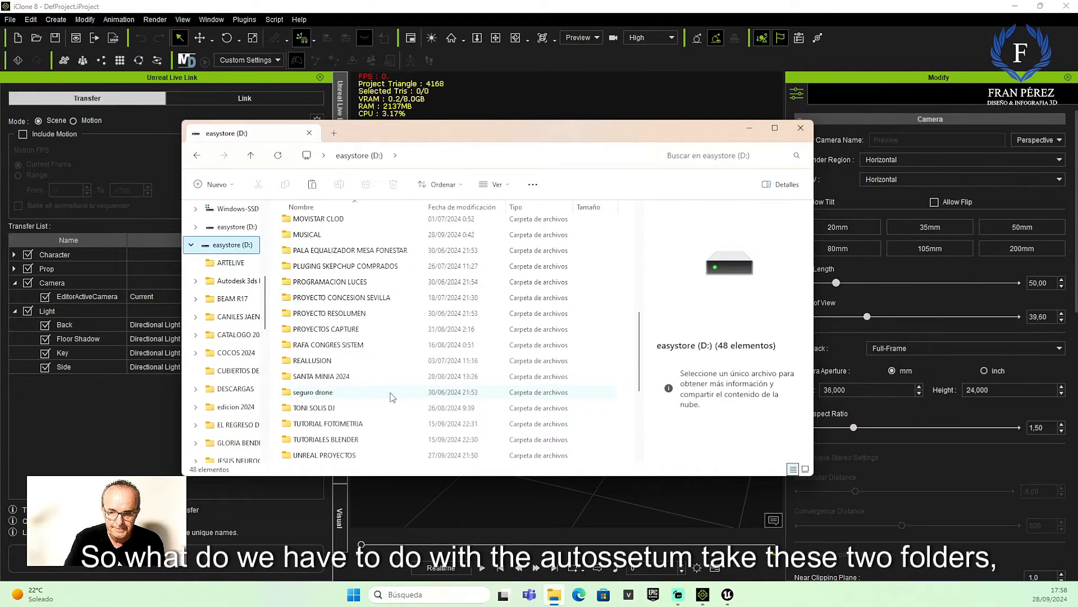
pyautogui.scroll(-3, 392, 397)
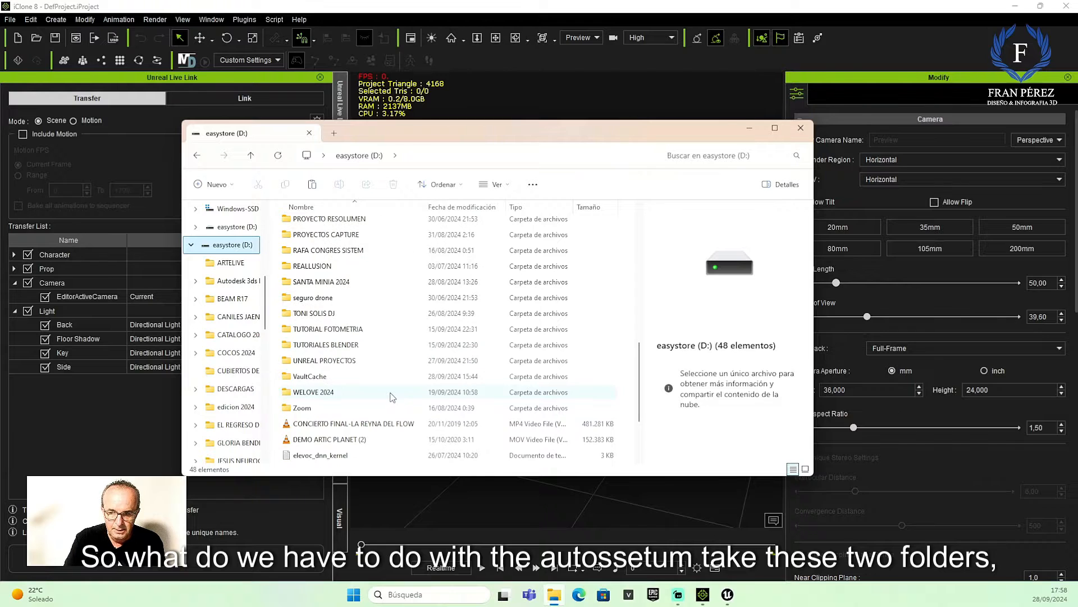
pyautogui.doubleClick(335, 362)
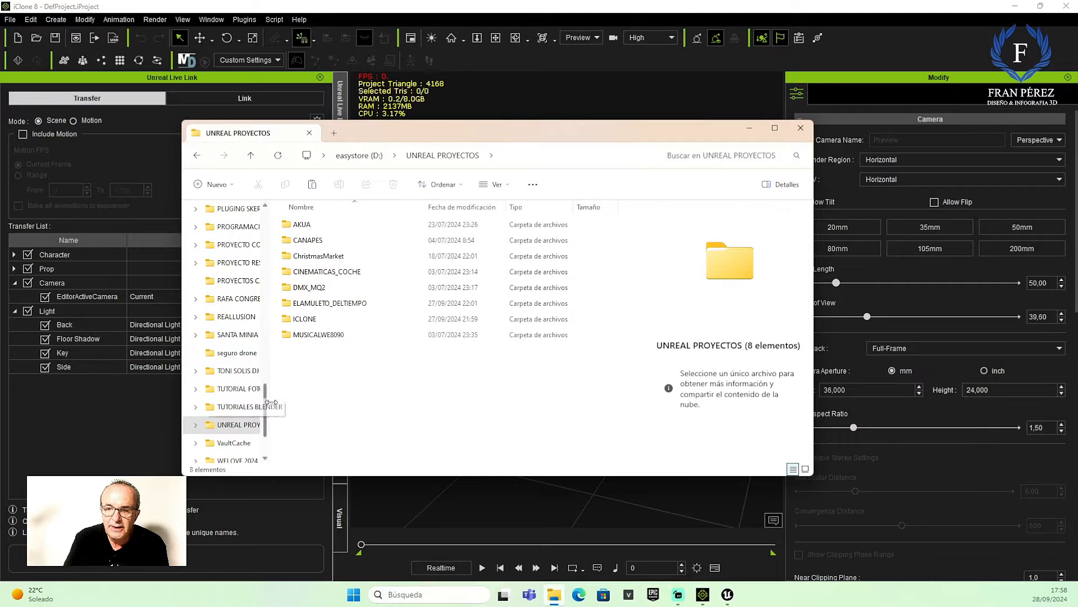
# Paste the copied folders into the TUTORIALES project folder under Documents > Unreal Projects
pyautogui.moveTo(265, 402); pyautogui.dragTo(256, 289)
pyautogui.scroll(3, 255, 289)
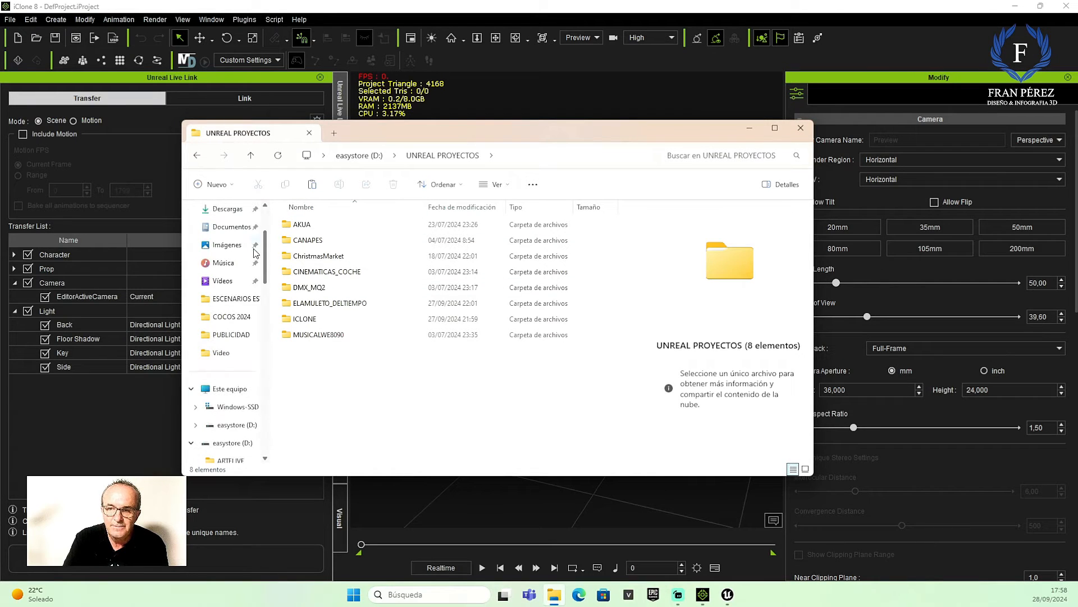
pyautogui.click(231, 227)
pyautogui.scroll(-3, 371, 378)
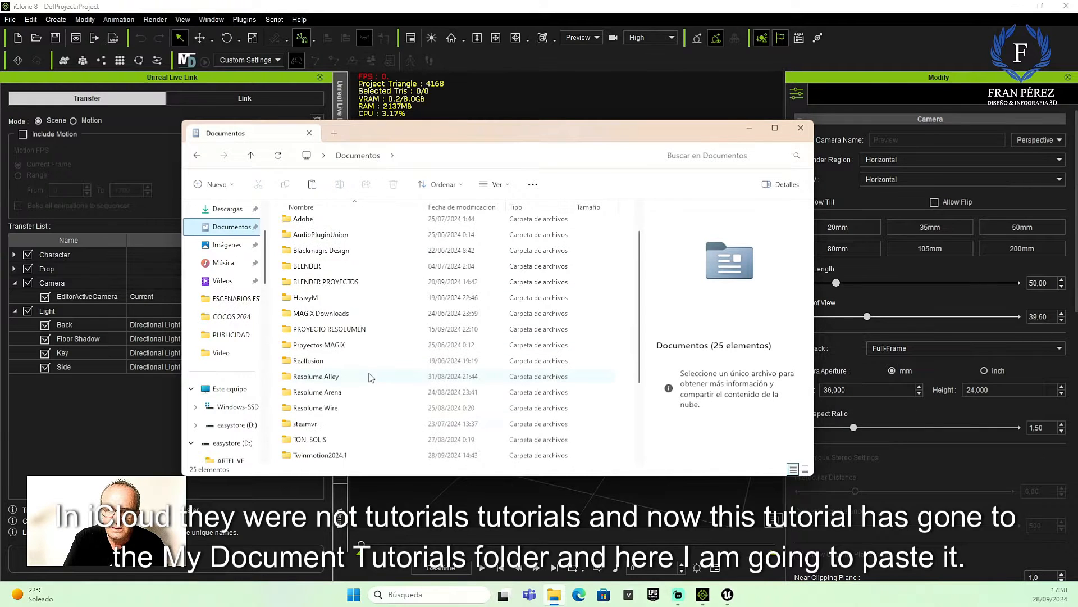
pyautogui.doubleClick(333, 380)
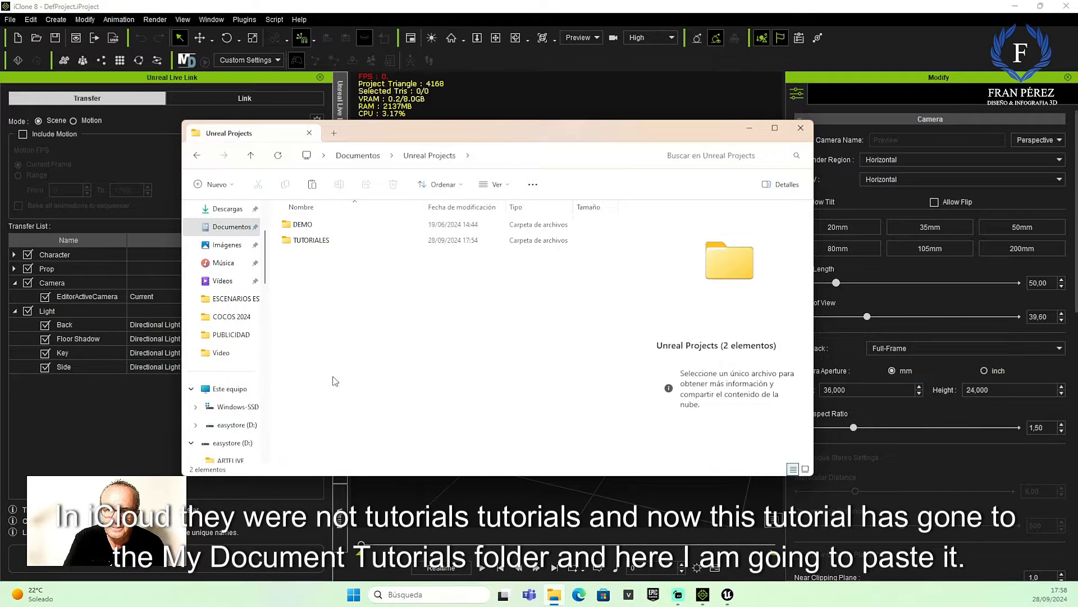
pyautogui.doubleClick(313, 240)
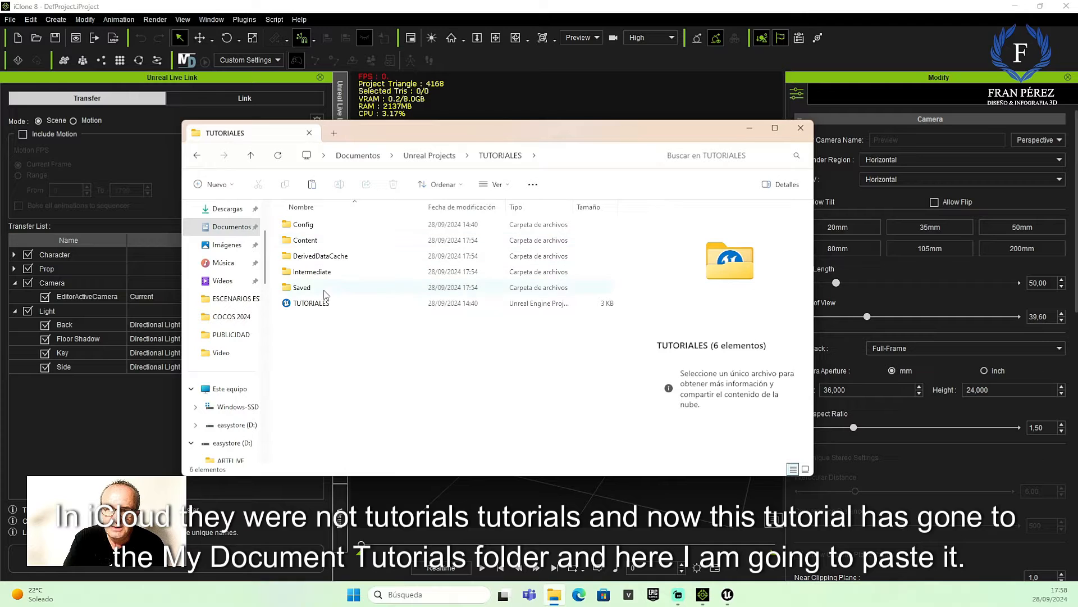
pyautogui.rightClick(349, 345)
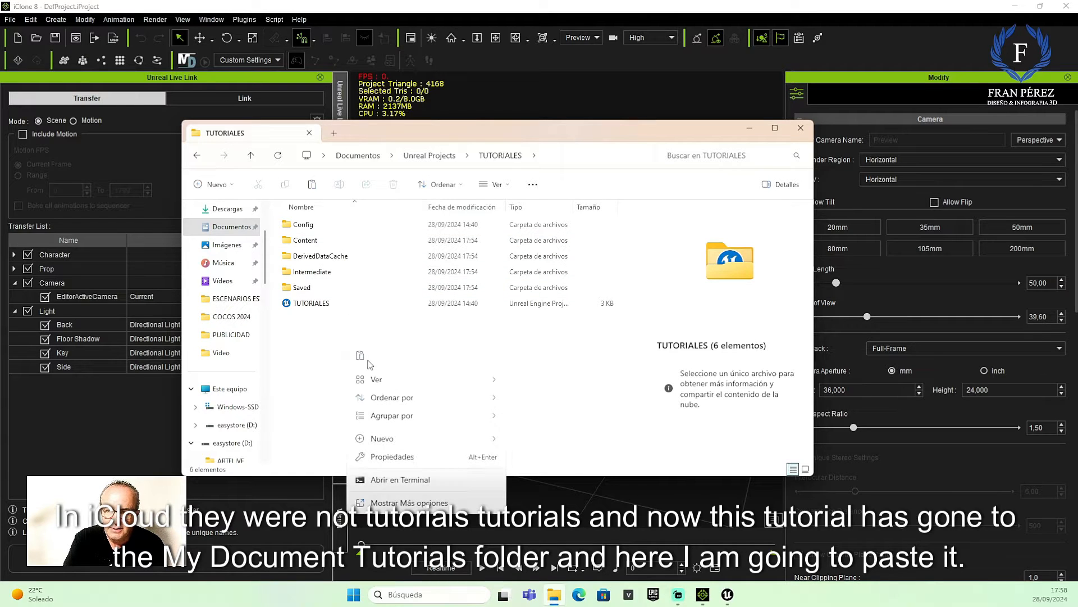
pyautogui.click(363, 357)
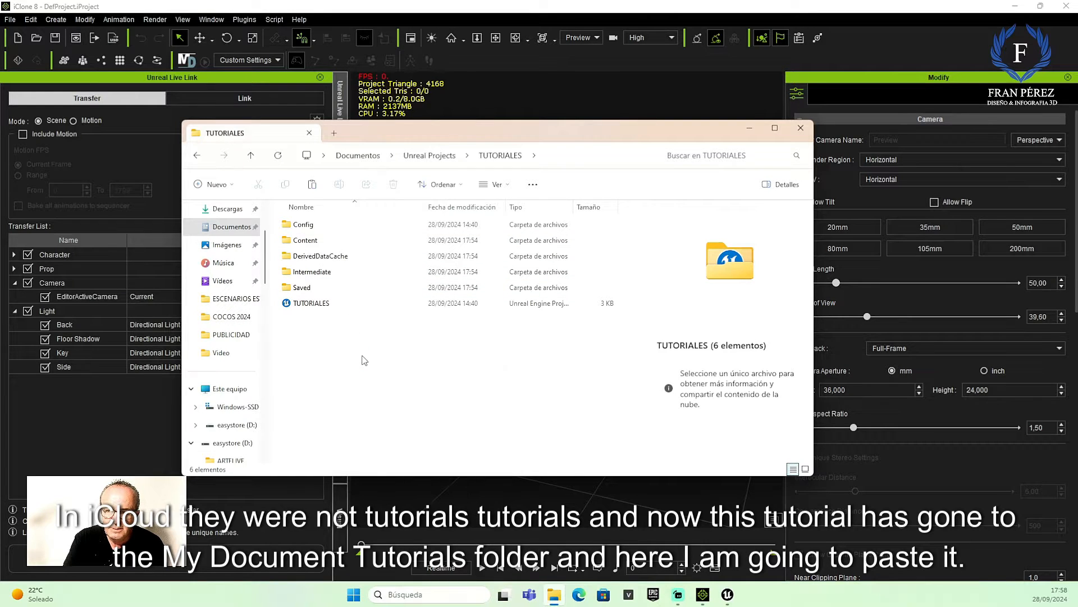
# Reopen the TUTORIALES folder to check the pasted folders, and close the file explorer
pyautogui.click(428, 375)
pyautogui.rightClick(384, 372)
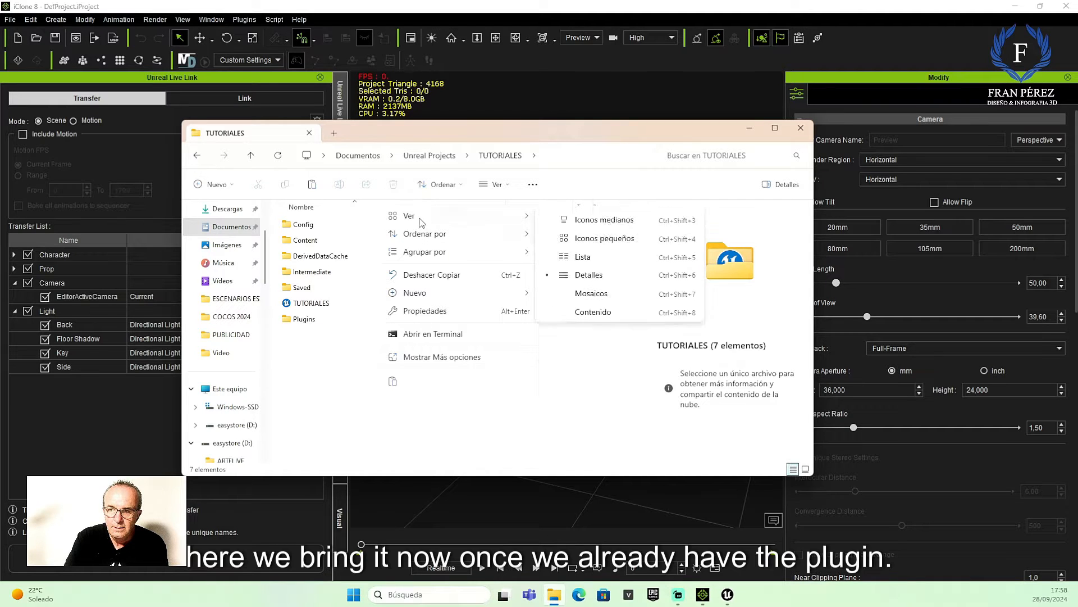
pyautogui.click(252, 156)
pyautogui.doubleClick(319, 242)
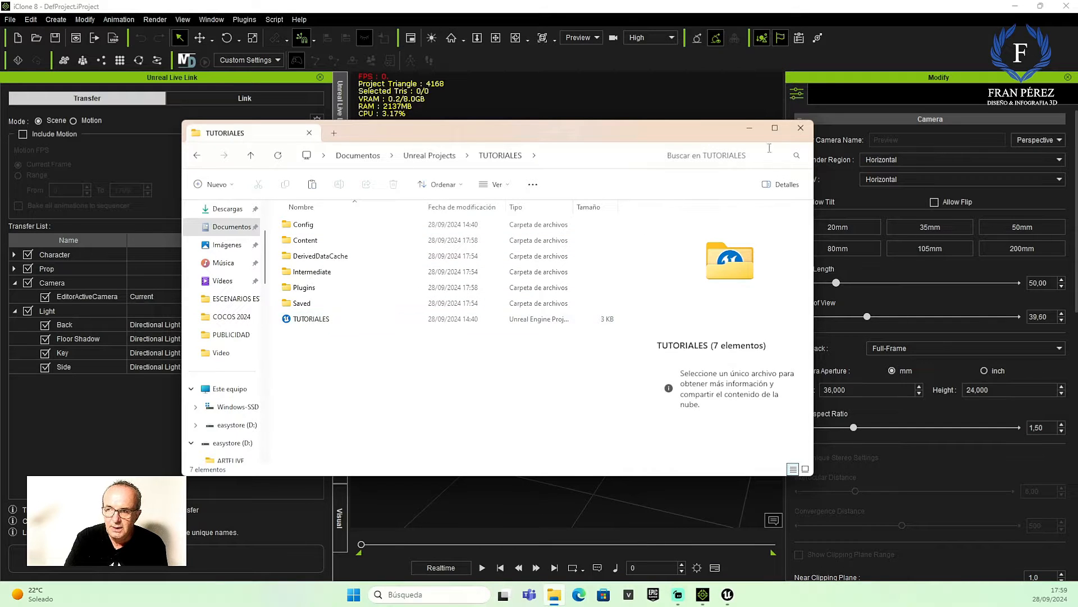
pyautogui.click(801, 128)
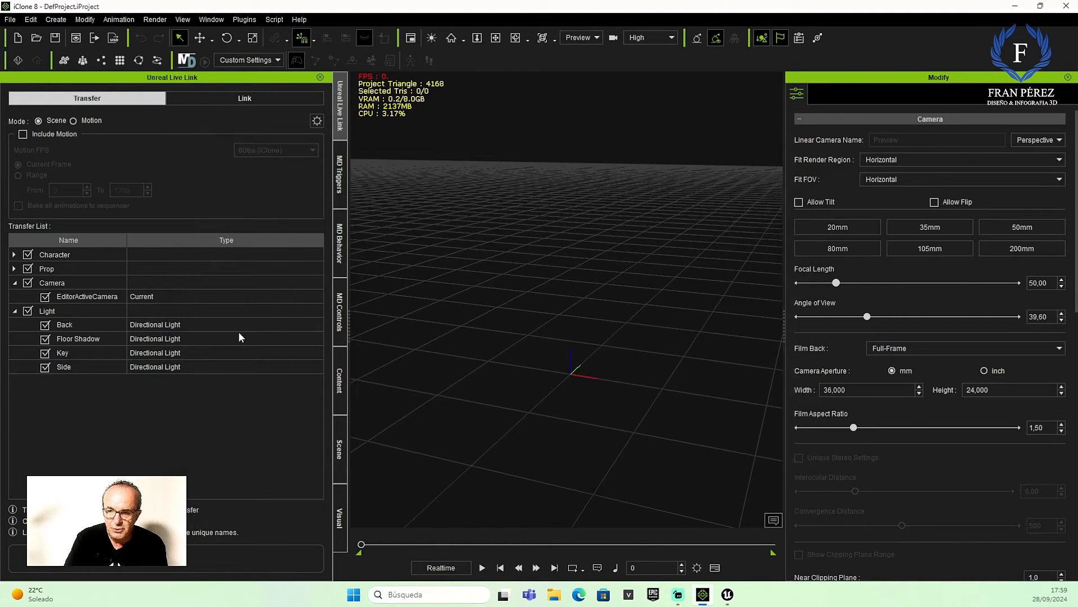
# Switch to Unreal Editor, enable the Reallusion plugins Character Creator UE Control Rig and iClone Live Link, and restart the editor
pyautogui.click(728, 596)
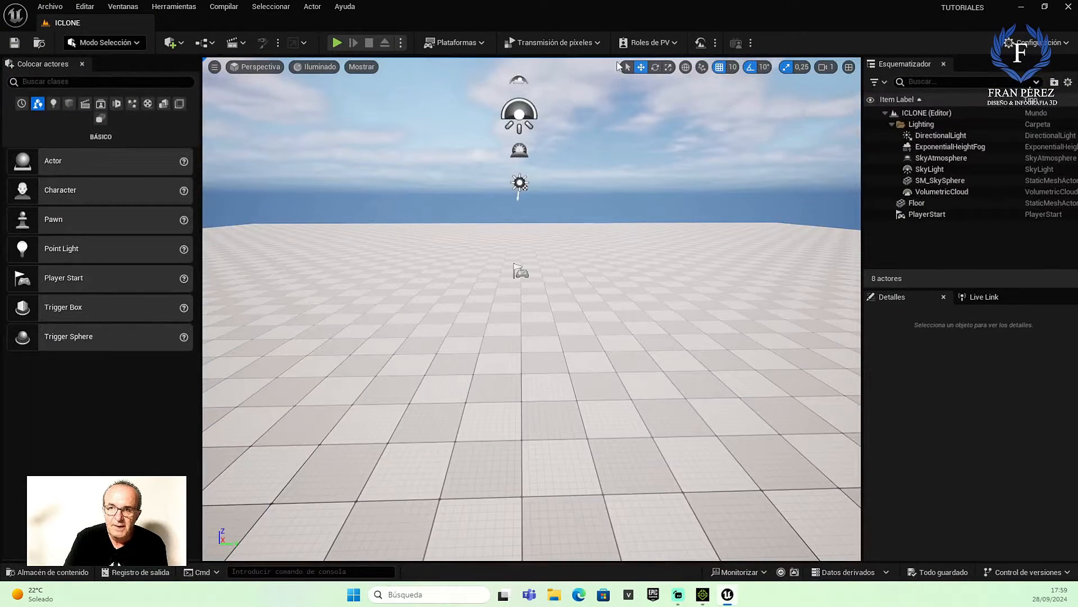
pyautogui.click(1038, 43)
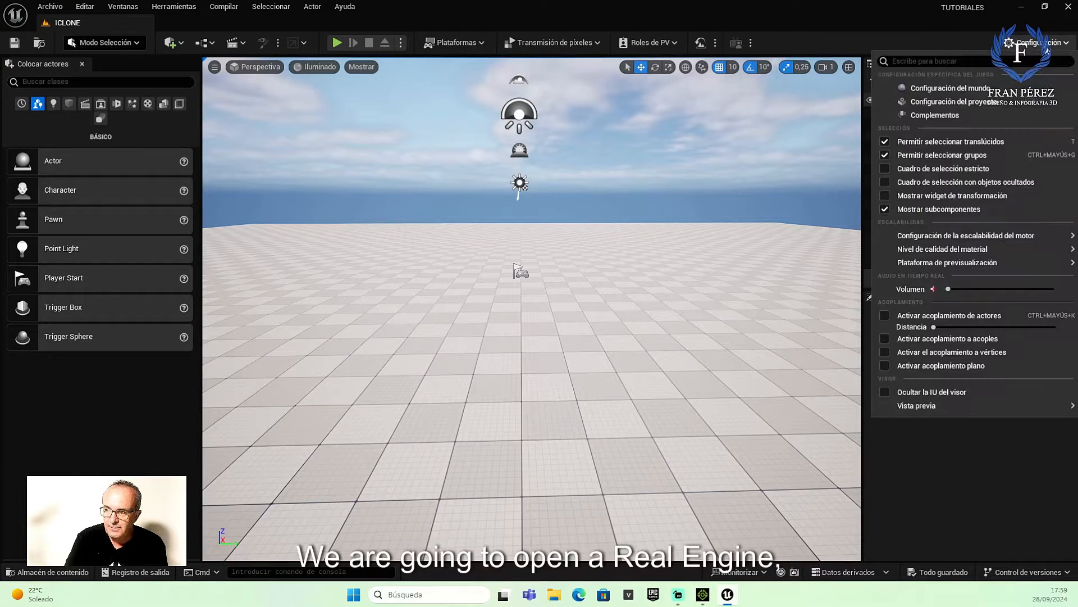
pyautogui.click(943, 117)
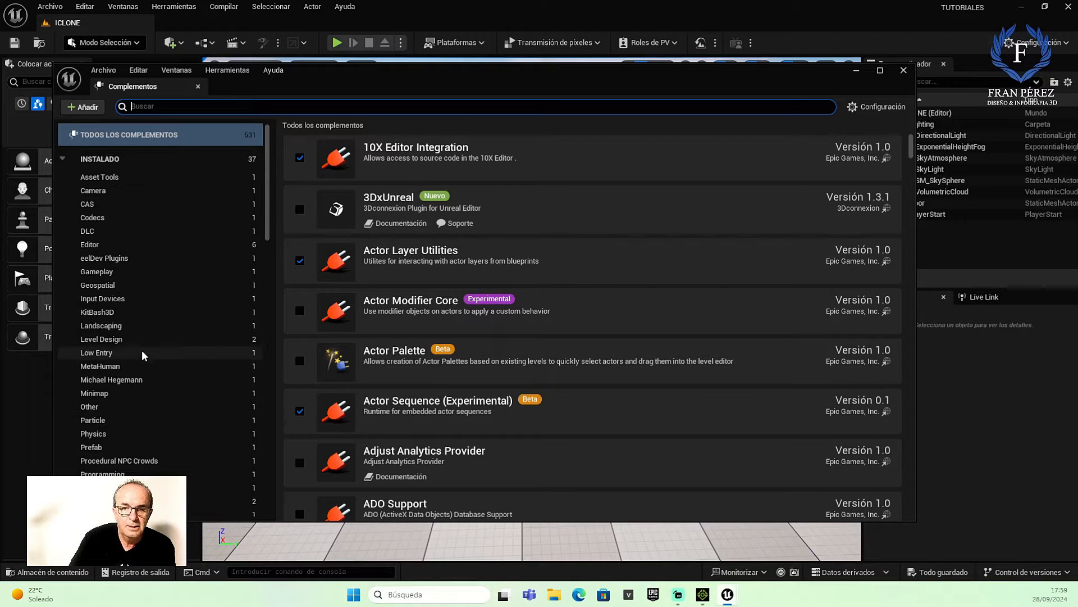
pyautogui.scroll(-2, 117, 295)
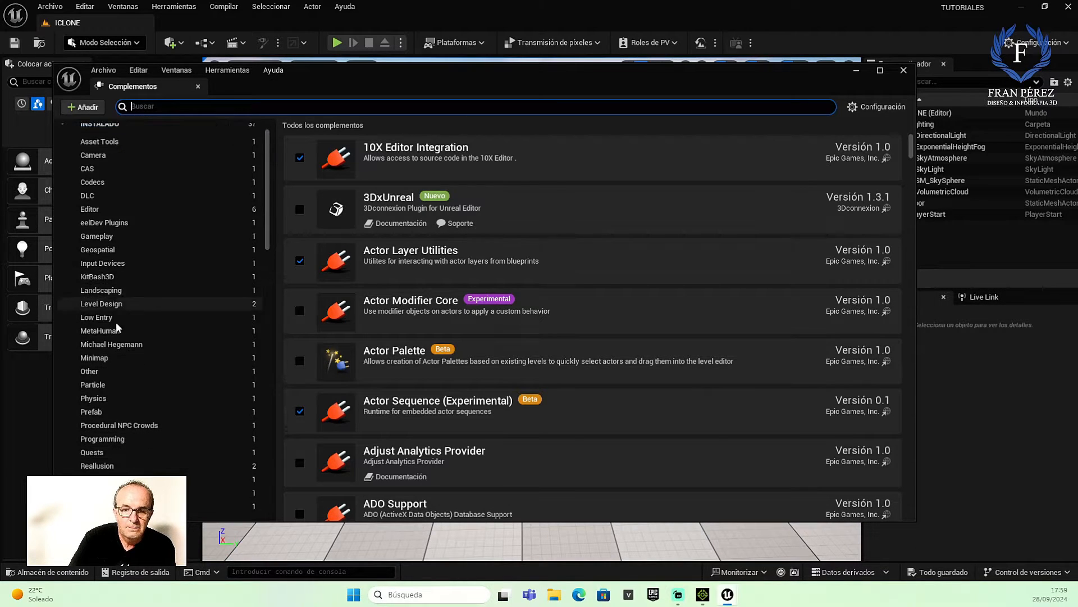
pyautogui.click(92, 465)
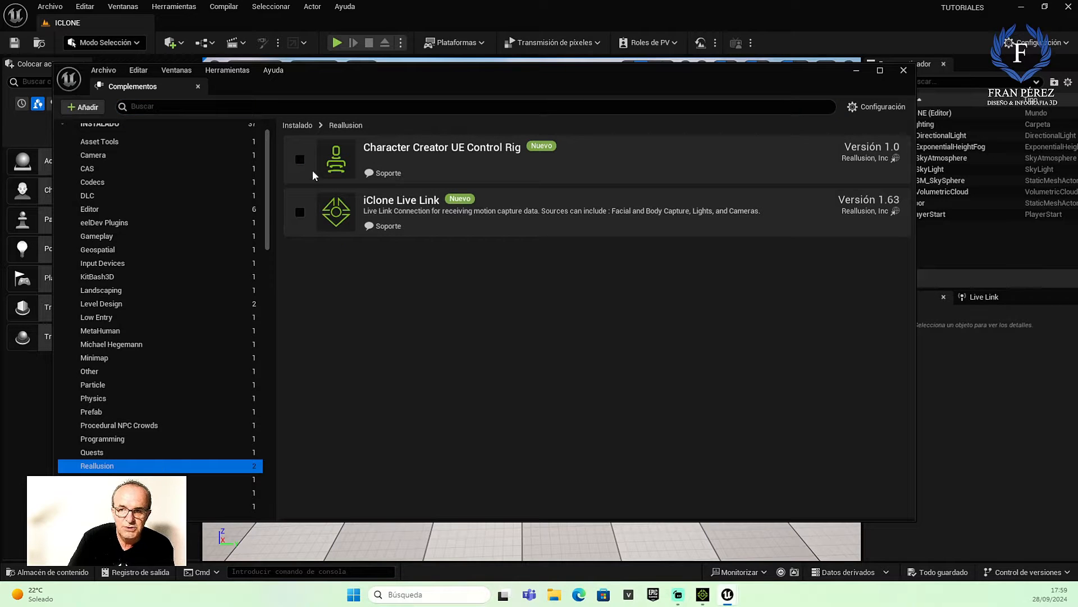
pyautogui.click(300, 160)
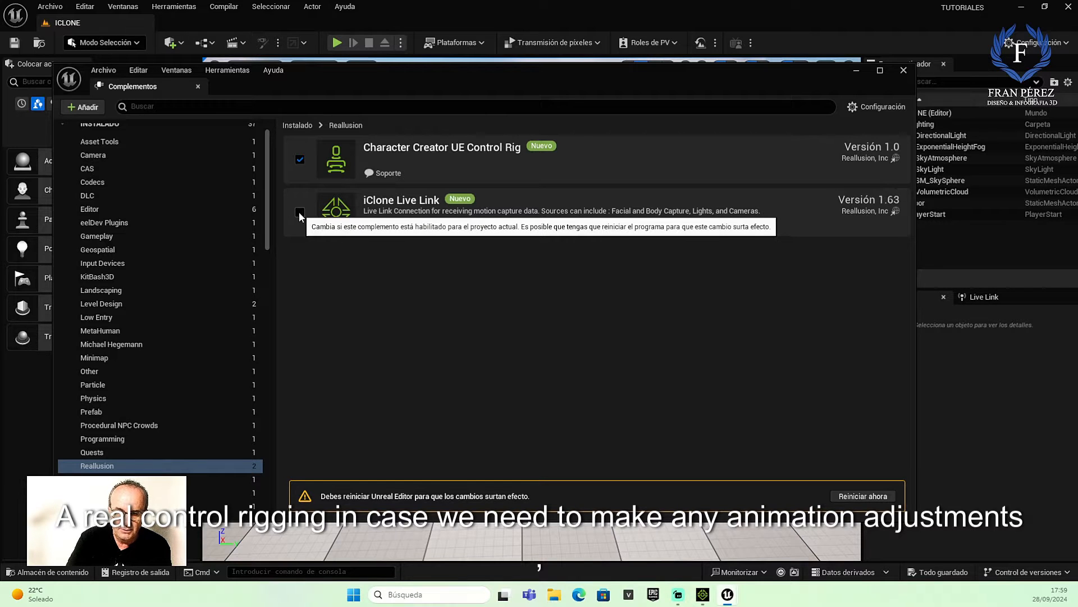
pyautogui.click(300, 213)
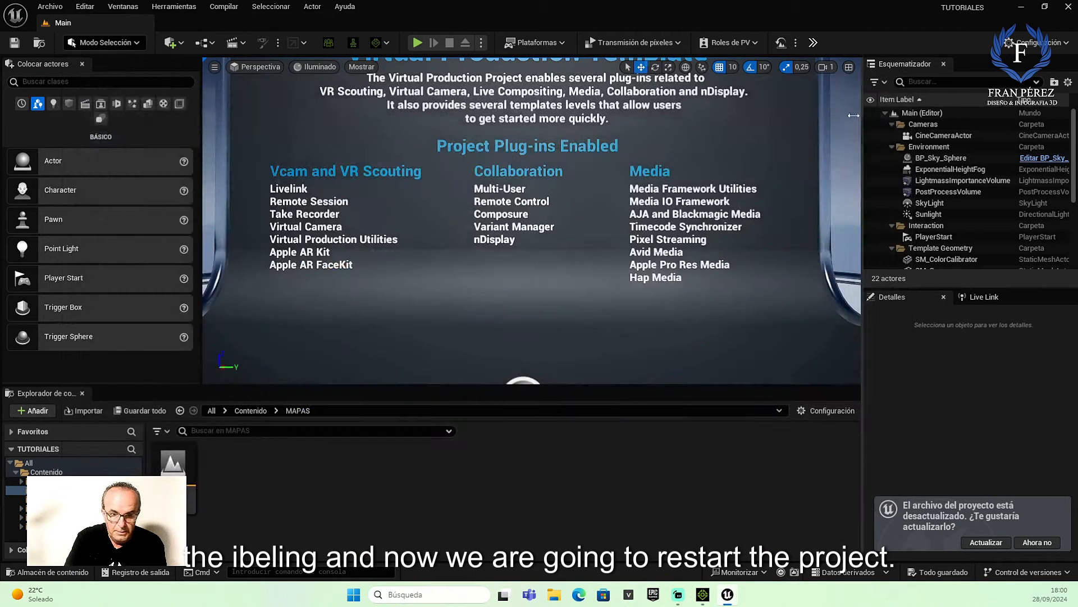
# Update the outdated TUTORIALES project file and open the ICLONE map from the MAPAS folder
pyautogui.click(988, 543)
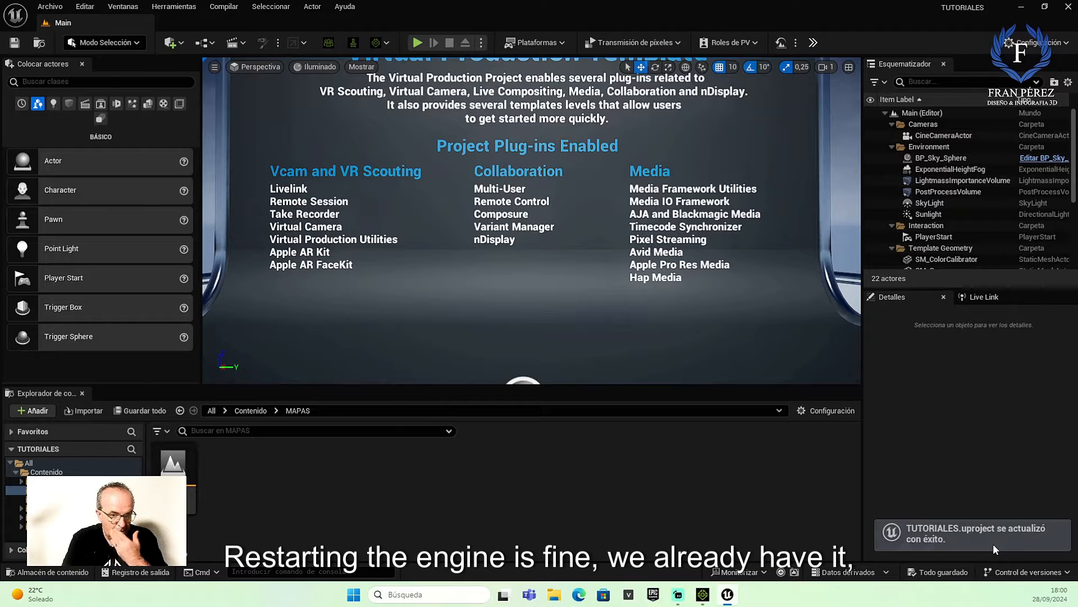
pyautogui.doubleClick(178, 463)
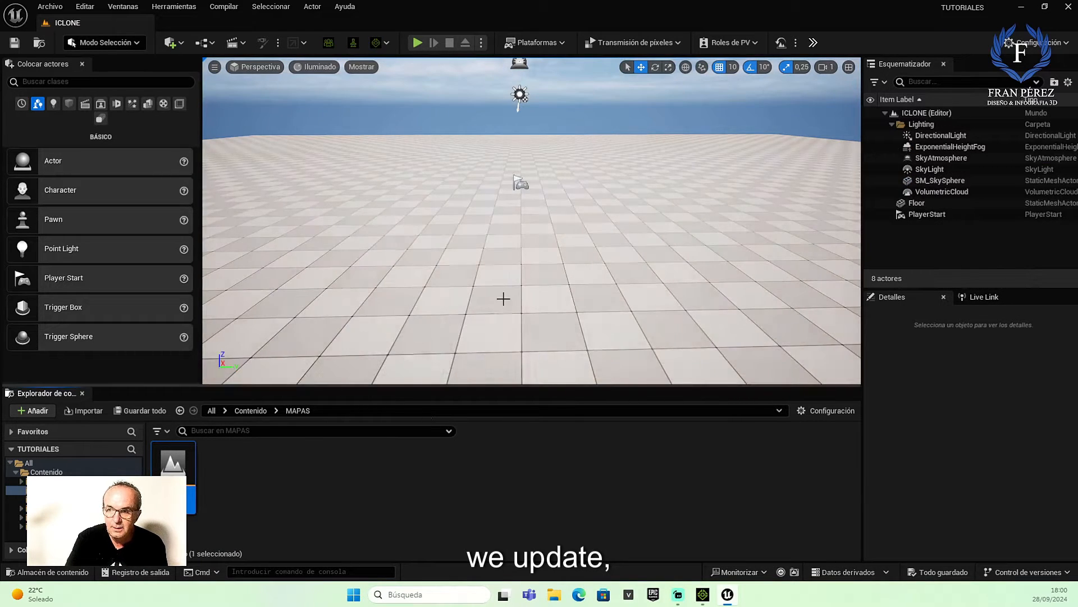
pyautogui.moveTo(503, 299)
pyautogui.mouseDown(button='right')
pyautogui.moveTo(501, 272)
pyautogui.moveTo(509, 294)
pyautogui.moveTo(498, 298)
pyautogui.mouseUp(button='right')
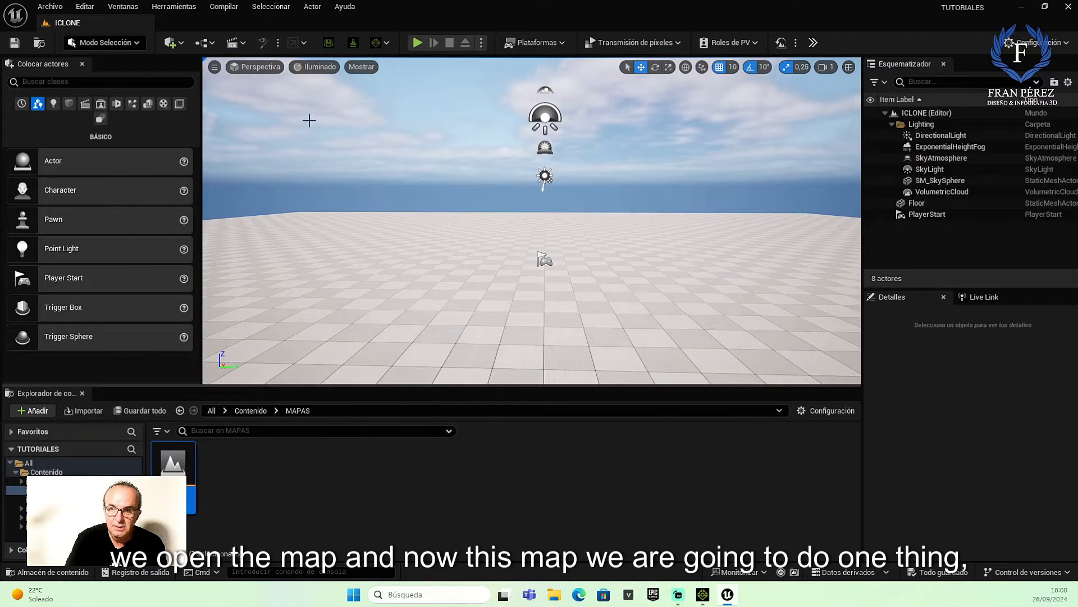
# Apply HQ Shader as the shader type in the Auto Setup import options and return to iClone
pyautogui.click(329, 43)
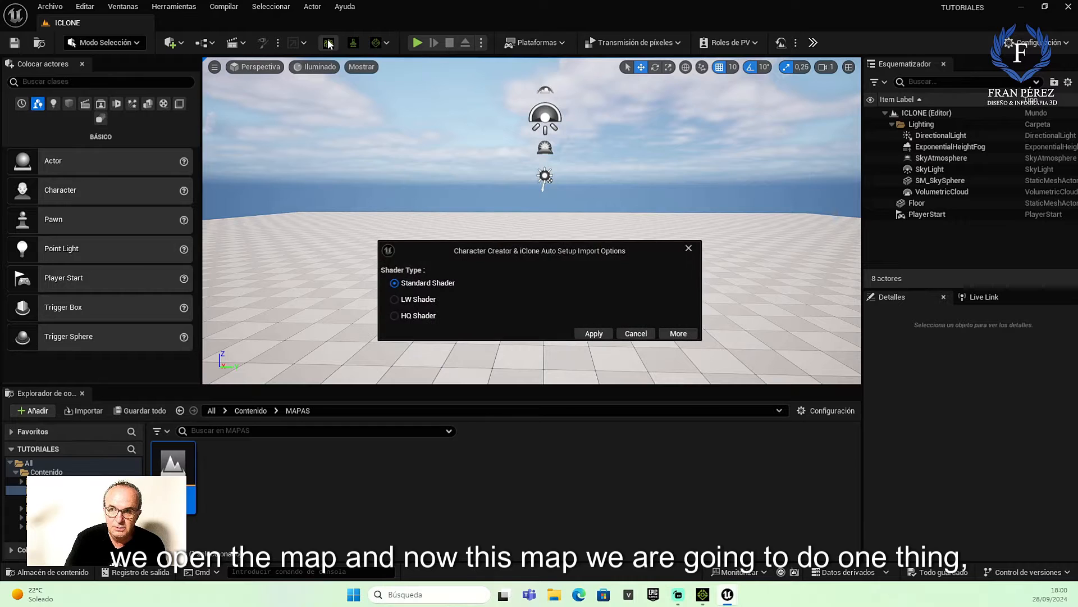
pyautogui.click(395, 316)
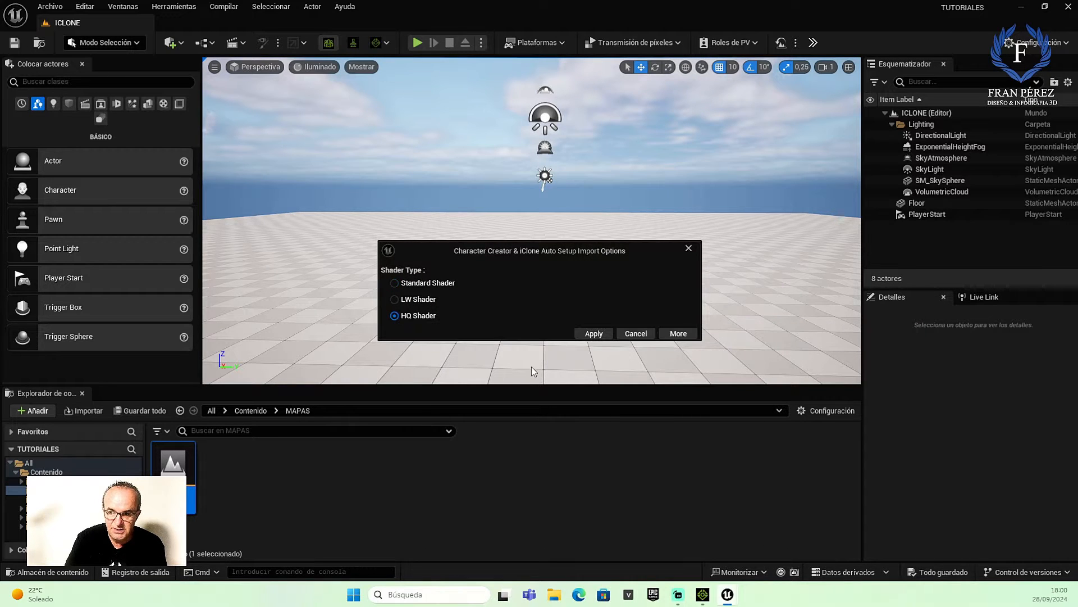
pyautogui.click(594, 333)
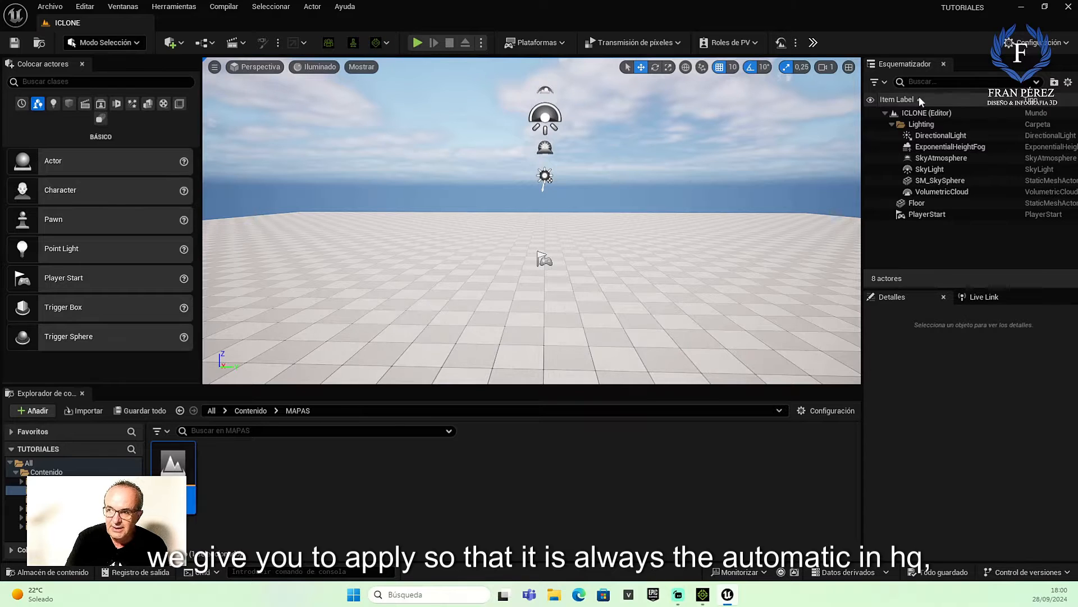
pyautogui.click(1023, 8)
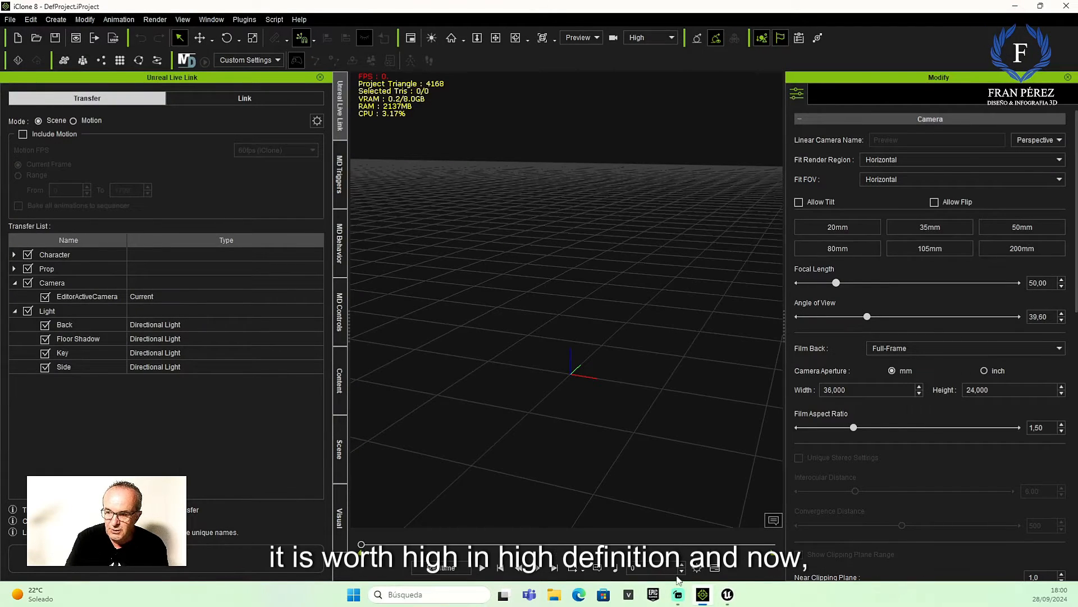
# Switch to Unreal Editor and create a folder named MODELO3D inside the Contenido folder
pyautogui.click(726, 596)
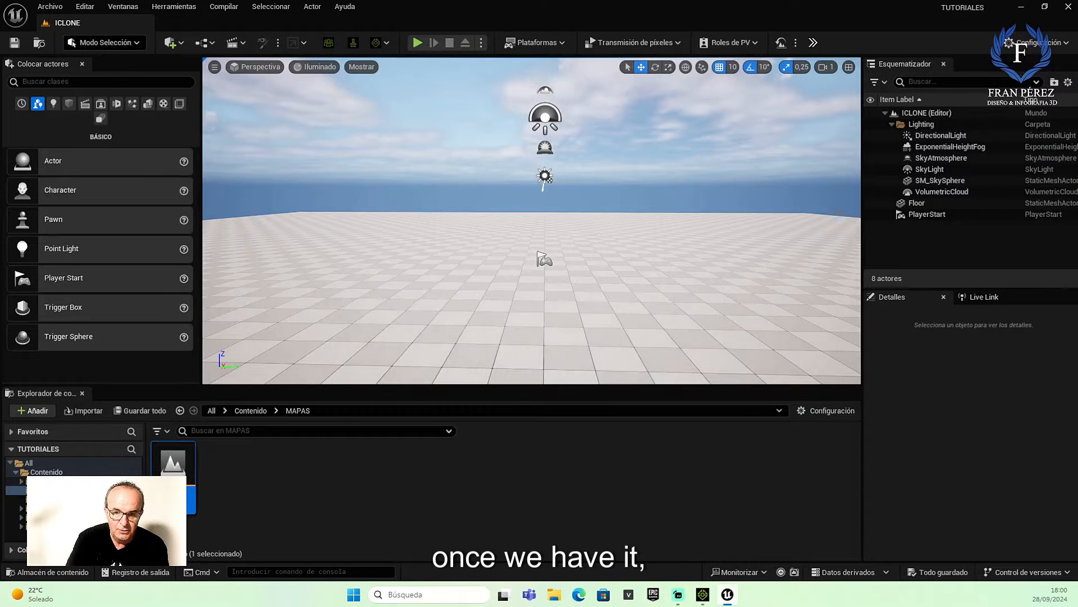
pyautogui.rightClick(42, 472)
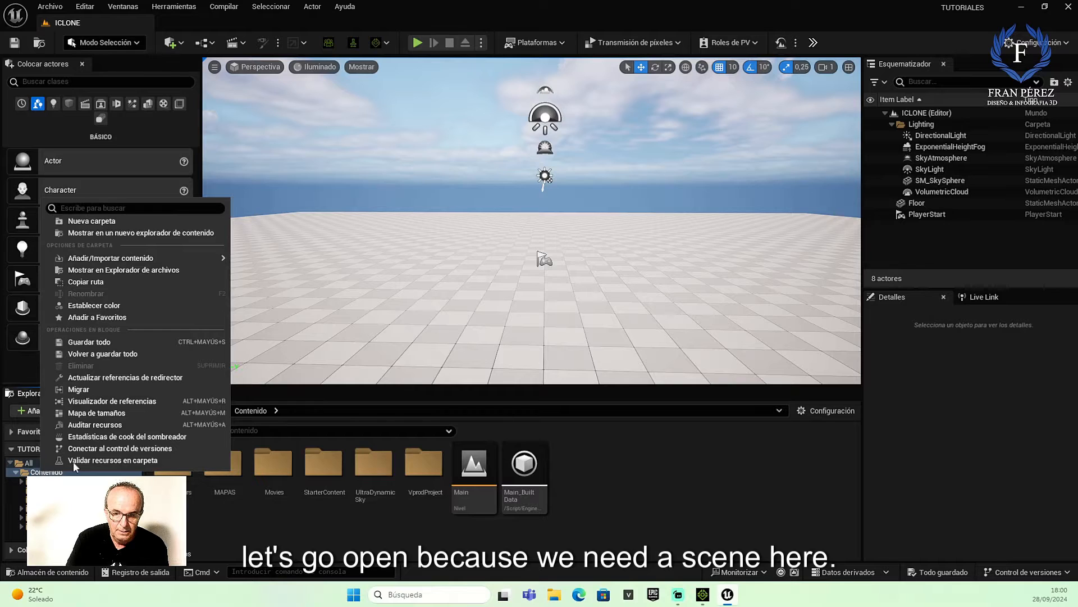
pyautogui.click(97, 221)
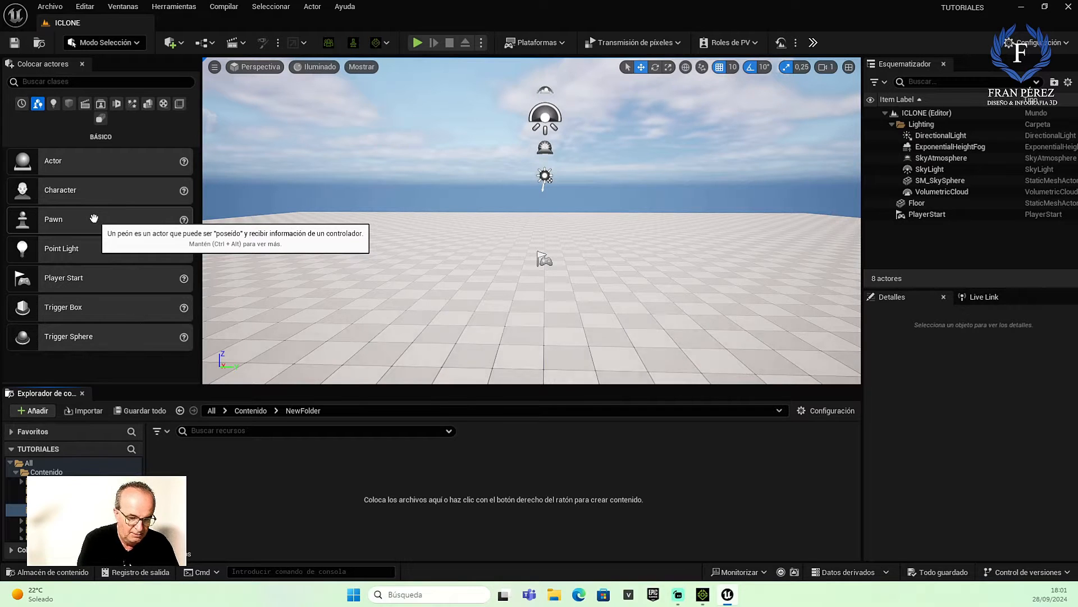
pyautogui.press('Return')
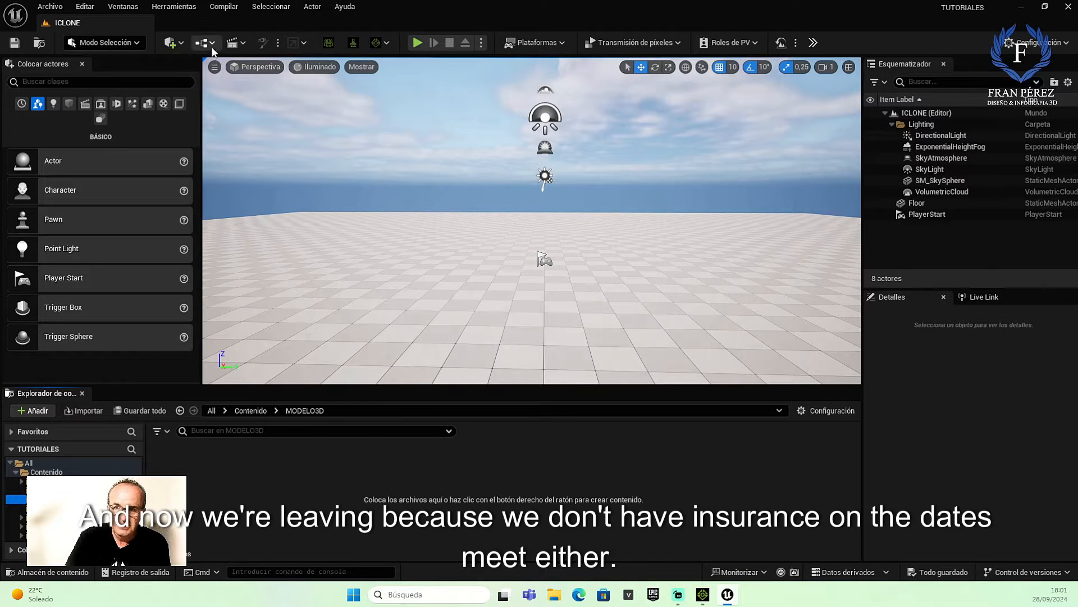
# Search the project plugins for DATA and enable Datasmith Importer
pyautogui.click(172, 43)
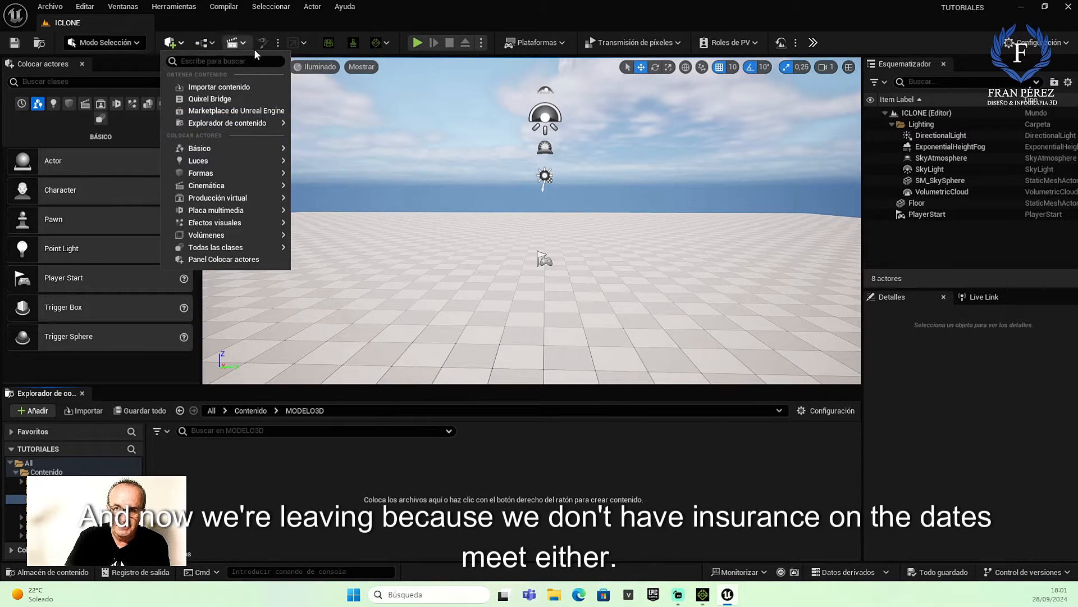
pyautogui.click(1032, 43)
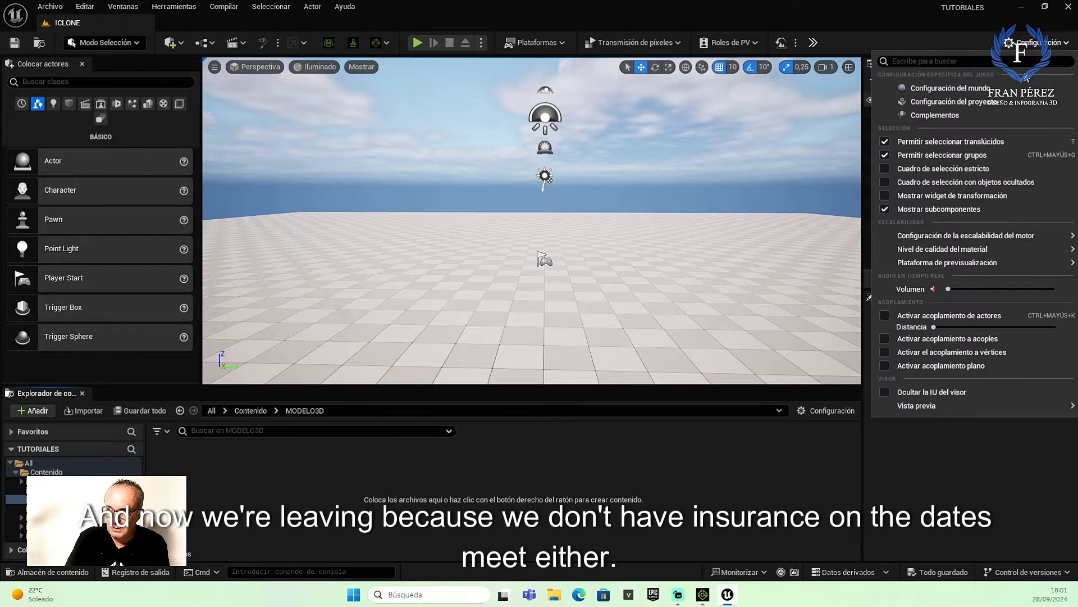
pyautogui.click(934, 115)
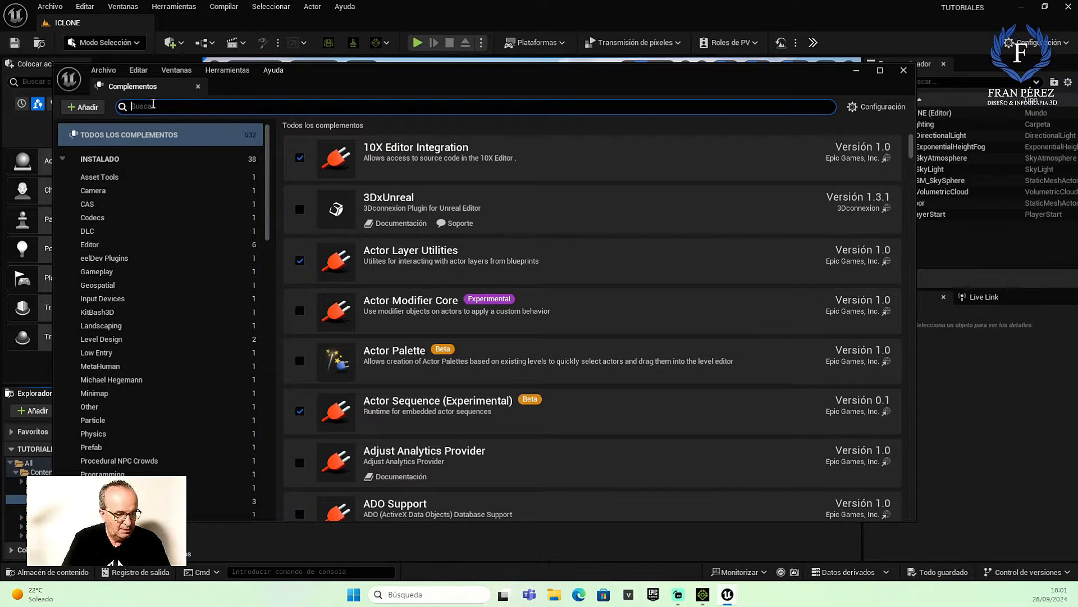
pyautogui.write('DATA')
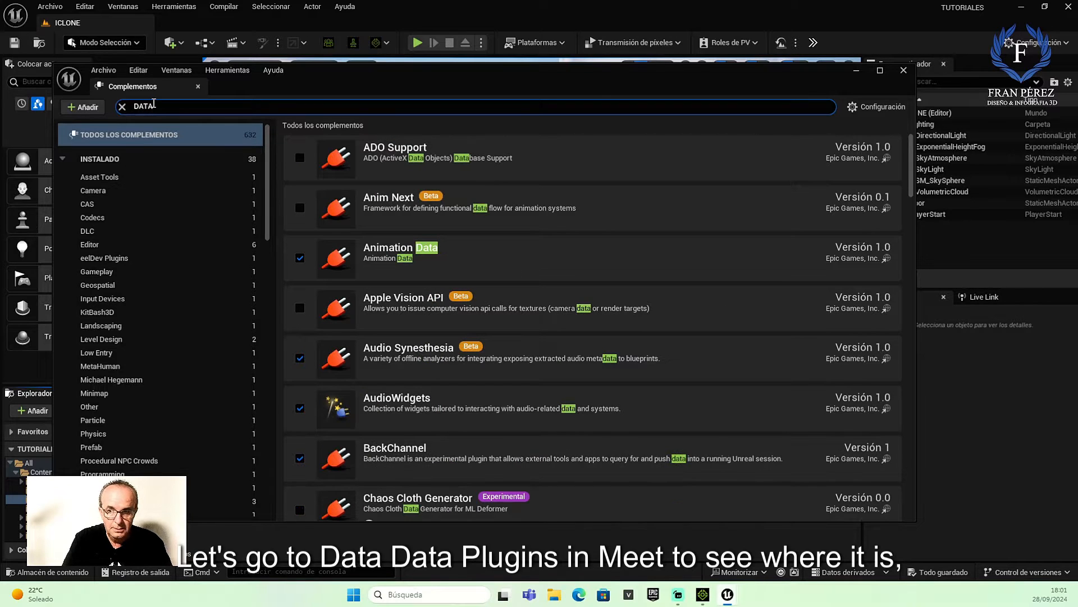
pyautogui.scroll(-1, 606, 359)
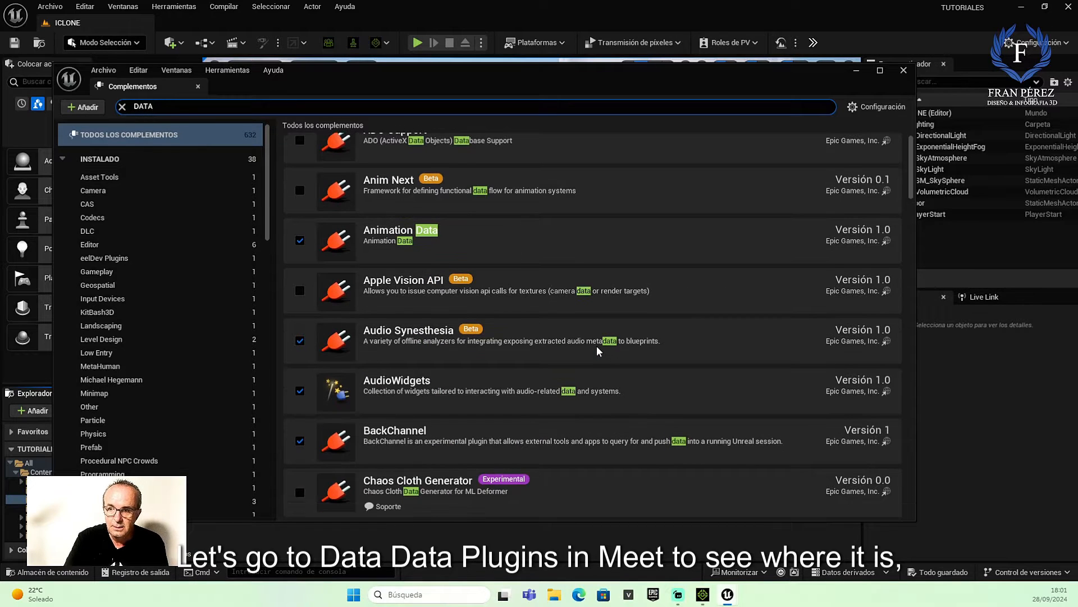
pyautogui.scroll(-6, 597, 345)
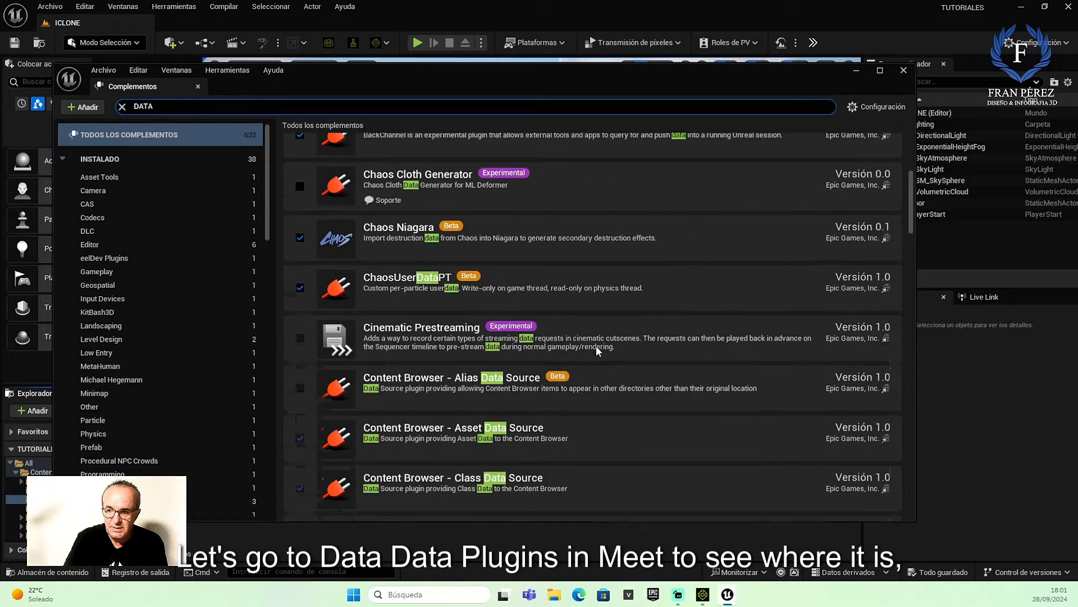
pyautogui.scroll(-9, 595, 345)
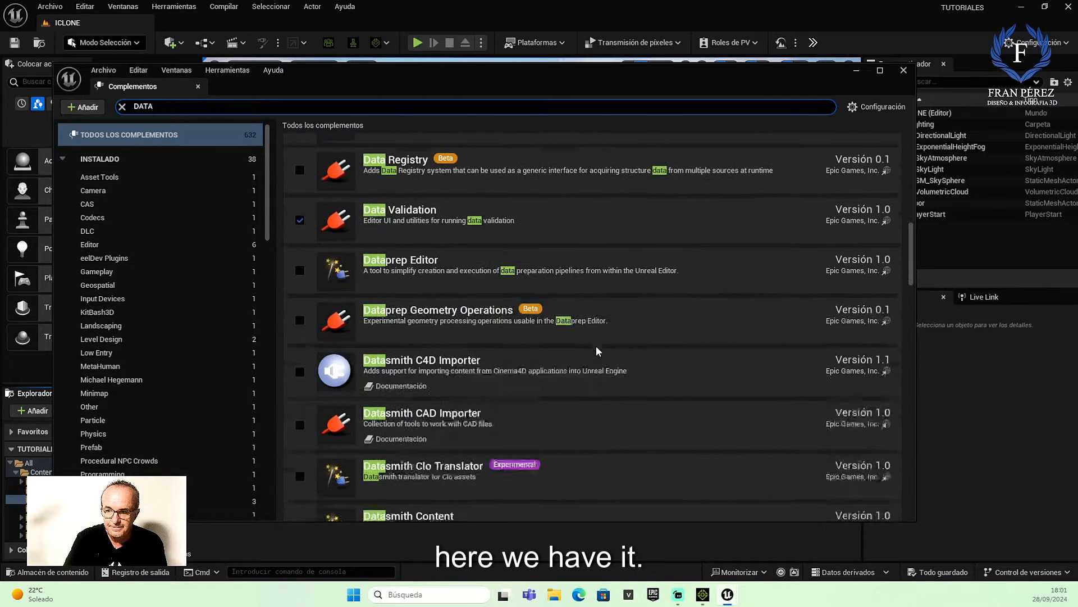
pyautogui.scroll(-3, 420, 375)
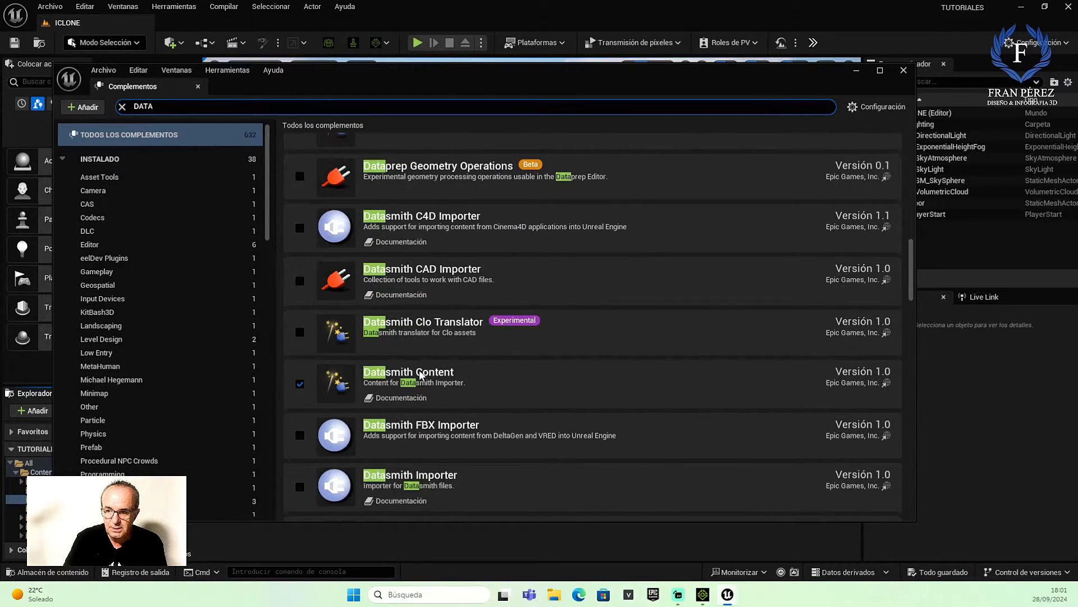
pyautogui.scroll(-1, 404, 376)
pyautogui.scroll(-1, 375, 384)
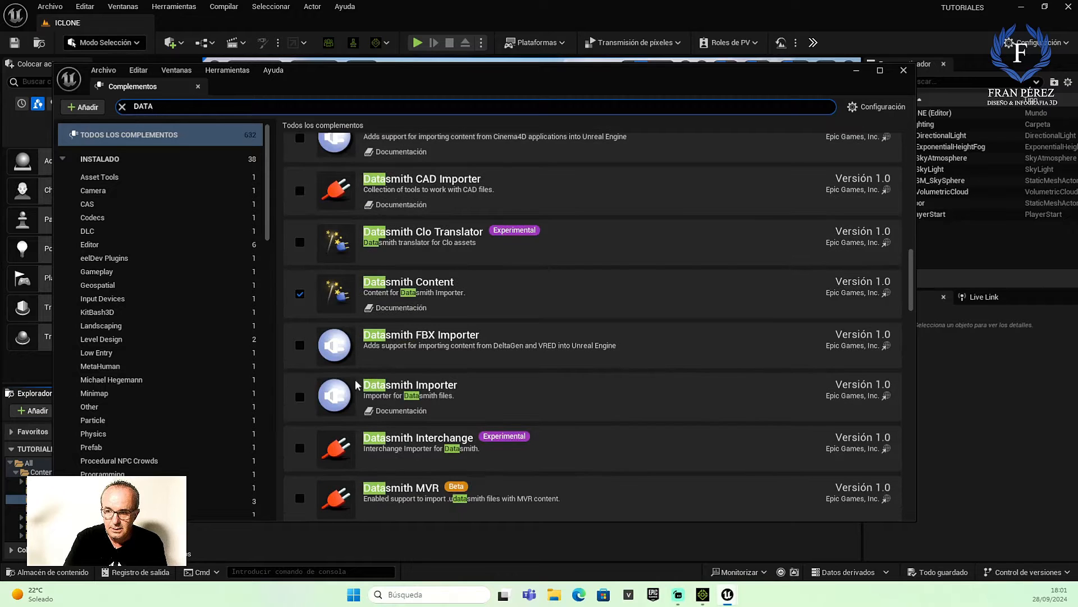
pyautogui.click(300, 396)
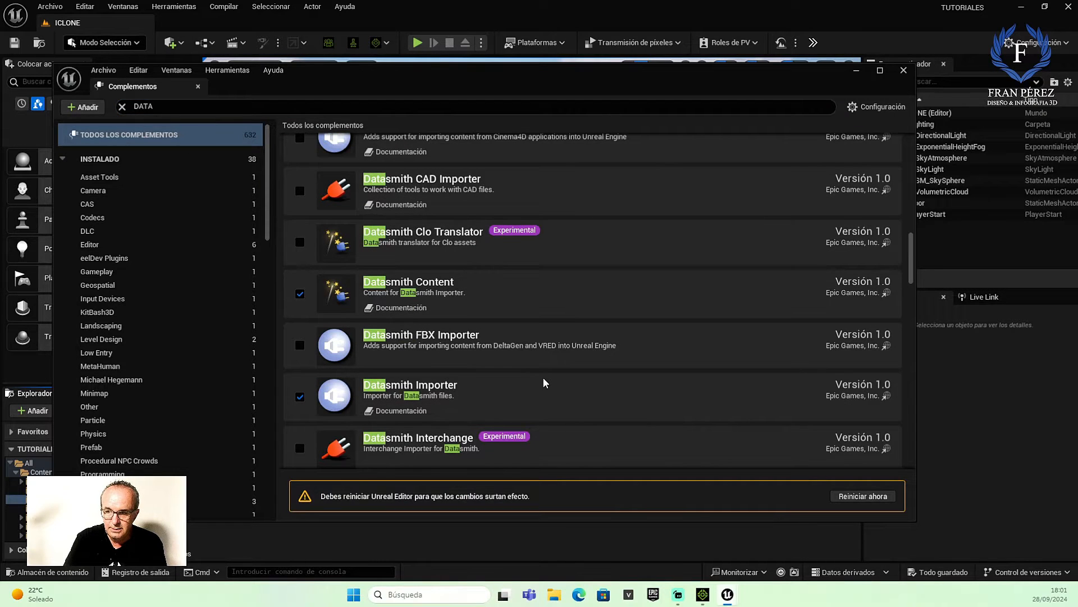
# Enable the Datasmith Twinmotion Content plugin among the DATA search results
pyautogui.scroll(2, 543, 378)
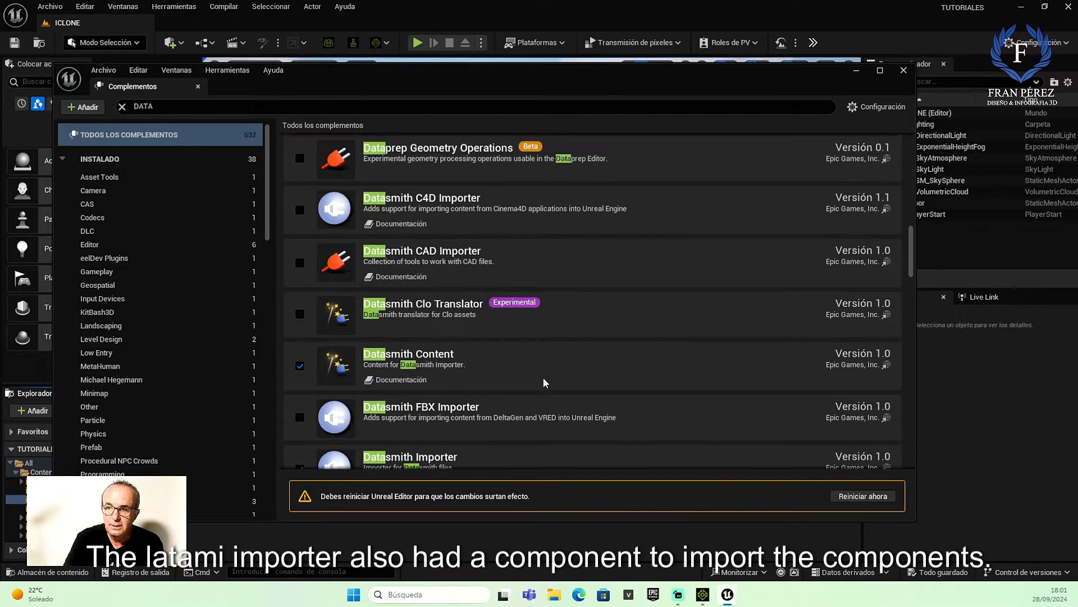
pyautogui.scroll(2, 544, 381)
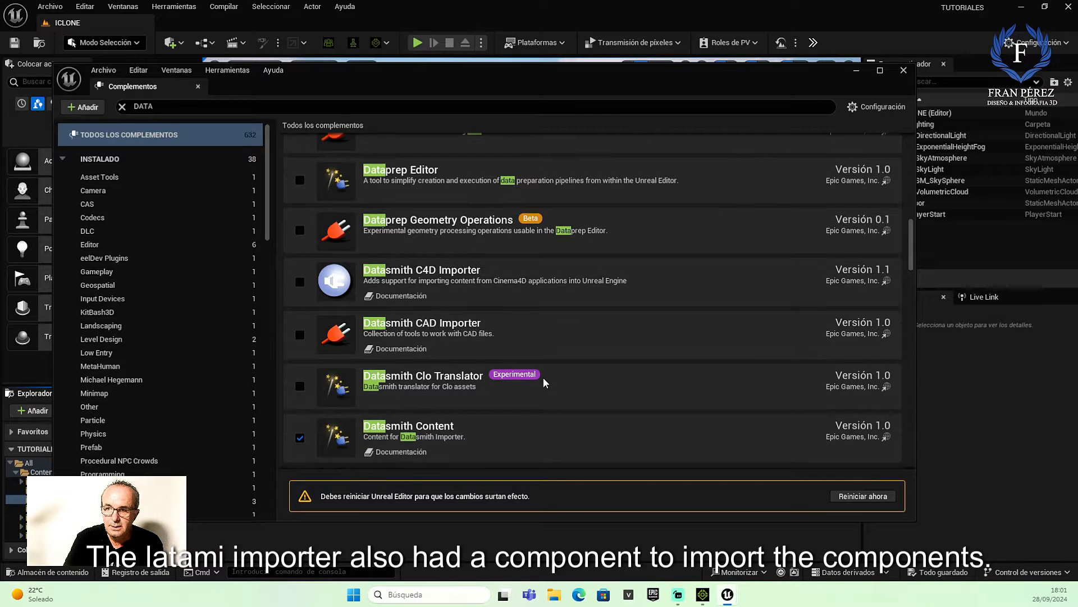
pyautogui.scroll(1, 543, 380)
pyautogui.scroll(-5, 544, 380)
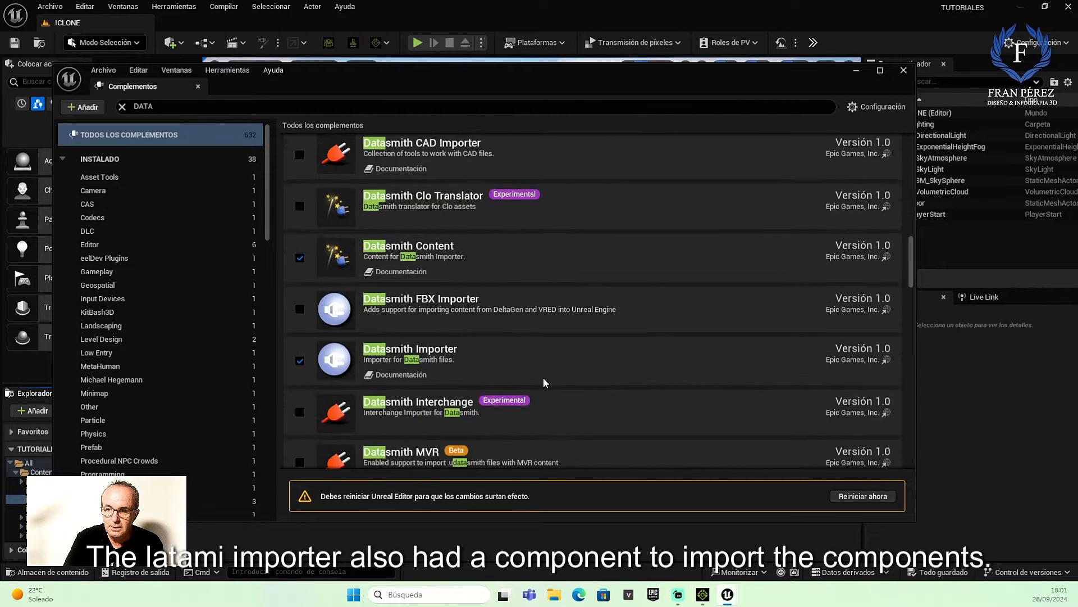
pyautogui.scroll(-3, 544, 382)
pyautogui.scroll(-2, 544, 383)
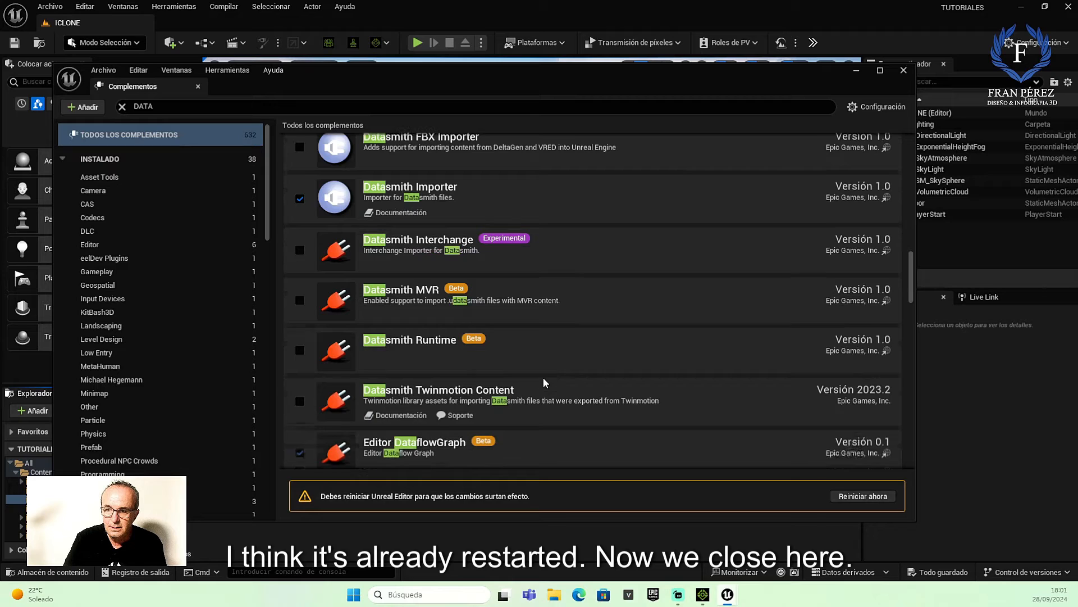
pyautogui.scroll(-1, 543, 383)
pyautogui.scroll(-2, 544, 378)
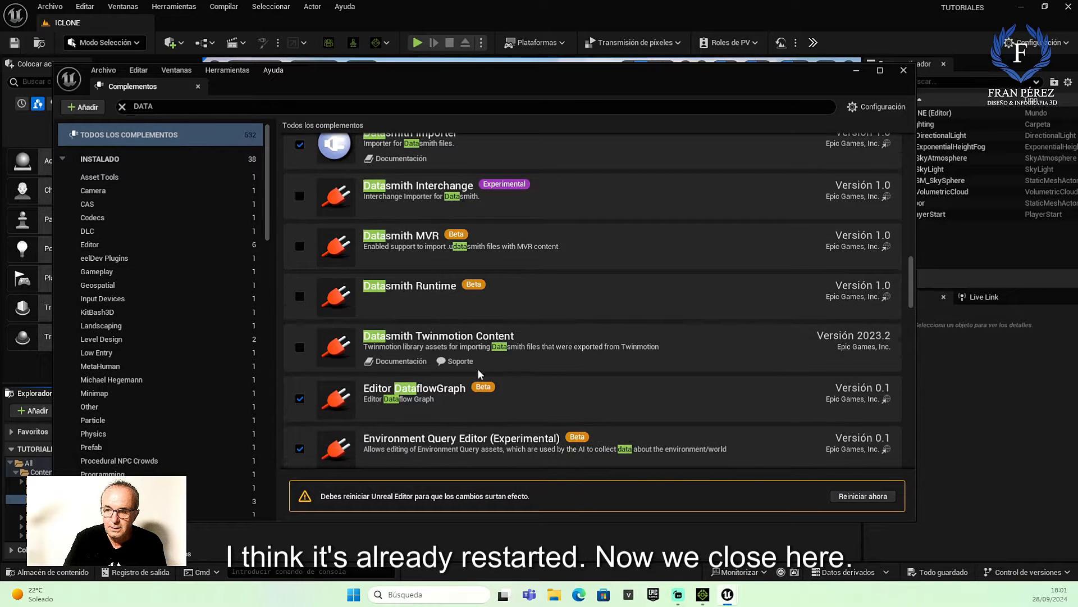
pyautogui.click(299, 348)
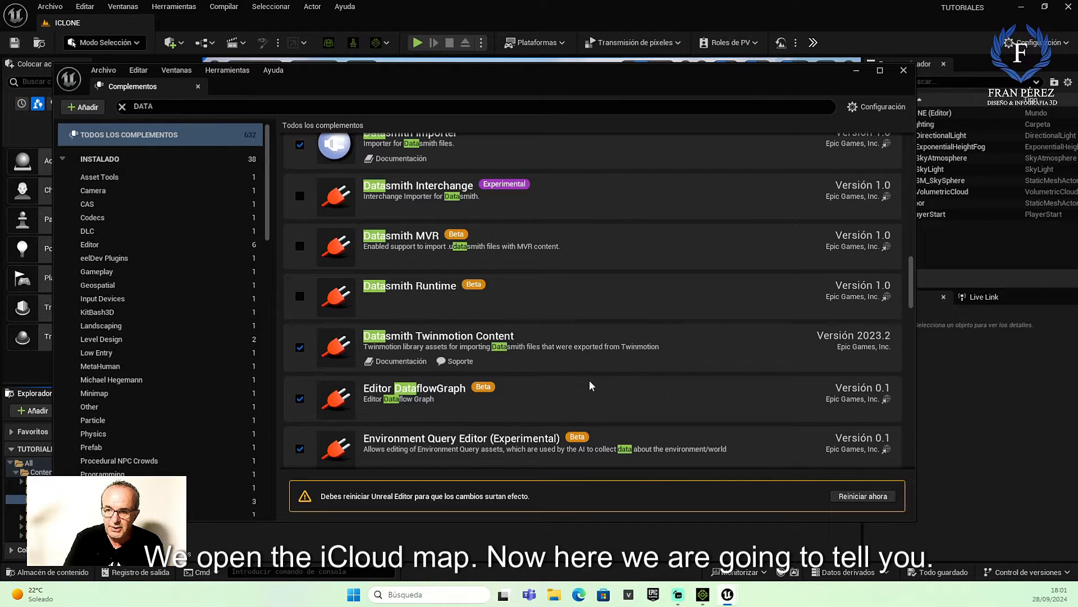
# Restart the editor to apply the plugin changes and reopen the ICLONE map from the MAPAS folder
pyautogui.scroll(-5, 604, 366)
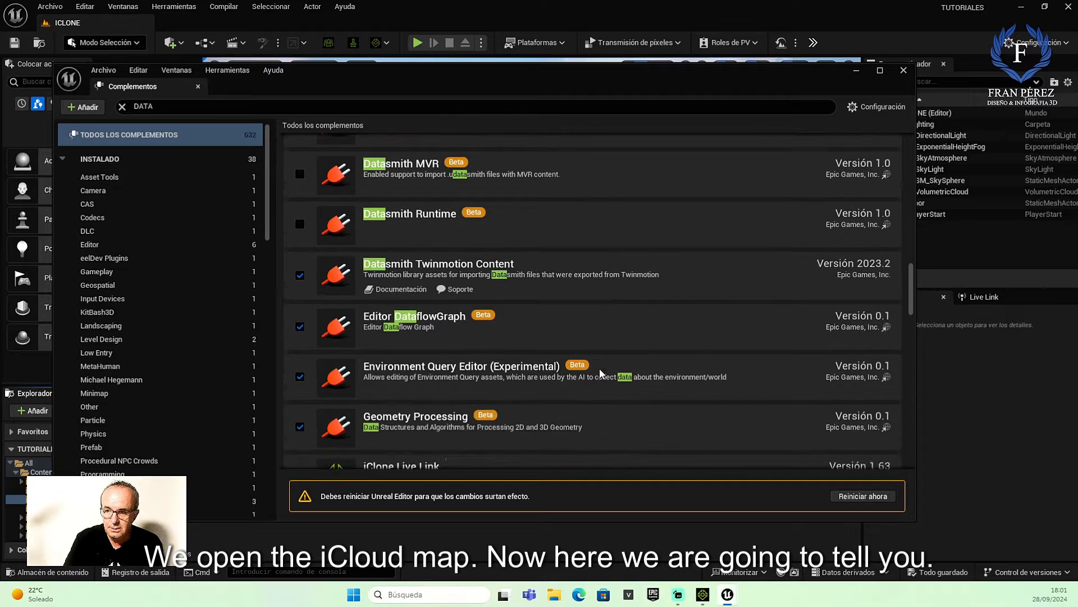
pyautogui.scroll(8, 595, 371)
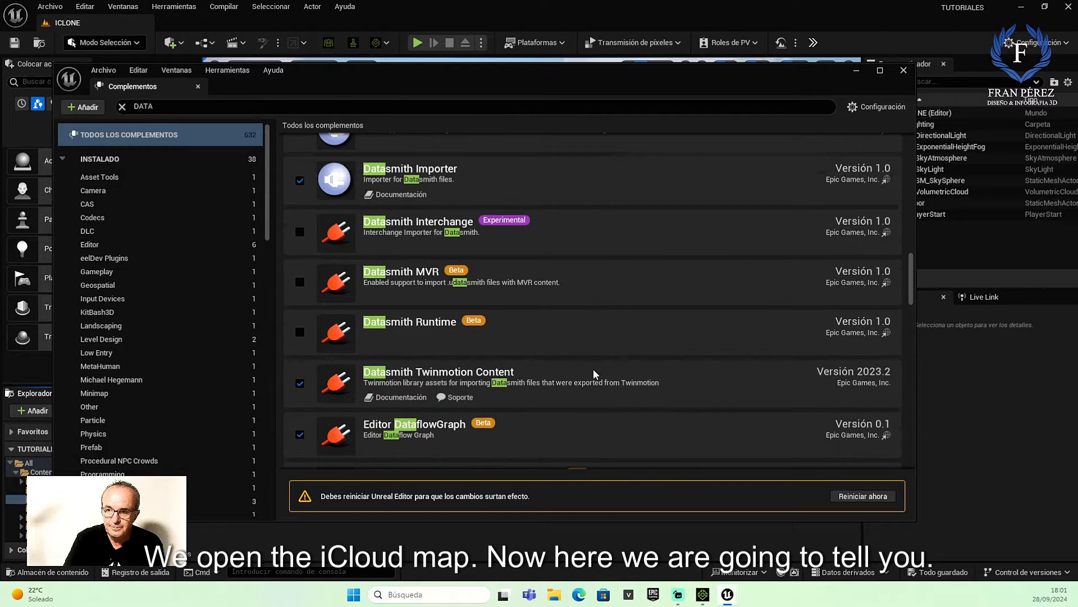
pyautogui.scroll(8, 592, 369)
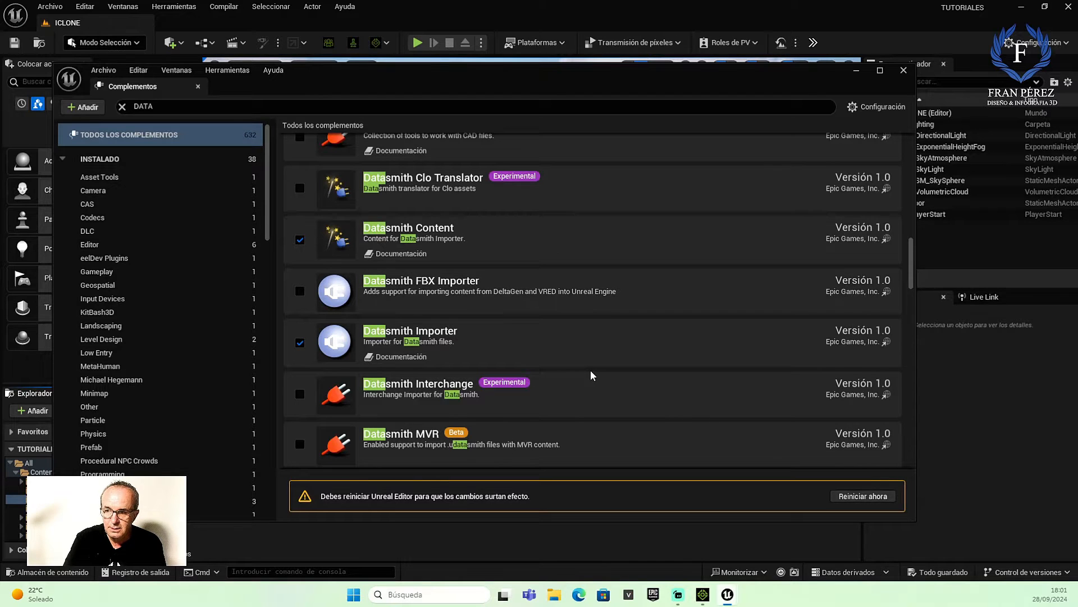
pyautogui.scroll(1, 591, 375)
pyautogui.scroll(3, 591, 372)
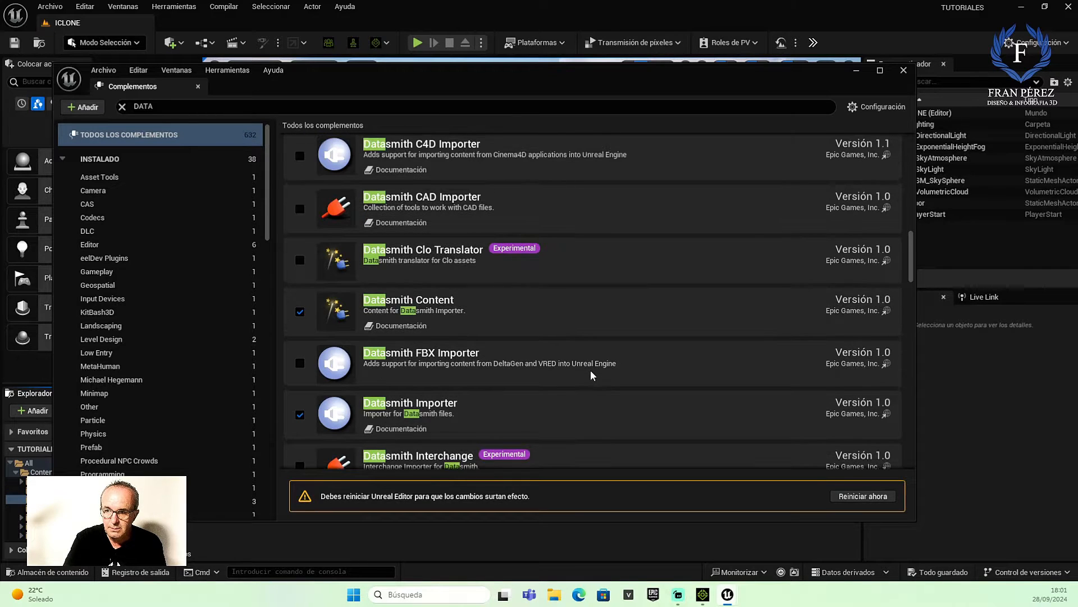
pyautogui.click(855, 498)
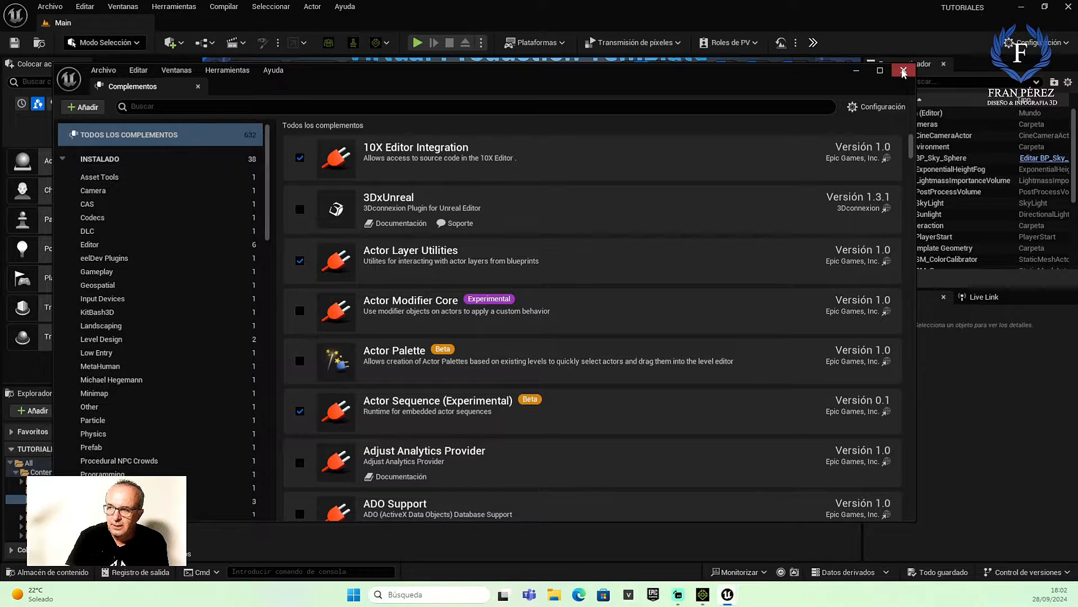
pyautogui.click(904, 71)
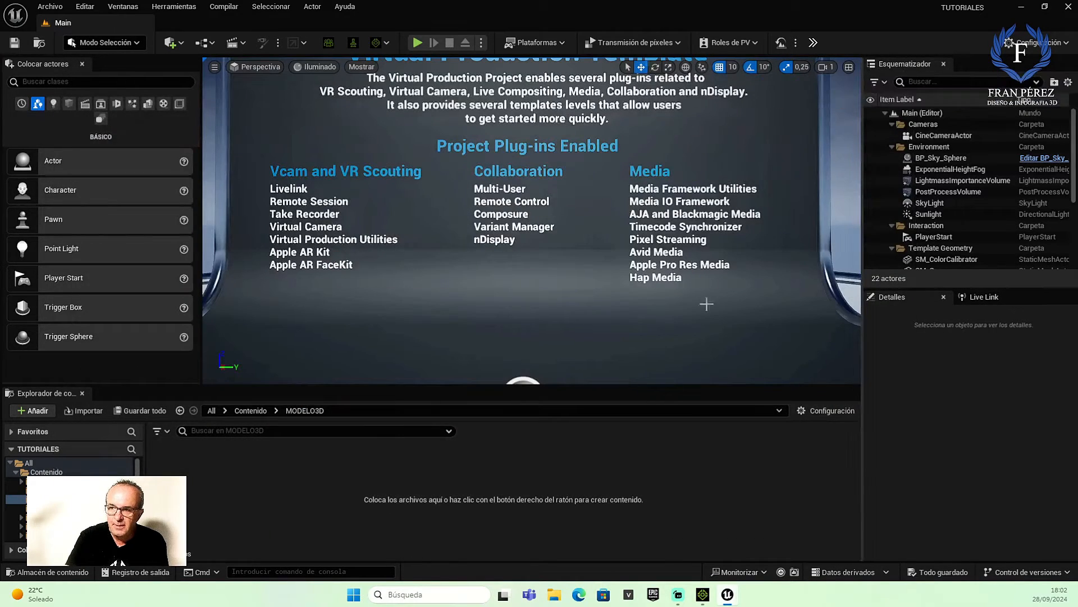
pyautogui.click(17, 490)
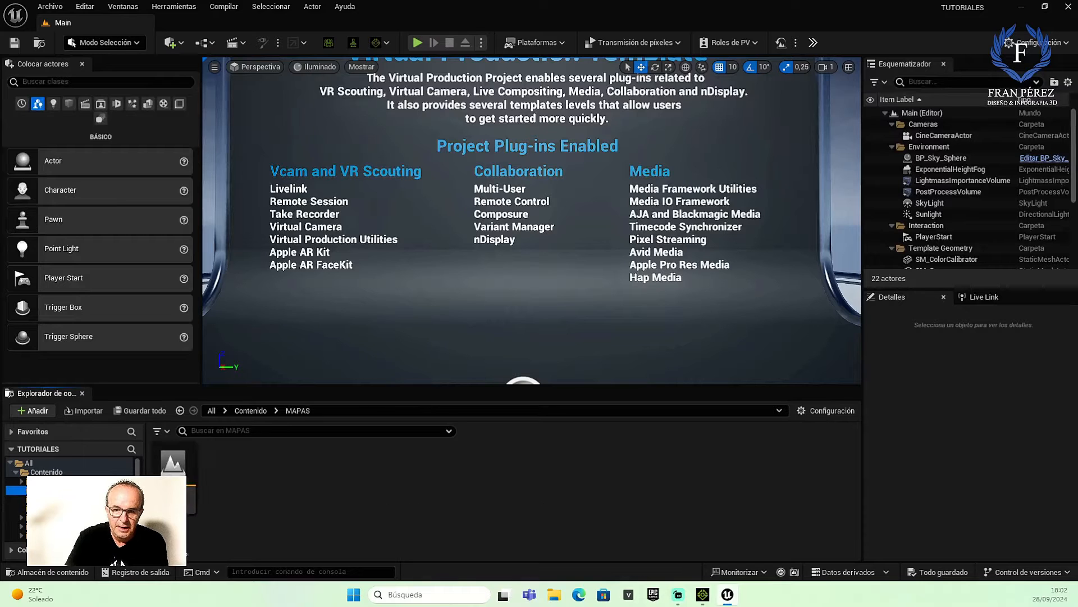
pyautogui.doubleClick(173, 464)
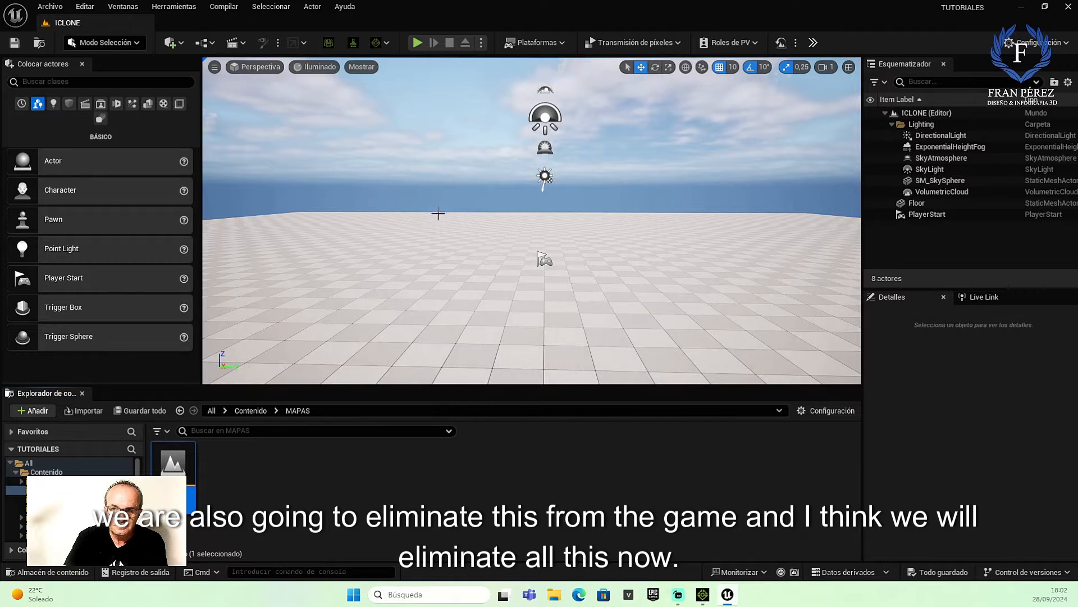
# Delete the Floor and PlayerStart actors from the ICLONE level and save the map
pyautogui.click(430, 240)
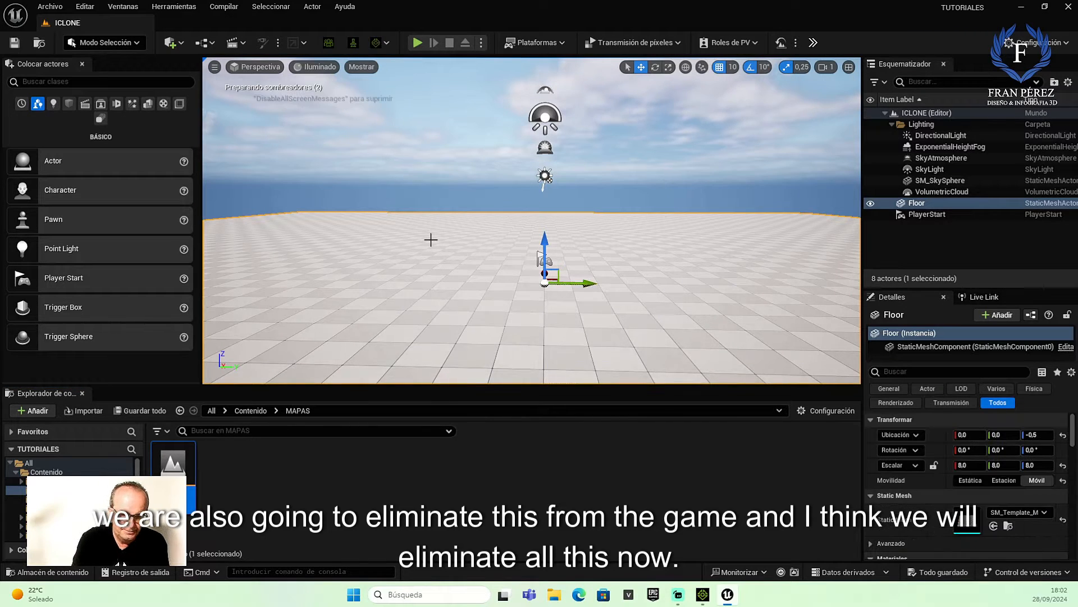
pyautogui.press('Delete')
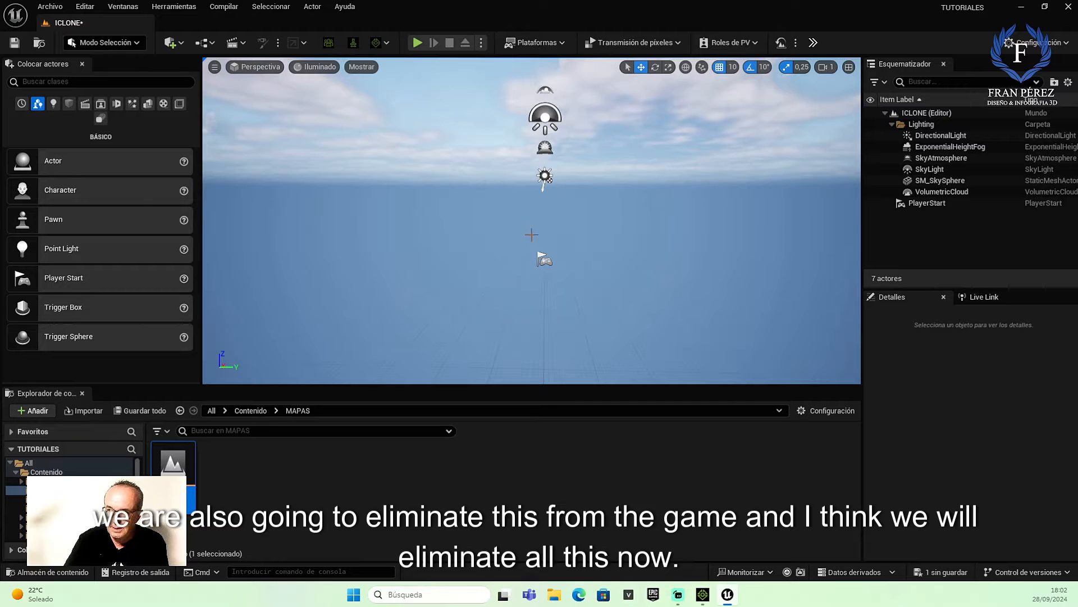
pyautogui.click(544, 260)
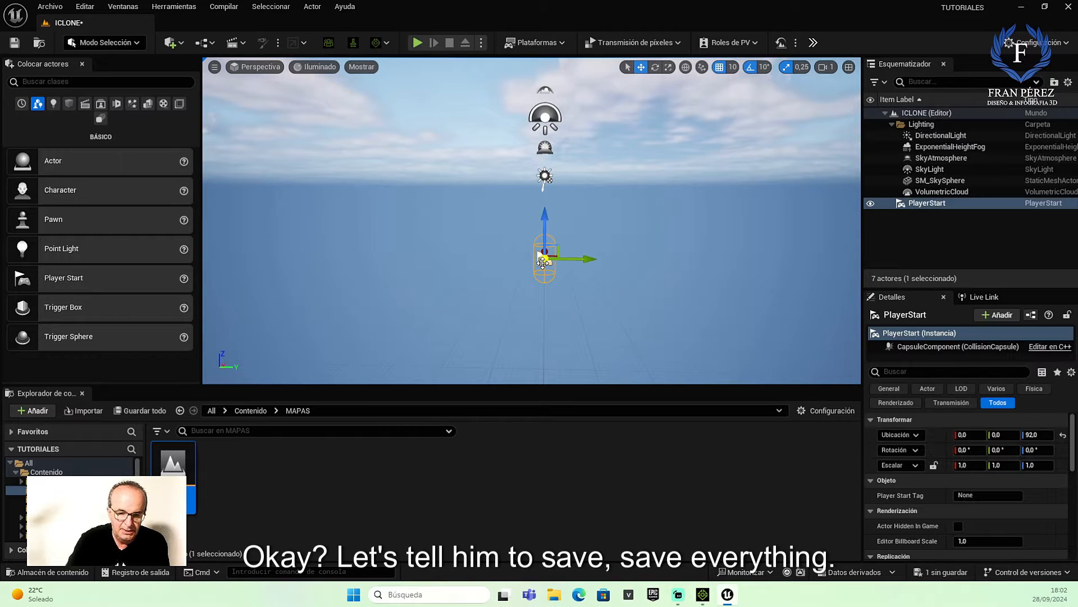
pyautogui.press('Delete')
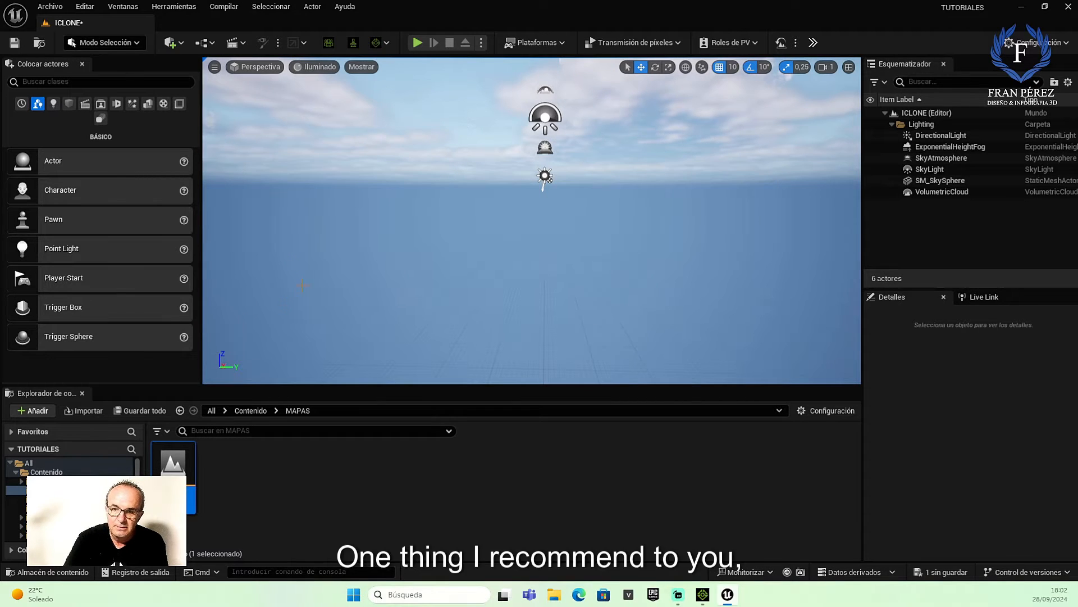
pyautogui.click(15, 43)
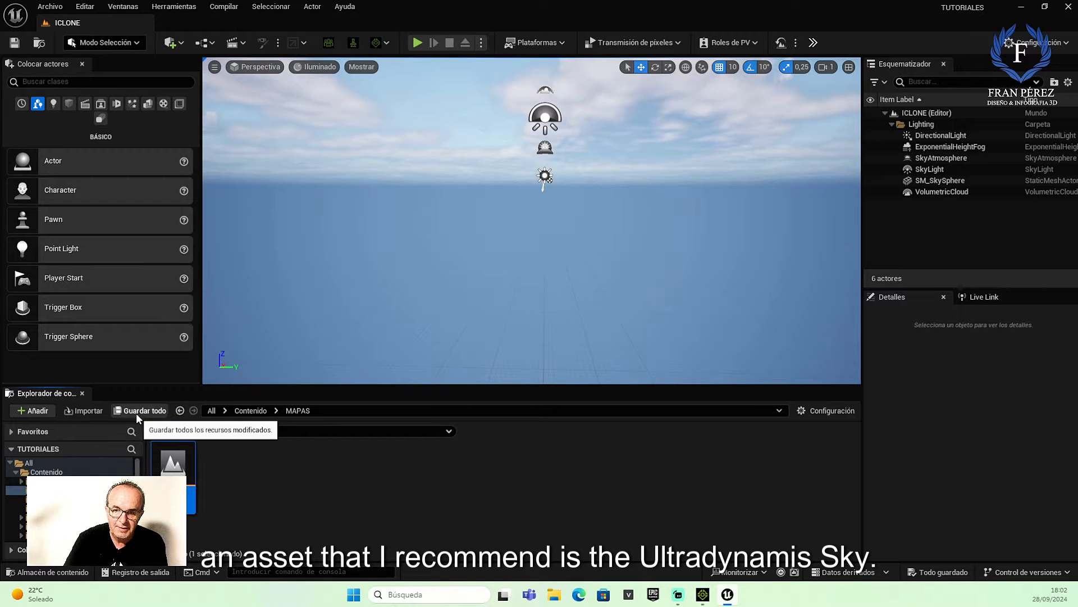
# Examine the Blueprints folder inside UltraDynamicSky and return to the project's Contenido folder
pyautogui.scroll(-1, 115, 514)
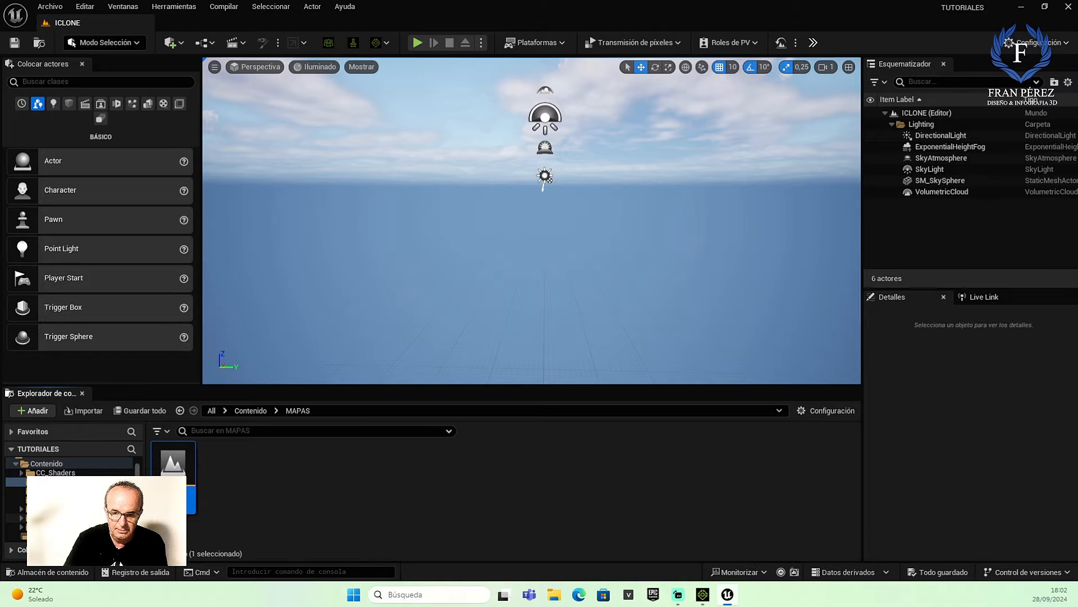
pyautogui.click(84, 518)
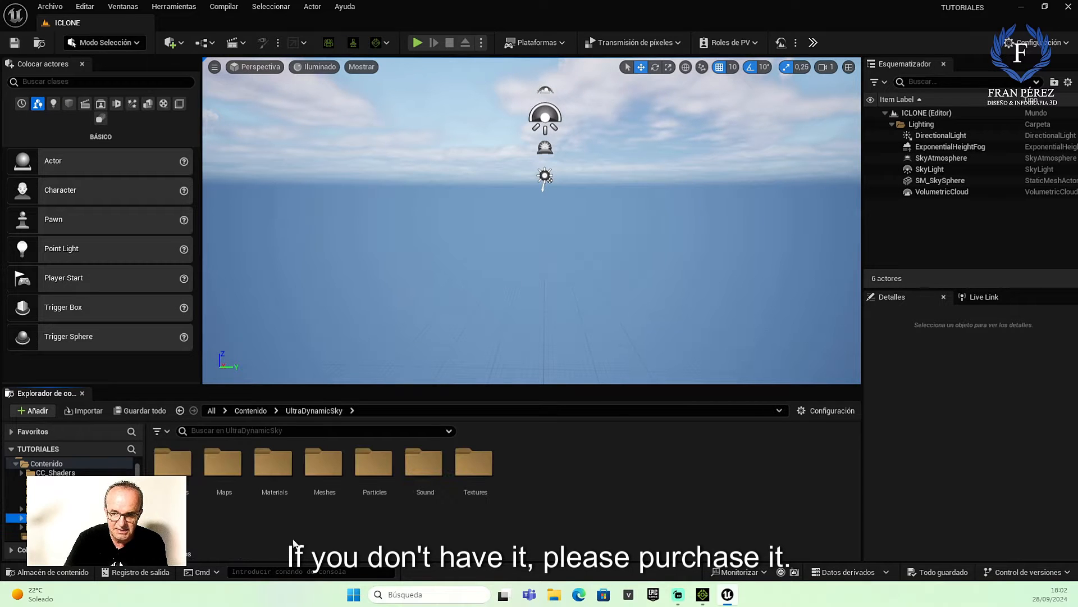
pyautogui.doubleClick(173, 464)
pyautogui.scroll(-1, 463, 523)
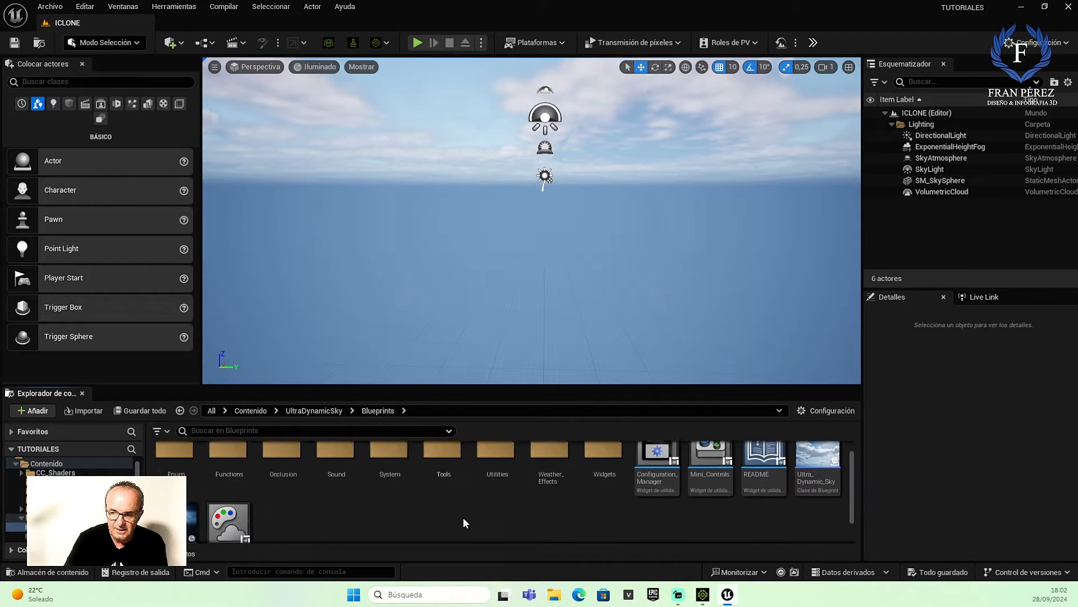
pyautogui.scroll(1, 439, 493)
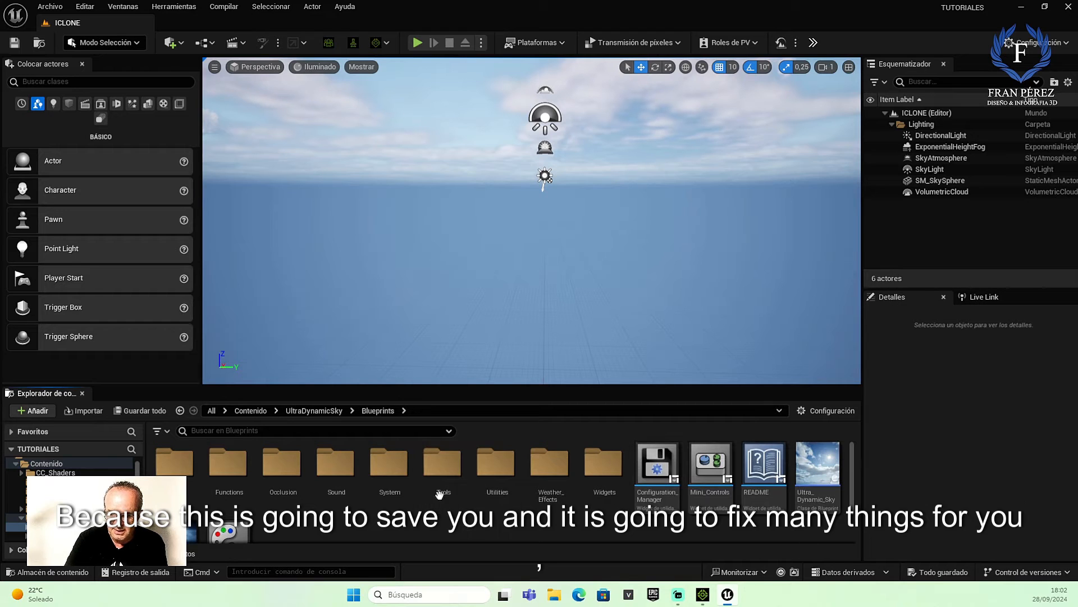
pyautogui.scroll(-1, 440, 493)
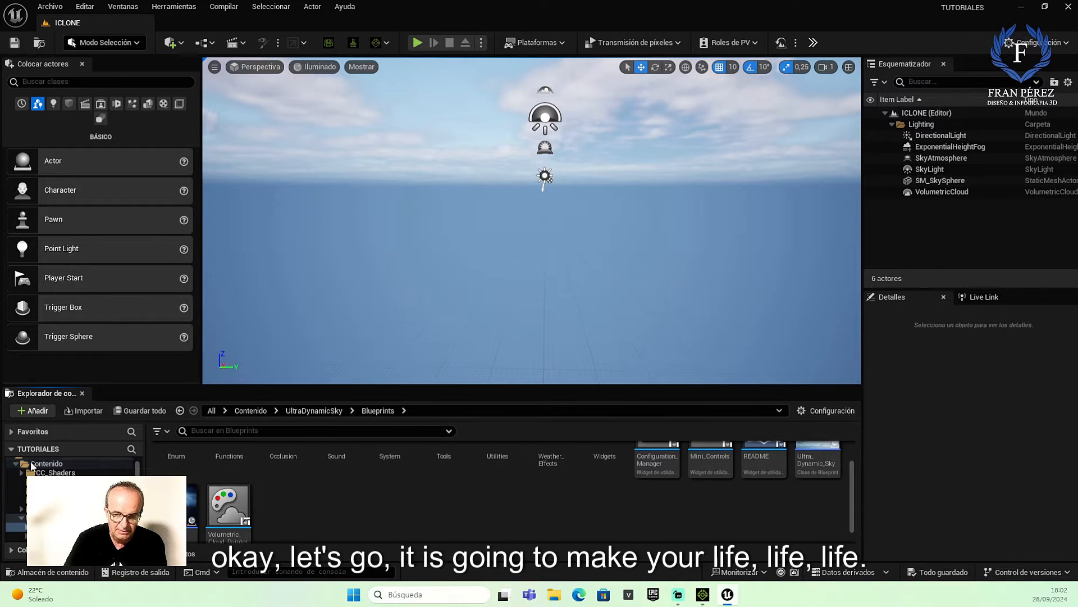
pyautogui.scroll(1, 20, 472)
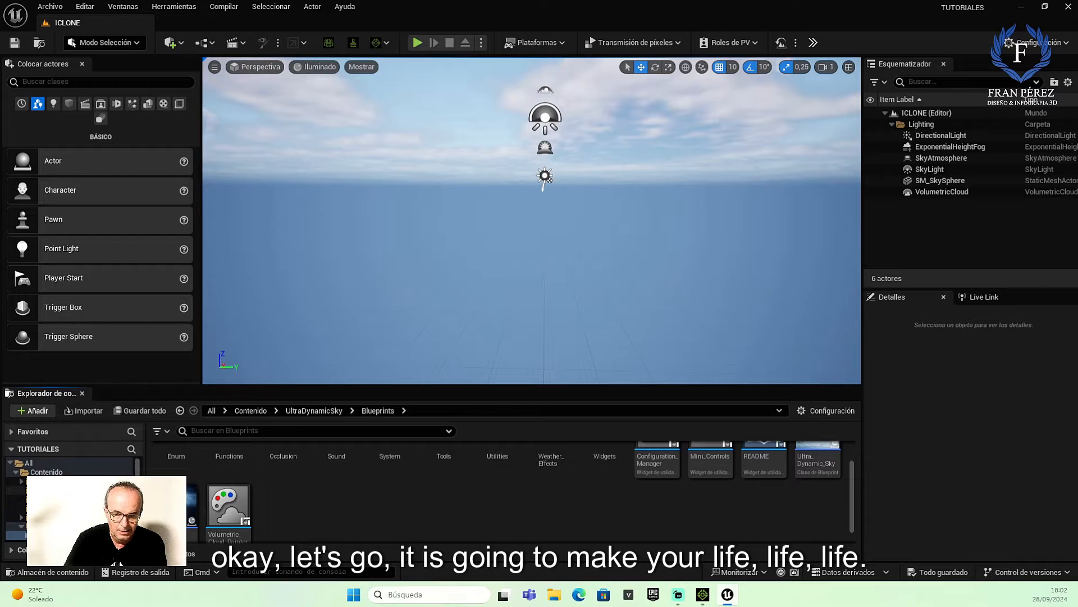
pyautogui.click(17, 477)
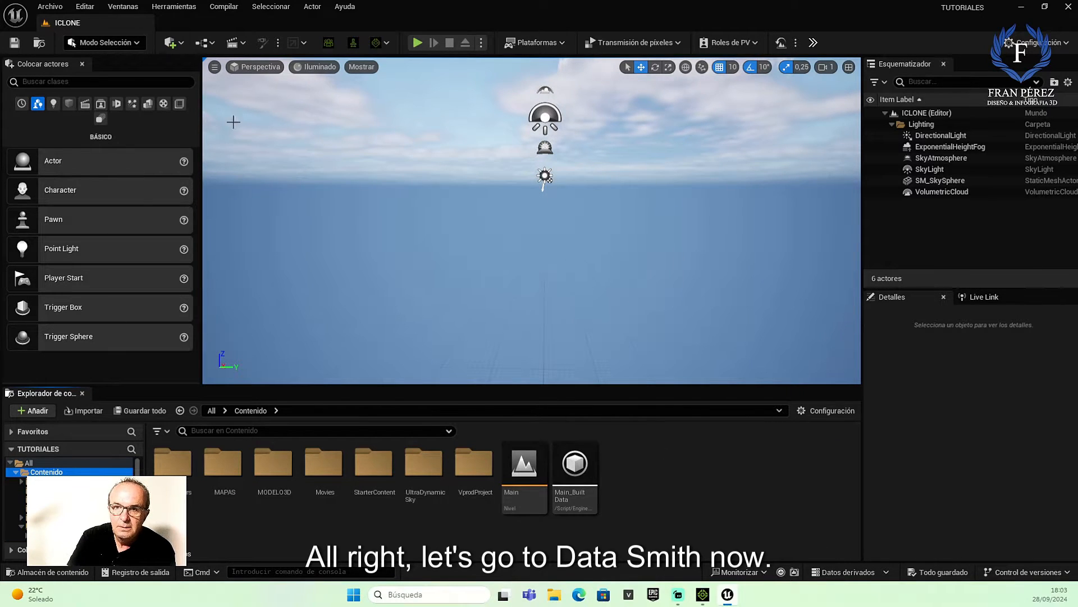
pyautogui.click(181, 41)
pyautogui.moveTo(235, 148)
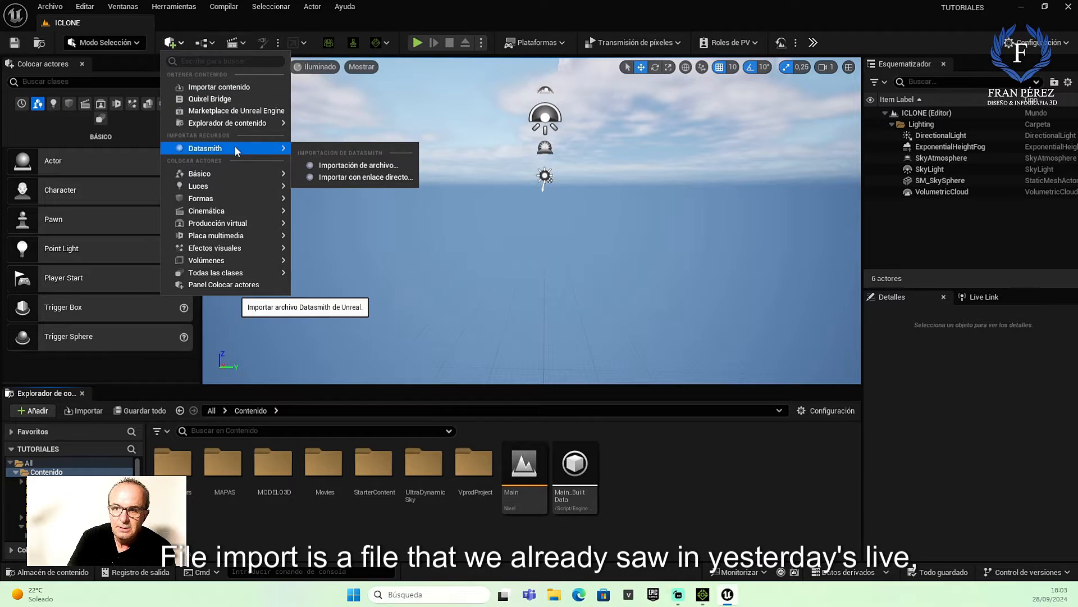
pyautogui.click(360, 165)
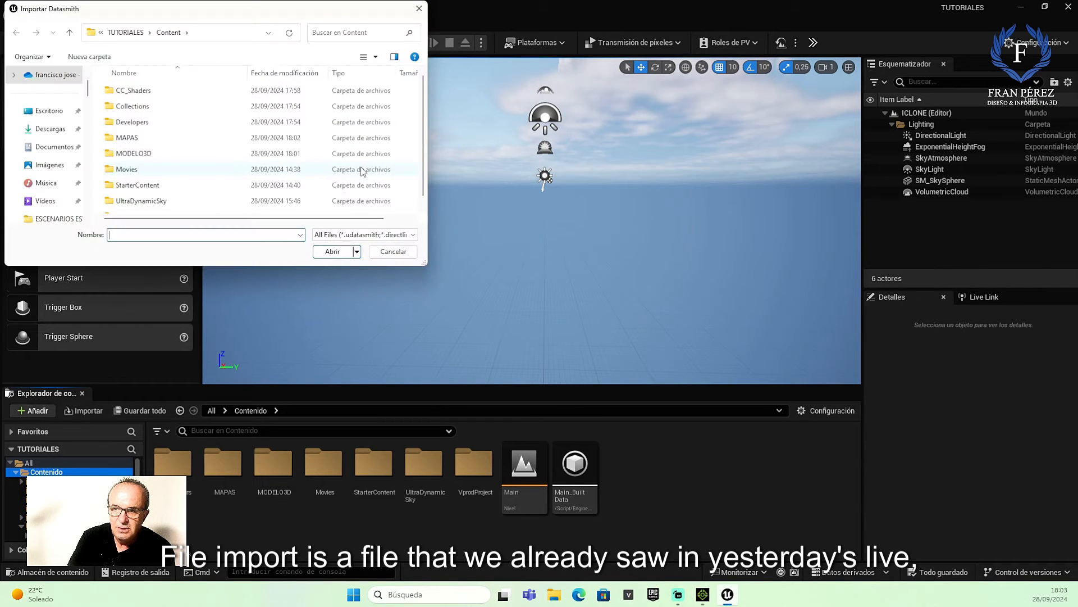
pyautogui.scroll(-1, 221, 131)
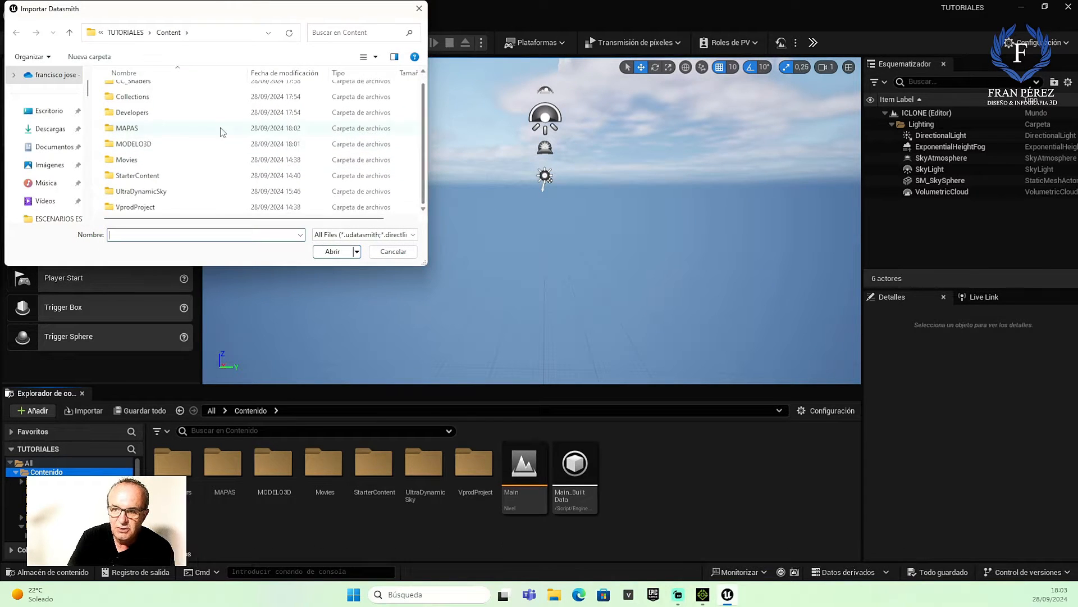
pyautogui.click(127, 34)
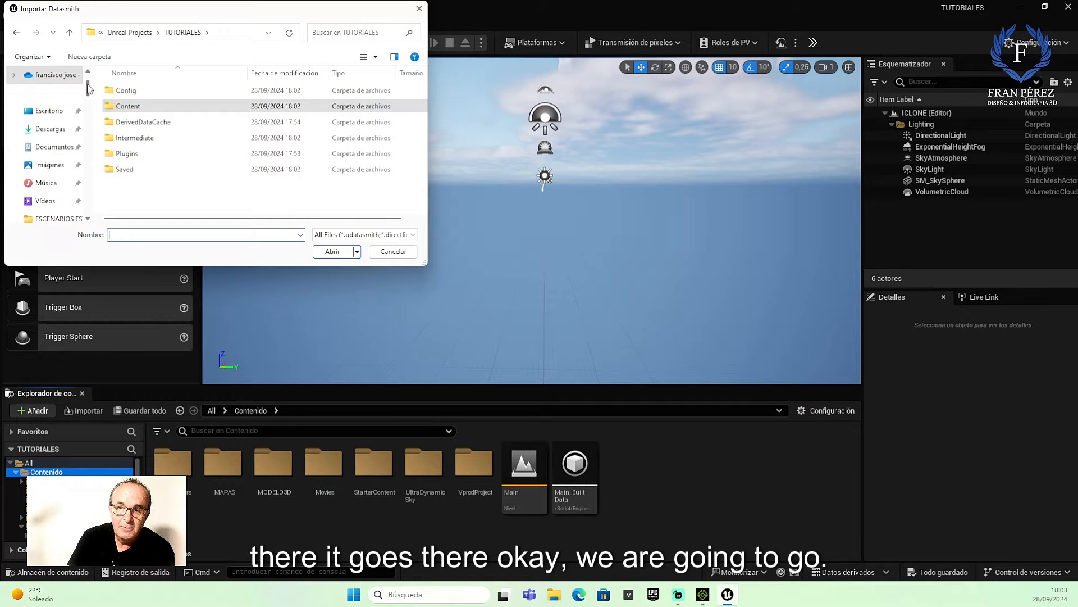
pyautogui.scroll(-1, 88, 88)
pyautogui.scroll(-2, 87, 92)
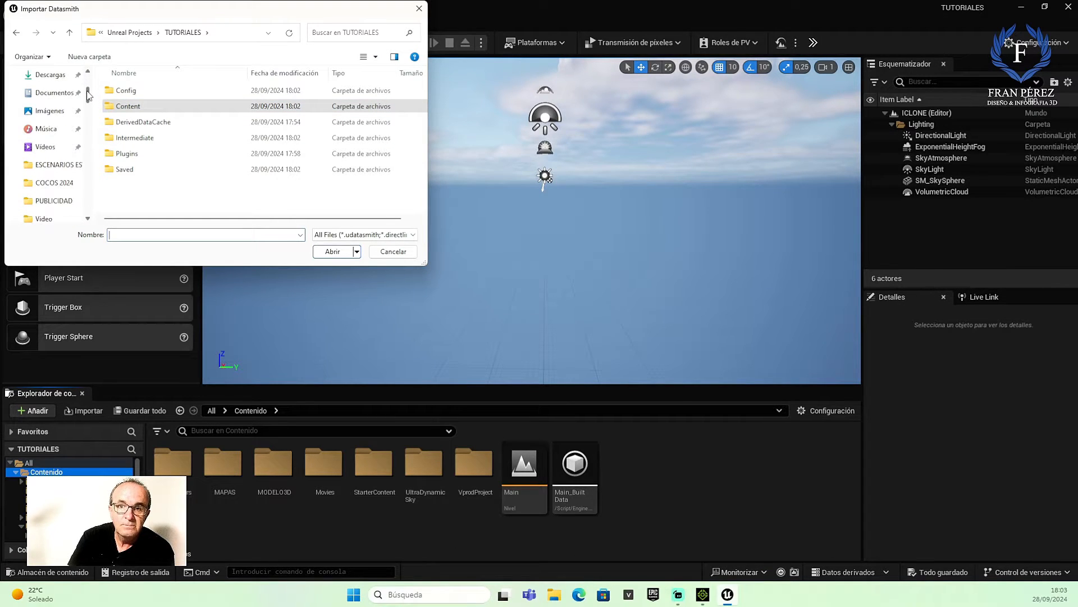
pyautogui.scroll(-1, 88, 93)
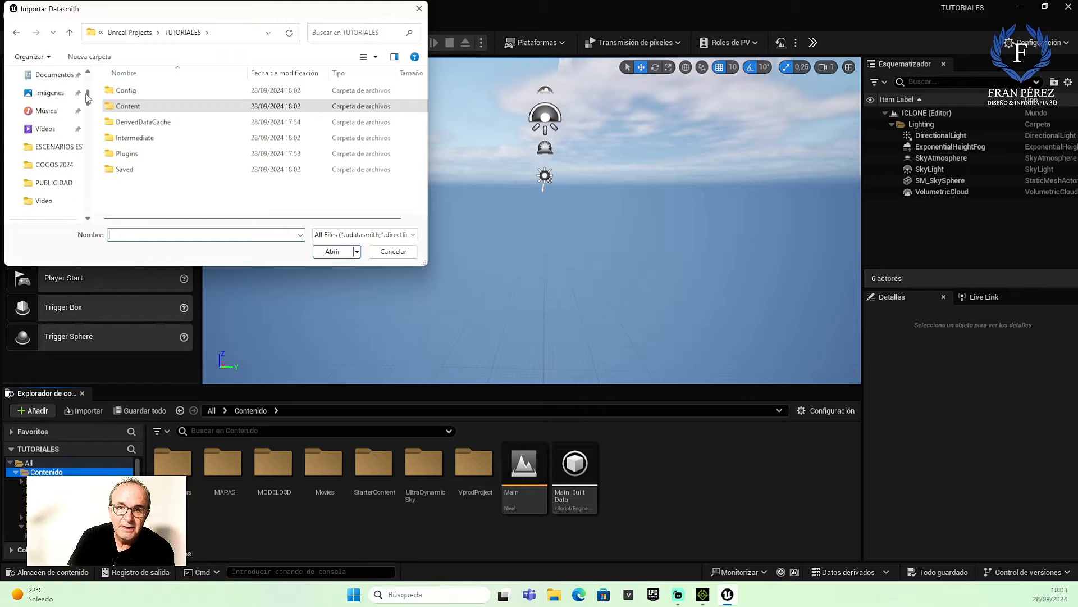
pyautogui.click(393, 251)
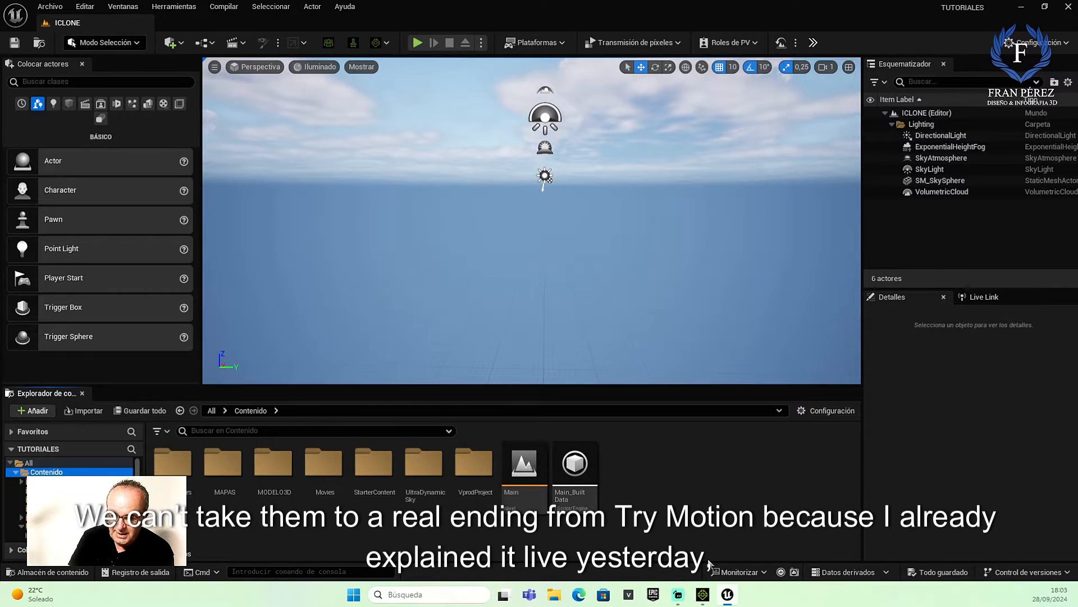
# Switch to Twinmotion and examine the textured house from outside, including the fence, pool and terrace
pyautogui.click(1021, 7)
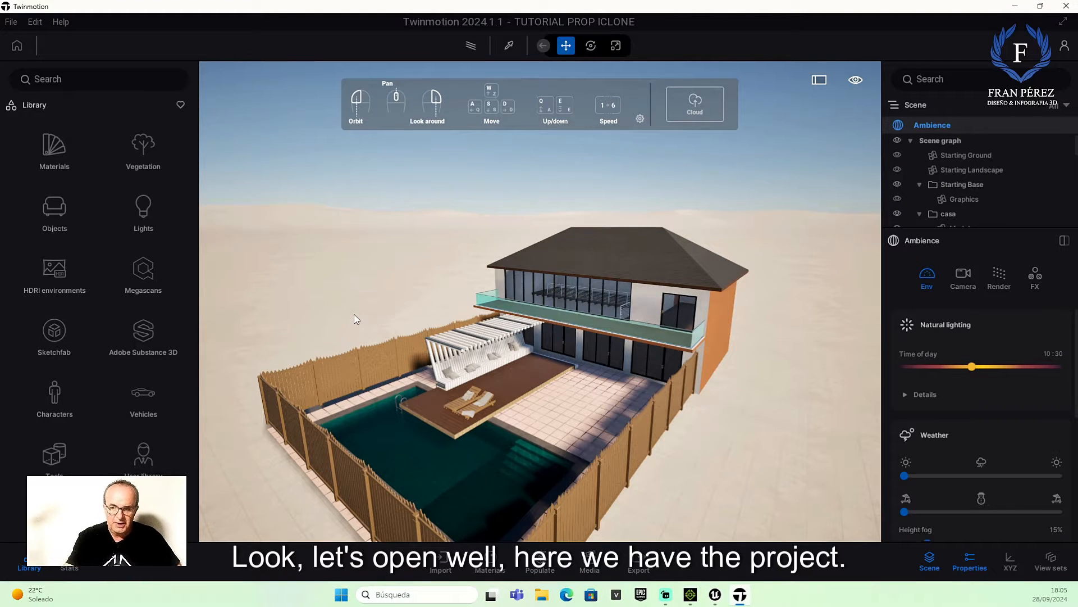
pyautogui.moveTo(459, 226)
pyautogui.mouseDown()
pyautogui.moveTo(443, 252)
pyautogui.moveTo(444, 236)
pyautogui.mouseUp()
pyautogui.moveTo(488, 269); pyautogui.dragTo(455, 267, button='middle')
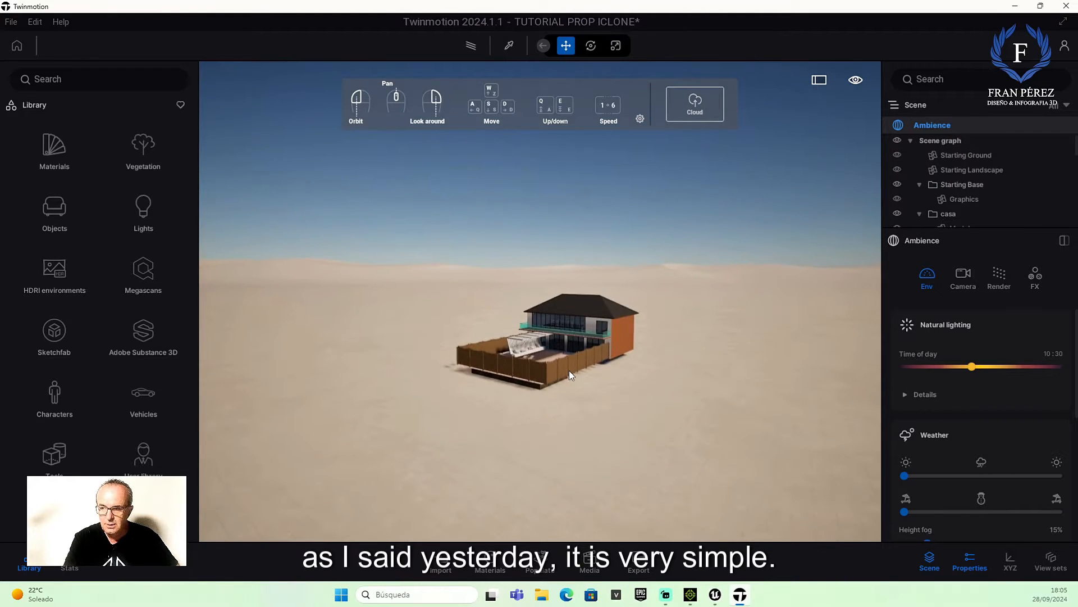
pyautogui.scroll(5, 569, 370)
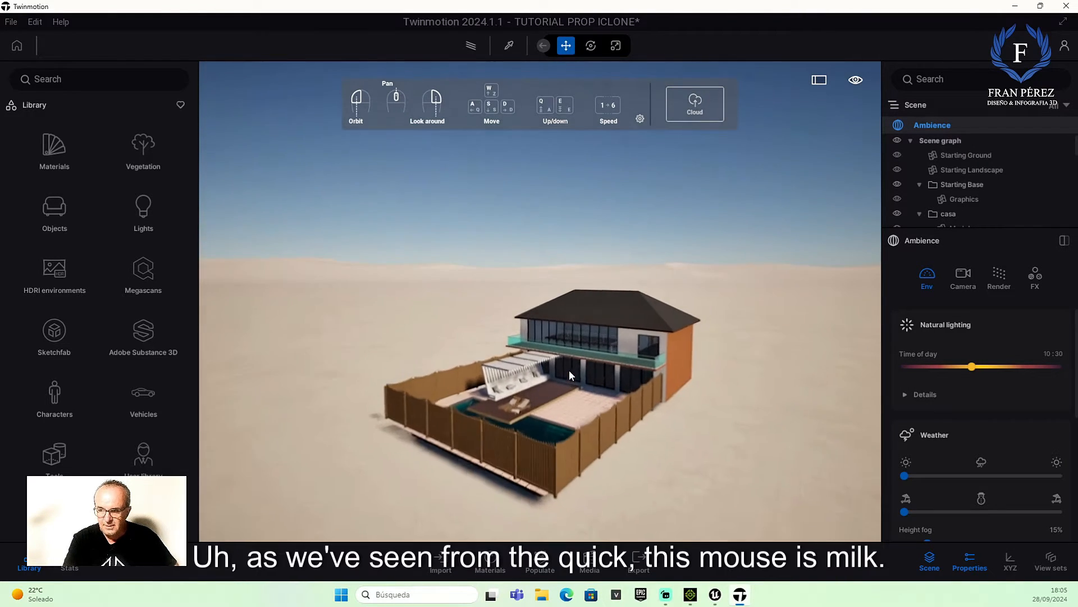
pyautogui.moveTo(569, 369); pyautogui.dragTo(621, 385)
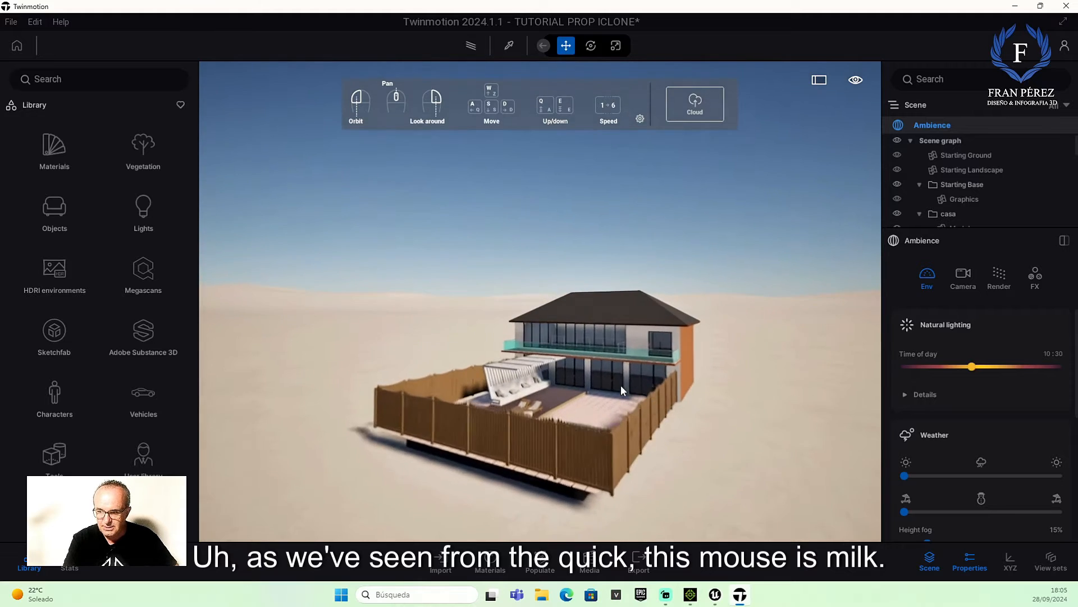
pyautogui.scroll(2, 621, 386)
pyautogui.moveTo(620, 383); pyautogui.dragTo(660, 394, button='middle')
pyautogui.moveTo(660, 393); pyautogui.dragTo(708, 419, button='right')
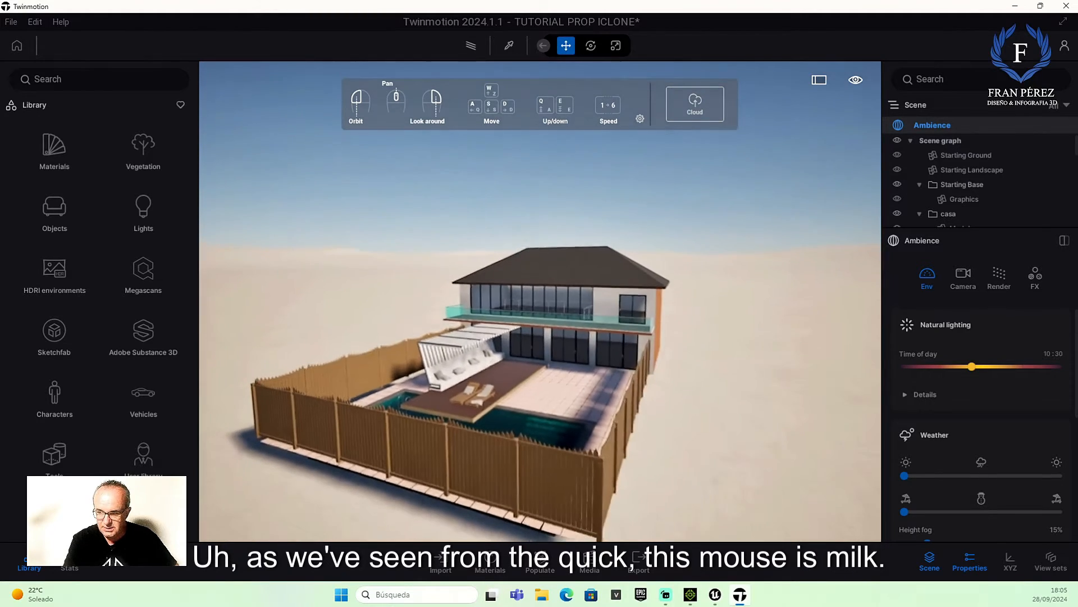
pyautogui.moveTo(555, 302)
pyautogui.mouseDown(button='right')
pyautogui.moveTo(526, 323)
pyautogui.moveTo(522, 344)
pyautogui.moveTo(548, 308)
pyautogui.moveTo(539, 315)
pyautogui.mouseUp(button='right')
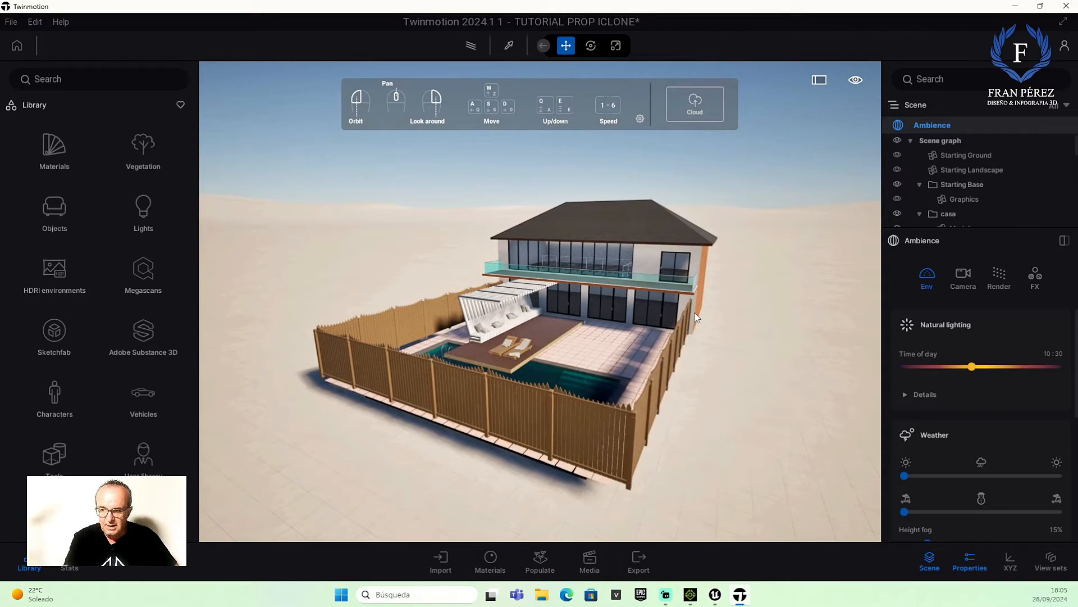
pyautogui.scroll(5, 618, 368)
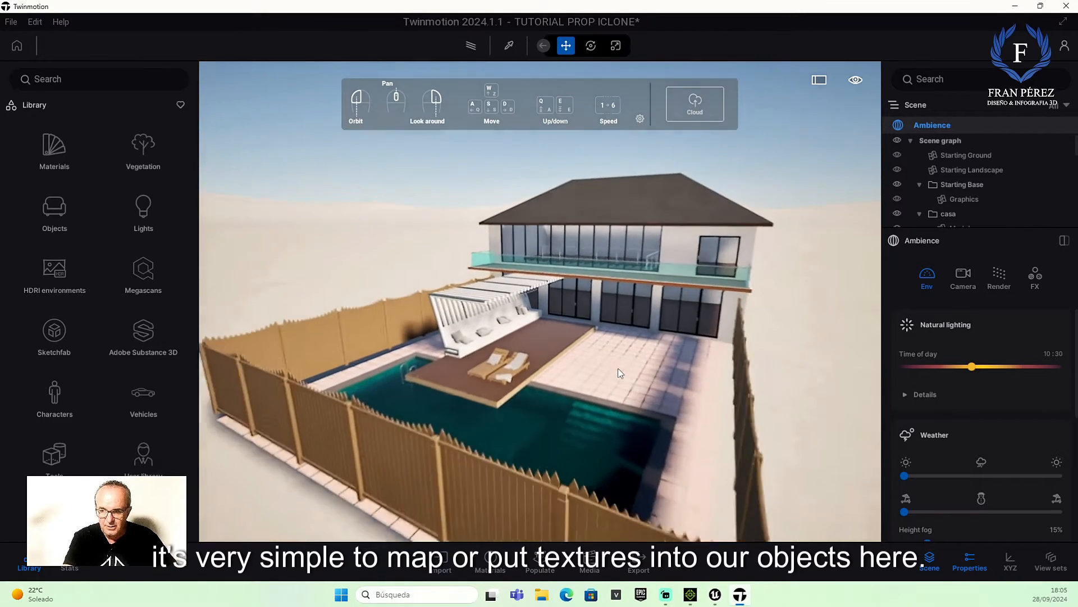
pyautogui.scroll(5, 617, 369)
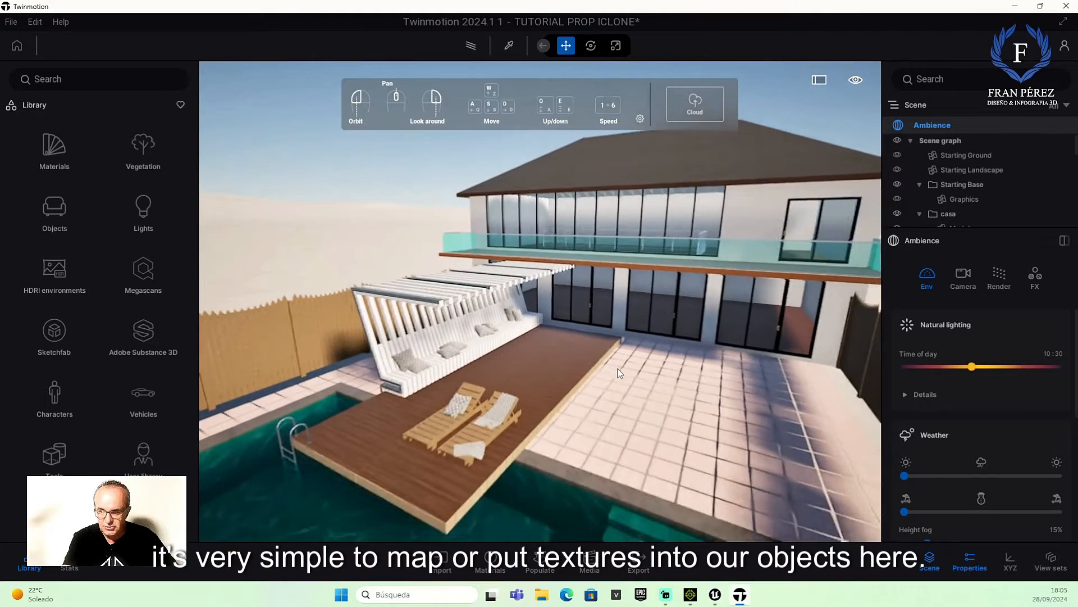
pyautogui.scroll(-5, 618, 368)
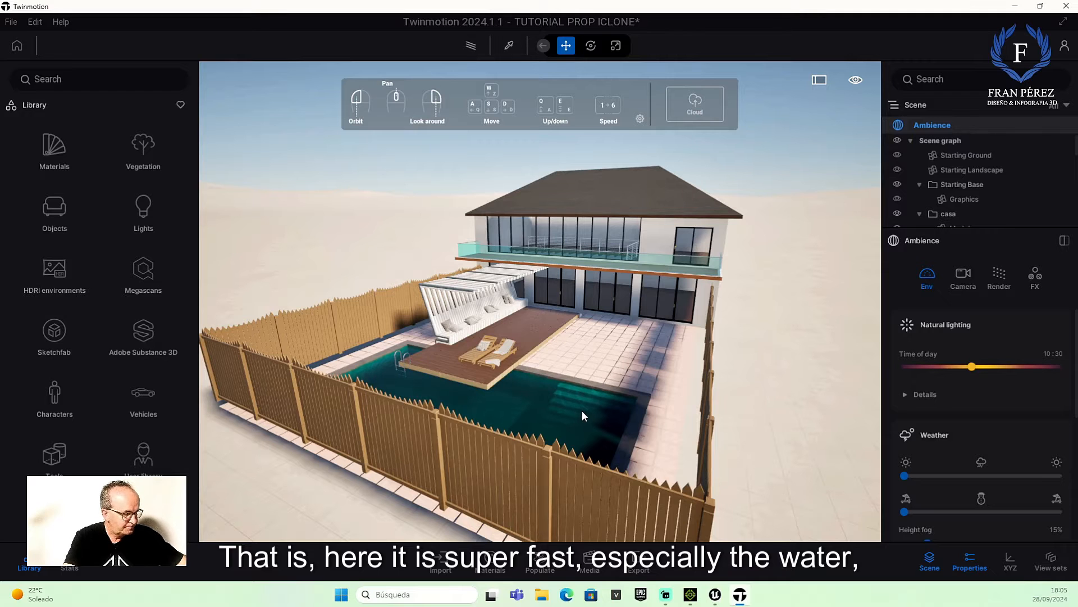
pyautogui.moveTo(615, 382); pyautogui.dragTo(606, 388, button='right')
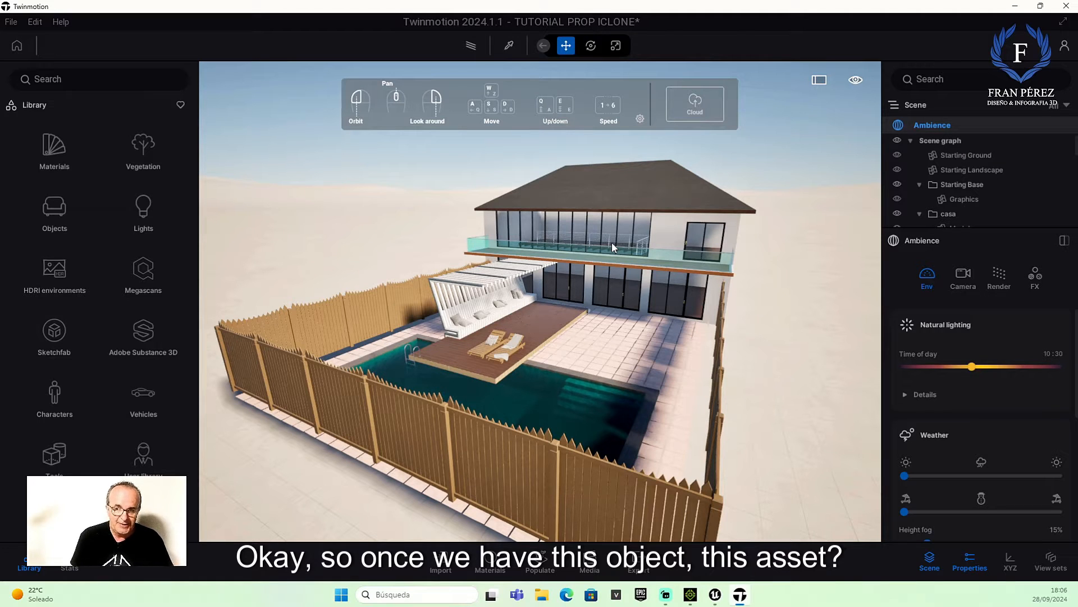
# Examine the house interior, checking the wooden floor, walls, ceiling beams and glazed doors
pyautogui.moveTo(605, 280); pyautogui.dragTo(663, 272, button='right')
pyautogui.scroll(10, 605, 279)
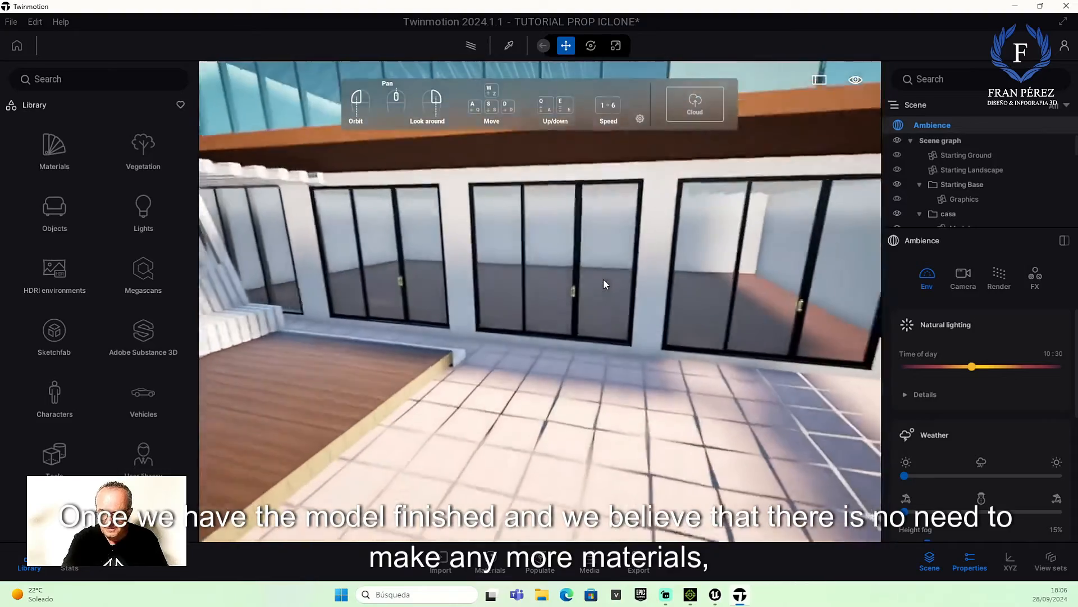
pyautogui.scroll(8, 603, 279)
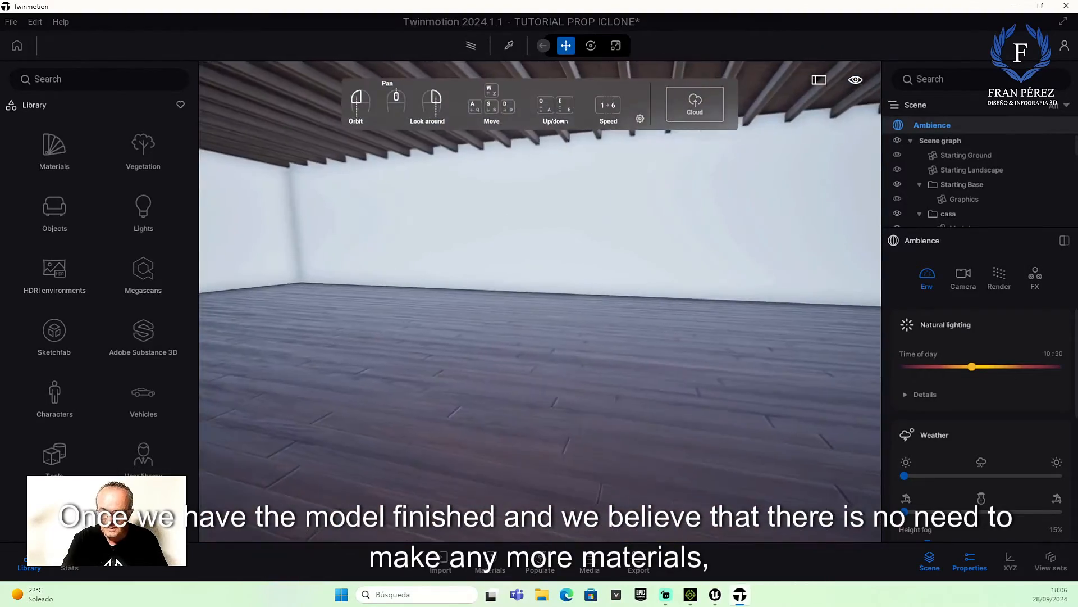
pyautogui.moveTo(603, 279); pyautogui.dragTo(631, 274, button='right')
pyautogui.scroll(4, 601, 277)
pyautogui.moveTo(632, 274)
pyautogui.mouseDown(button='middle')
pyautogui.moveTo(627, 230)
pyautogui.moveTo(610, 350)
pyautogui.moveTo(620, 261)
pyautogui.mouseUp(button='middle')
pyautogui.moveTo(627, 261); pyautogui.dragTo(634, 276, button='right')
pyautogui.moveTo(632, 272); pyautogui.dragTo(665, 245, button='middle')
pyautogui.moveTo(665, 245); pyautogui.dragTo(767, 256, button='right')
pyautogui.moveTo(366, 268); pyautogui.dragTo(401, 254, button='middle')
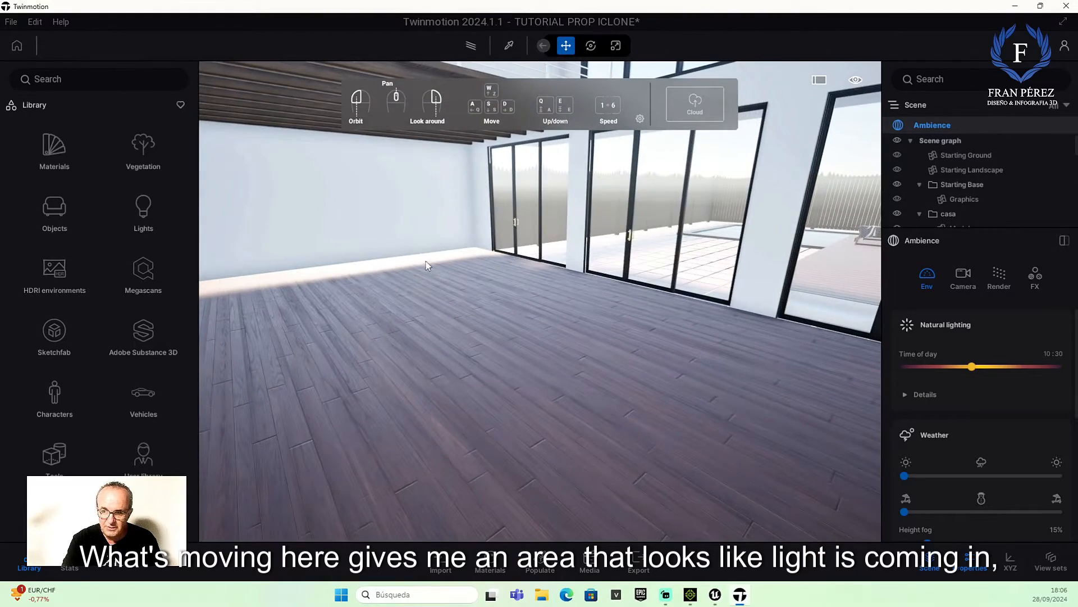
pyautogui.moveTo(426, 262); pyautogui.dragTo(474, 236, button='right')
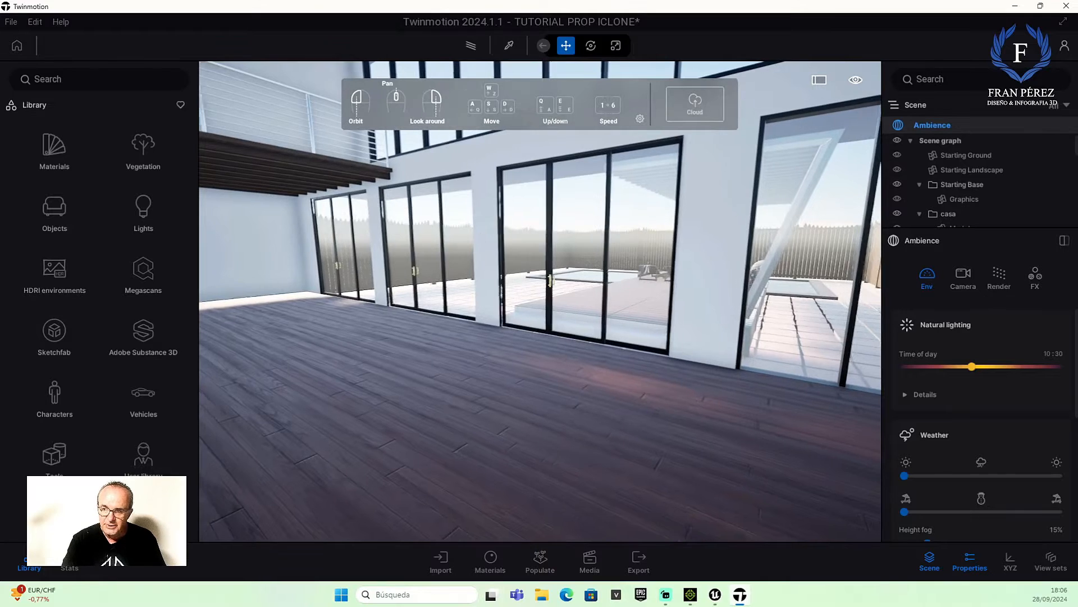
# Save the Twinmotion project and start a Standard export to a Datasmith file
pyautogui.click(9, 21)
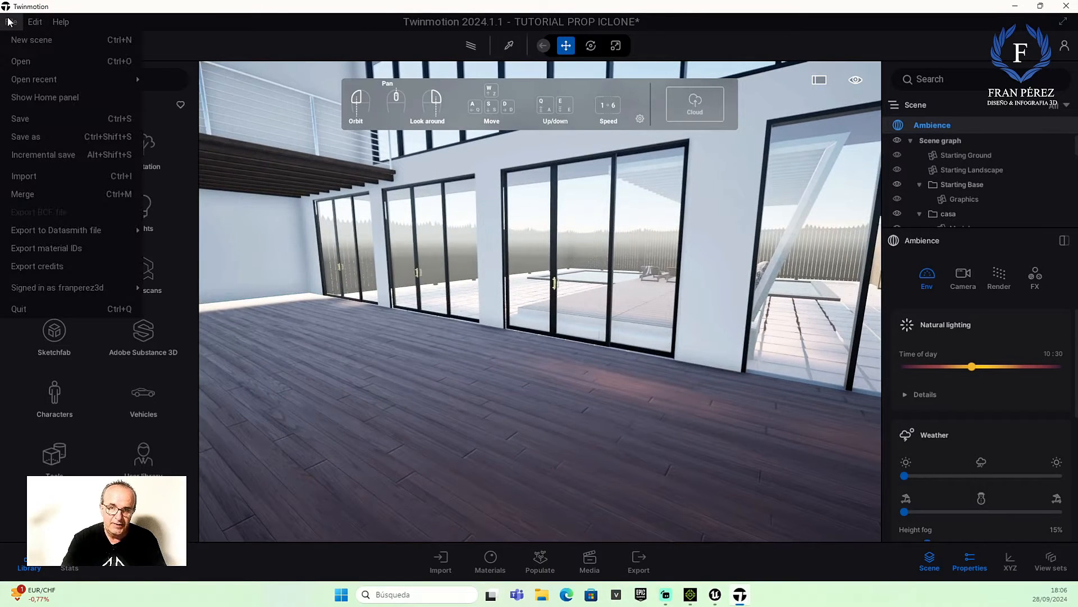
pyautogui.click(35, 118)
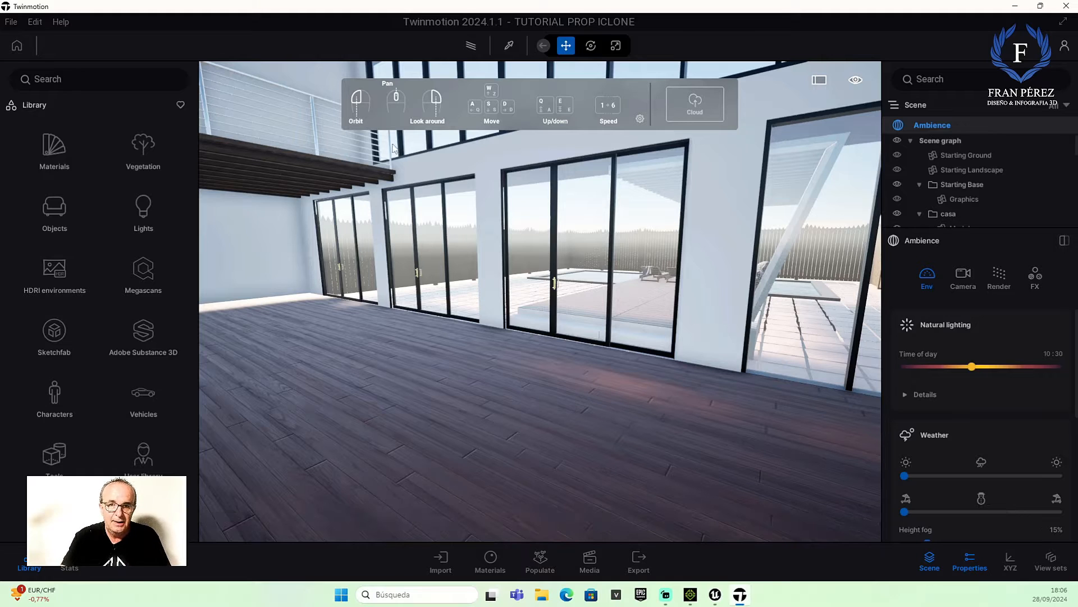
pyautogui.click(15, 21)
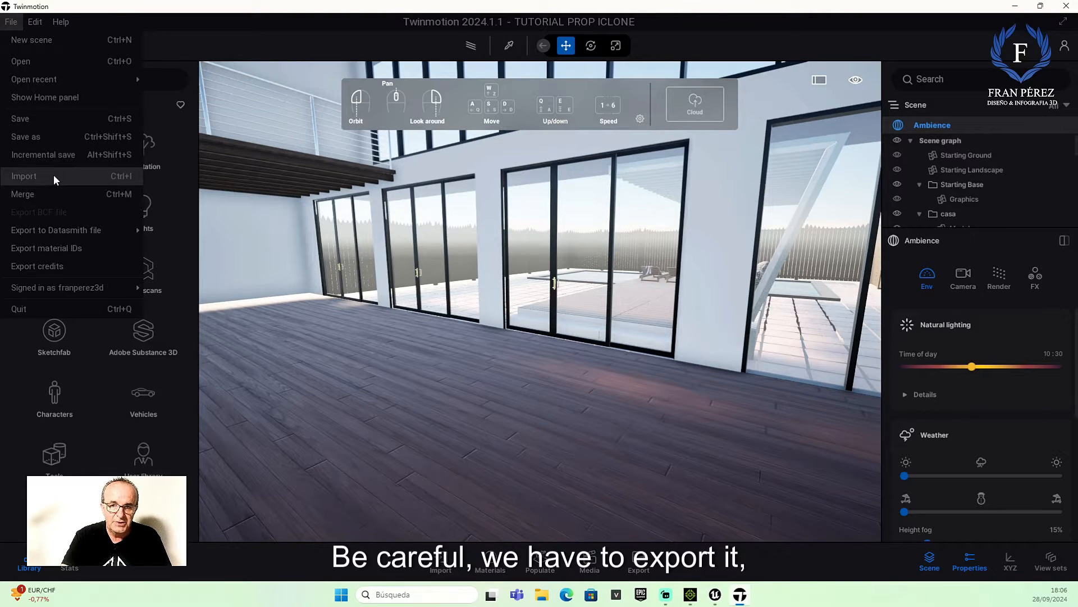
pyautogui.moveTo(49, 231)
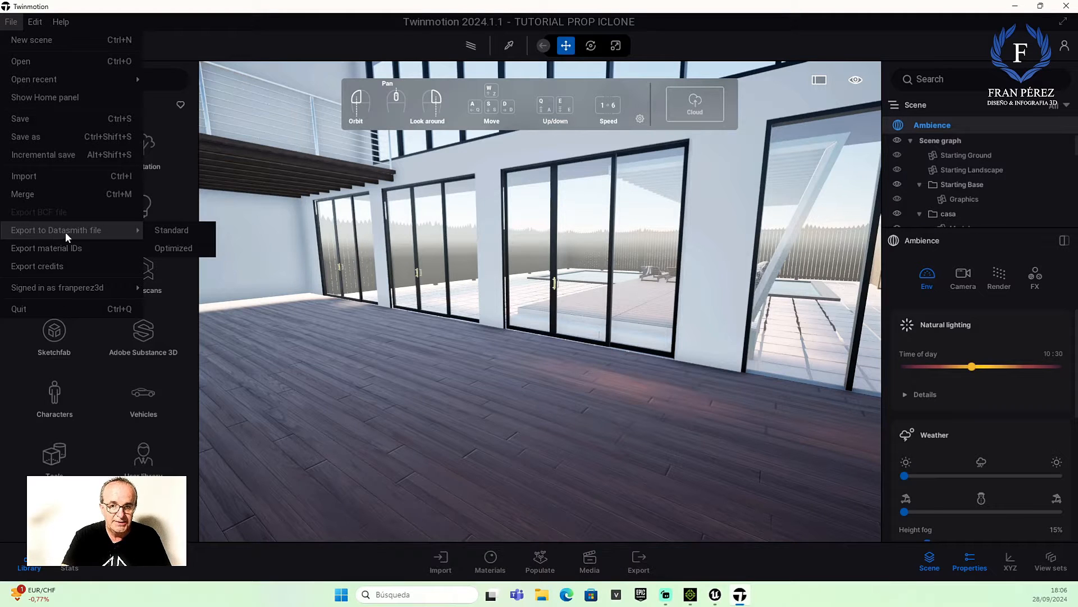
pyautogui.click(165, 231)
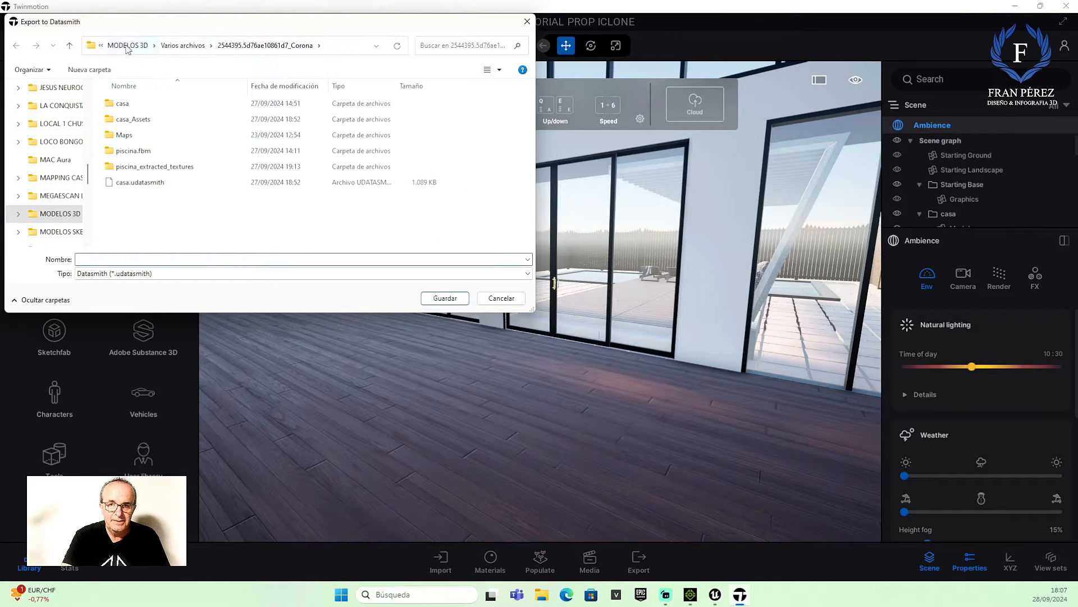
# Save the Datasmith export as CASA_TUTORIAL in the Documentos > Unreal Projects > TUTORIALES folder
pyautogui.scroll(15, 64, 168)
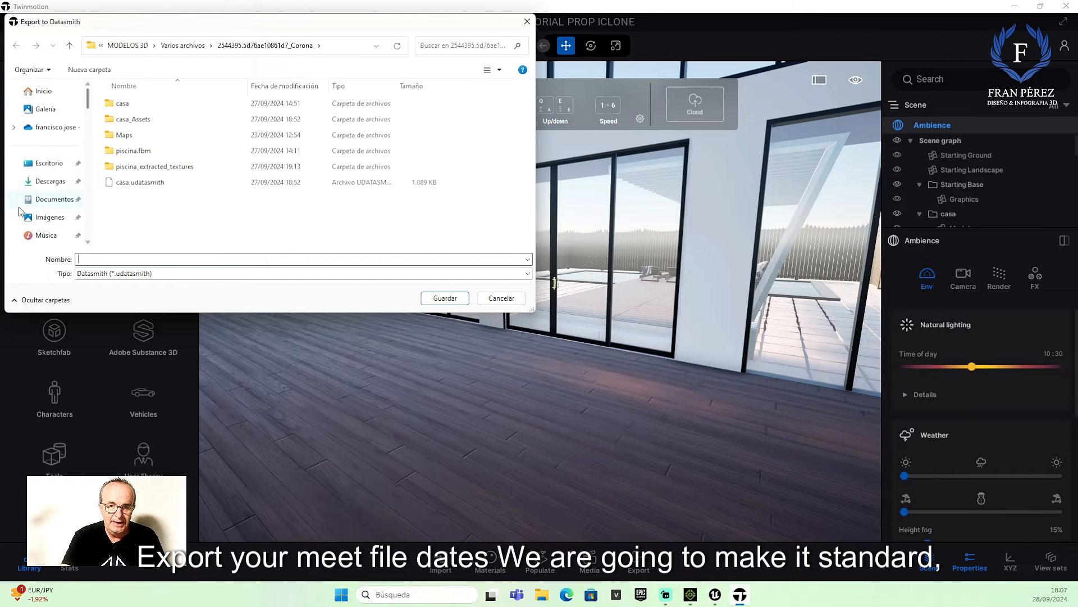
pyautogui.click(48, 199)
pyautogui.scroll(-5, 228, 168)
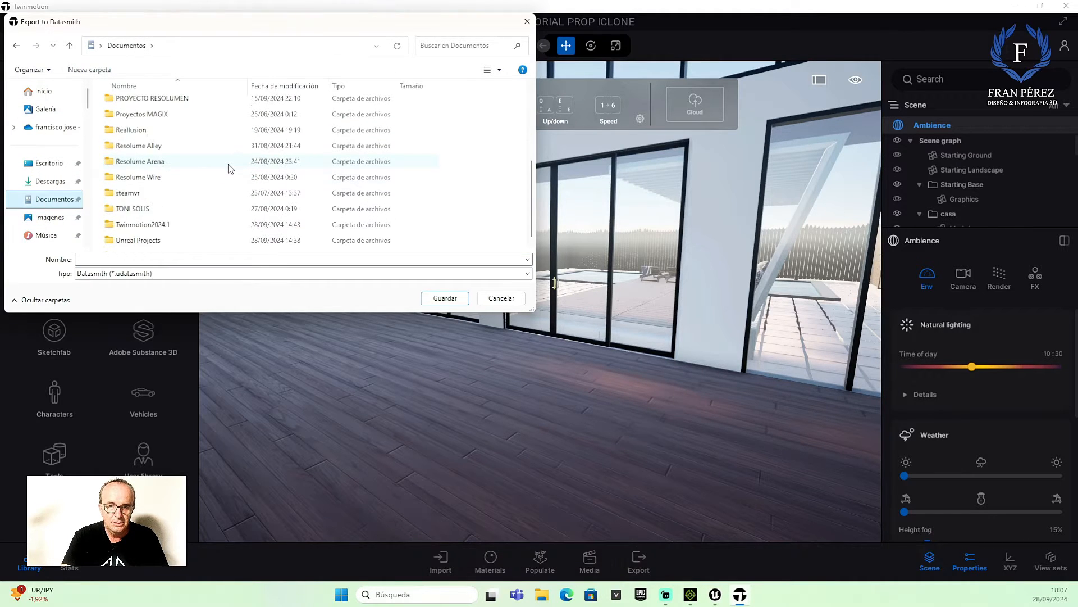
pyautogui.doubleClick(147, 239)
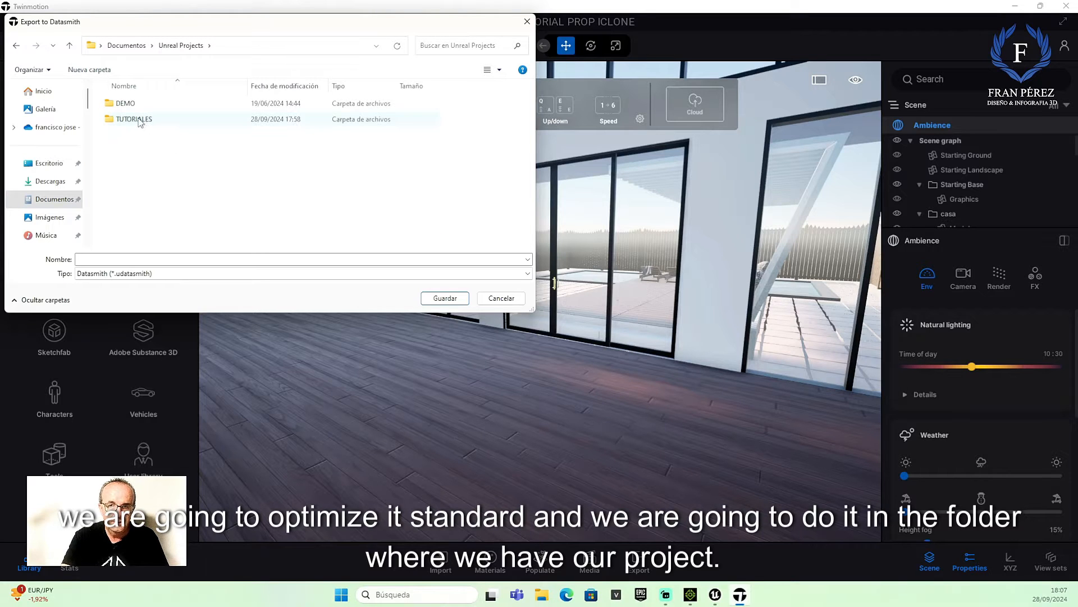
pyautogui.doubleClick(140, 121)
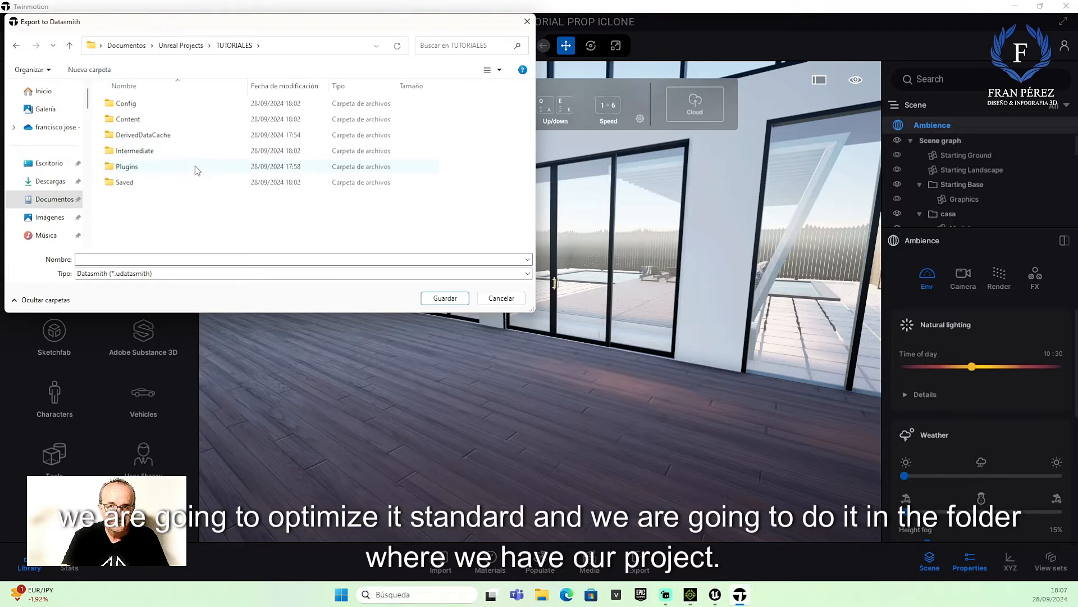
pyautogui.click(93, 258)
pyautogui.write('CA')
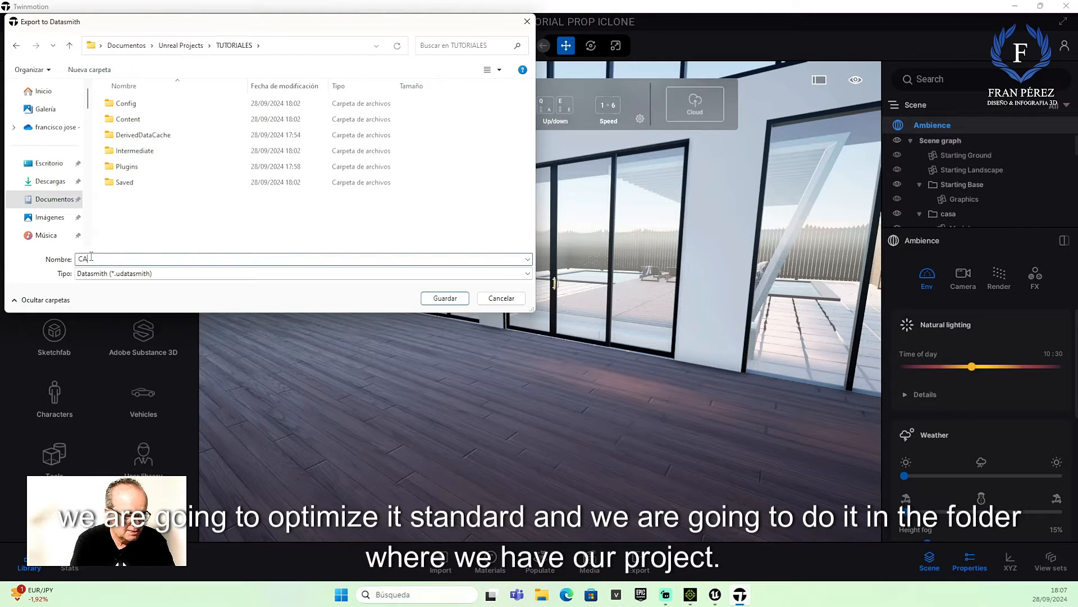
pyautogui.write('SA_TUTORIAL')
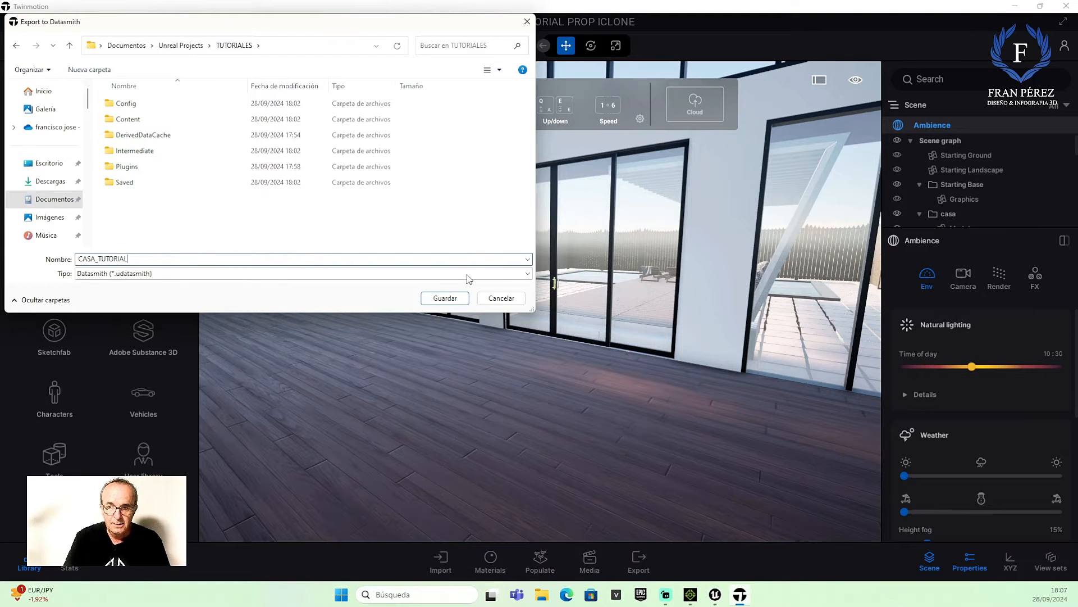
pyautogui.click(446, 299)
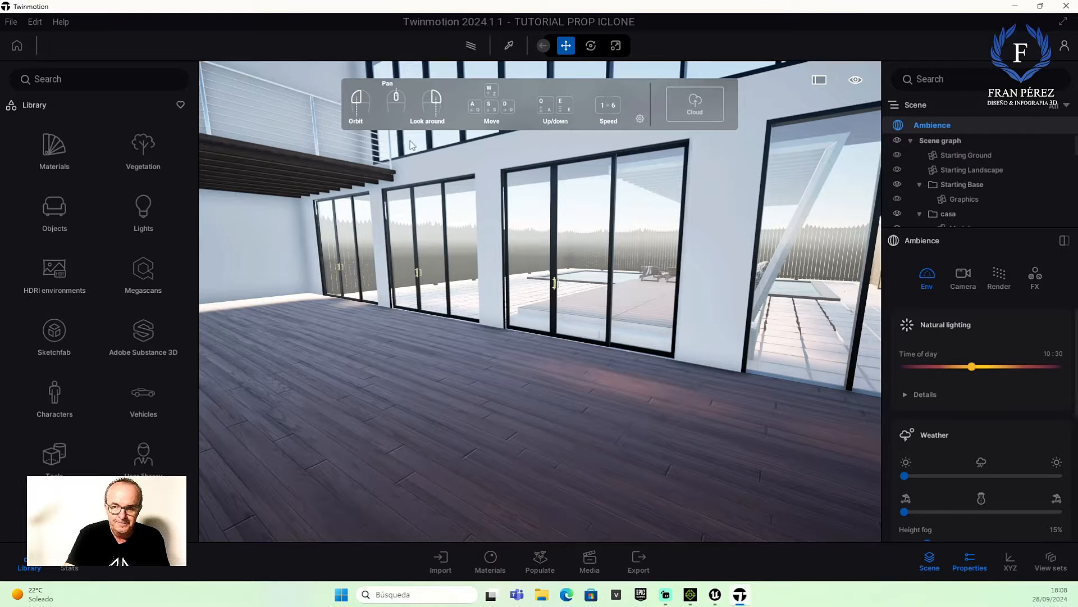
# Close Twinmotion, switch to the Unreal Editor and accept importing the changes detected in the source content
pyautogui.click(1067, 7)
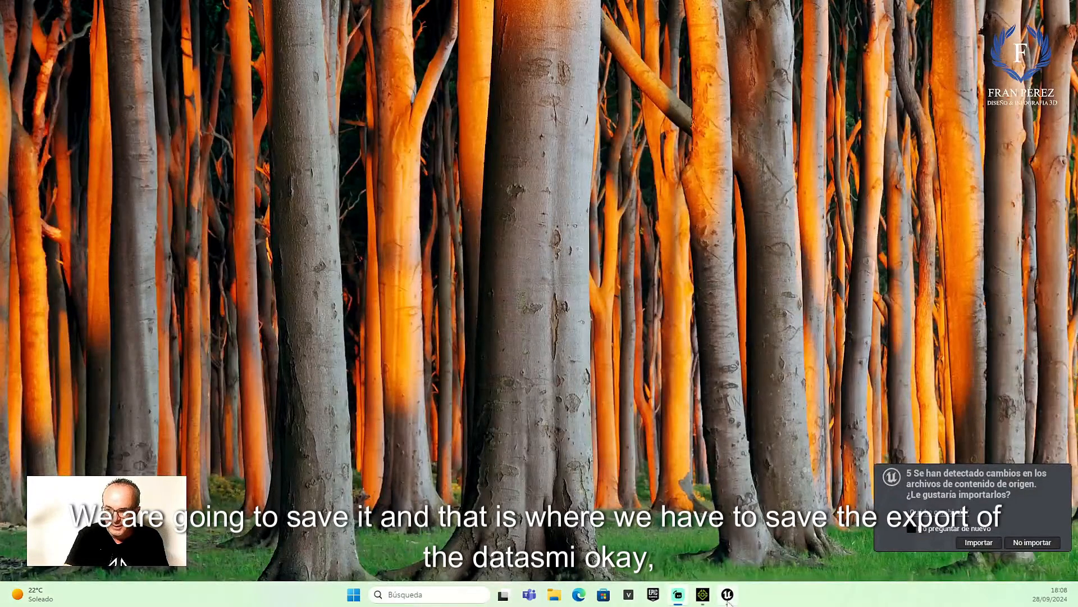
pyautogui.click(728, 596)
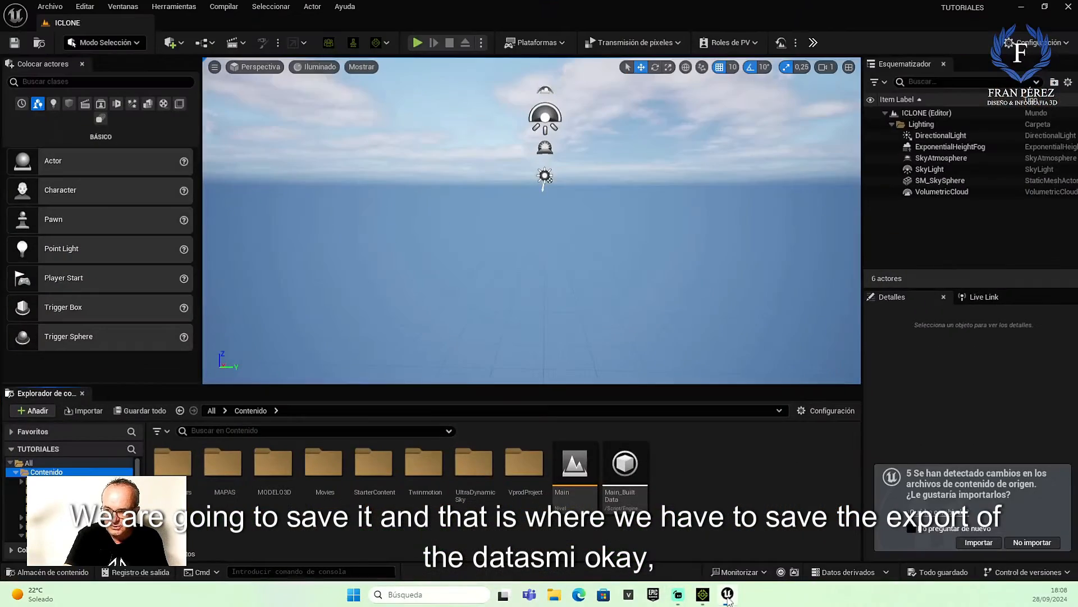
pyautogui.click(979, 542)
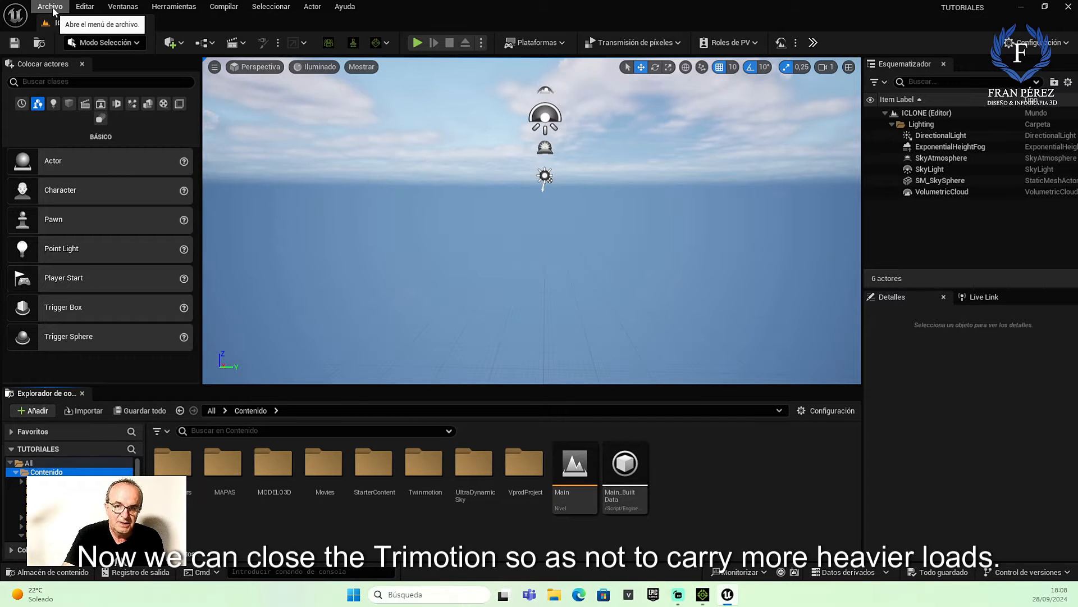
pyautogui.click(170, 43)
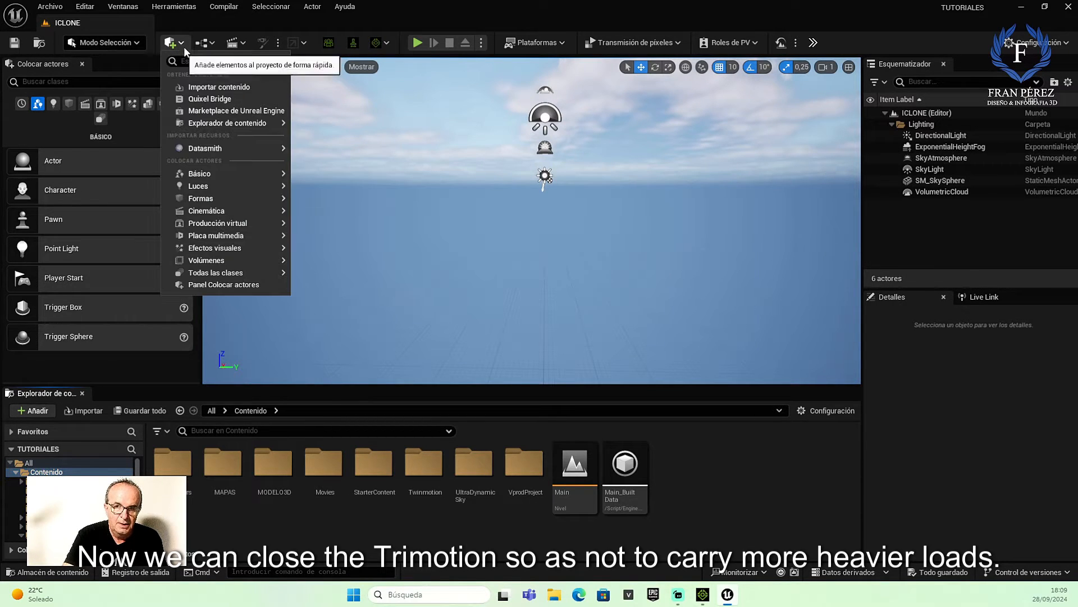
pyautogui.moveTo(231, 150)
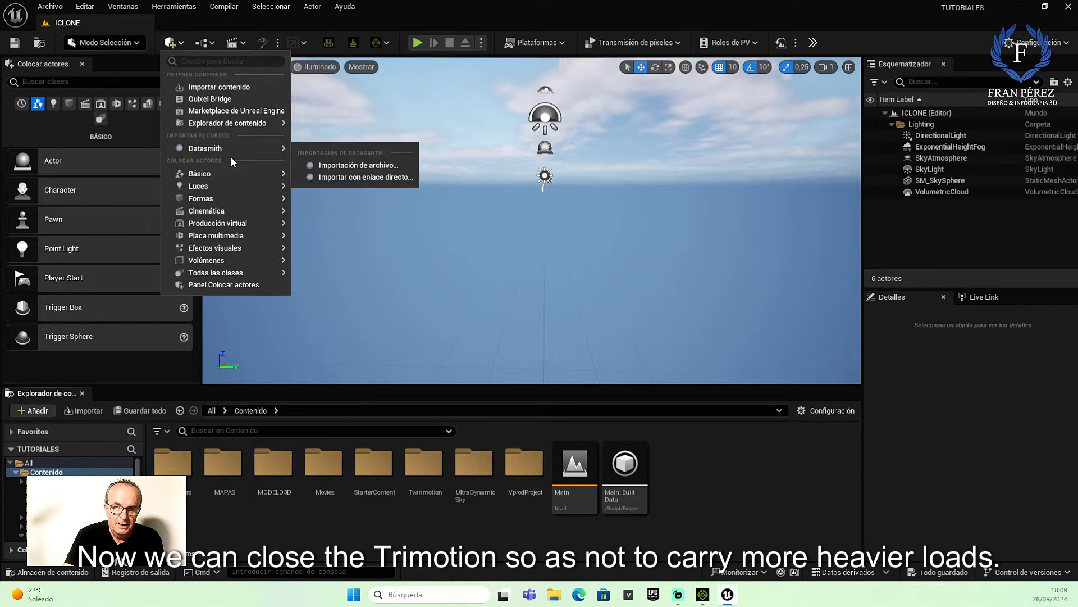
pyautogui.click(355, 167)
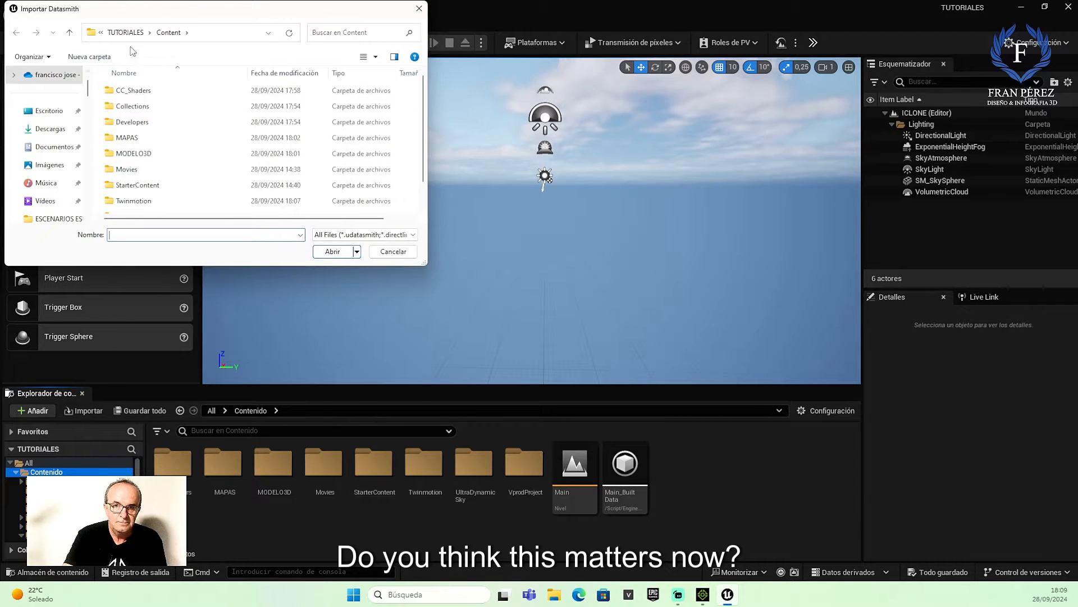
pyautogui.click(124, 32)
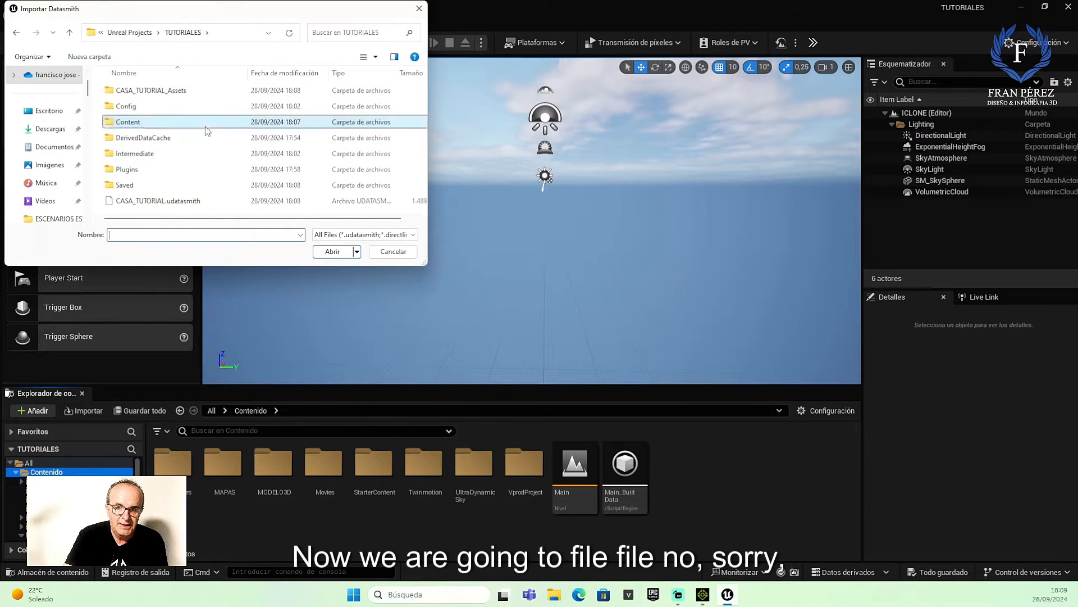
pyautogui.click(149, 201)
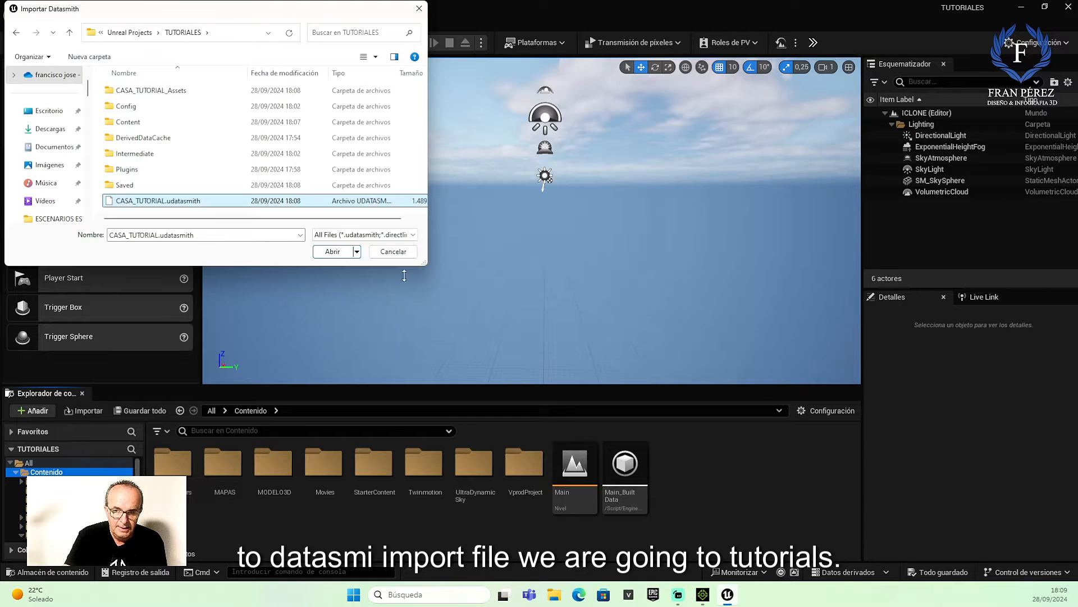
pyautogui.click(393, 251)
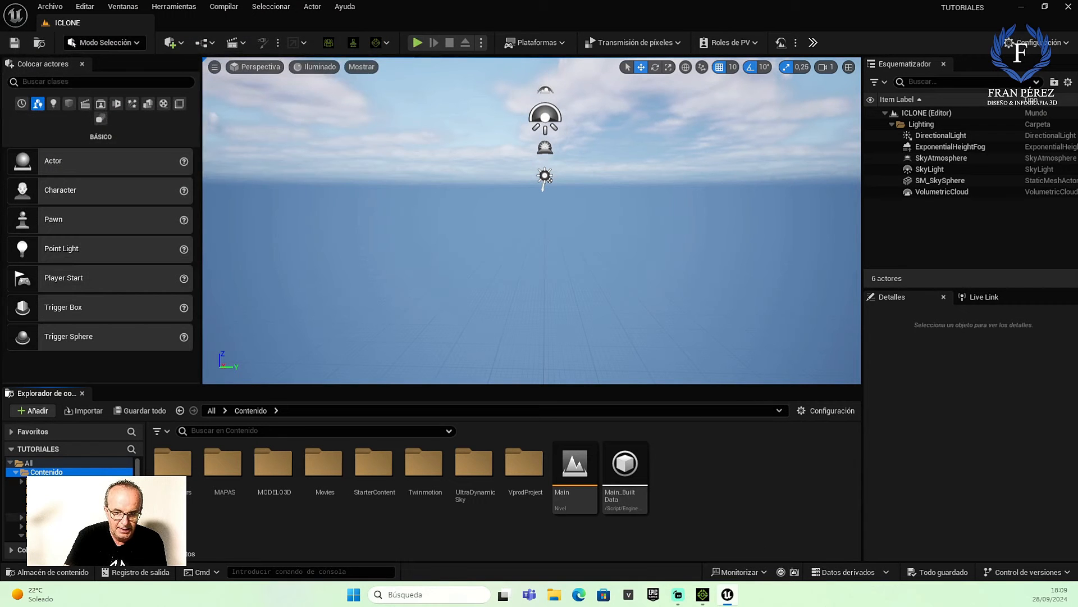
# Open the MODELO3D content folder and choose CASA_TUTORIAL.udatasmith from the TUTORIALES project folder for a Datasmith file import
pyautogui.scroll(-1, 61, 512)
pyautogui.click(52, 482)
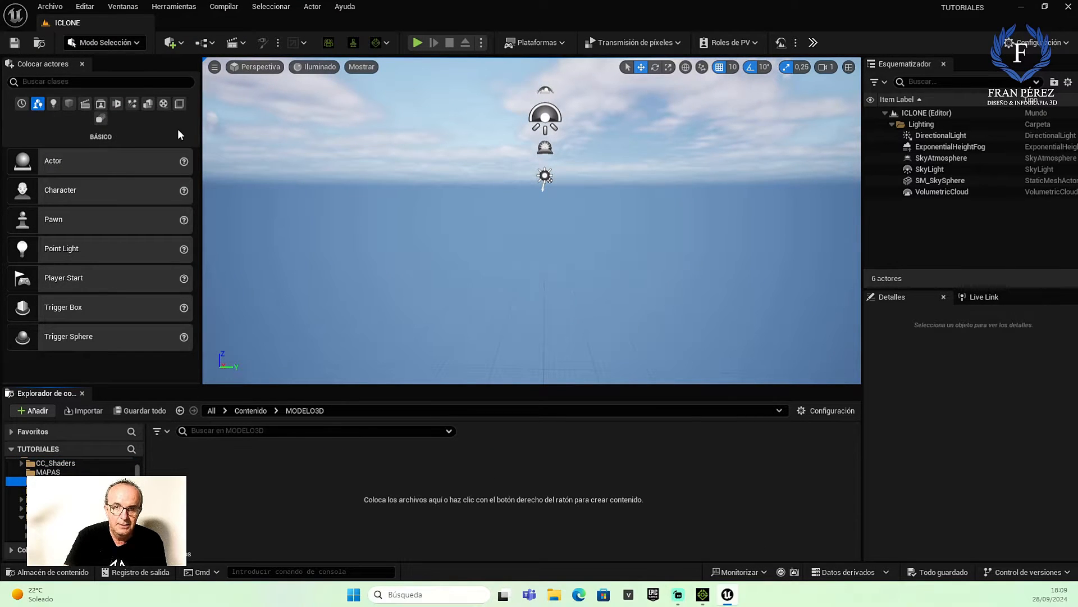
pyautogui.click(184, 42)
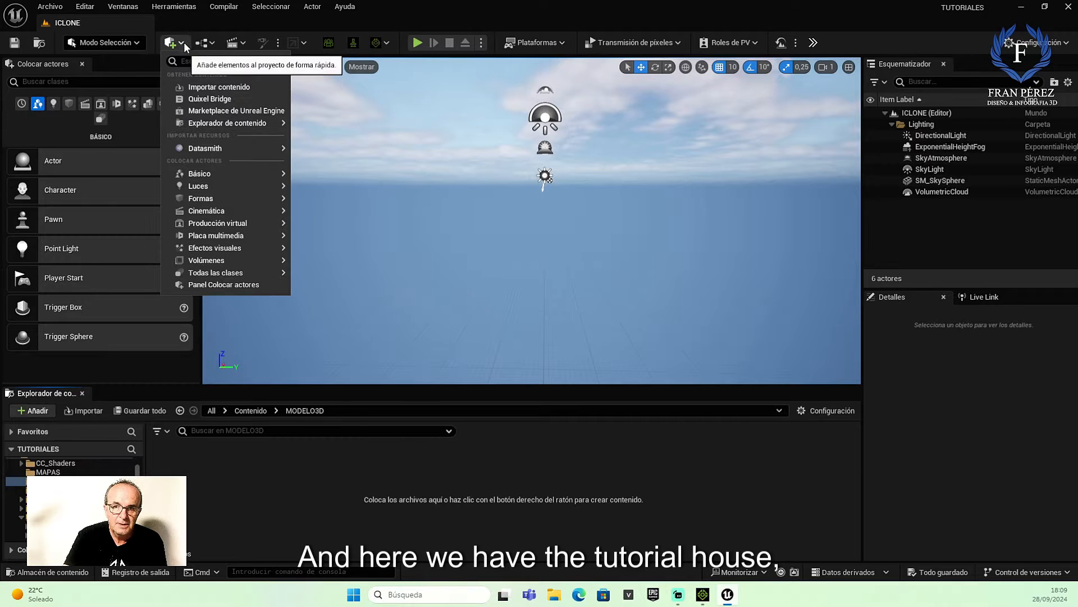
pyautogui.moveTo(217, 149)
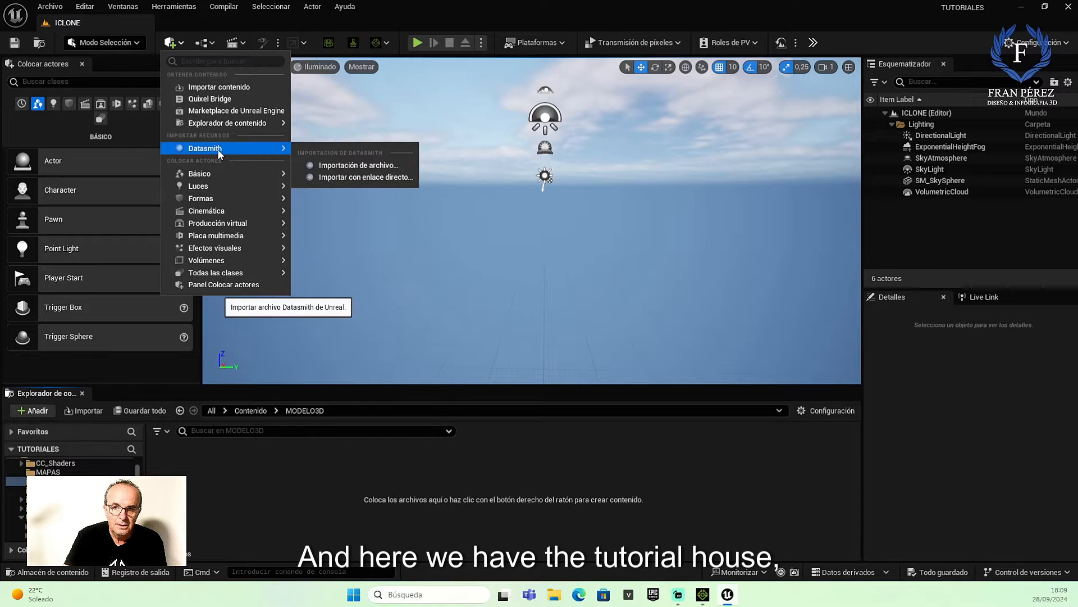
pyautogui.click(334, 166)
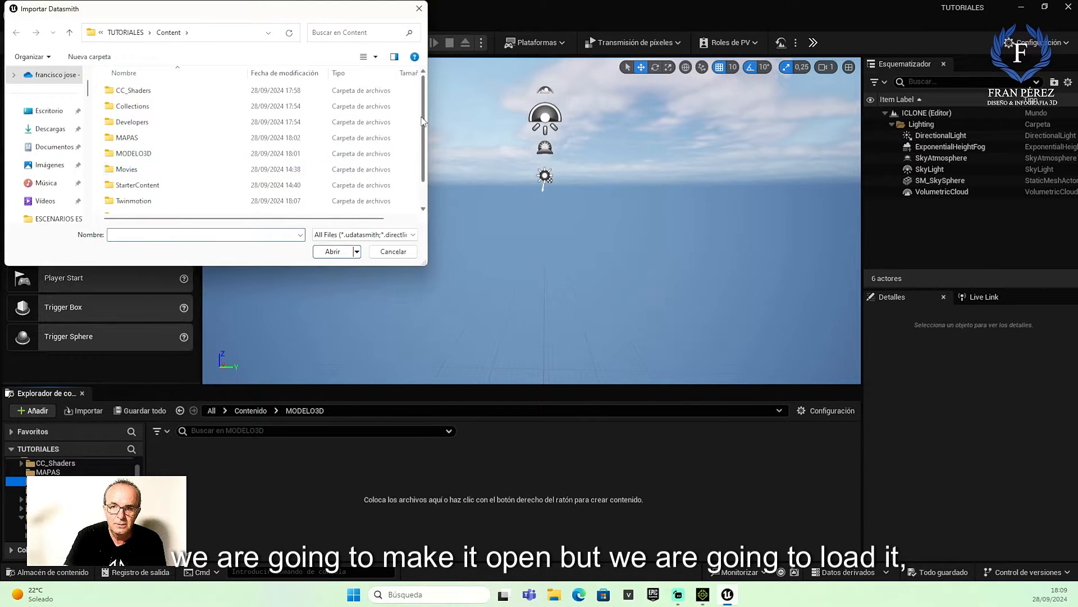
pyautogui.scroll(-1, 422, 120)
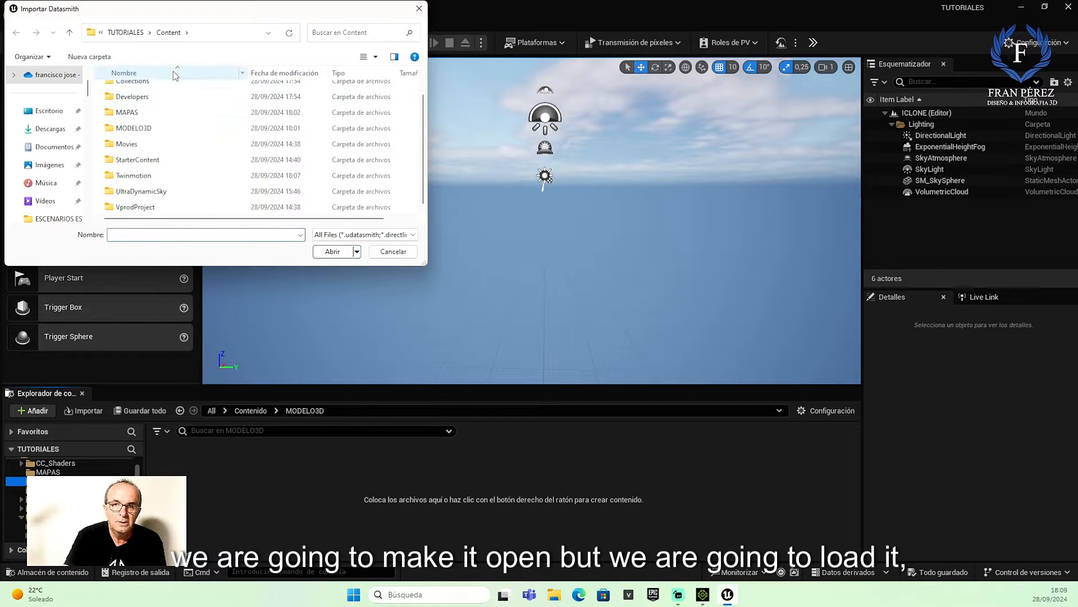
pyautogui.click(126, 33)
pyautogui.click(145, 202)
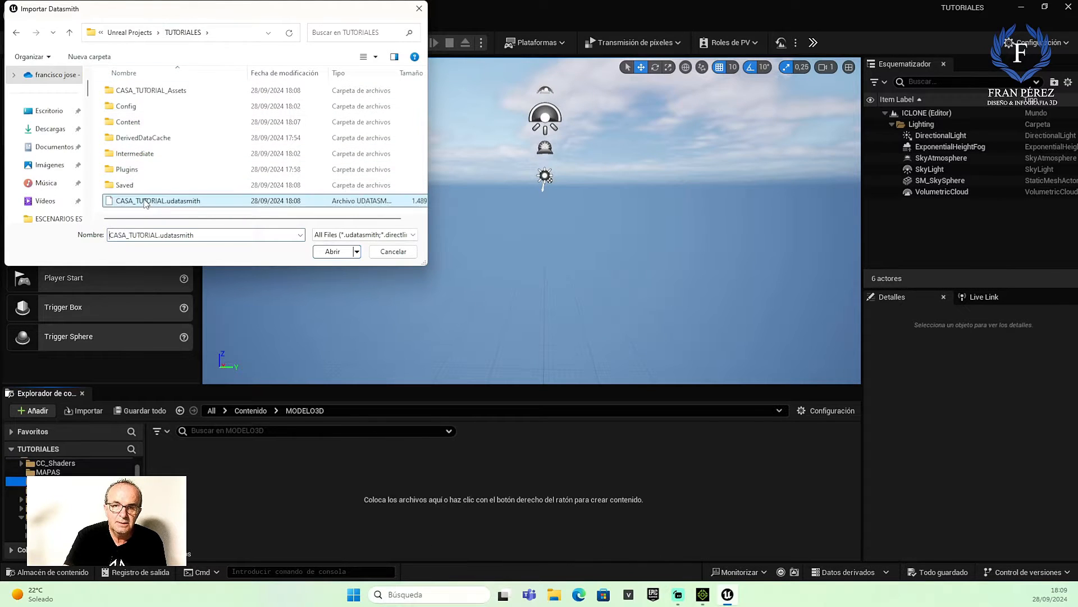
pyautogui.click(339, 251)
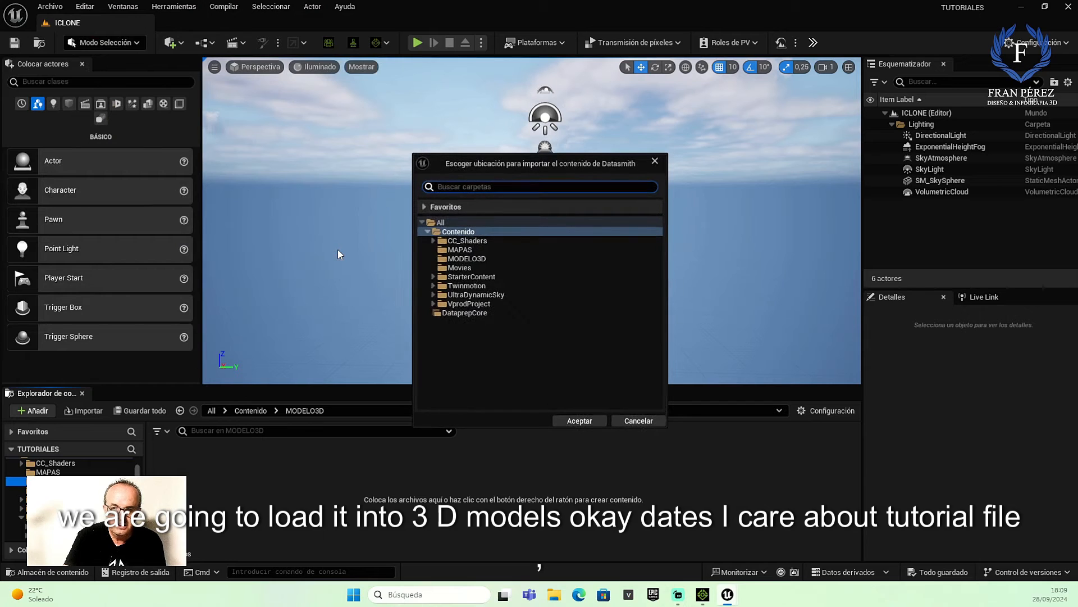
# Import the Datasmith content into MODELO3D with only Geometry and Materials & Textures enabled, keeping the default lightmap settings
pyautogui.click(469, 259)
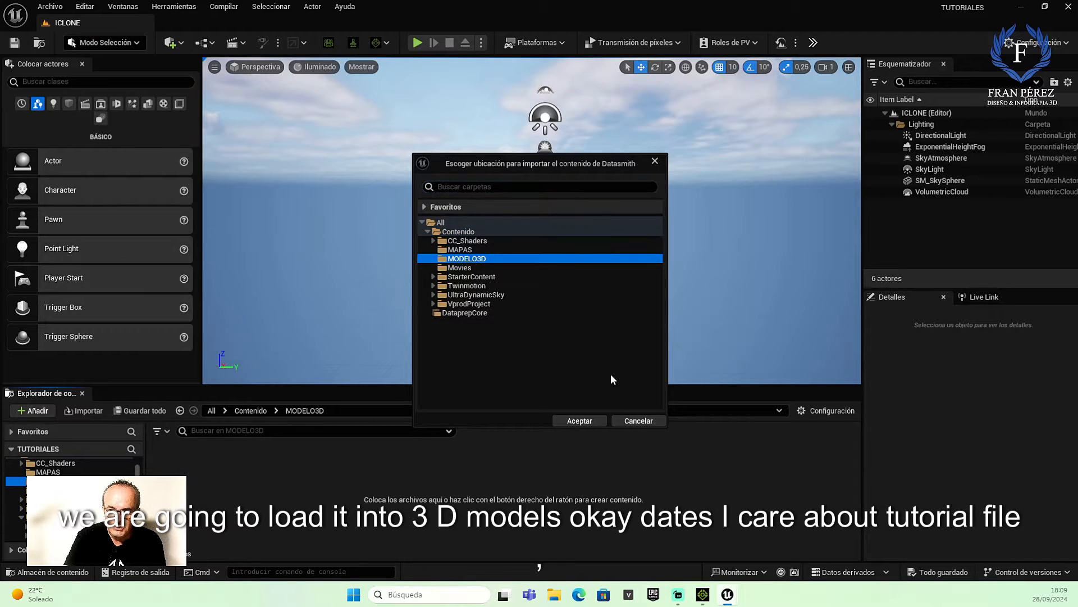
pyautogui.click(580, 421)
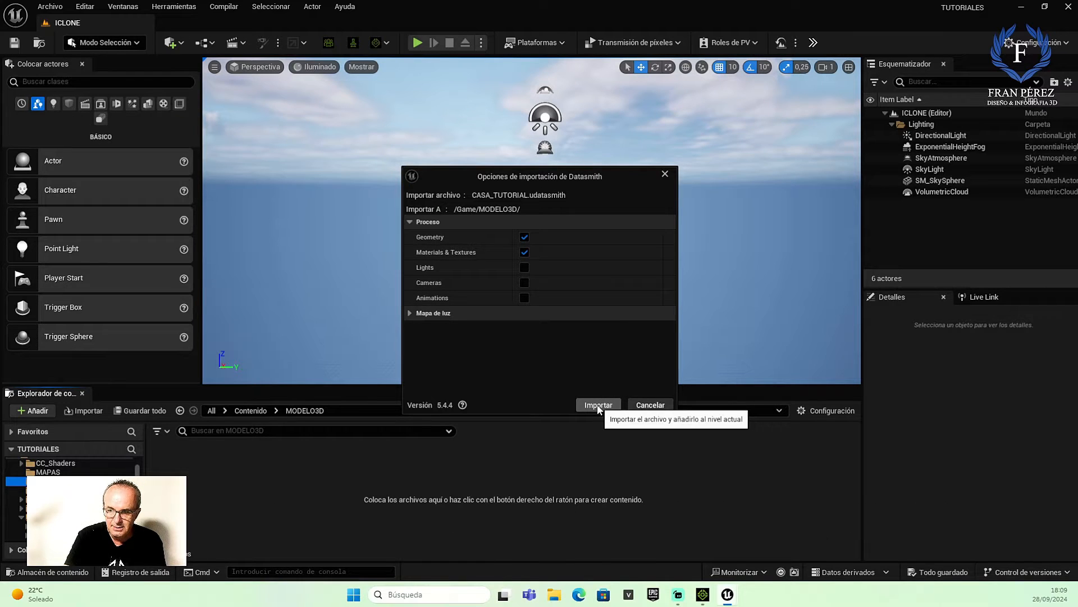
pyautogui.click(409, 312)
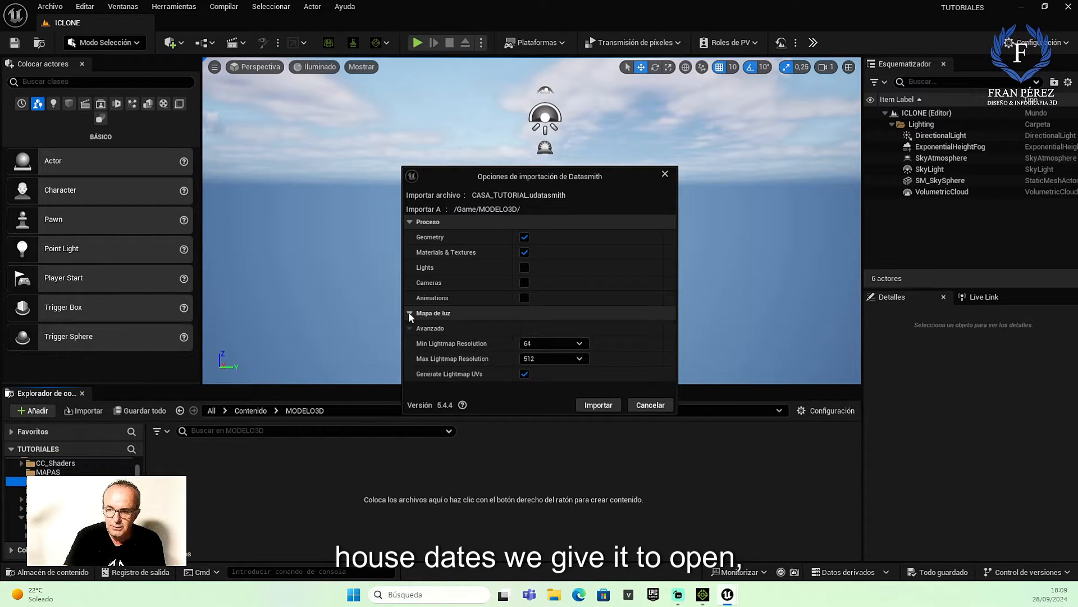
pyautogui.click(608, 409)
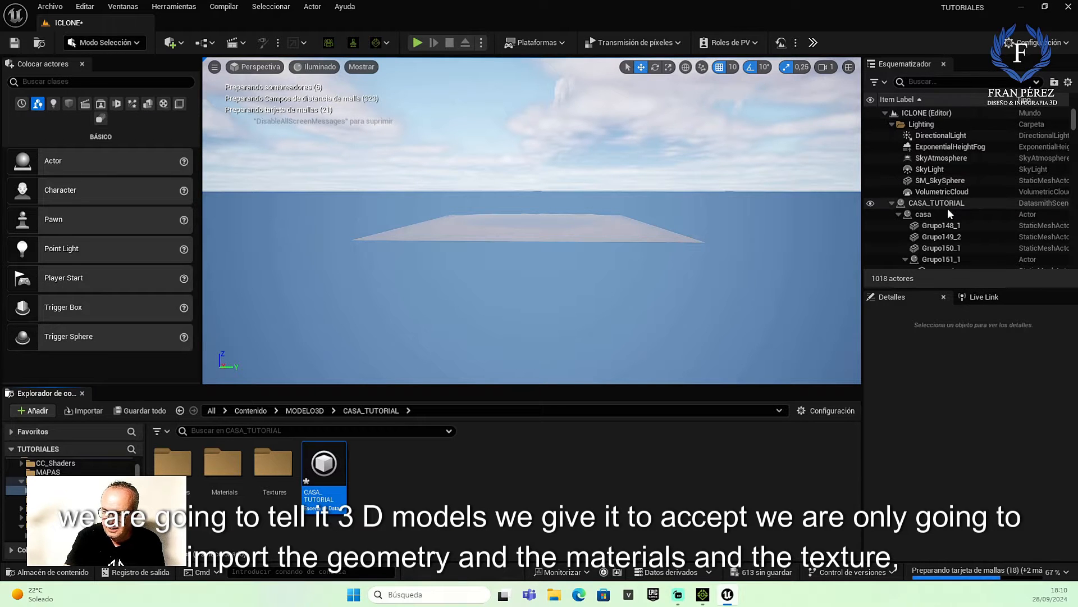
# Focus the view on the casa actor and inspect the imported house's exterior, terrace and pool
pyautogui.click(928, 215)
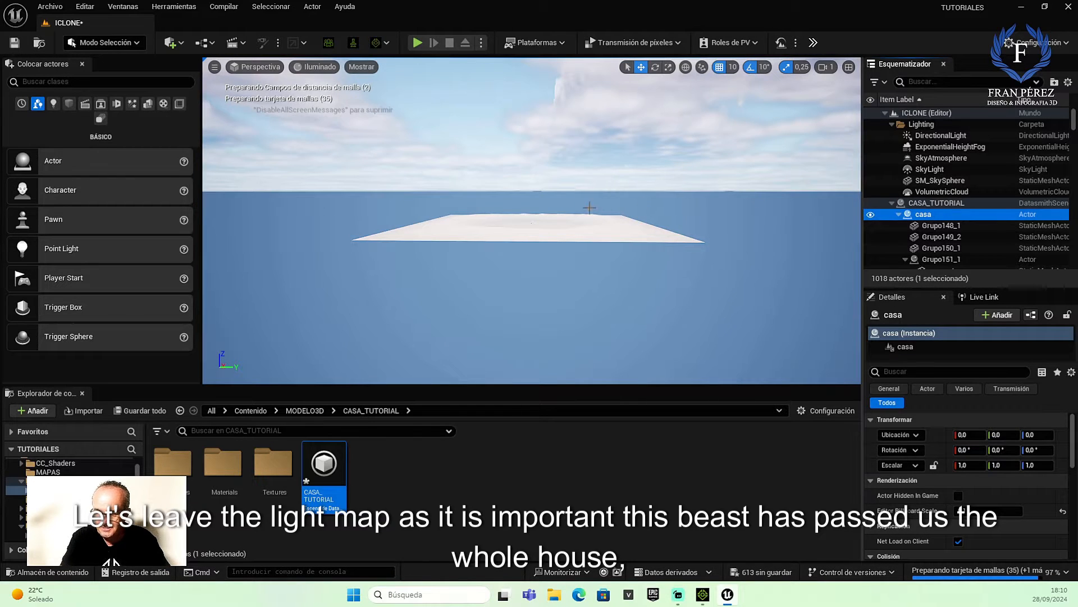
pyautogui.moveTo(589, 219); pyautogui.dragTo(589, 219, button='right')
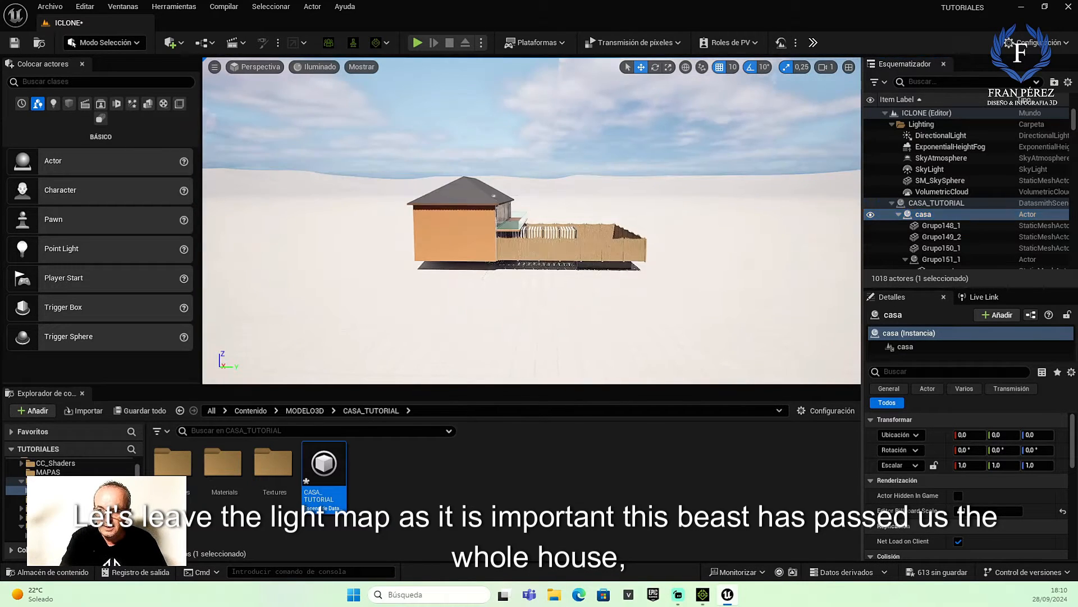
pyautogui.scroll(12, 588, 220)
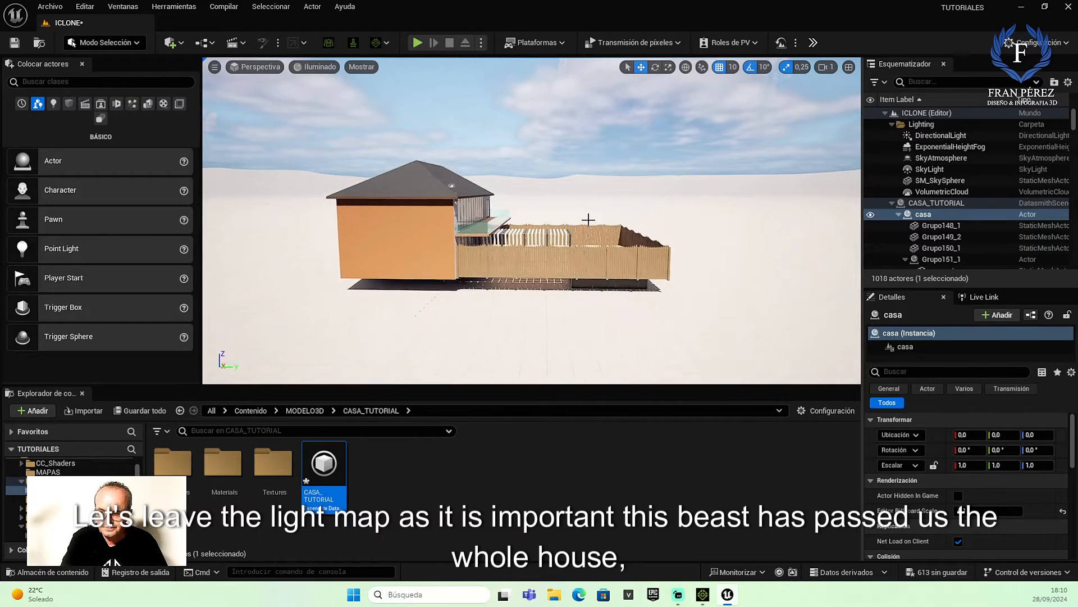
pyautogui.scroll(12, 587, 220)
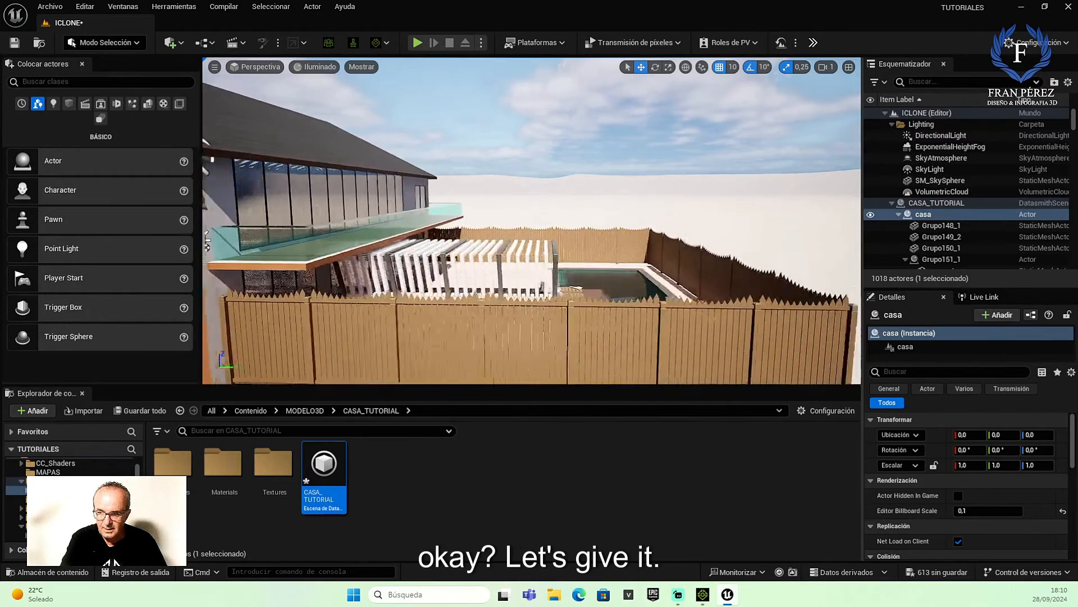
pyautogui.scroll(3, 588, 219)
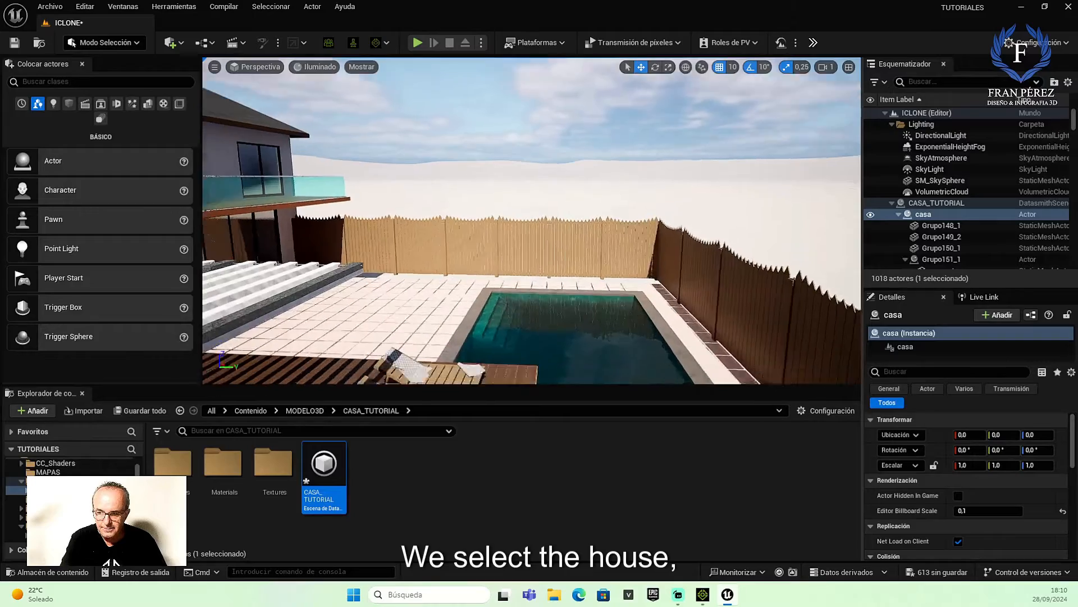
pyautogui.moveTo(588, 219); pyautogui.dragTo(537, 135, button='right')
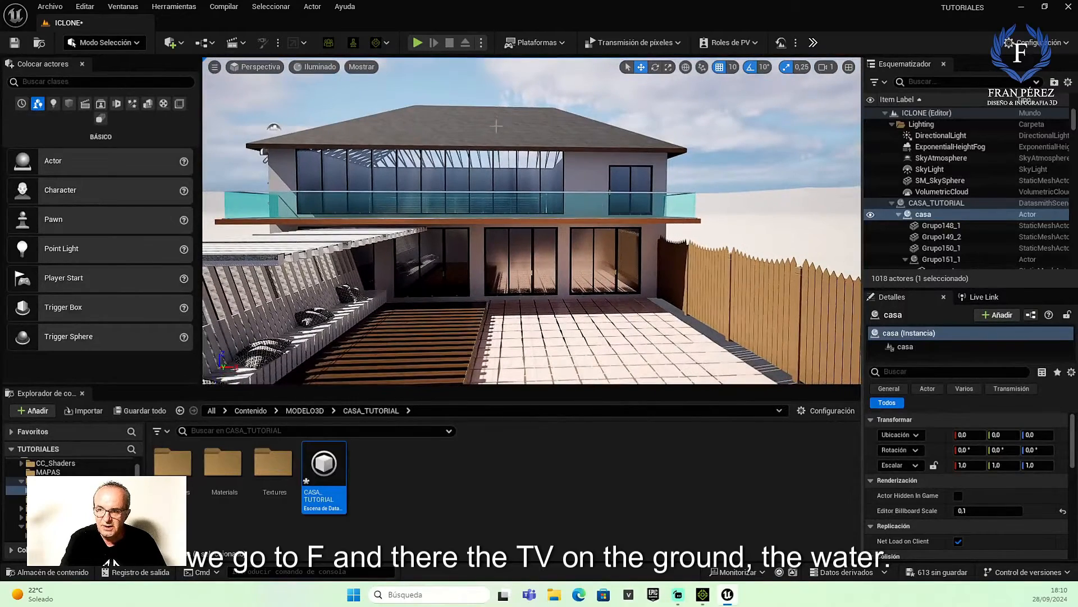
# Select the house's roof mesh and open its Roof_covering_15 material for editing
pyautogui.click(495, 128)
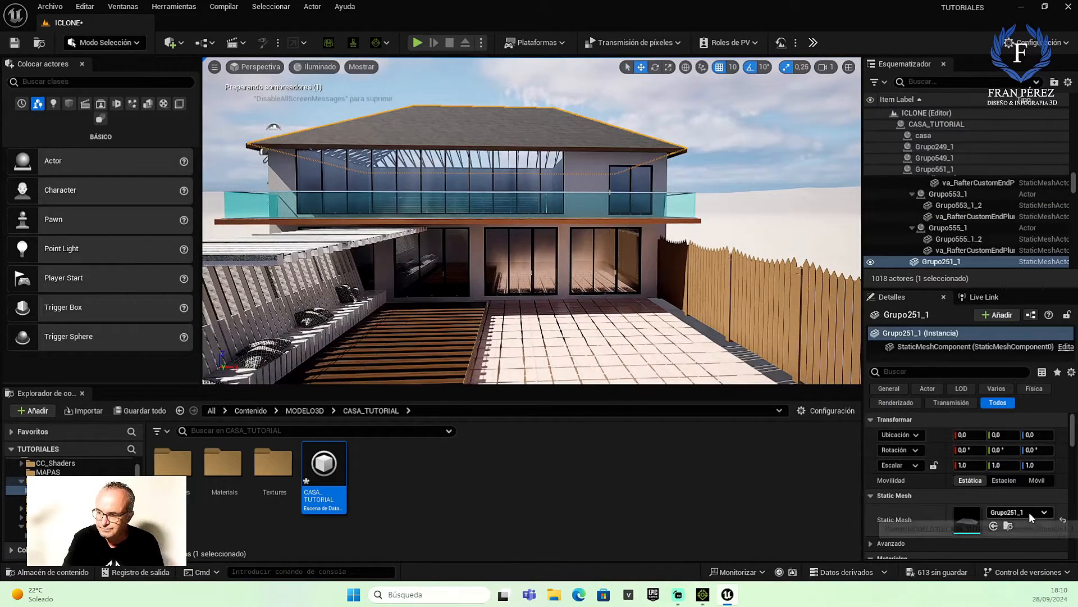
pyautogui.scroll(-3, 977, 505)
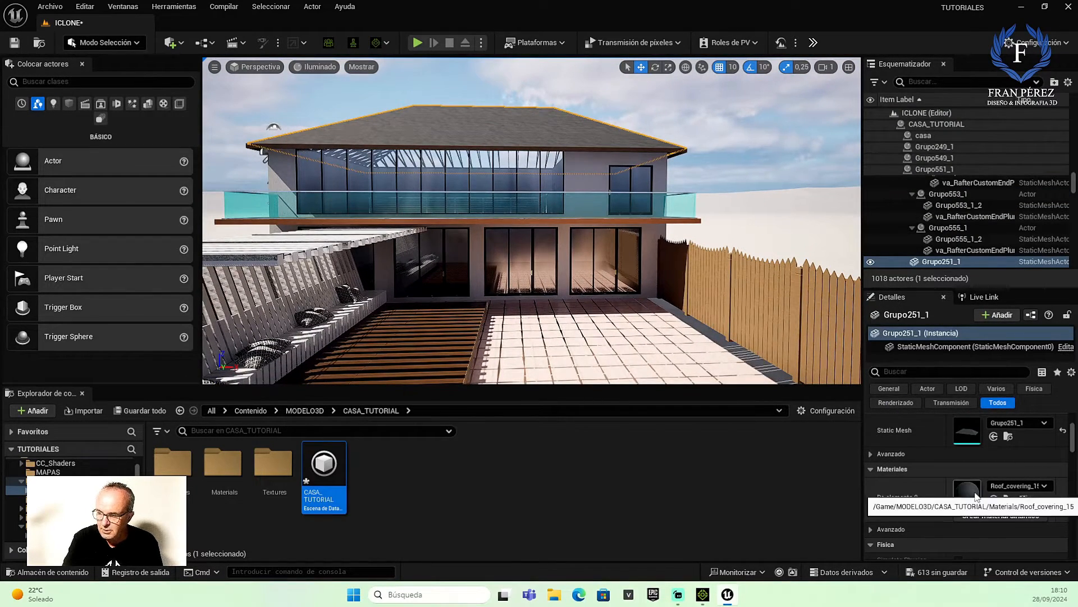
pyautogui.doubleClick(975, 496)
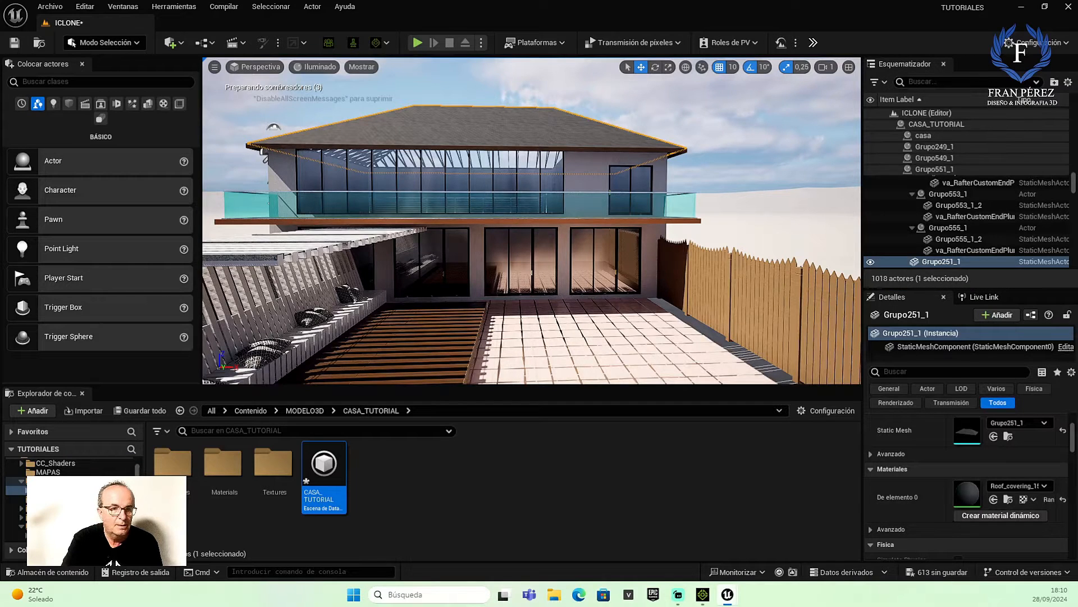
pyautogui.moveTo(0, 155); pyautogui.dragTo(576, 77)
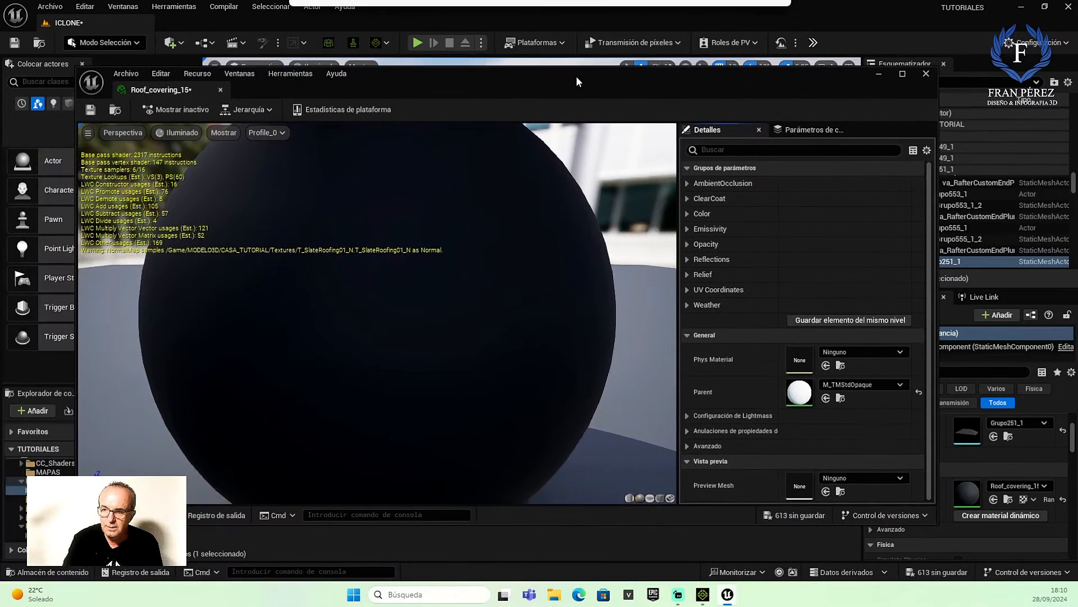
# Override the roof material's properties to make it Two Sided, save the material and close its editor
pyautogui.click(687, 430)
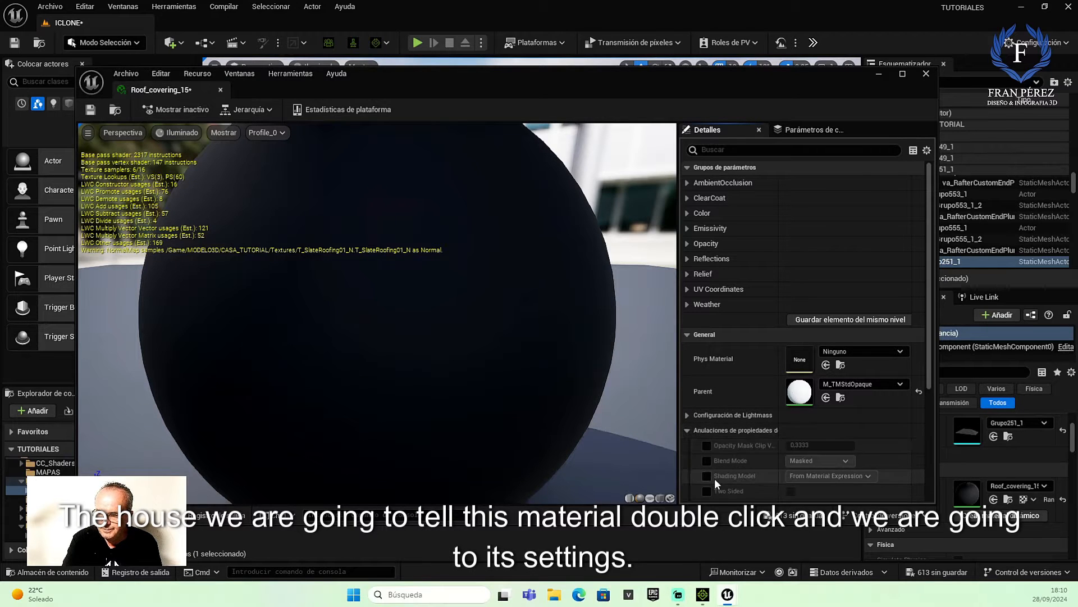
pyautogui.scroll(-1, 715, 477)
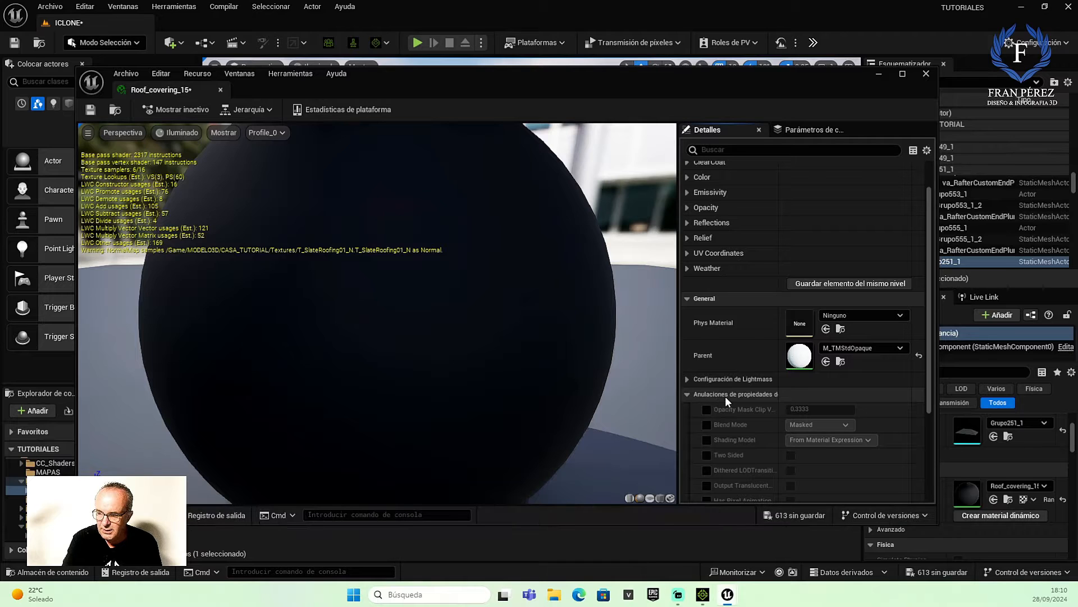
pyautogui.click(707, 455)
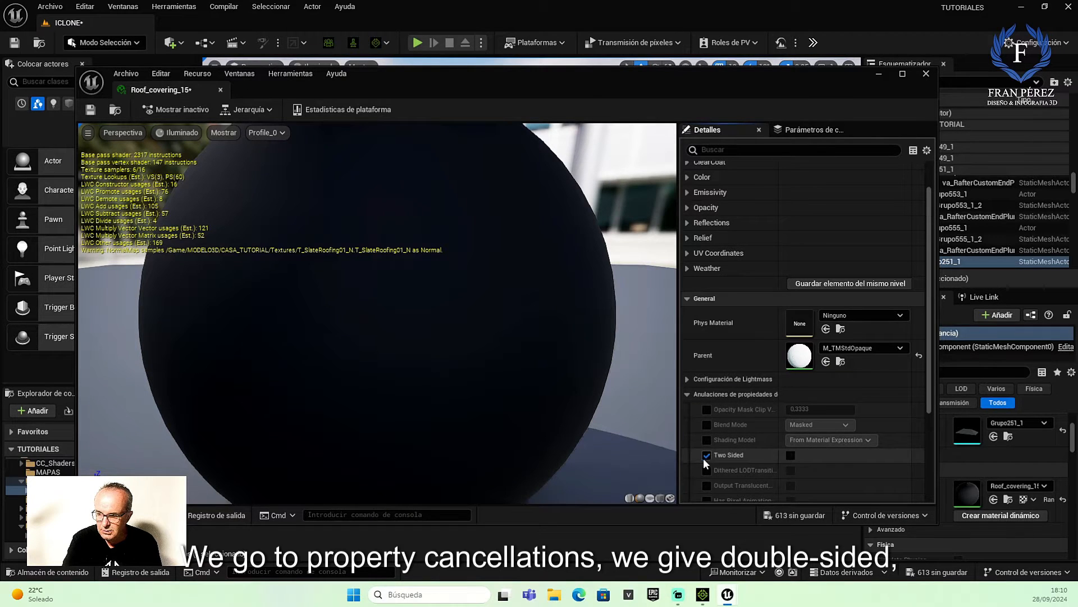
pyautogui.click(790, 455)
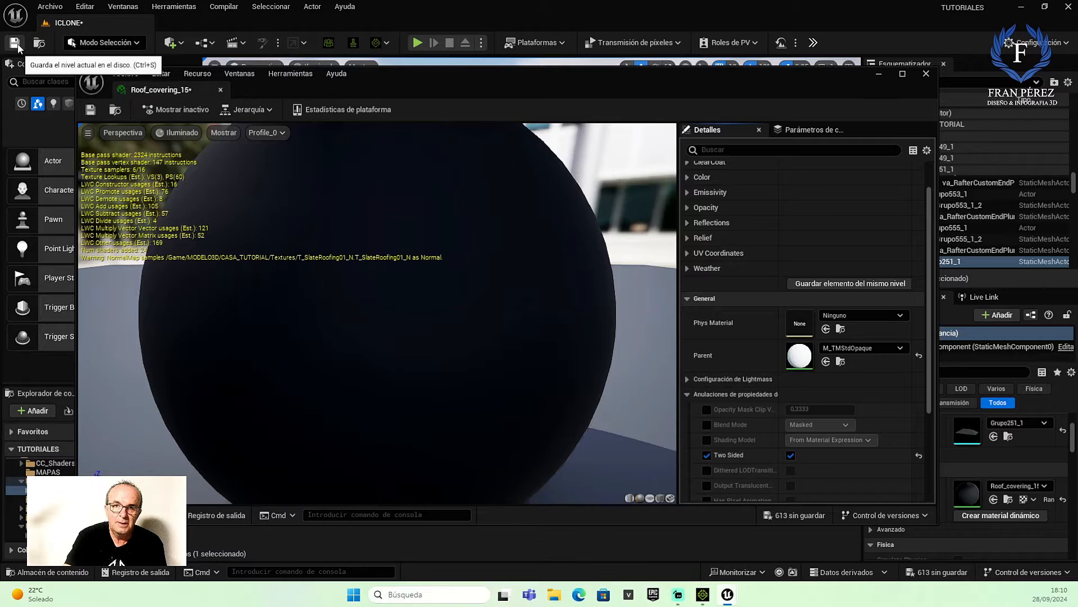
pyautogui.click(926, 73)
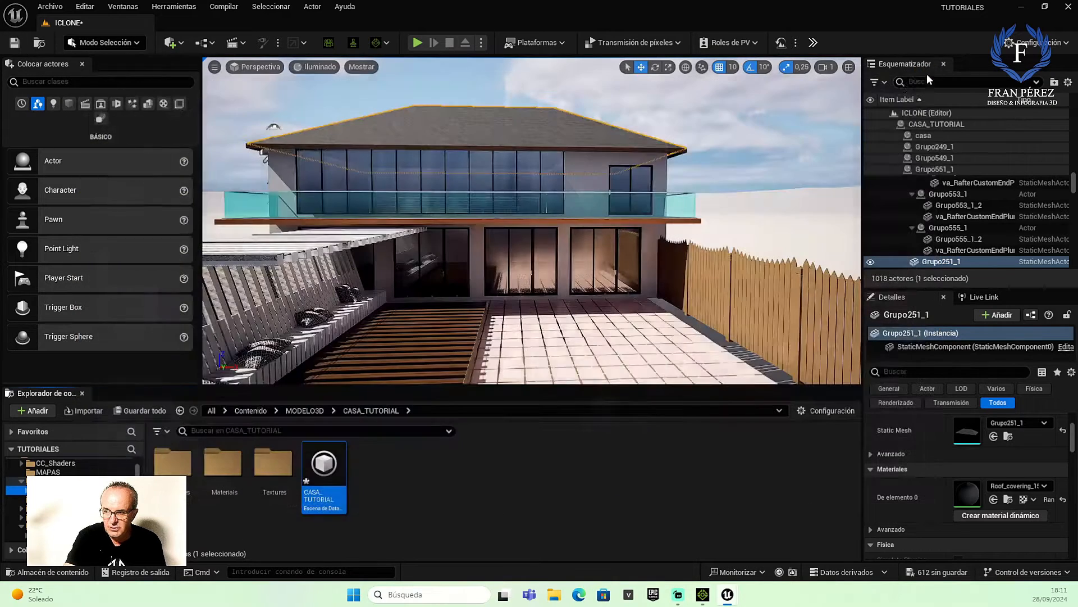
# Move into the house and examine the view from the interior through the glass doors to the terrace
pyautogui.press('d')
pyautogui.moveTo(523, 191); pyautogui.dragTo(507, 217, button='right')
pyautogui.press('w')
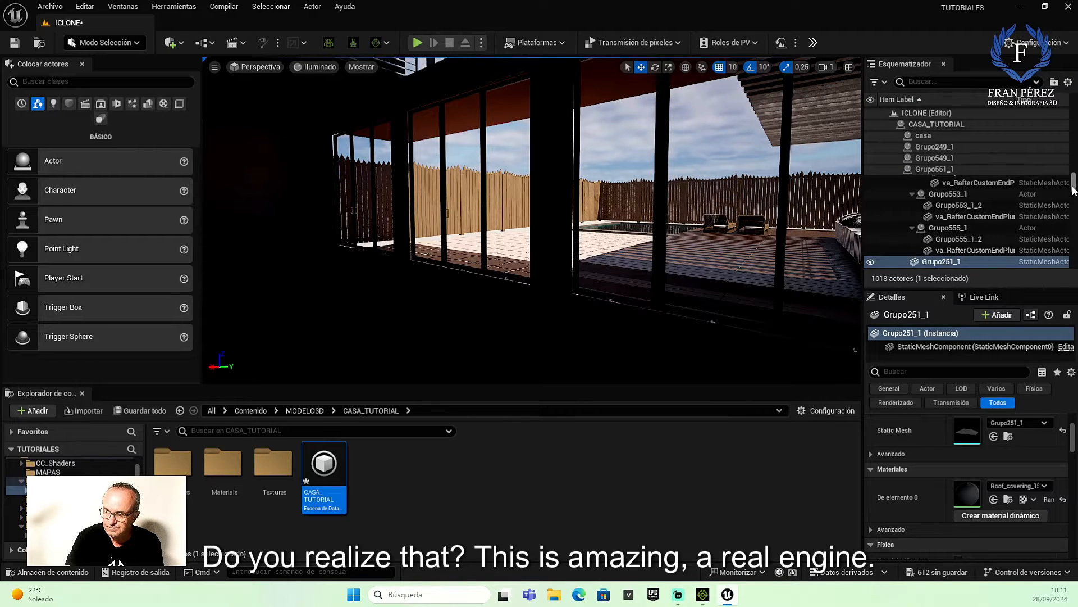
# Collapse the CASA_TUTORIAL hierarchy and put that Datasmith scene actor into a new outliner folder
pyautogui.moveTo(1072, 186); pyautogui.dragTo(1070, 98)
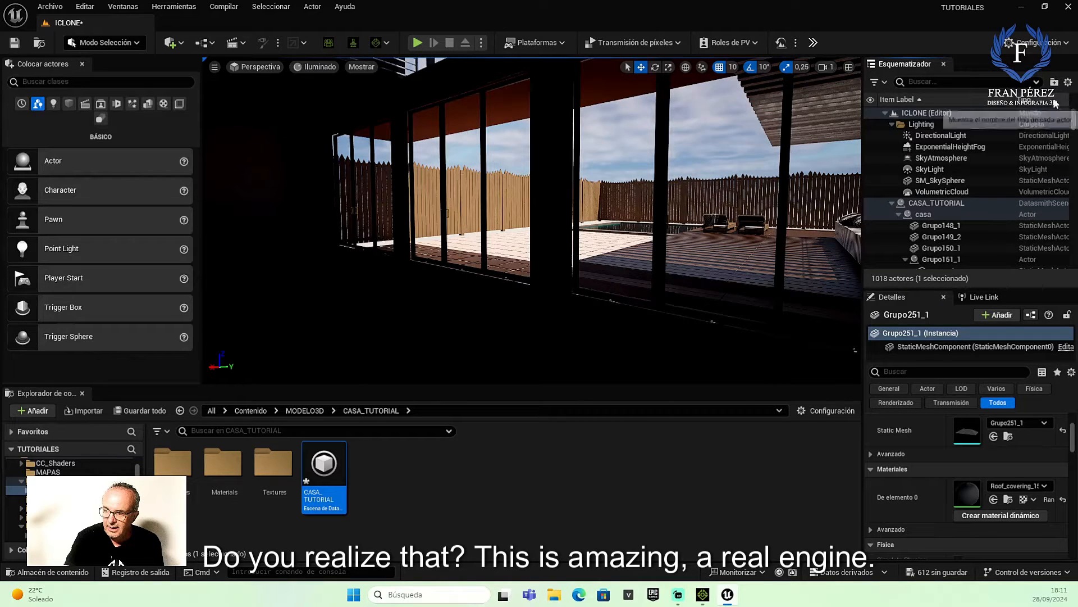
pyautogui.click(892, 203)
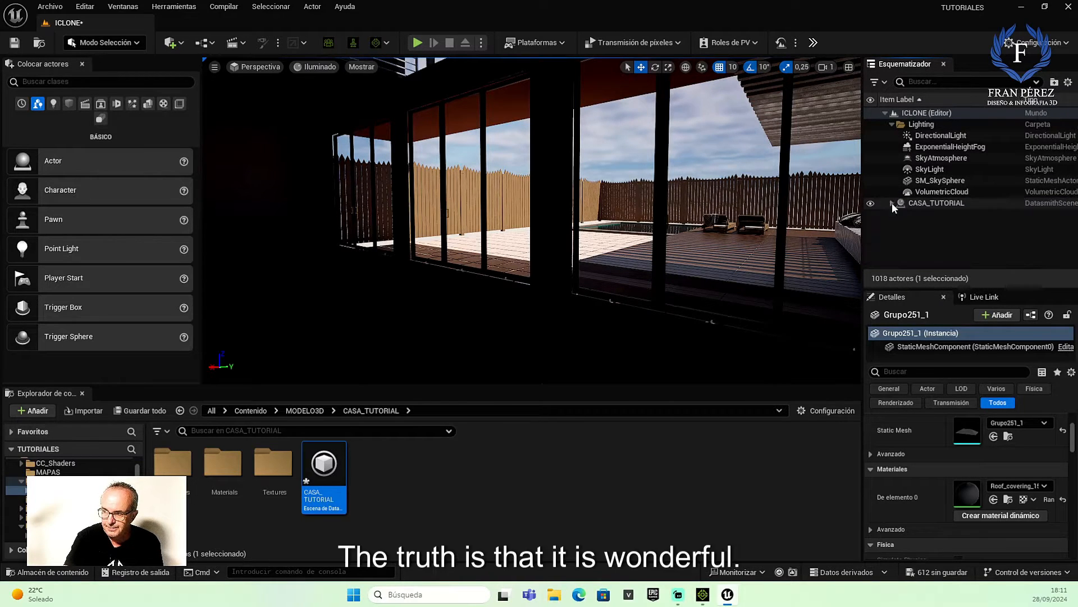
pyautogui.click(947, 204)
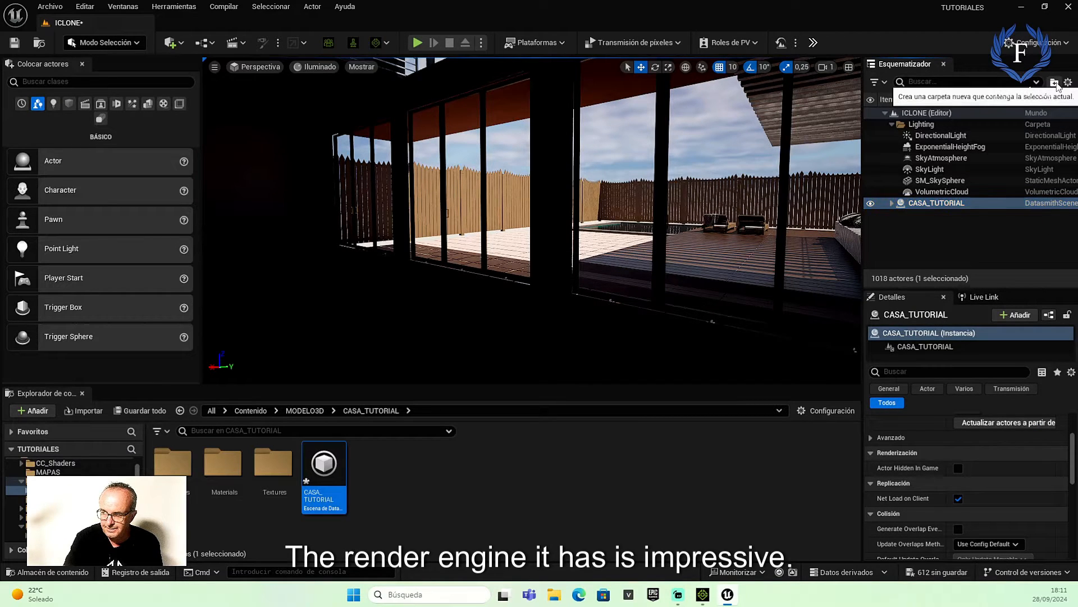
pyautogui.click(1056, 83)
pyautogui.click(947, 203)
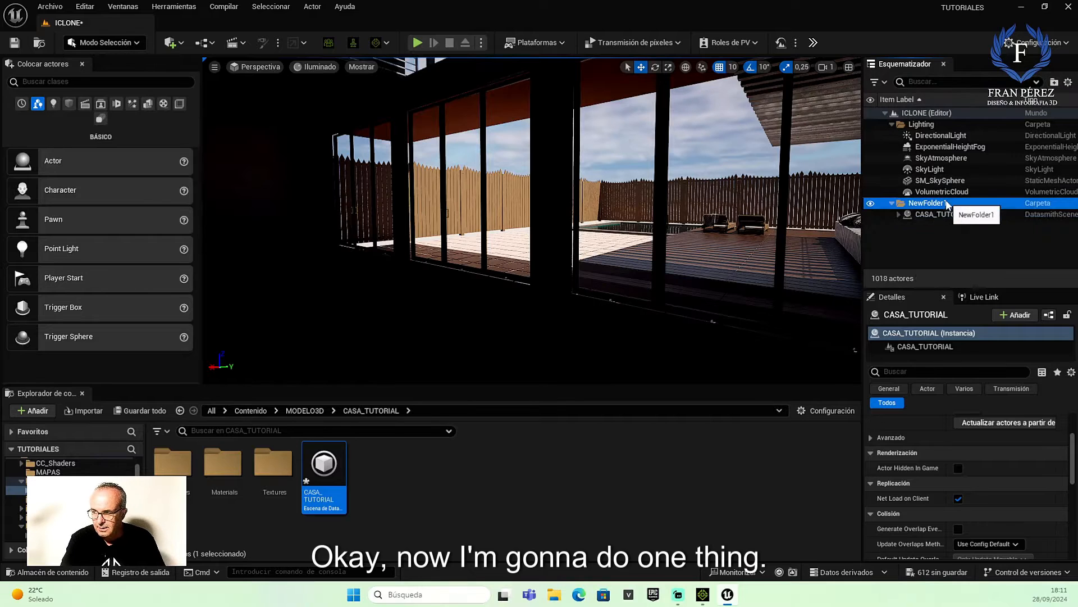
# Rename the new outliner folder as CASA_TUTORIAL
pyautogui.rightClick(943, 205)
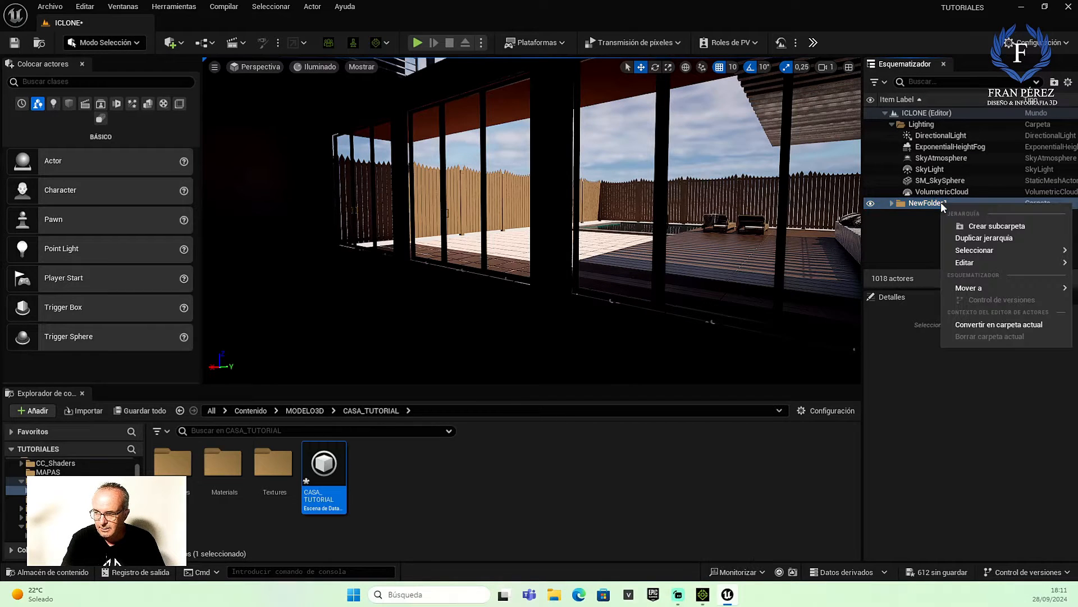
pyautogui.moveTo(998, 251)
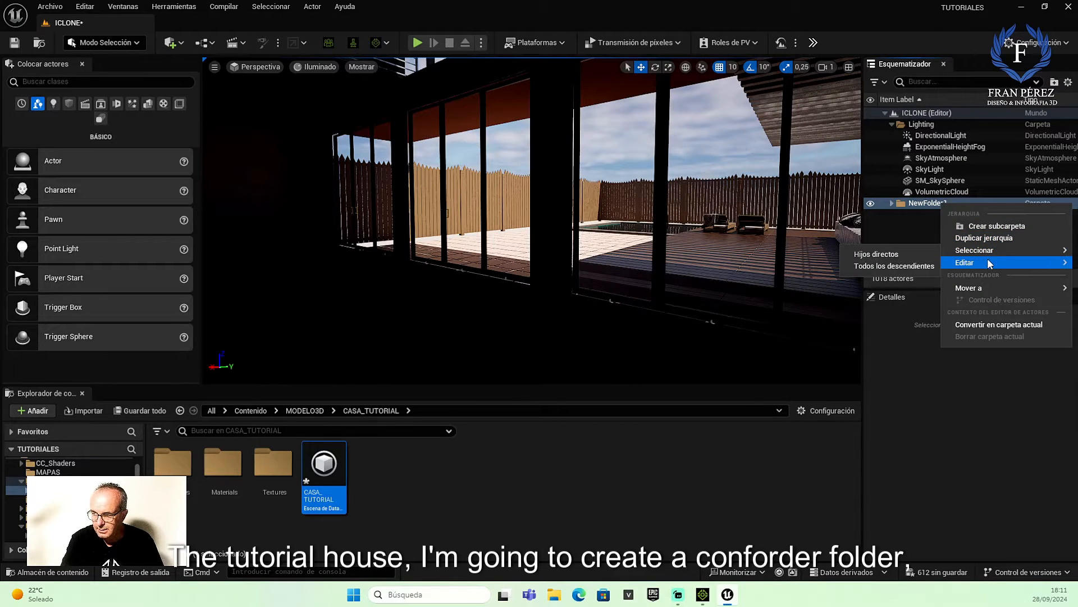
pyautogui.click(874, 327)
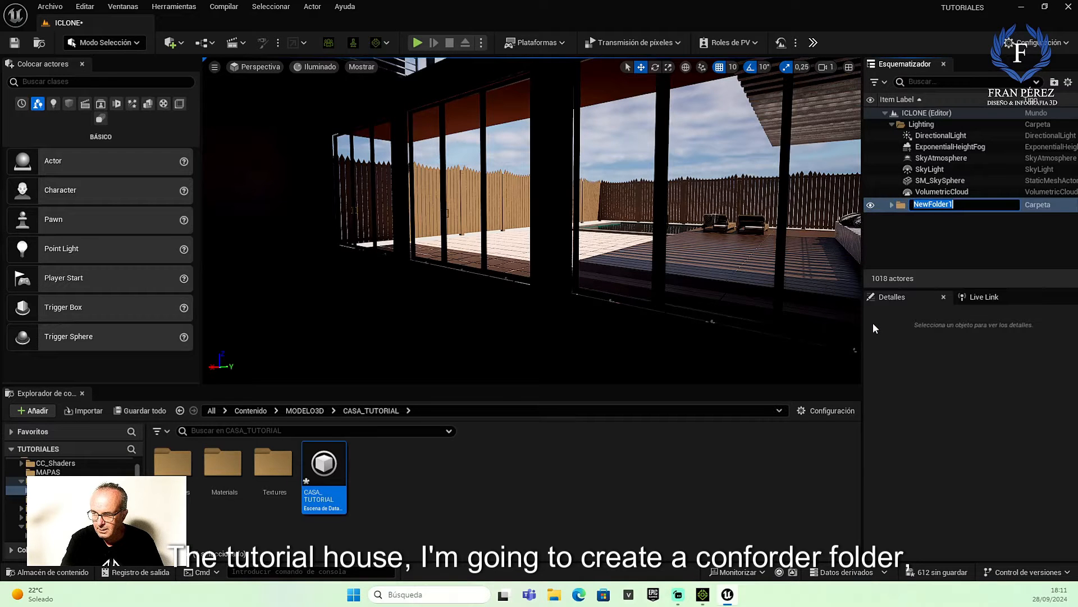
pyautogui.write('CASA')
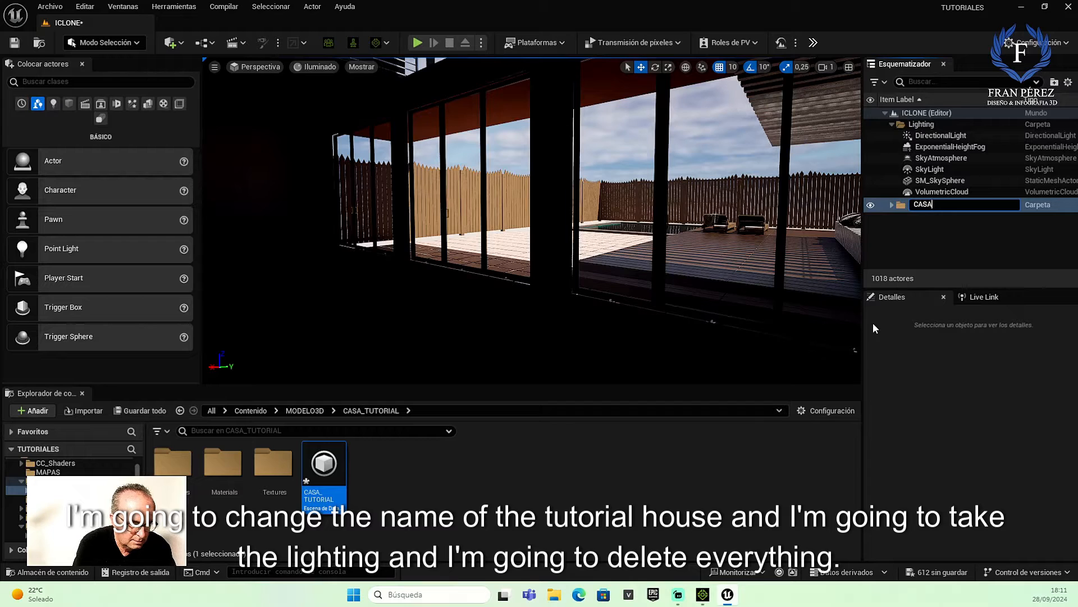
pyautogui.write('_TUTORIAL')
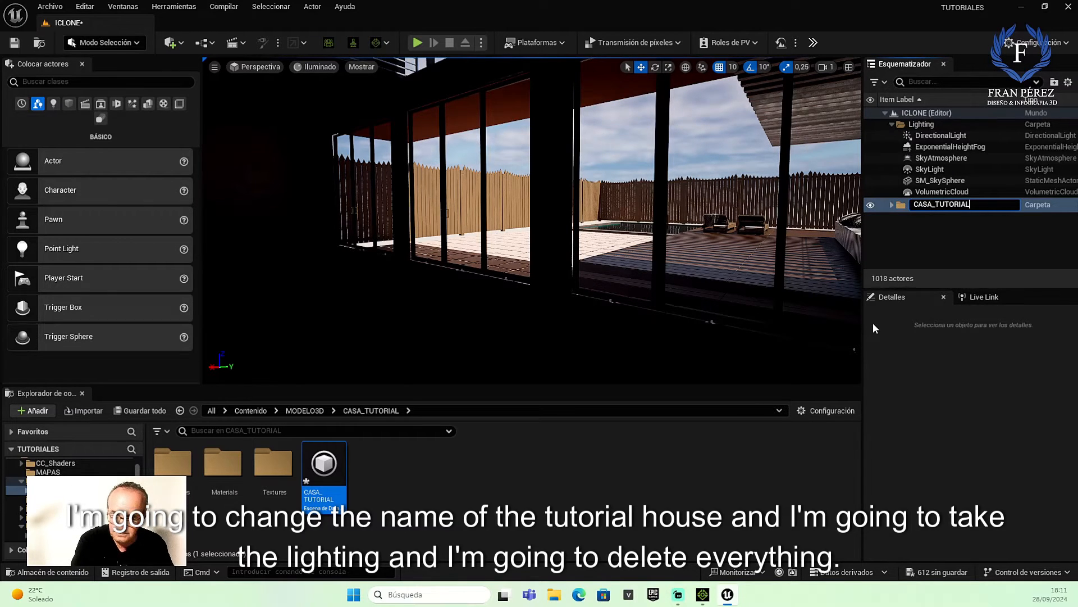
pyautogui.press('Return')
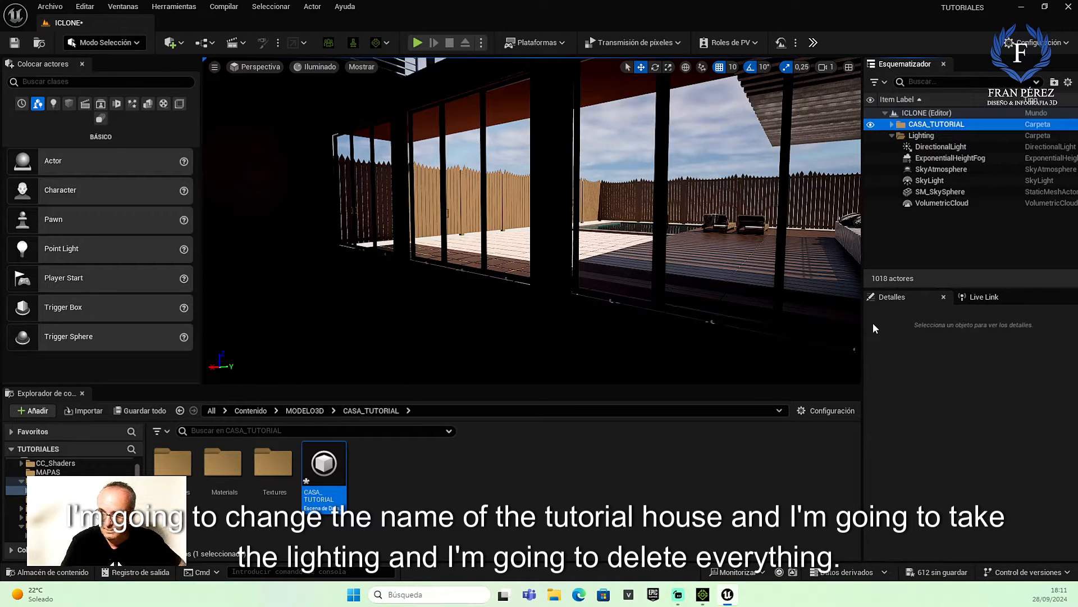
# Delete all six actors in the Lighting folder, from DirectionalLight to VolumetricCloud
pyautogui.click(922, 148)
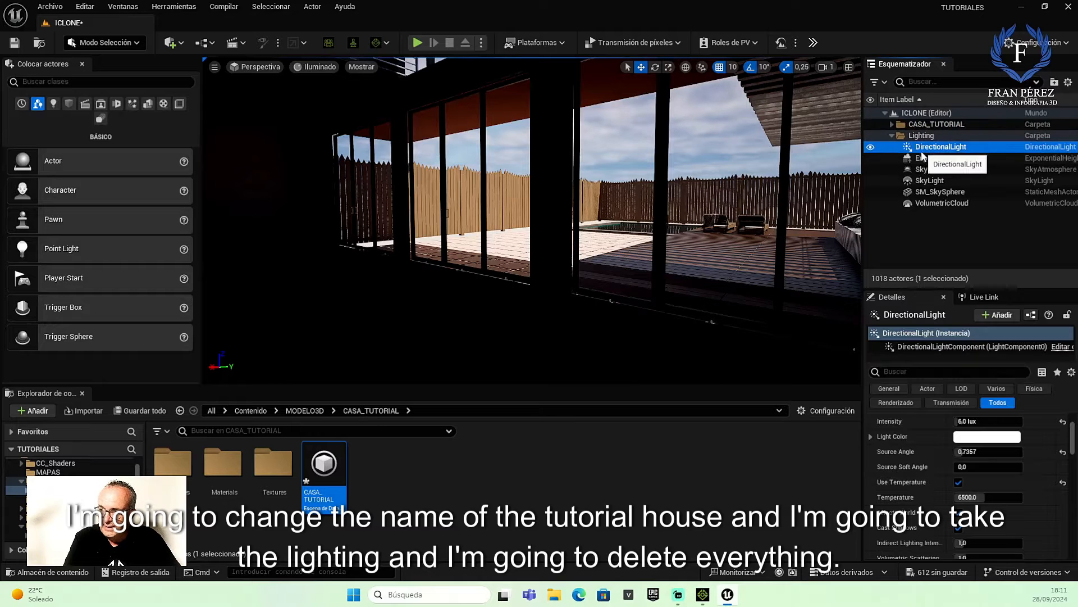
pyautogui.keyDown('shift'); pyautogui.click(930, 203); pyautogui.keyUp('shift')
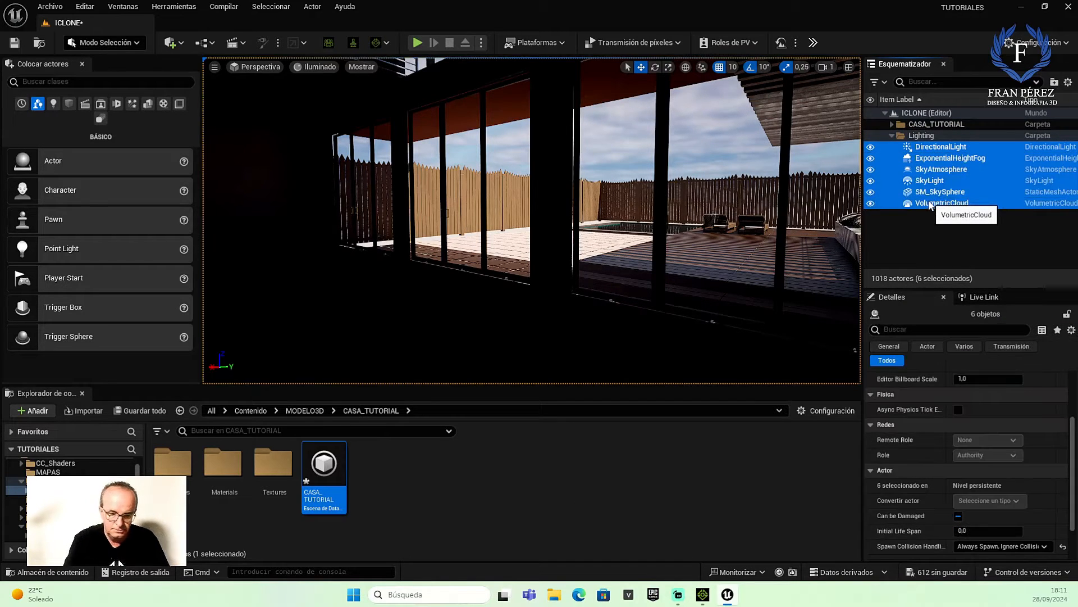
pyautogui.press('Delete')
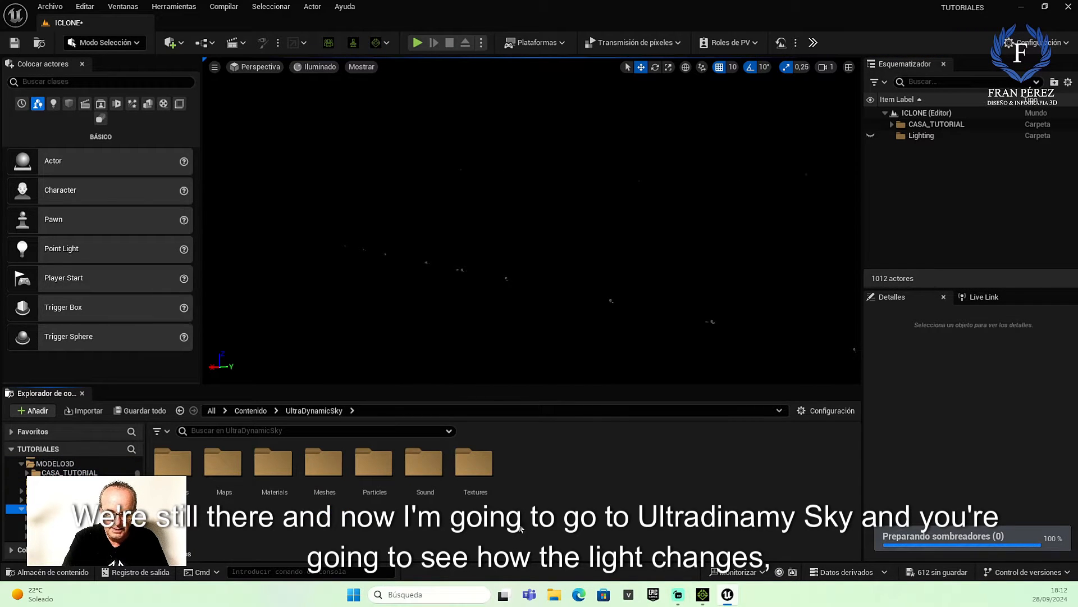
# Place Ultra_Dynamic_Sky from the UltraDynamicSky > Blueprints content folder in the level and reset its location to 0, 0, 0
pyautogui.doubleClick(168, 464)
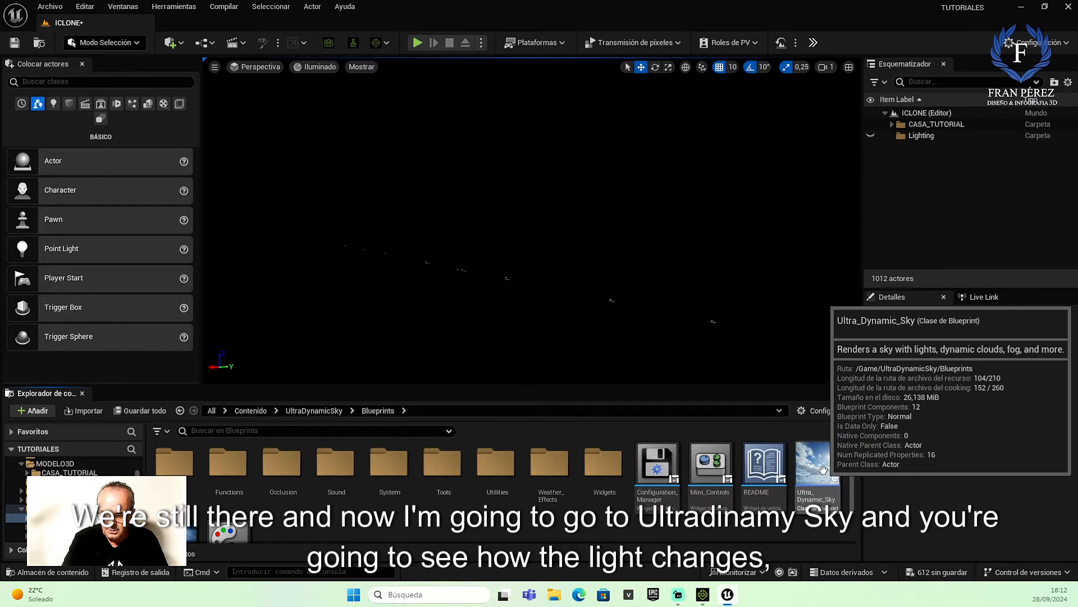
pyautogui.moveTo(815, 489); pyautogui.dragTo(704, 401)
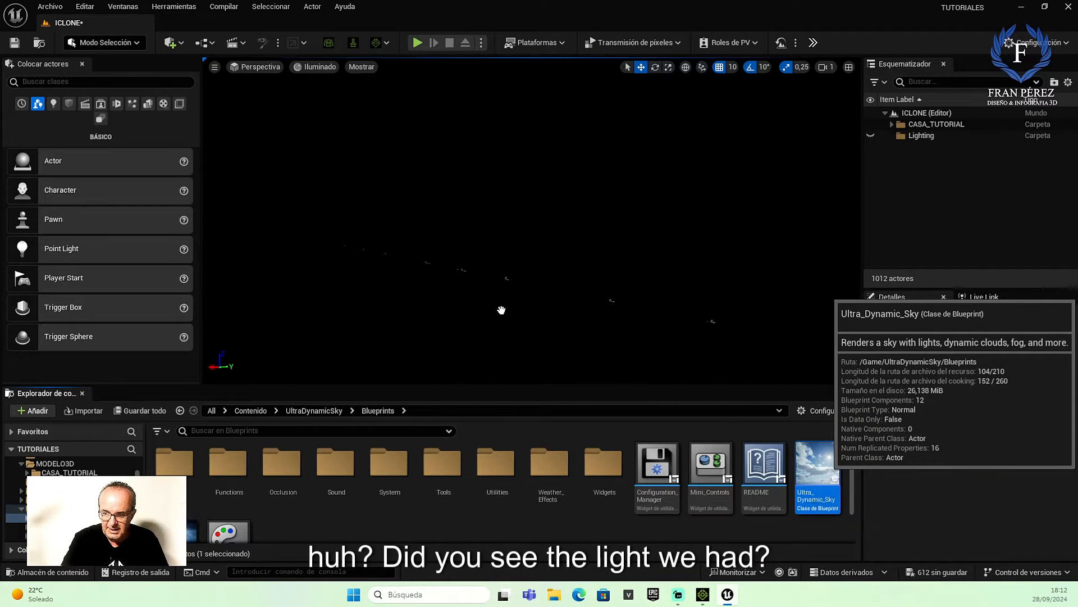
pyautogui.moveTo(502, 310); pyautogui.dragTo(502, 311)
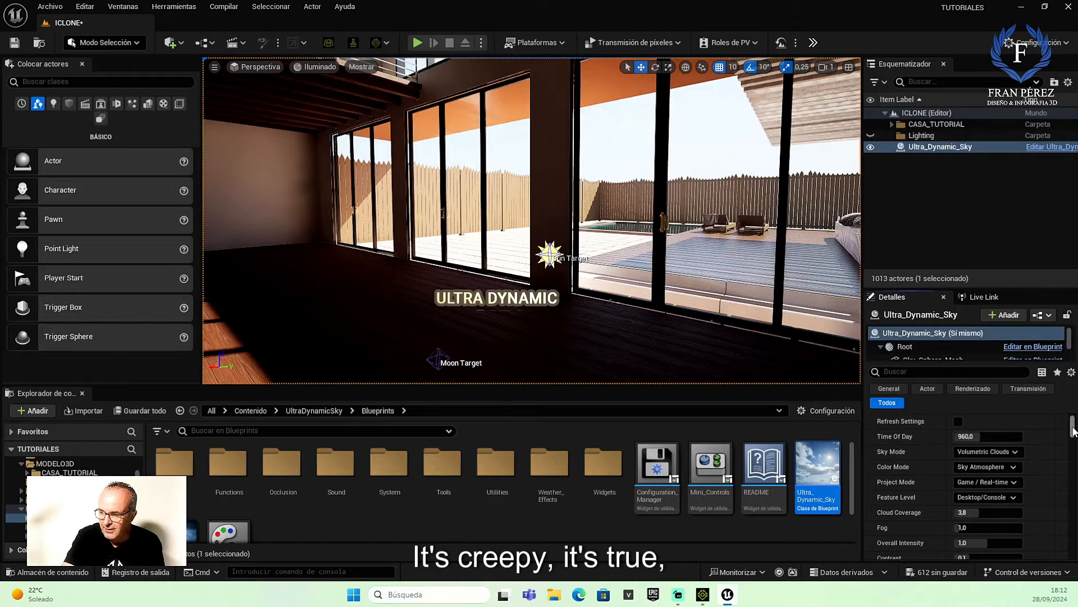
pyautogui.scroll(2, 1073, 431)
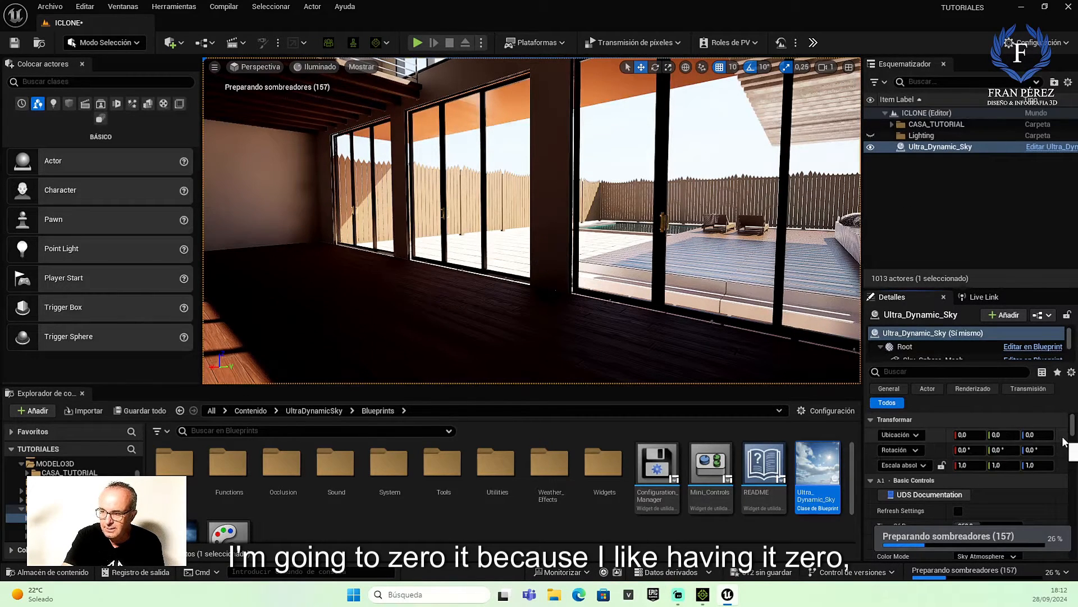
# Look around the house's interior to examine how Ultra_Dynamic_Sky lights the floor, walls and windows
pyautogui.moveTo(646, 253)
pyautogui.mouseDown(button='right')
pyautogui.moveTo(483, 239)
pyautogui.moveTo(635, 246)
pyautogui.moveTo(568, 250)
pyautogui.moveTo(669, 260)
pyautogui.moveTo(528, 236)
pyautogui.moveTo(660, 252)
pyautogui.mouseUp(button='right')
pyautogui.scroll(-5, 587, 246)
pyautogui.moveTo(588, 247); pyautogui.dragTo(506, 247, button='right')
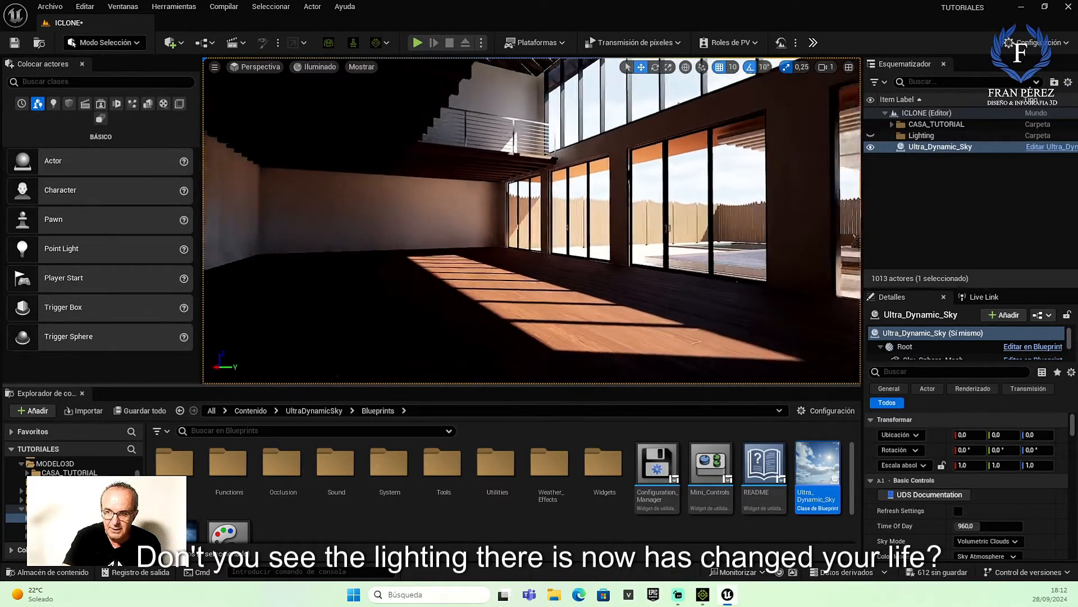
pyautogui.moveTo(586, 247); pyautogui.dragTo(514, 239, button='right')
pyautogui.moveTo(587, 247); pyautogui.dragTo(652, 248, button='right')
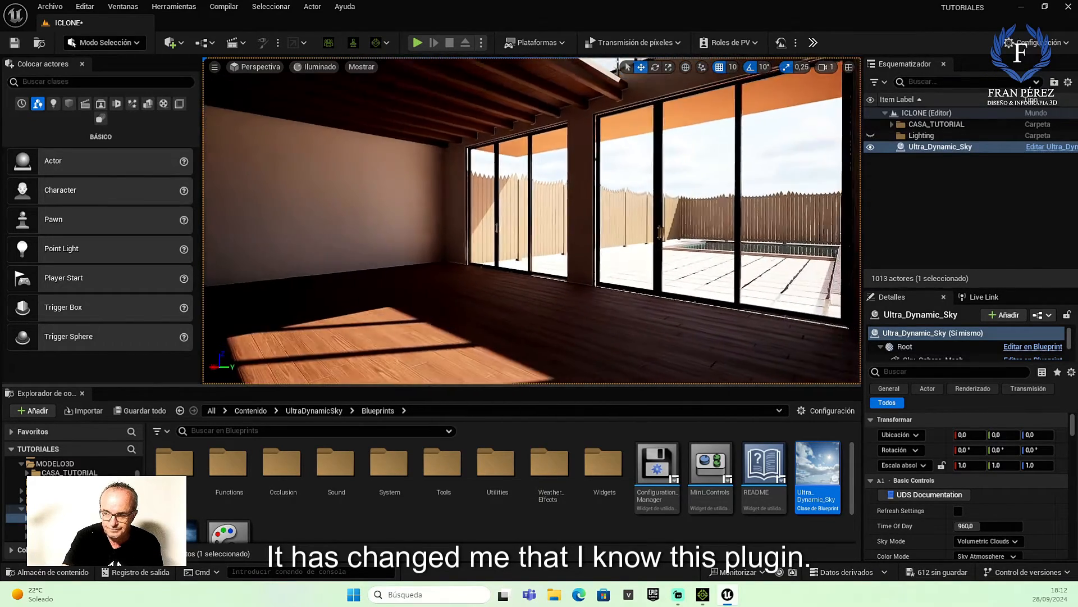
# Save the ICLONE level and all modified project content
pyautogui.moveTo(584, 246); pyautogui.dragTo(500, 253, button='right')
pyautogui.press('w')
pyautogui.scroll(6, 585, 253)
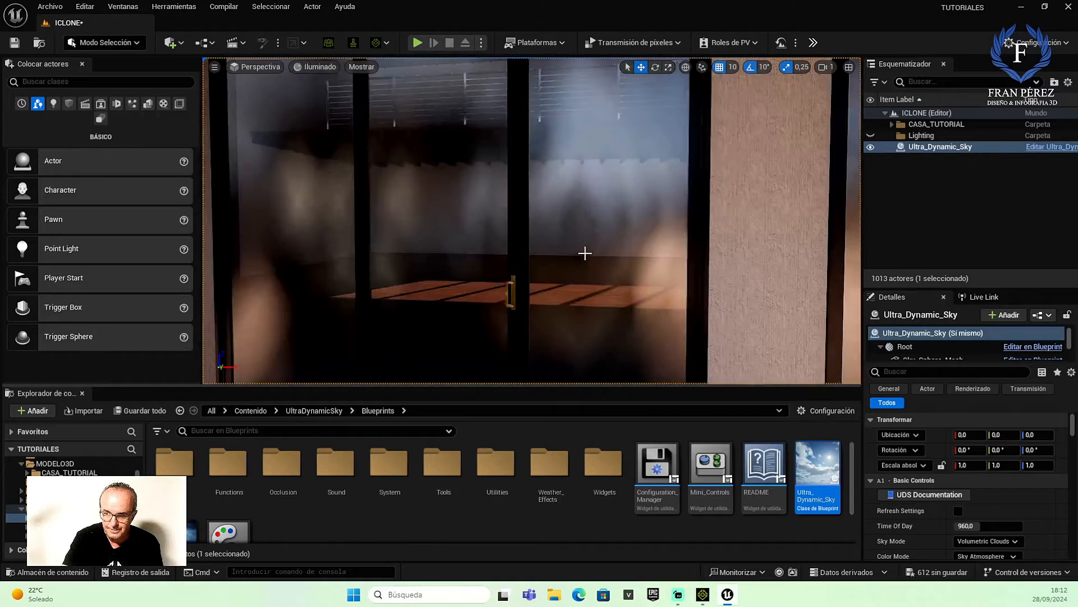
pyautogui.scroll(8, 585, 253)
pyautogui.moveTo(585, 252); pyautogui.dragTo(635, 253, button='right')
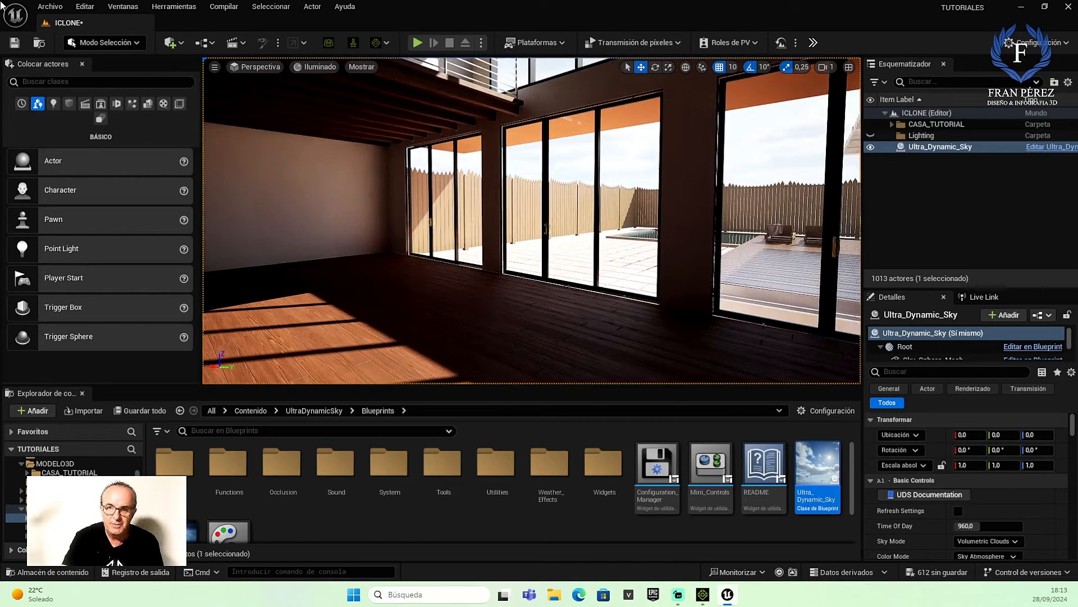
pyautogui.click(14, 44)
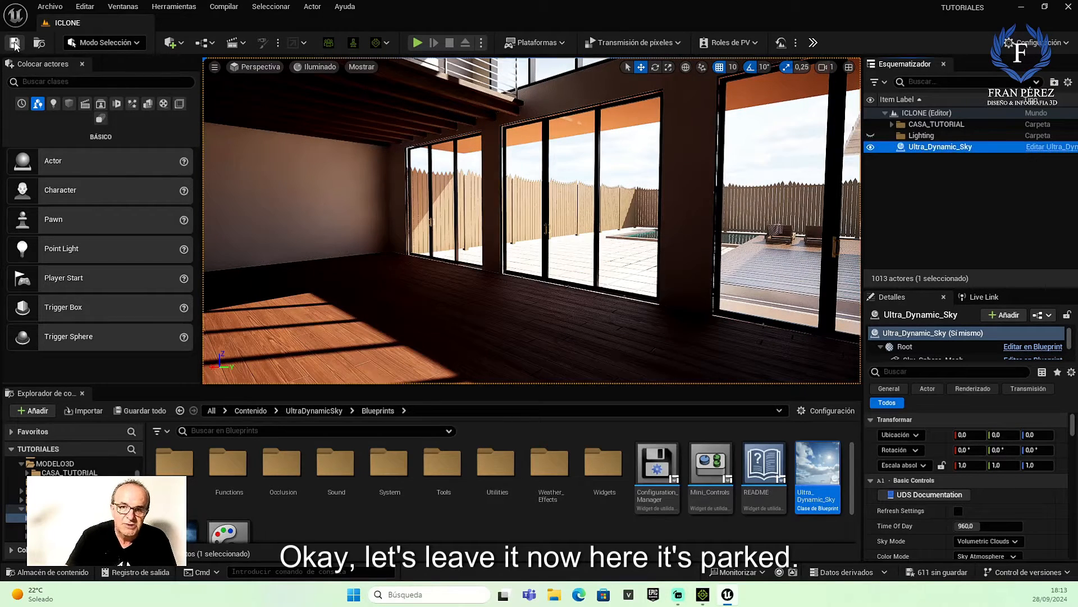
pyautogui.click(148, 412)
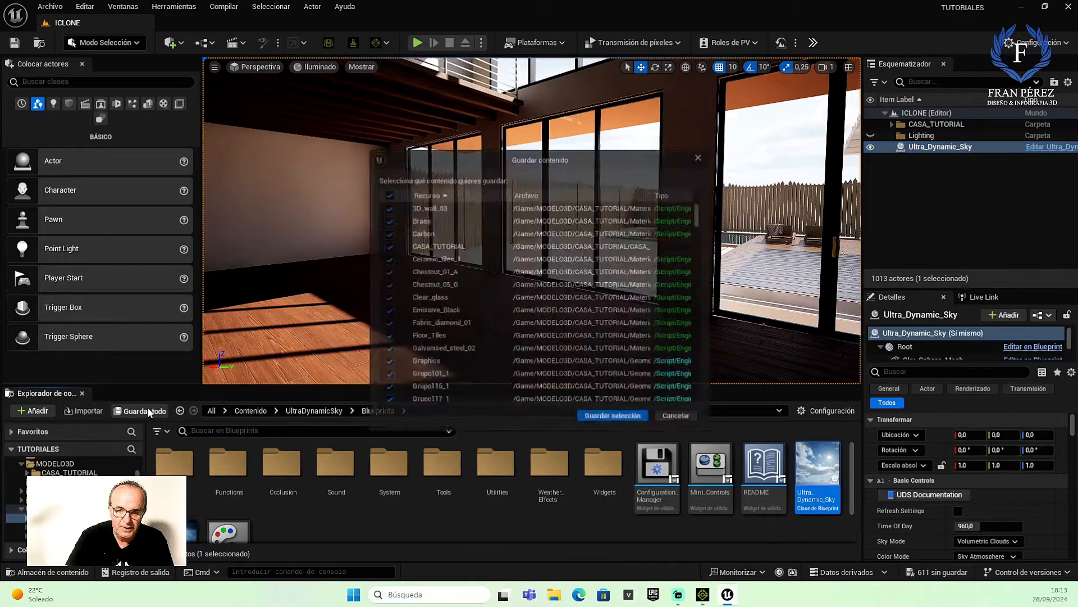
pyautogui.click(617, 423)
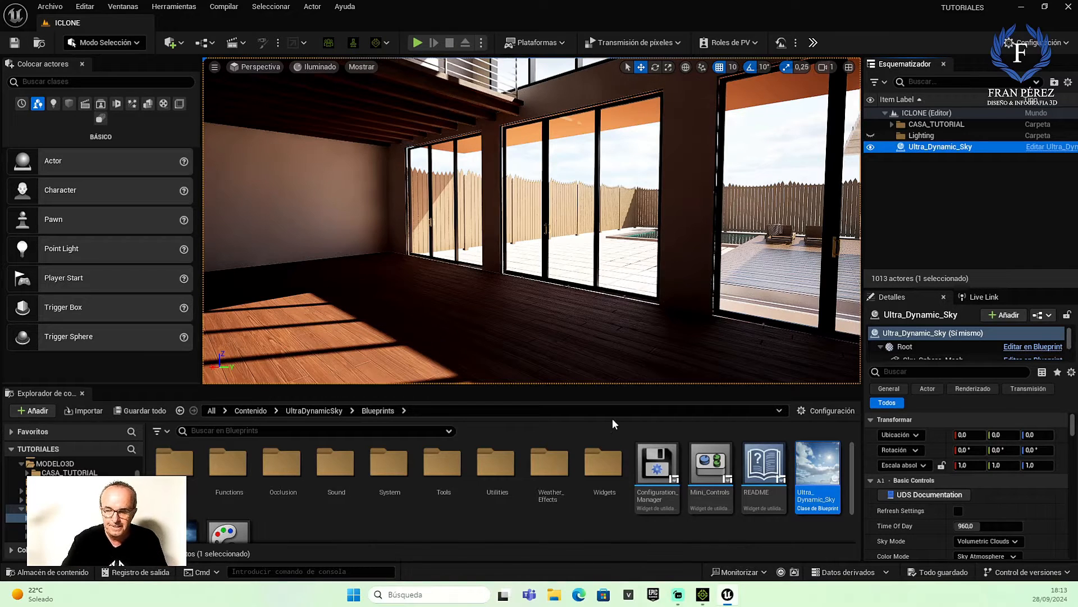
# Check the Live Link source list and exit the Unreal editor
pyautogui.moveTo(430, 224); pyautogui.dragTo(454, 229, button='right')
pyautogui.moveTo(641, 252); pyautogui.dragTo(620, 250, button='right')
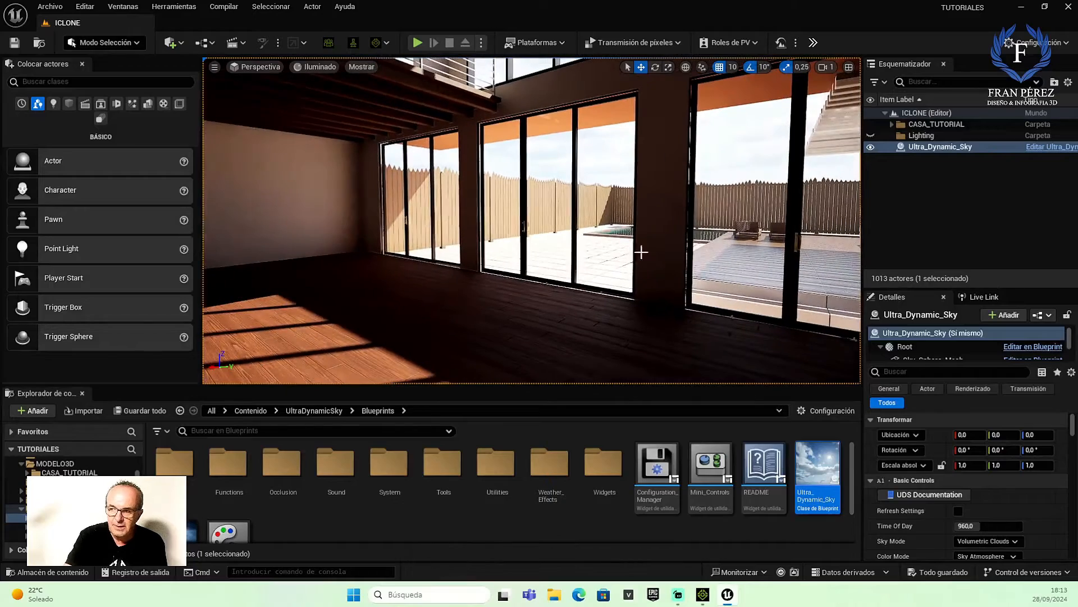
pyautogui.click(982, 300)
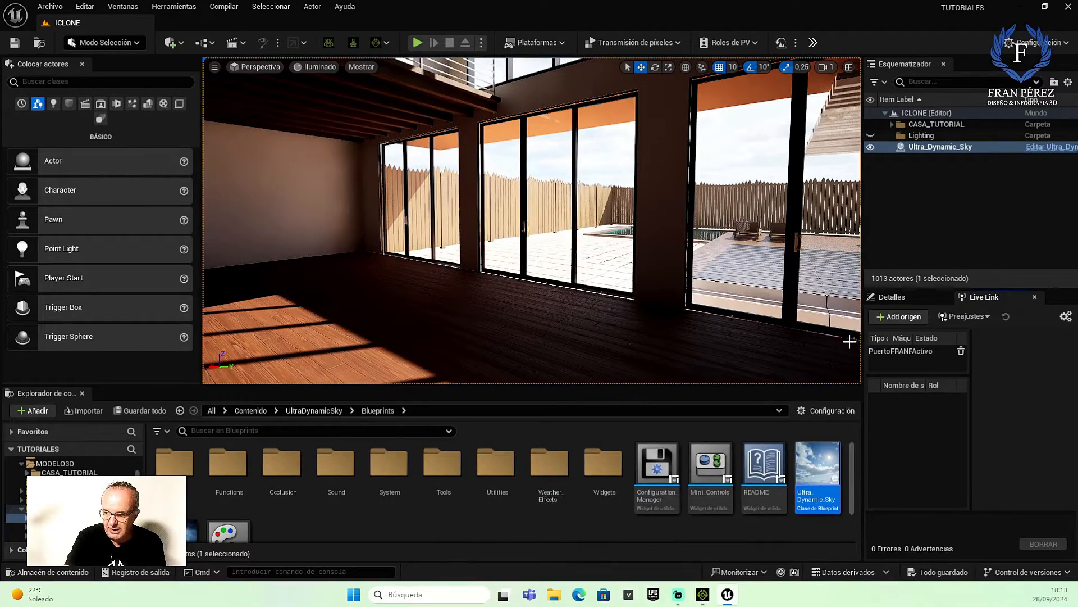
pyautogui.moveTo(408, 252); pyautogui.dragTo(391, 236, button='right')
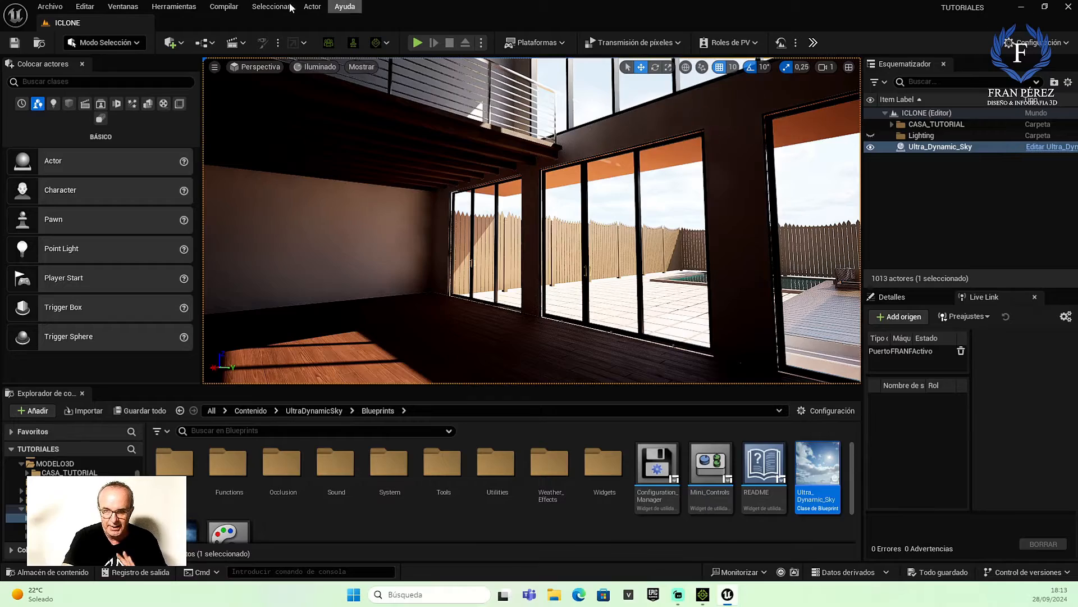
pyautogui.click(50, 7)
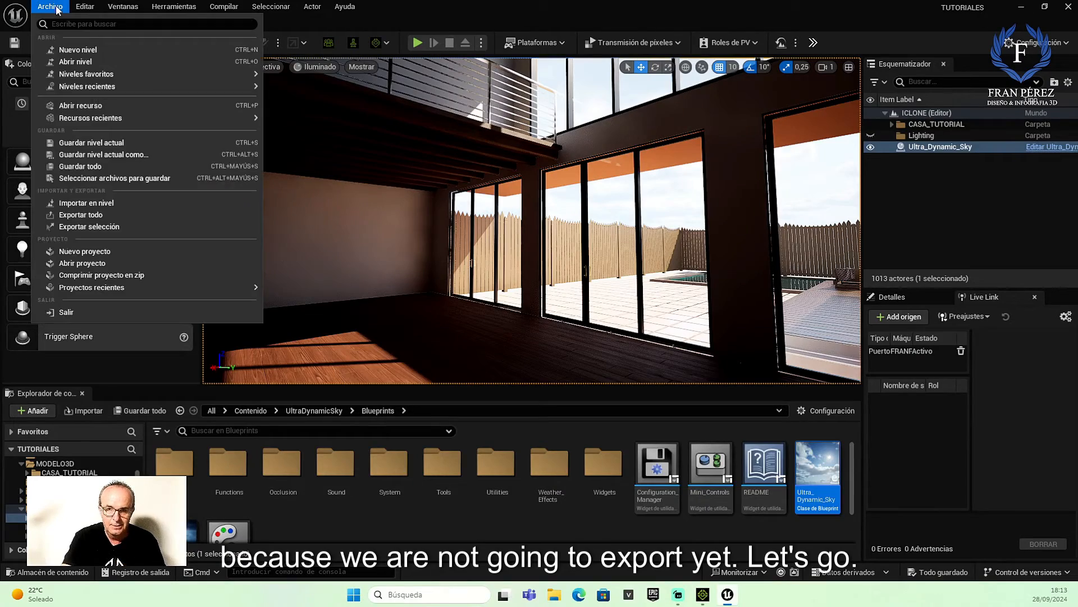
pyautogui.click(75, 311)
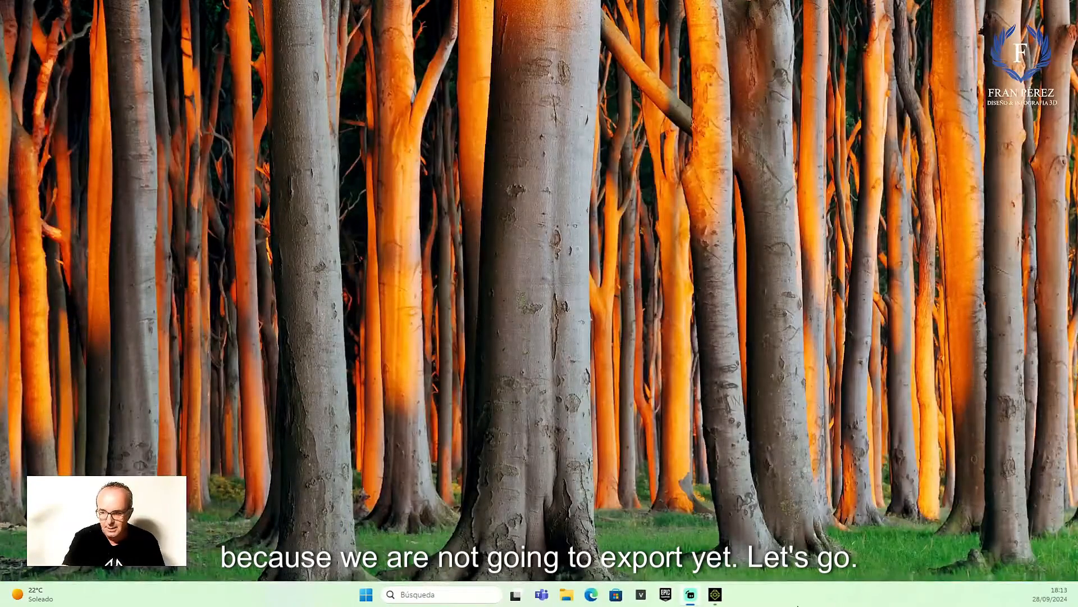
# Switch to iClone and show the New Purchase packs in the Template content library
pyautogui.click(715, 594)
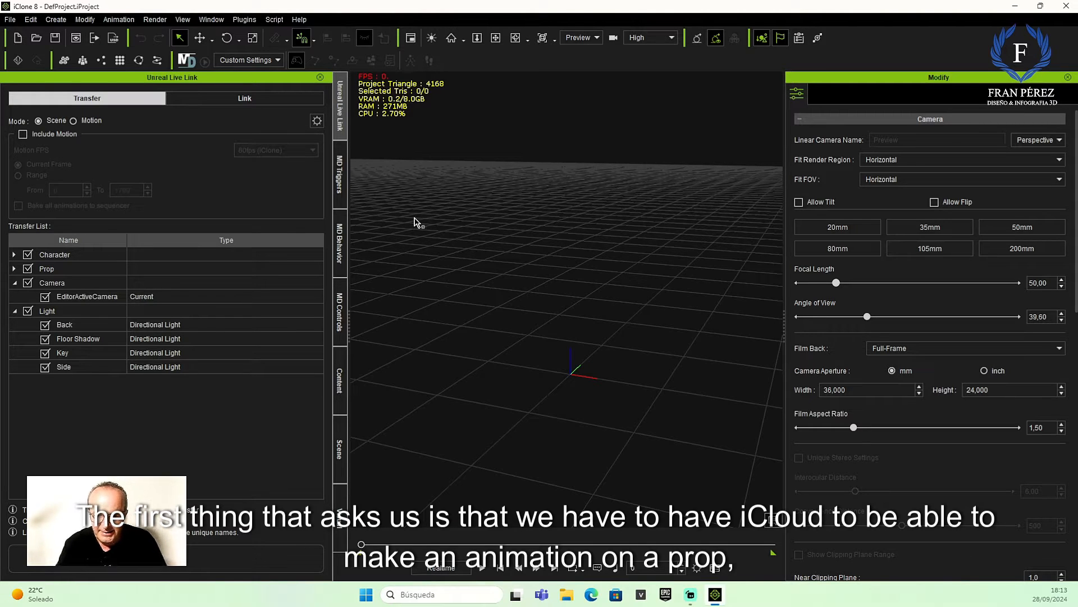
pyautogui.click(335, 363)
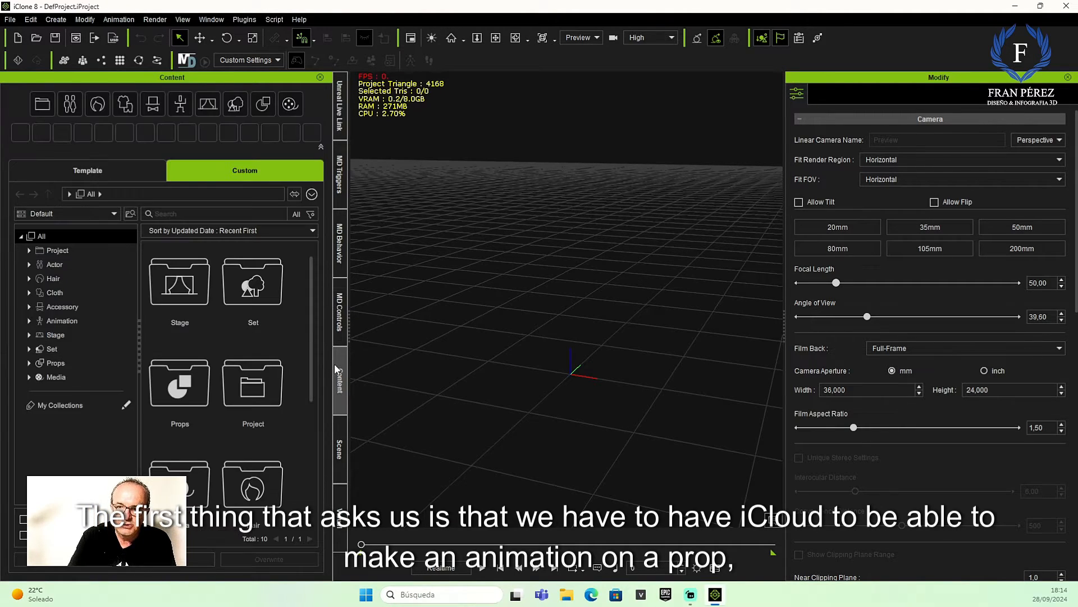
pyautogui.click(90, 171)
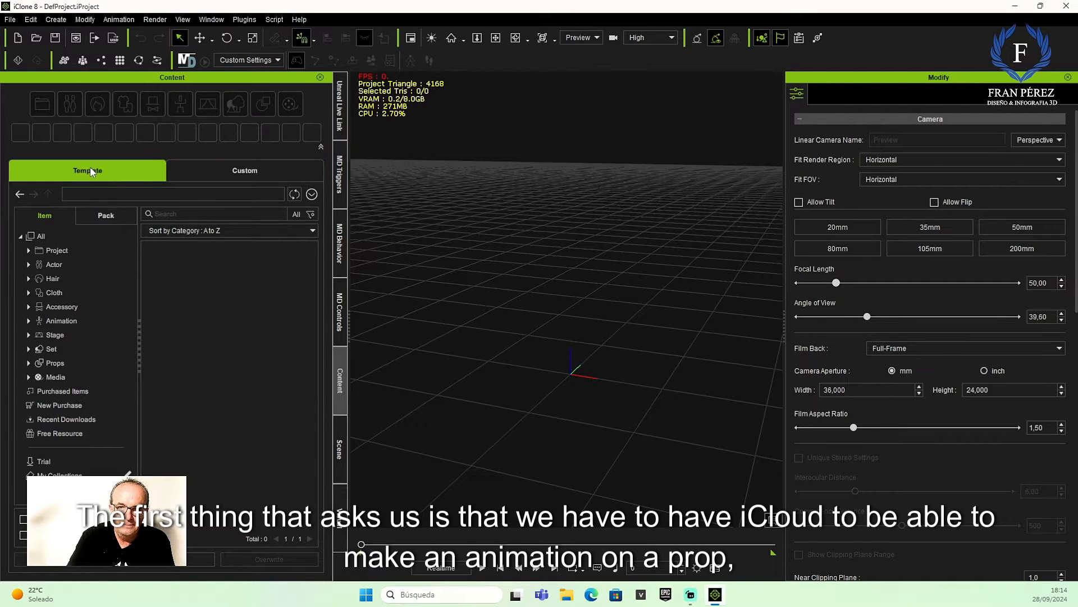
pyautogui.click(107, 217)
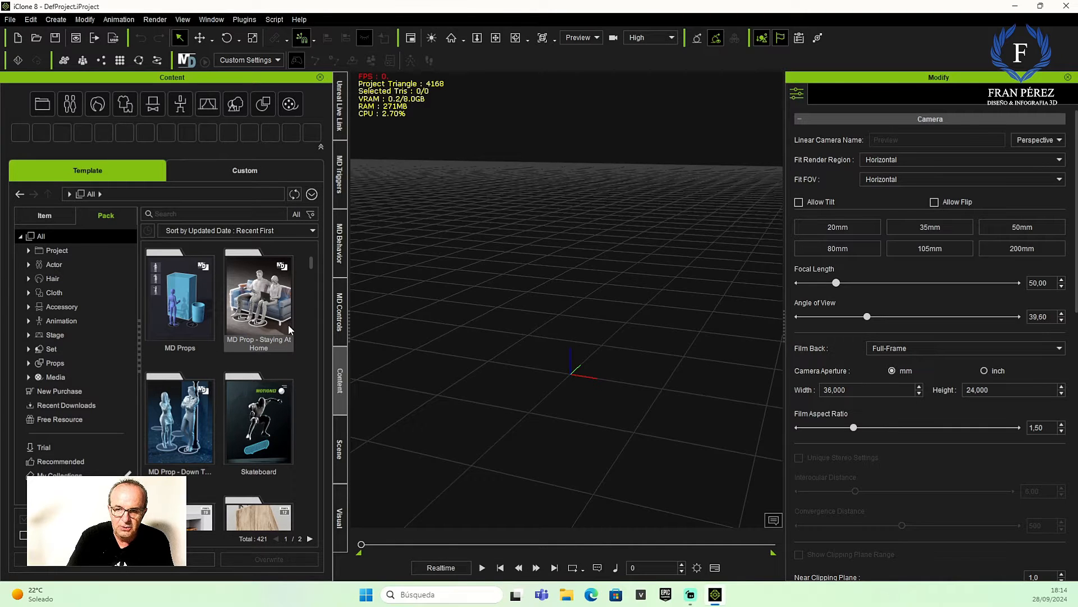
pyautogui.scroll(-1, 263, 309)
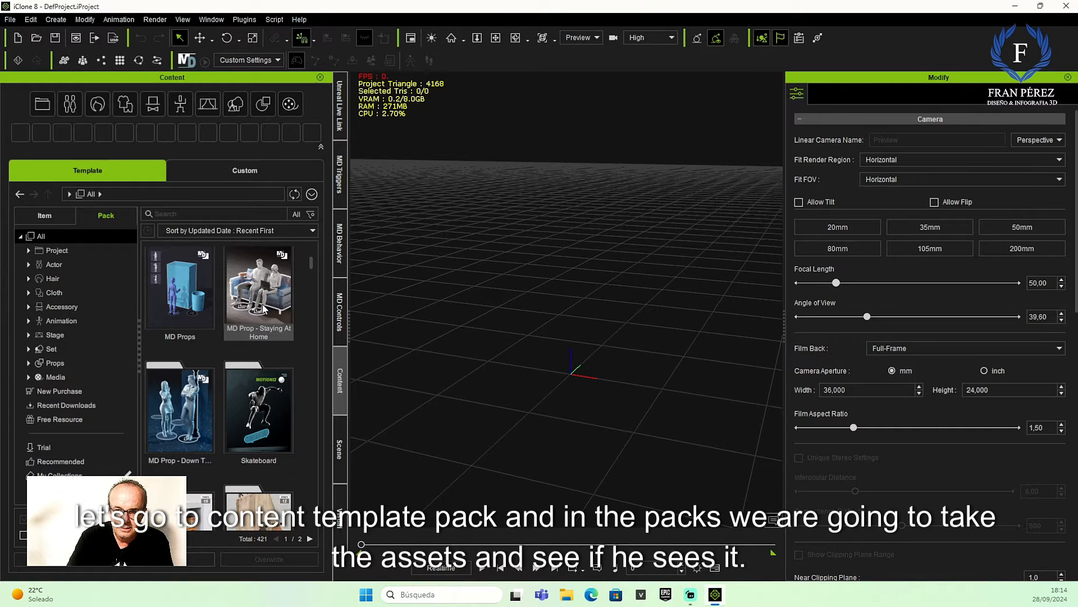
pyautogui.scroll(-8, 263, 309)
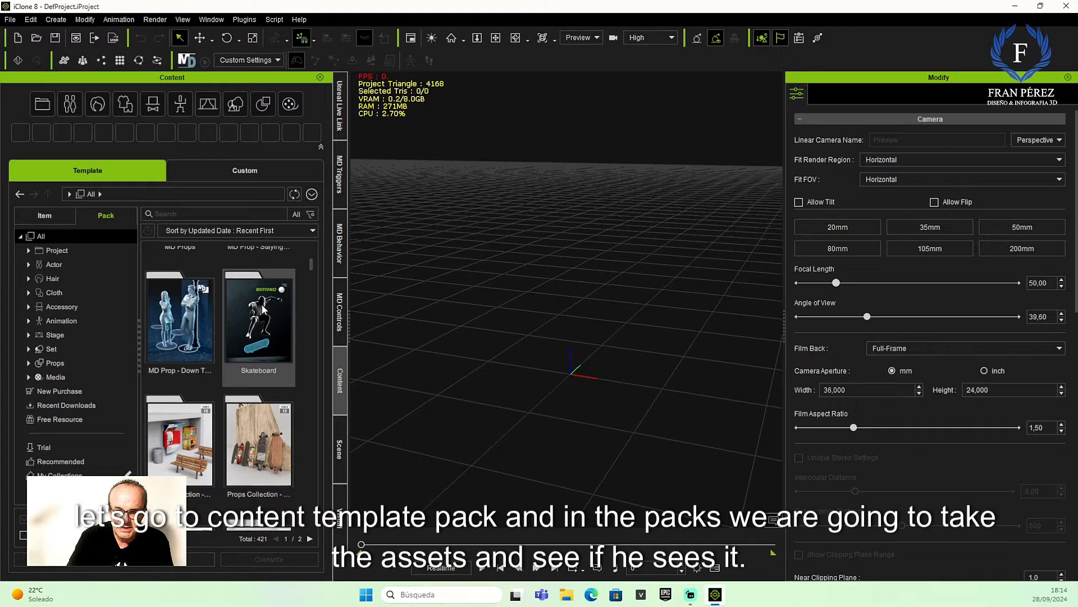
pyautogui.scroll(-10, 263, 308)
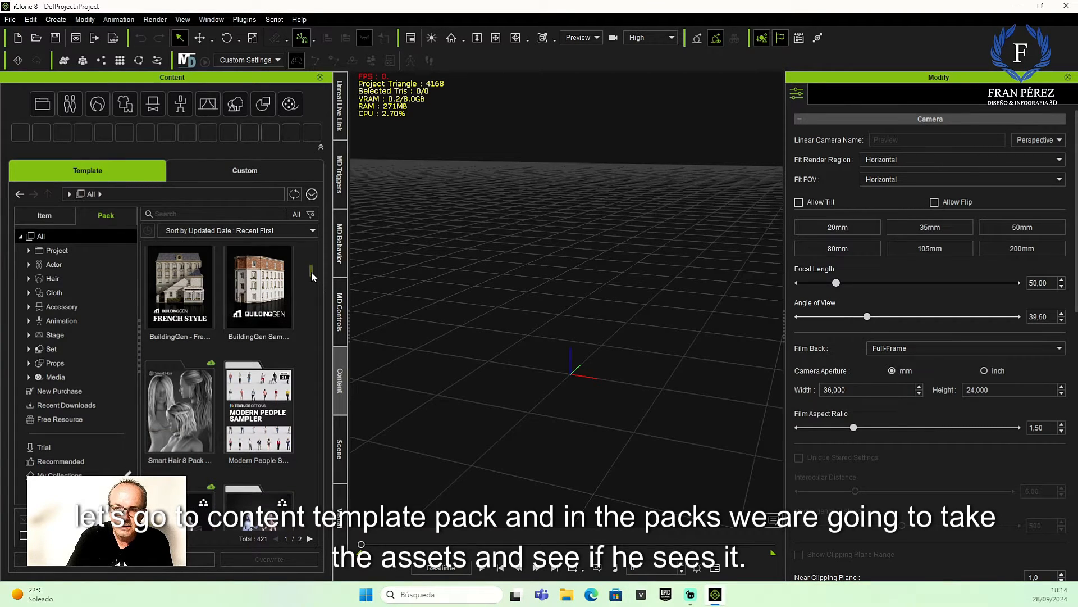
pyautogui.moveTo(312, 273); pyautogui.dragTo(316, 246)
pyautogui.click(55, 391)
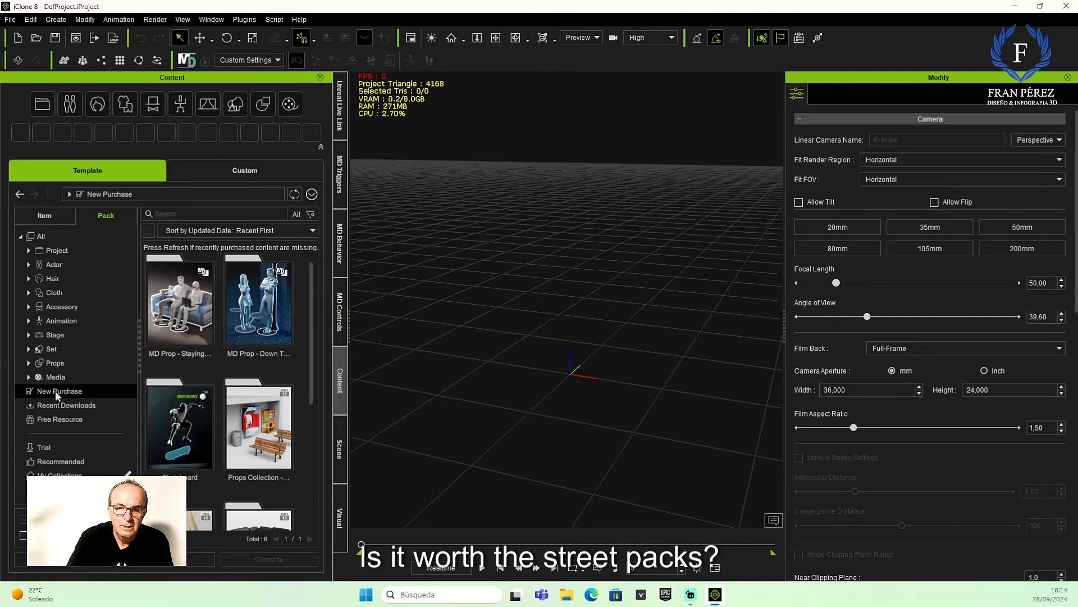
pyautogui.moveTo(313, 311)
pyautogui.mouseDown()
pyautogui.moveTo(313, 349)
pyautogui.moveTo(320, 299)
pyautogui.mouseUp()
pyautogui.doubleClick(265, 287)
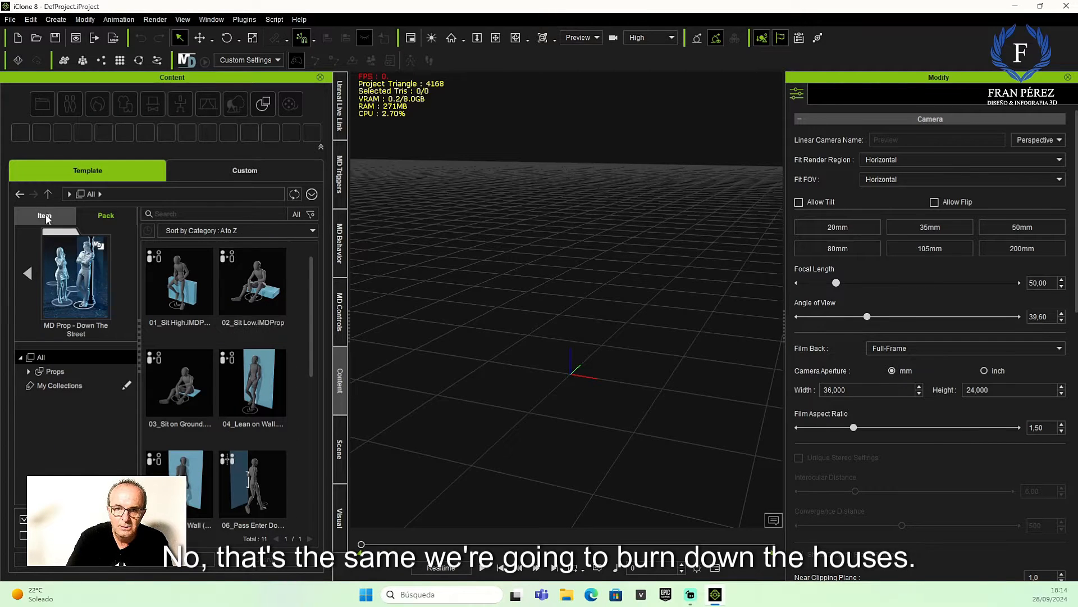
pyautogui.click(20, 194)
# Add the 04_Sit in Sofa prop from the MD Prop - Staying At Home pack to the scene
pyautogui.doubleClick(185, 309)
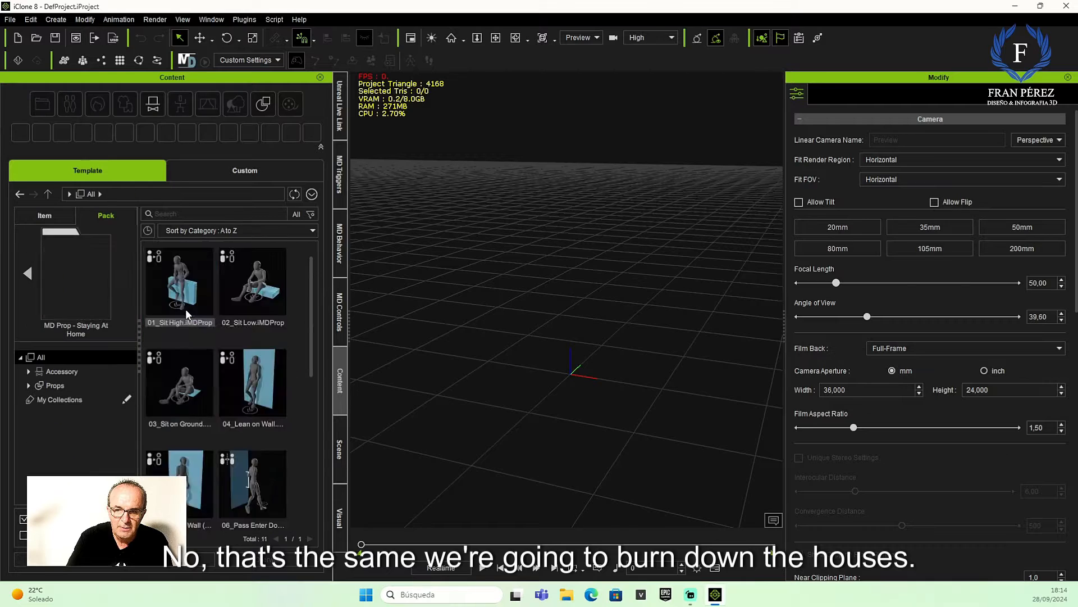
pyautogui.moveTo(311, 298); pyautogui.dragTo(298, 404)
pyautogui.click(253, 351)
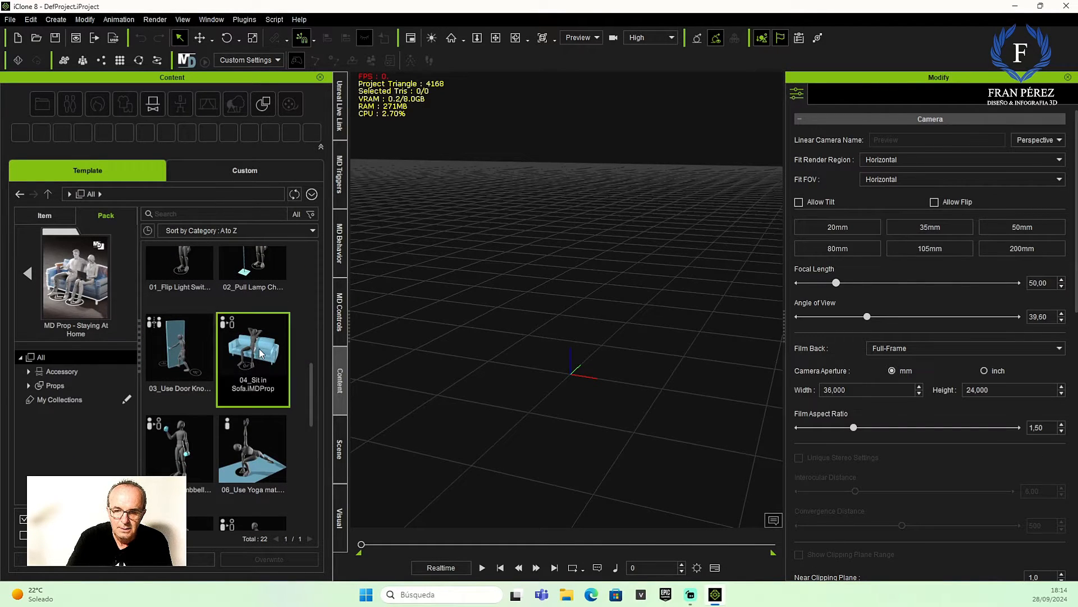
pyautogui.click(68, 560)
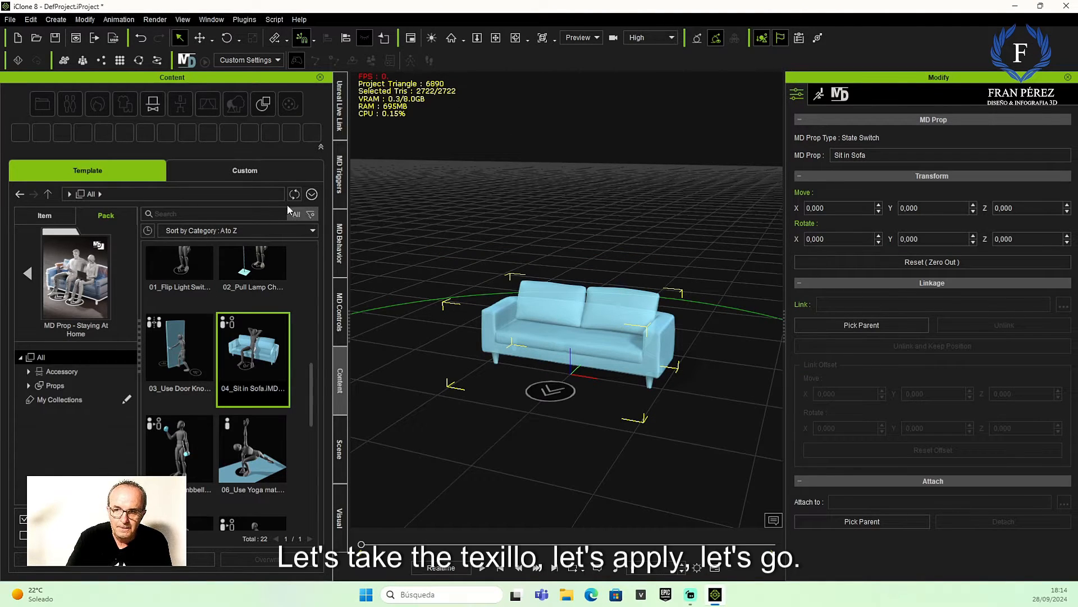
# Add the Casual-F-0140 character from the Spring - Crowd Set - Vol.3 pack to the scene
pyautogui.click(32, 275)
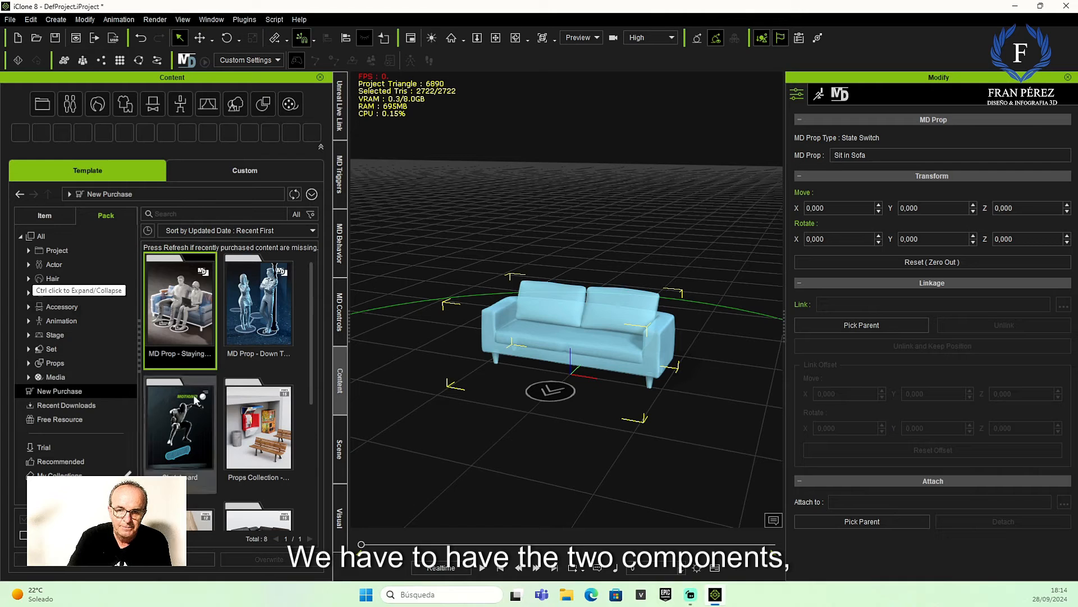
pyautogui.scroll(-3, 294, 420)
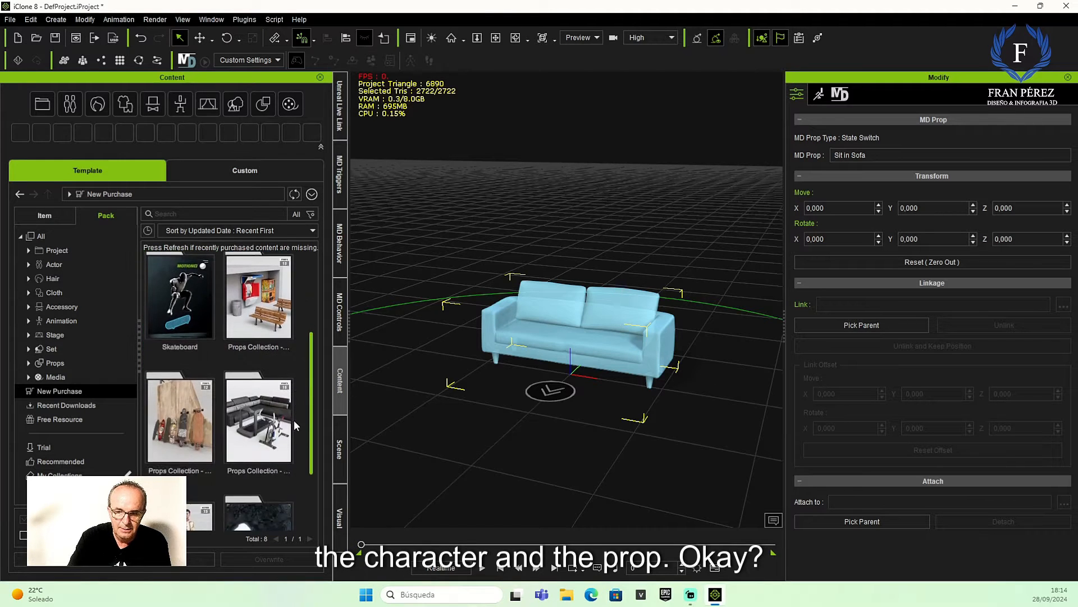
pyautogui.doubleClick(194, 458)
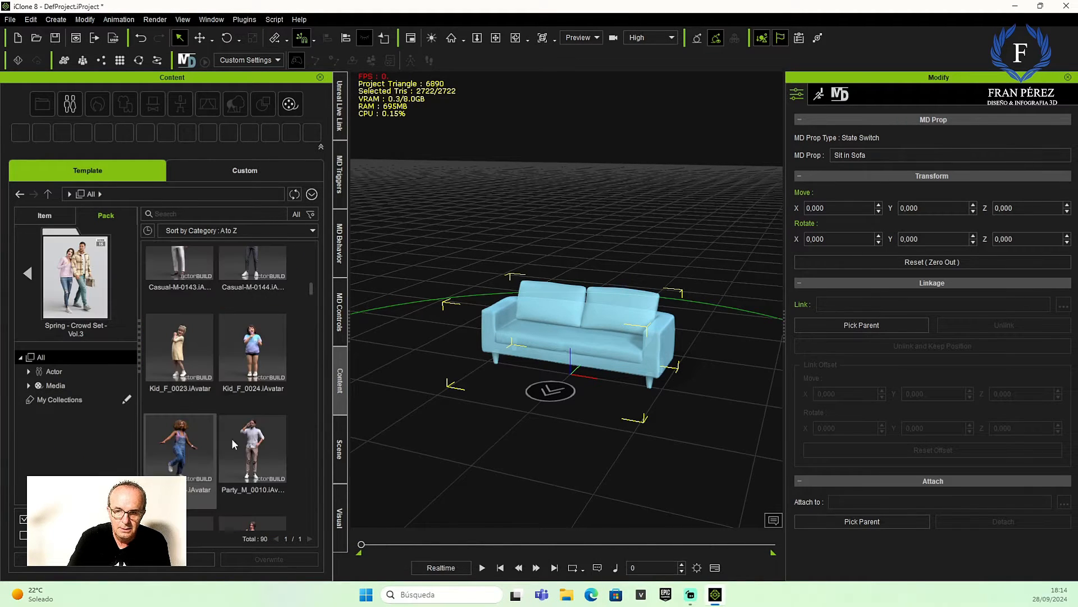
pyautogui.scroll(5, 312, 286)
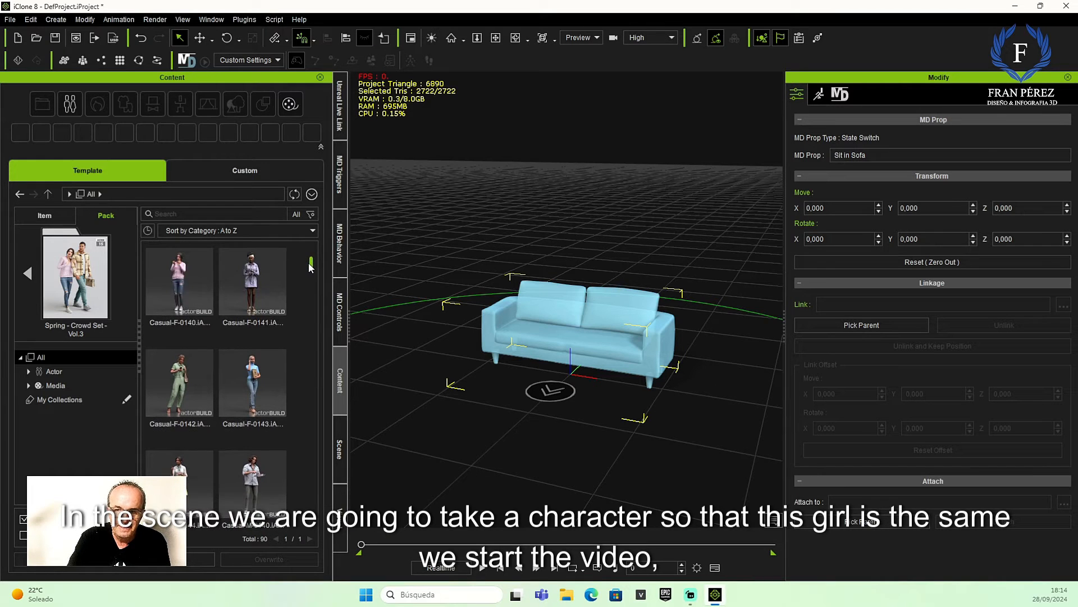
pyautogui.click(181, 276)
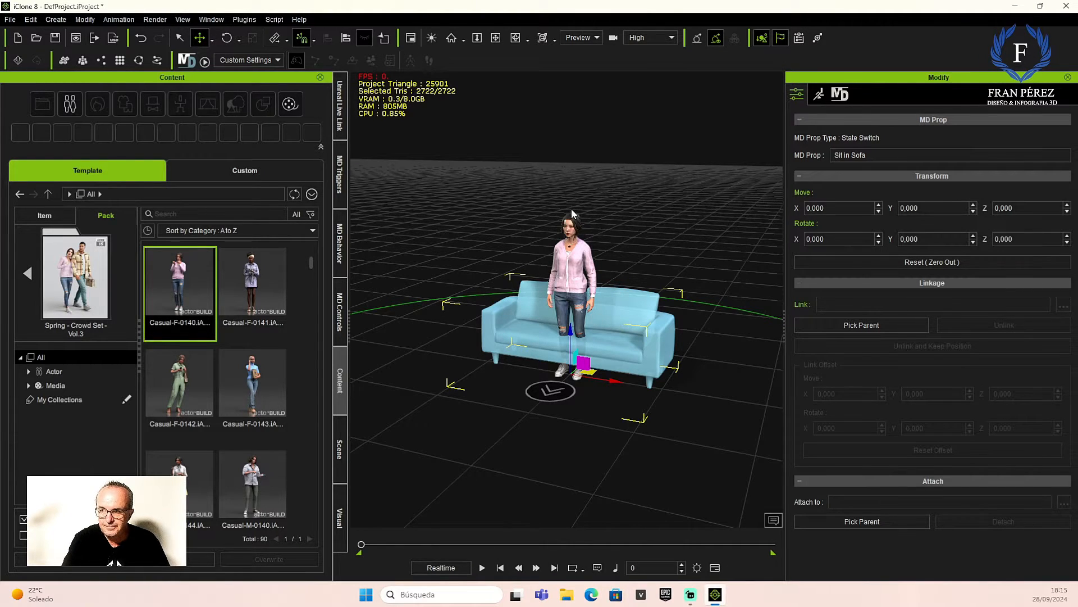
# Move the sofa behind the character along the Y axis to 200
pyautogui.click(511, 37)
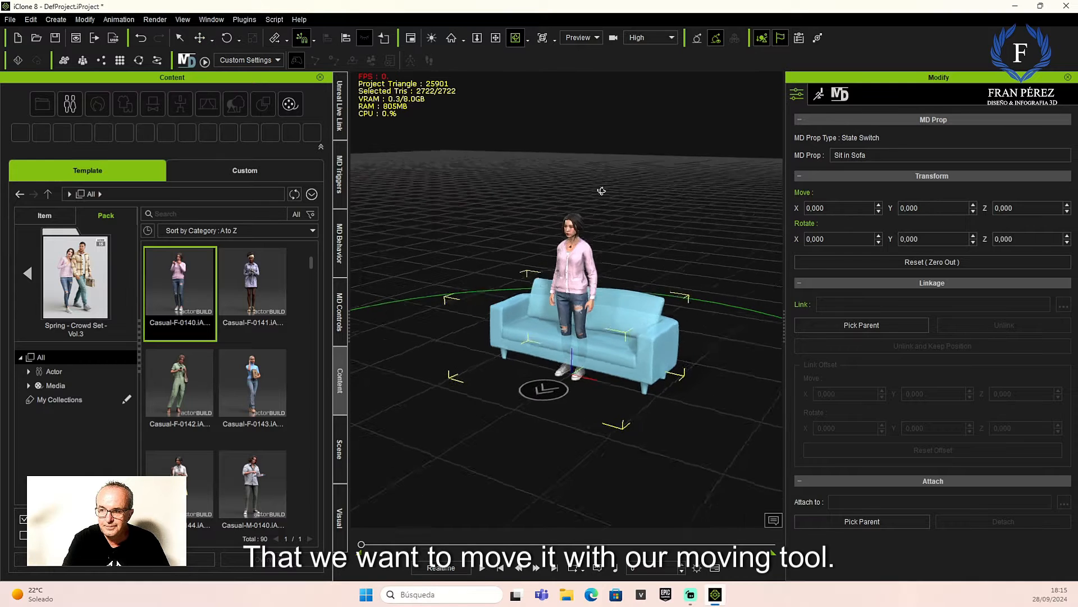
pyautogui.click(200, 38)
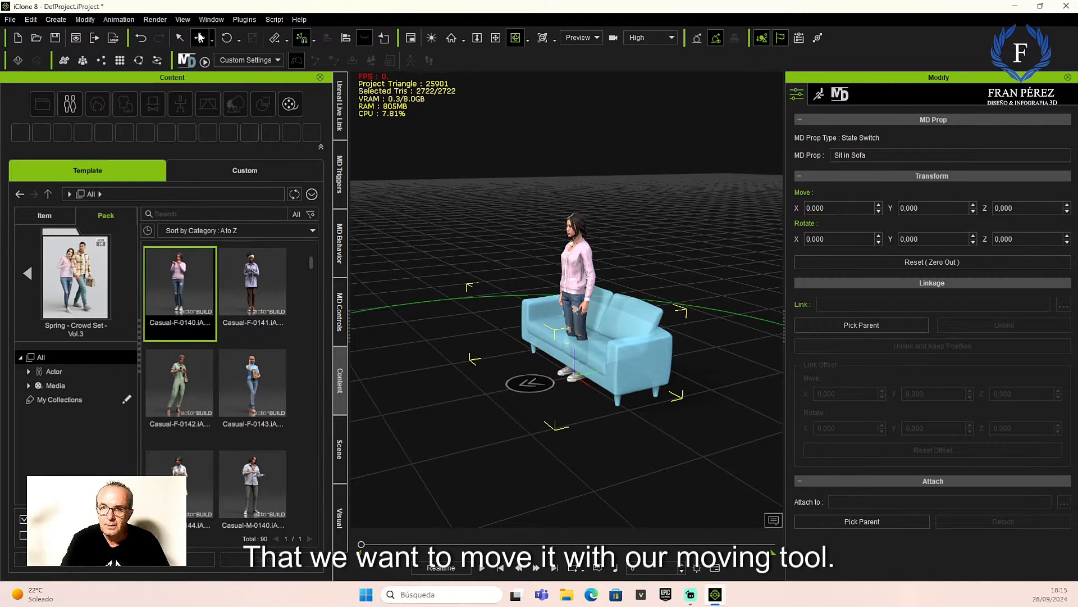
pyautogui.moveTo(617, 370); pyautogui.dragTo(748, 351)
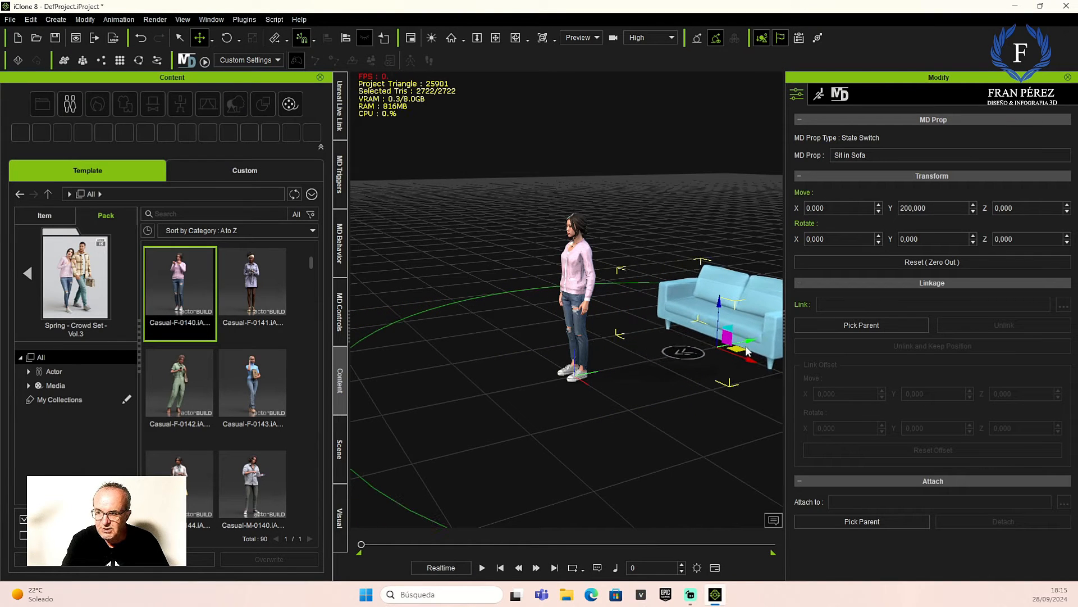
# Select the Casual-F-0140 character in the scene list and view it beside the sofa
pyautogui.click(495, 38)
pyautogui.moveTo(637, 203); pyautogui.dragTo(564, 224)
pyautogui.moveTo(563, 224); pyautogui.dragTo(710, 248, button='right')
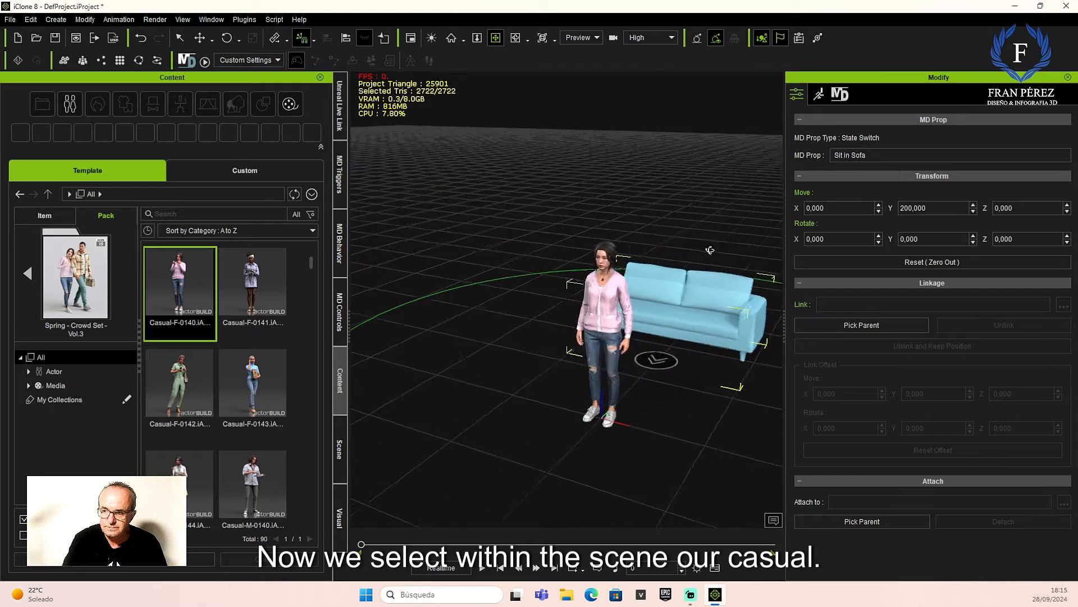
pyautogui.moveTo(710, 247); pyautogui.dragTo(659, 268)
pyautogui.moveTo(658, 269); pyautogui.dragTo(564, 310, button='right')
pyautogui.scroll(-2, 564, 309)
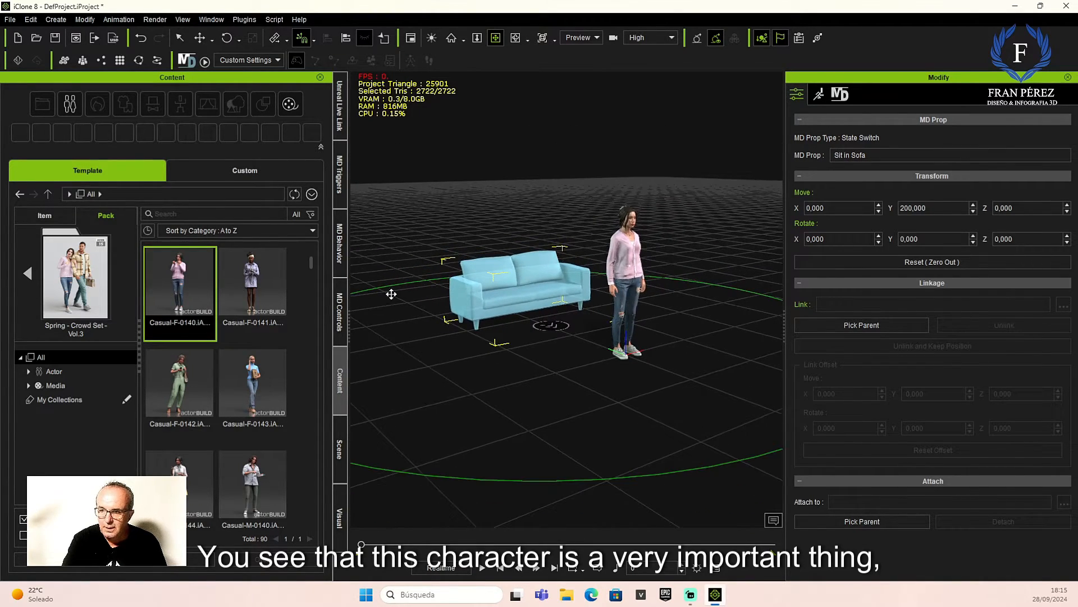
pyautogui.click(339, 430)
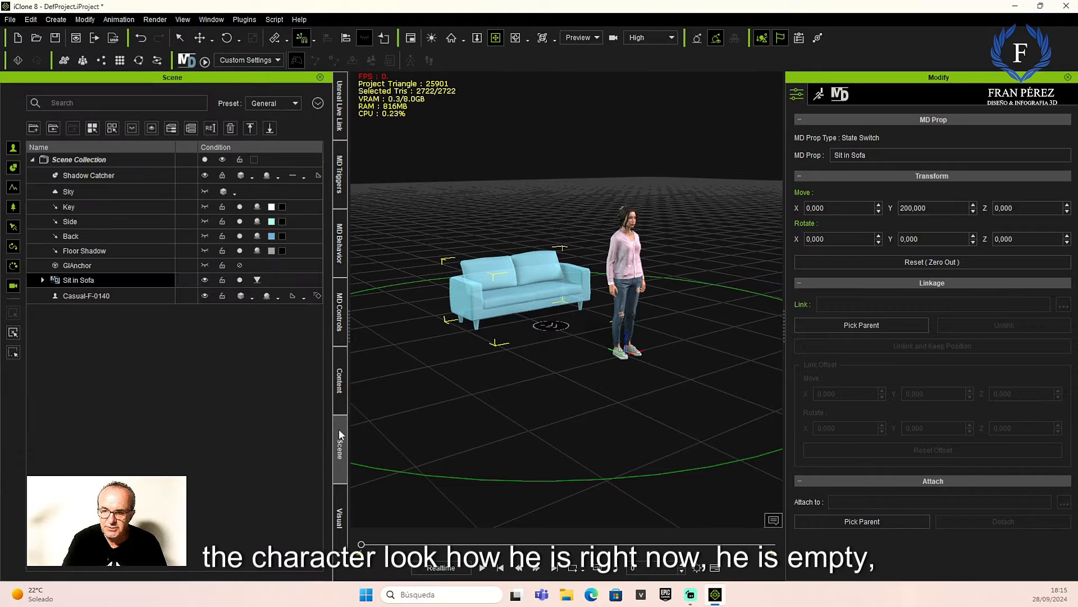
pyautogui.click(75, 295)
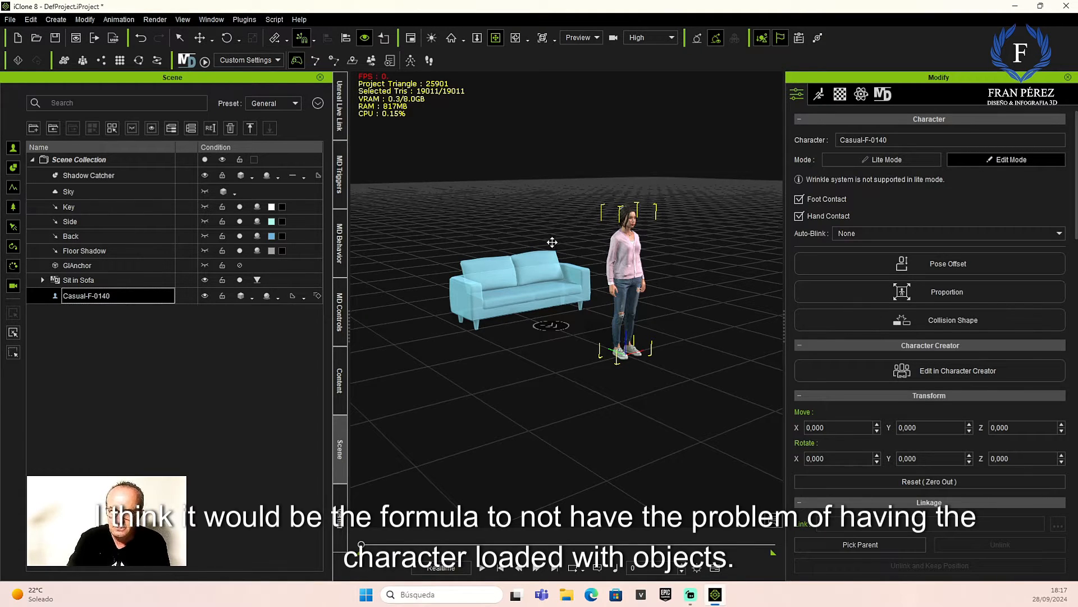
pyautogui.moveTo(542, 231); pyautogui.dragTo(554, 225, button='middle')
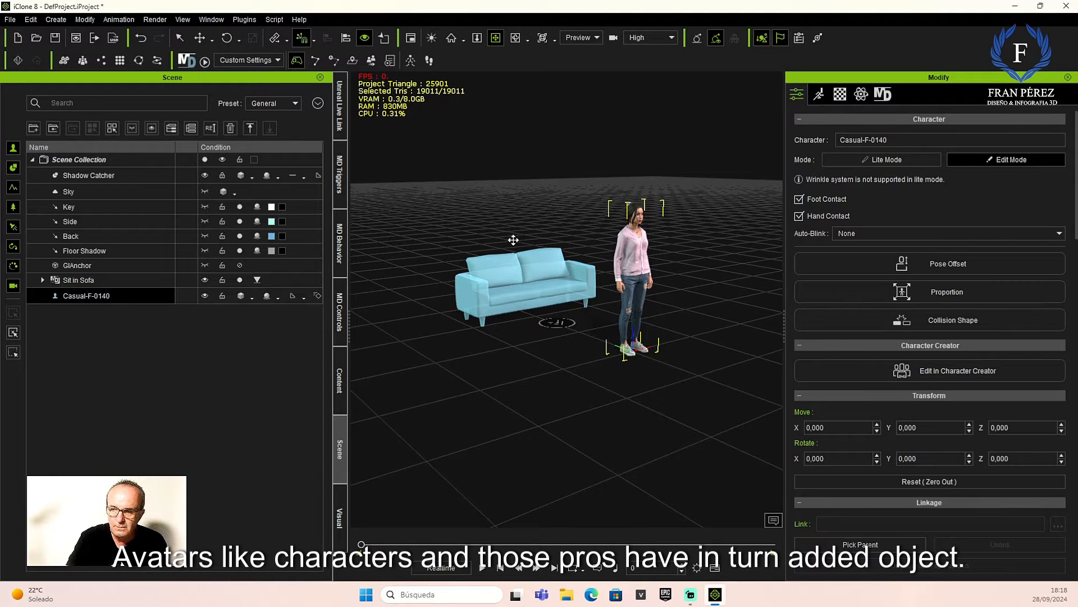
# Apply the Casual_All_F.iMD motion behavior from the iMD library to the Casual-F-0140 character
pyautogui.moveTo(515, 241)
pyautogui.mouseDown(button='middle')
pyautogui.moveTo(521, 235)
pyautogui.moveTo(511, 248)
pyautogui.moveTo(523, 257)
pyautogui.moveTo(508, 257)
pyautogui.mouseUp(button='middle')
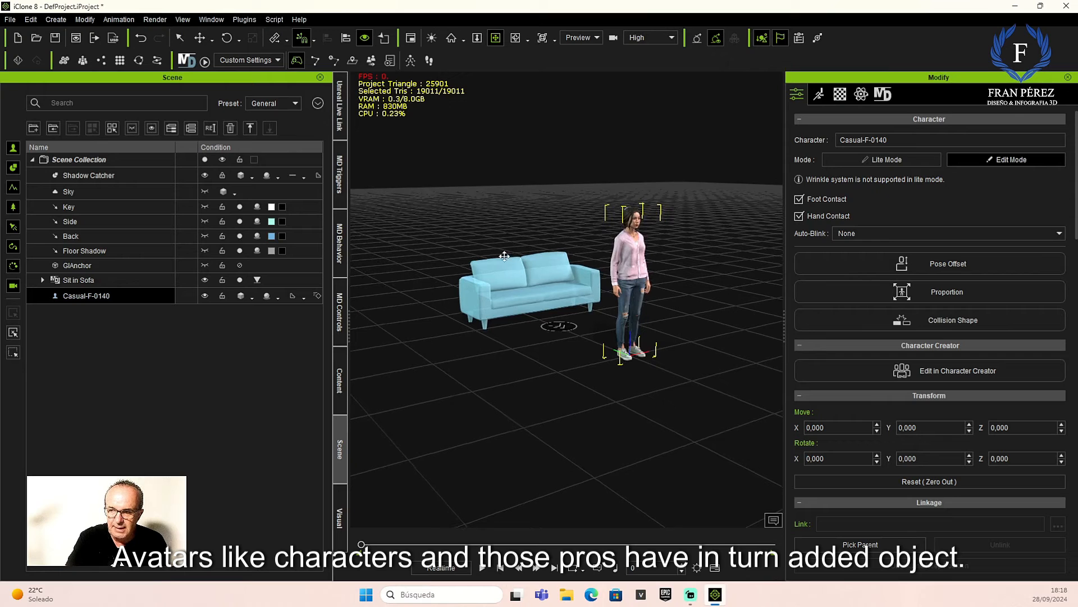
pyautogui.click(341, 302)
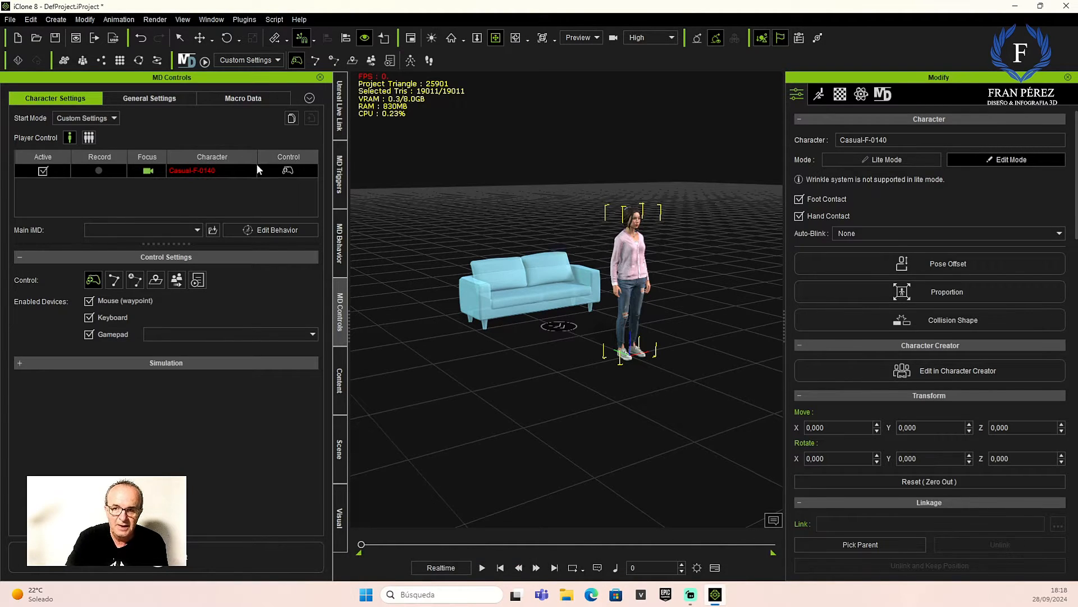
pyautogui.click(339, 175)
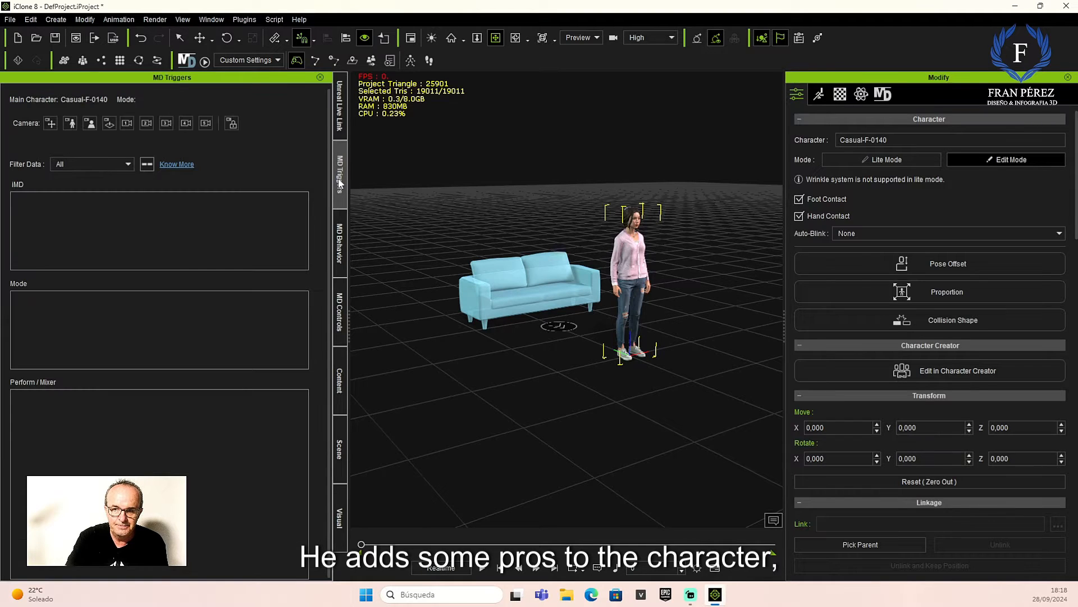
pyautogui.click(342, 241)
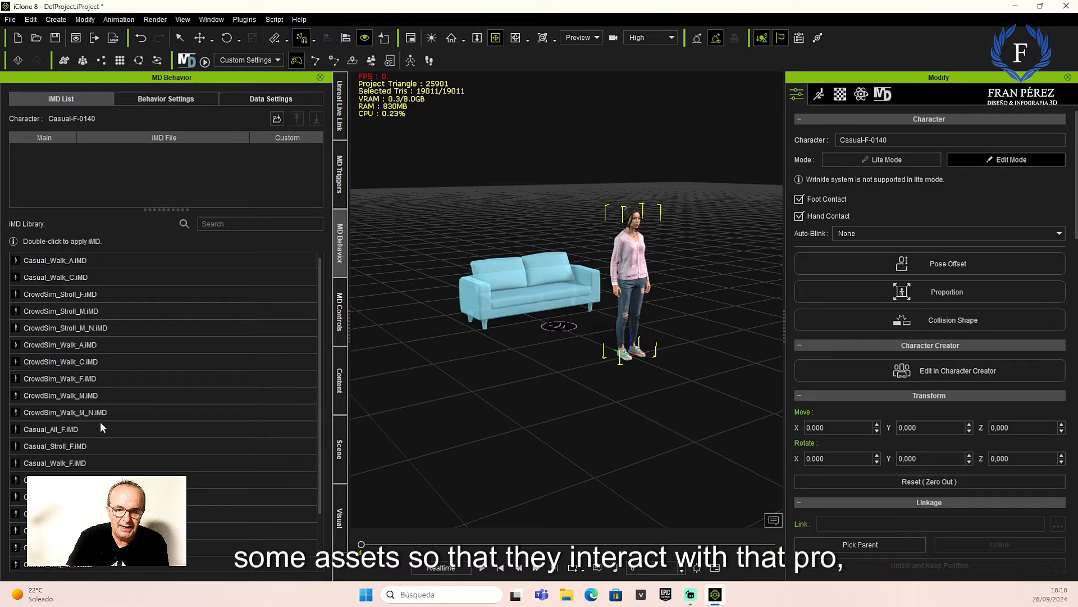
pyautogui.moveTo(96, 429)
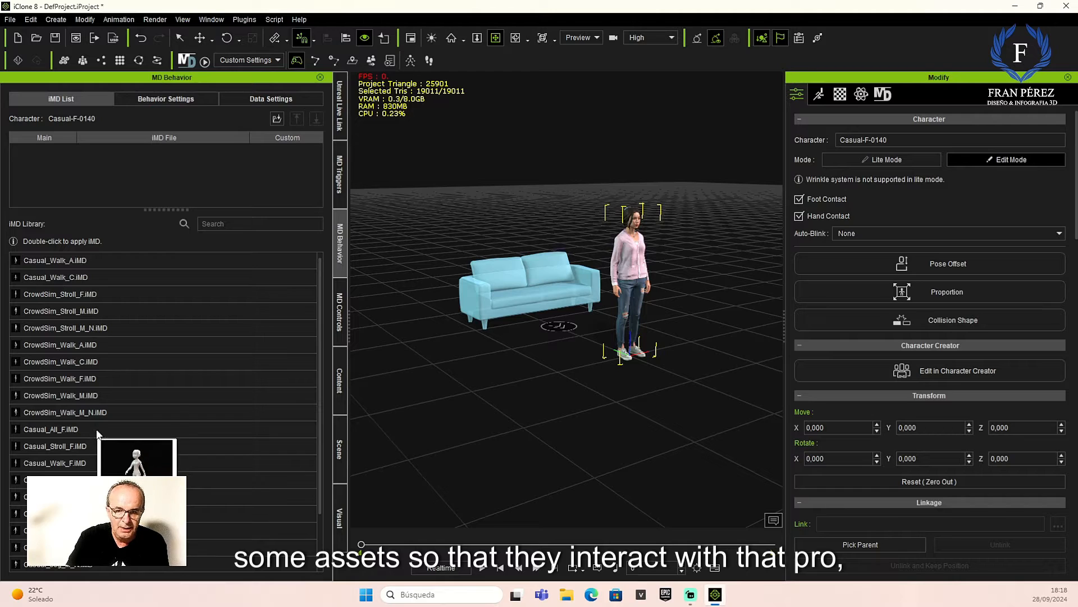
pyautogui.doubleClick(65, 428)
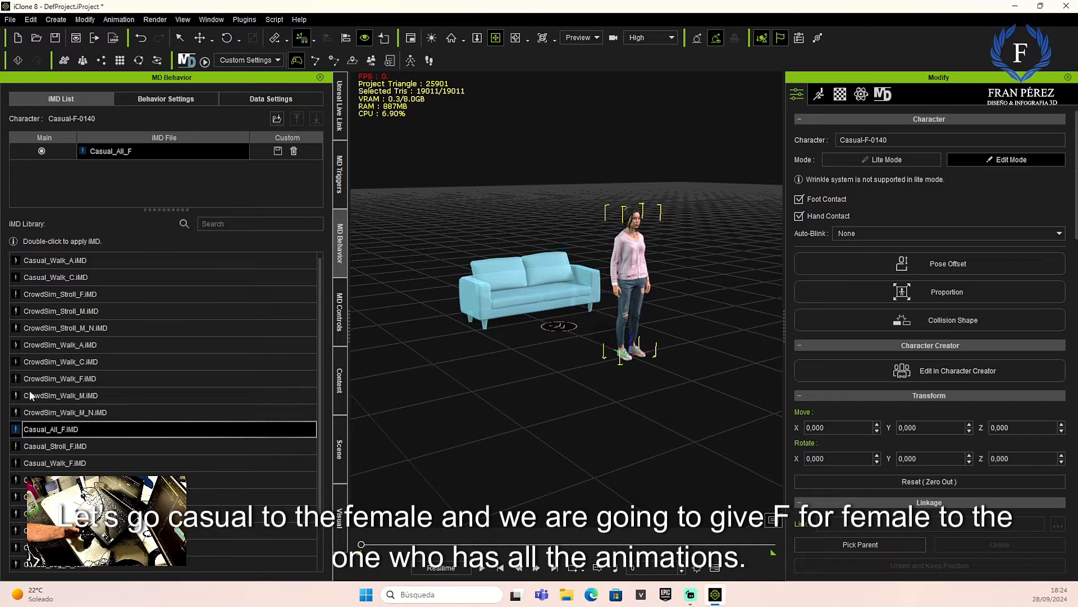
# Check the character's Motion Director control settings and the gamepad activation, sensitivity and deadzone options in the preferences
pyautogui.click(340, 314)
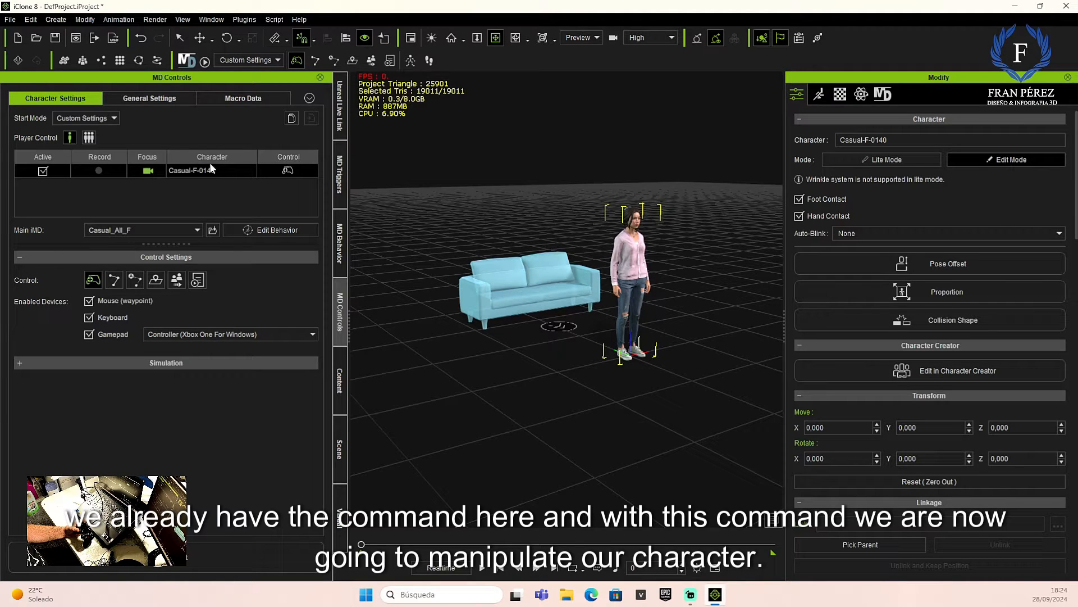
pyautogui.click(36, 21)
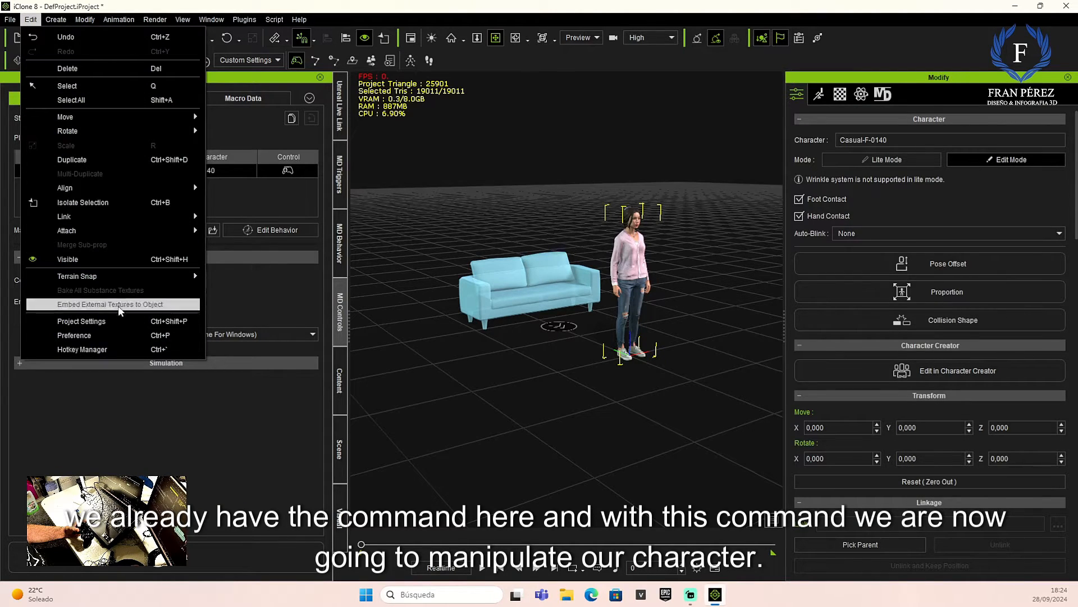
pyautogui.click(87, 335)
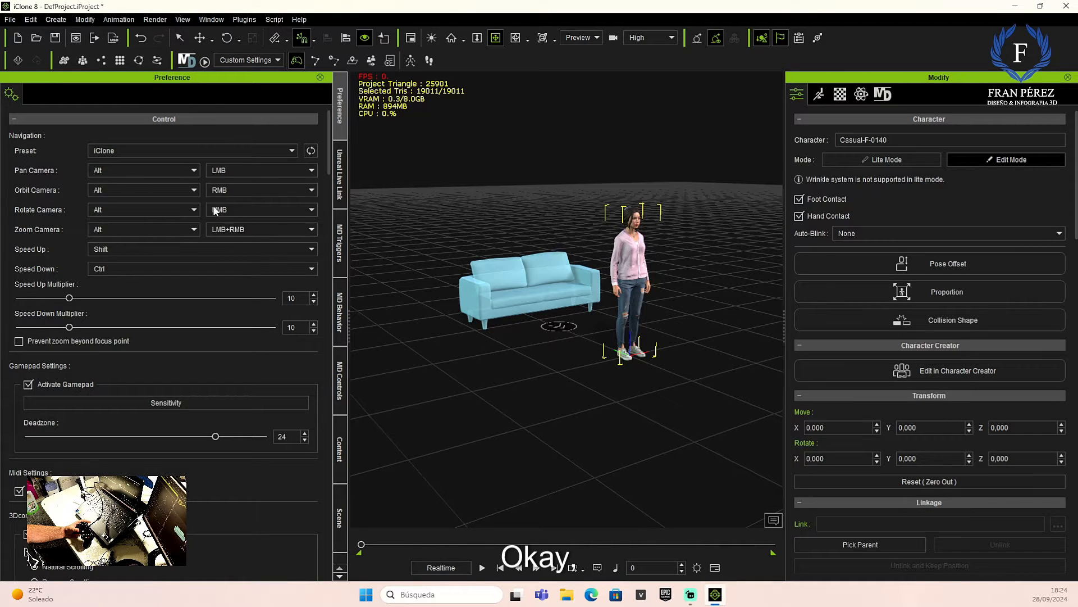
pyautogui.scroll(-1, 189, 344)
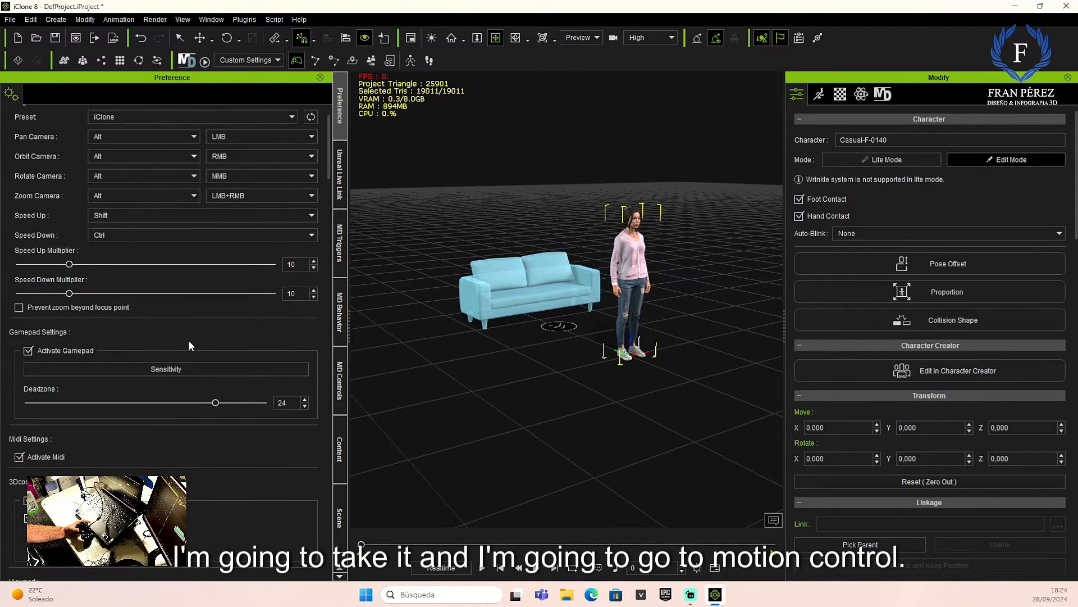
pyautogui.scroll(-1, 189, 344)
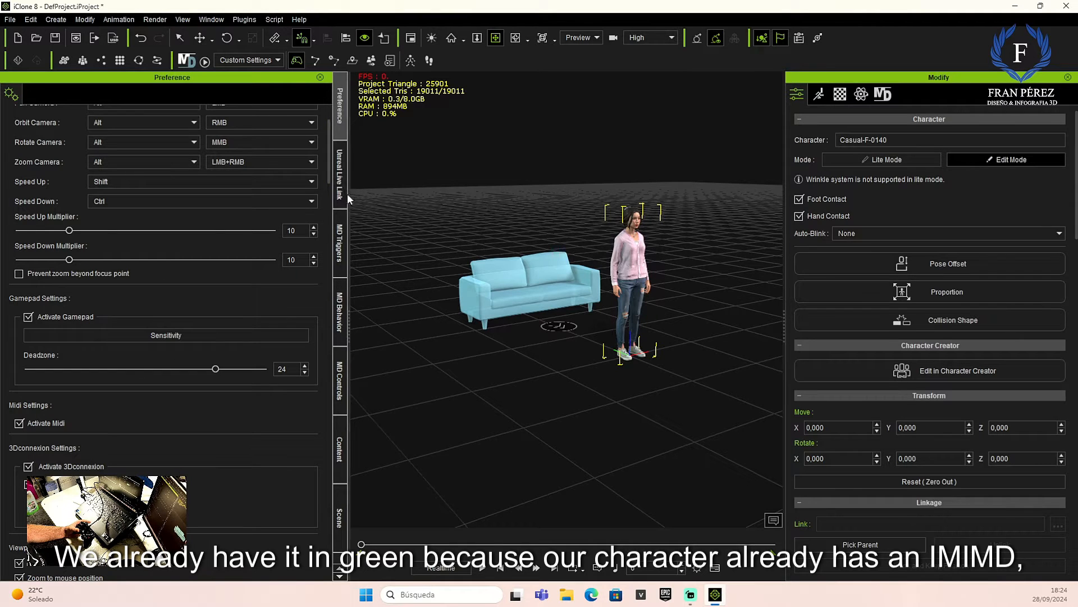
pyautogui.click(320, 77)
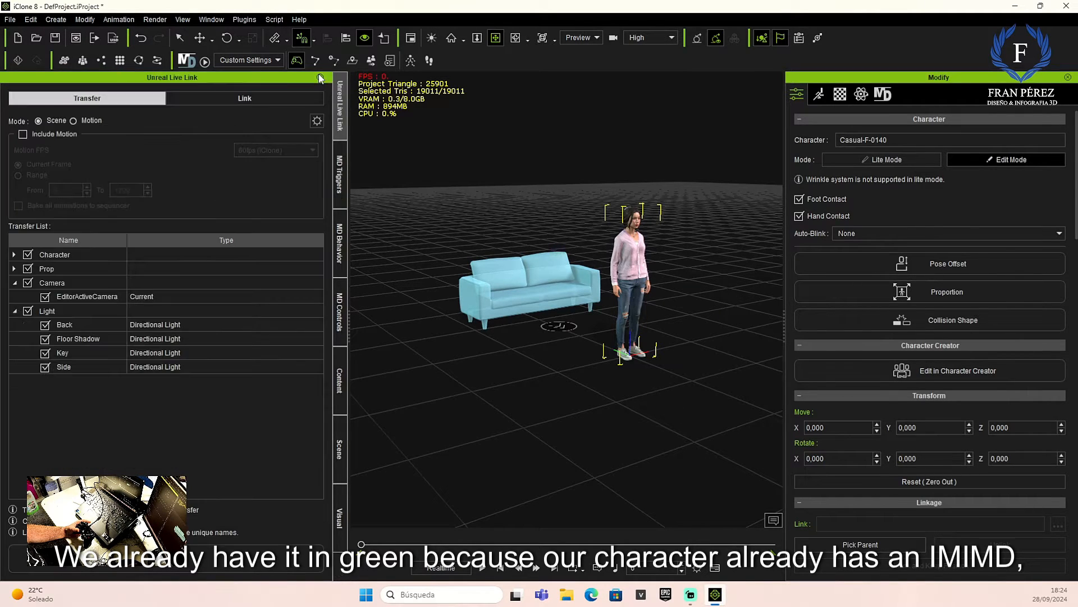
# View the hotkey action list for the Controller (Xbox One For Windows) - JoyStick device in the Hotkey Manager
pyautogui.click(31, 19)
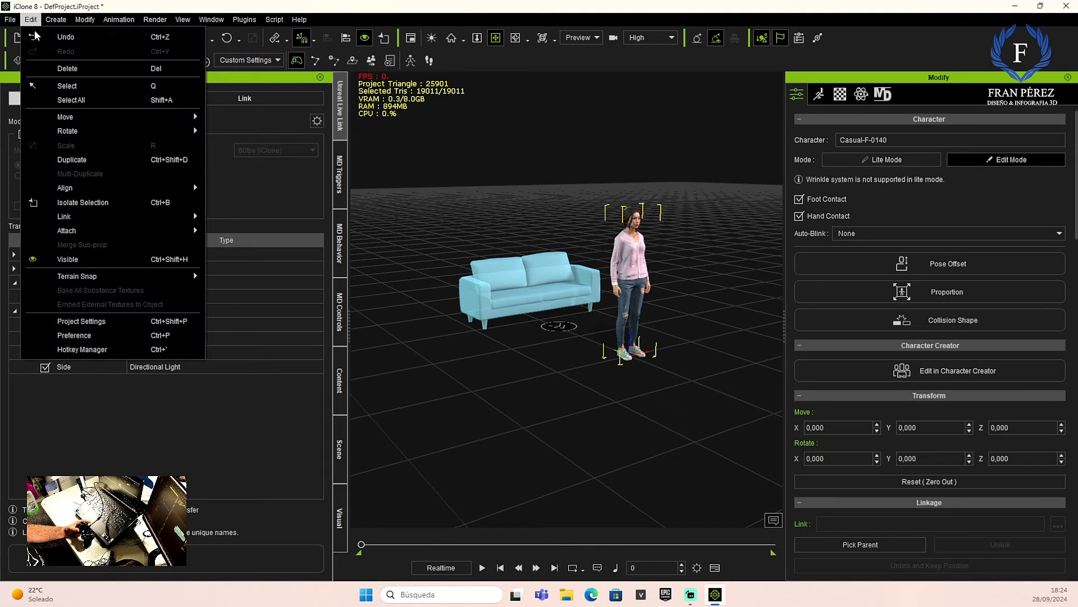
pyautogui.click(82, 350)
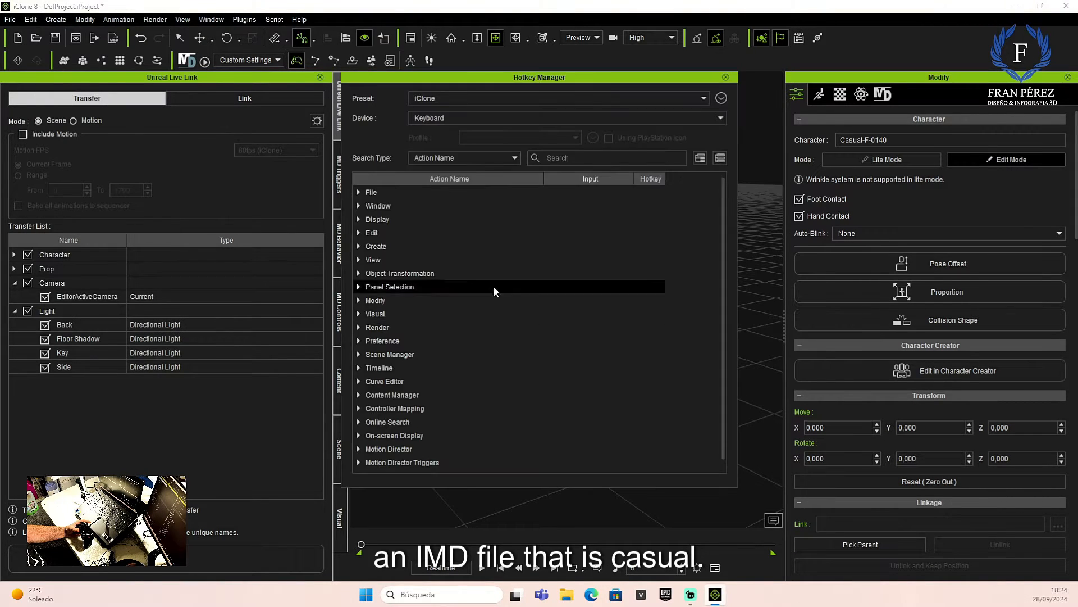
pyautogui.click(720, 119)
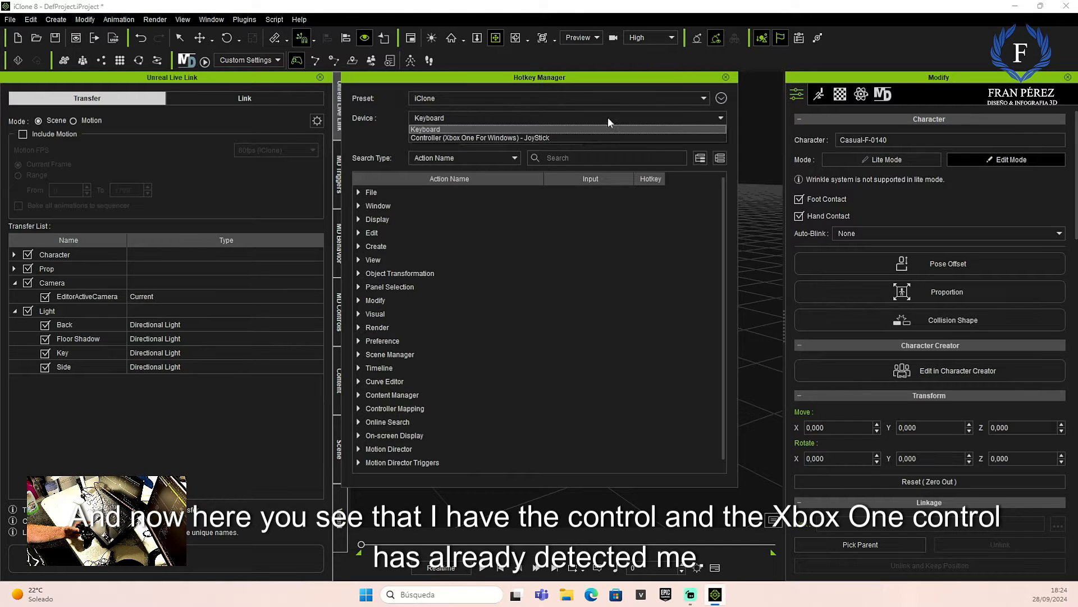
pyautogui.click(477, 138)
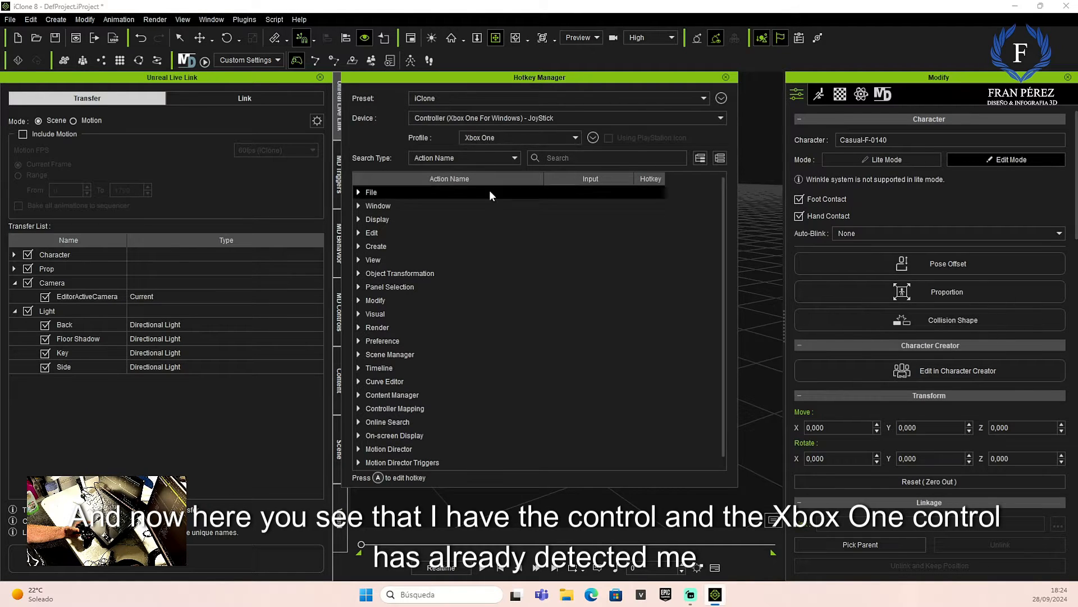
pyautogui.scroll(-1, 470, 369)
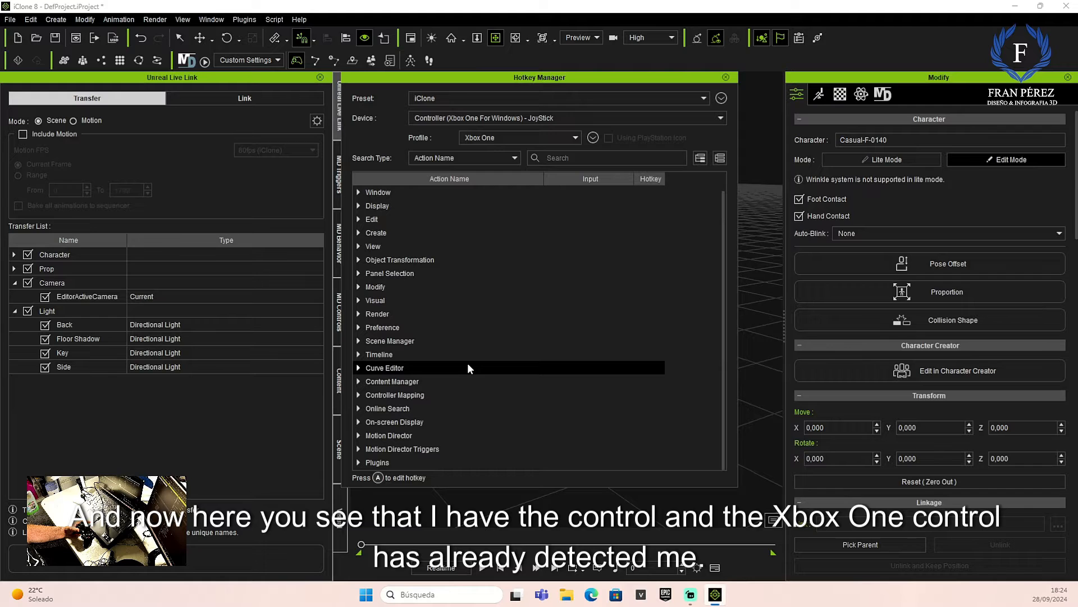
pyautogui.scroll(1, 470, 368)
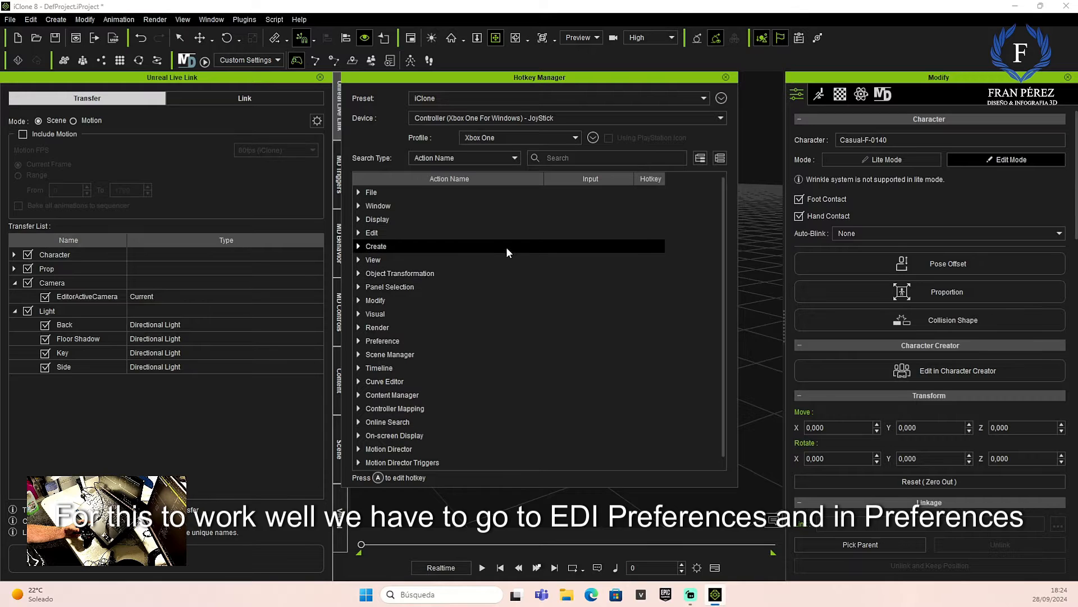
pyautogui.click(726, 78)
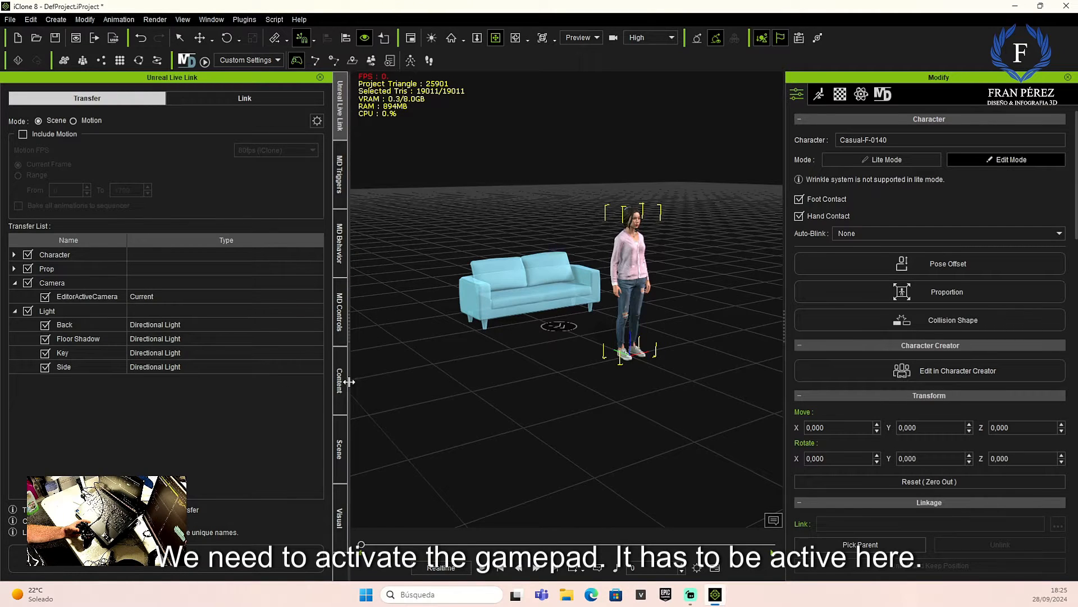
# Start the Motion Director simulation for Casual-F-0140 and accept disabling its foot contact
pyautogui.click(340, 322)
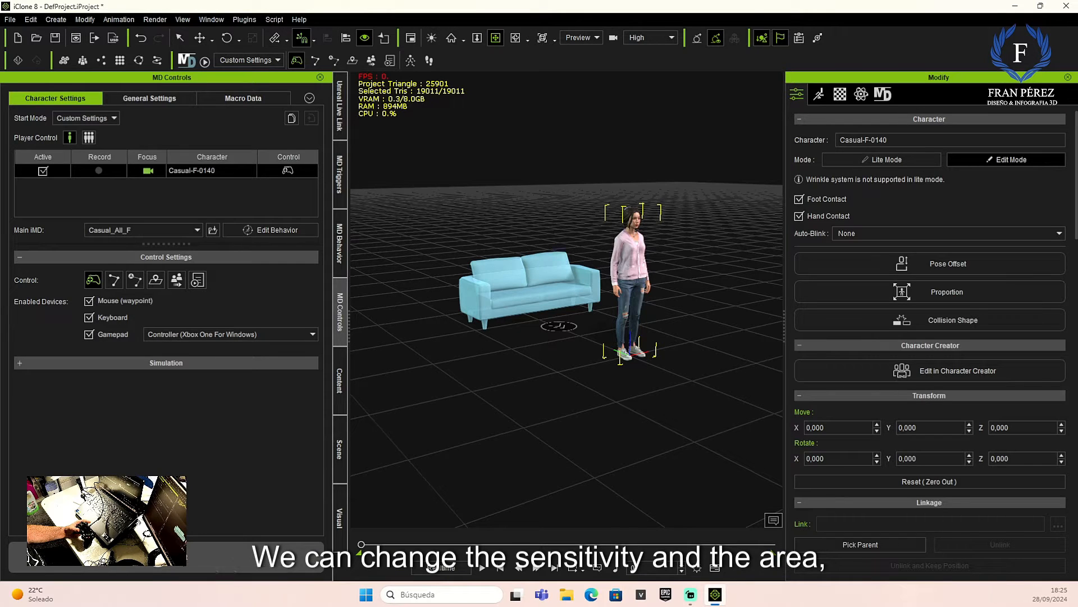
pyautogui.click(169, 556)
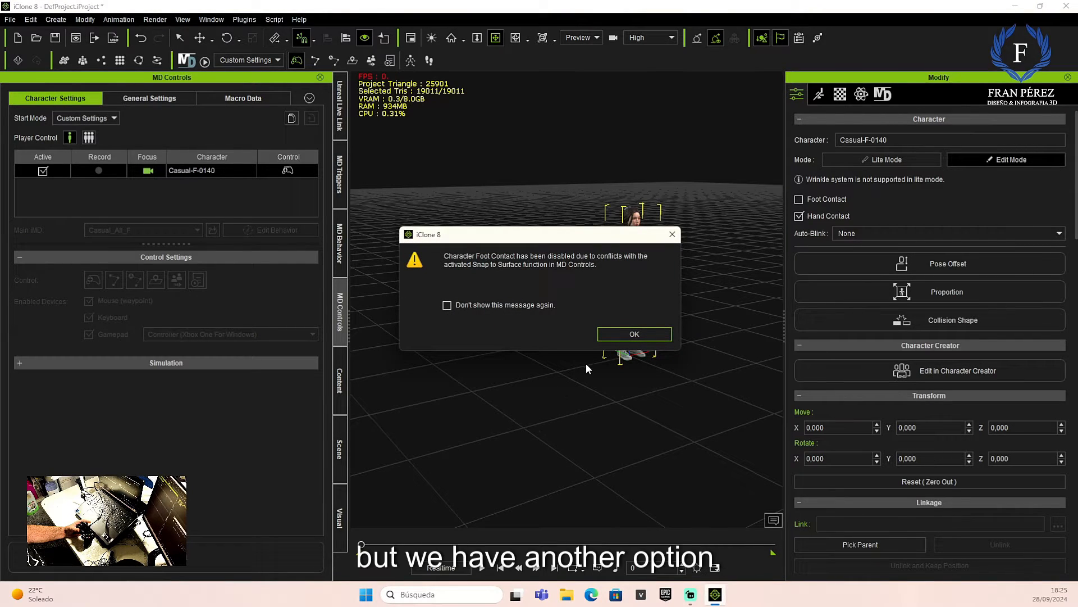
pyautogui.click(635, 334)
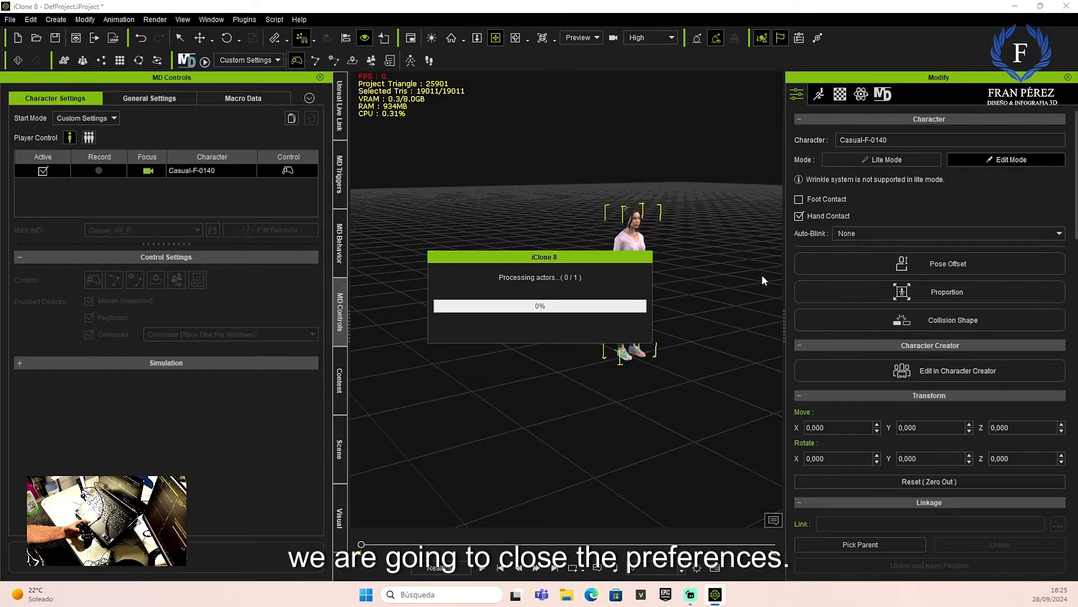
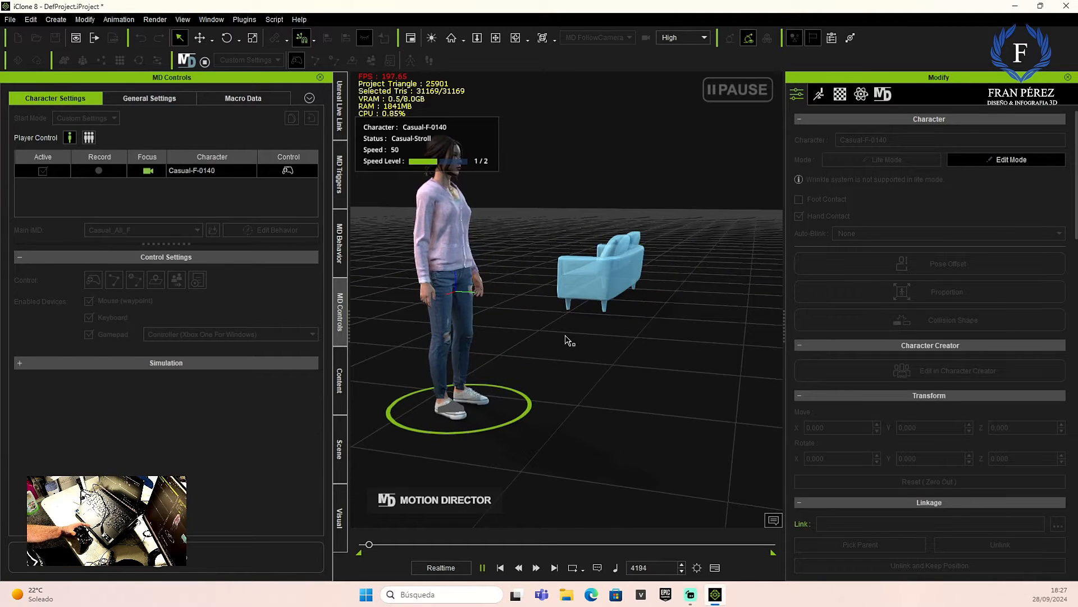
# Make the character perform Sit Down on the sofa, followed by its Stretch arms action
pyautogui.click(606, 270)
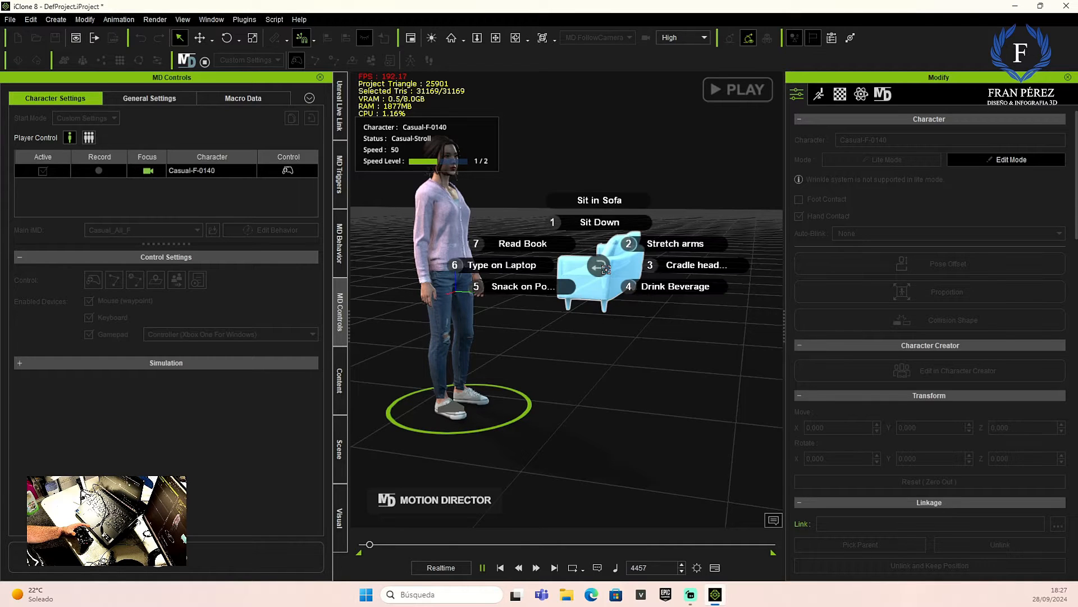
pyautogui.click(601, 222)
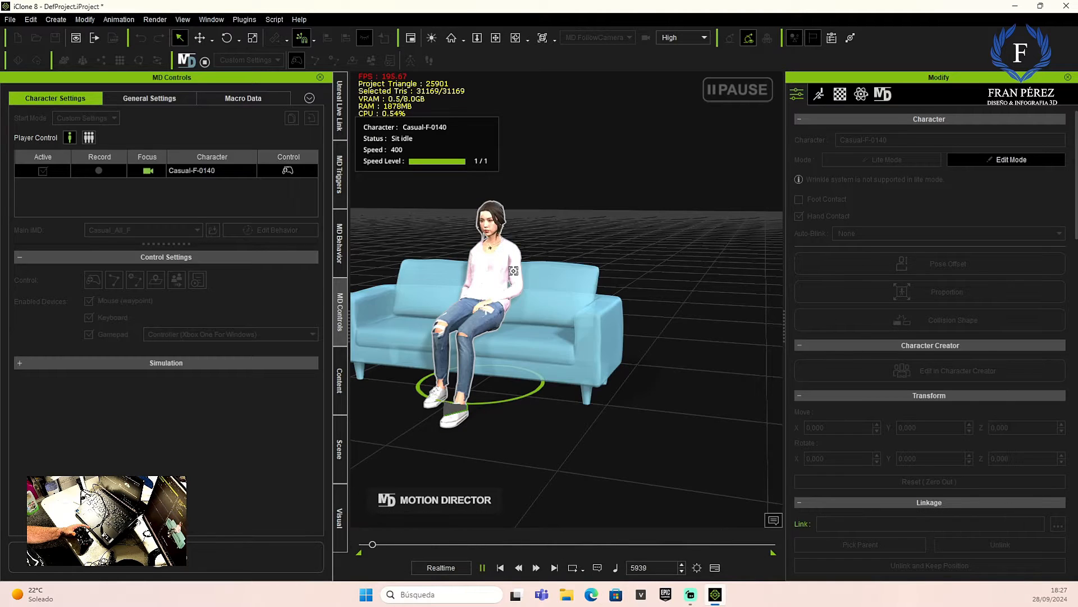
pyautogui.click(545, 285)
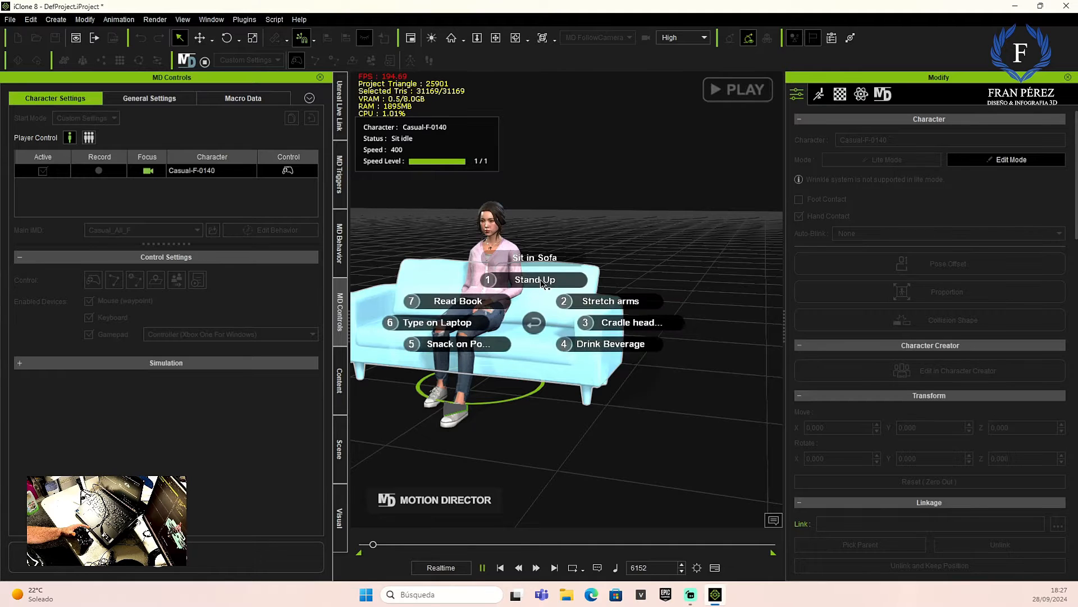
pyautogui.click(606, 302)
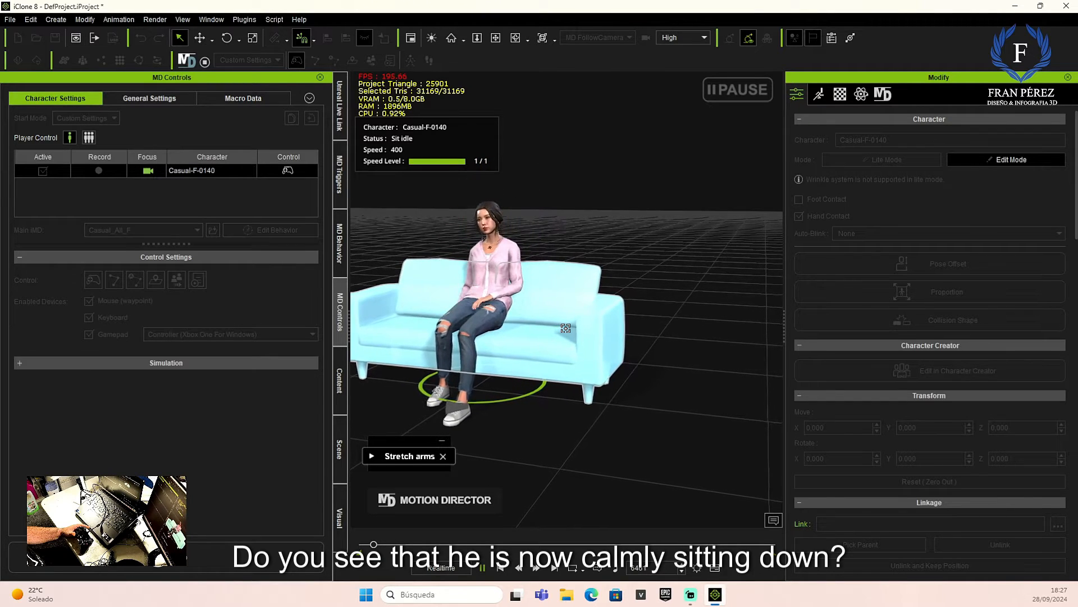
# Trigger the sofa's Cradle head action and its Drink Beverage action for the seated character
pyautogui.click(538, 286)
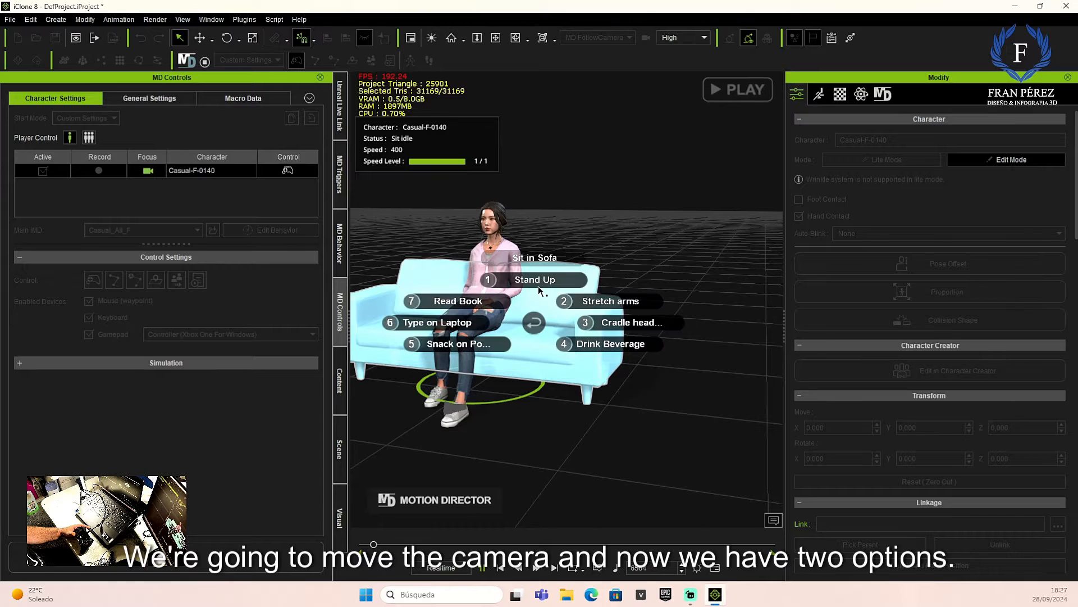
pyautogui.click(623, 324)
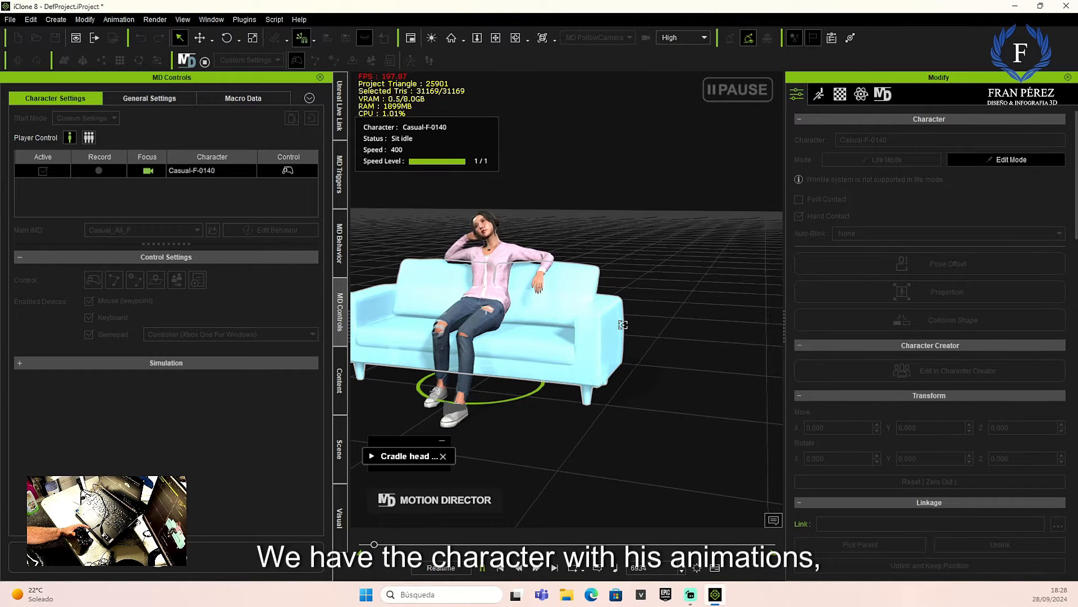
pyautogui.click(557, 305)
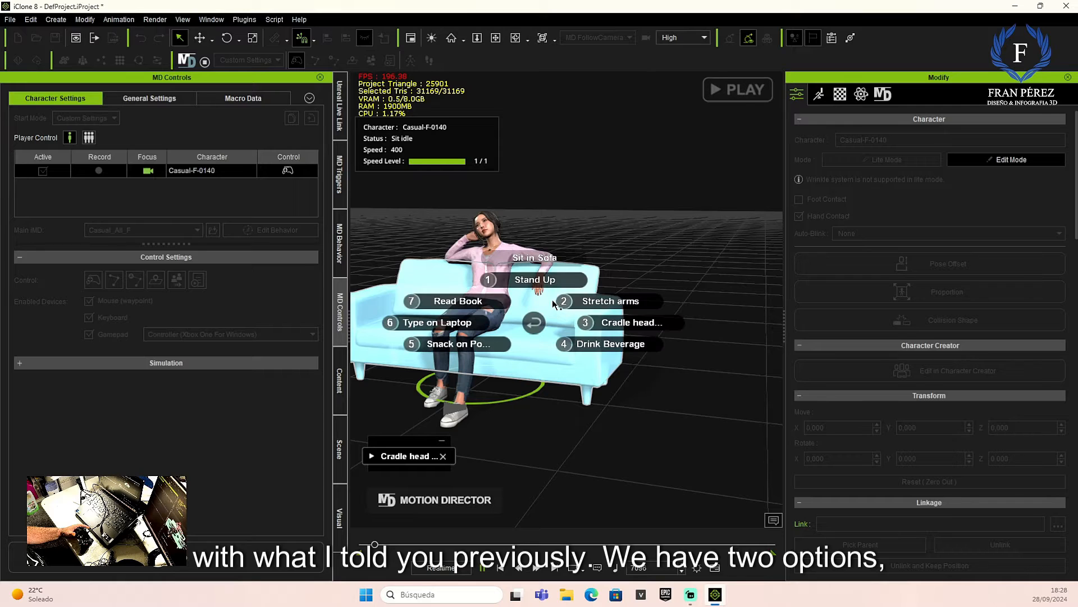
pyautogui.click(599, 344)
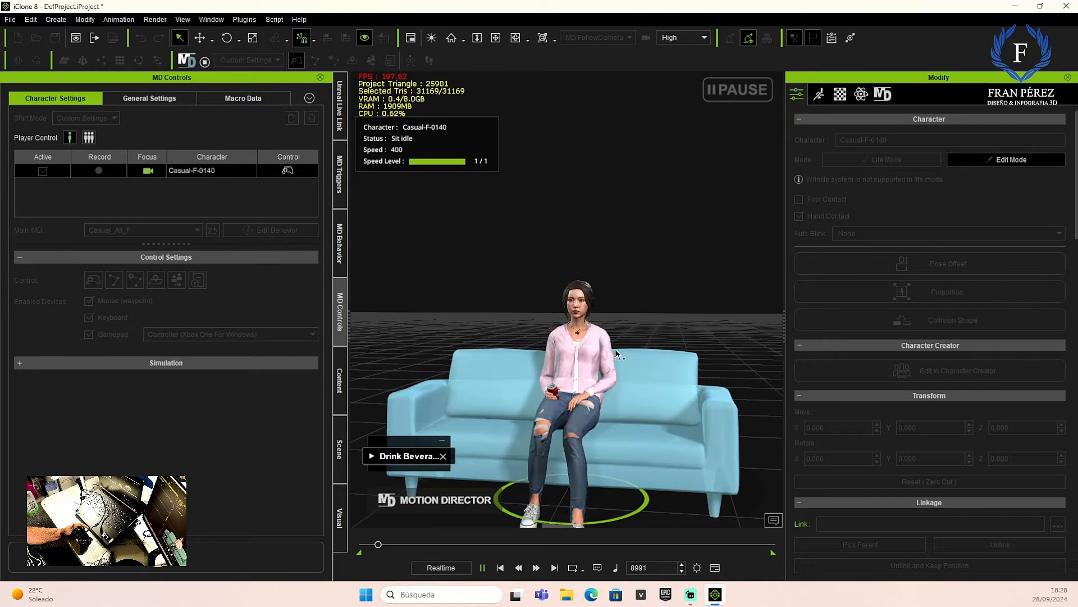
# Switch the seated character from Drink Beverage to the sofa's Read Book action, and end the reading
pyautogui.click(638, 359)
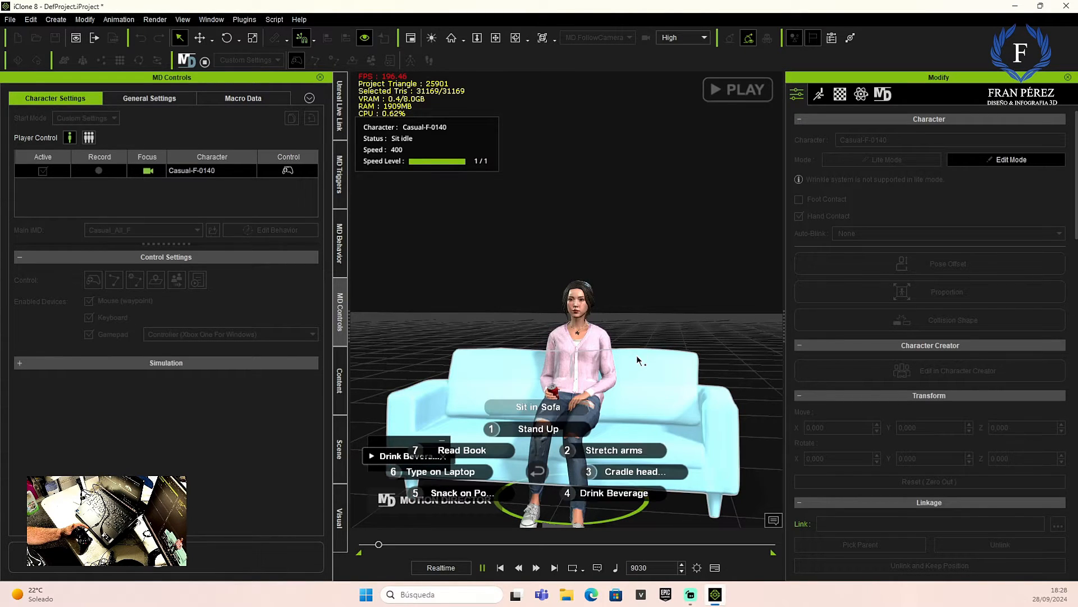
pyautogui.click(480, 449)
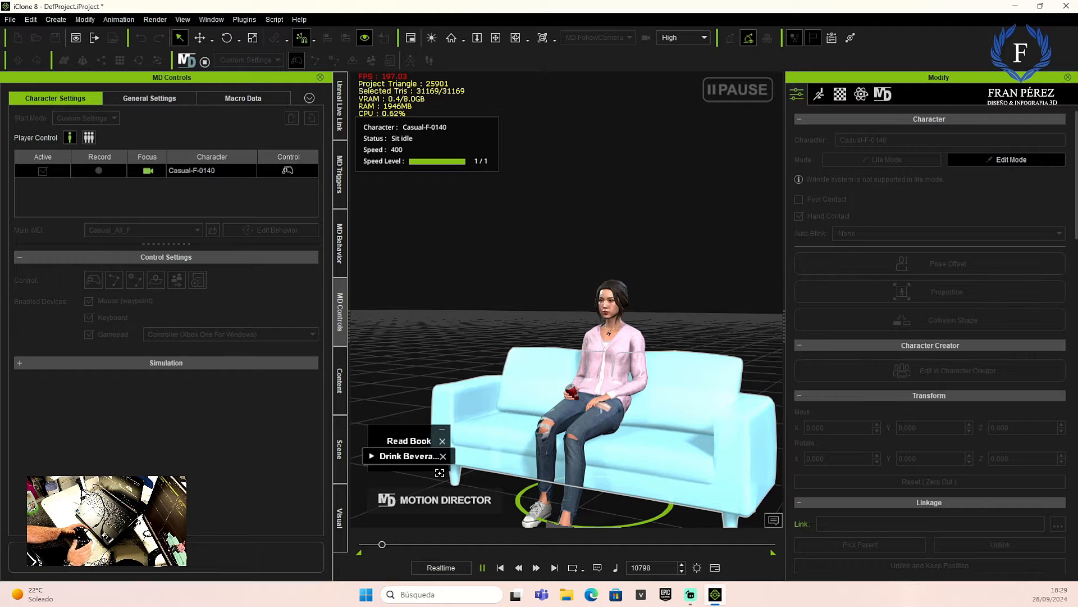
pyautogui.click(443, 456)
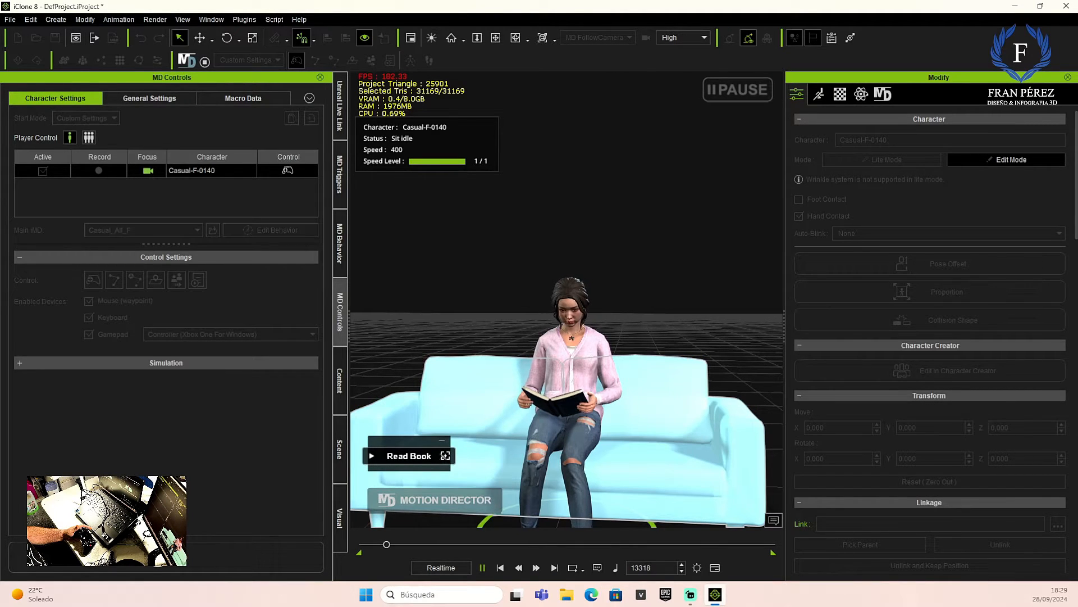
pyautogui.click(444, 457)
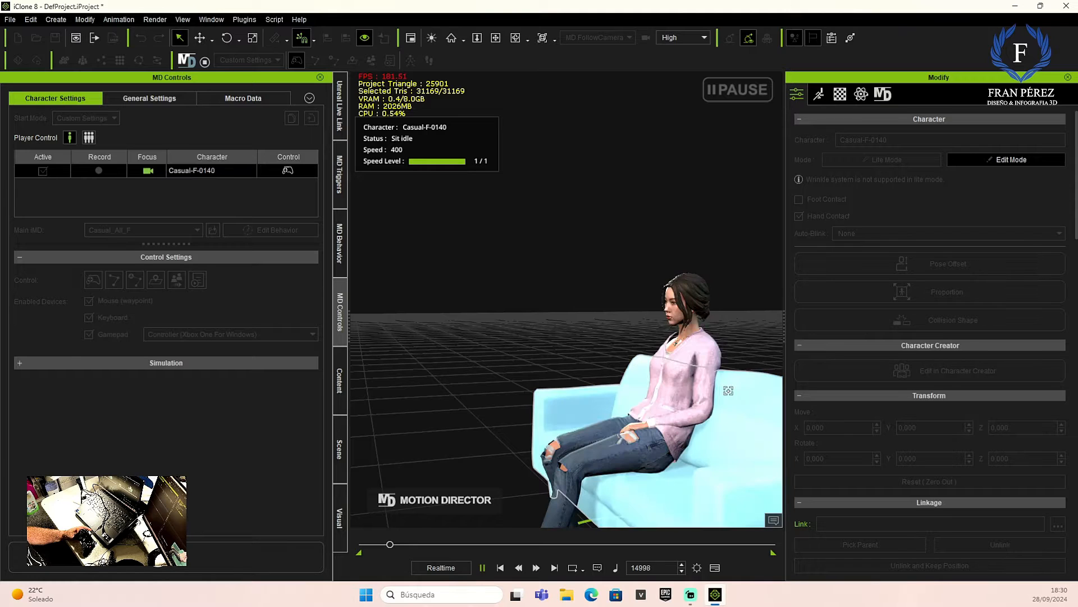
# Trigger the character's Phone action while she sits on the sofa
pyautogui.click(691, 360)
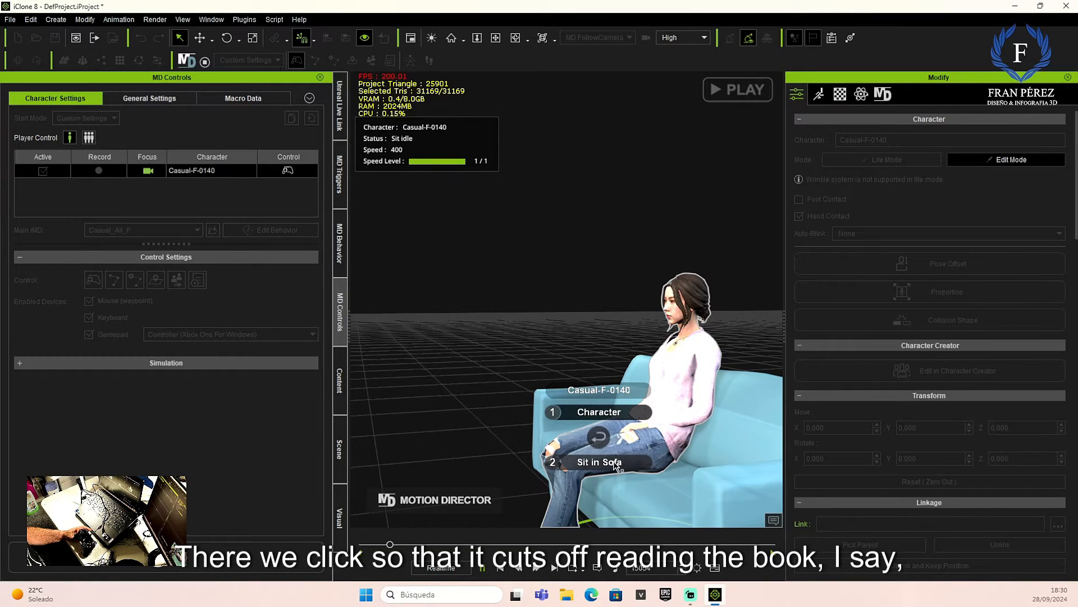
pyautogui.click(617, 412)
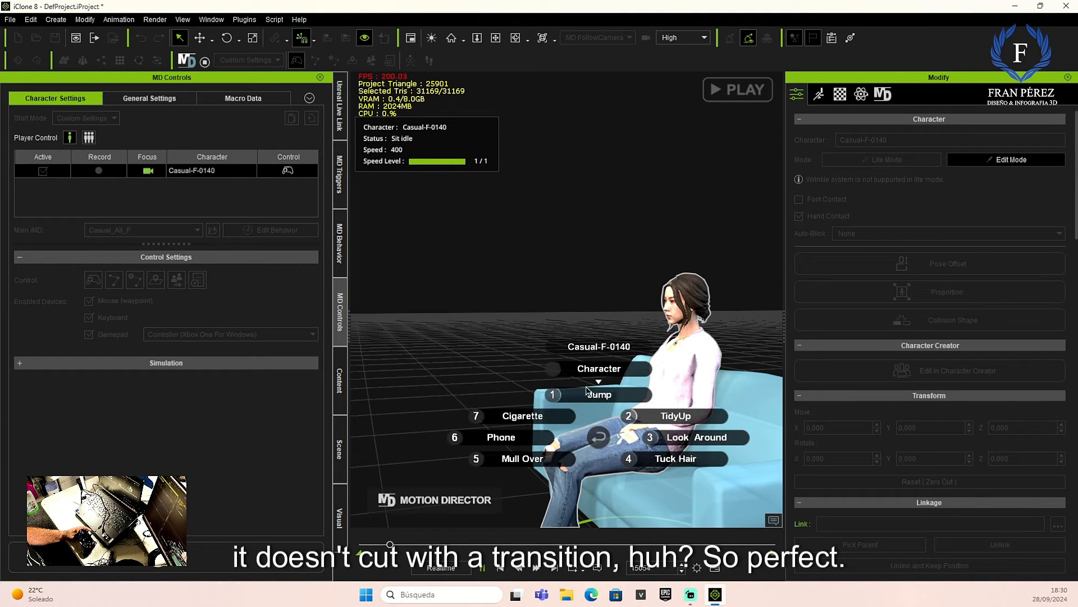
pyautogui.click(497, 440)
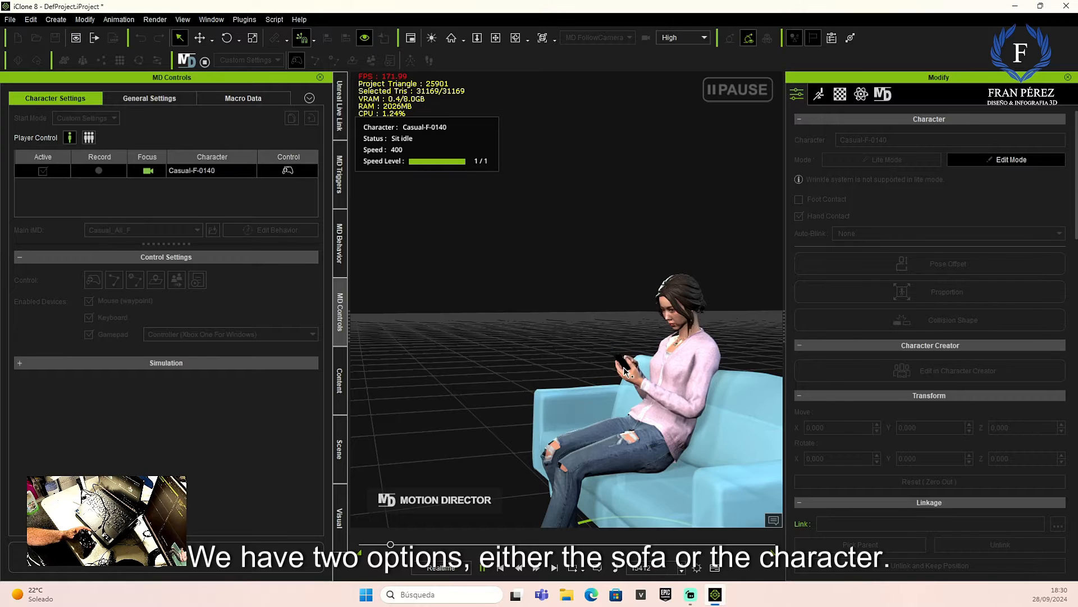
# Make the character perform the sofa's Stand Up action, and end the Motion Director simulation
pyautogui.click(724, 399)
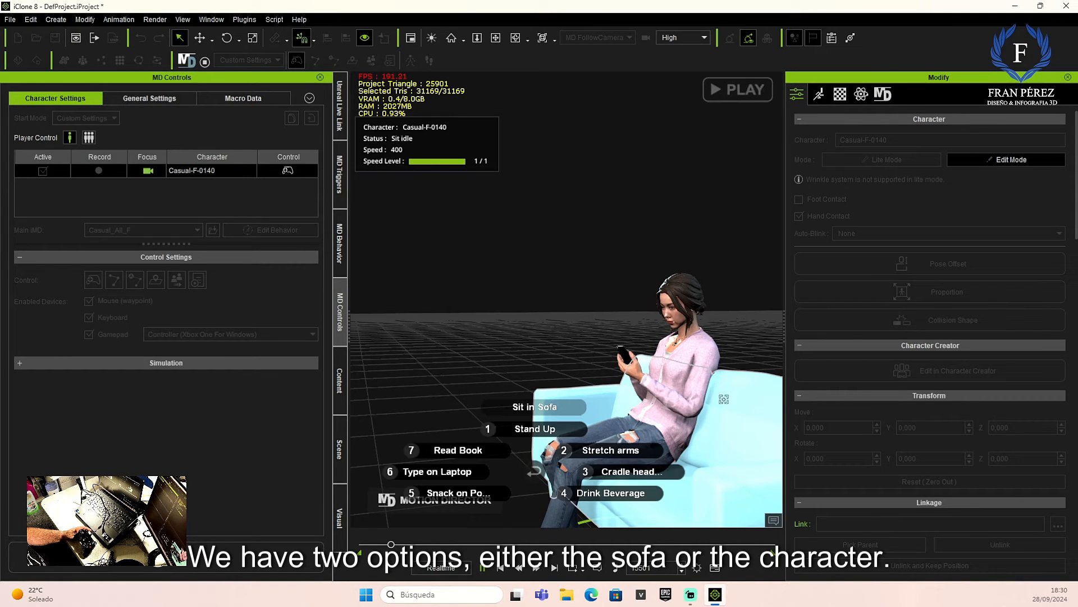
pyautogui.click(508, 429)
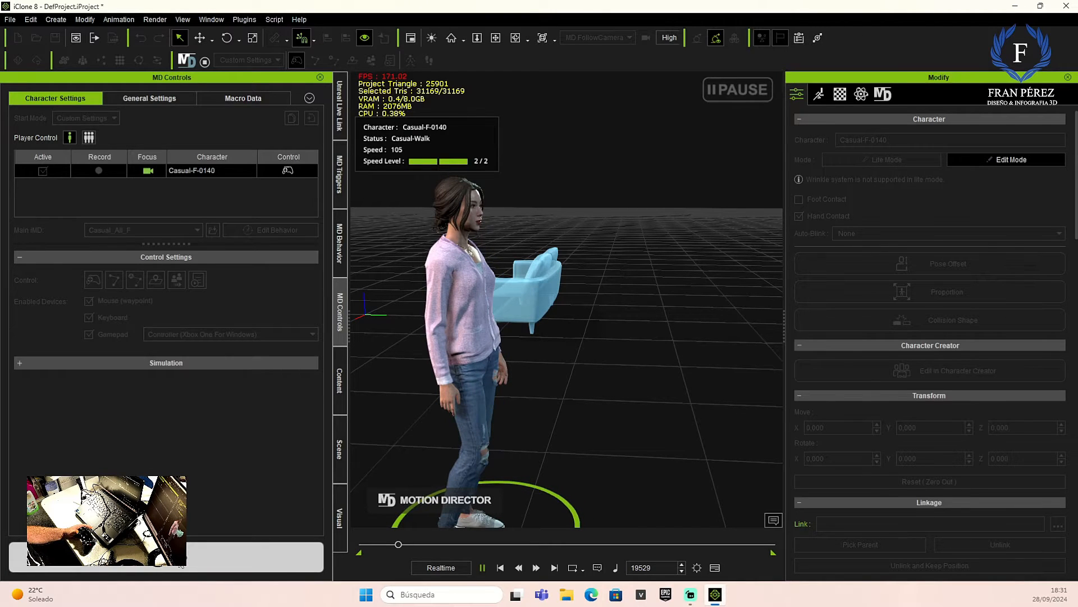
pyautogui.press('Escape')
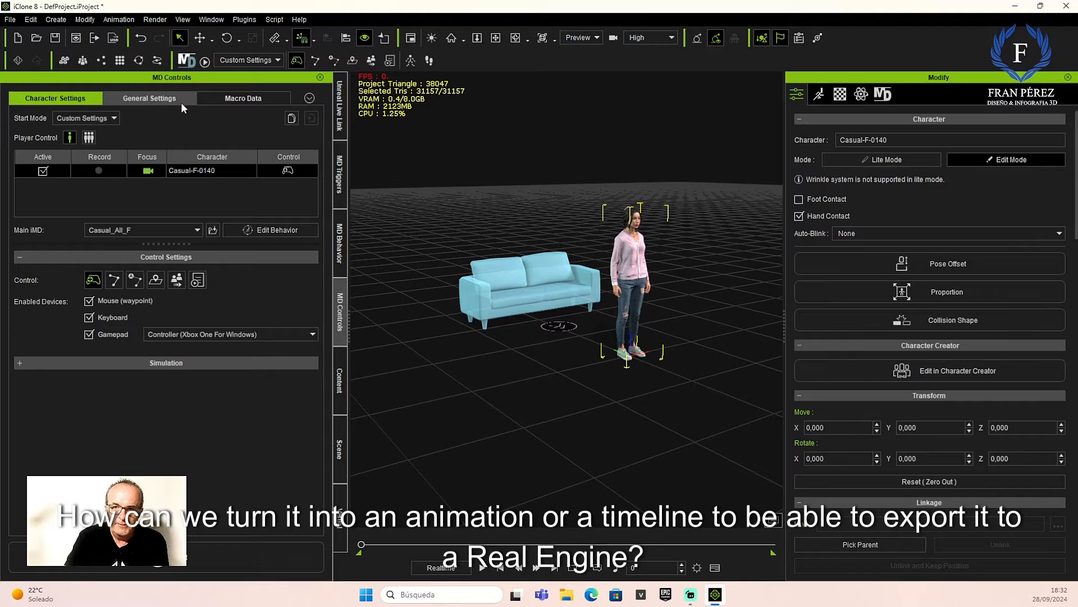
# Try to preview the Casual-F-0140_PlayerControl macro recording, dismissing the compatibility message
pyautogui.click(236, 101)
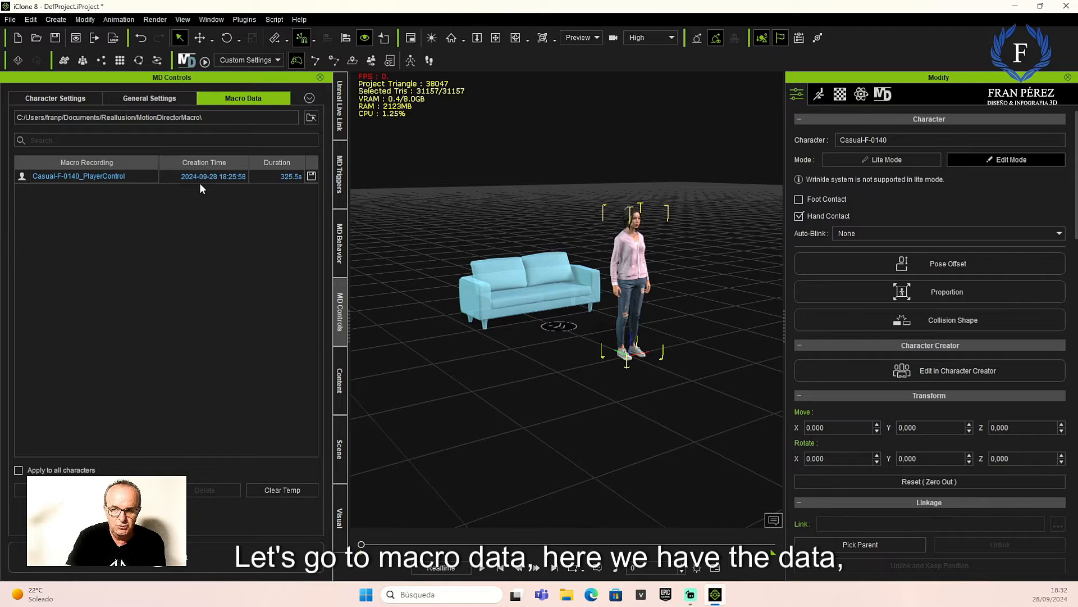
pyautogui.click(122, 175)
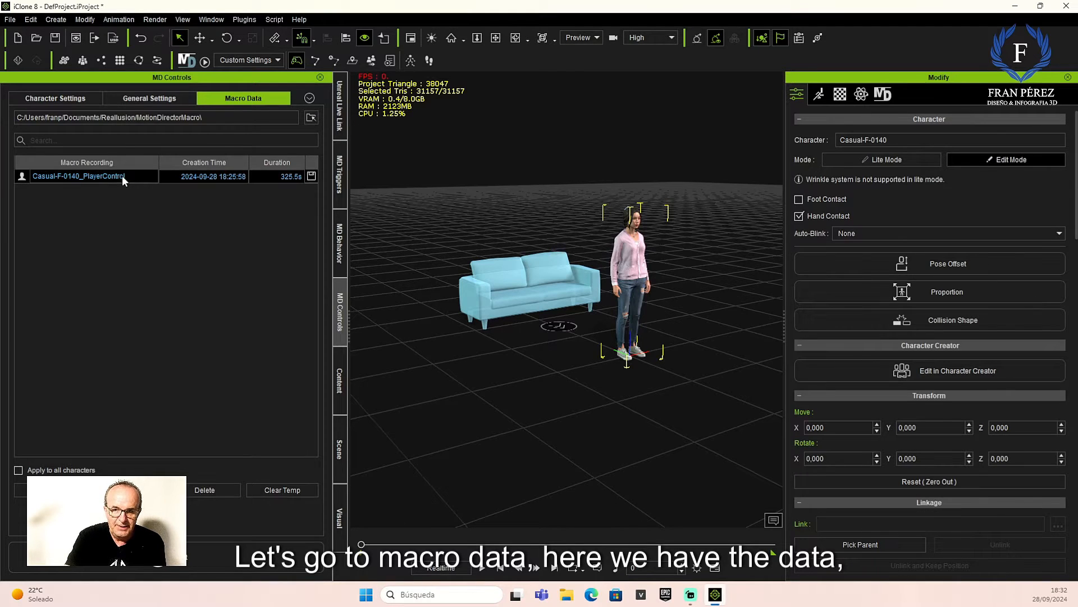
pyautogui.click(56, 490)
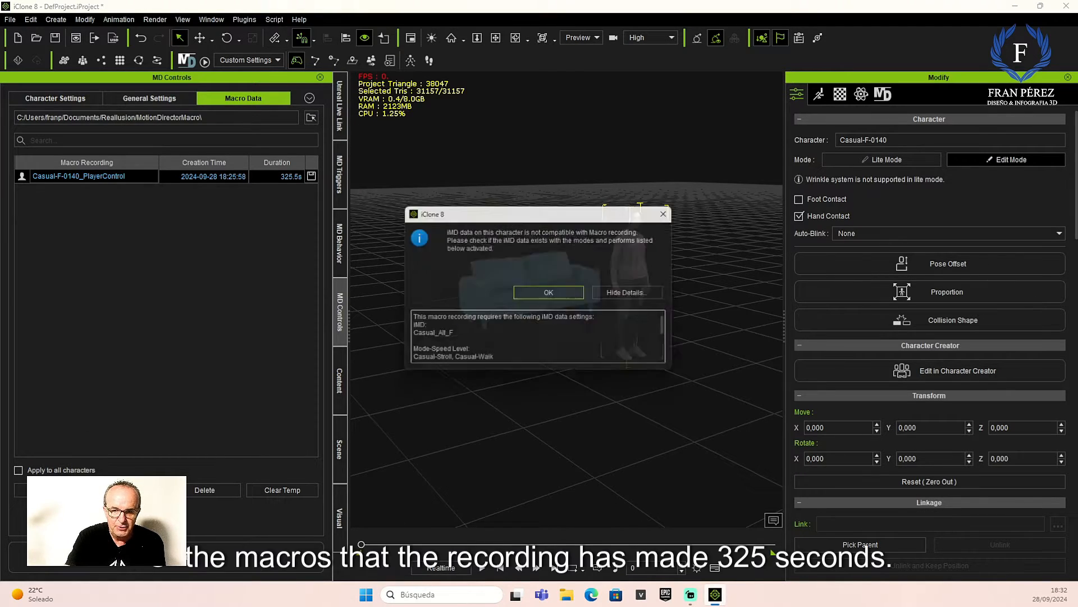
pyautogui.click(561, 292)
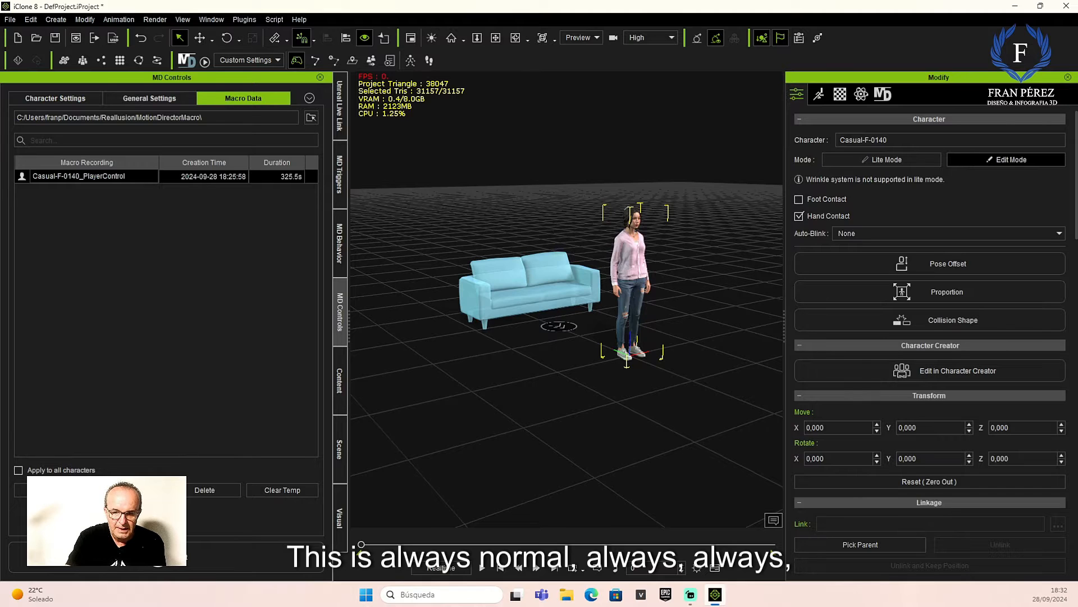
pyautogui.click(73, 491)
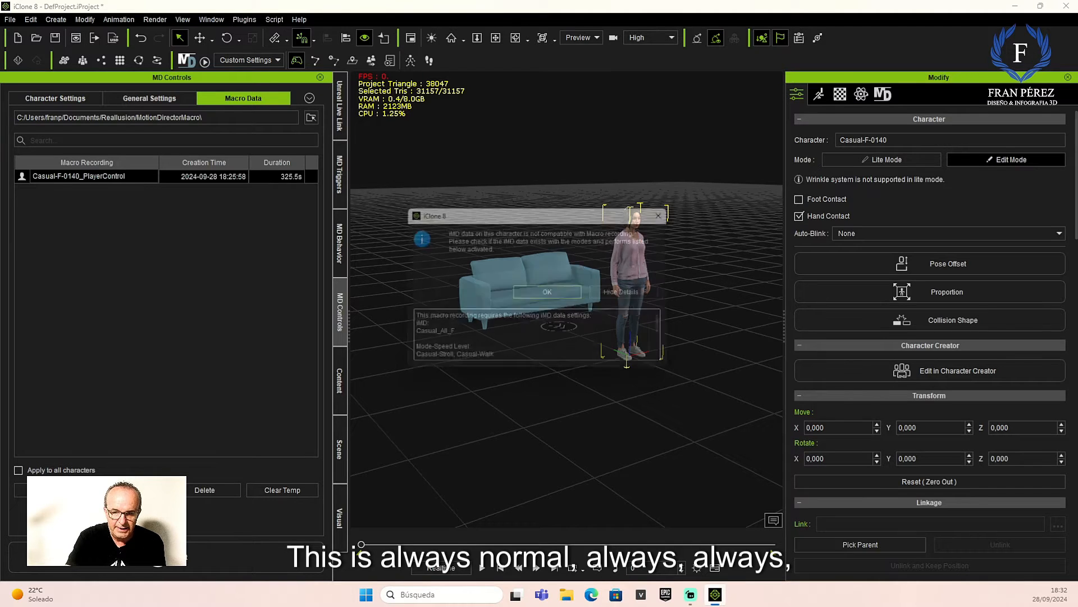
pyautogui.click(562, 292)
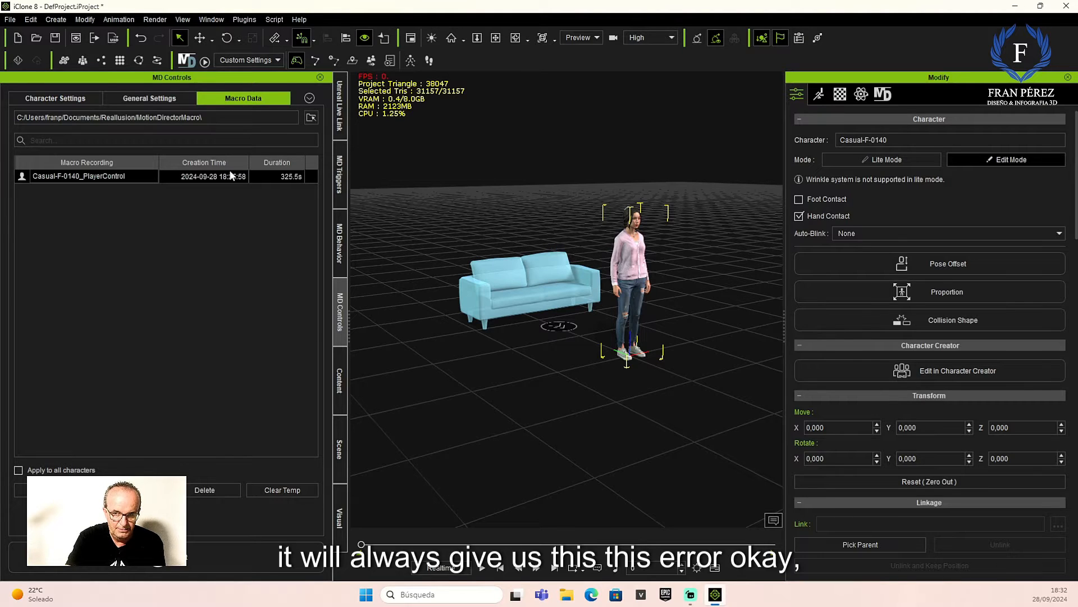
# Enable applying macro data to all characters, and try the Casual-F-0140_PlayerControl preview with no character selected
pyautogui.click(18, 470)
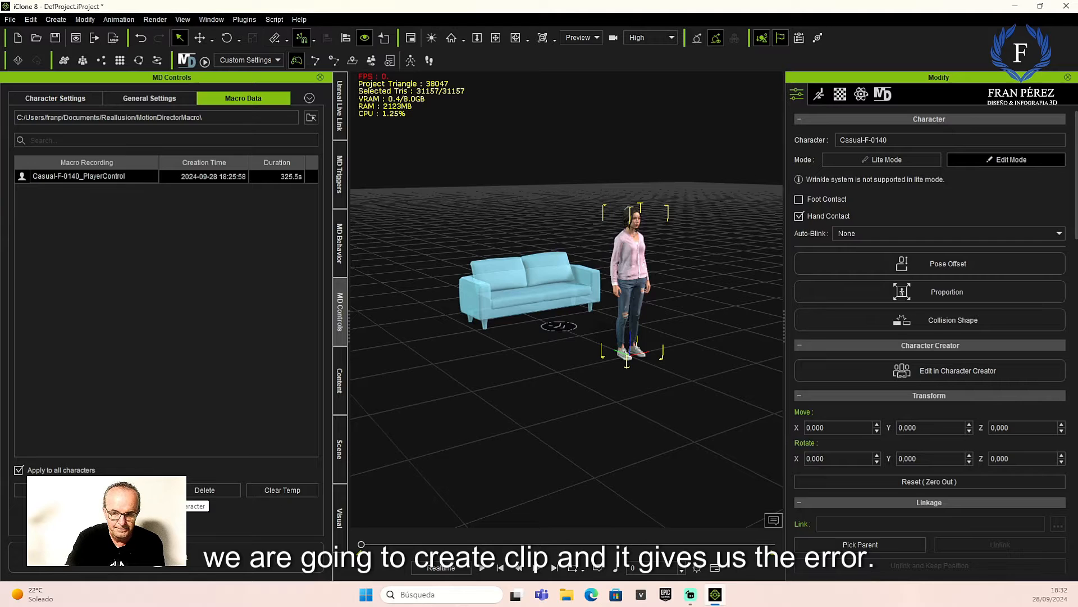
pyautogui.click(478, 398)
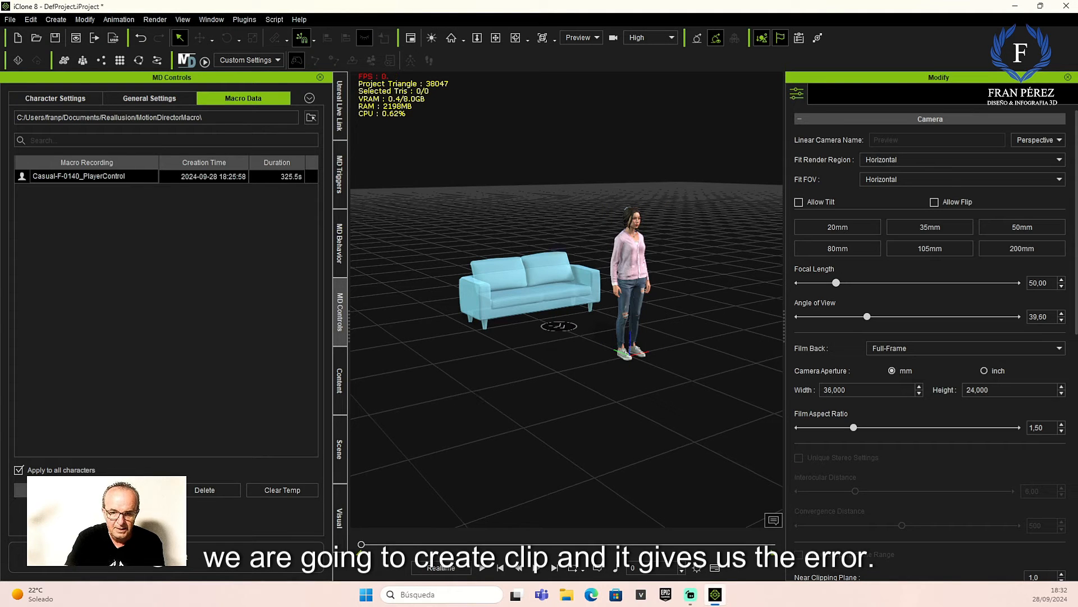
pyautogui.click(50, 490)
pyautogui.click(559, 298)
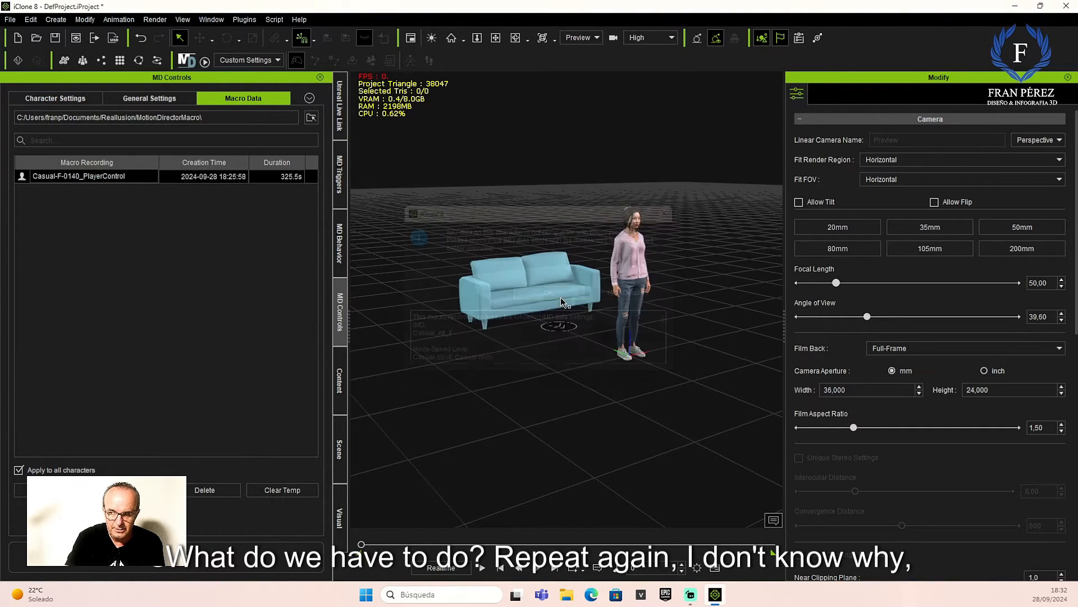
# Turn on Foot Contact for Casual-F-0140 and retry the macro recording preview
pyautogui.click(637, 276)
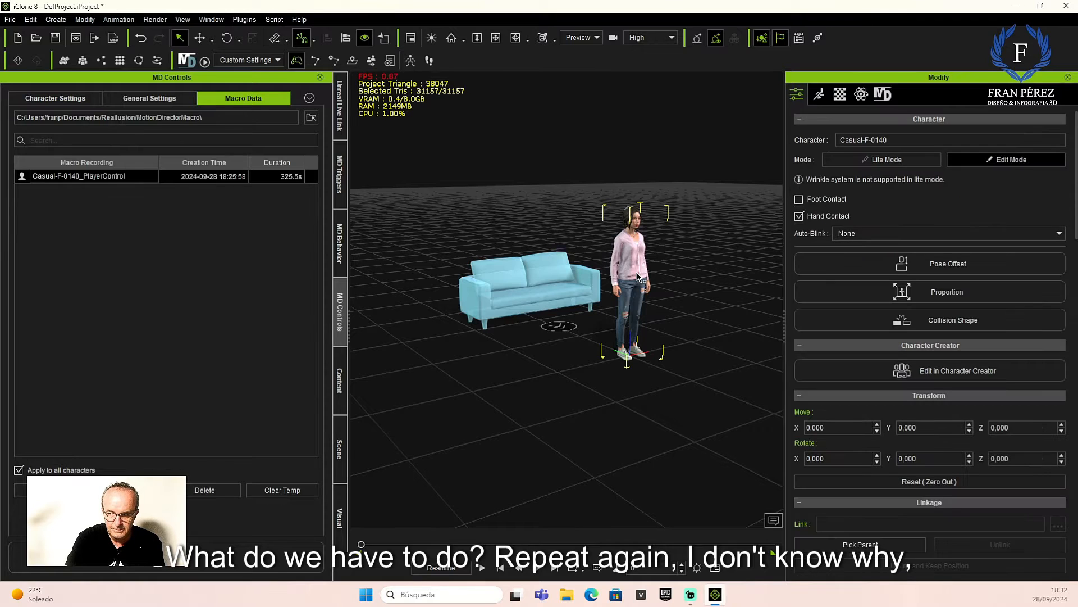
pyautogui.click(799, 200)
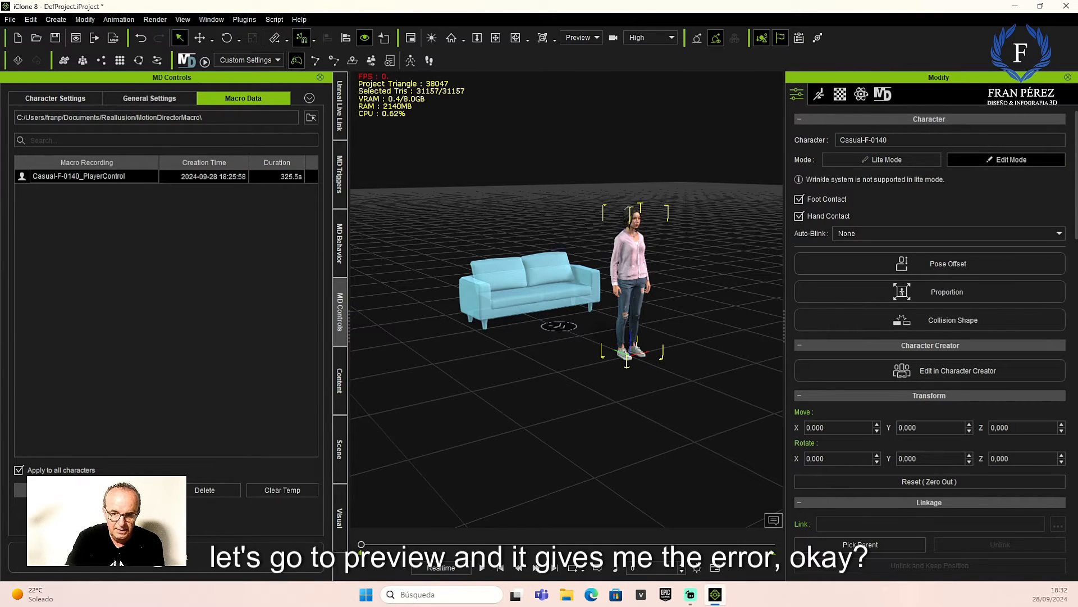
pyautogui.click(50, 490)
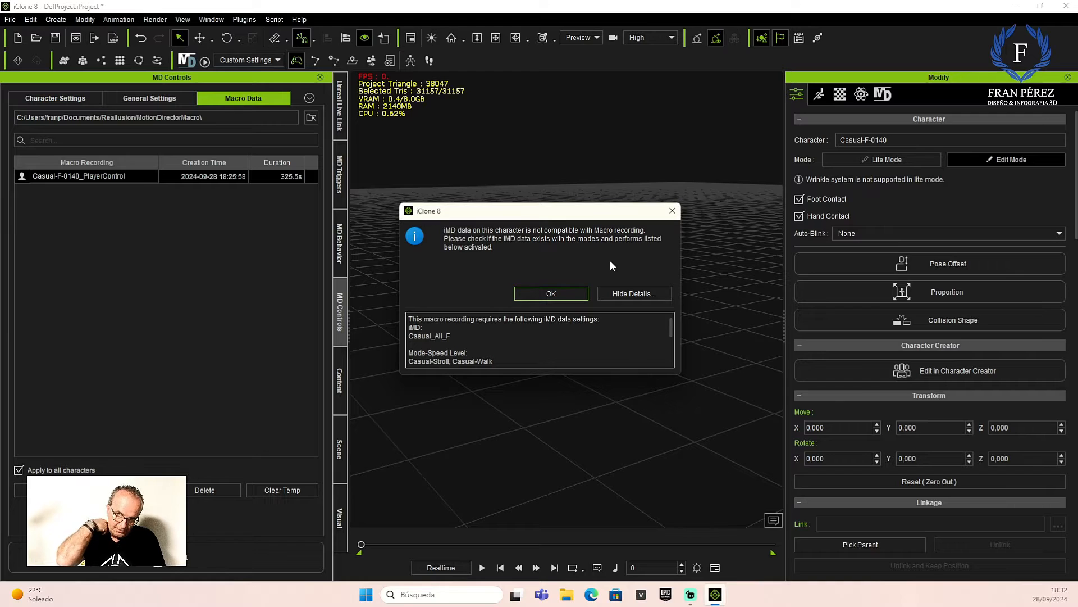
pyautogui.click(564, 291)
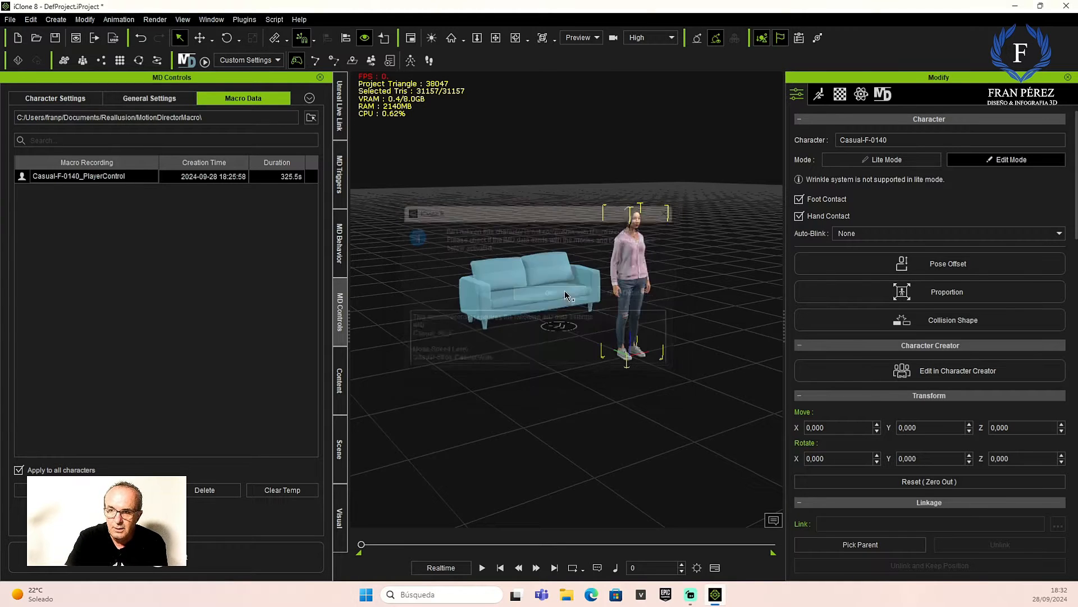
# Start a new Motion Director simulation for Casual-F-0140 and accept disabling its foot contact
pyautogui.click(77, 94)
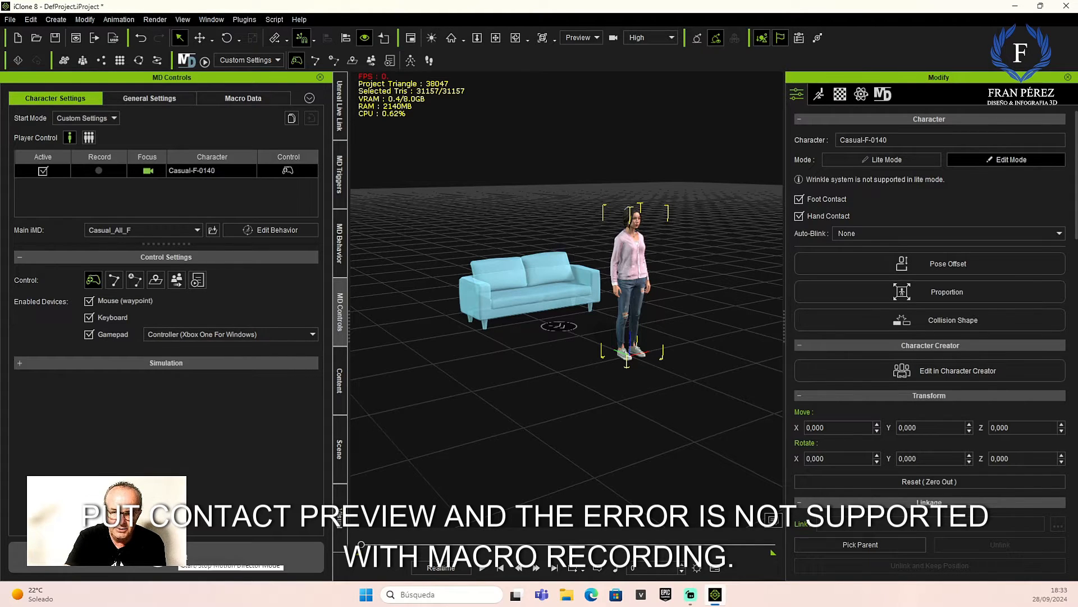
pyautogui.click(169, 556)
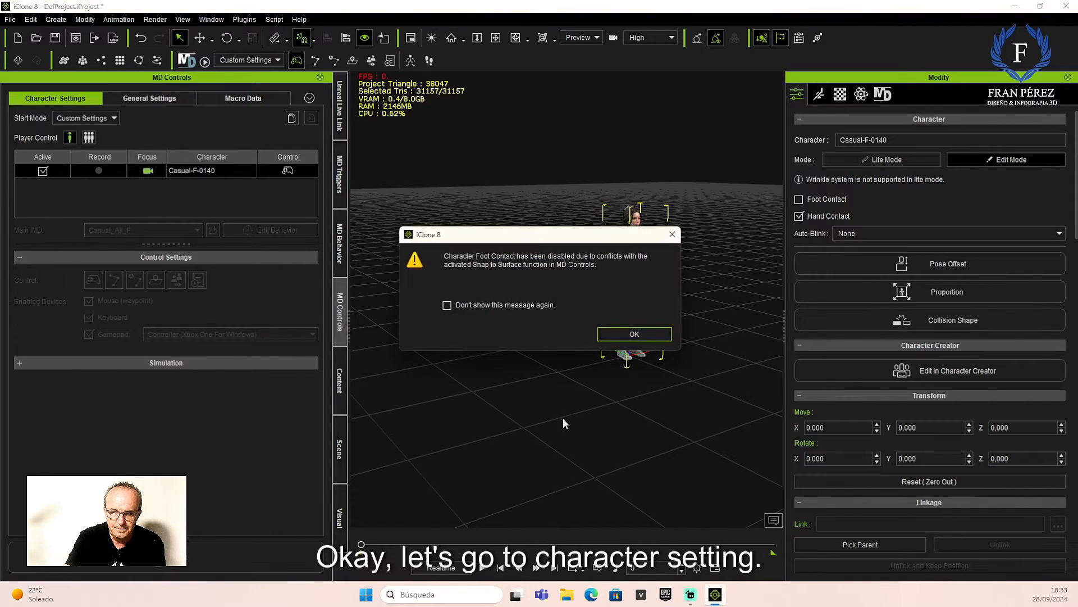
pyautogui.click(642, 332)
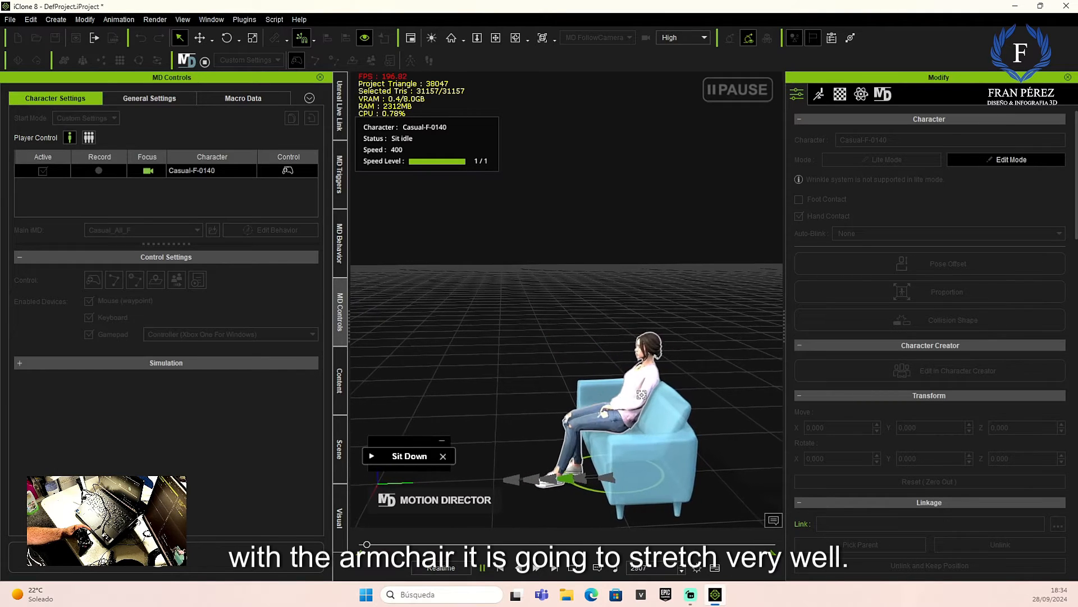
# Trigger the sofa's Stretch arms action for the seated character, followed by its Cradle head action
pyautogui.moveTo(608, 407); pyautogui.dragTo(667, 404, button='right')
pyautogui.click(667, 404)
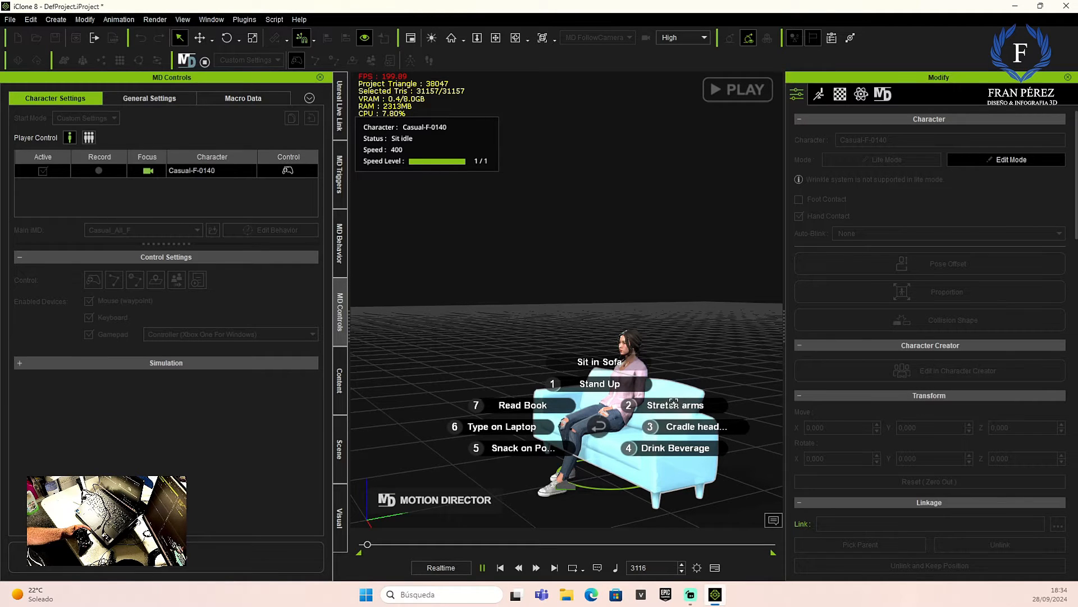
pyautogui.click(670, 406)
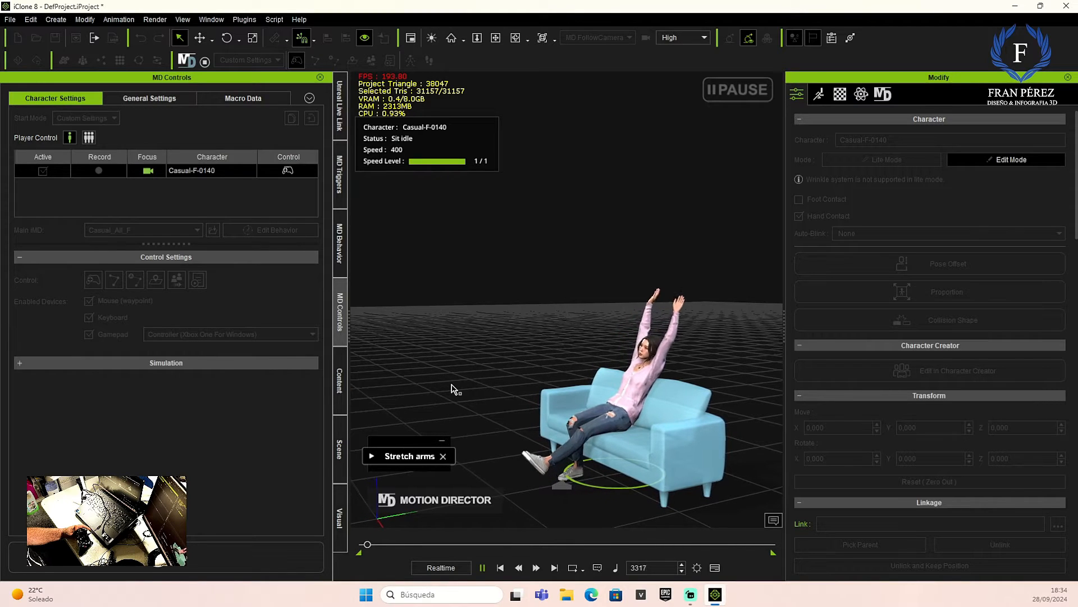
pyautogui.click(672, 405)
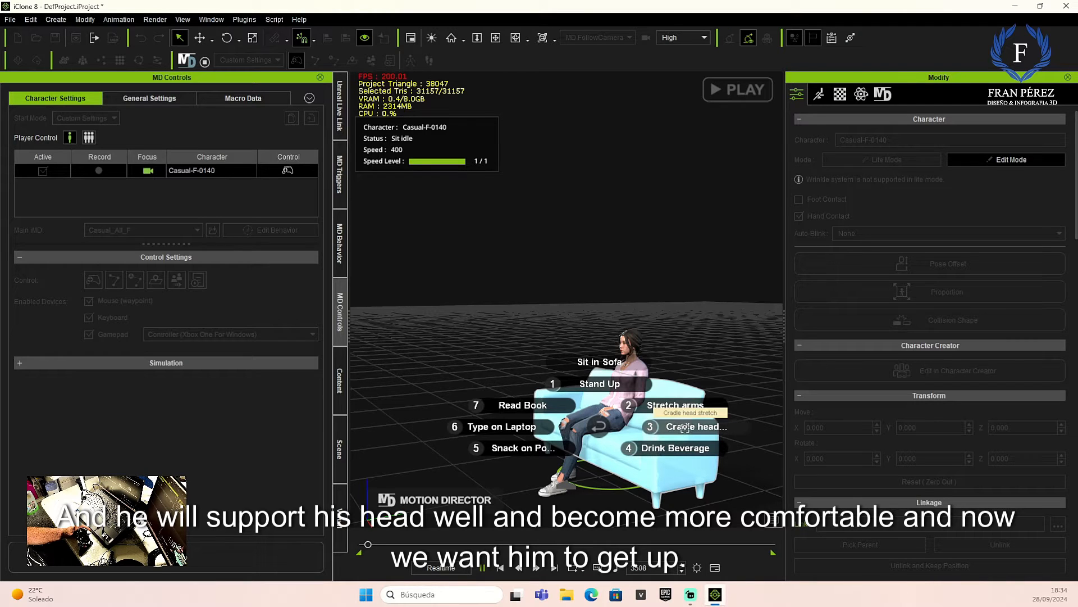
pyautogui.click(685, 428)
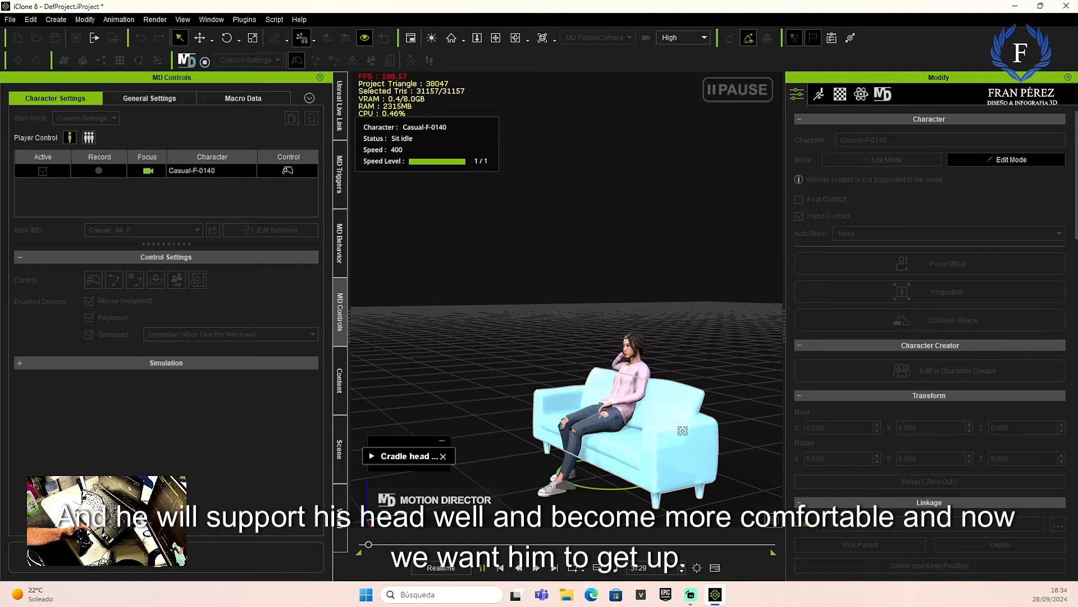
# Queue the sofa's Stand Up action, cancel the ongoing Cradle head action, and stop the Motion Director simulation
pyautogui.click(665, 398)
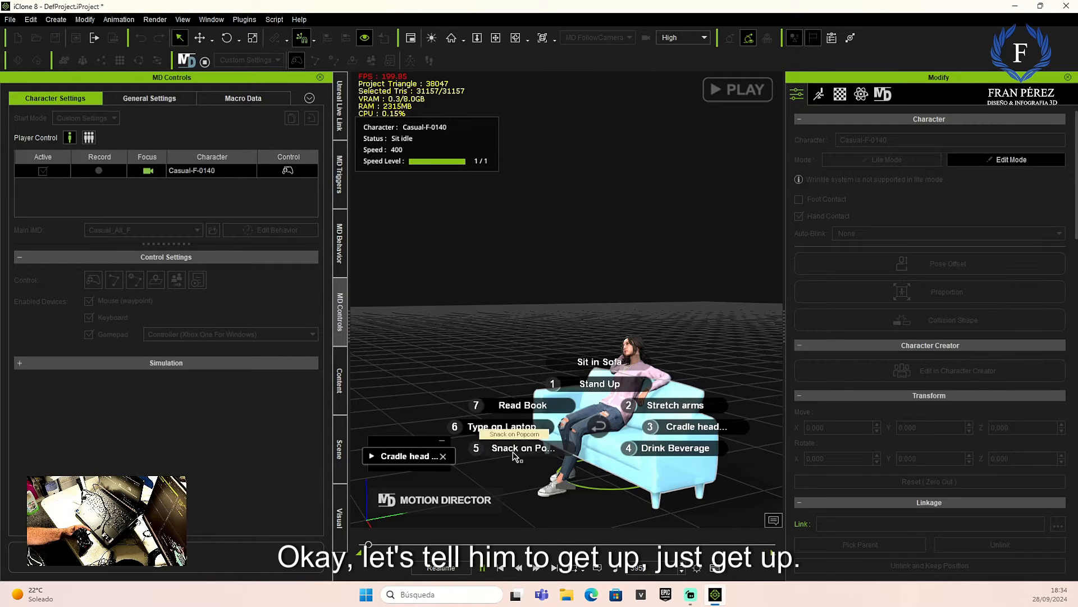
pyautogui.click(593, 384)
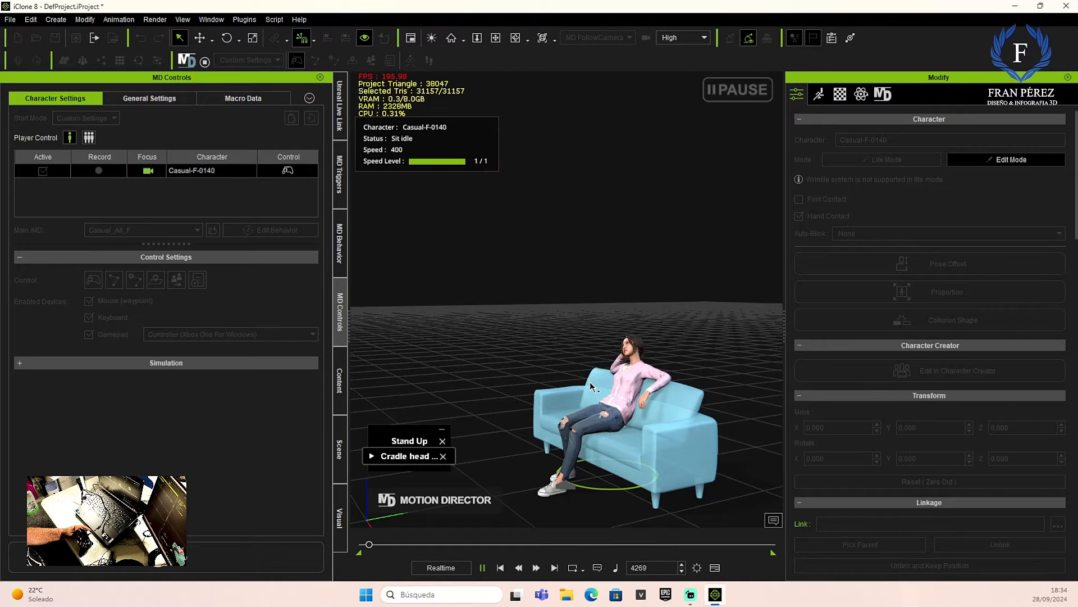
pyautogui.click(444, 456)
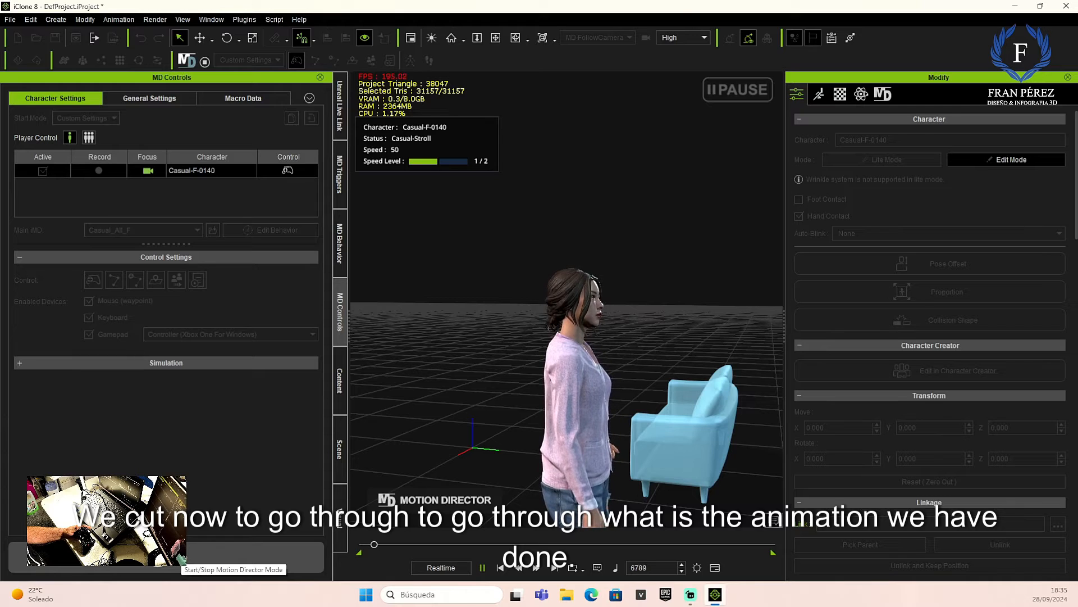
pyautogui.click(180, 553)
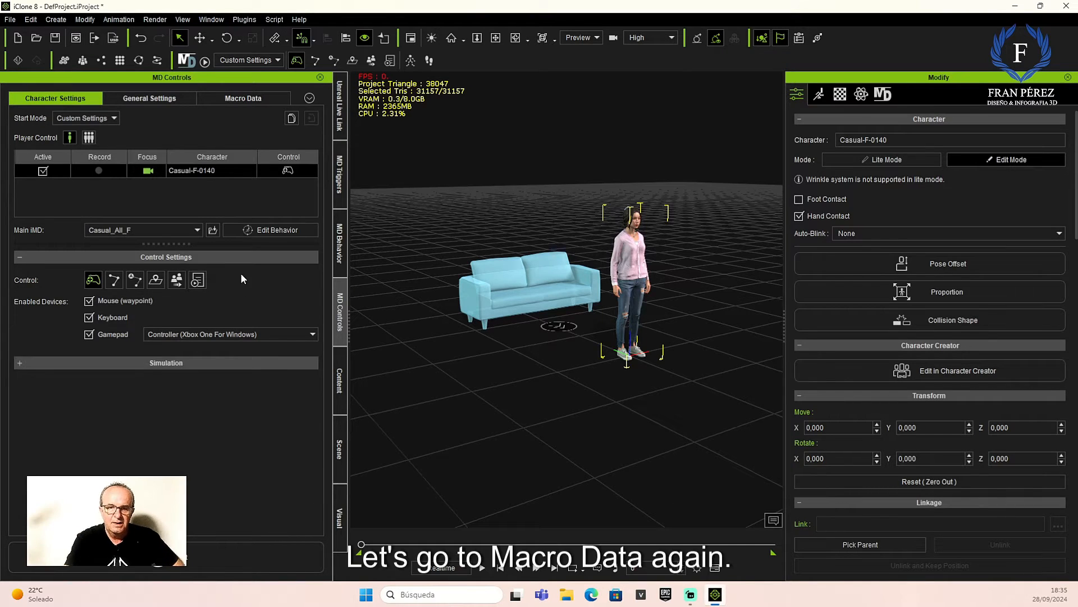
# Select the Casual-F-0140_PlayerControl_0 macro recording, preview it with the character framed on the sofa, and stop the playback
pyautogui.click(235, 97)
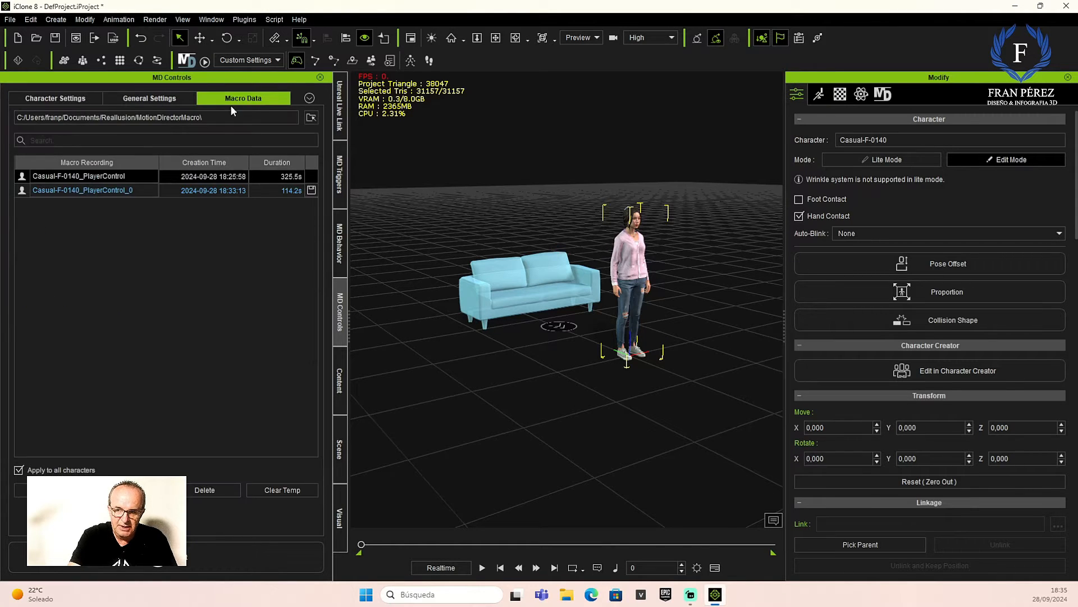
pyautogui.click(84, 190)
pyautogui.click(160, 556)
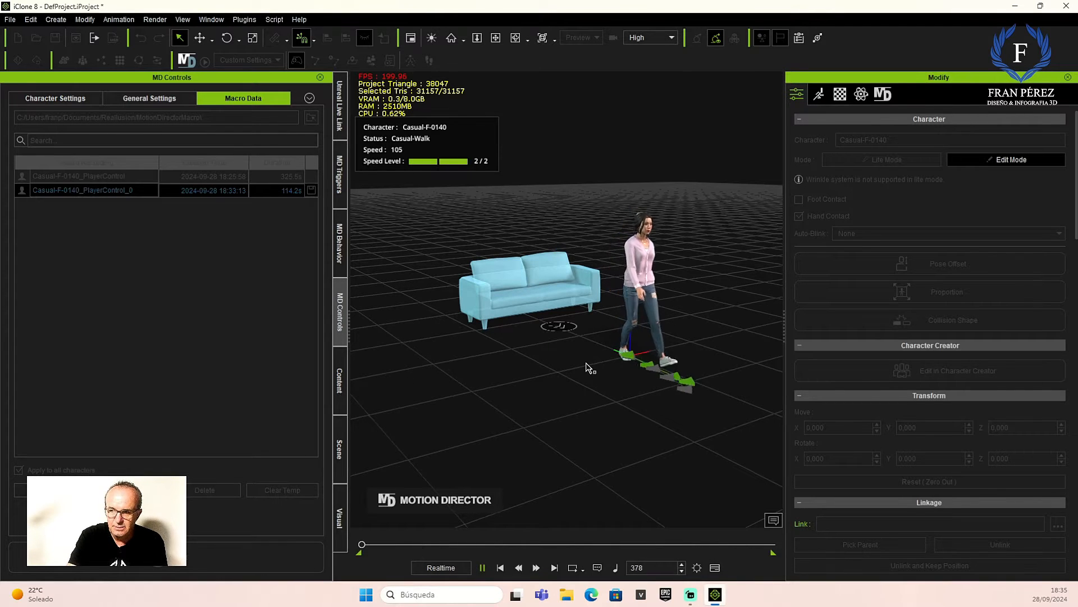
pyautogui.click(495, 38)
pyautogui.moveTo(587, 212); pyautogui.dragTo(531, 294)
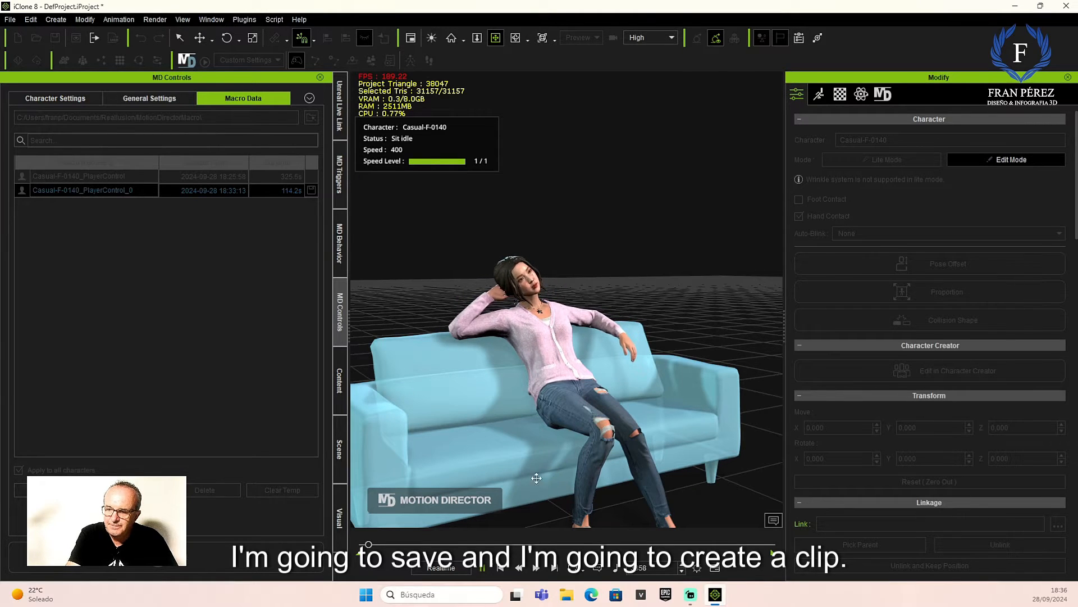
pyautogui.click(483, 568)
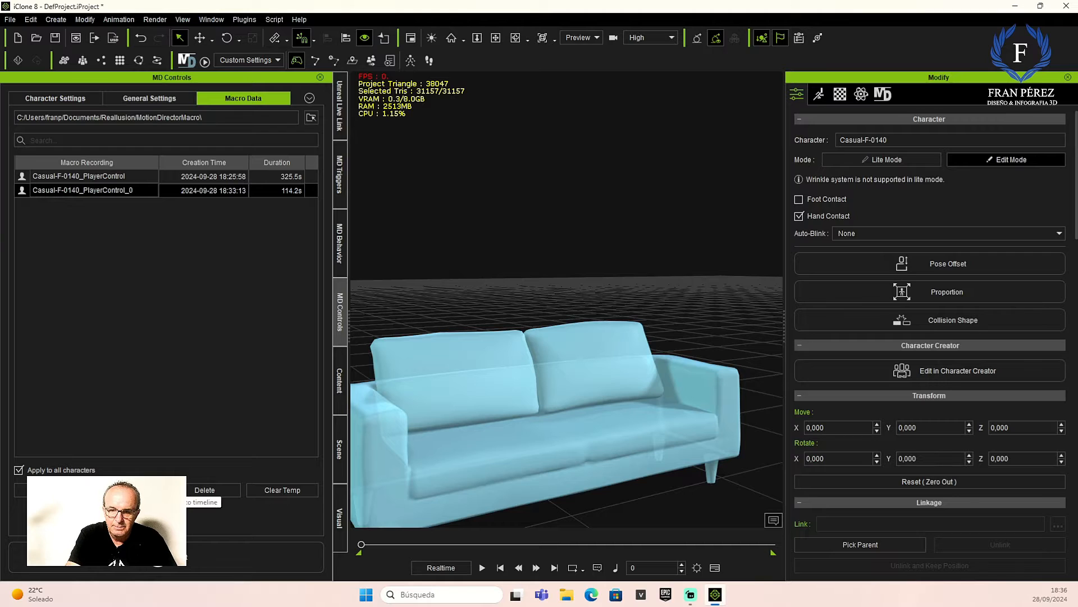
# Create a motion clip on the timeline from the Casual-F-0140_PlayerControl_0 macro recording
pyautogui.click(127, 488)
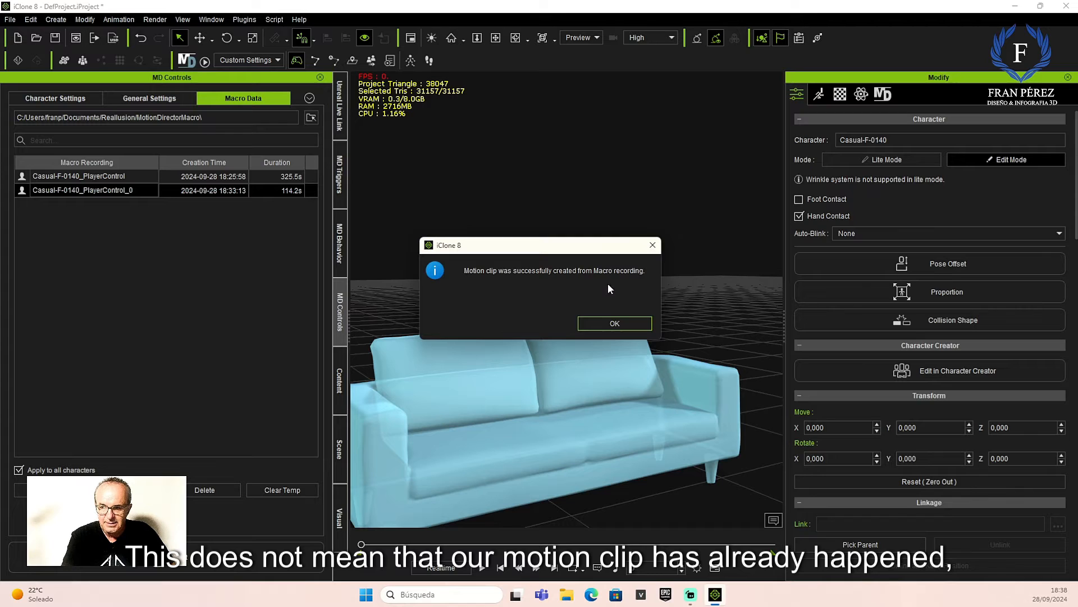
# Close the clip creation message, open the timeline, and bring the character and its motion clip track into view
pyautogui.click(618, 323)
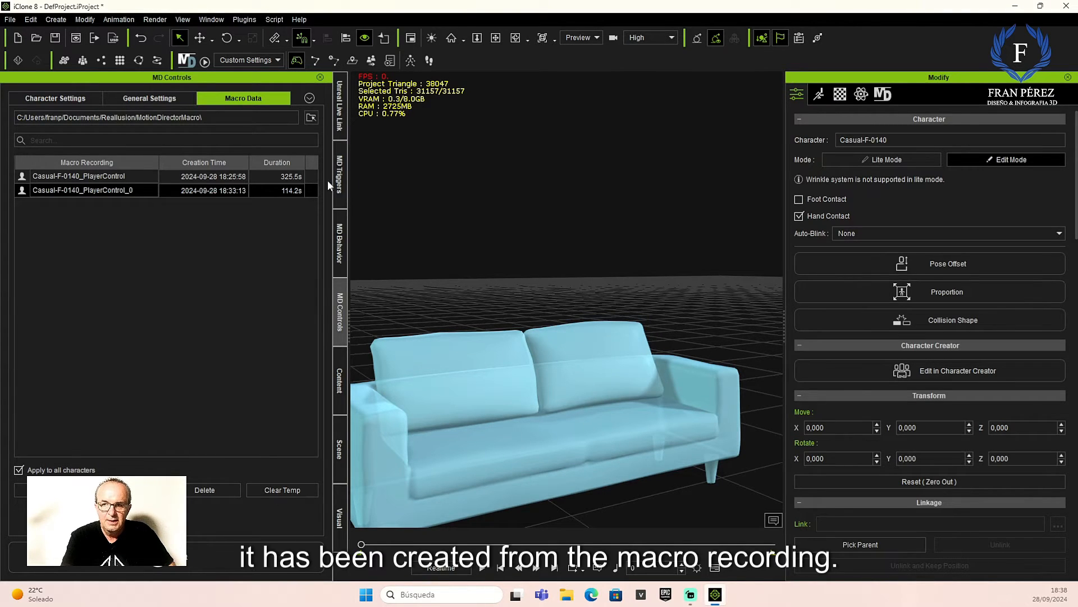
pyautogui.click(715, 569)
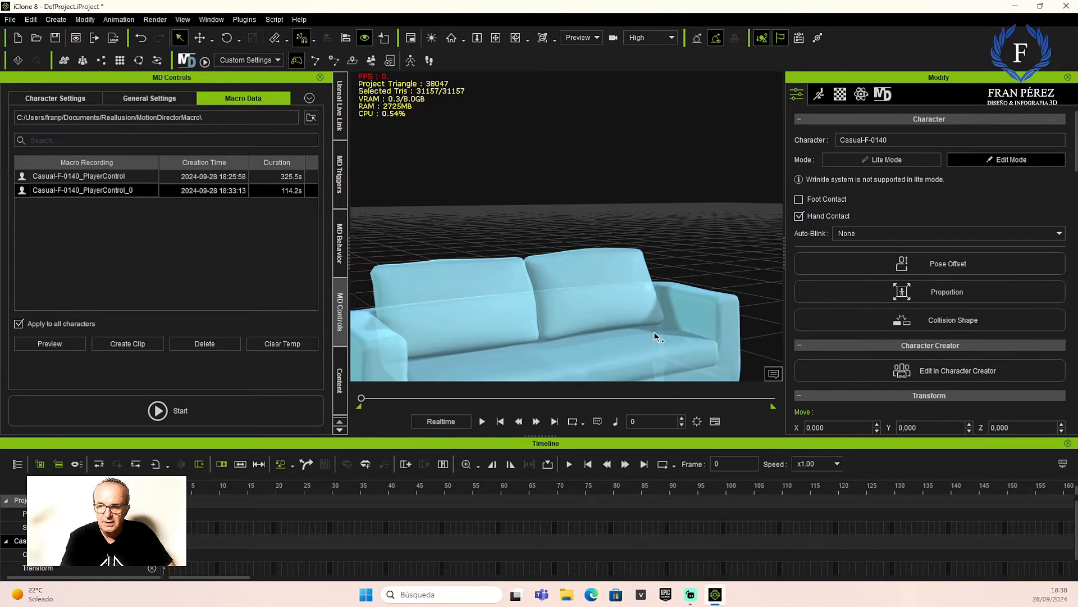
pyautogui.scroll(-5, 654, 336)
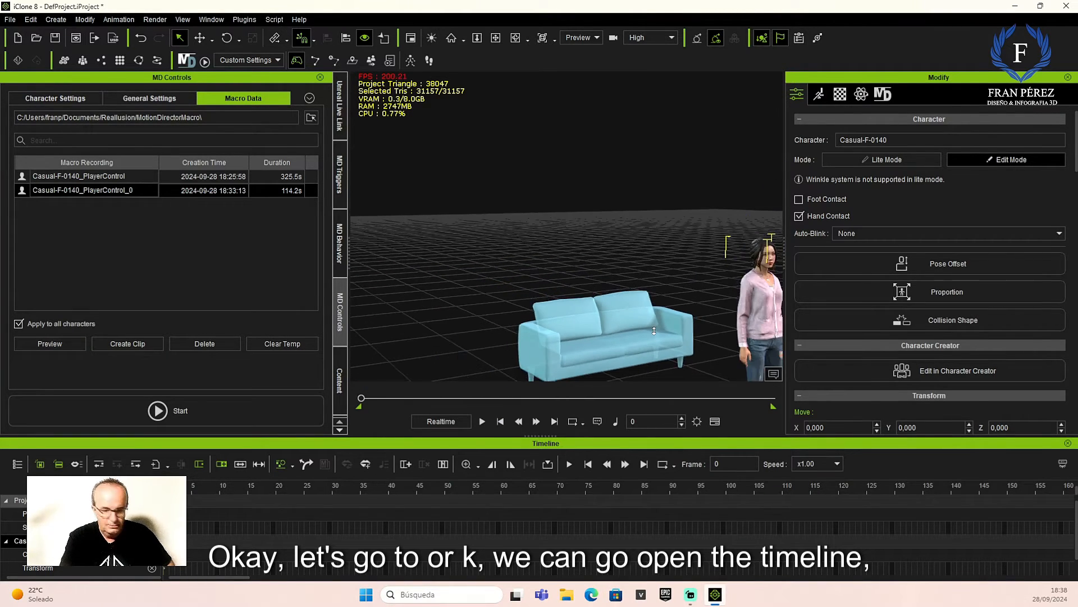
pyautogui.click(496, 38)
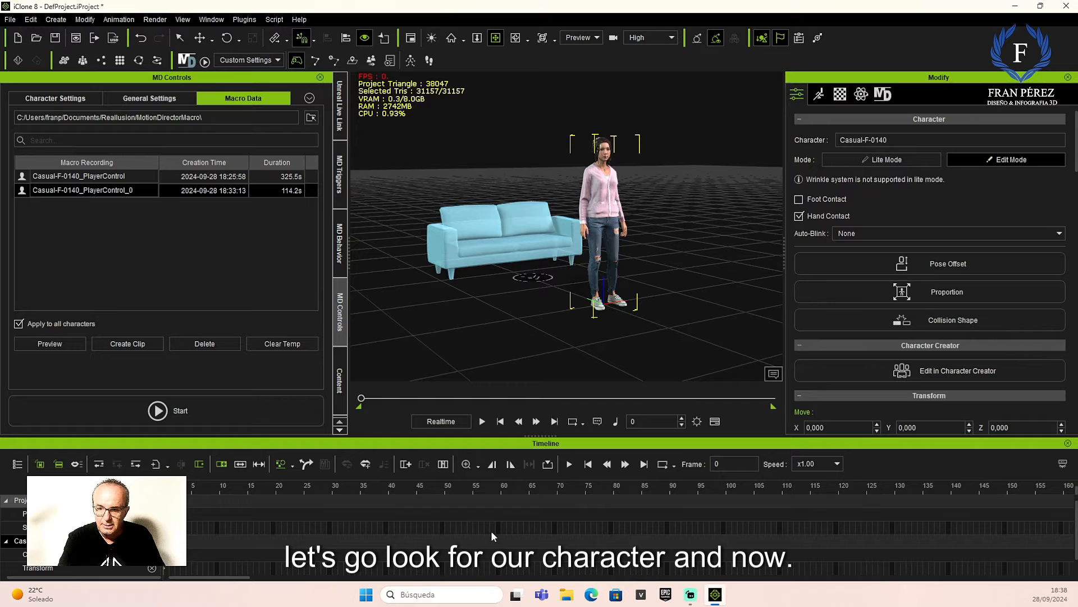
pyautogui.scroll(-1, 387, 553)
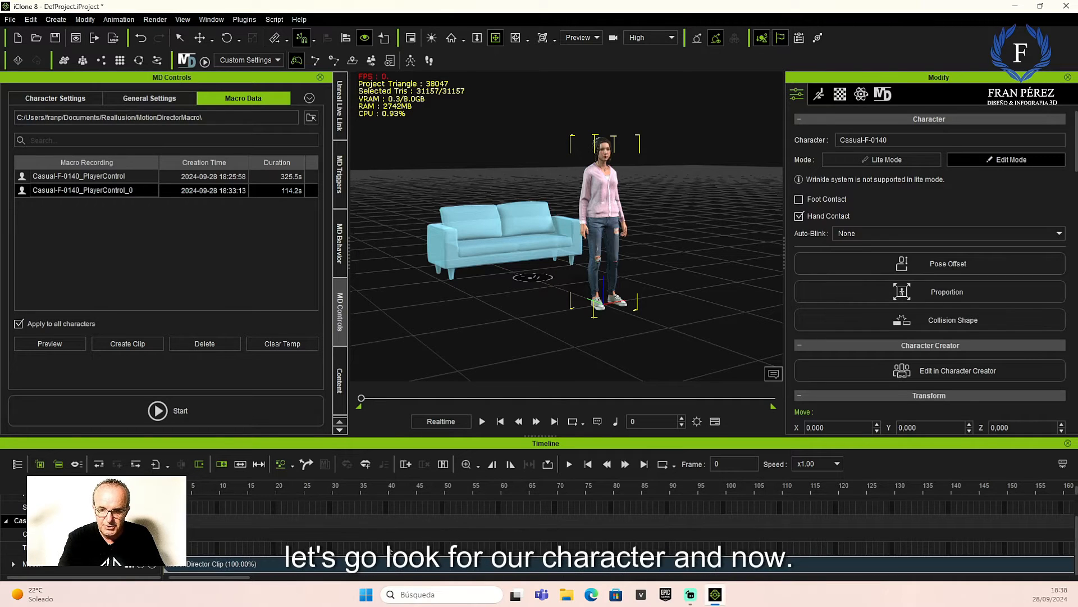
# Fit the whole timeline to the window and scrub the motion clip to frame 1756, near the project's end
pyautogui.click(366, 564)
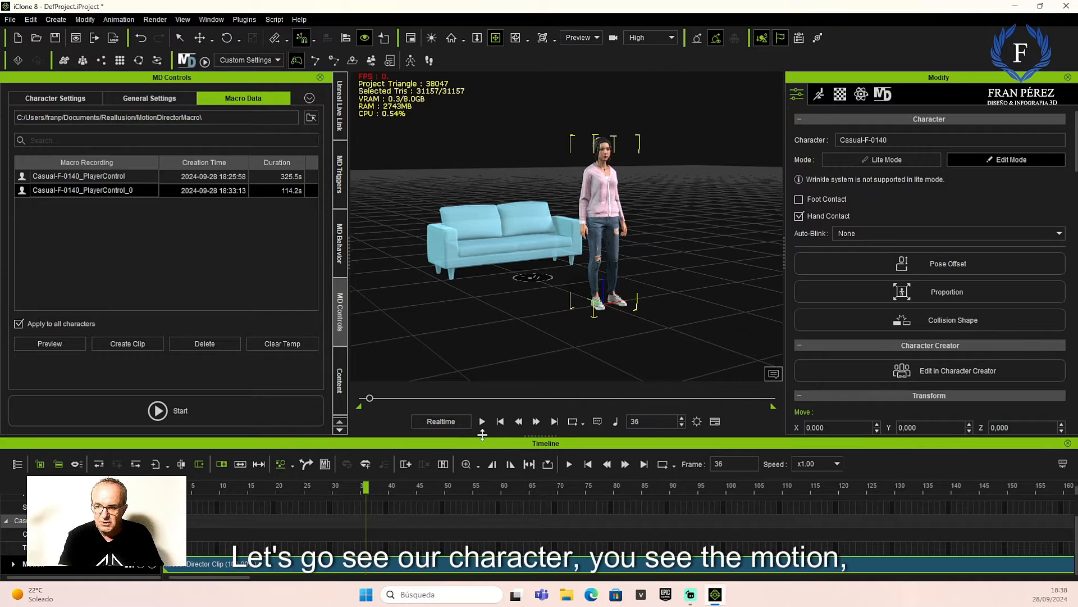
pyautogui.click(478, 465)
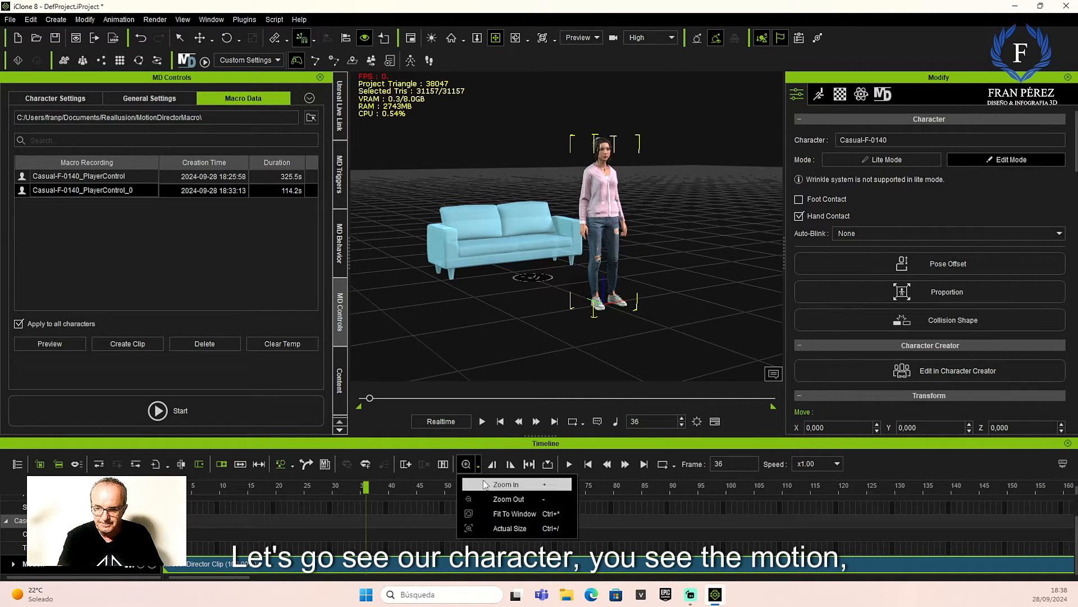
pyautogui.click(507, 512)
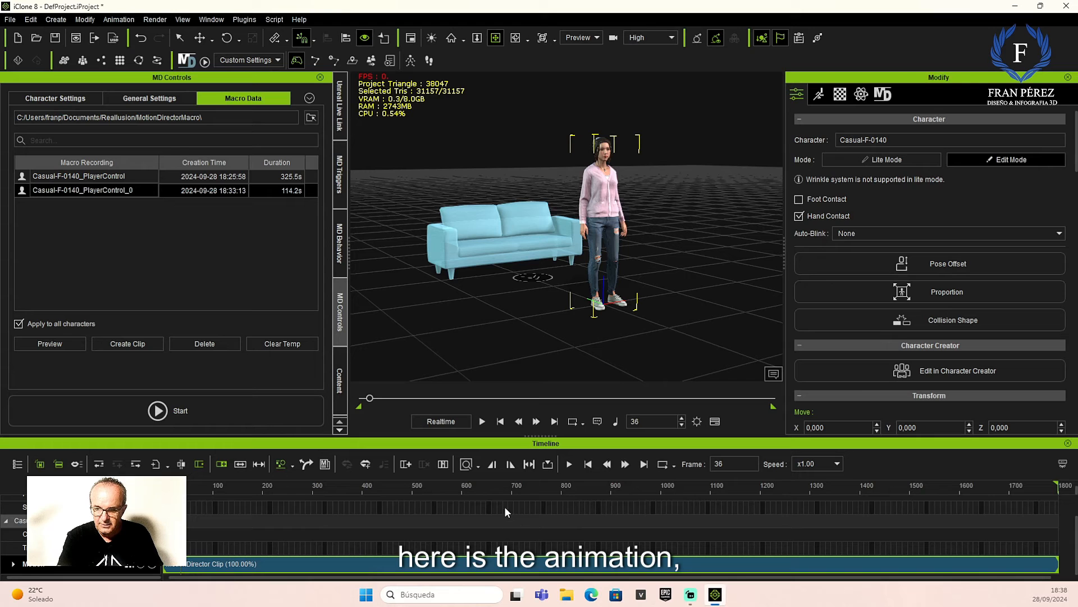
pyautogui.click(1020, 489)
pyautogui.moveTo(1020, 490)
pyautogui.mouseDown()
pyautogui.moveTo(426, 487)
pyautogui.moveTo(1037, 492)
pyautogui.mouseUp()
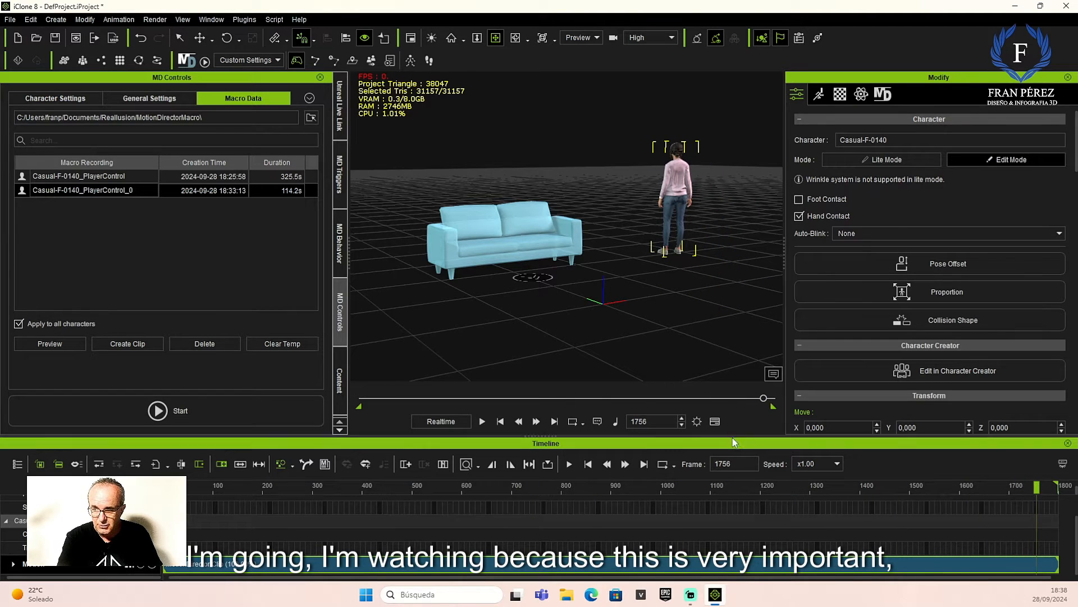
# Set the project's end frames to 5000 and its time unit to Time
pyautogui.click(697, 421)
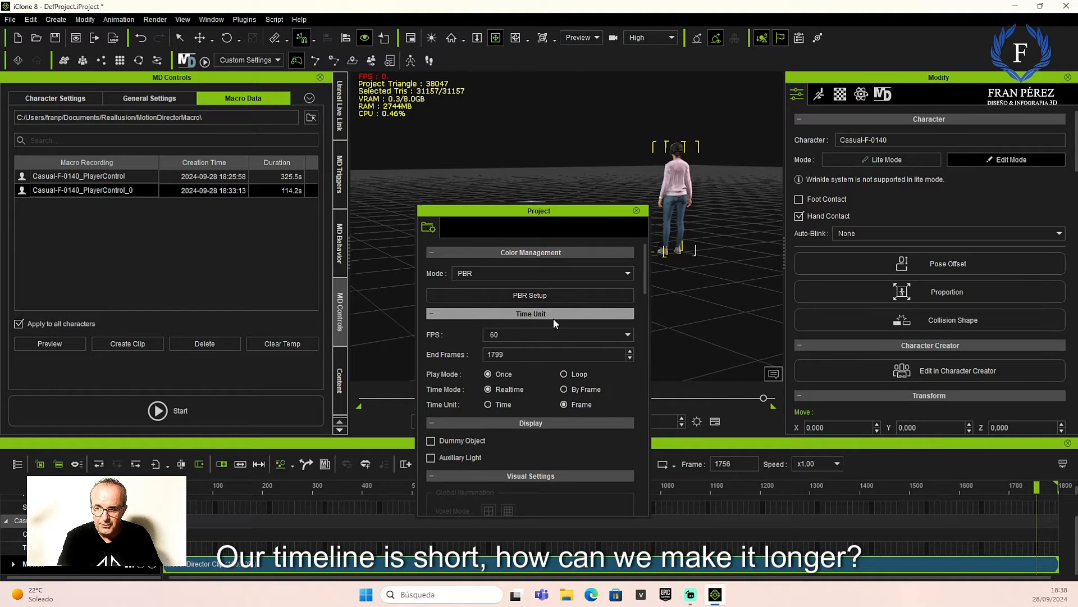
pyautogui.moveTo(512, 354); pyautogui.dragTo(470, 352)
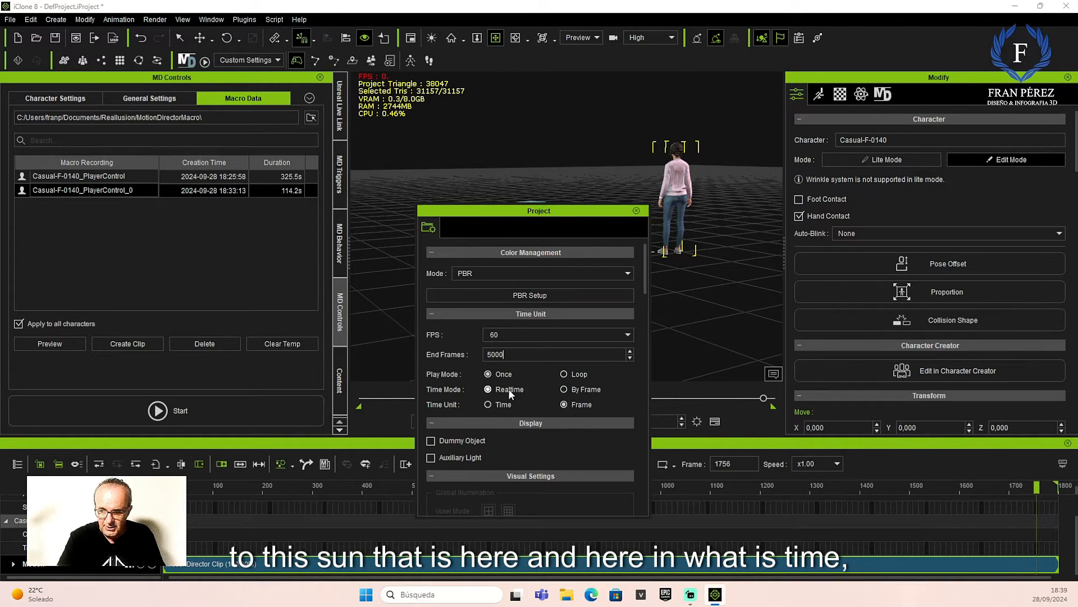
pyautogui.click(488, 404)
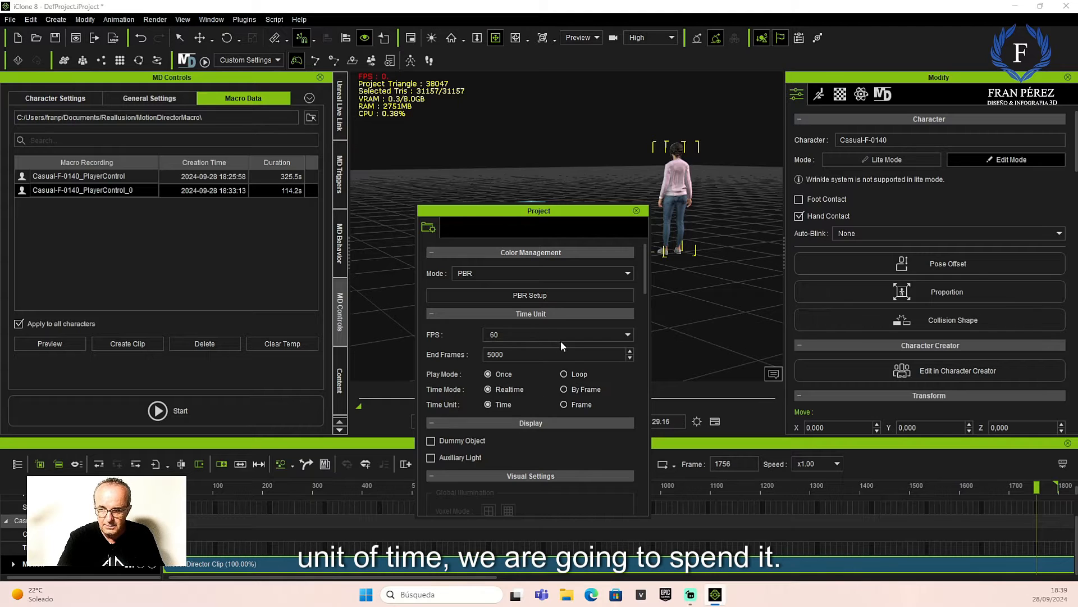
pyautogui.click(637, 210)
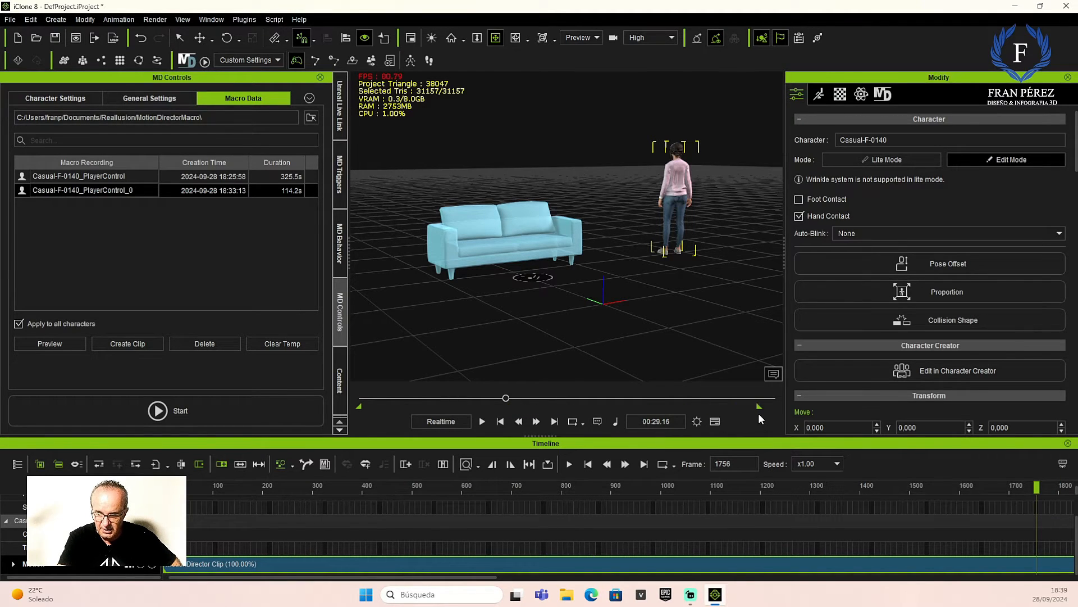
# Scrub the character's motion to frame 4938 and fit the extended timeline to the window
pyautogui.click(748, 398)
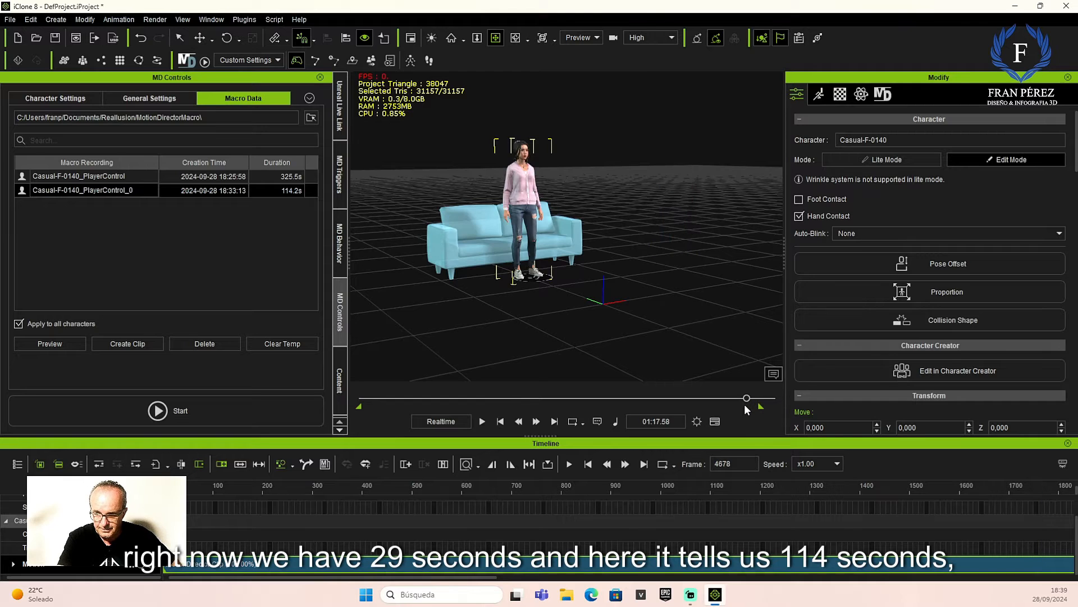
pyautogui.moveTo(746, 398)
pyautogui.mouseDown()
pyautogui.moveTo(712, 398)
pyautogui.moveTo(755, 398)
pyautogui.mouseUp()
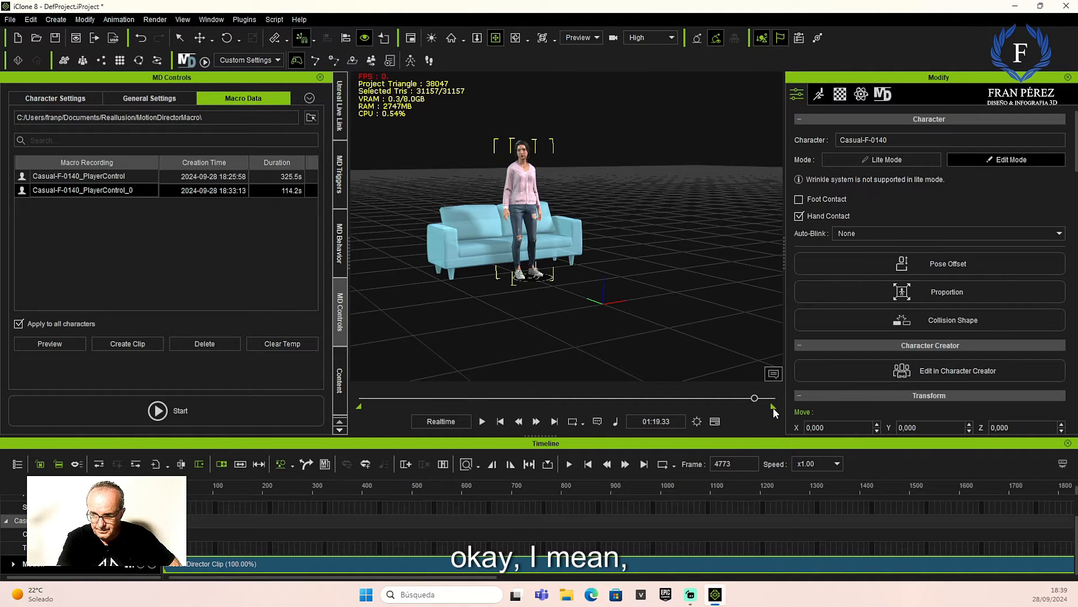
pyautogui.moveTo(755, 399); pyautogui.dragTo(769, 397)
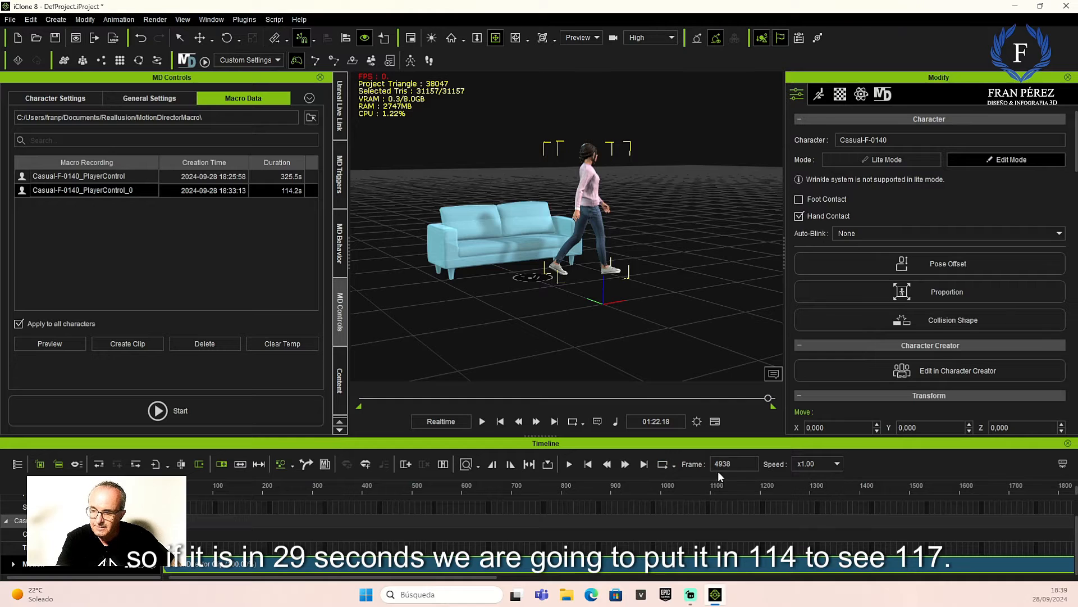
pyautogui.click(478, 465)
pyautogui.click(515, 509)
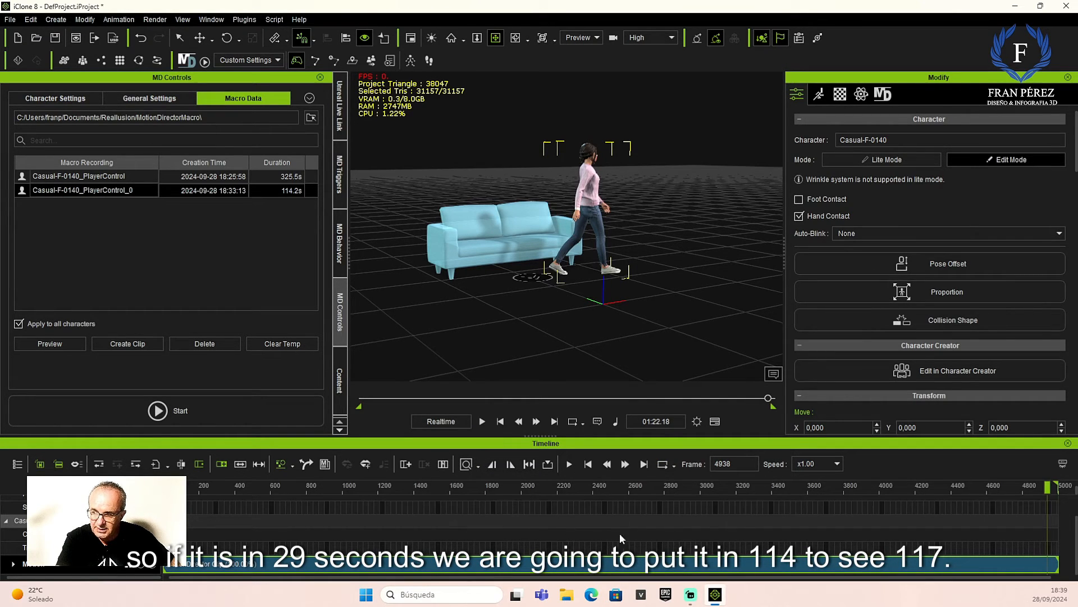
# Set the project's end frames to 8000 and close the project settings
pyautogui.click(697, 421)
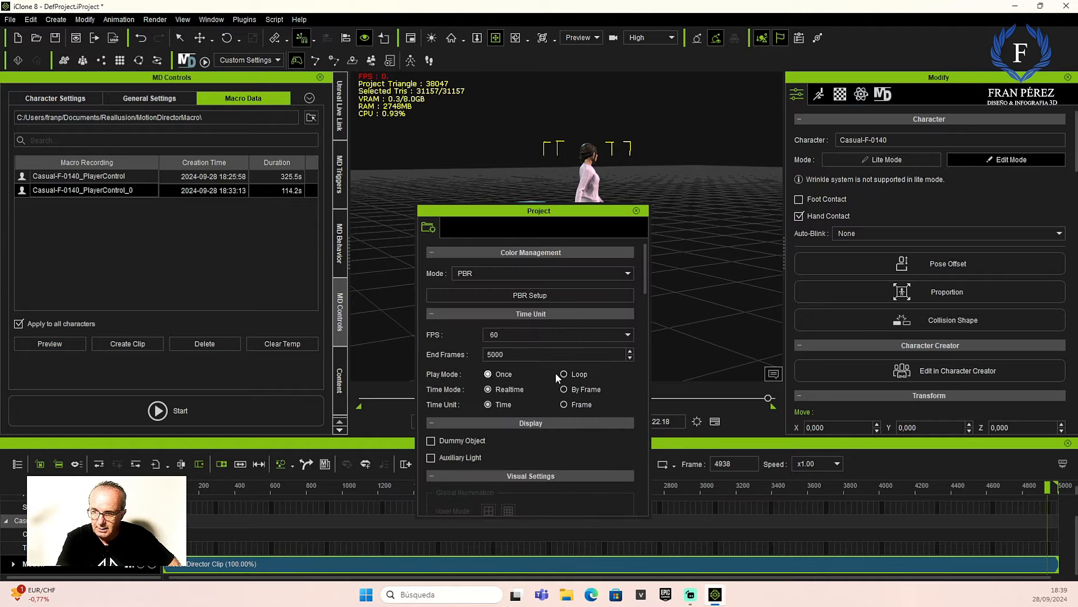
pyautogui.click(501, 352)
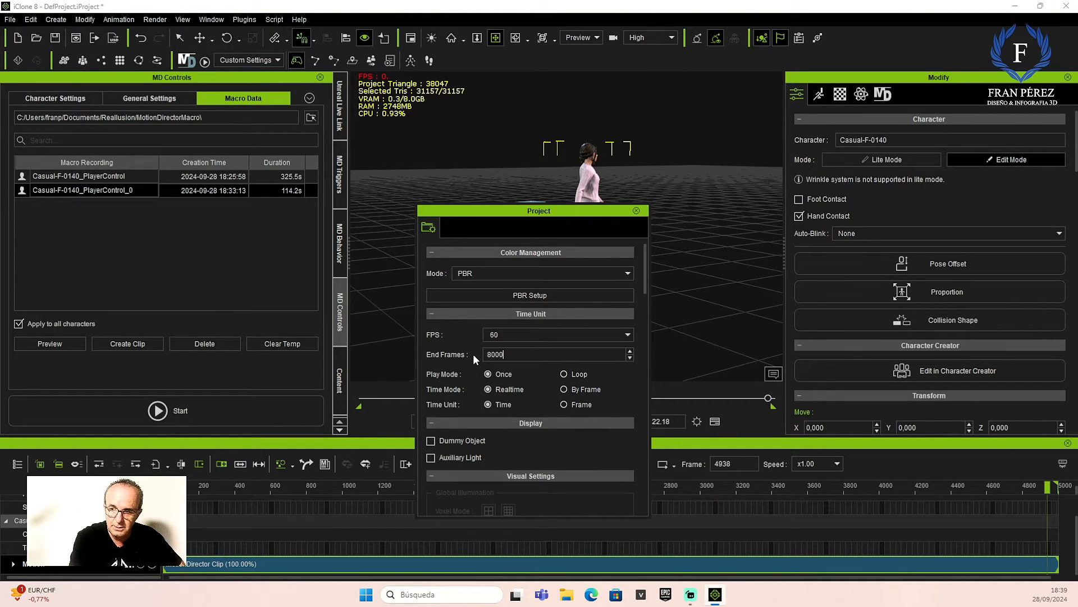
pyautogui.press('Return')
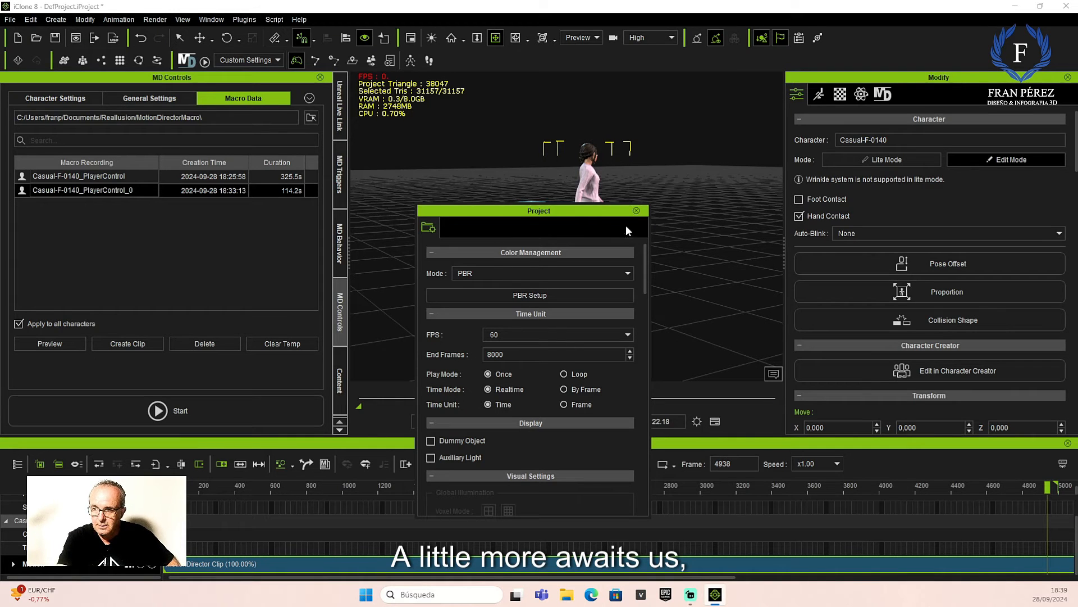
pyautogui.click(636, 210)
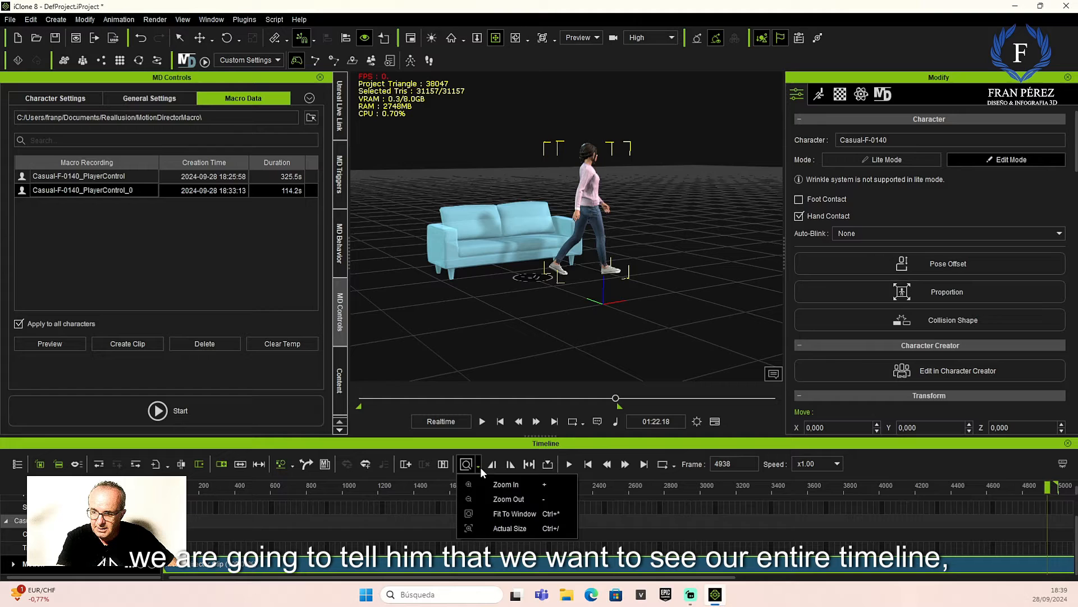
# Fit the entire timeline to the window and set the playback end at frame 6848, where the motion clip ends
pyautogui.click(508, 514)
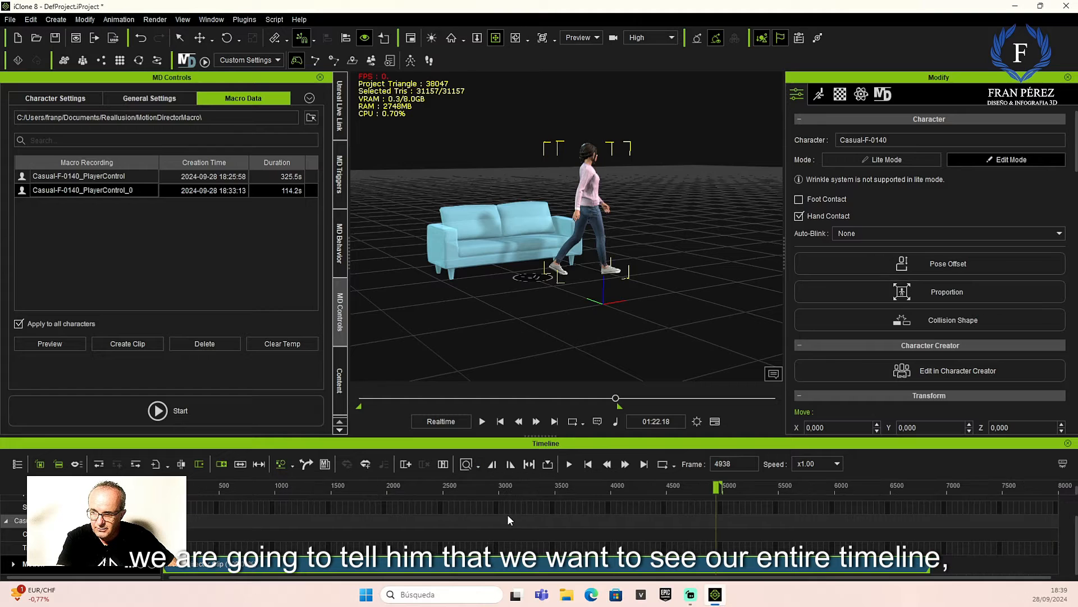
pyautogui.click(932, 487)
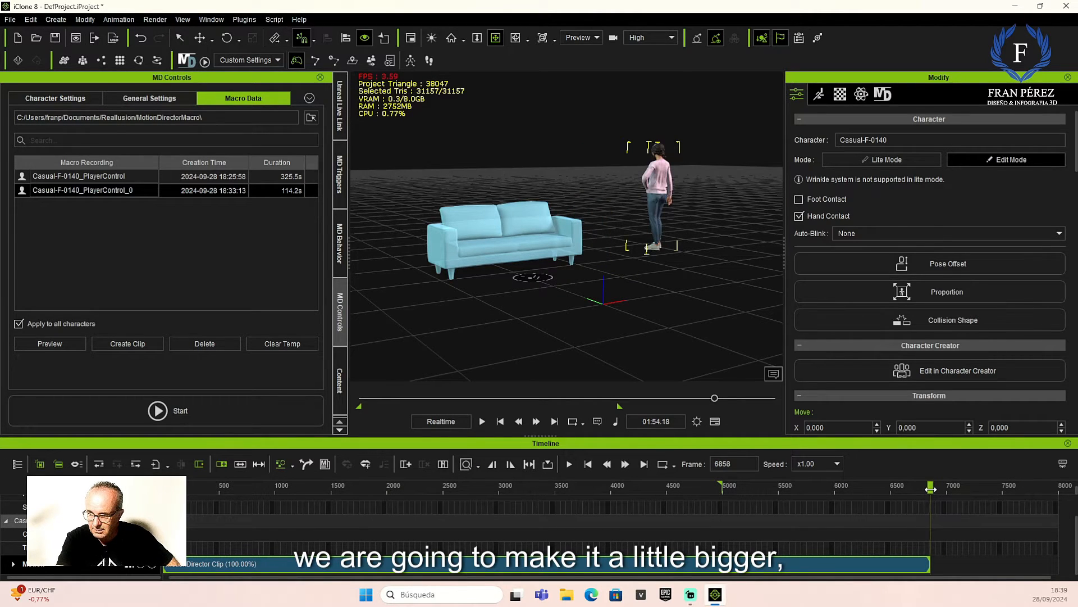
pyautogui.moveTo(931, 489); pyautogui.dragTo(929, 488)
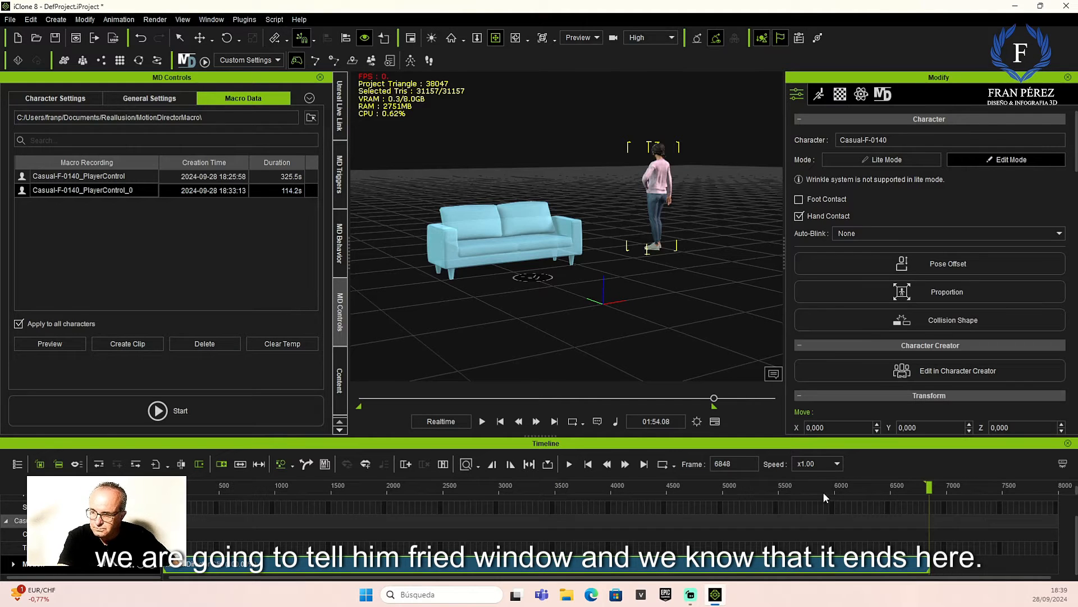
# Switch the project's time unit to Frame and enlarge the floating Project settings window to show the Time Unit options
pyautogui.click(697, 422)
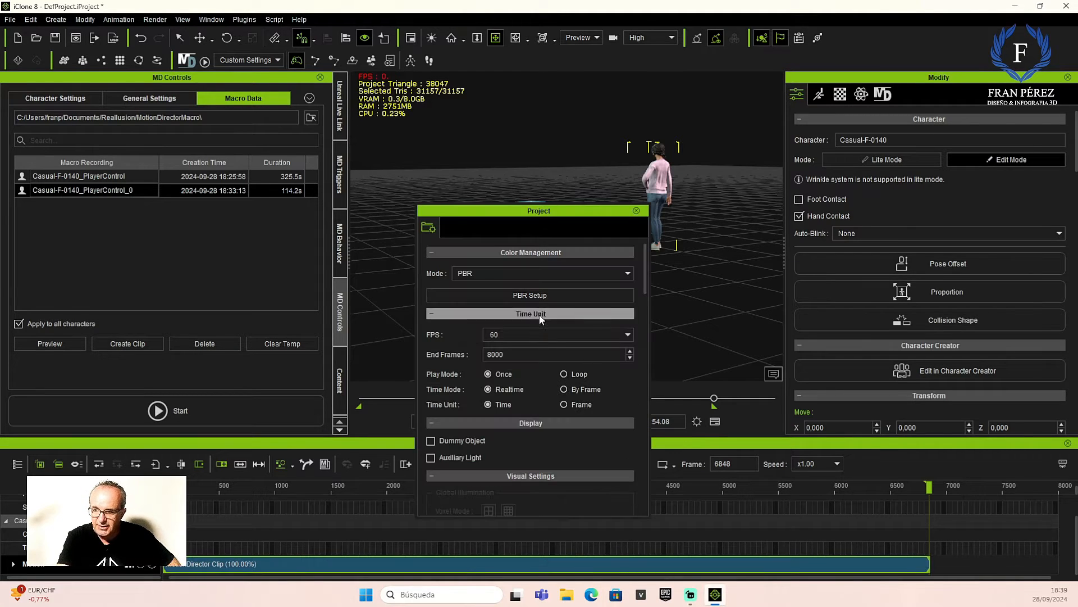
pyautogui.click(563, 405)
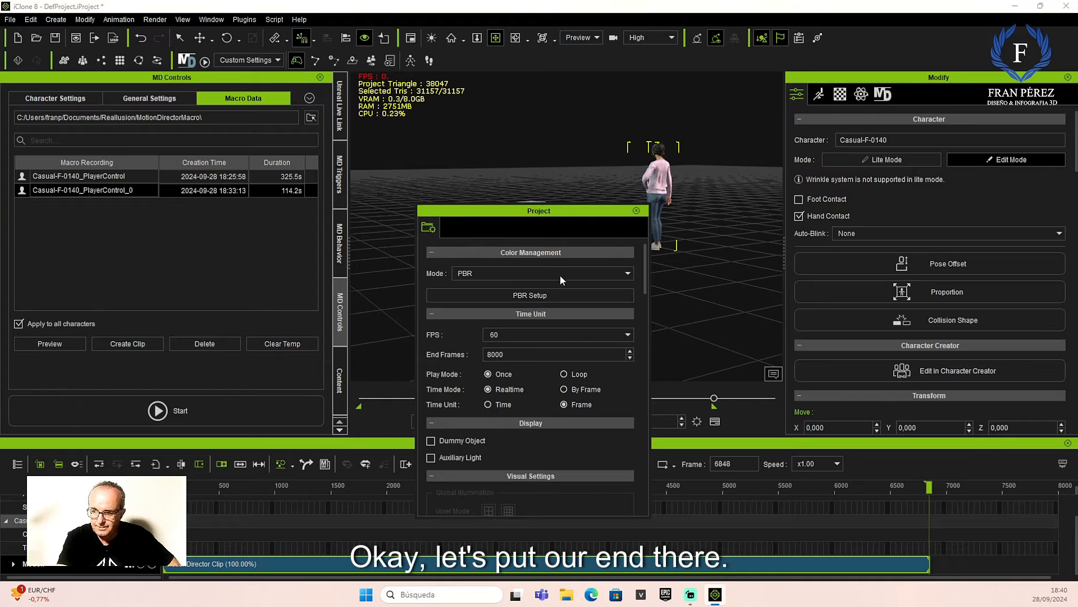
pyautogui.moveTo(561, 206); pyautogui.dragTo(334, 181)
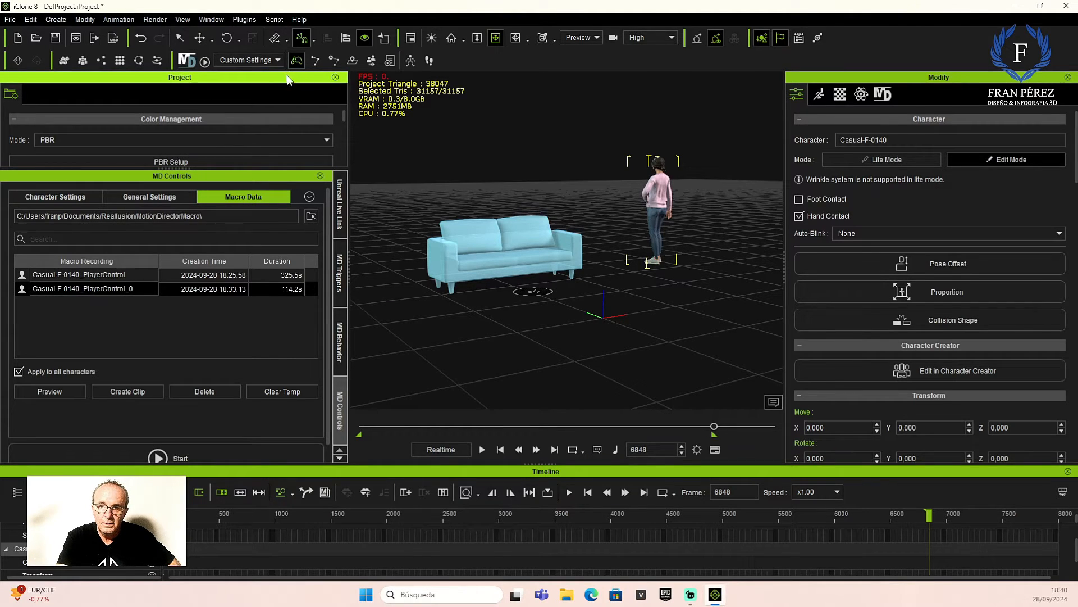
pyautogui.moveTo(287, 78); pyautogui.dragTo(514, 268)
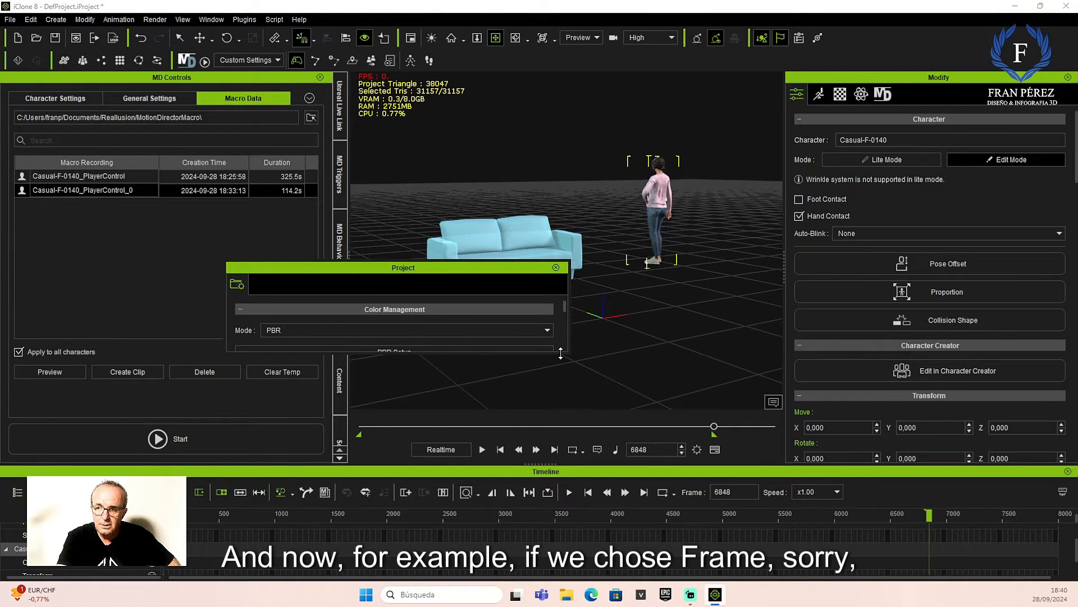
pyautogui.moveTo(560, 353); pyautogui.dragTo(540, 521)
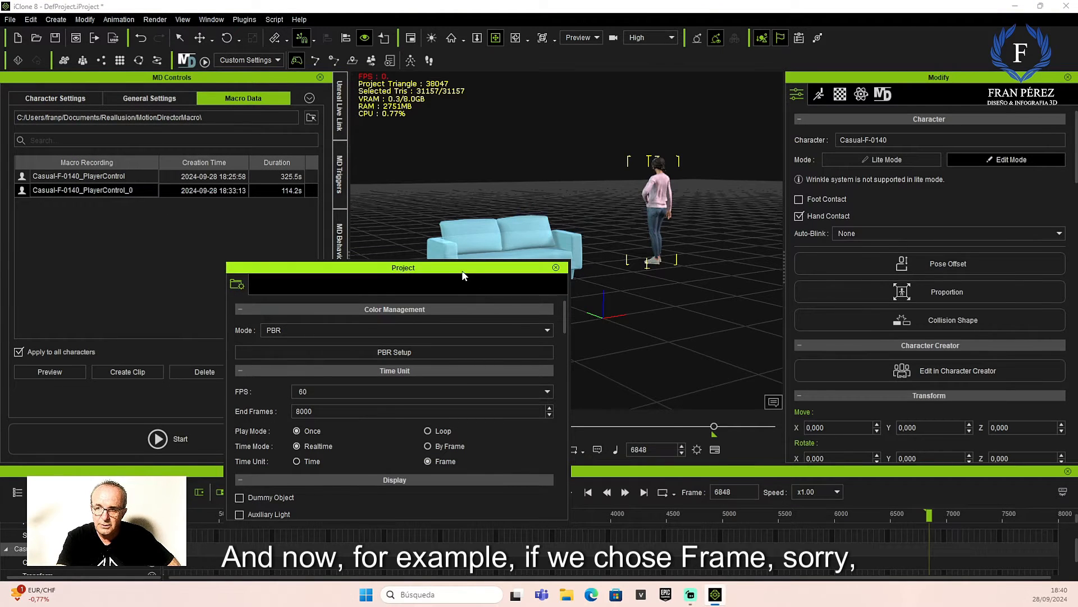
# Set the project's end frames to 7000 and its time unit to Time, and close the project settings
pyautogui.moveTo(462, 269); pyautogui.dragTo(628, 178)
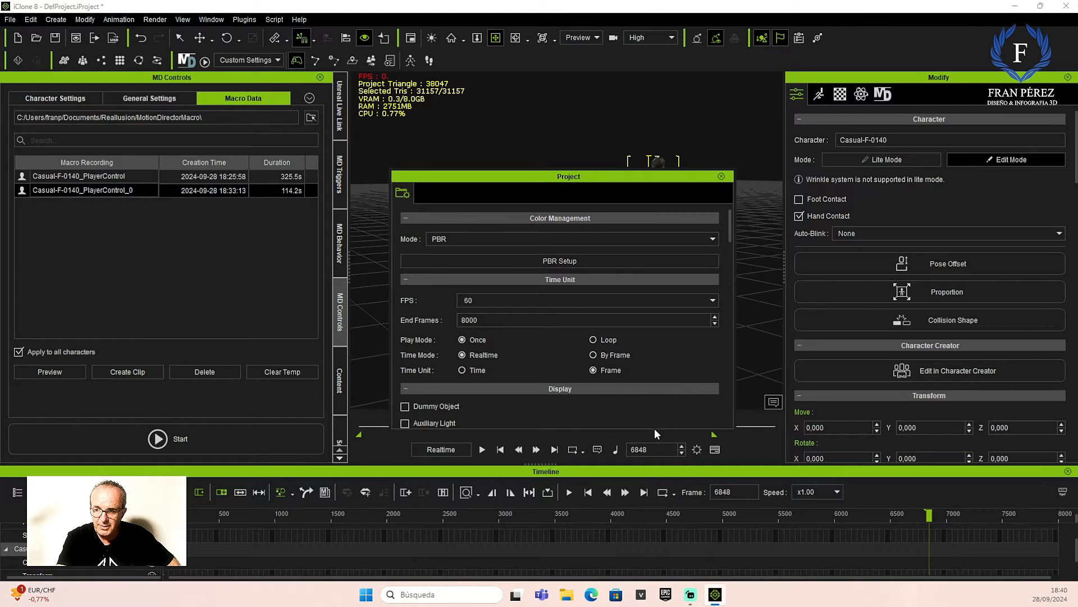
pyautogui.moveTo(654, 429); pyautogui.dragTo(652, 527)
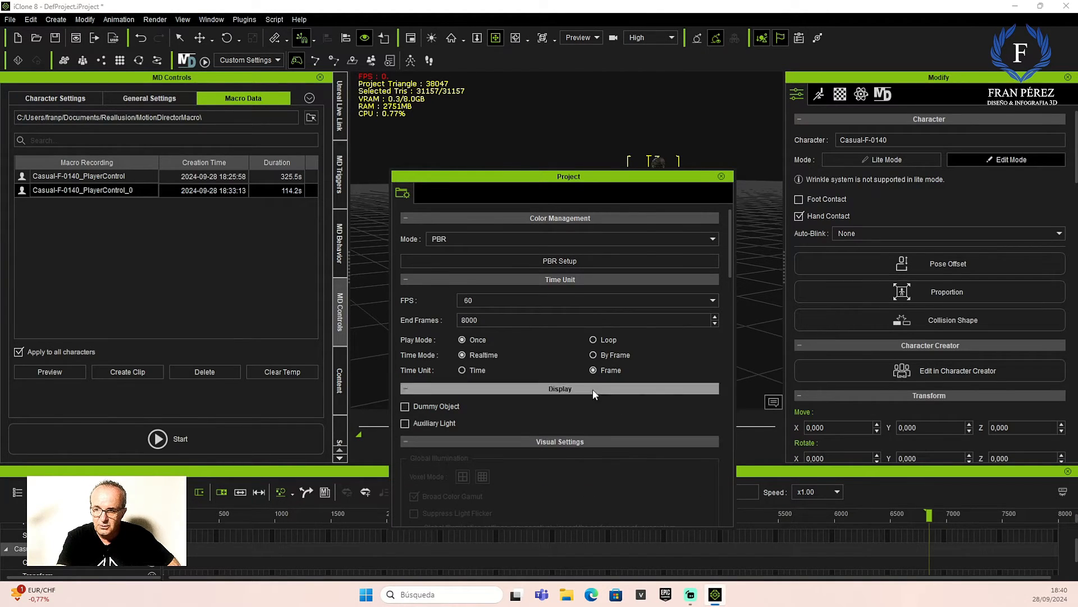
pyautogui.moveTo(597, 183); pyautogui.dragTo(355, 147)
pyautogui.scroll(-2, 848, 529)
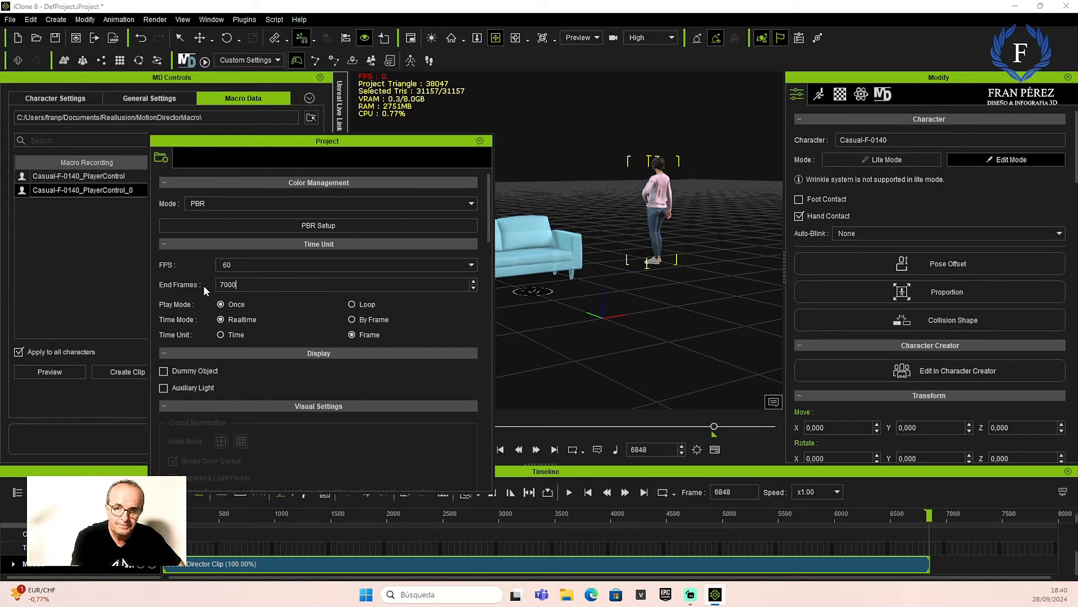
pyautogui.write('0')
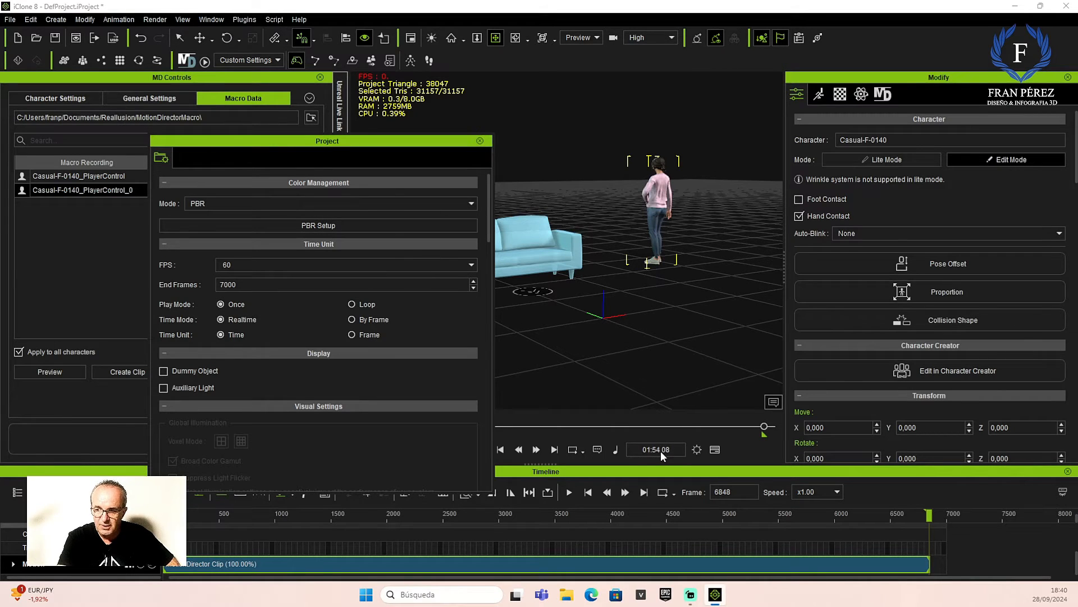
pyautogui.click(480, 141)
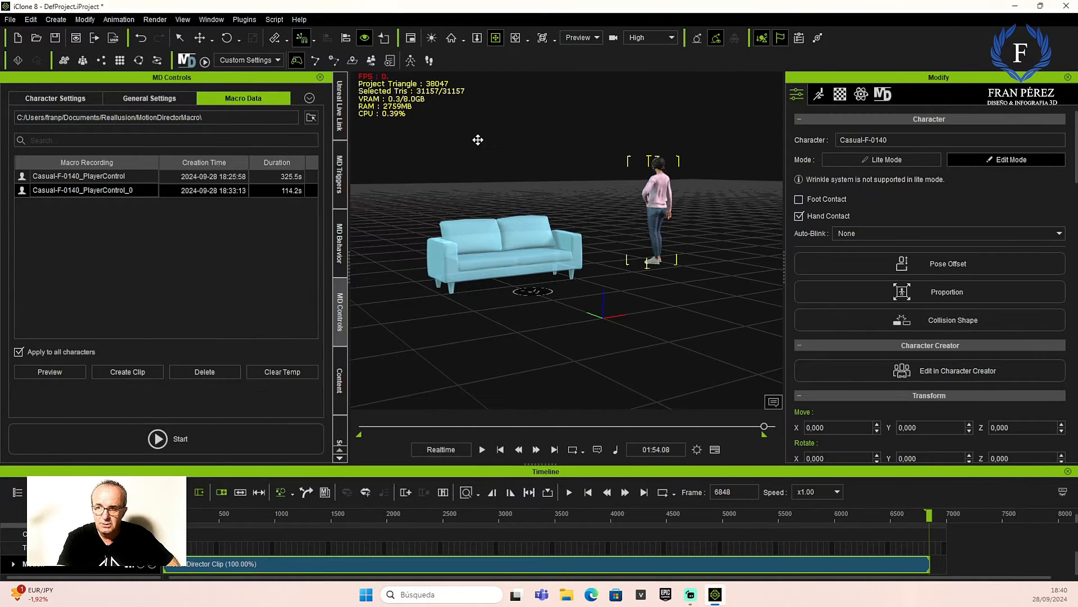
# Play the character's animation from the beginning, pause it and return to the first frame
pyautogui.click(501, 449)
pyautogui.click(482, 449)
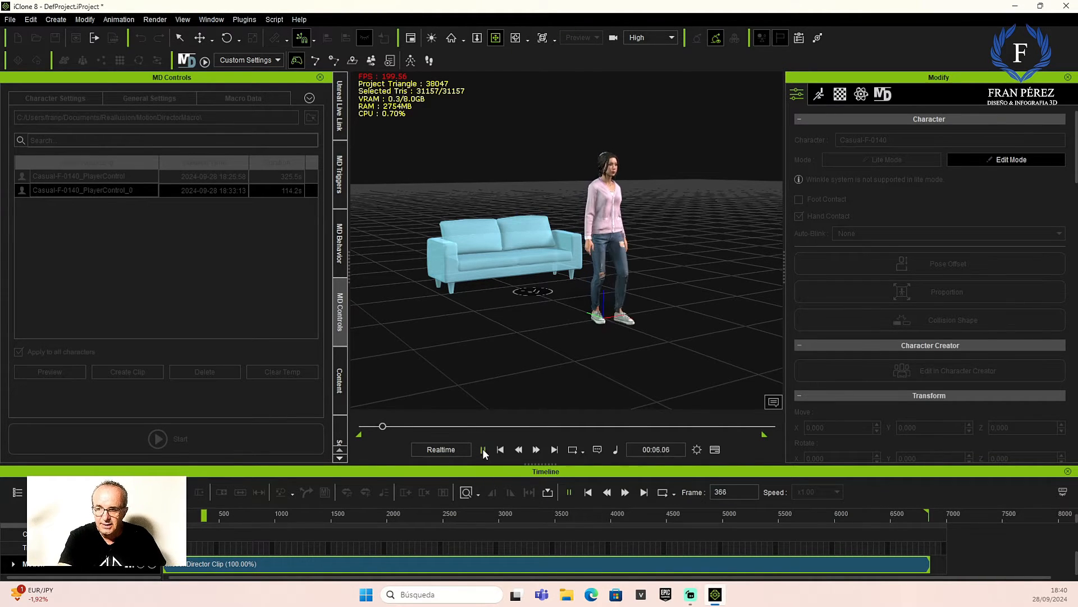
pyautogui.click(482, 449)
pyautogui.click(500, 449)
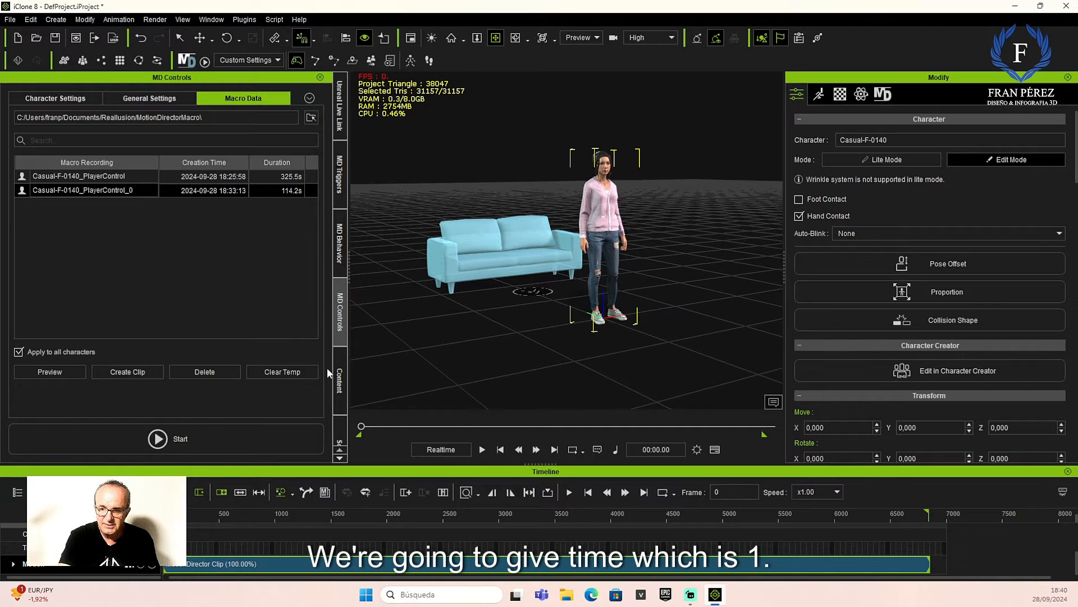
# Expand Casual-F-0140 in the scene tree and delete its Laptop_02 accessory
pyautogui.scroll(-2, 340, 371)
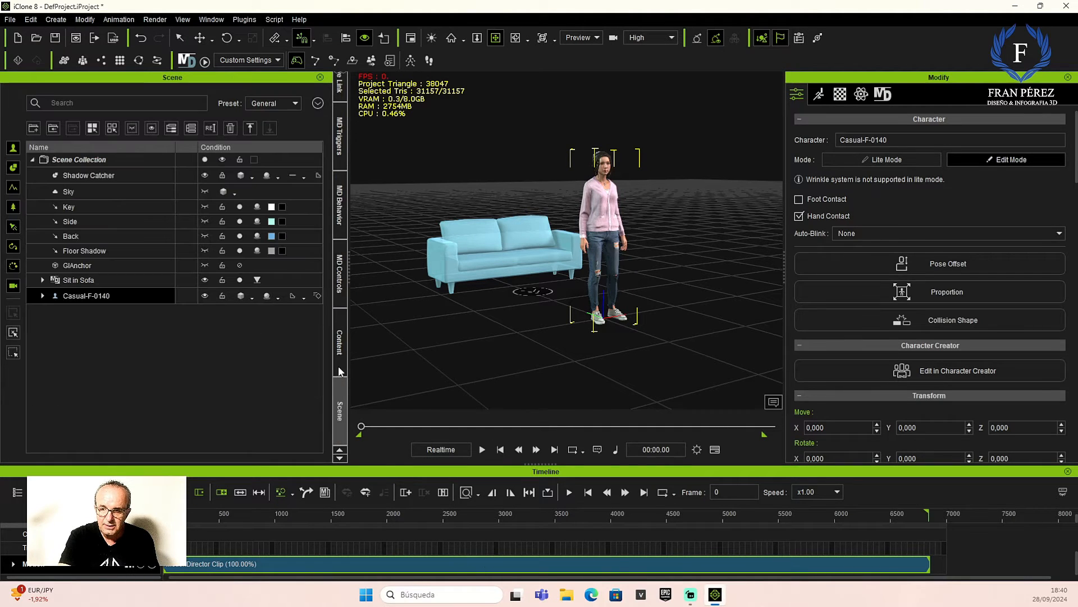
pyautogui.click(42, 295)
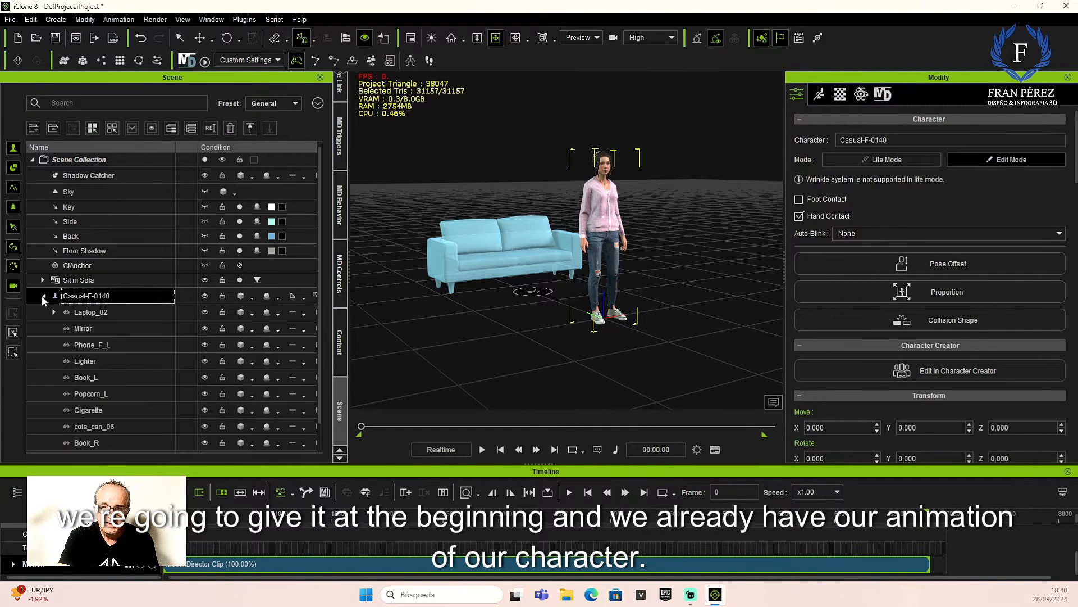
pyautogui.scroll(-2, 95, 342)
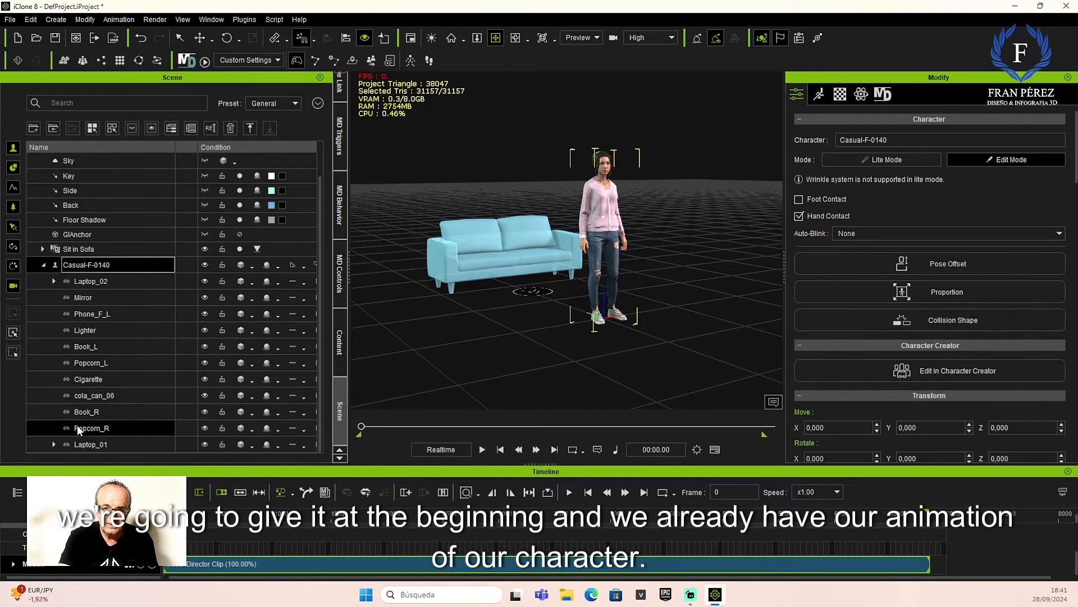
pyautogui.click(84, 282)
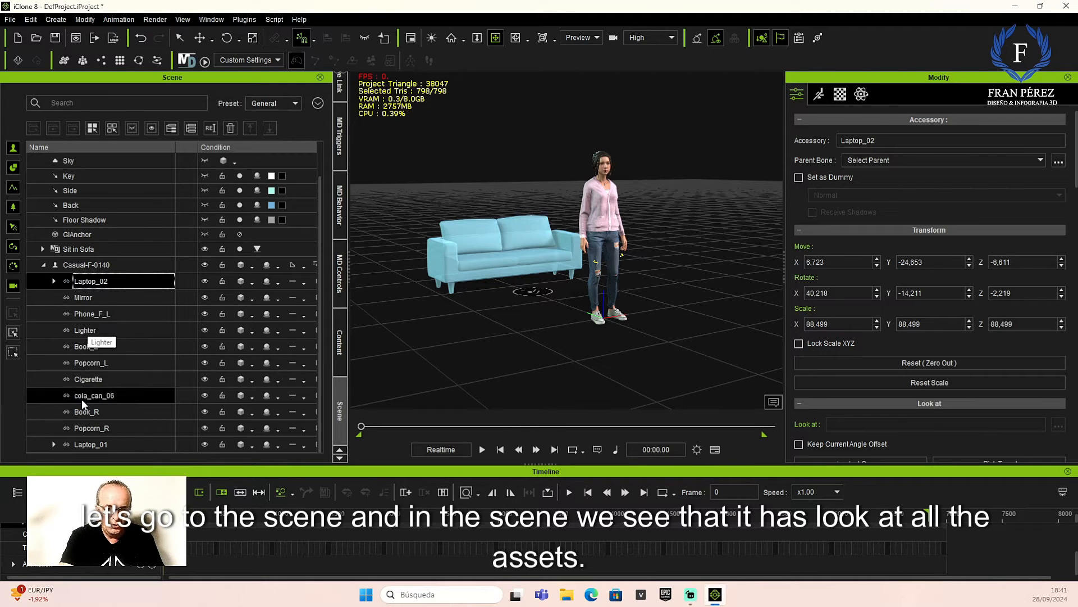
pyautogui.click(88, 280)
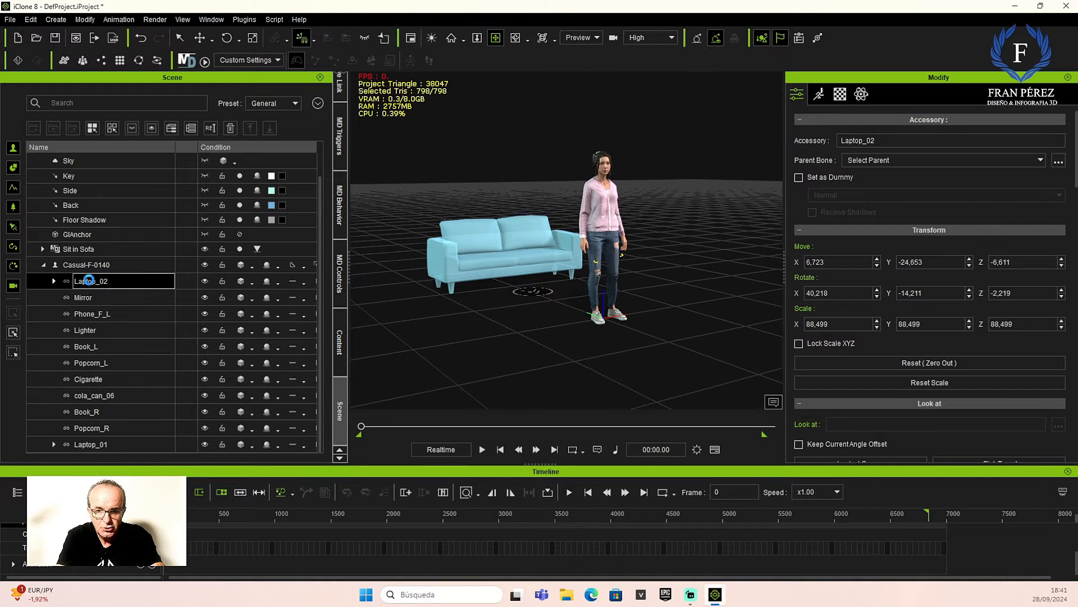
pyautogui.press('Delete')
# Delete the Mirror, Phone_F_L, Lighter and Book_L accessories from Casual-F-0140
pyautogui.click(79, 298)
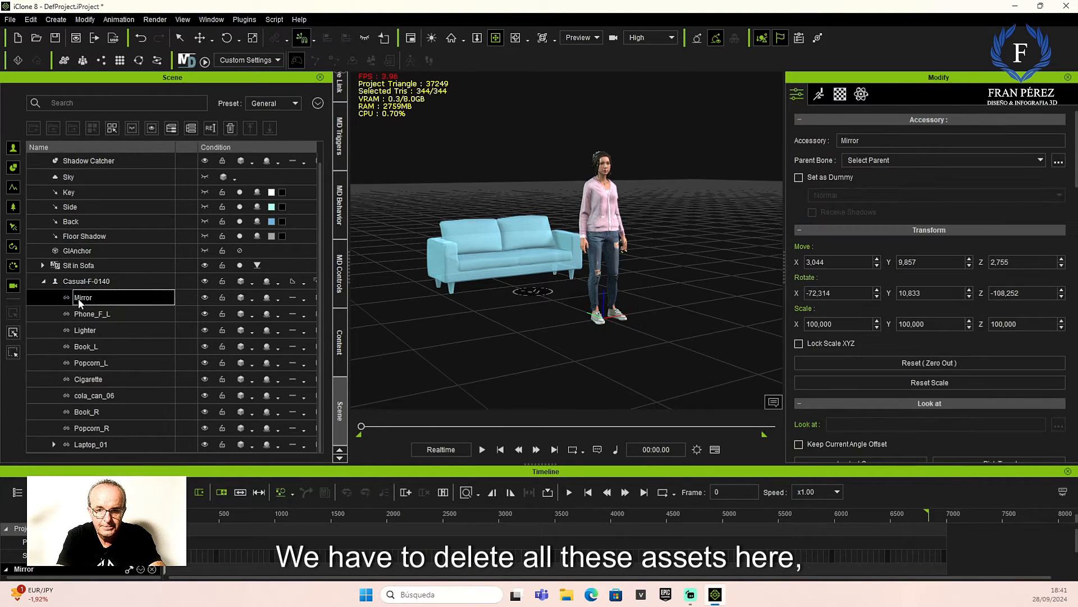
pyautogui.press('Delete')
pyautogui.click(82, 313)
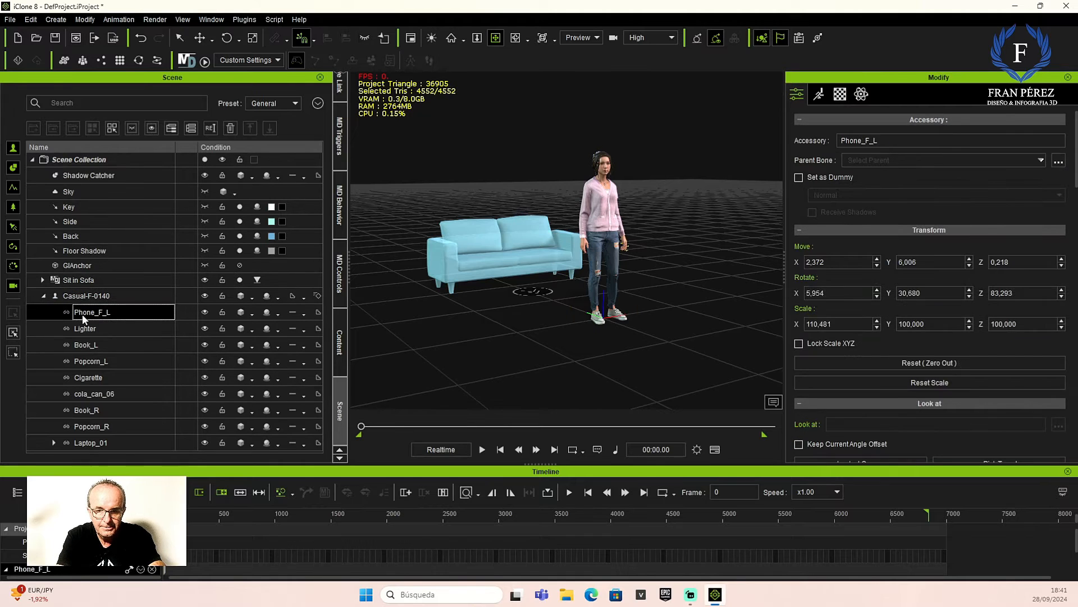
pyautogui.press('Delete')
pyautogui.click(88, 312)
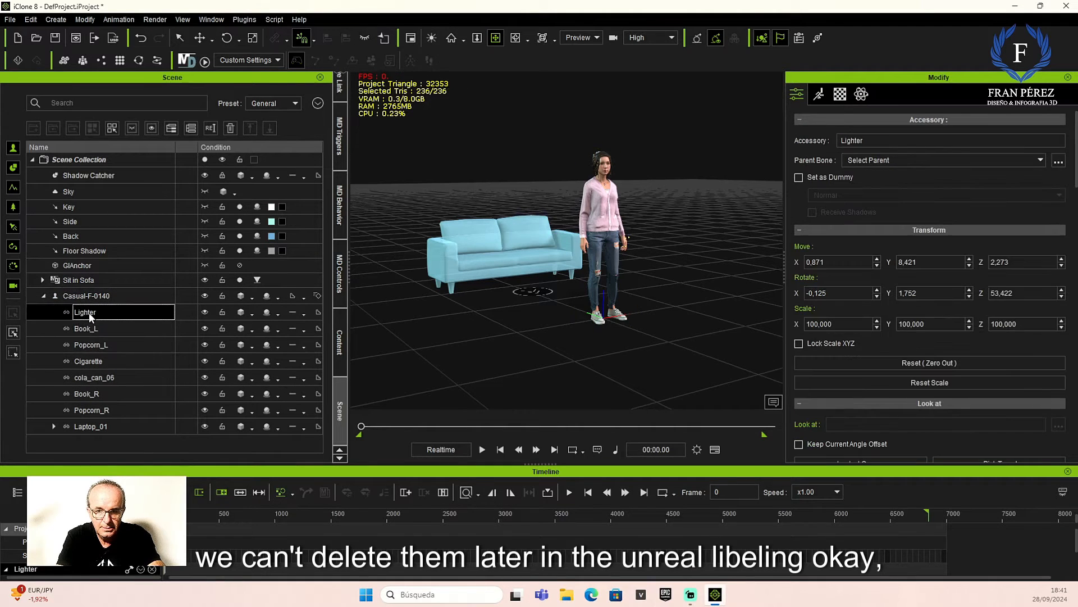
pyautogui.press('Delete')
pyautogui.click(89, 312)
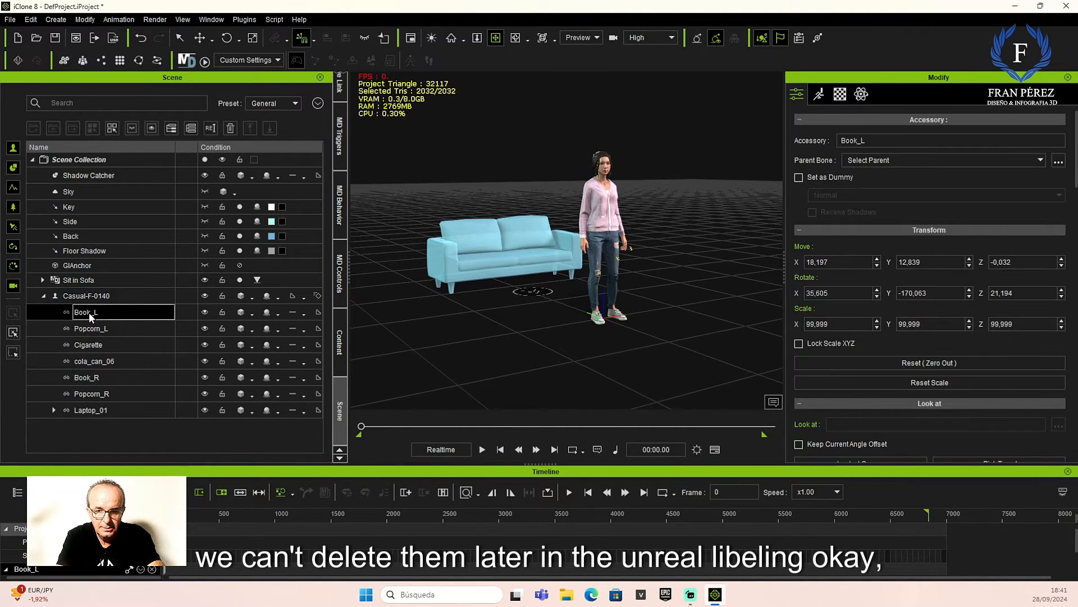
pyautogui.press('Delete')
# Make the Popcorn_L accessory visible to inspect it in the character's hand, and hide it again
pyautogui.click(89, 312)
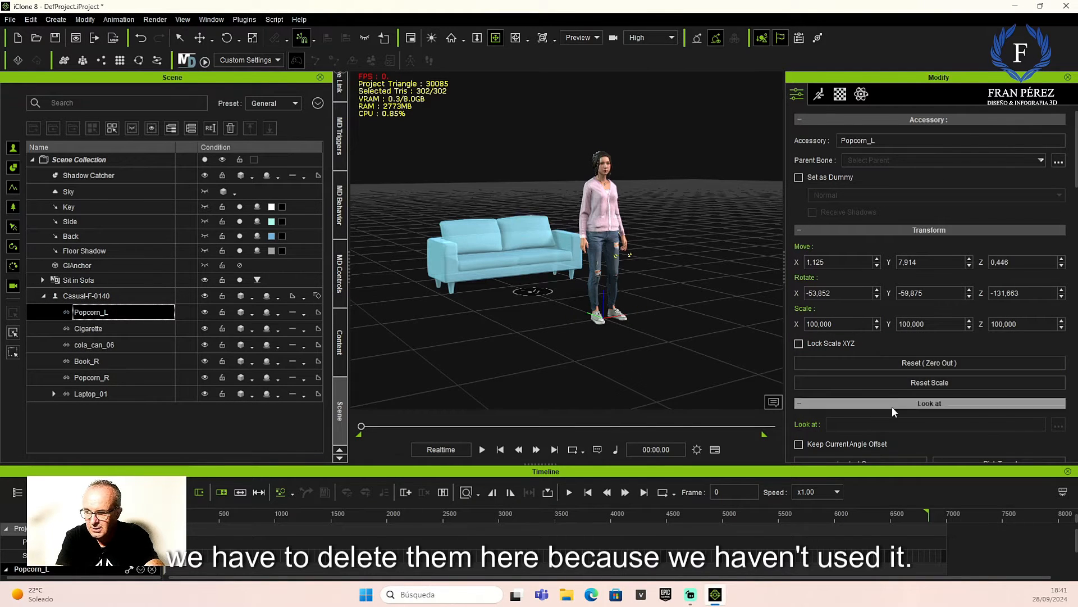
pyautogui.scroll(-2, 888, 369)
pyautogui.scroll(-9, 881, 350)
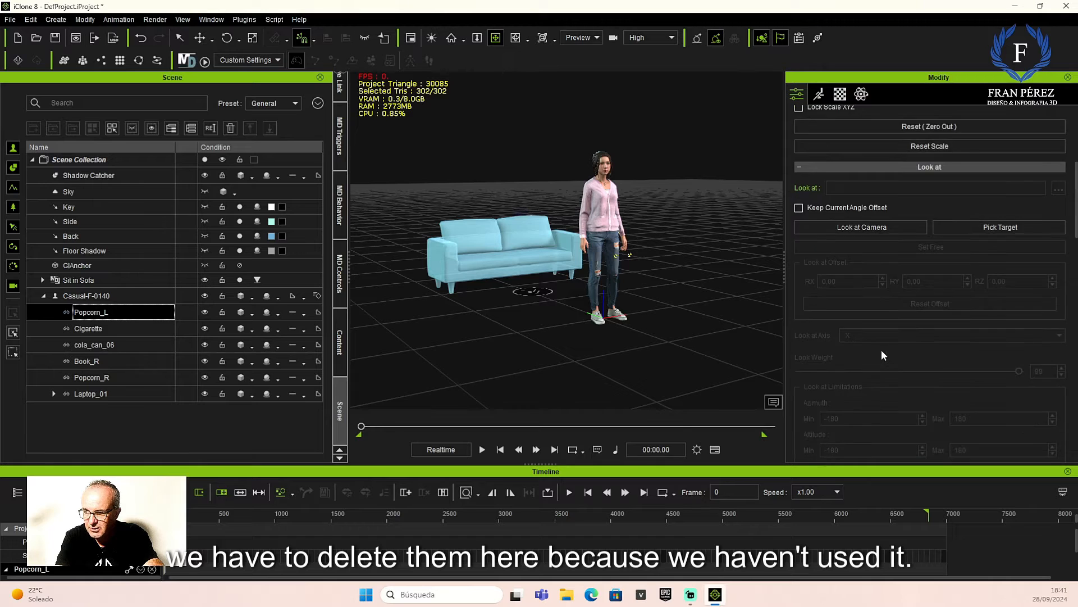
pyautogui.scroll(-10, 882, 350)
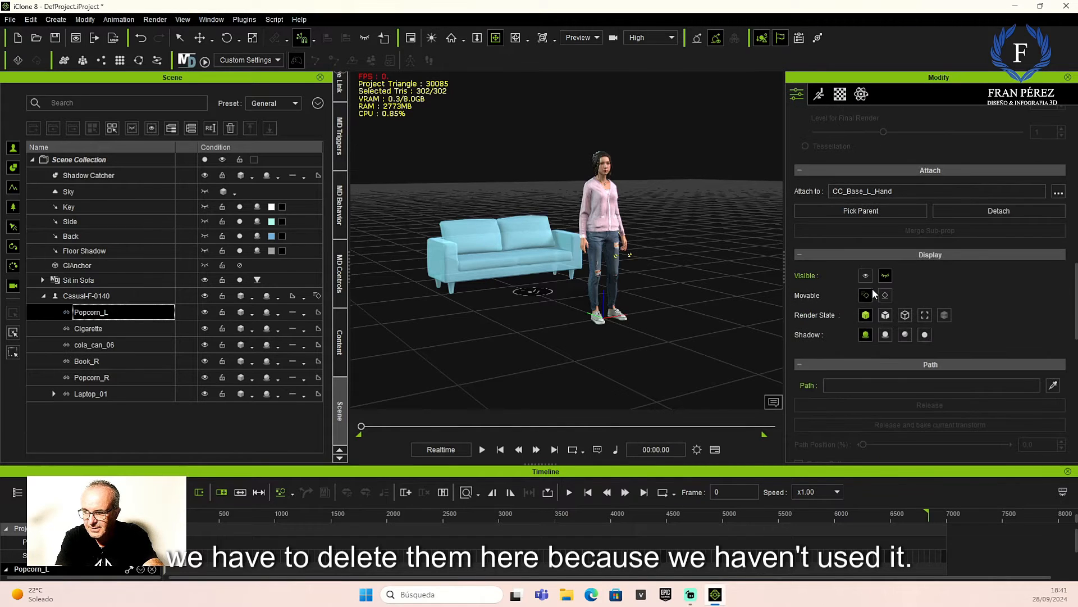
pyautogui.click(866, 276)
pyautogui.scroll(5, 629, 255)
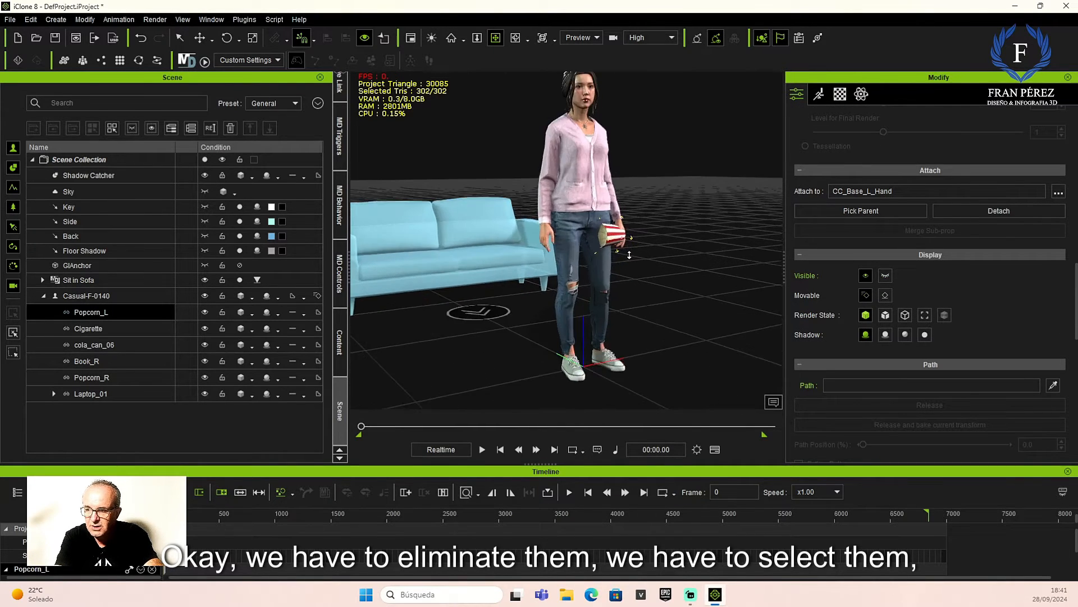
pyautogui.scroll(2, 629, 254)
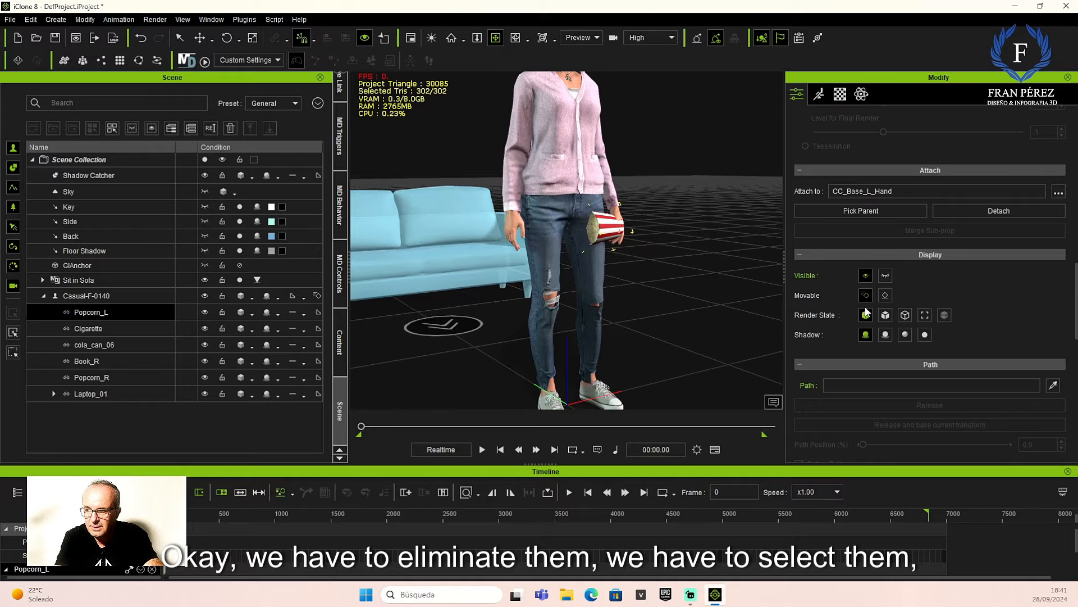
pyautogui.click(886, 276)
pyautogui.scroll(-6, 625, 251)
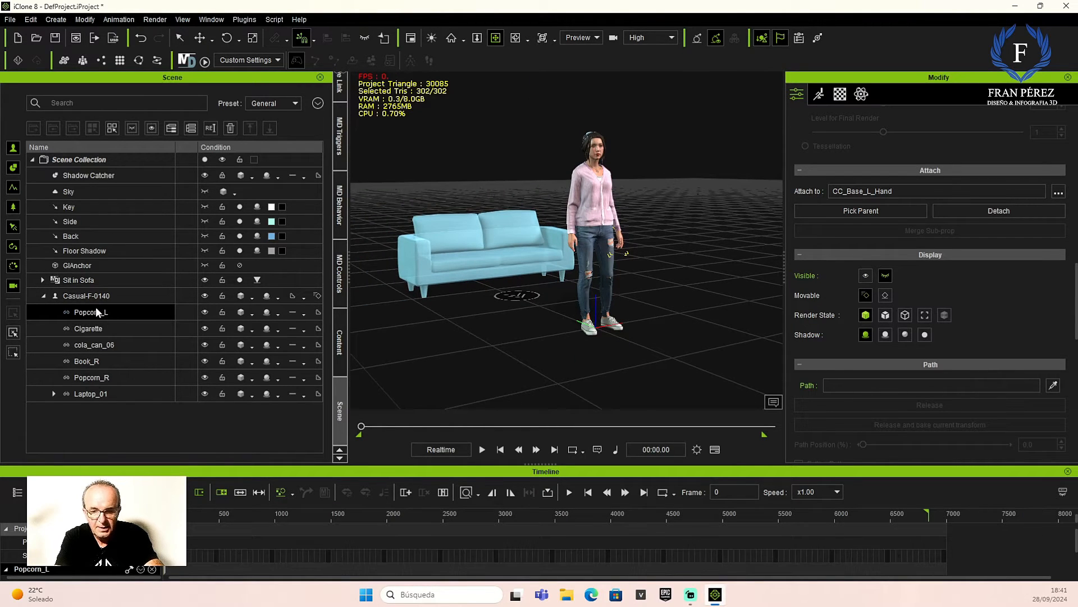
# Delete the character's remaining accessories: Popcorn_L, Cigarette, cola_can_06, Book_R, Popcorn_R and Laptop_01
pyautogui.doubleClick(113, 313)
pyautogui.press('Delete')
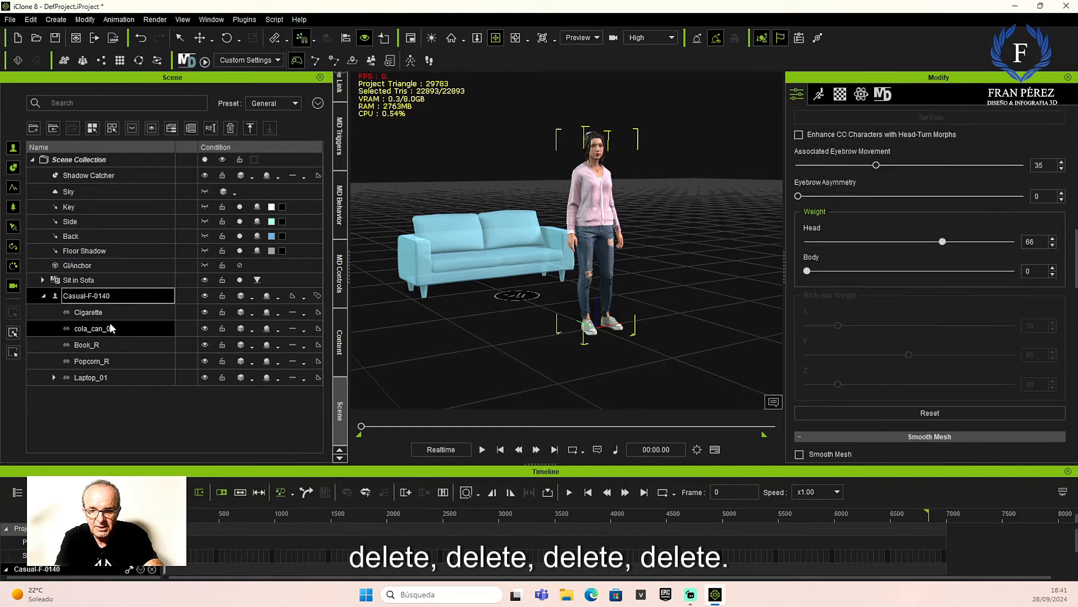
pyautogui.click(104, 312)
pyautogui.press('Delete')
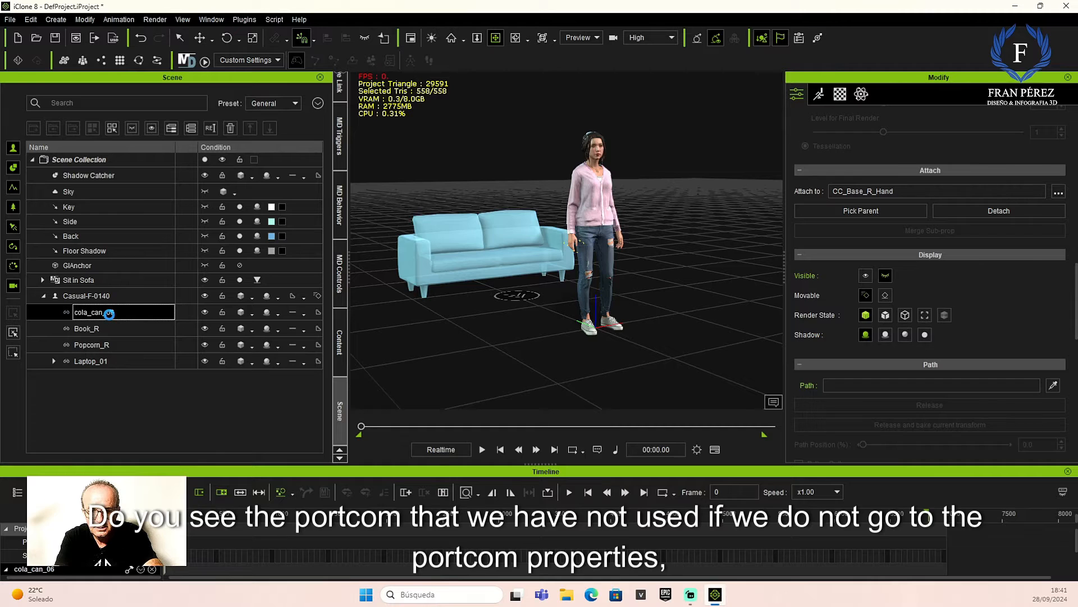
pyautogui.press('Delete')
pyautogui.click(109, 328)
pyautogui.click(110, 314)
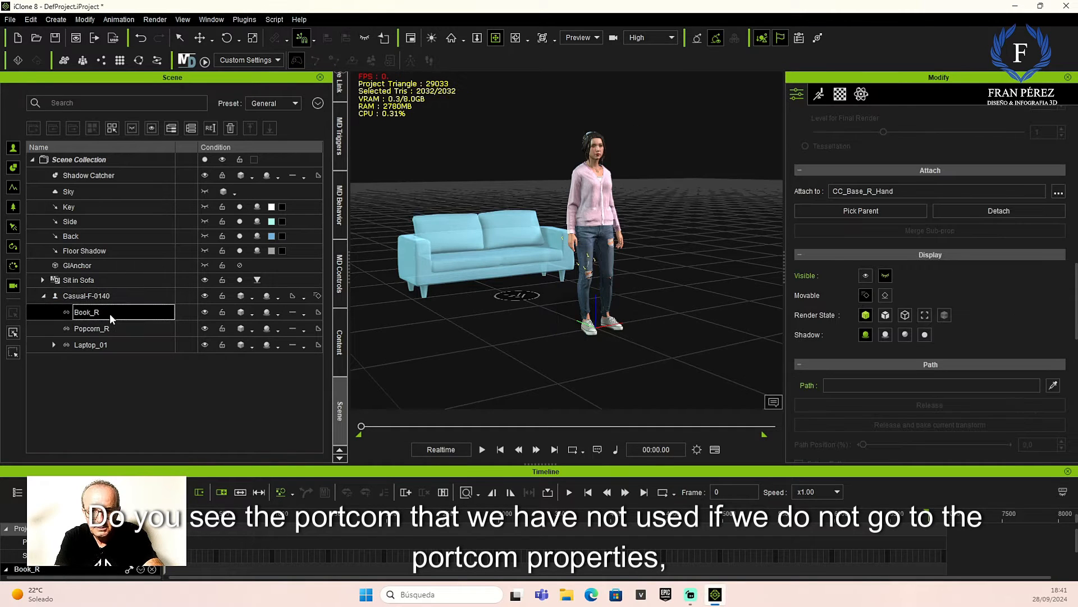
pyautogui.press('Delete')
pyautogui.click(109, 313)
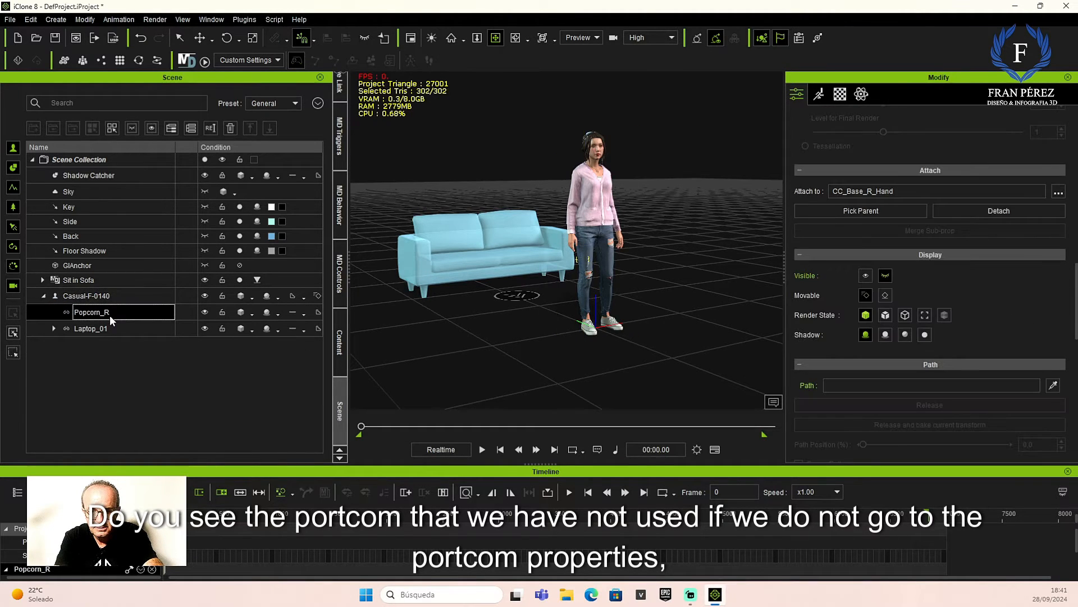
pyautogui.press('Delete')
pyautogui.click(116, 313)
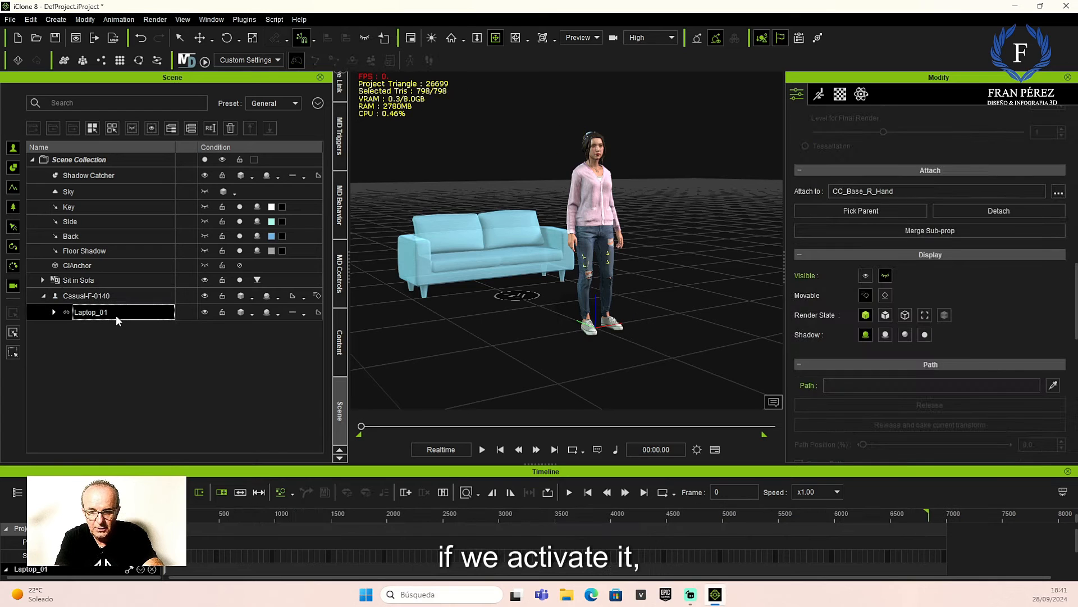
pyautogui.press('Delete')
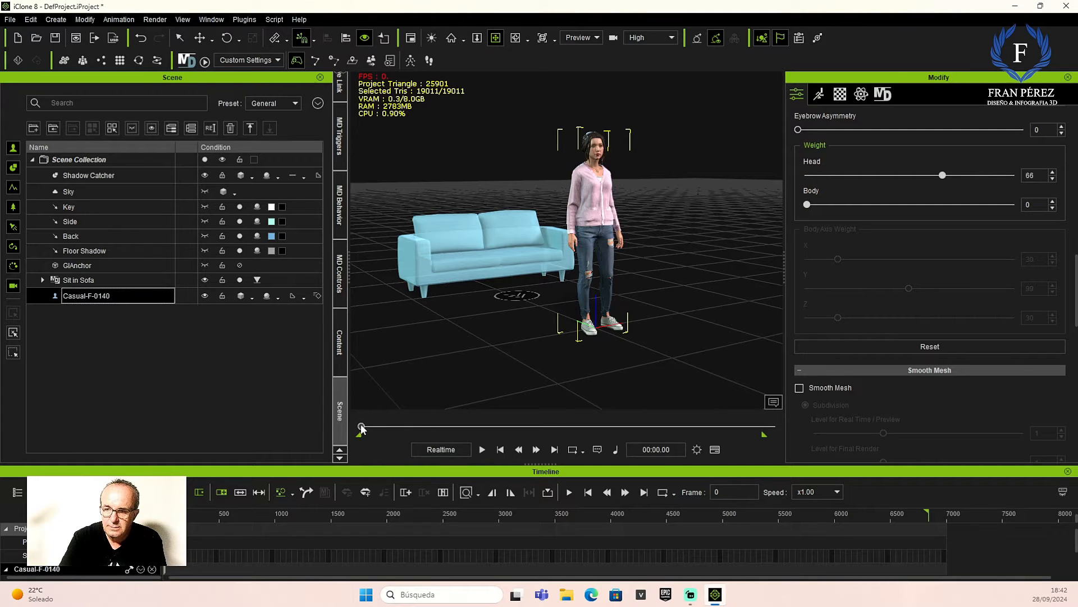
# Select the Sit in Sofa prop in the scene tree and hide the timeline
pyautogui.moveTo(361, 428); pyautogui.dragTo(346, 409)
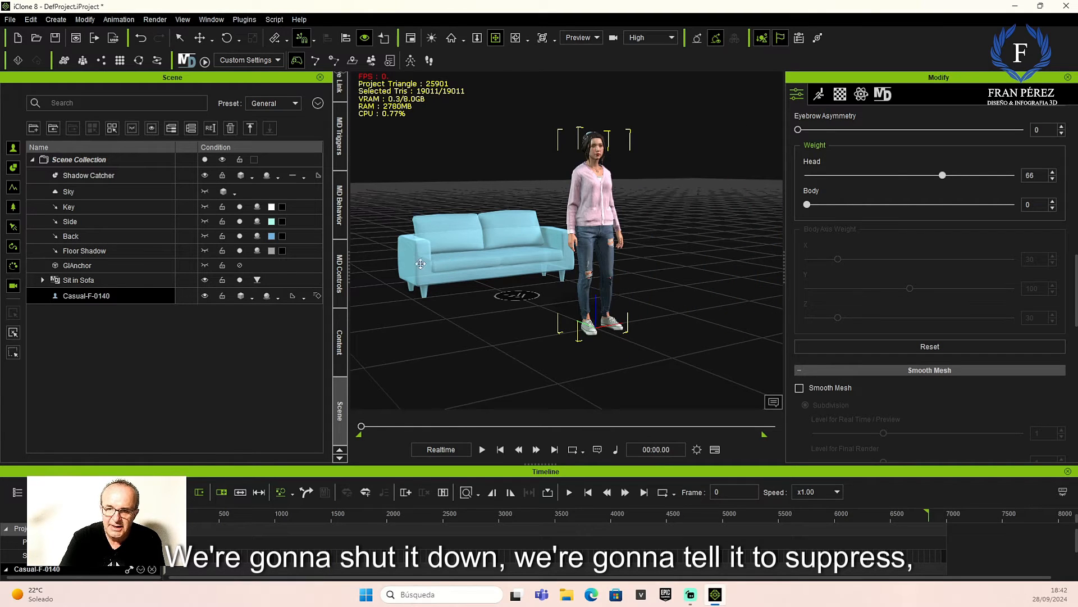
pyautogui.click(78, 281)
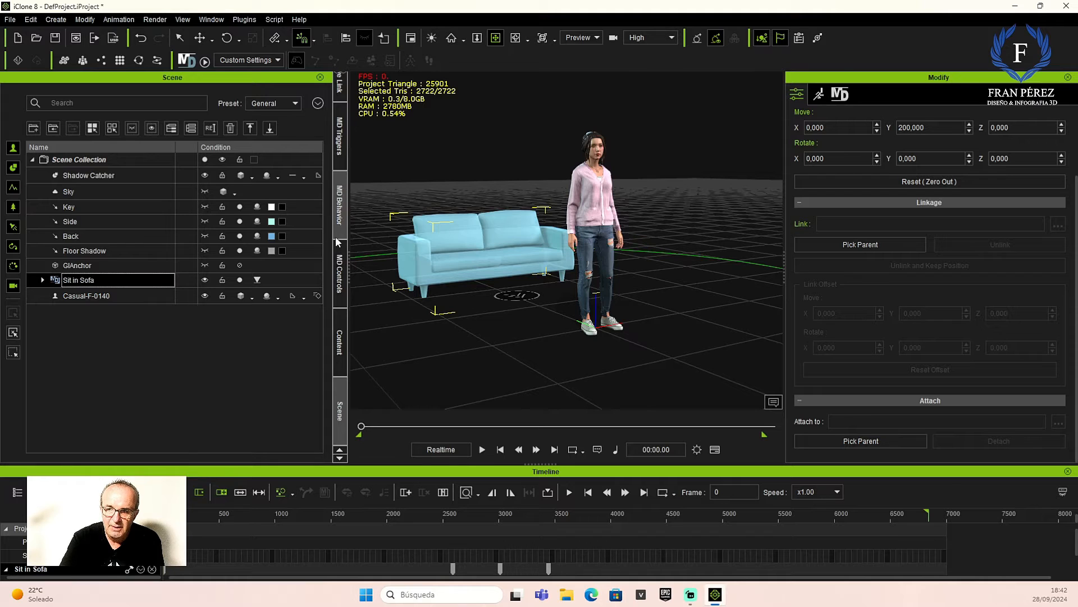
pyautogui.click(715, 449)
# Replace the selected Sit in Sofa prop's model with Sofa.iProp from the Props Collection - Indoor Props pack
pyautogui.click(340, 376)
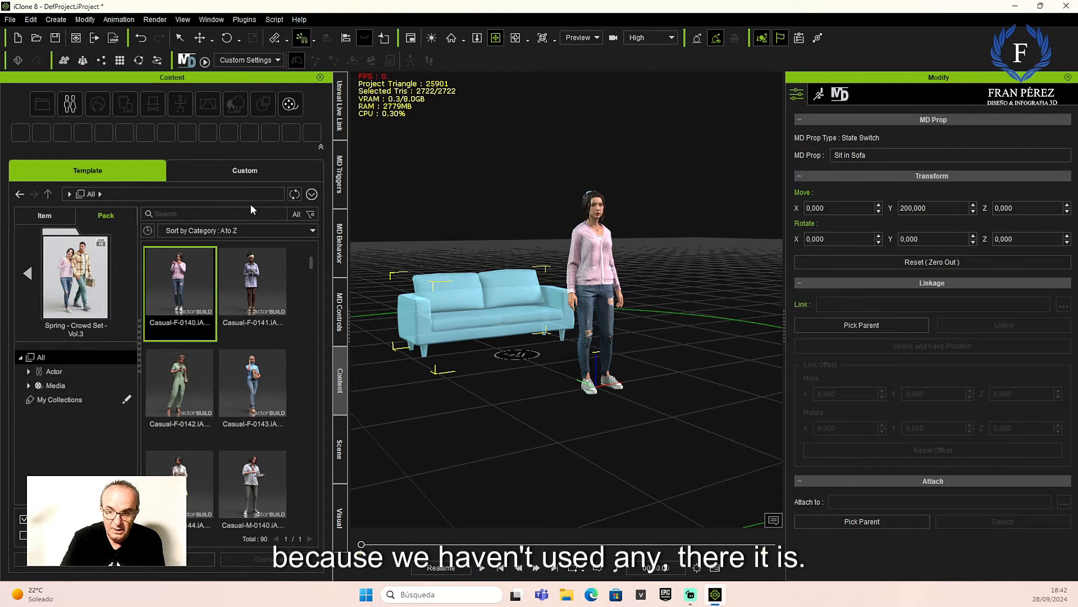
pyautogui.click(27, 274)
pyautogui.doubleClick(288, 380)
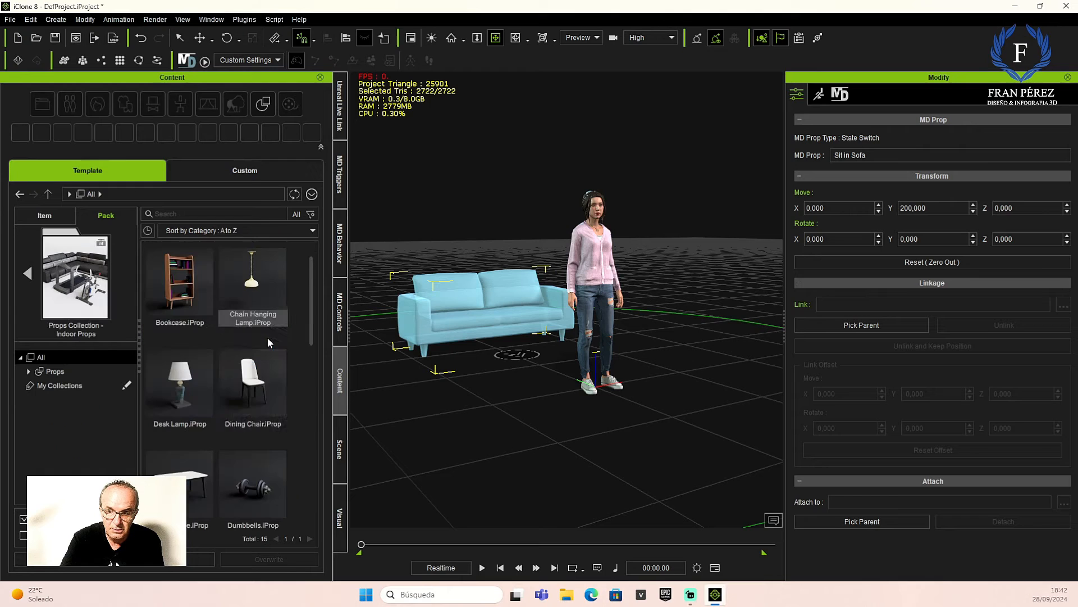
pyautogui.moveTo(313, 319); pyautogui.dragTo(313, 468)
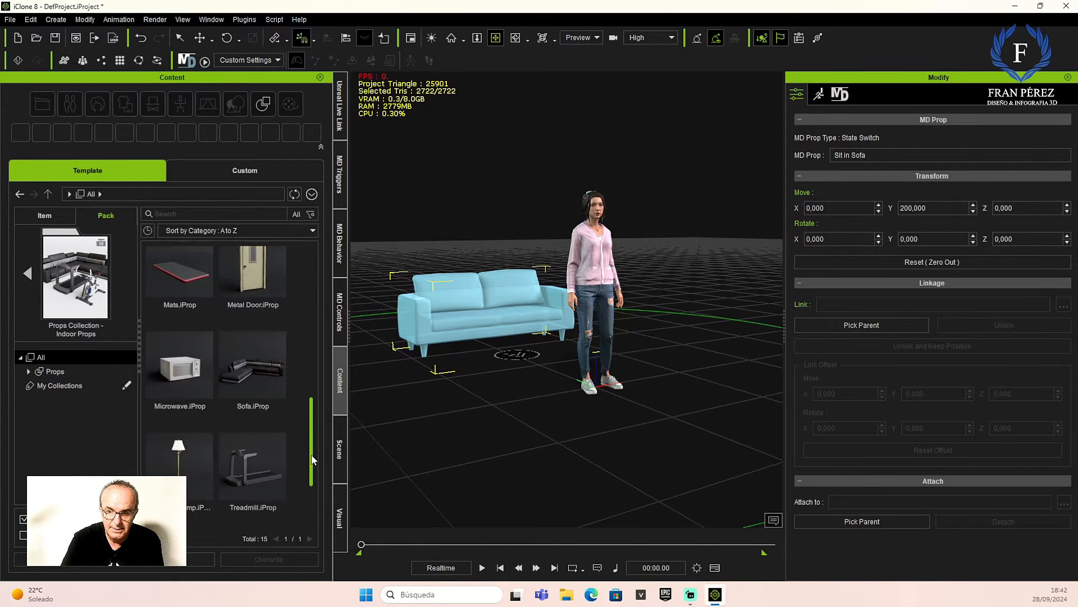
pyautogui.click(252, 335)
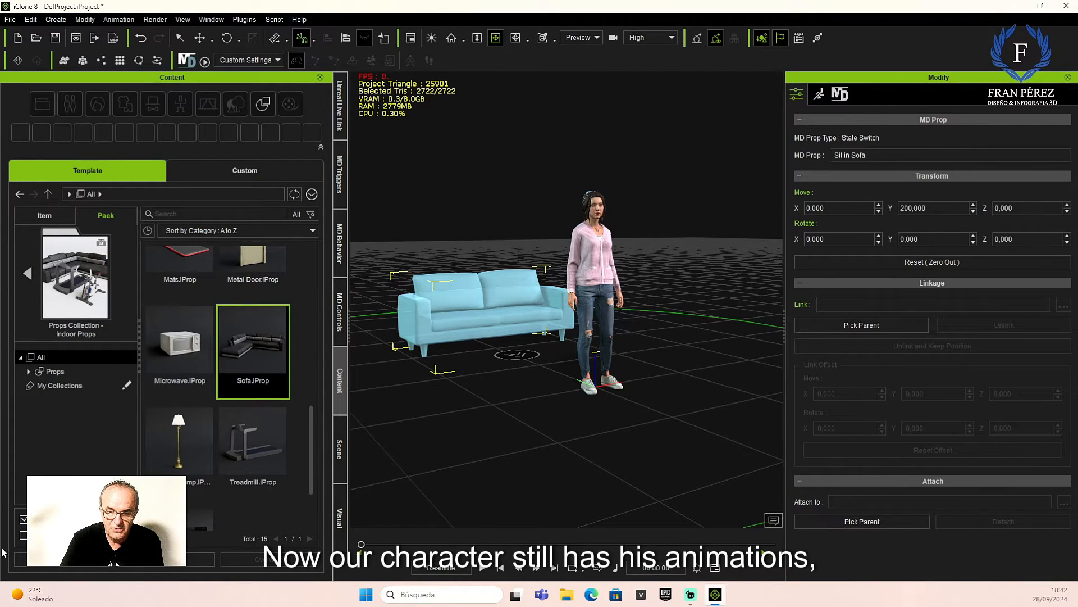
pyautogui.click(68, 559)
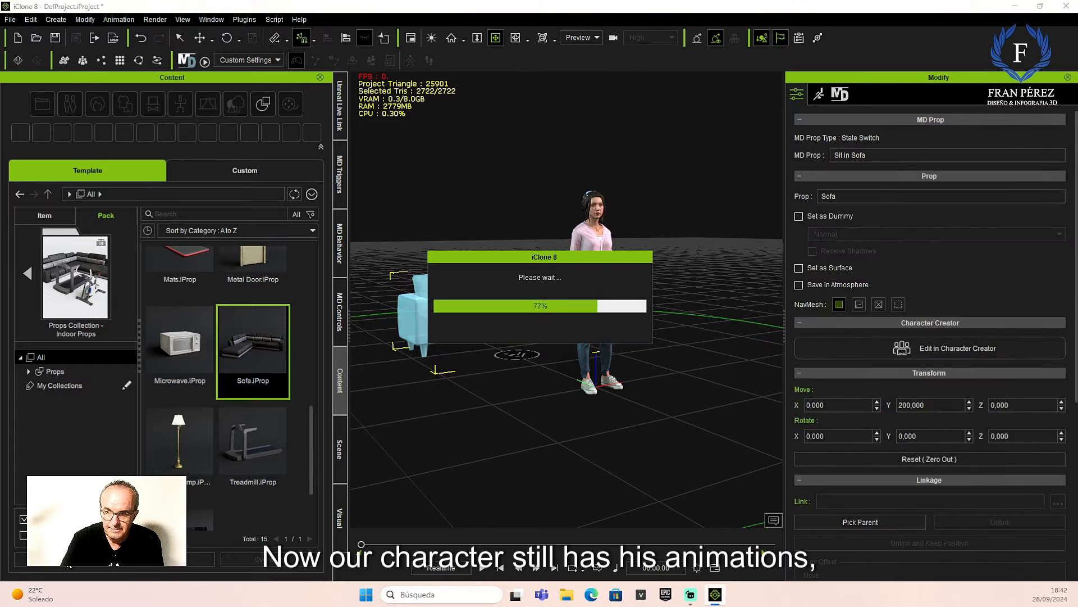
# Move the new black sofa over the blue one to Y 210 and scale it to 70 along Y
pyautogui.moveTo(708, 373); pyautogui.dragTo(516, 405, button='right')
pyautogui.click(200, 38)
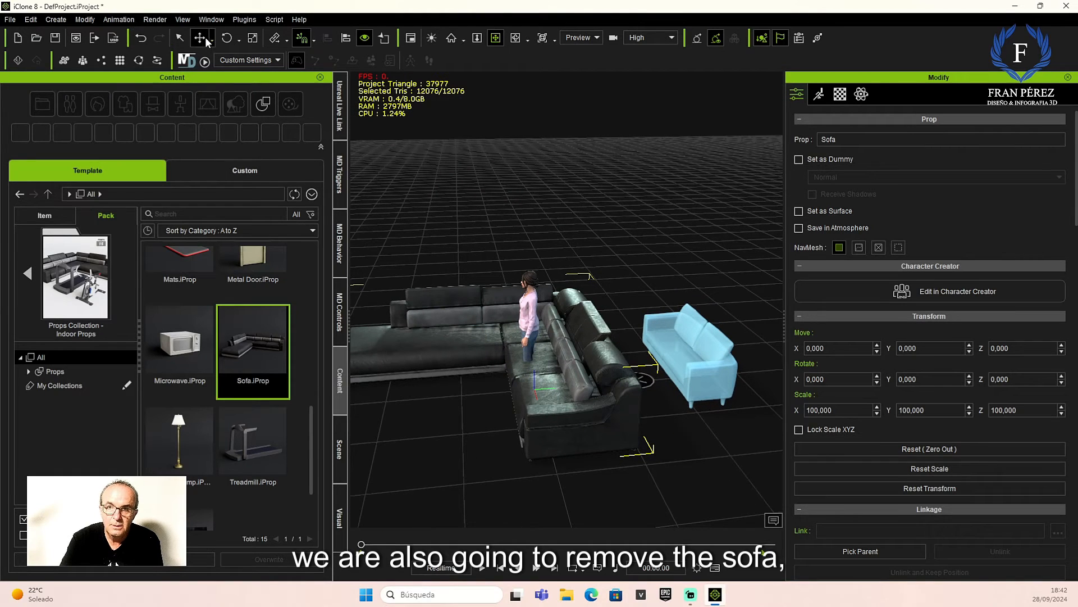
pyautogui.moveTo(578, 385); pyautogui.dragTo(725, 393)
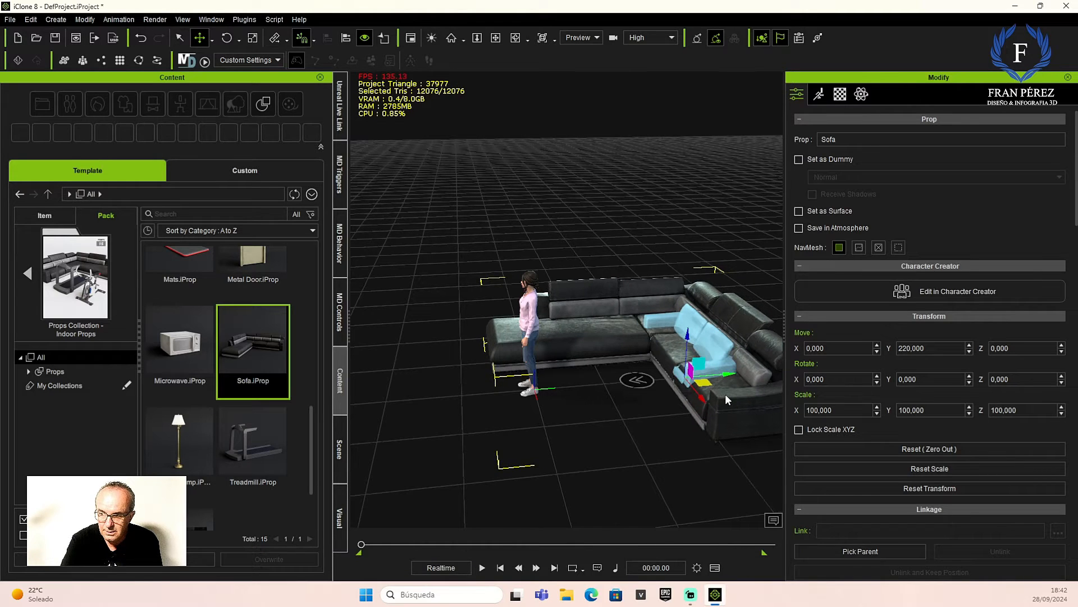
pyautogui.click(253, 38)
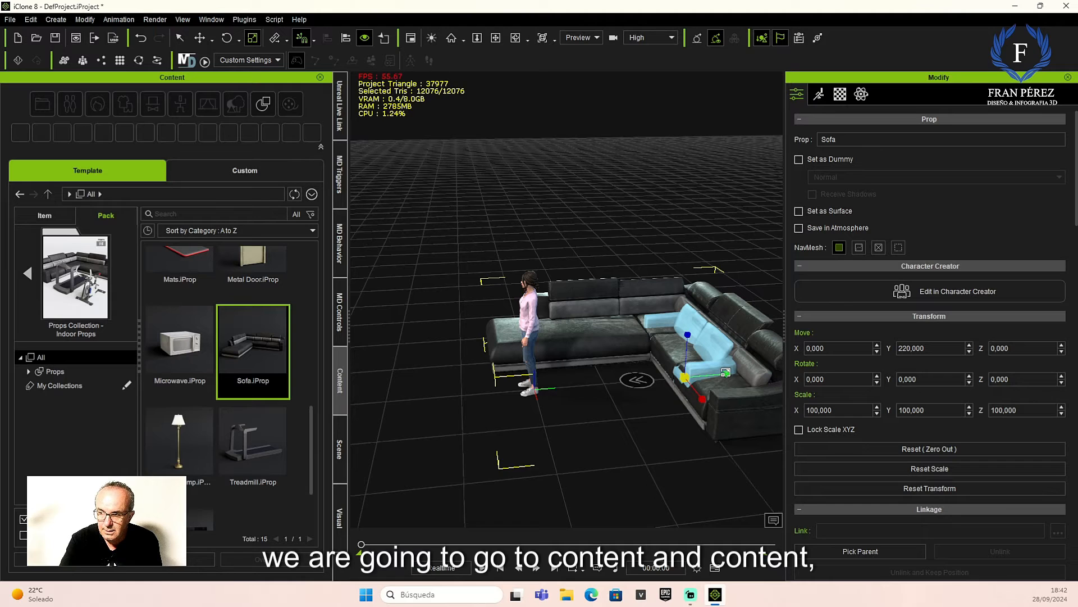
pyautogui.moveTo(726, 373); pyautogui.dragTo(701, 377)
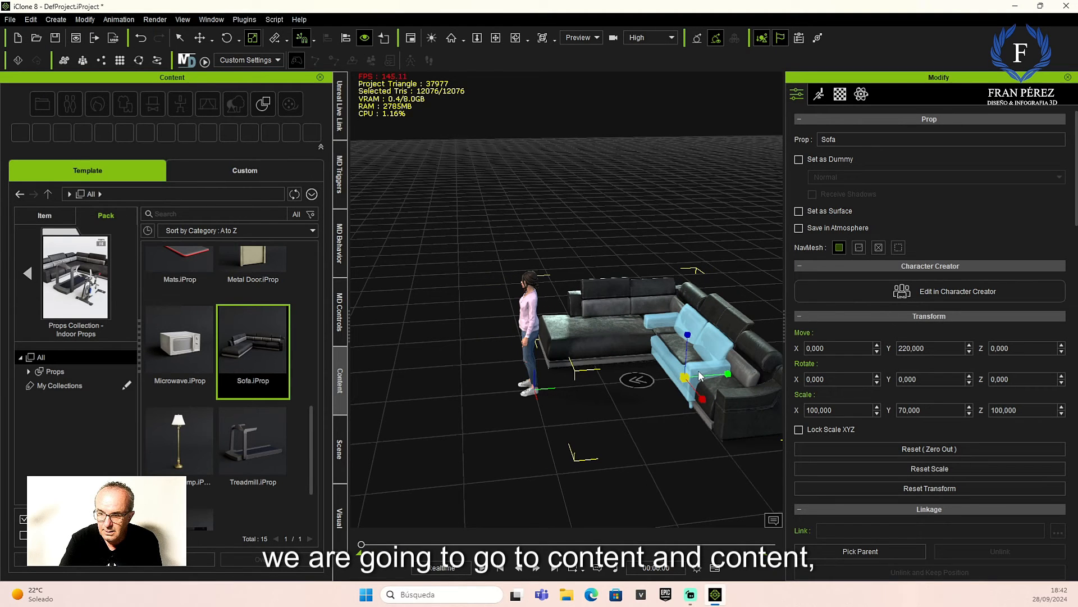
pyautogui.press('w')
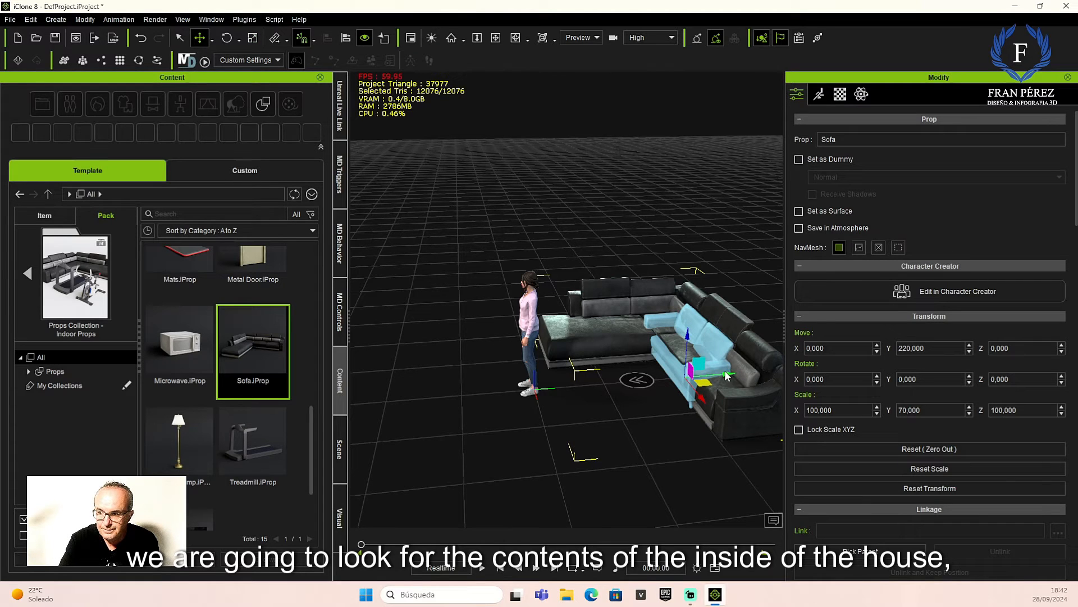
pyautogui.moveTo(726, 375); pyautogui.dragTo(721, 375)
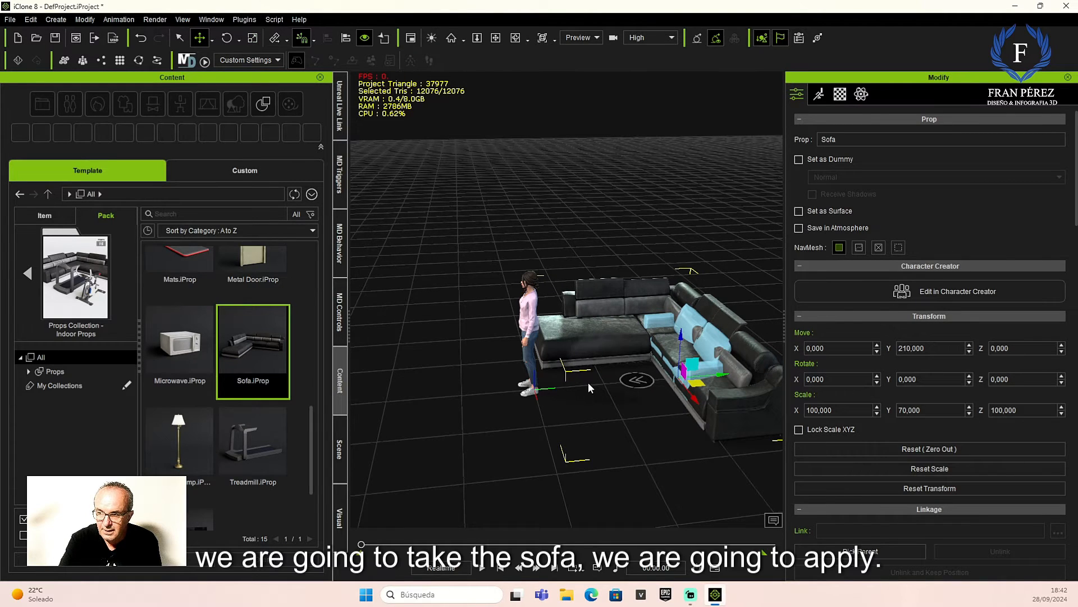
# Scrub the animation to the seated pose at 00:47.05 and shift the black sofa along Y to 205,694 to fit the character
pyautogui.click(495, 38)
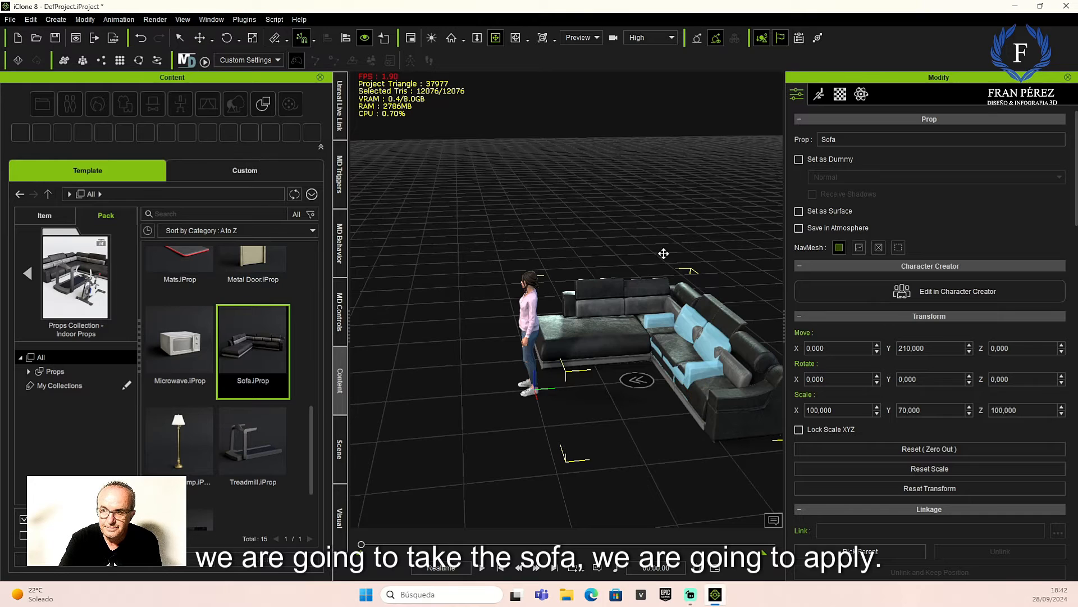
pyautogui.moveTo(663, 253); pyautogui.dragTo(573, 308)
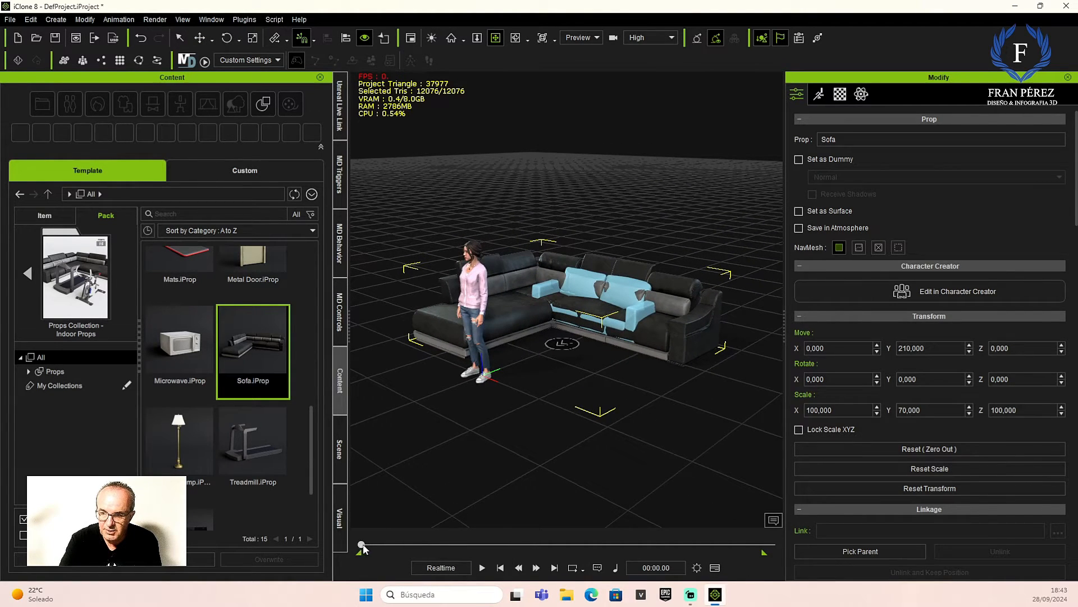
pyautogui.moveTo(363, 545); pyautogui.dragTo(527, 570)
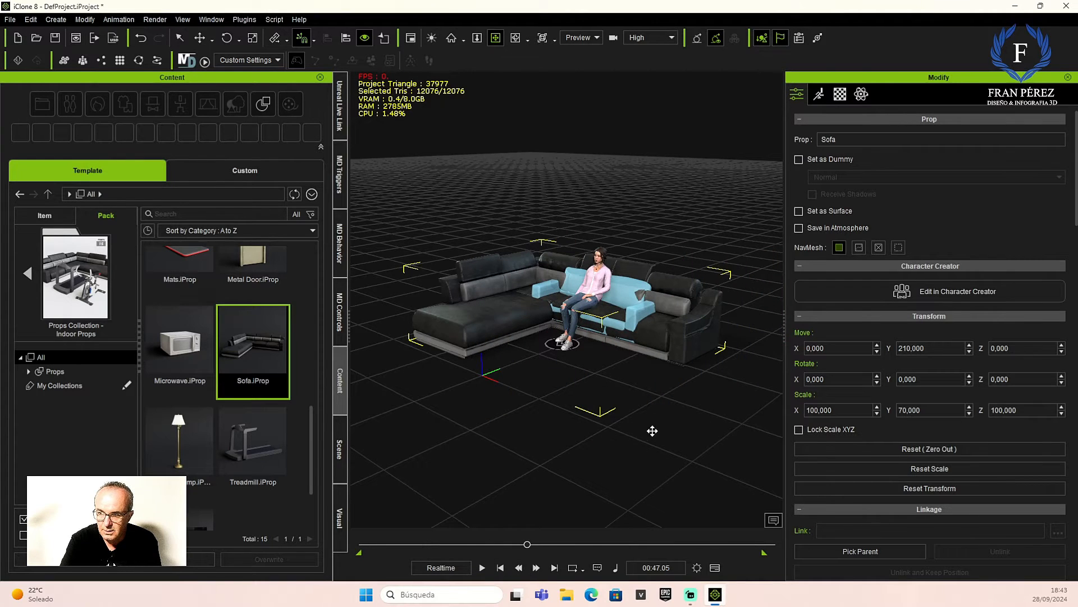
pyautogui.moveTo(652, 431); pyautogui.dragTo(461, 362, button='right')
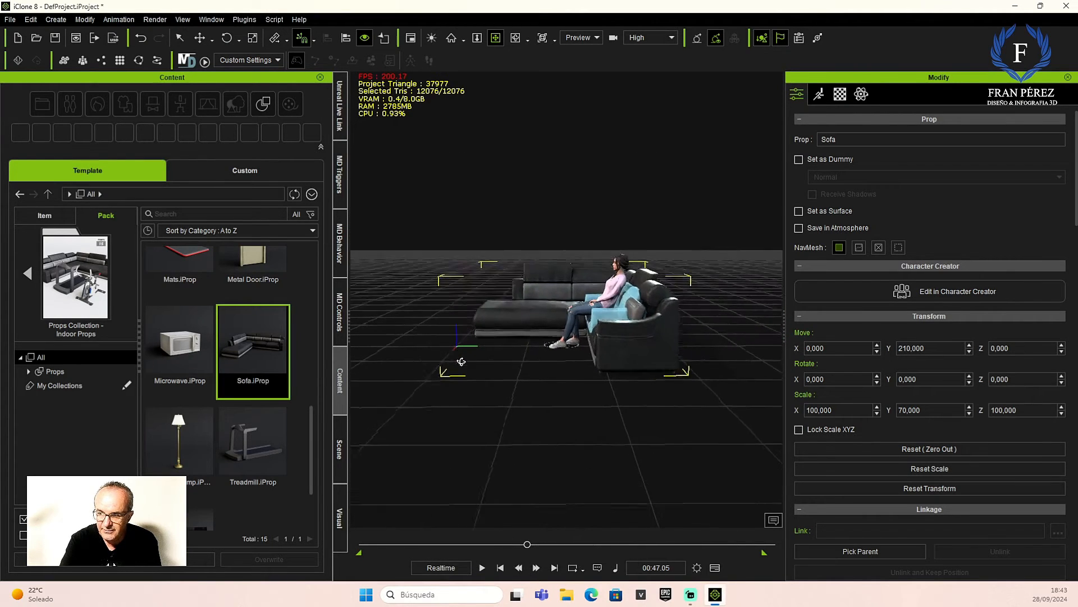
pyautogui.scroll(4, 561, 378)
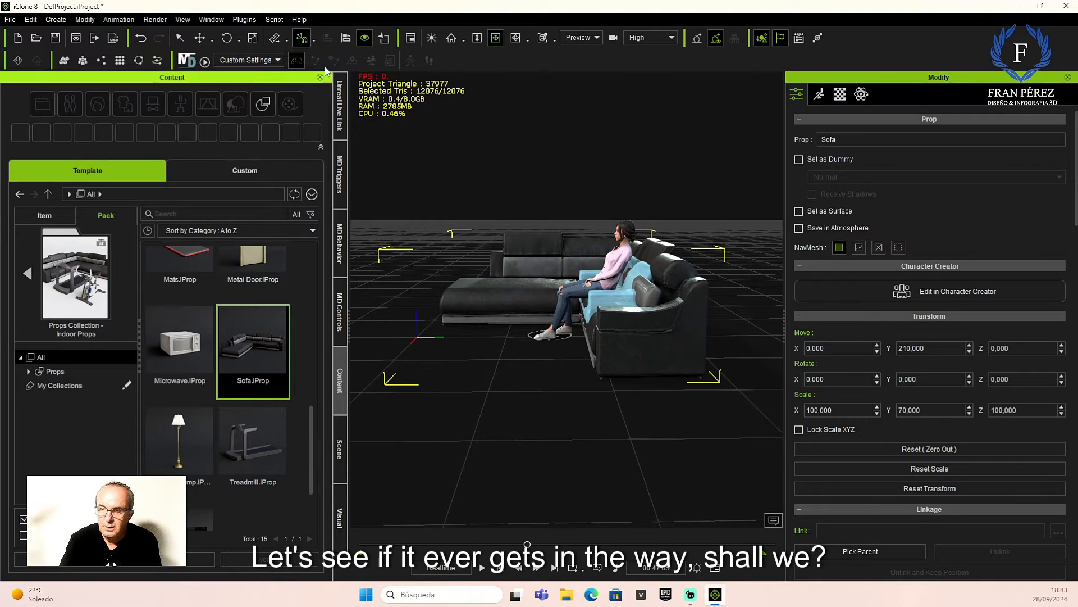
pyautogui.click(200, 37)
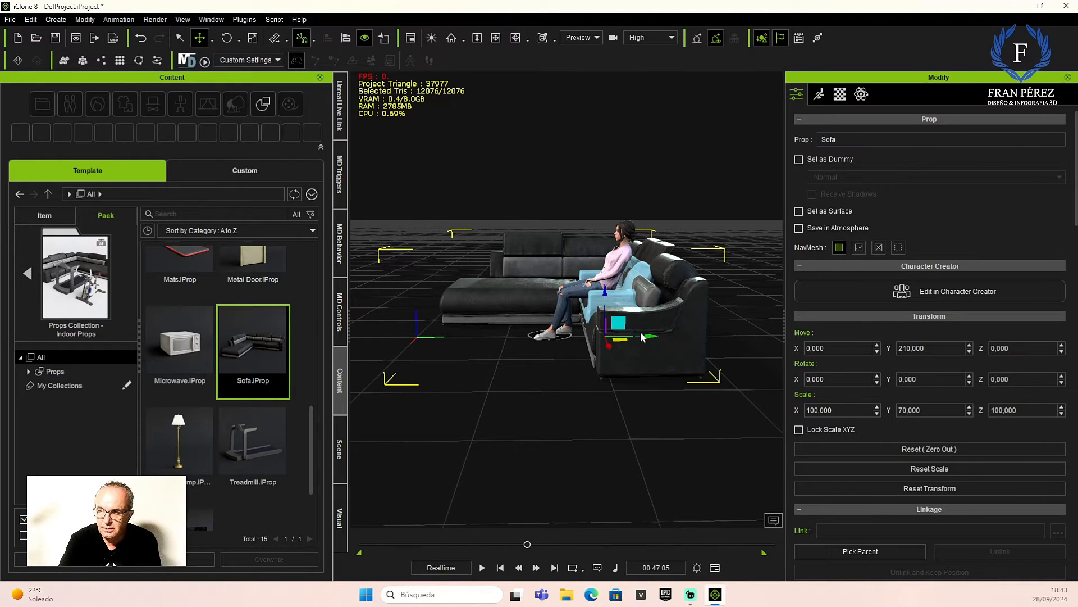
pyautogui.moveTo(645, 336); pyautogui.dragTo(635, 336)
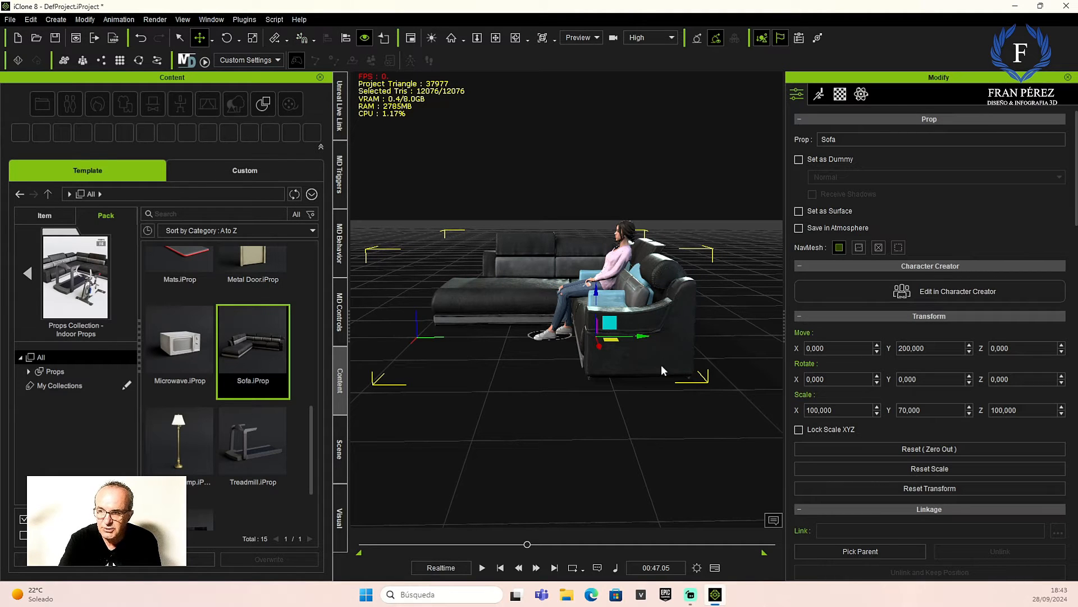
pyautogui.moveTo(640, 335); pyautogui.dragTo(646, 338)
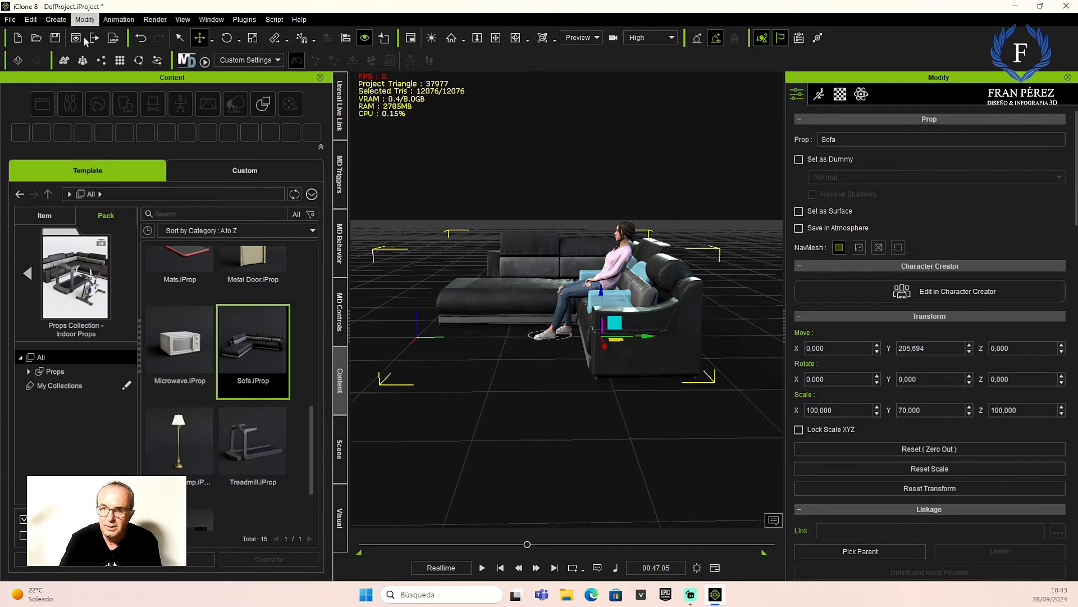
# Remove the black sofa's object animation and reset its scale, accepting the removal of all animation
pyautogui.rightClick(671, 349)
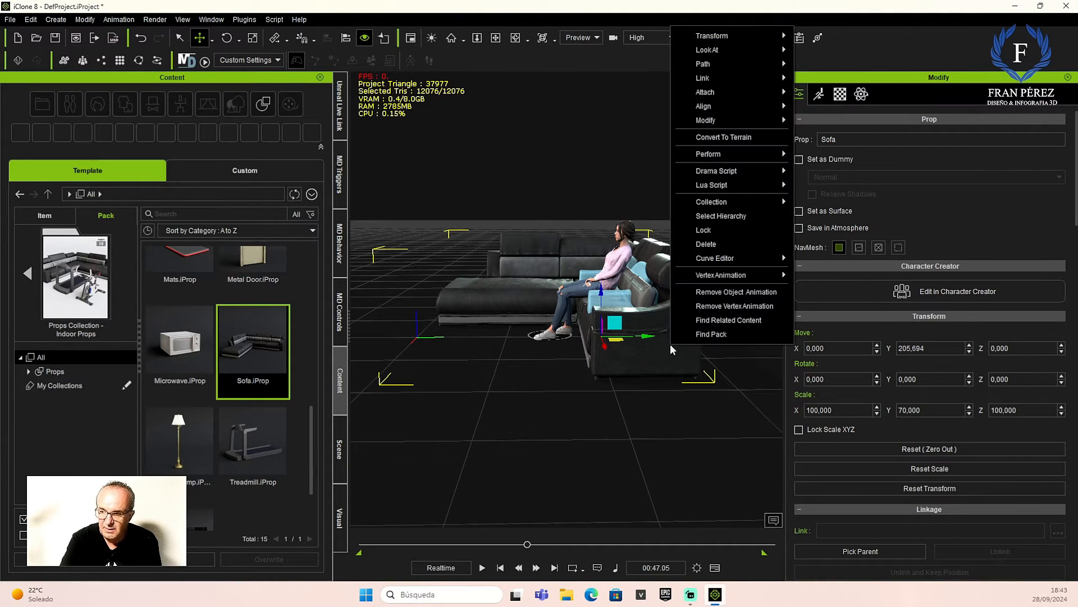
pyautogui.click(723, 294)
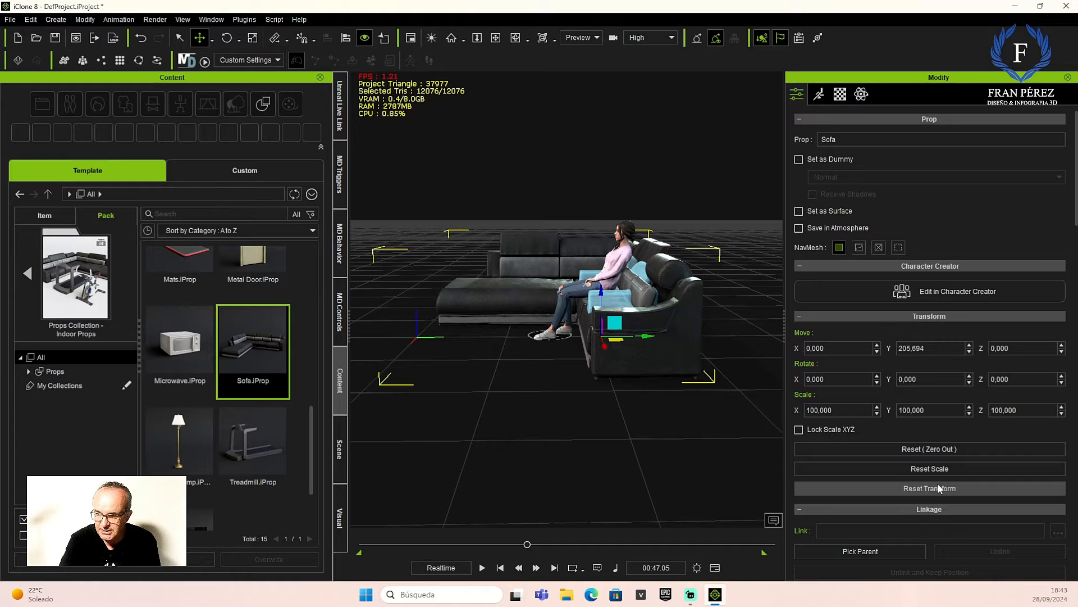
pyautogui.click(946, 471)
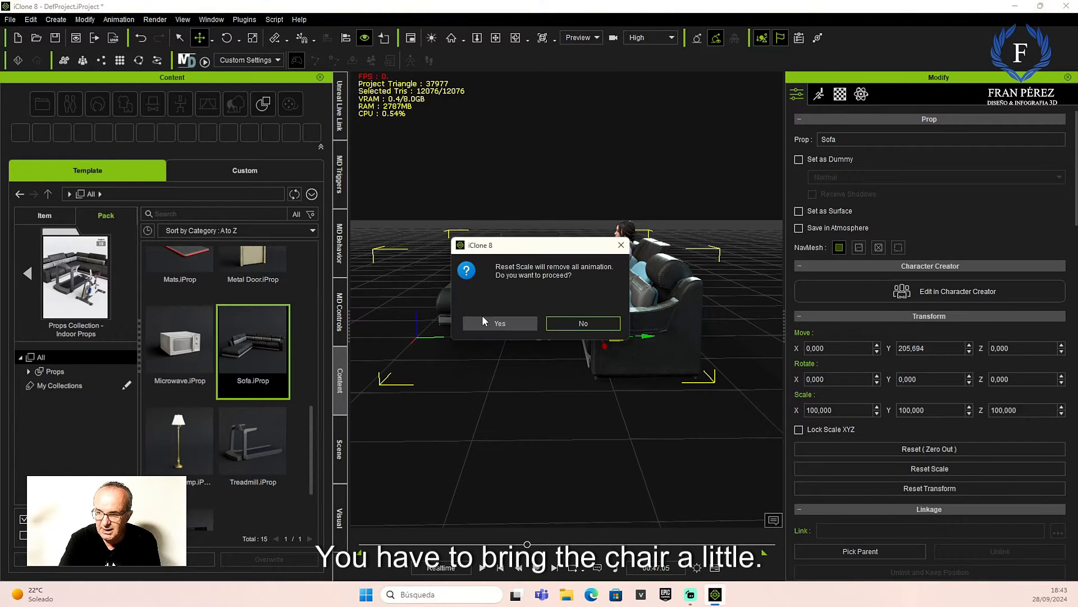
pyautogui.click(500, 324)
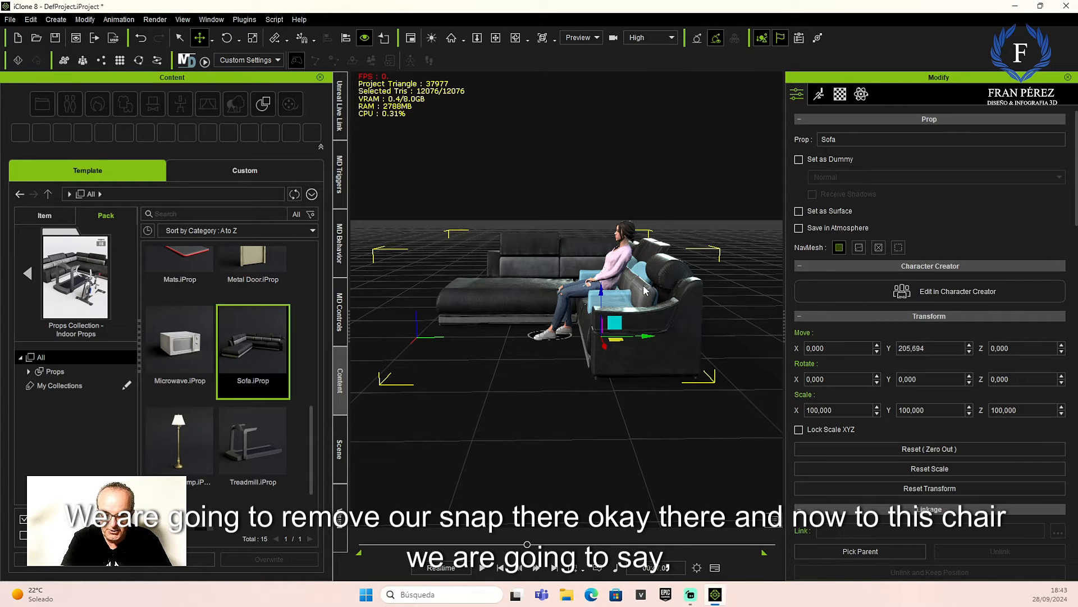
# Delete the original Sit in Sofa prop from the scene
pyautogui.click(492, 41)
pyautogui.moveTo(578, 224); pyautogui.dragTo(535, 219)
pyautogui.moveTo(511, 222); pyautogui.dragTo(563, 314, button='right')
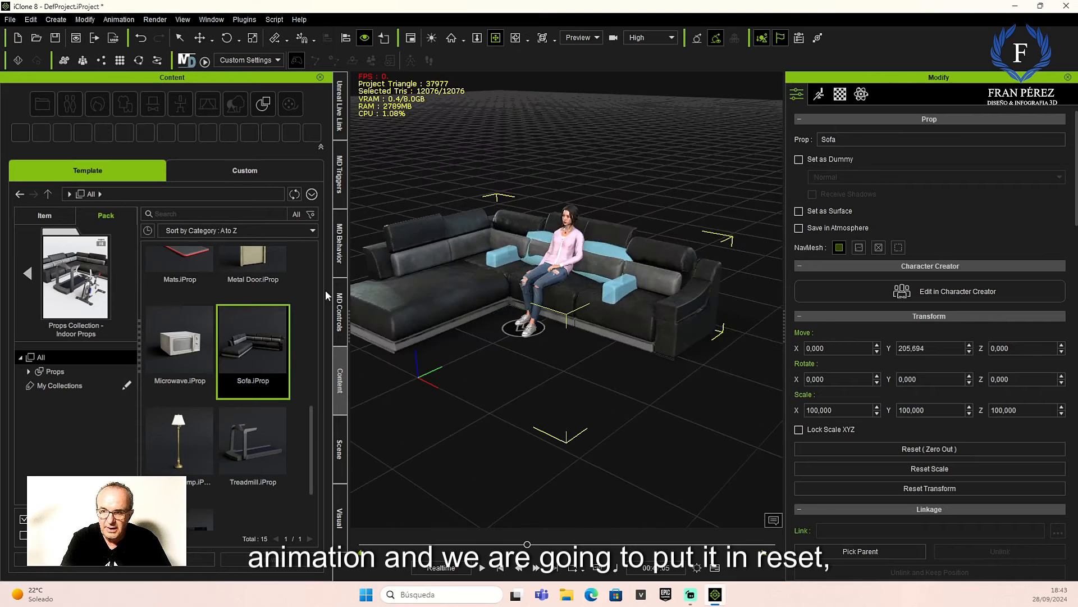
pyautogui.click(339, 447)
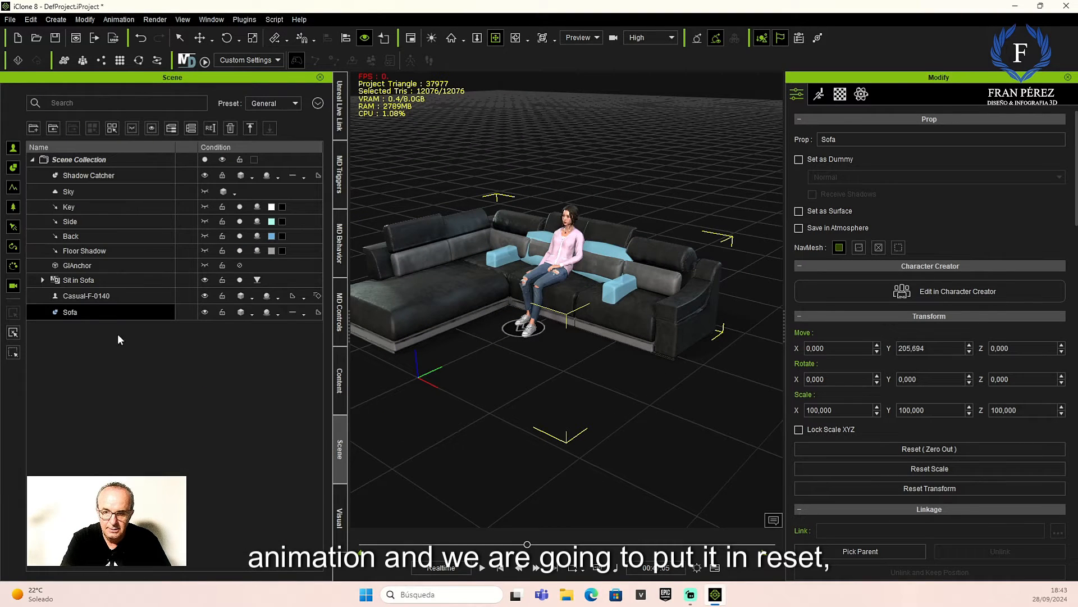
pyautogui.click(84, 280)
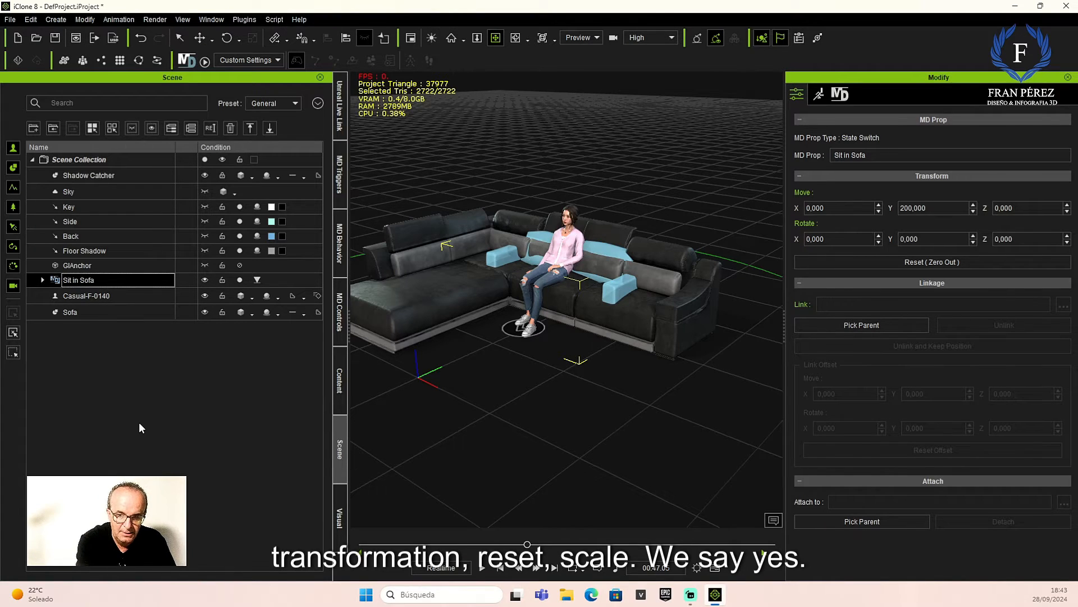
pyautogui.press('Delete')
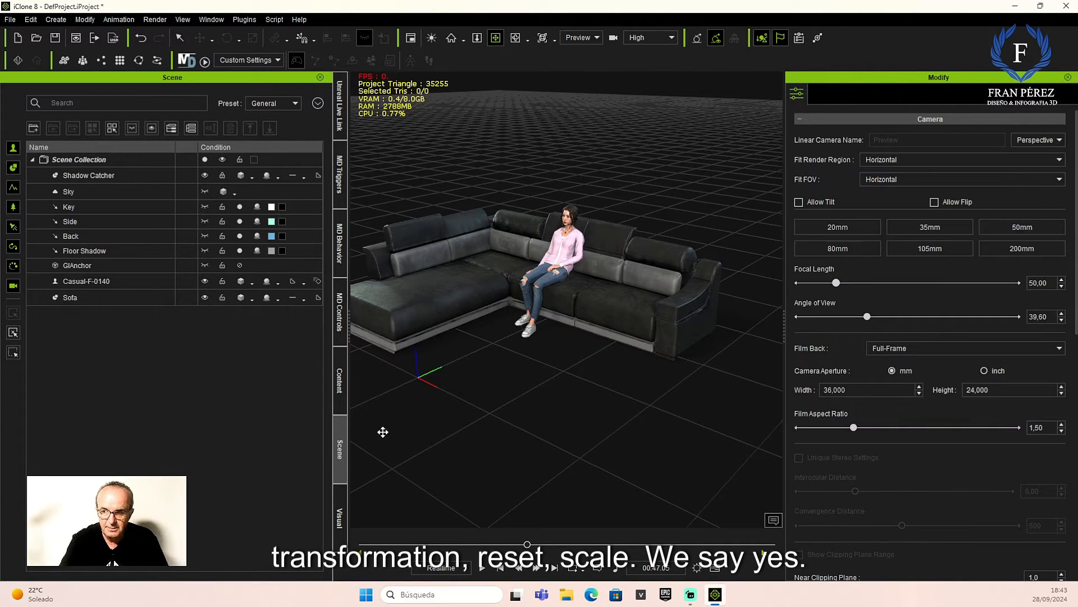
# Scrub the timeline back to 00:00.00 to check the character's motion against the new sofa
pyautogui.moveTo(607, 381); pyautogui.dragTo(508, 344, button='right')
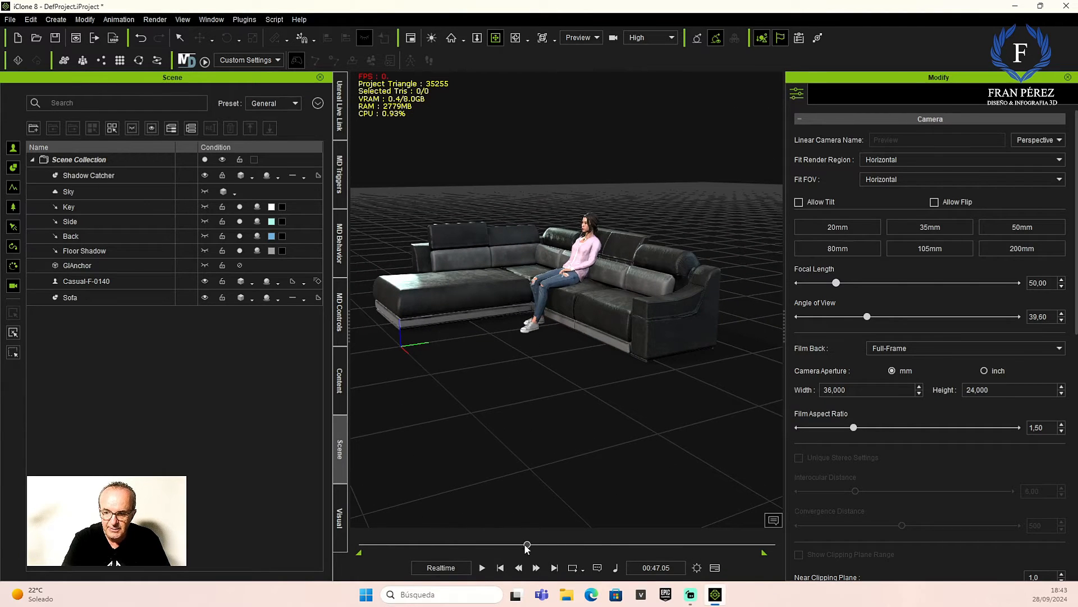
pyautogui.moveTo(525, 546); pyautogui.dragTo(361, 544)
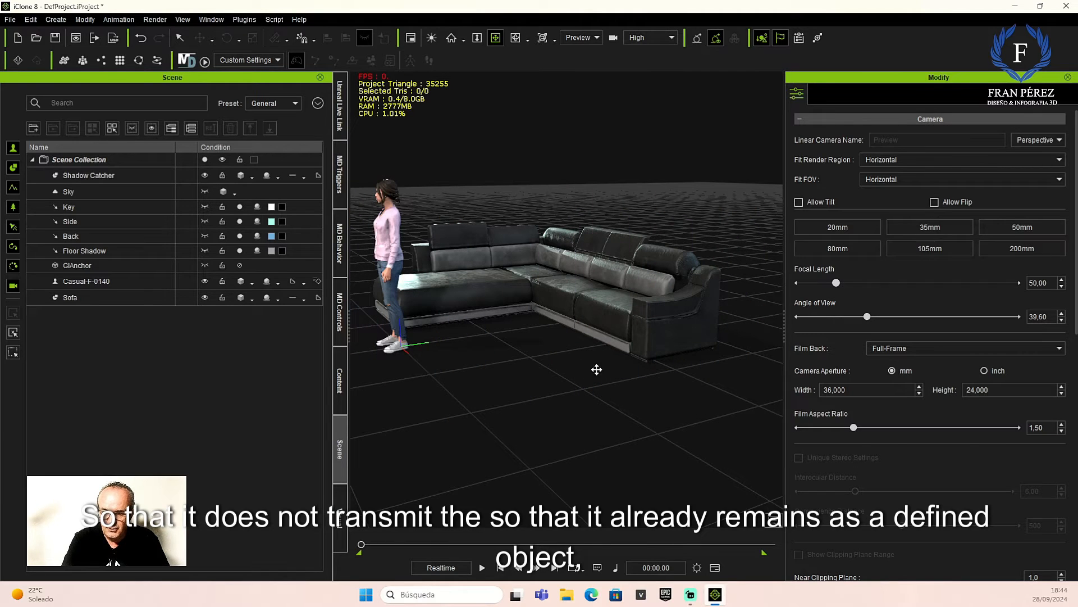
pyautogui.moveTo(585, 364); pyautogui.dragTo(528, 418, button='right')
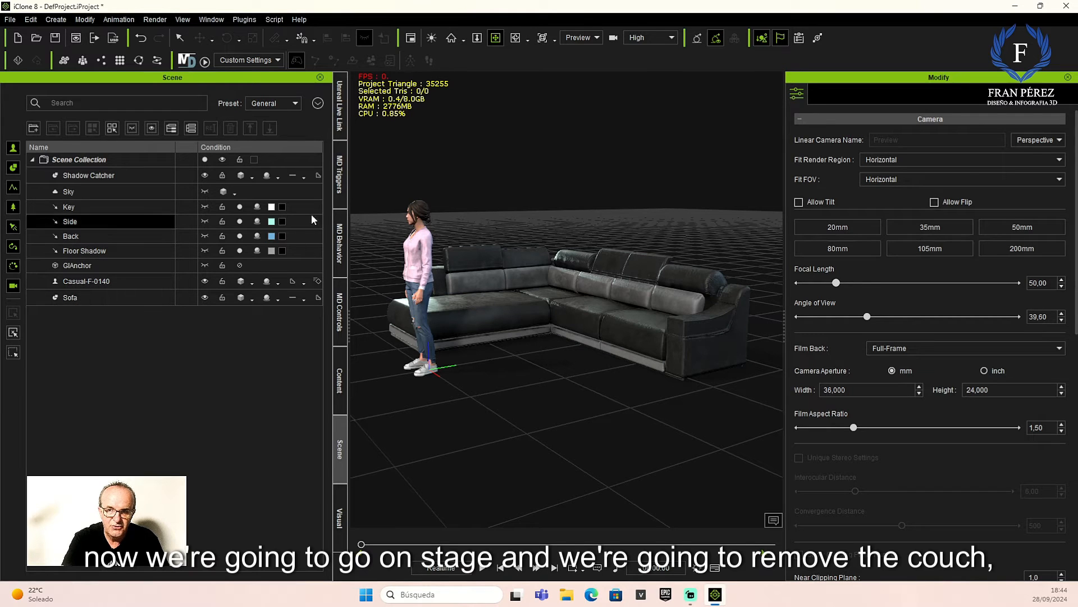
# Set up the Unreal Live Link scene transfer to include motion over the frame range 0 to 6848
pyautogui.click(340, 107)
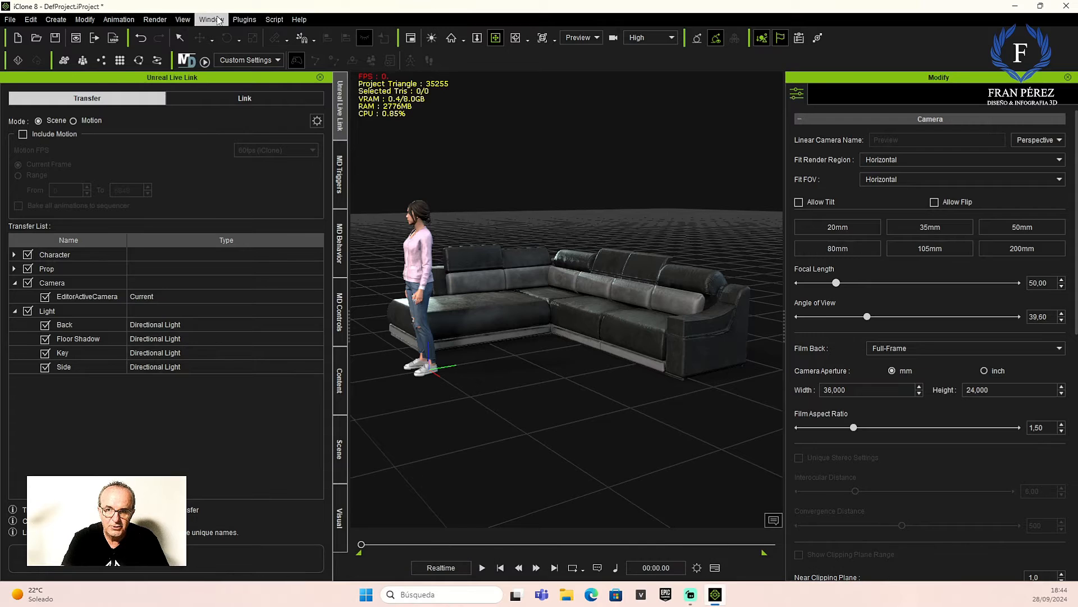
pyautogui.click(244, 19)
pyautogui.moveTo(304, 62)
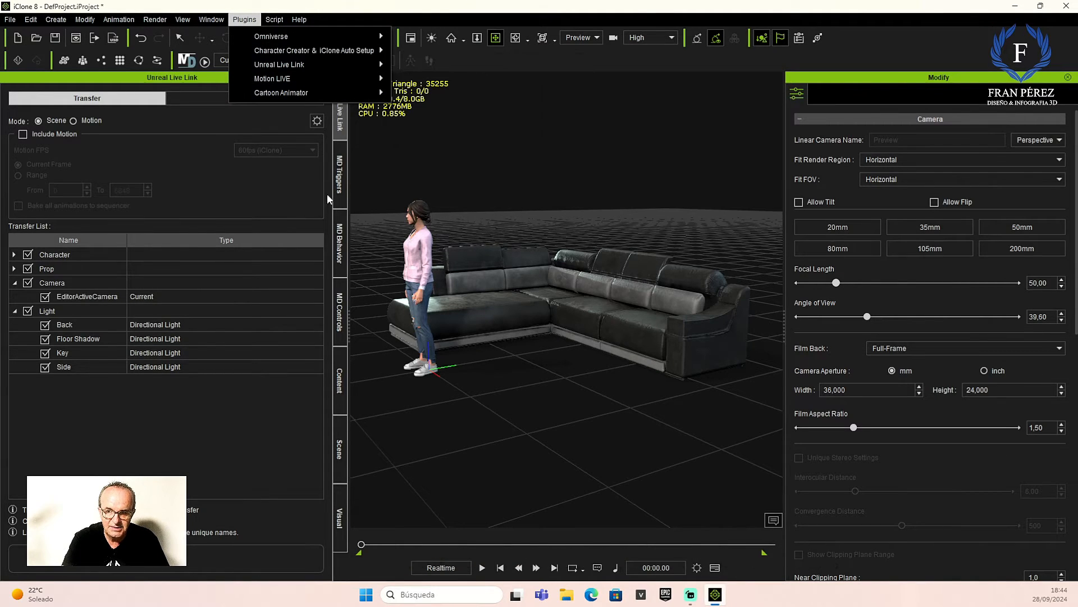
pyautogui.click(342, 131)
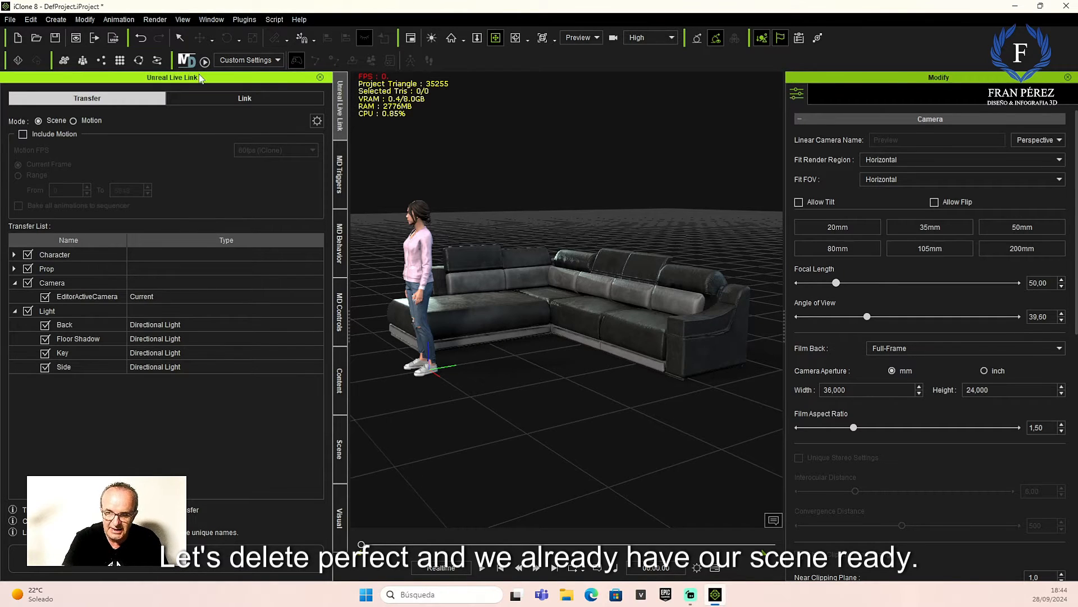
pyautogui.moveTo(196, 77); pyautogui.dragTo(233, 213)
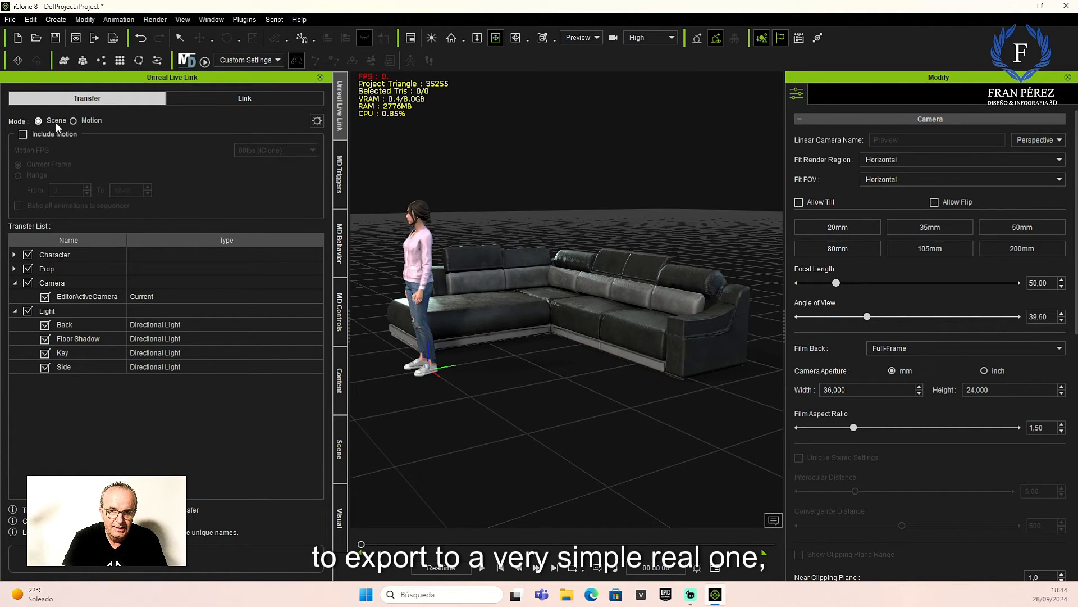
pyautogui.click(23, 135)
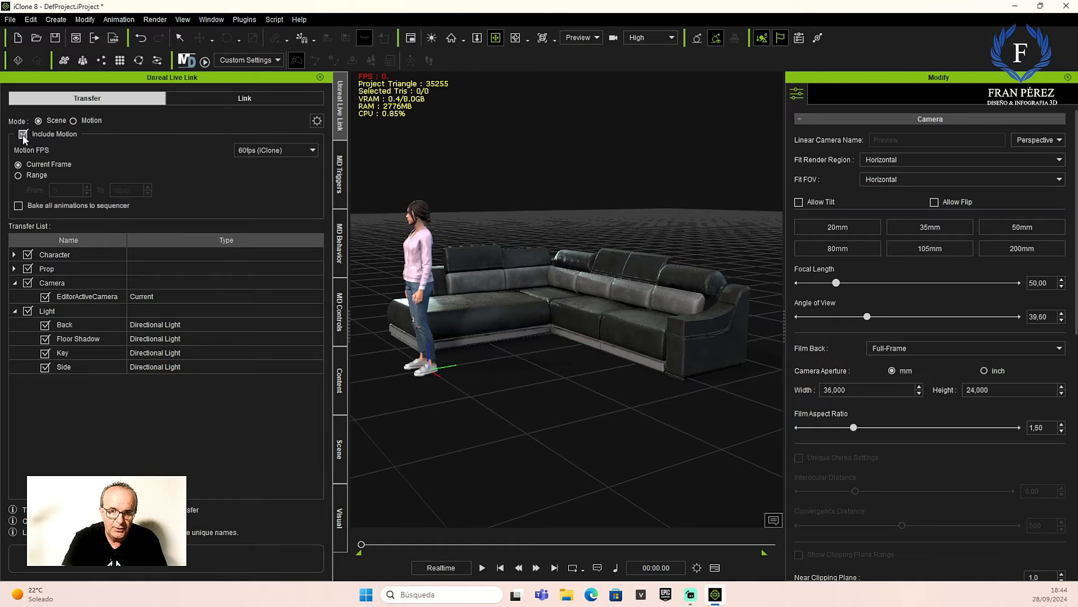
pyautogui.click(19, 176)
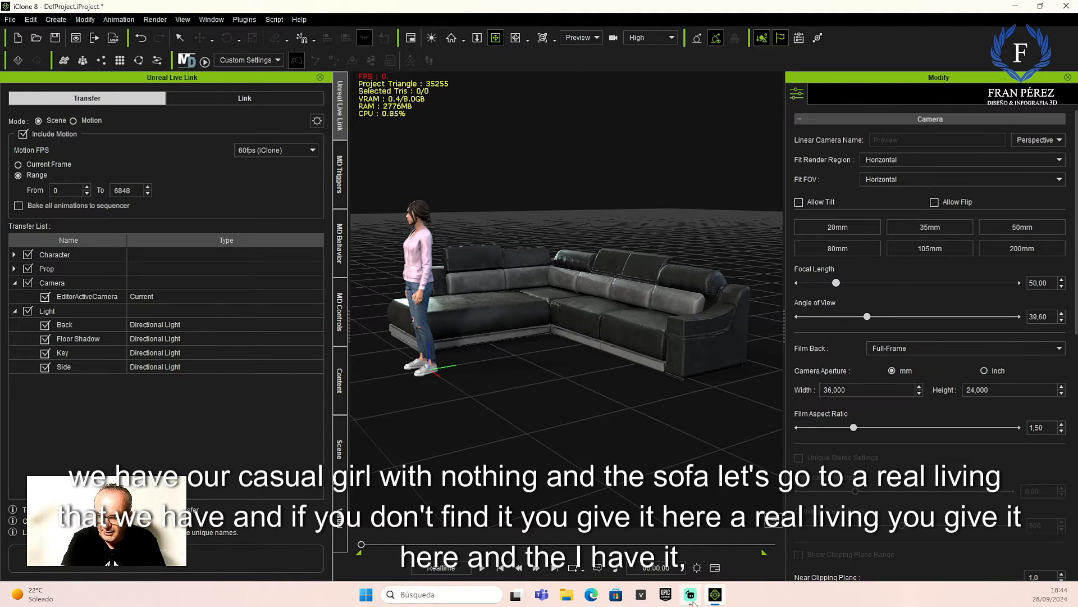
# Switch to Unreal Editor and open the MAPAS folder in the project content
pyautogui.moveTo(710, 602)
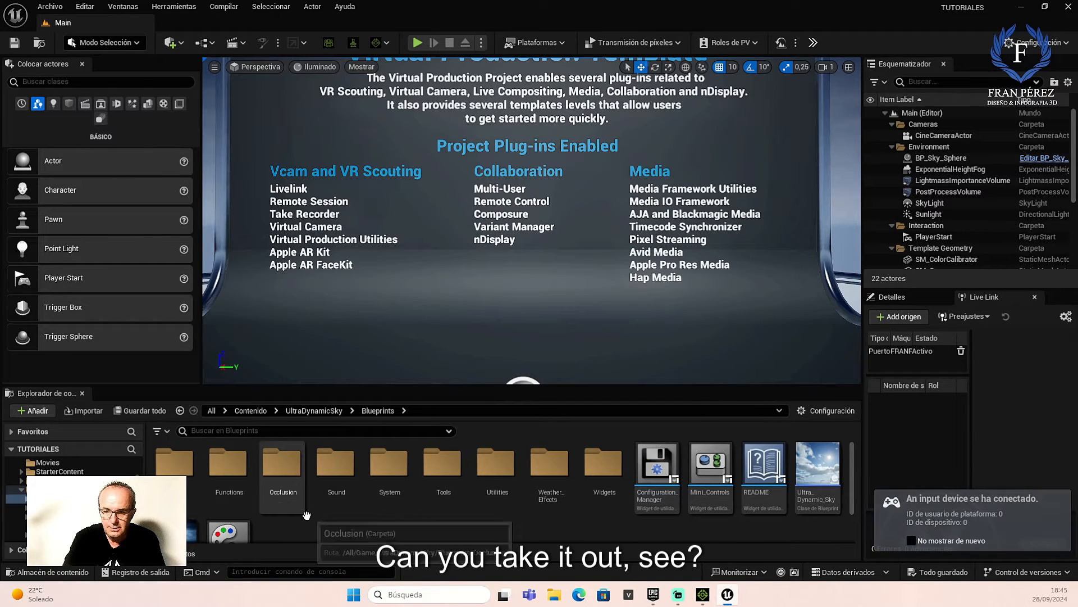
pyautogui.scroll(-1, 306, 515)
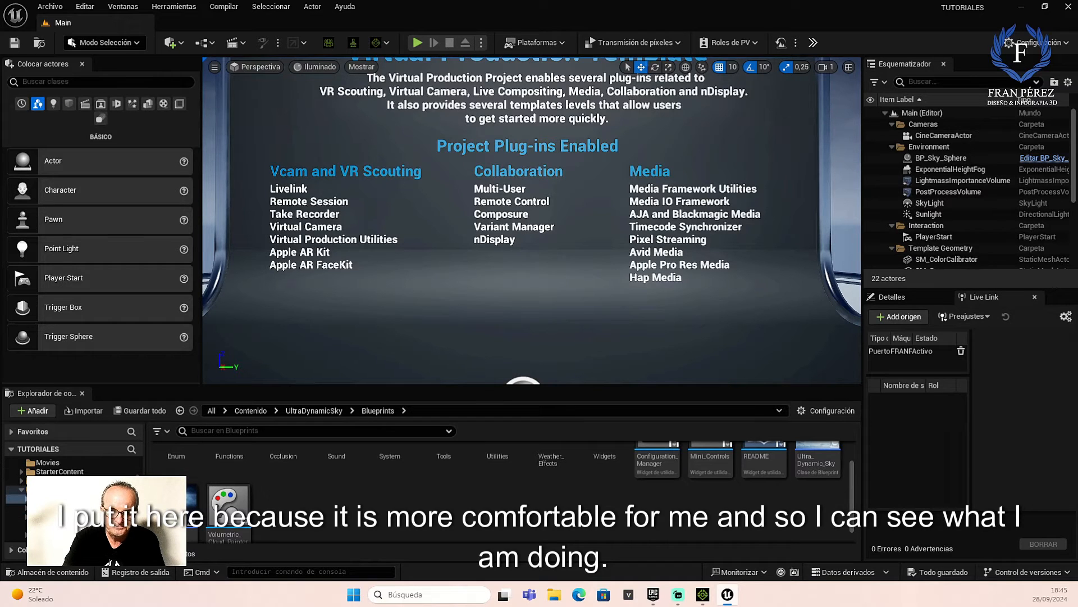
pyautogui.scroll(1, 266, 484)
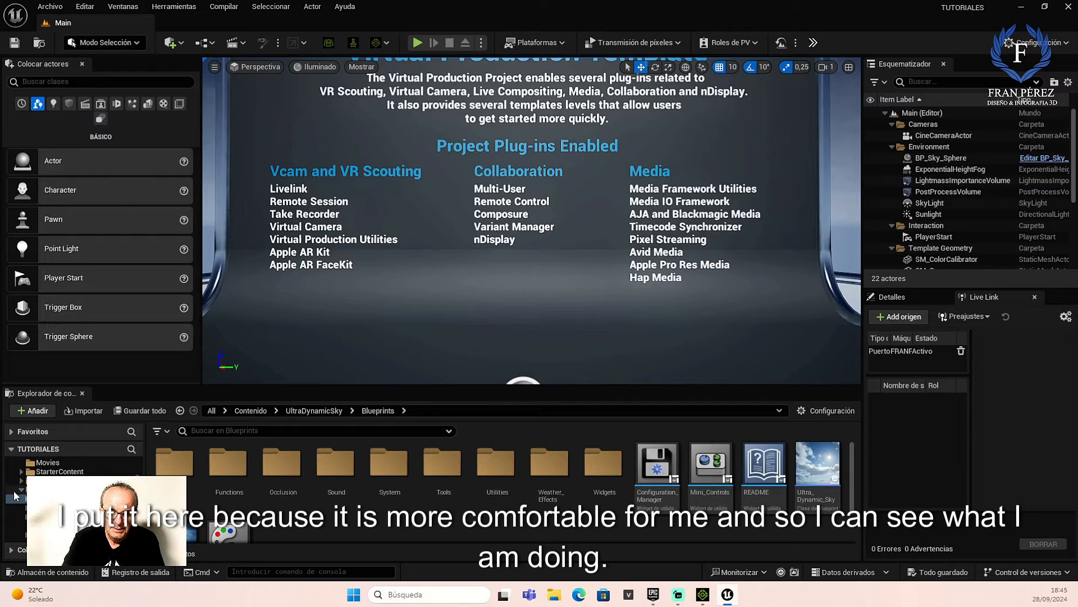
pyautogui.click(48, 472)
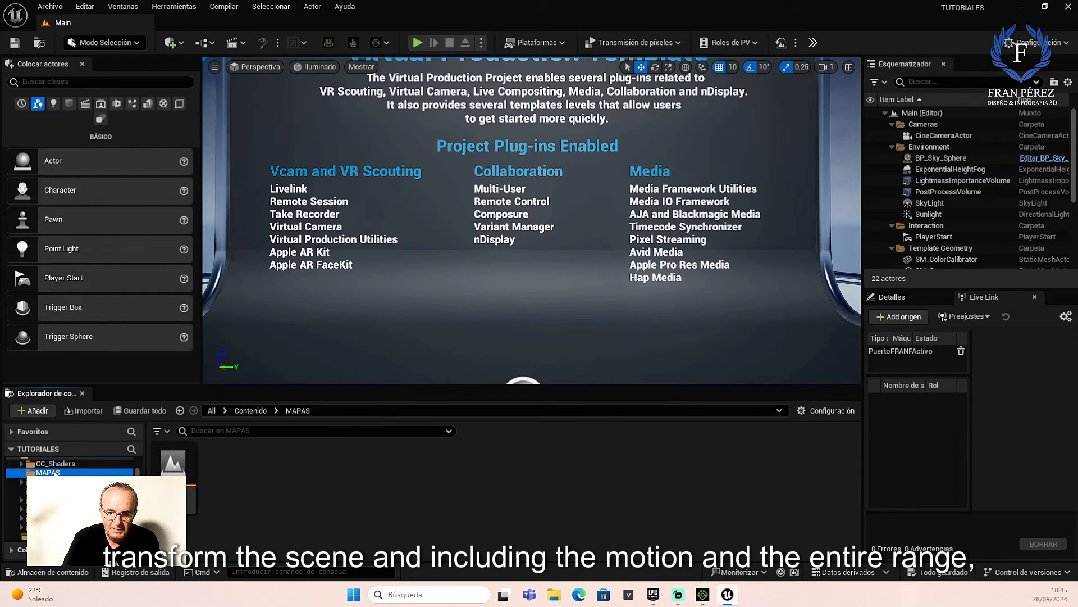
# Open the ICLONE level from the MAPAS folder and create a Live Link origin in it
pyautogui.doubleClick(179, 466)
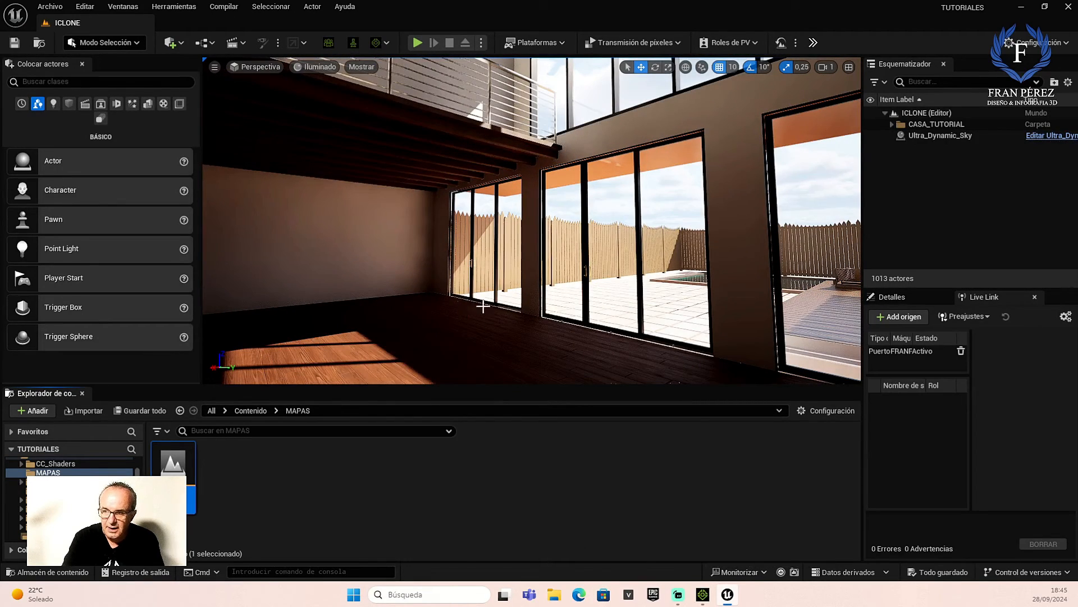
pyautogui.moveTo(482, 306); pyautogui.dragTo(595, 310, button='right')
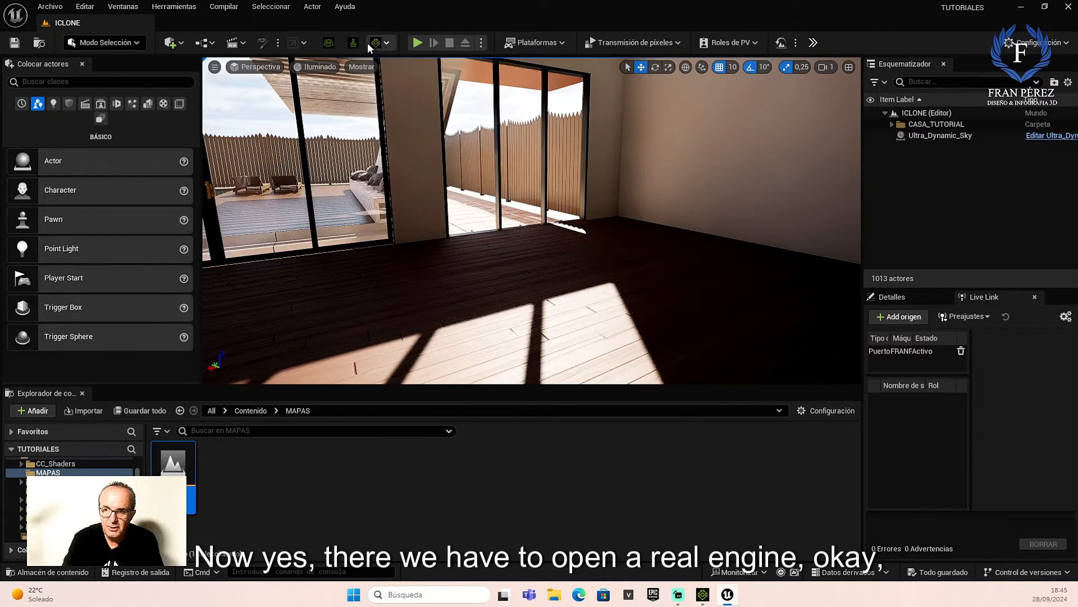
pyautogui.click(386, 42)
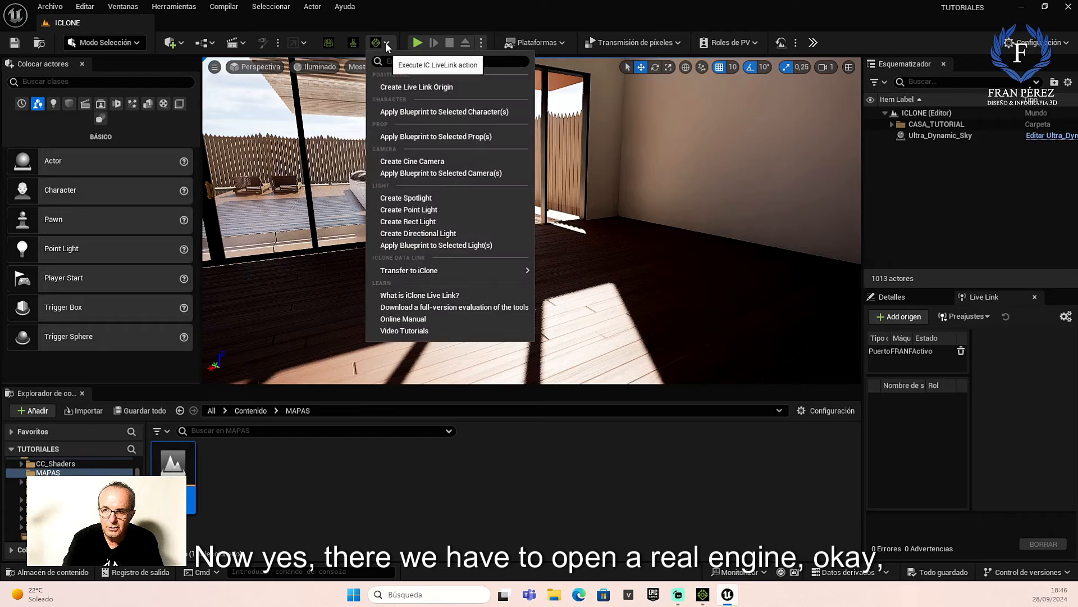
pyautogui.click(428, 87)
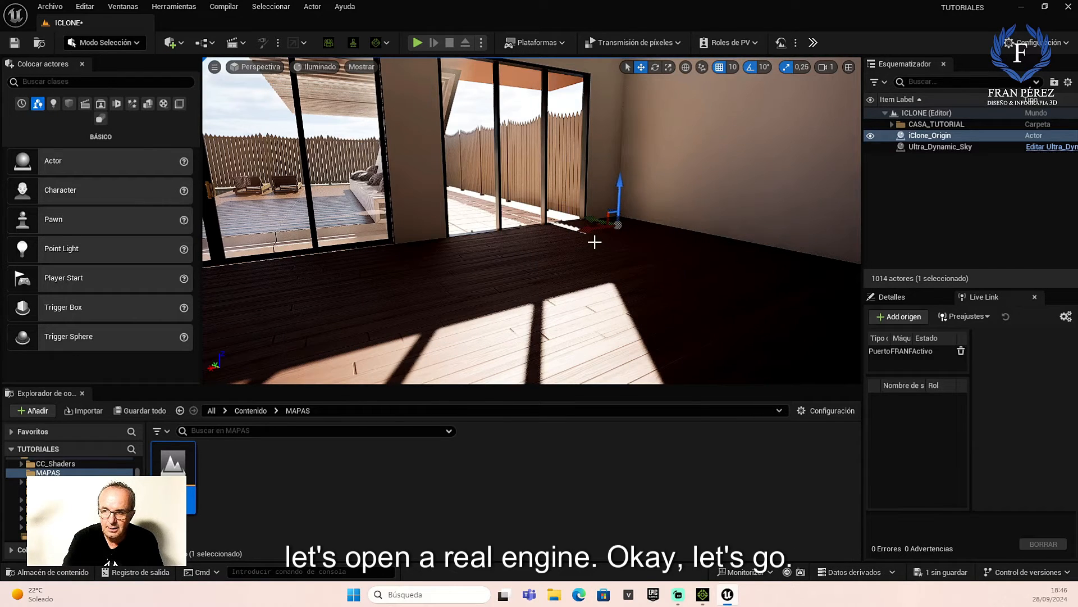
# Move the iClone_Origin actor onto the open wooden floor of the room, near the glass doors
pyautogui.moveTo(590, 231); pyautogui.dragTo(314, 270)
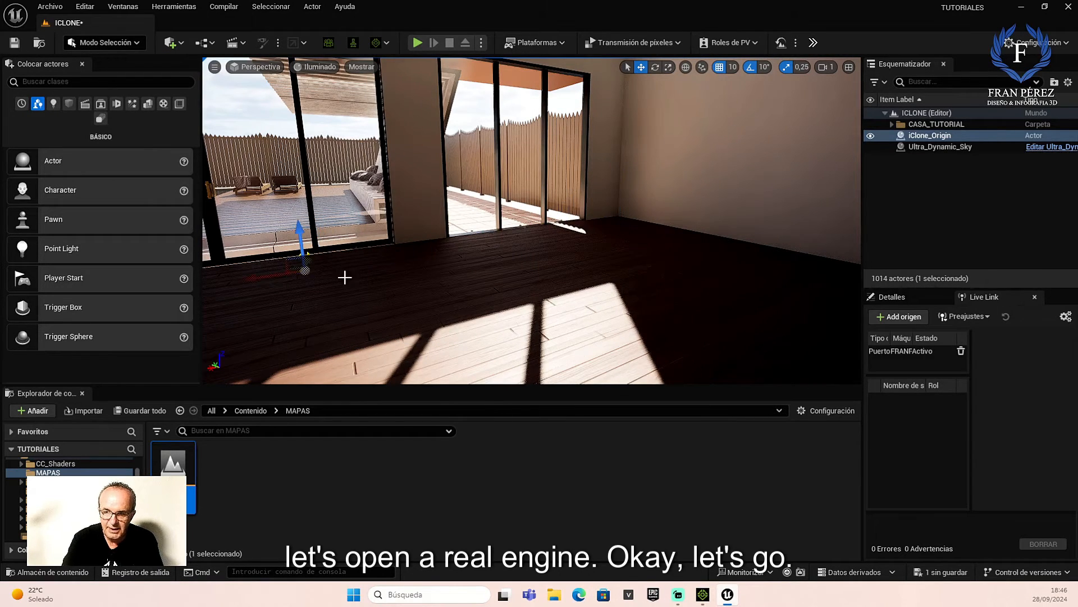
pyautogui.moveTo(383, 251); pyautogui.dragTo(315, 252, button='right')
pyautogui.moveTo(453, 277); pyautogui.dragTo(573, 302, button='right')
pyautogui.moveTo(535, 262); pyautogui.dragTo(317, 264)
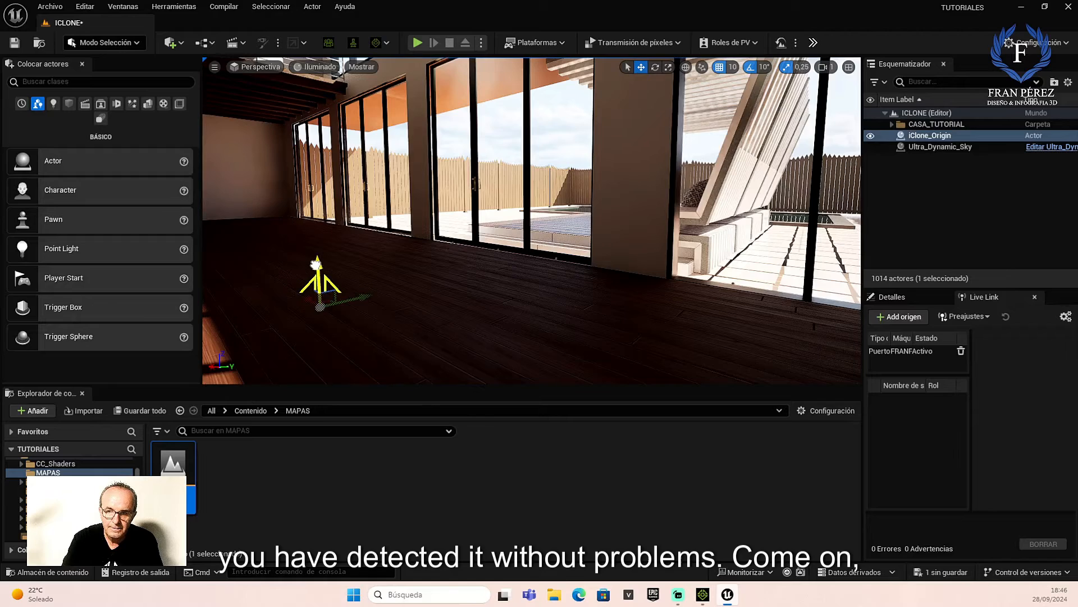
pyautogui.scroll(1, 397, 277)
pyautogui.moveTo(397, 277); pyautogui.dragTo(359, 275, button='right')
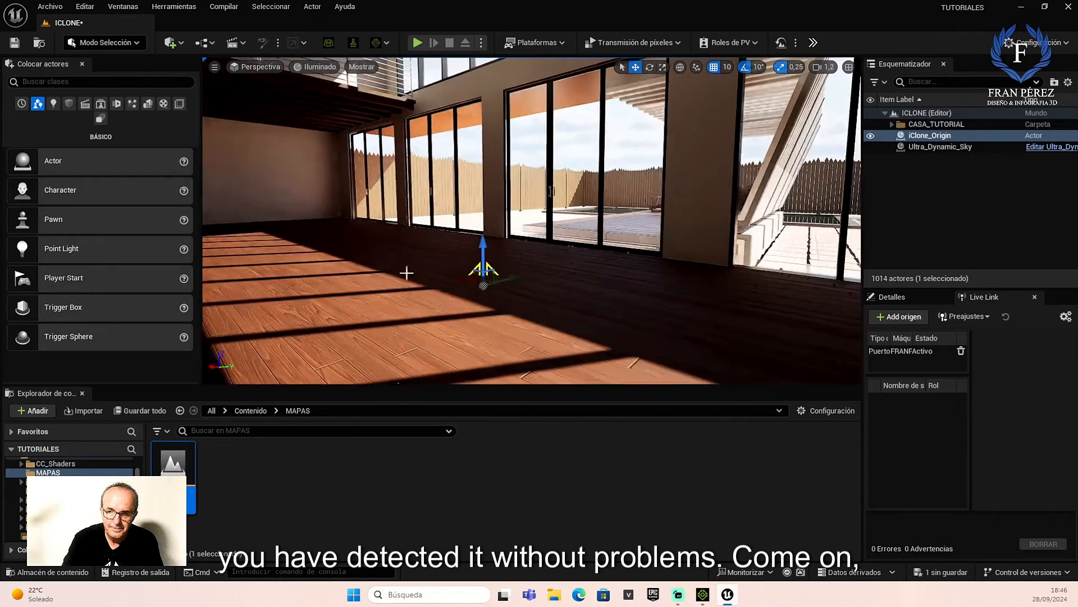
pyautogui.moveTo(486, 244); pyautogui.dragTo(485, 235)
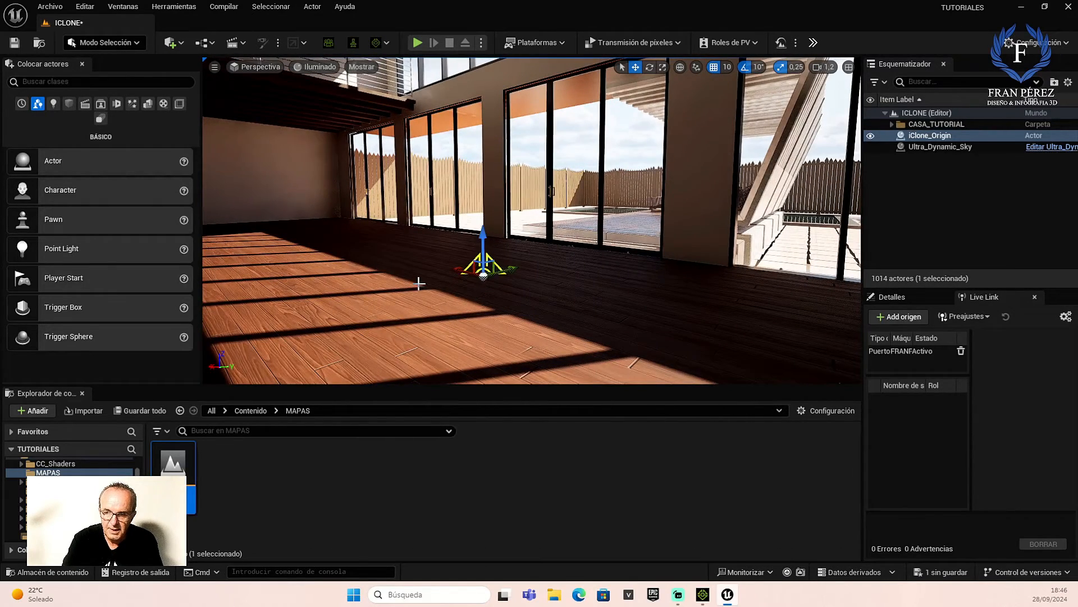
pyautogui.moveTo(418, 284)
pyautogui.mouseDown(button='right')
pyautogui.moveTo(440, 302)
pyautogui.moveTo(420, 286)
pyautogui.mouseUp(button='right')
pyautogui.press('e')
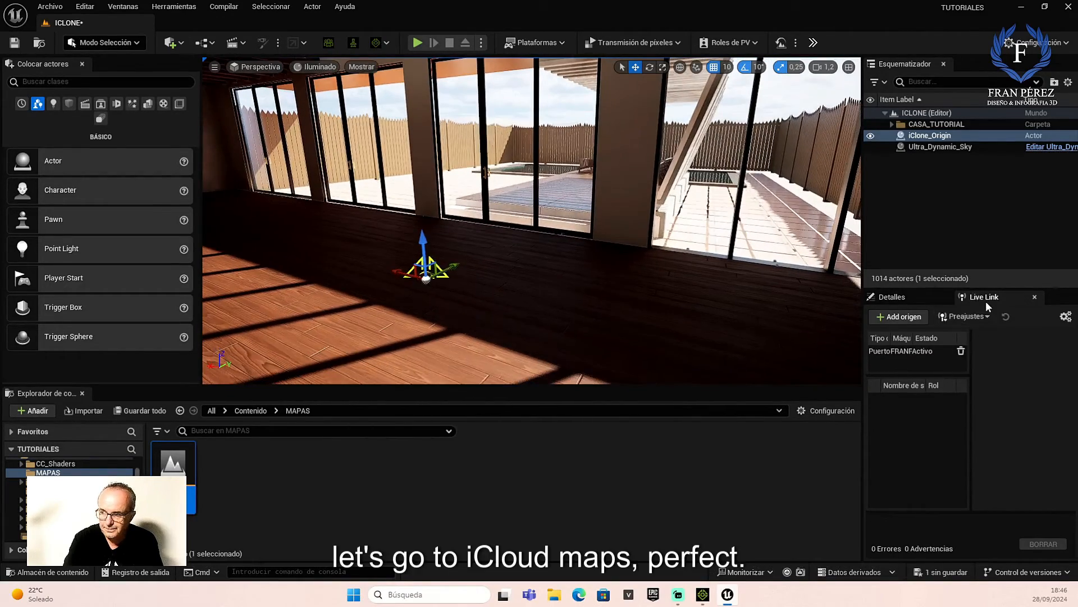
# Add an iClone LiveLink source on port 54321 to the Live Link connections
pyautogui.click(901, 317)
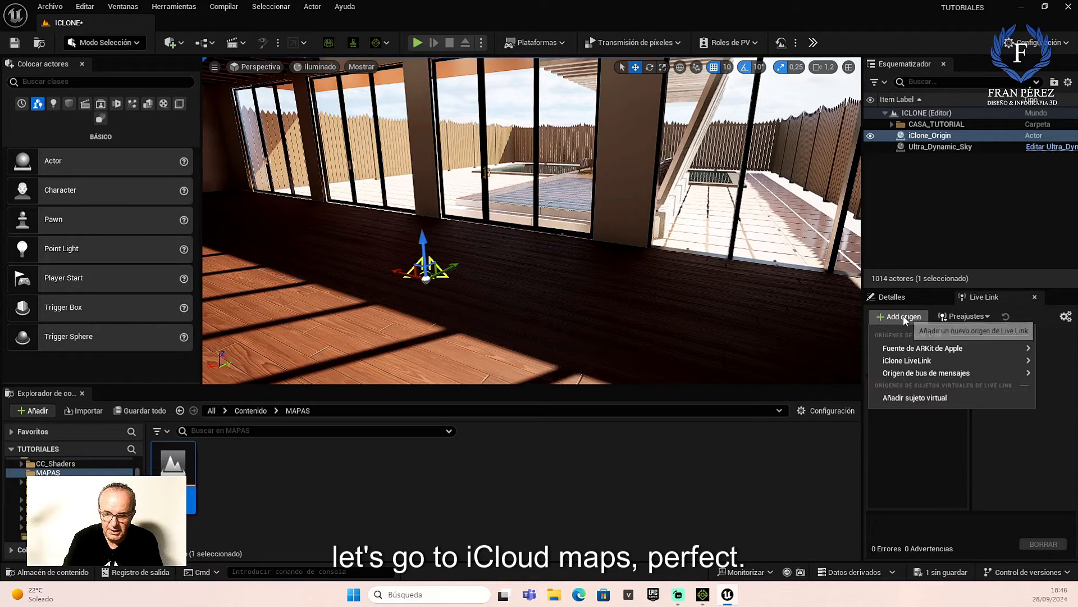
pyautogui.moveTo(923, 363)
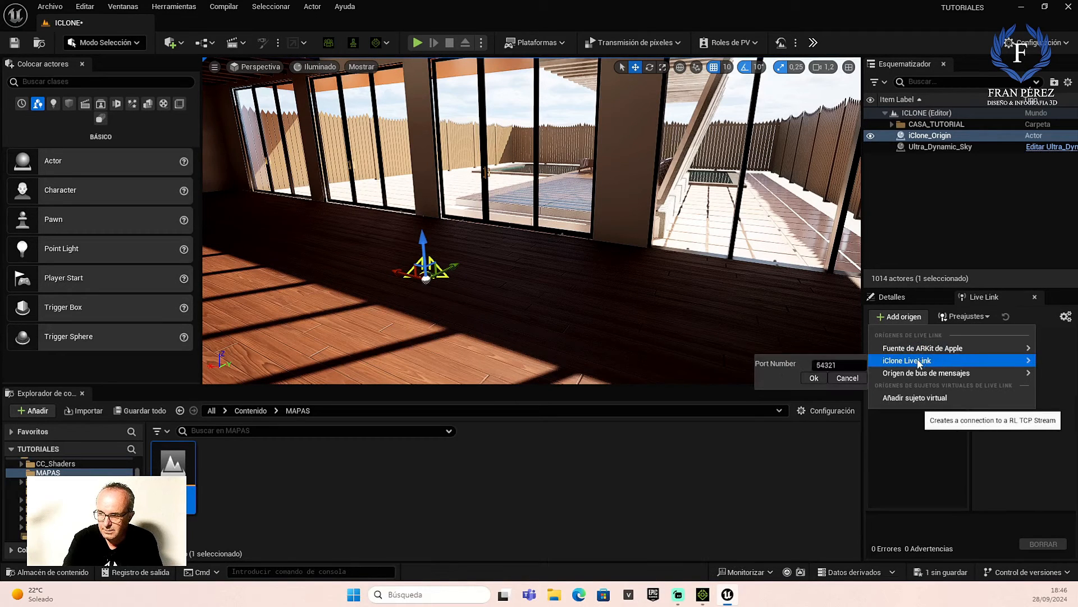
pyautogui.click(814, 378)
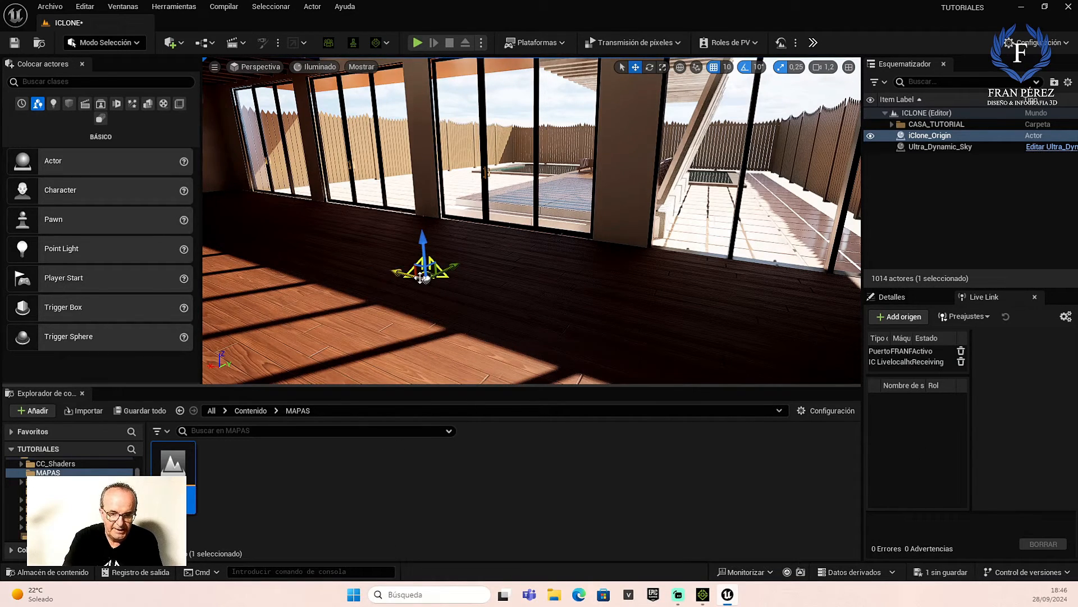
# Switch to iClone, exclude the Camera and Light groups from the transfer list, and transfer the Casual-F-0140 character and Sofa
pyautogui.click(704, 596)
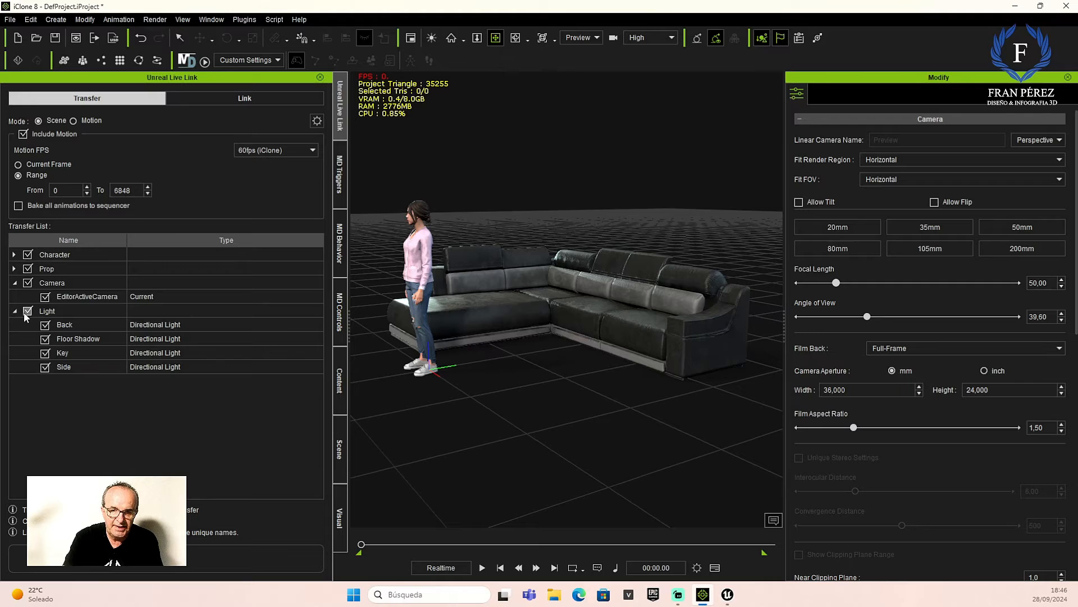
pyautogui.click(15, 269)
pyautogui.click(15, 255)
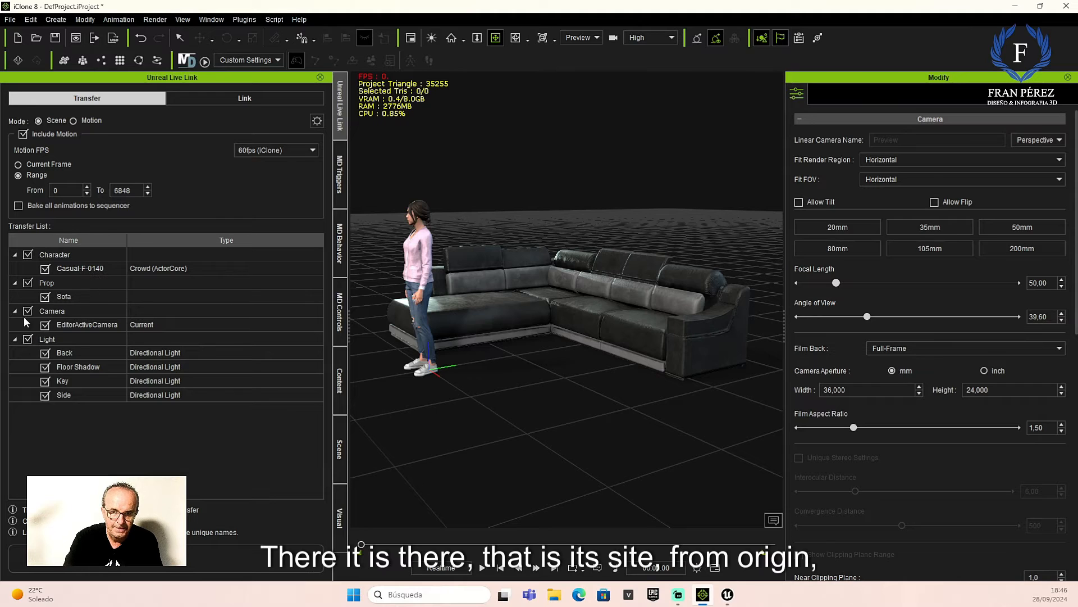
pyautogui.click(27, 339)
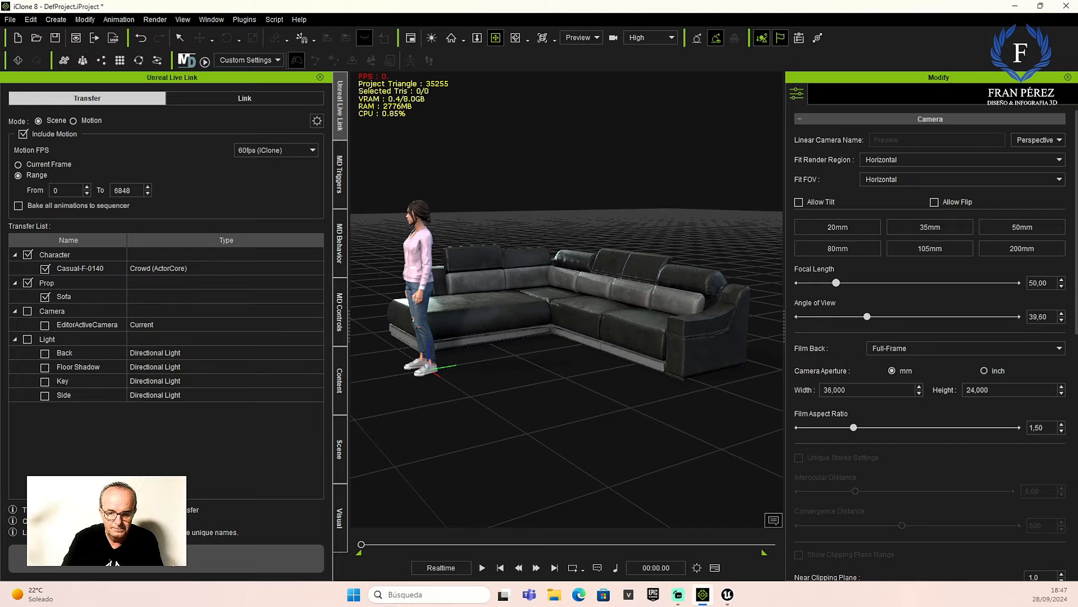
pyautogui.click(113, 562)
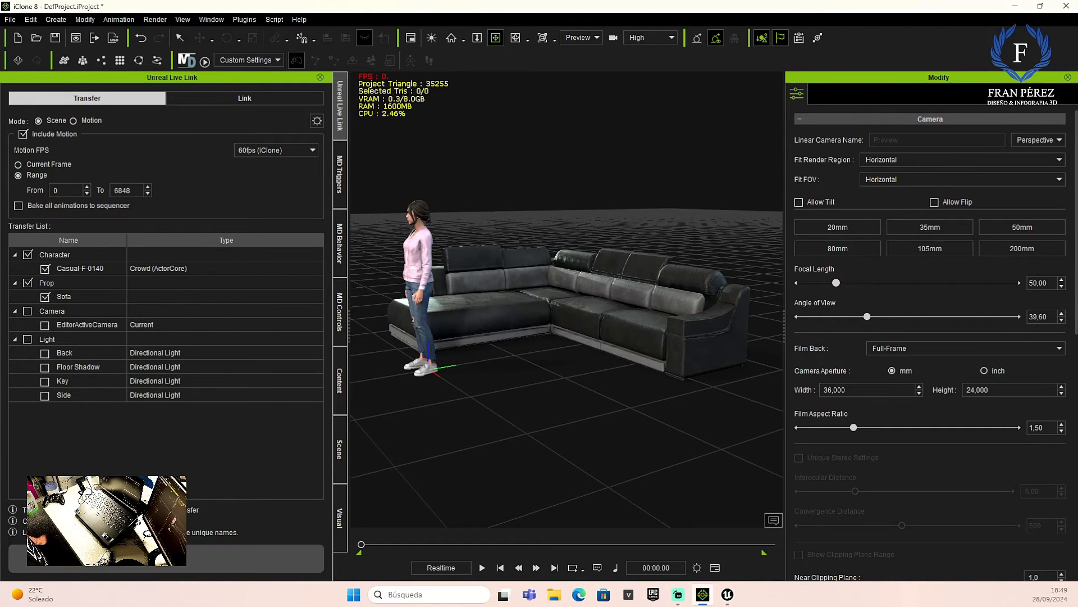
# Return to Unreal Editor and set the Character Creator & iClone Auto Setup shader type to HQ Shader
pyautogui.click(1014, 6)
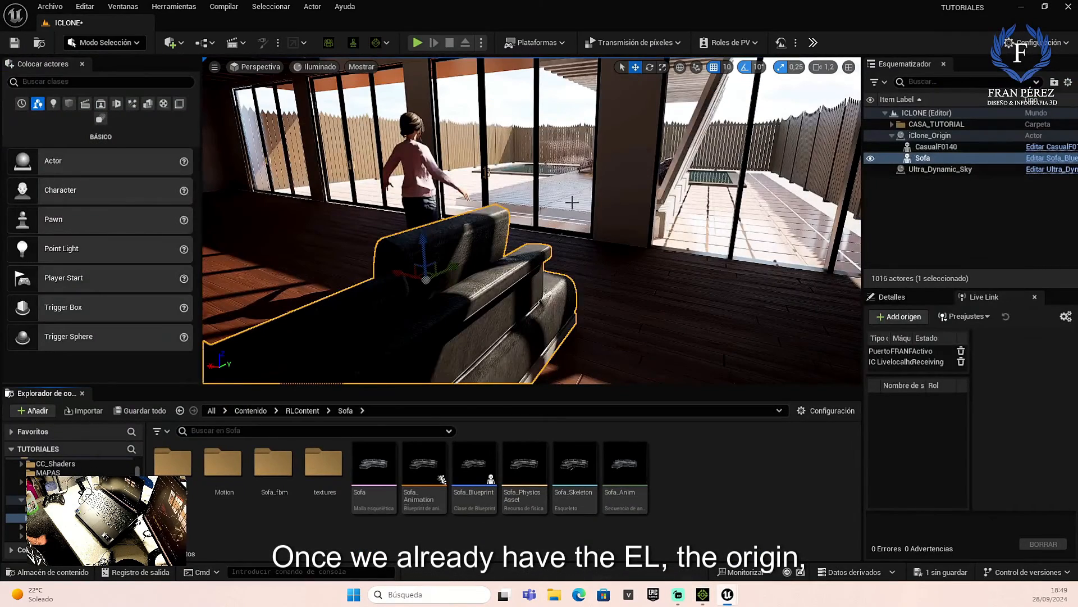
pyautogui.moveTo(560, 196)
pyautogui.mouseDown(button='right')
pyautogui.moveTo(652, 209)
pyautogui.moveTo(578, 213)
pyautogui.moveTo(680, 219)
pyautogui.moveTo(558, 185)
pyautogui.moveTo(567, 197)
pyautogui.moveTo(548, 206)
pyautogui.moveTo(577, 185)
pyautogui.mouseUp(button='right')
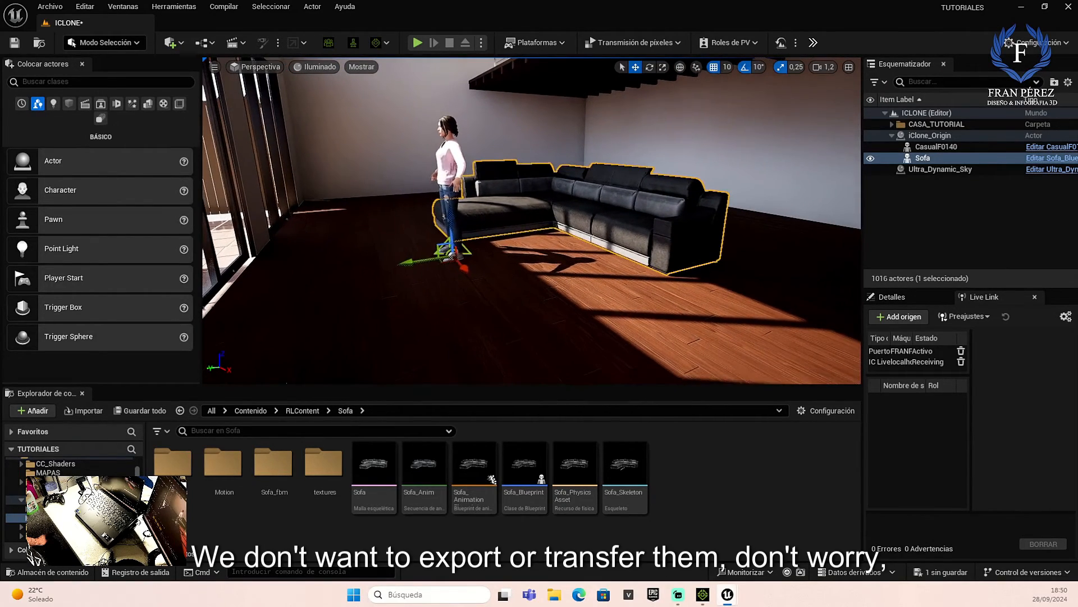
pyautogui.click(333, 42)
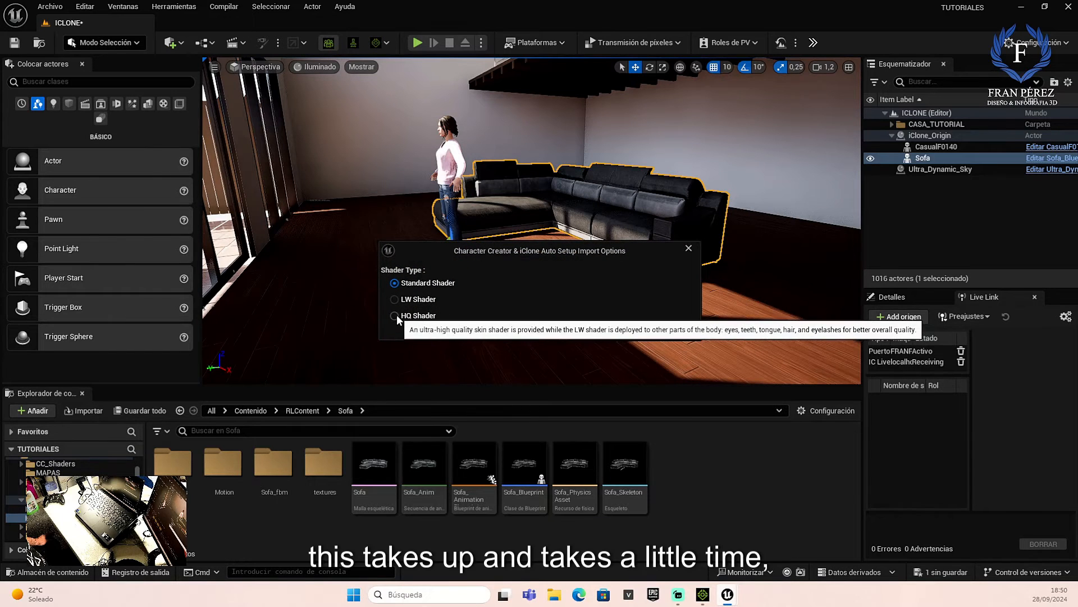
pyautogui.click(395, 316)
pyautogui.click(593, 333)
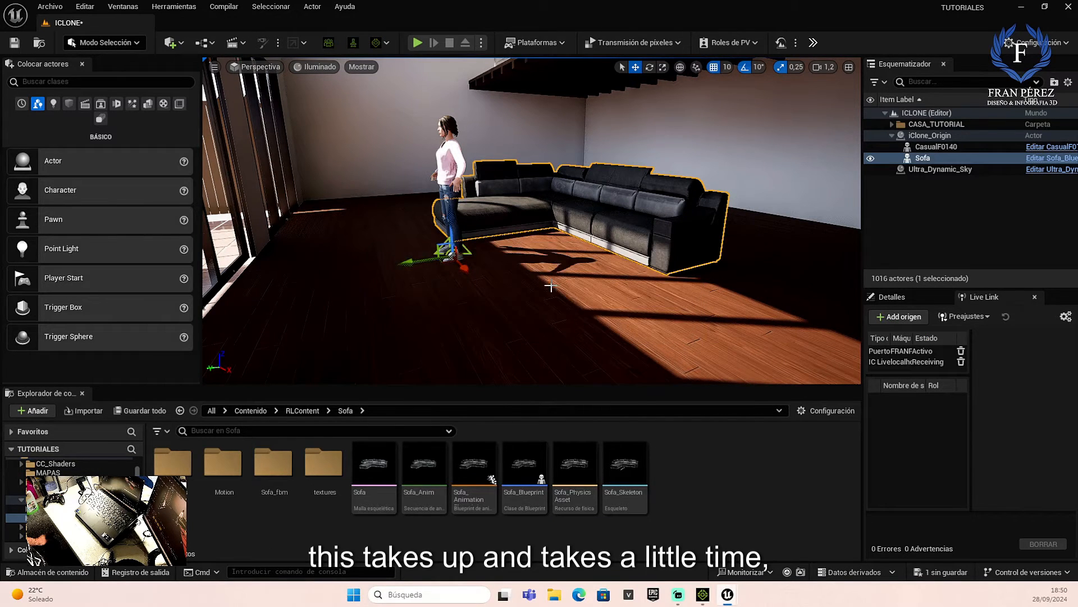
# Rotate the iClone_Origin actor about its vertical axis to turn the character and sofa around in the room
pyautogui.moveTo(551, 285); pyautogui.dragTo(568, 305, button='right')
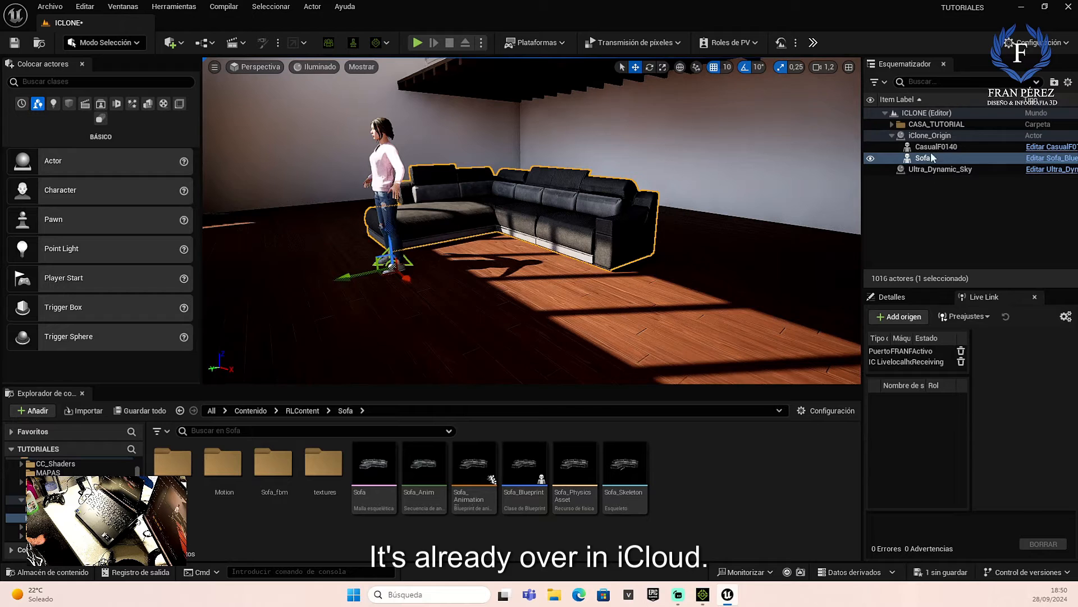
pyautogui.click(932, 136)
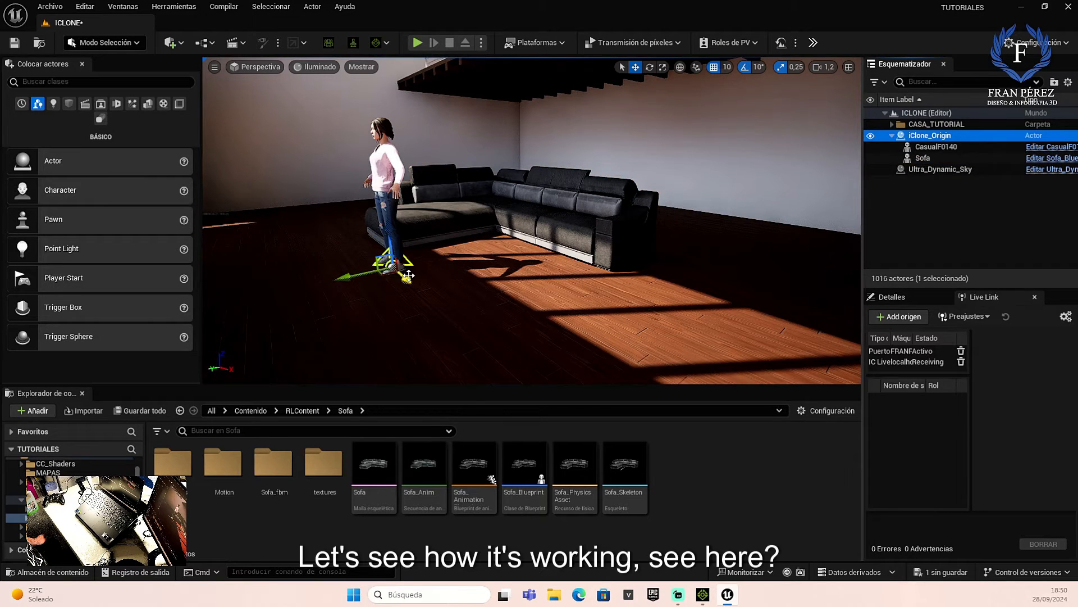
pyautogui.press('f')
pyautogui.moveTo(580, 259); pyautogui.dragTo(616, 265, button='right')
pyautogui.moveTo(608, 316); pyautogui.dragTo(620, 307, button='right')
pyautogui.press('a')
pyautogui.moveTo(555, 318); pyautogui.dragTo(633, 318, button='right')
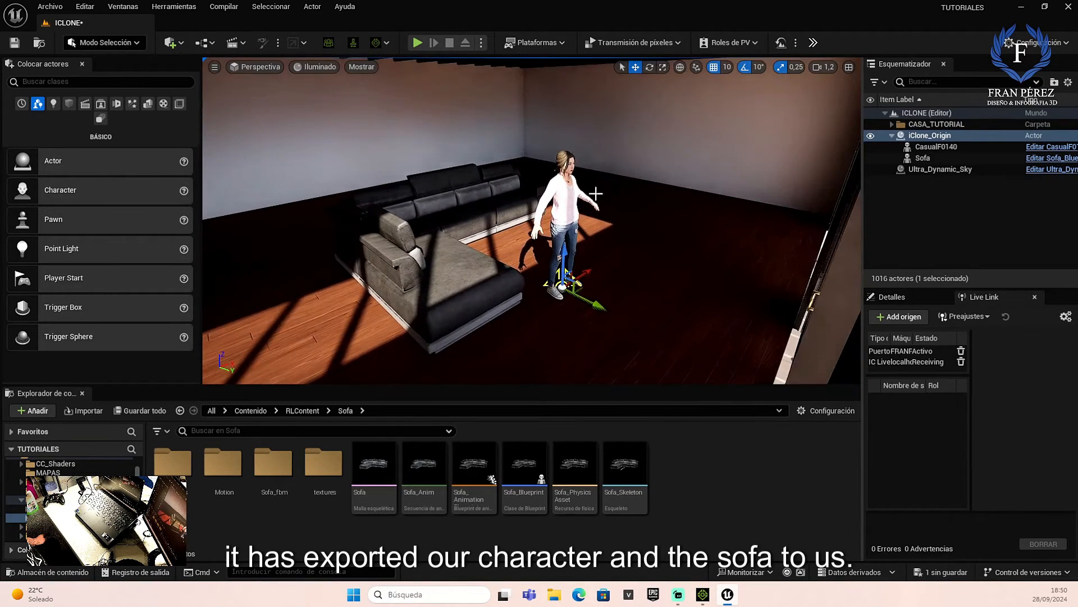
pyautogui.click(651, 66)
pyautogui.moveTo(602, 324); pyautogui.dragTo(717, 338)
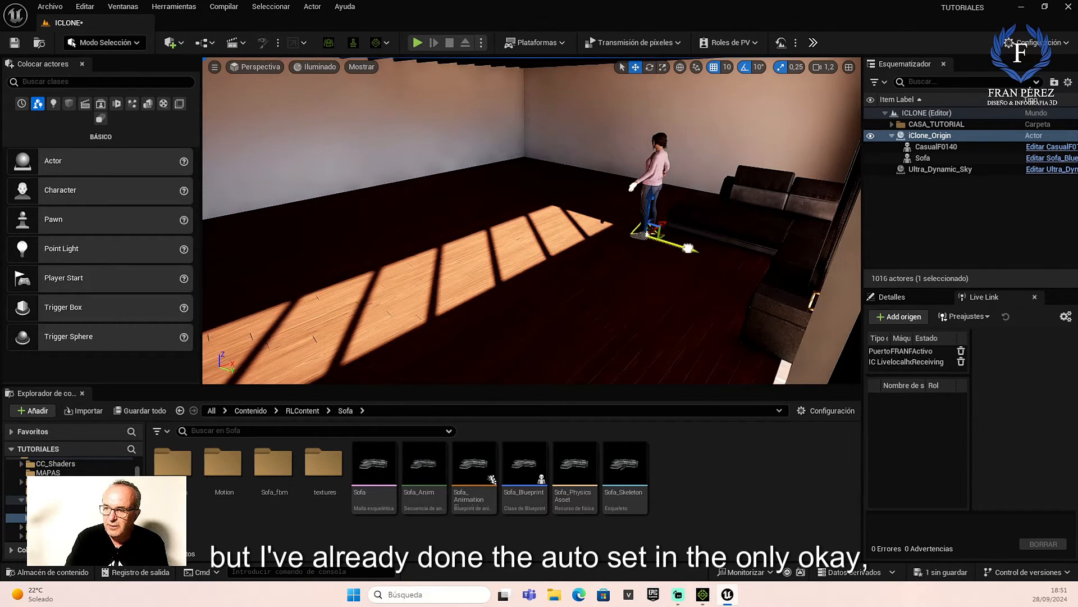
# Slide the iClone_Origin actor along the floor away from the glass doors and toward the rear wall
pyautogui.moveTo(689, 248); pyautogui.dragTo(644, 241)
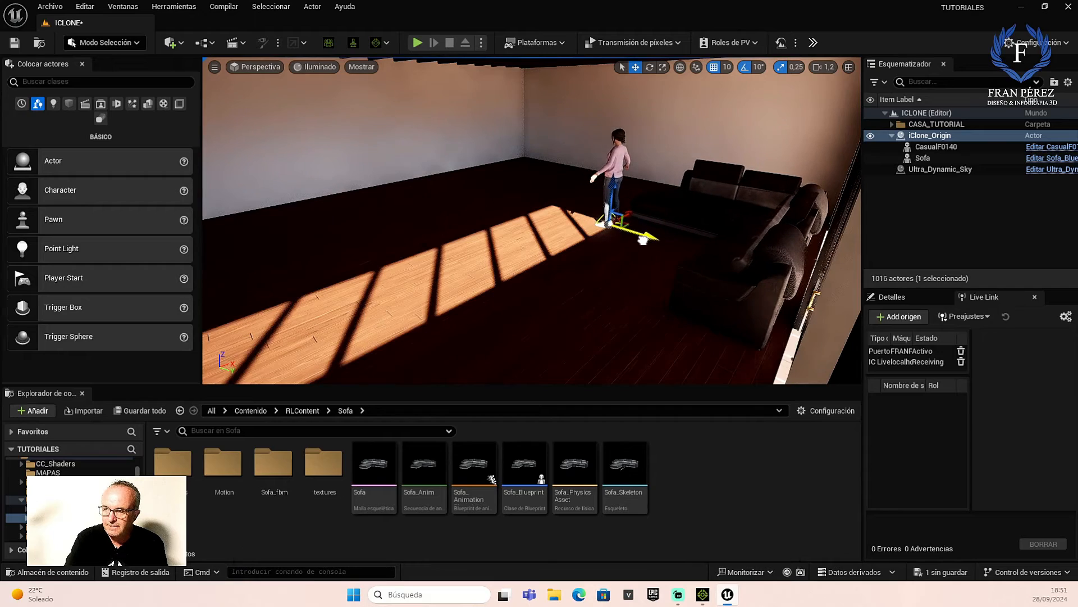
pyautogui.moveTo(582, 284); pyautogui.dragTo(654, 282, button='right')
pyautogui.moveTo(451, 271); pyautogui.dragTo(413, 248)
pyautogui.moveTo(512, 282); pyautogui.dragTo(469, 289, button='middle')
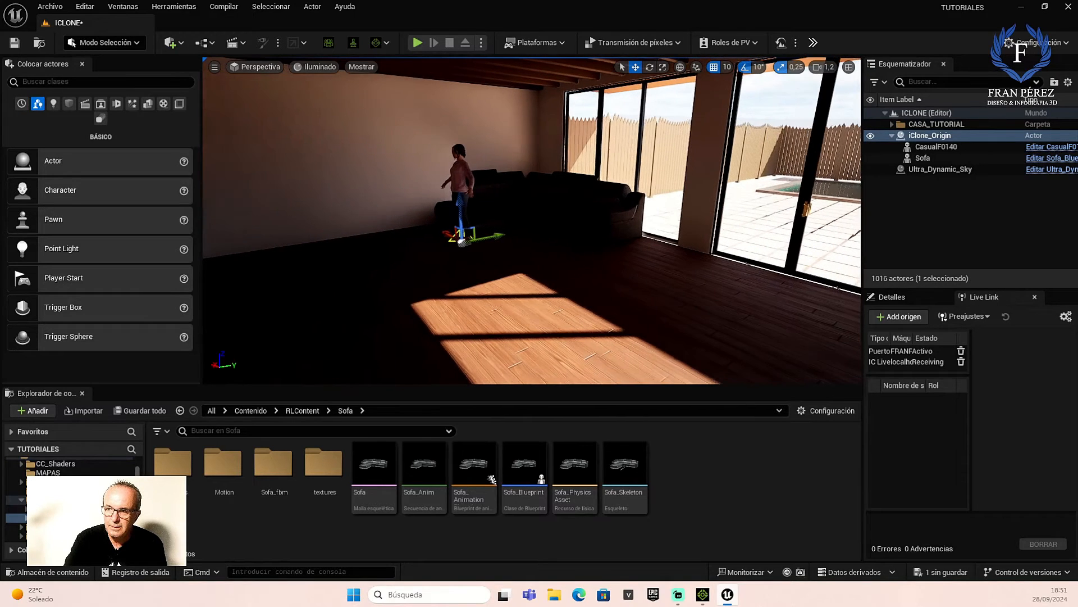
pyautogui.moveTo(499, 236); pyautogui.dragTo(467, 243)
# Shift the iClone_Origin actor slightly away from the rear wall so the sofa has clearance
pyautogui.moveTo(519, 274); pyautogui.dragTo(525, 242, button='right')
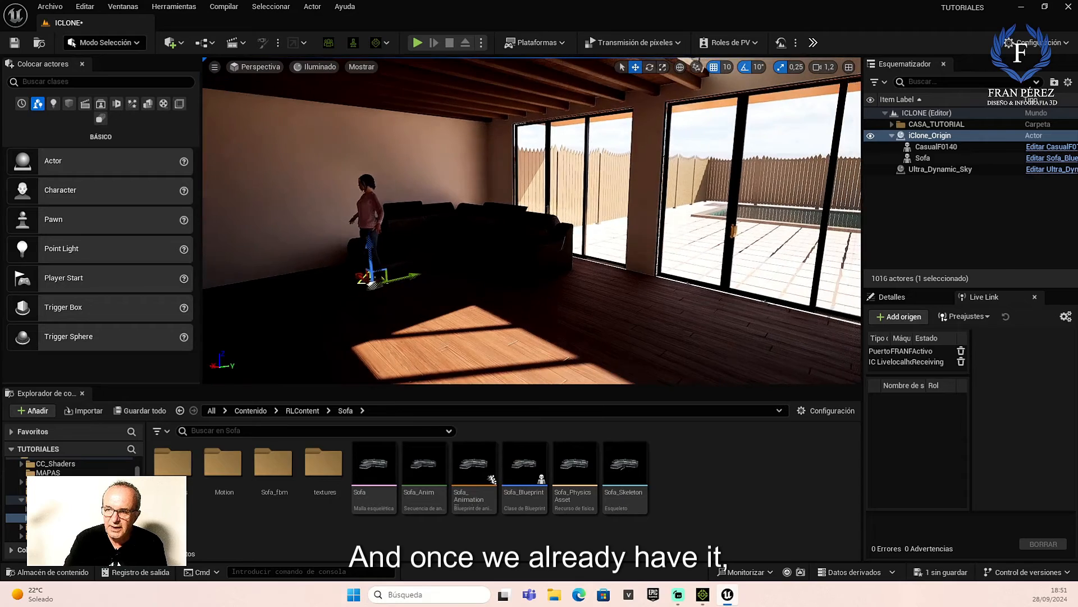
pyautogui.moveTo(540, 274); pyautogui.dragTo(494, 270, button='middle')
pyautogui.scroll(2, 541, 273)
pyautogui.scroll(4, 541, 273)
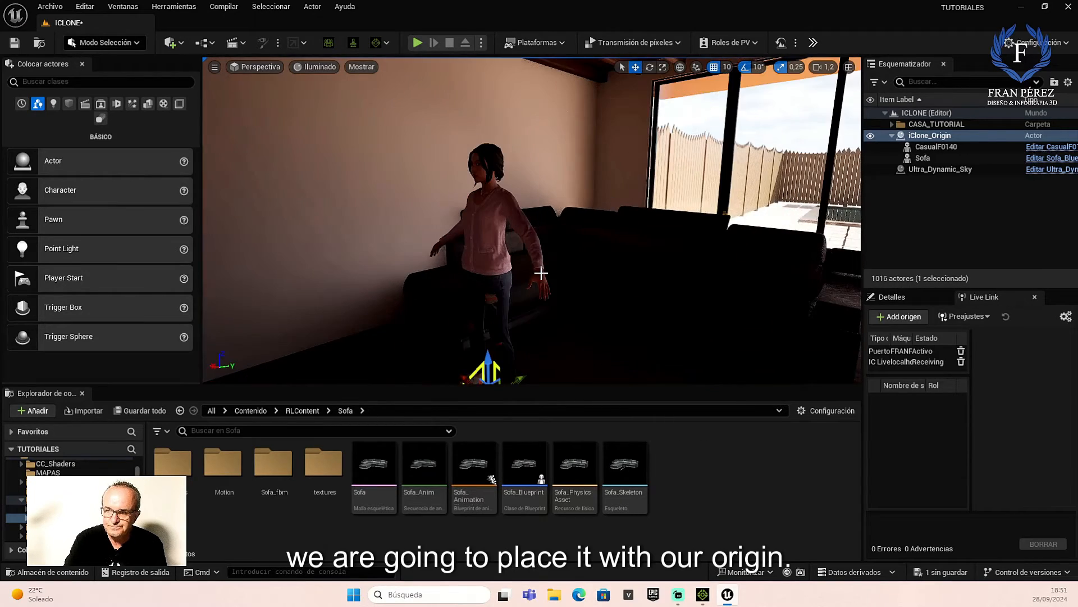
pyautogui.moveTo(540, 273); pyautogui.dragTo(568, 273, button='right')
pyautogui.moveTo(540, 273); pyautogui.dragTo(469, 275, button='middle')
pyautogui.moveTo(531, 310); pyautogui.dragTo(556, 333, button='right')
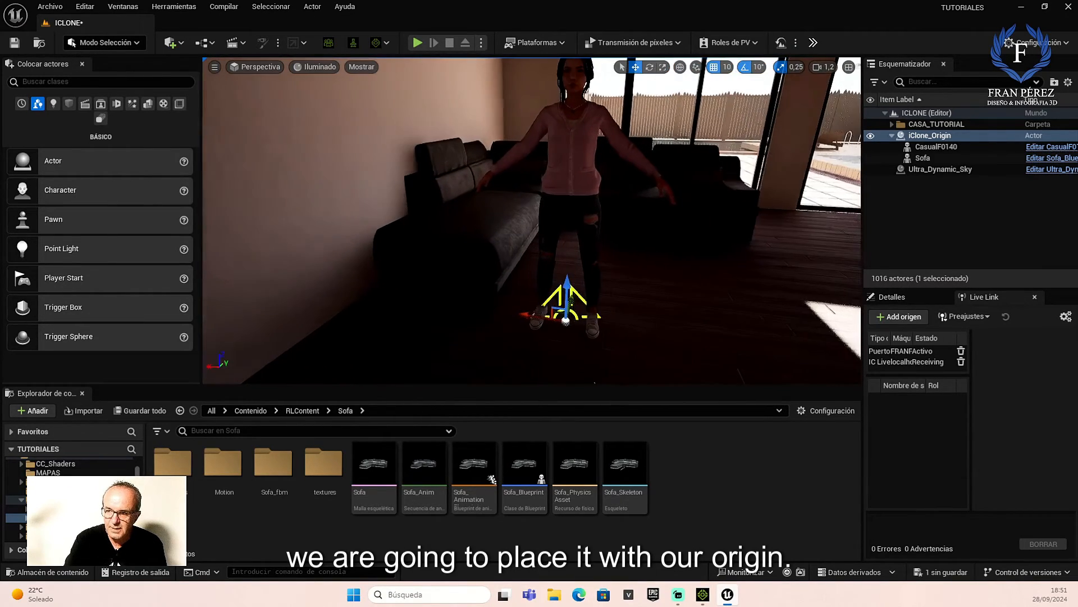
pyautogui.moveTo(527, 317); pyautogui.dragTo(572, 320)
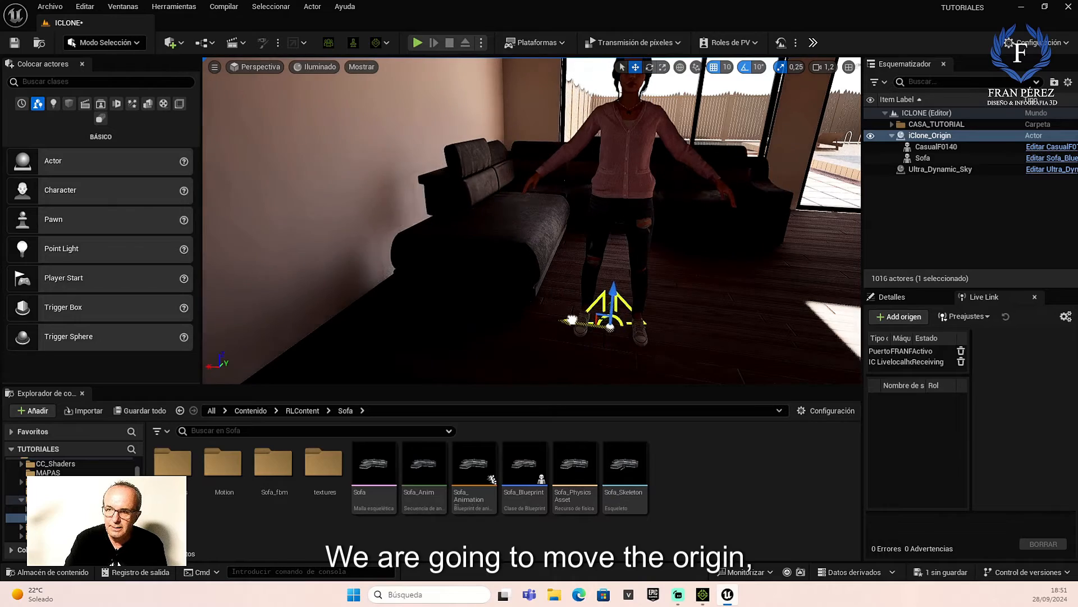
# Place a point light in the living room, in front of the rear wall beside the standing character
pyautogui.moveTo(476, 288); pyautogui.dragTo(584, 288, button='middle')
pyautogui.moveTo(491, 282); pyautogui.dragTo(413, 282, button='right')
pyautogui.moveTo(491, 282); pyautogui.dragTo(562, 282, button='middle')
pyautogui.moveTo(490, 282); pyautogui.dragTo(438, 282, button='right')
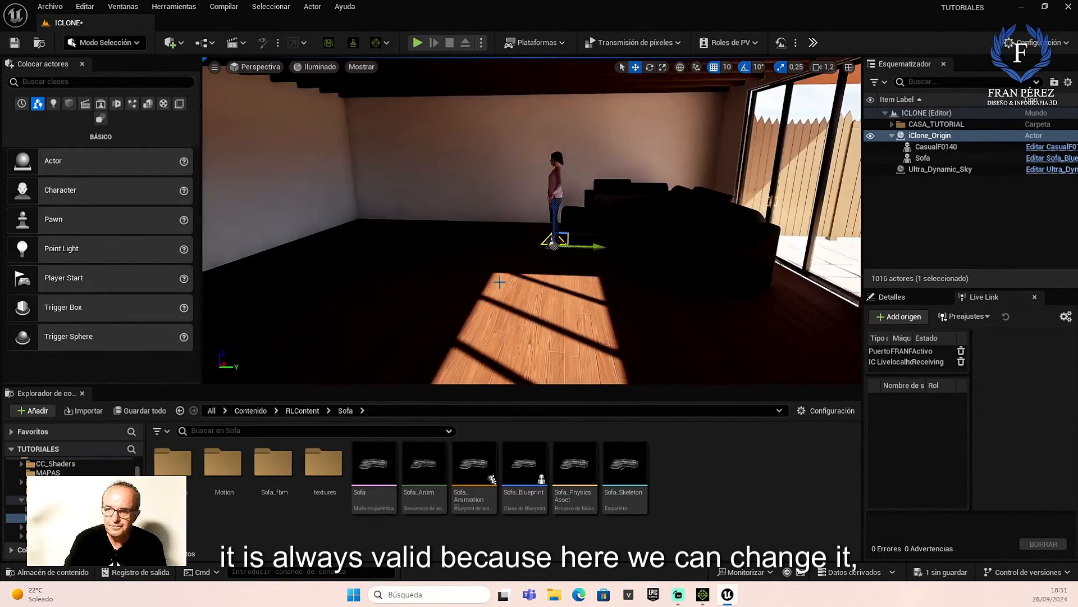
pyautogui.moveTo(491, 282); pyautogui.dragTo(522, 282, button='middle')
pyautogui.moveTo(490, 282); pyautogui.dragTo(461, 254, button='right')
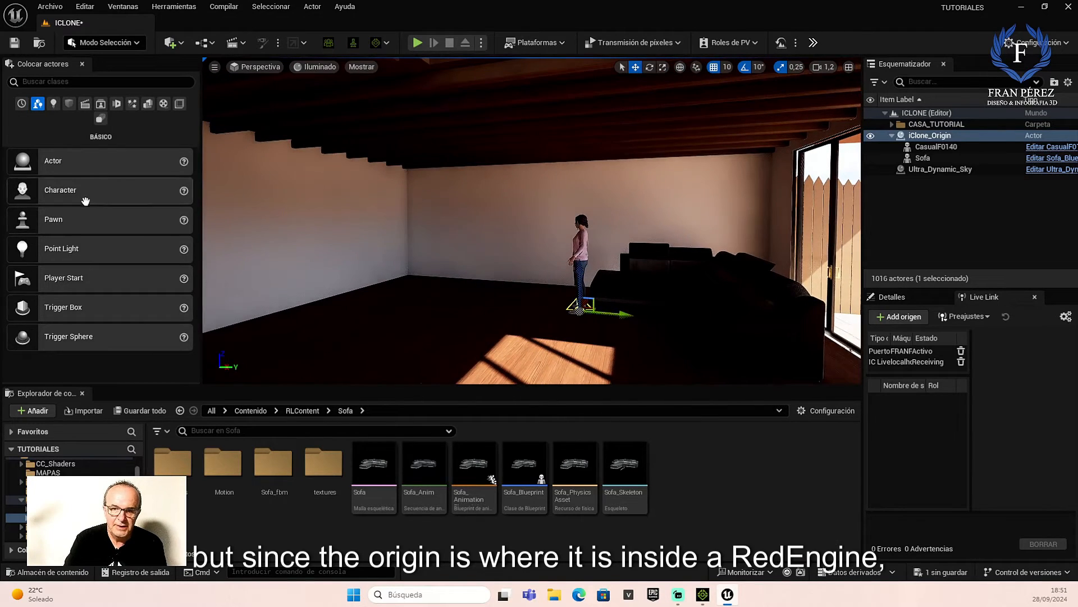
pyautogui.moveTo(248, 259); pyautogui.dragTo(495, 232)
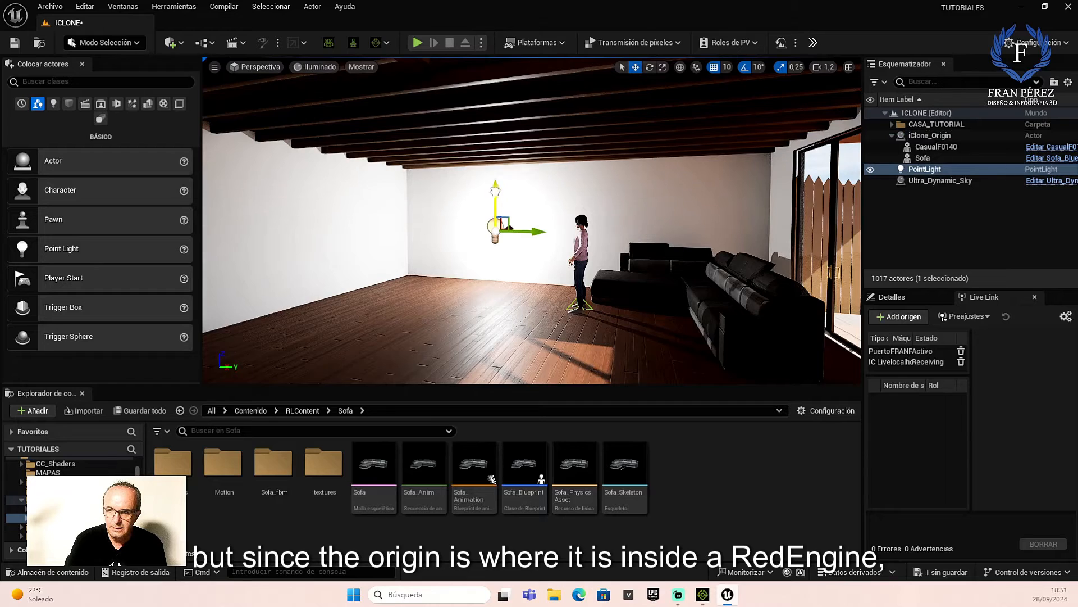
# Raise the point light toward the ceiling and slide it sideways toward the sofa
pyautogui.click(530, 175)
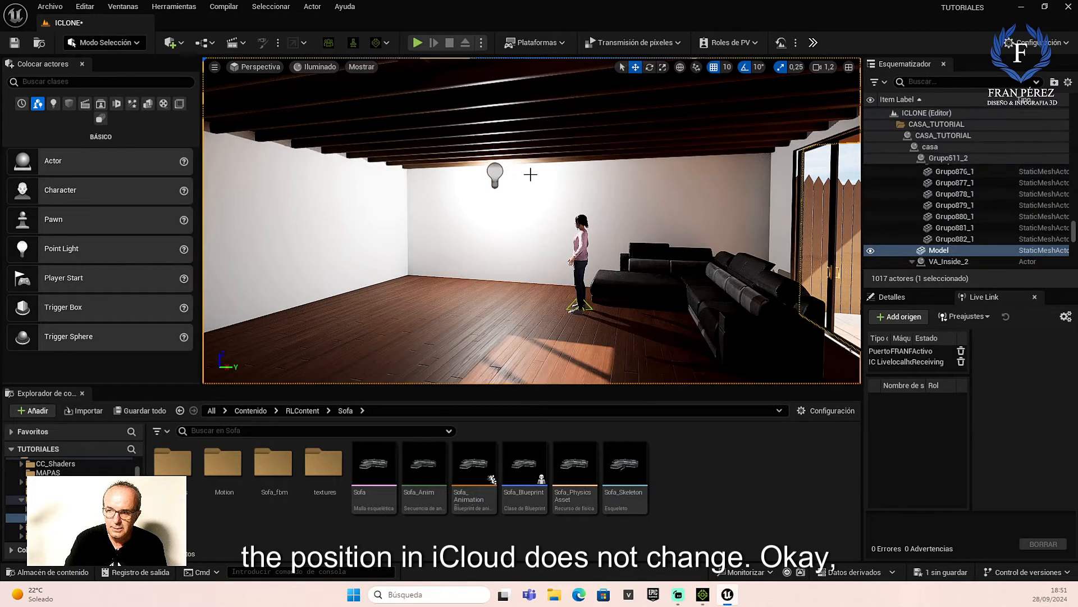
pyautogui.click(495, 175)
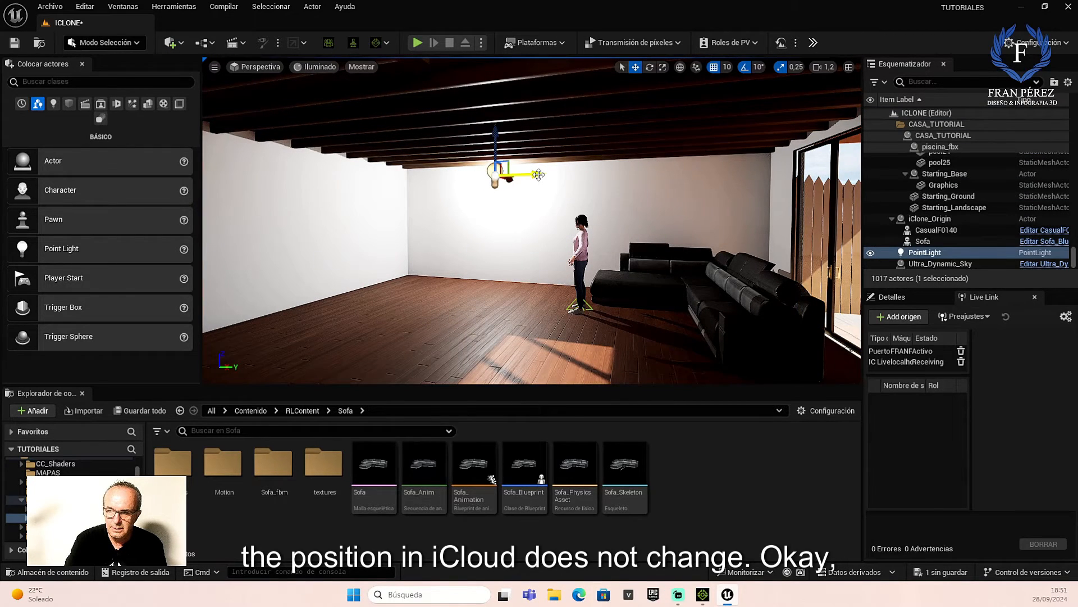
pyautogui.moveTo(538, 175); pyautogui.dragTo(660, 196)
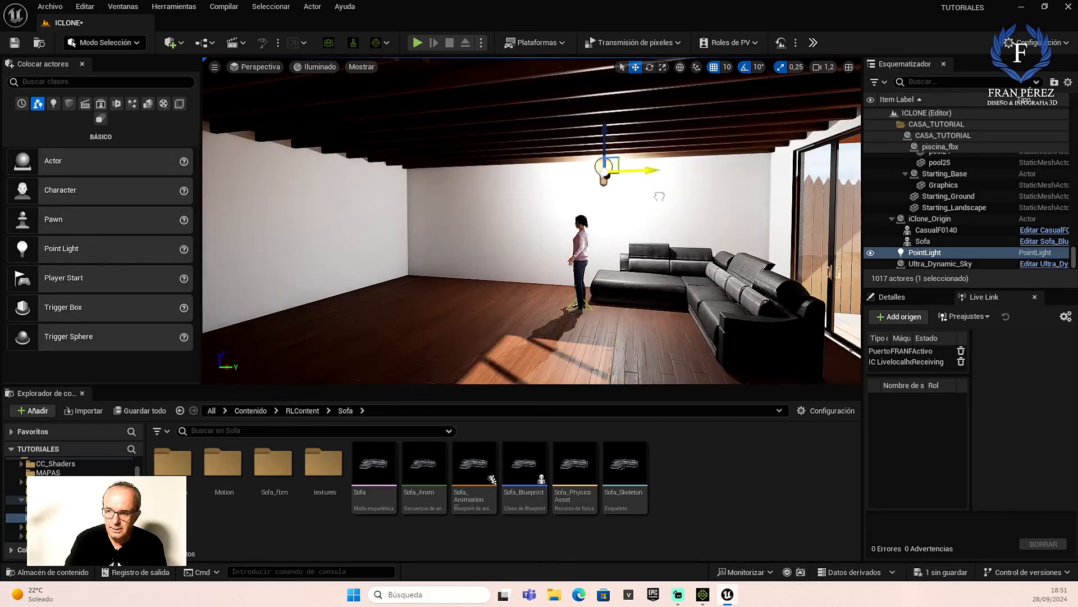
# Move the point light away from the rear wall, out over the room, to about 1360, -320, 280
pyautogui.press('w')
pyautogui.moveTo(527, 263); pyautogui.dragTo(635, 281, button='right')
pyautogui.moveTo(337, 247); pyautogui.dragTo(365, 191, button='right')
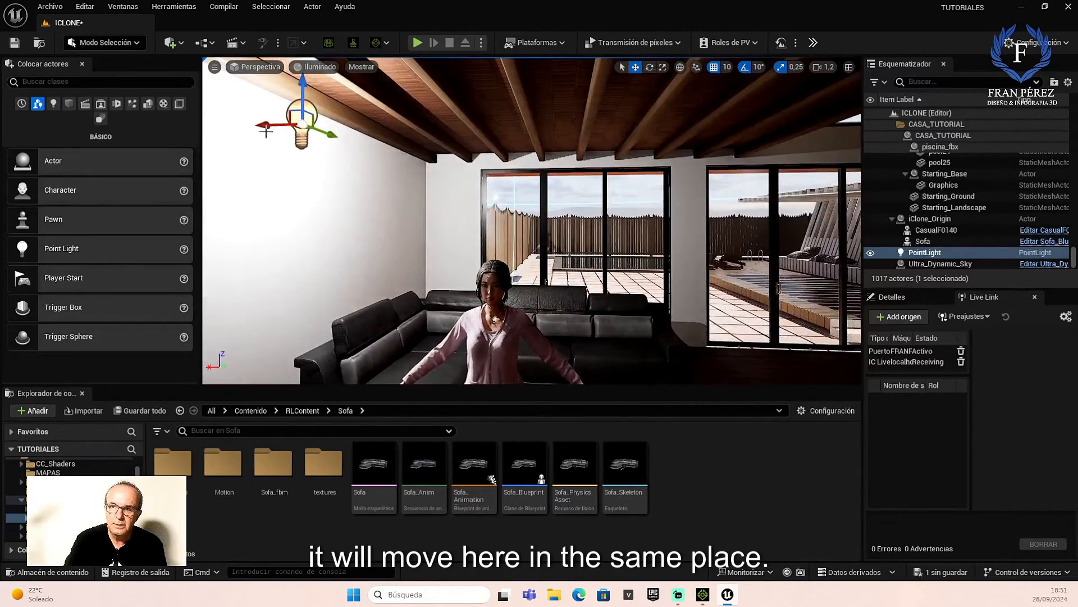
pyautogui.moveTo(266, 131); pyautogui.dragTo(512, 126)
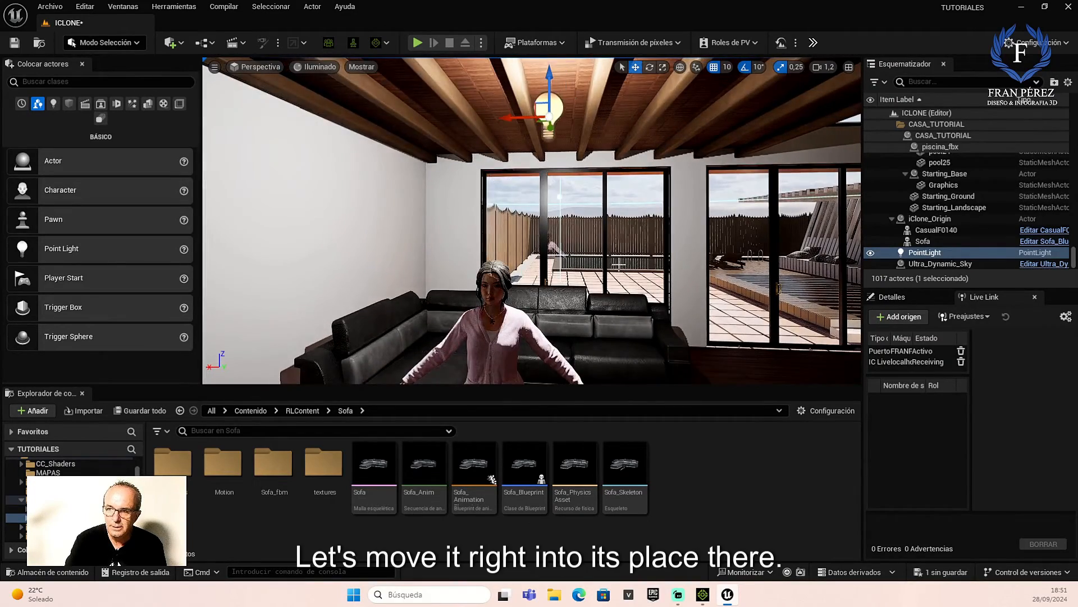
pyautogui.press('d')
pyautogui.moveTo(613, 268); pyautogui.dragTo(678, 267, button='right')
pyautogui.scroll(-2, 613, 268)
pyautogui.scroll(-3, 607, 269)
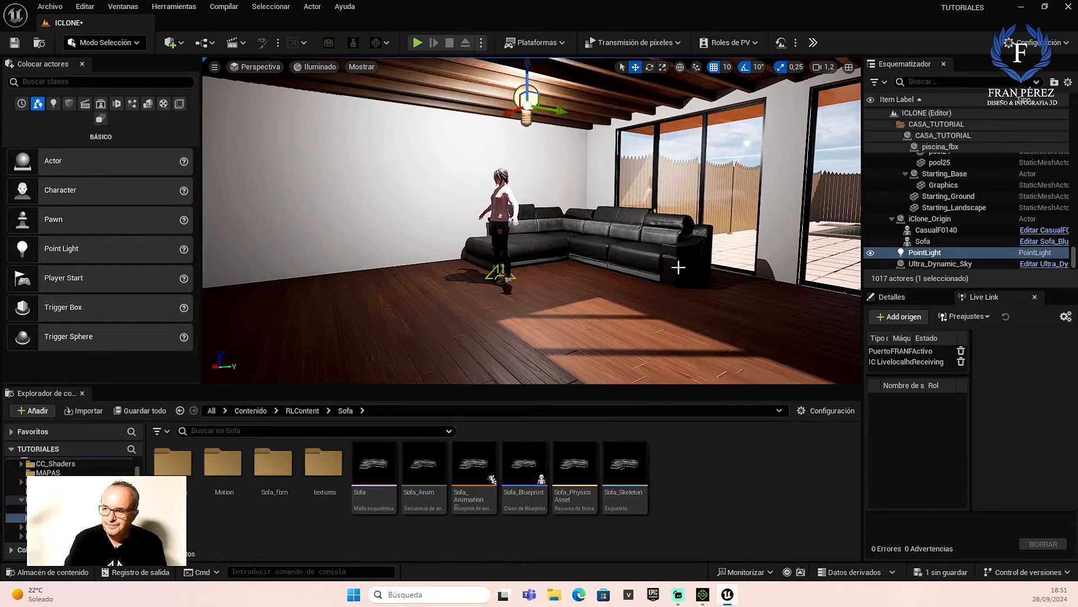
# Set CasualF0140's animation mode to Use Animation Asset and assign CasualF0140_2024_09_28_18_47_16 as the animation to play
pyautogui.click(903, 301)
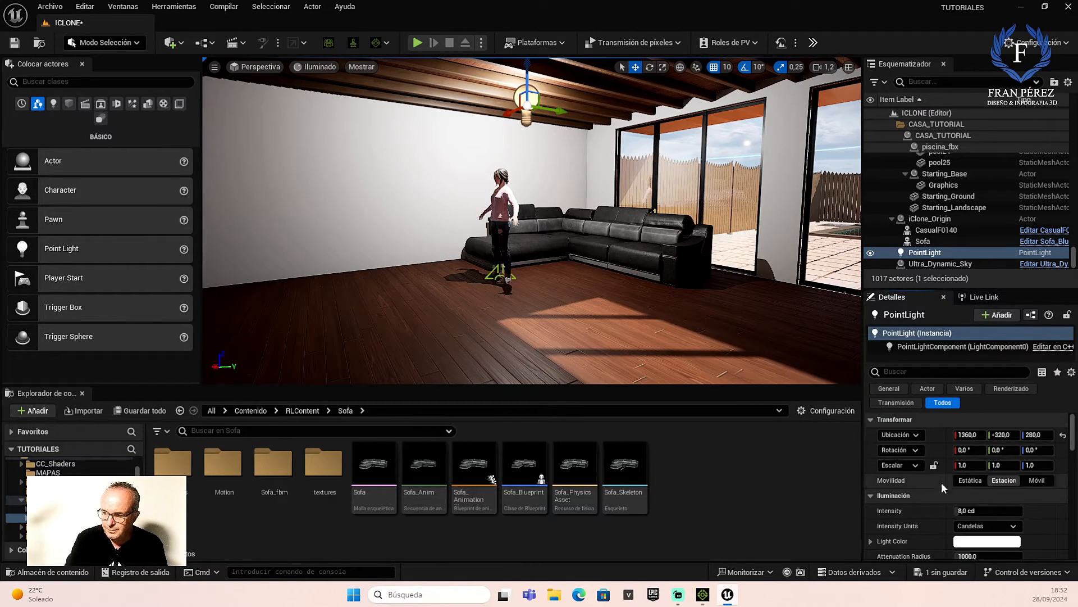
pyautogui.scroll(-2, 596, 293)
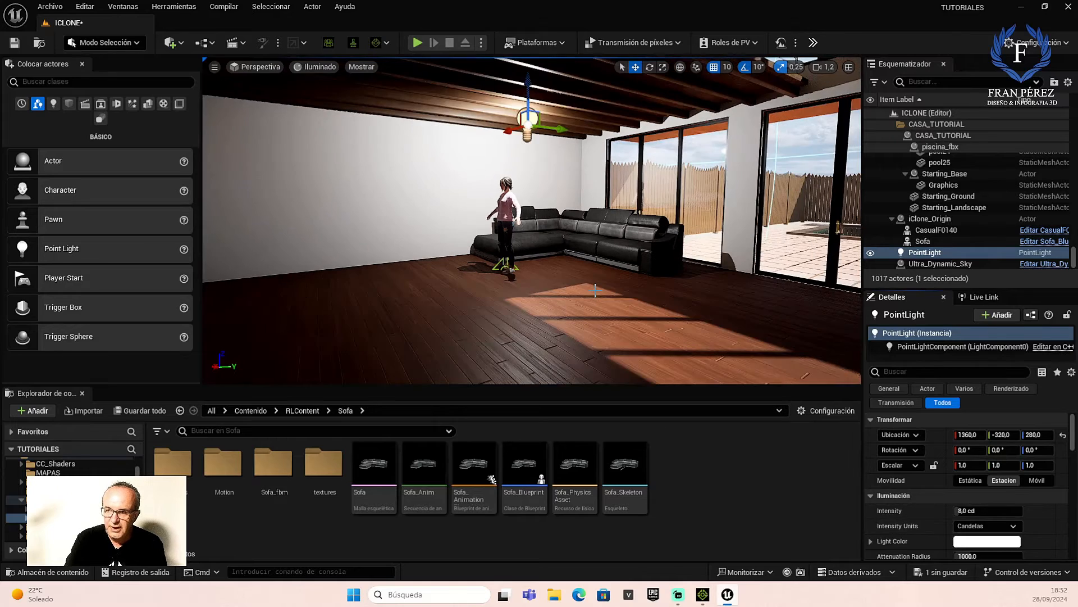
pyautogui.scroll(5, 592, 289)
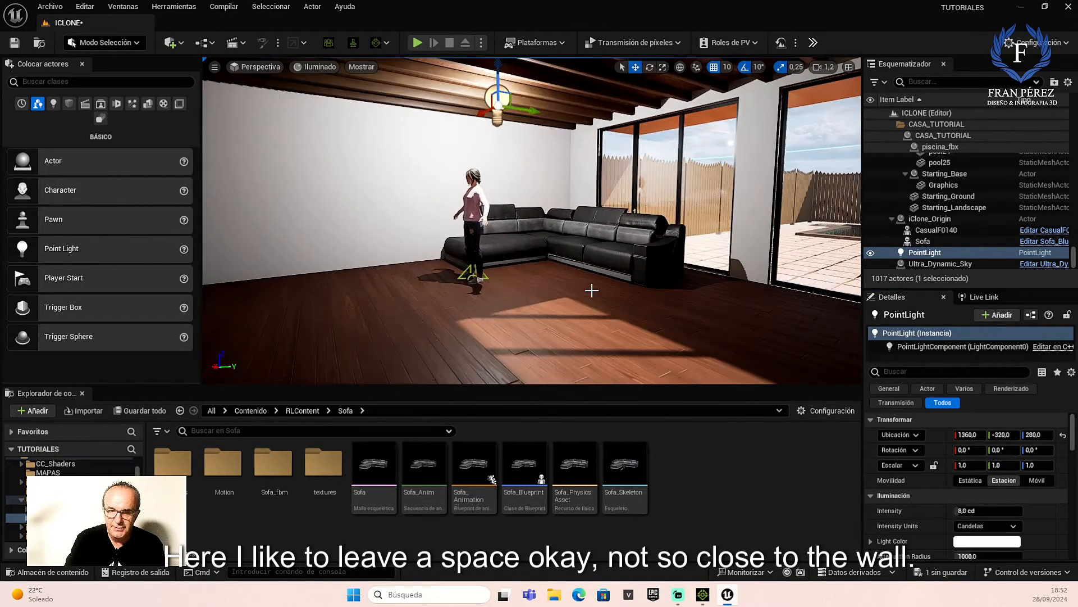
pyautogui.moveTo(591, 290); pyautogui.dragTo(595, 291, button='right')
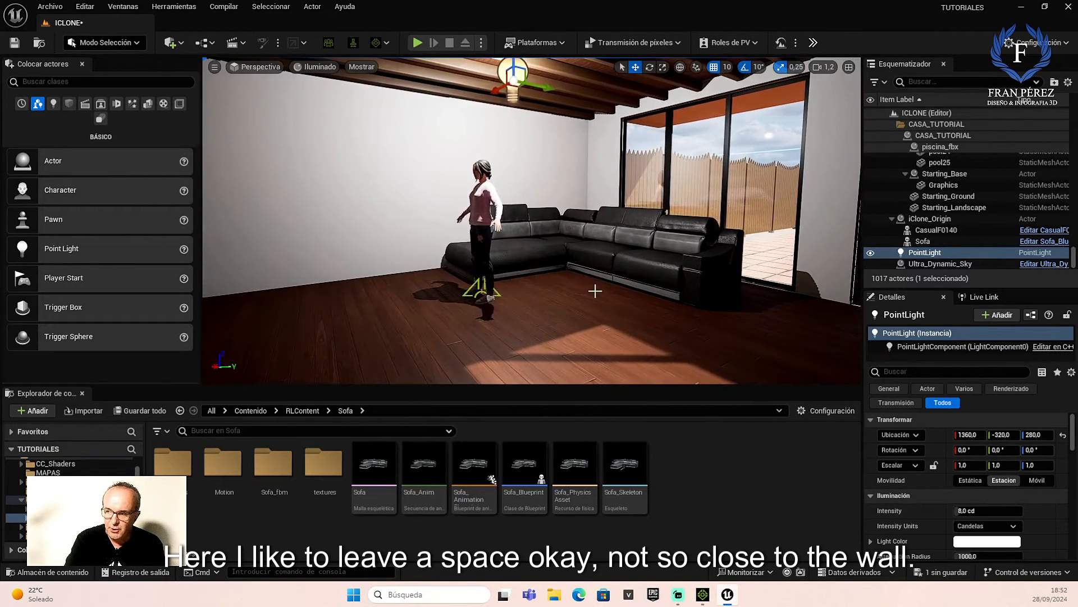
pyautogui.click(485, 198)
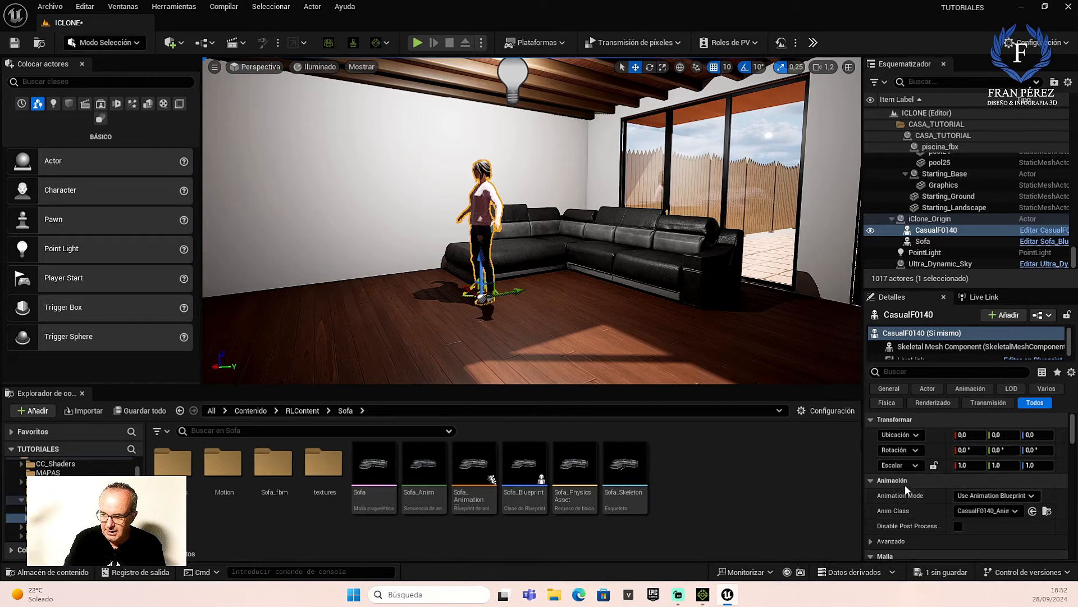
pyautogui.click(1033, 495)
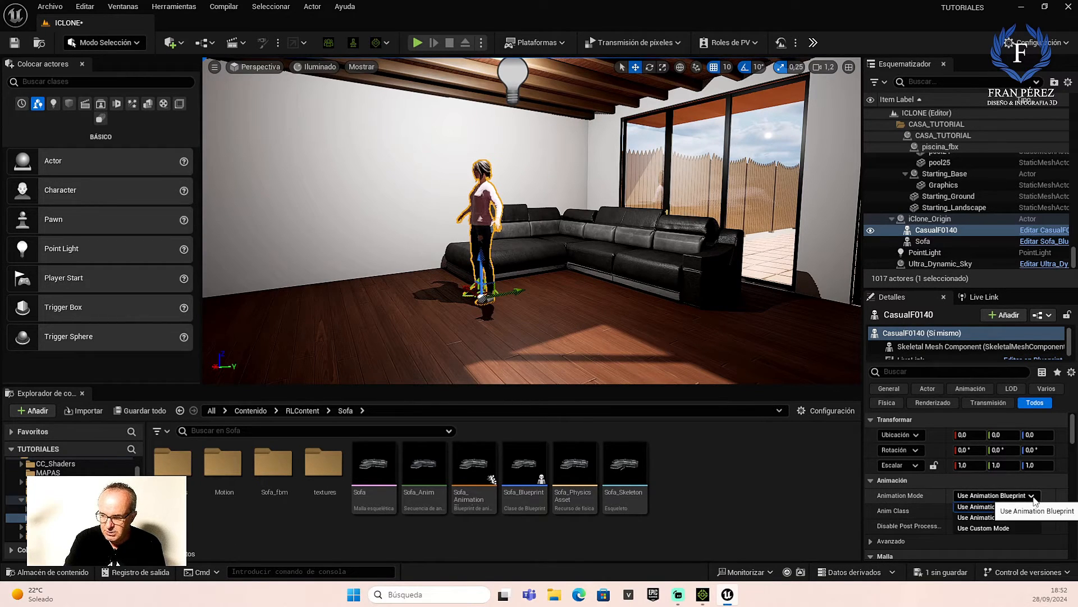
pyautogui.click(1008, 522)
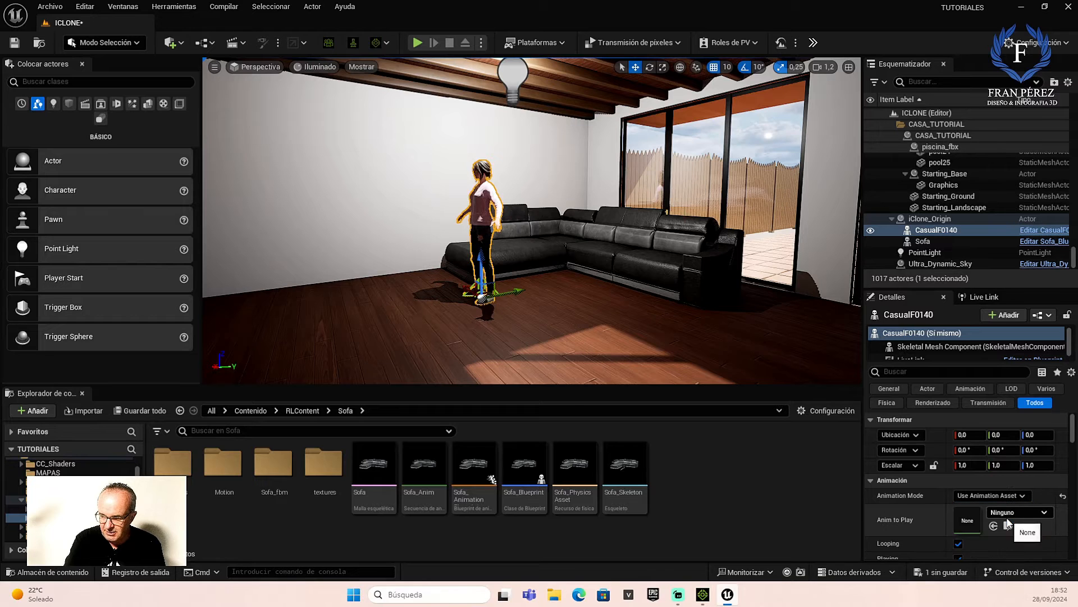
pyautogui.click(1044, 512)
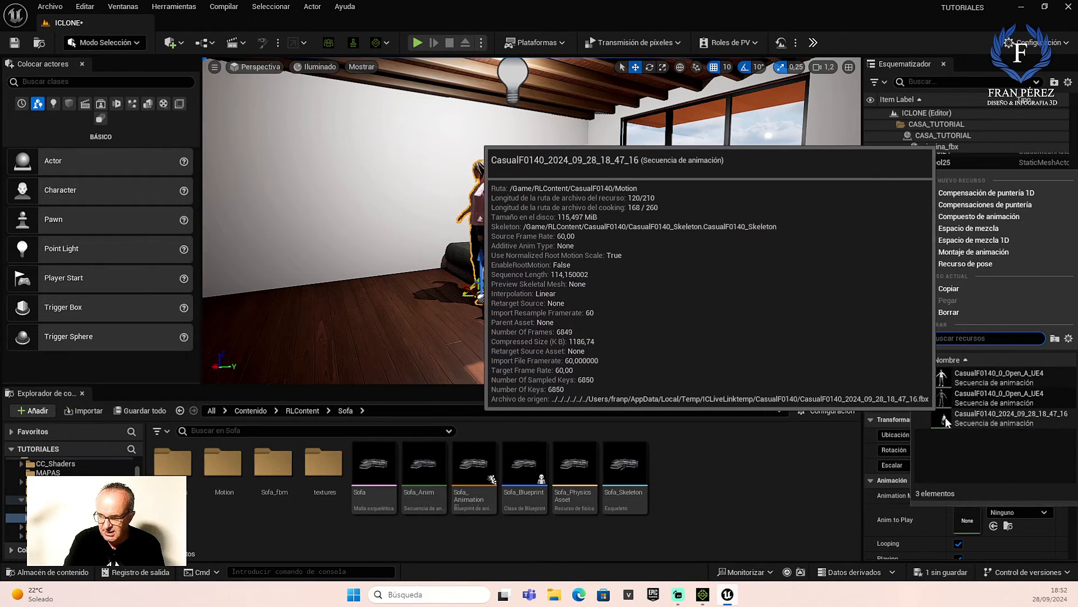
pyautogui.click(975, 412)
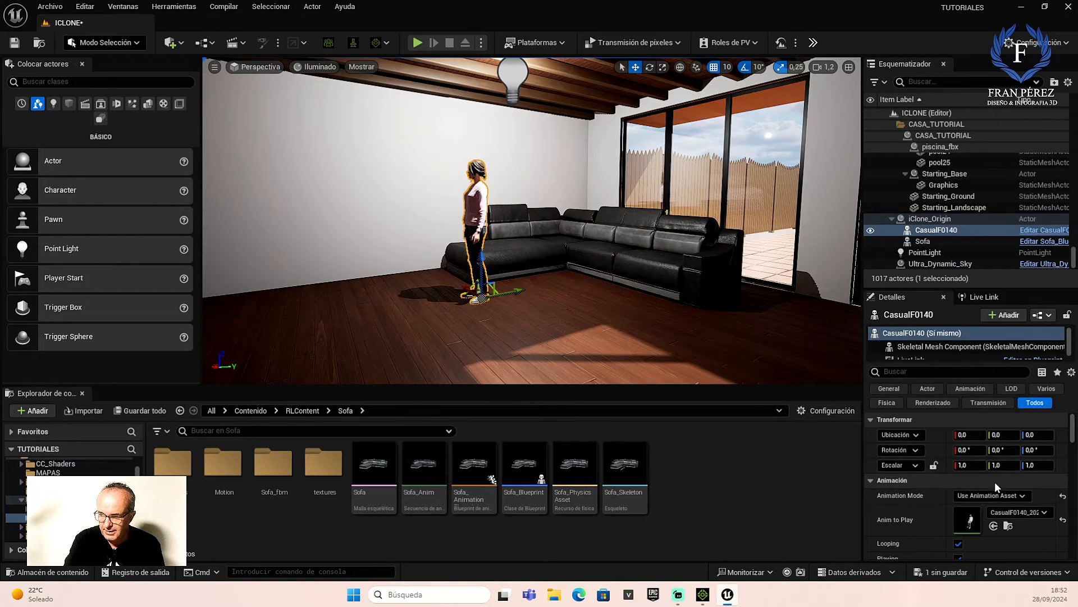
pyautogui.moveTo(1071, 426)
pyautogui.mouseDown()
pyautogui.moveTo(1071, 475)
pyautogui.moveTo(1069, 428)
pyautogui.mouseUp()
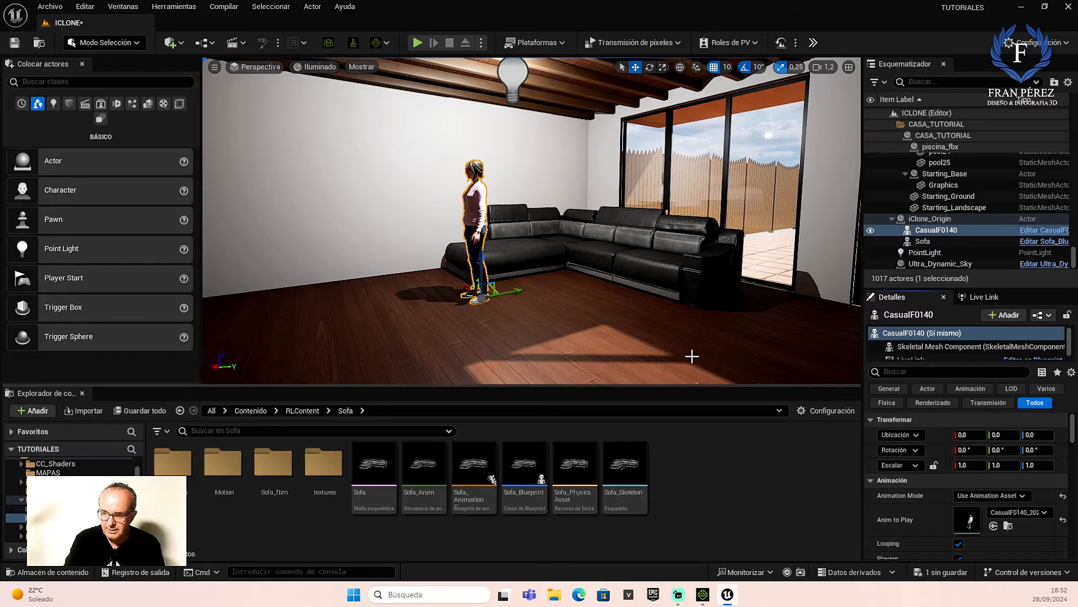
# Deselect the character and follow its animated movement around the living room from different viewpoints
pyautogui.moveTo(679, 346); pyautogui.dragTo(668, 338, button='right')
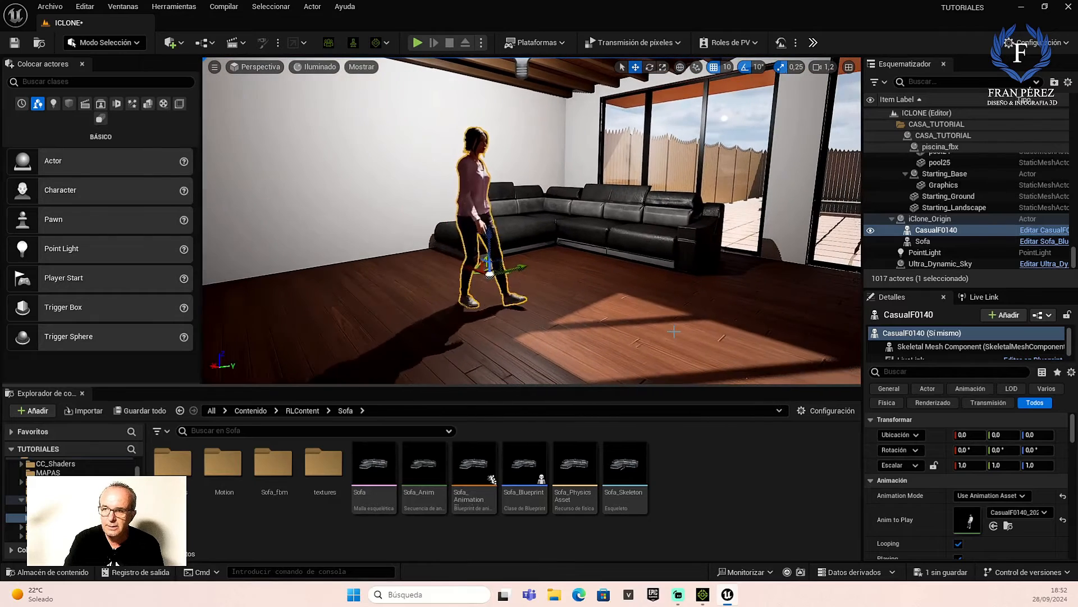
pyautogui.click(618, 114)
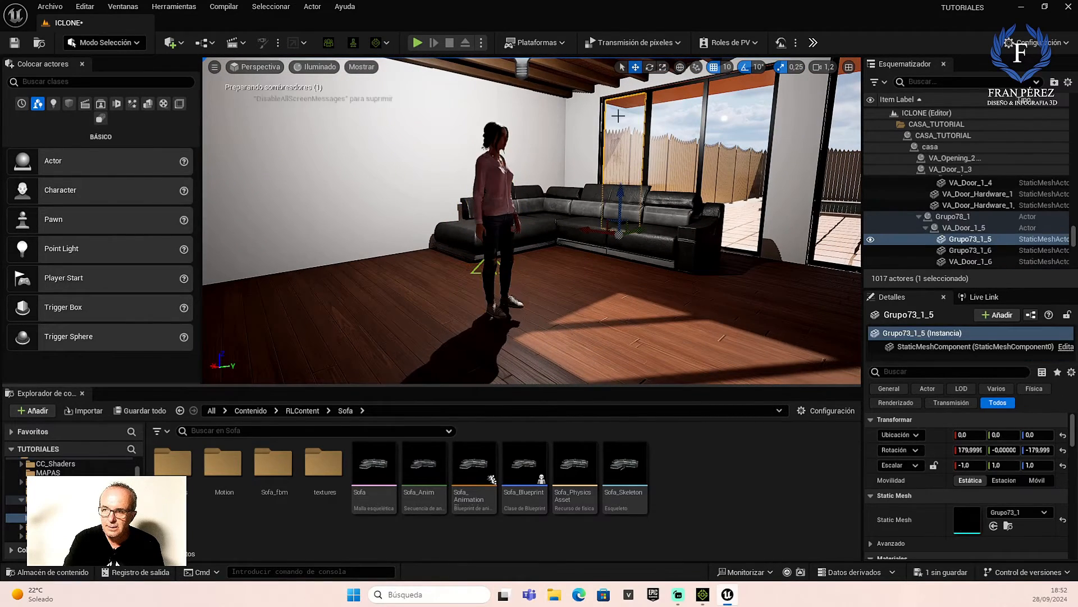
pyautogui.moveTo(588, 248); pyautogui.dragTo(584, 258, button='right')
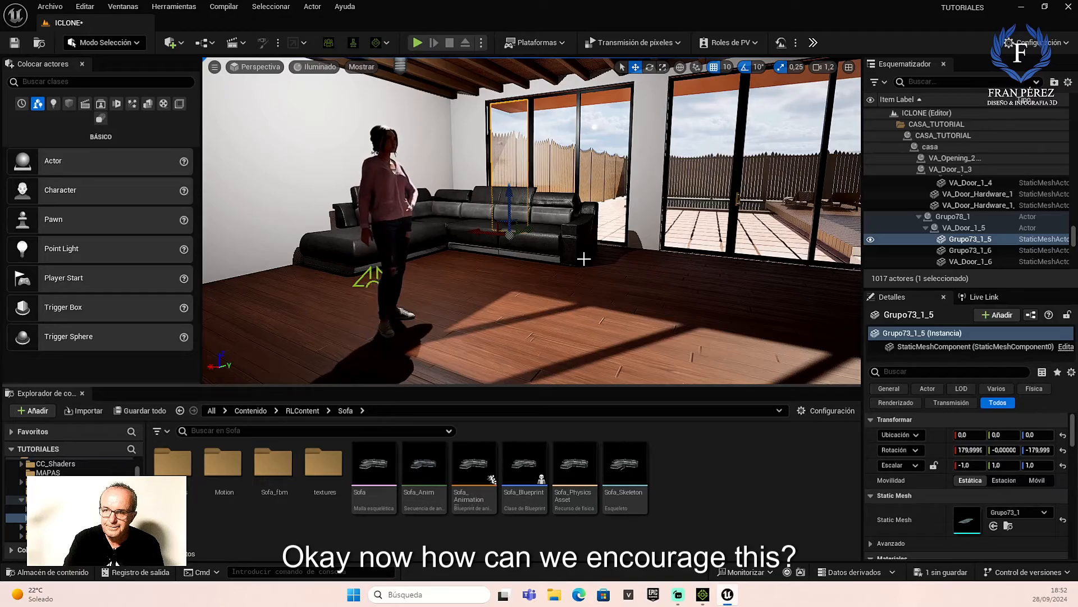
pyautogui.moveTo(584, 259); pyautogui.dragTo(502, 270, button='right')
pyautogui.scroll(5, 583, 259)
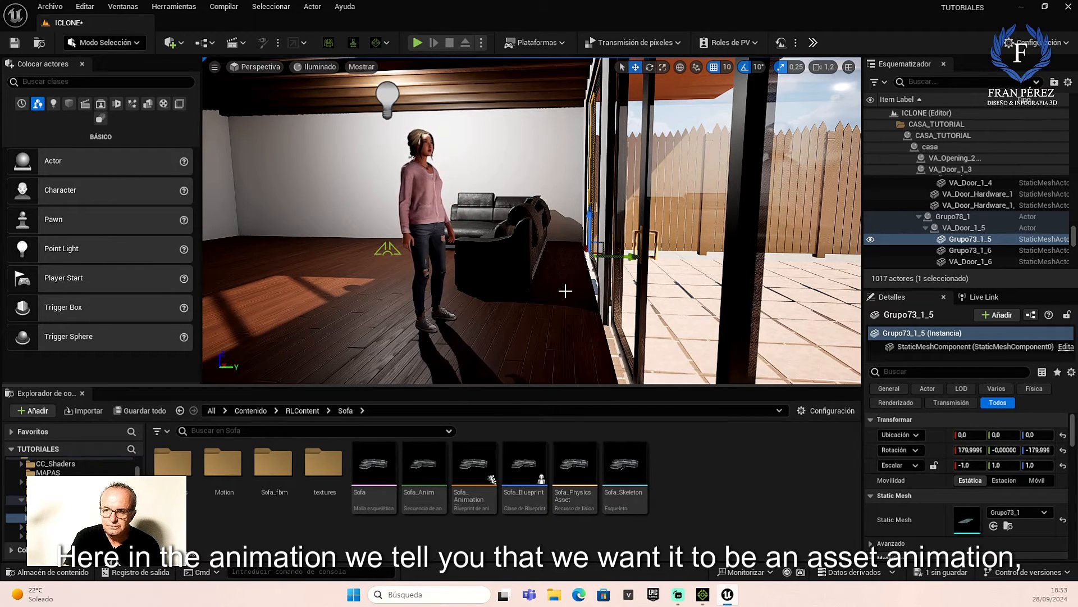
pyautogui.moveTo(565, 291); pyautogui.dragTo(489, 293, button='right')
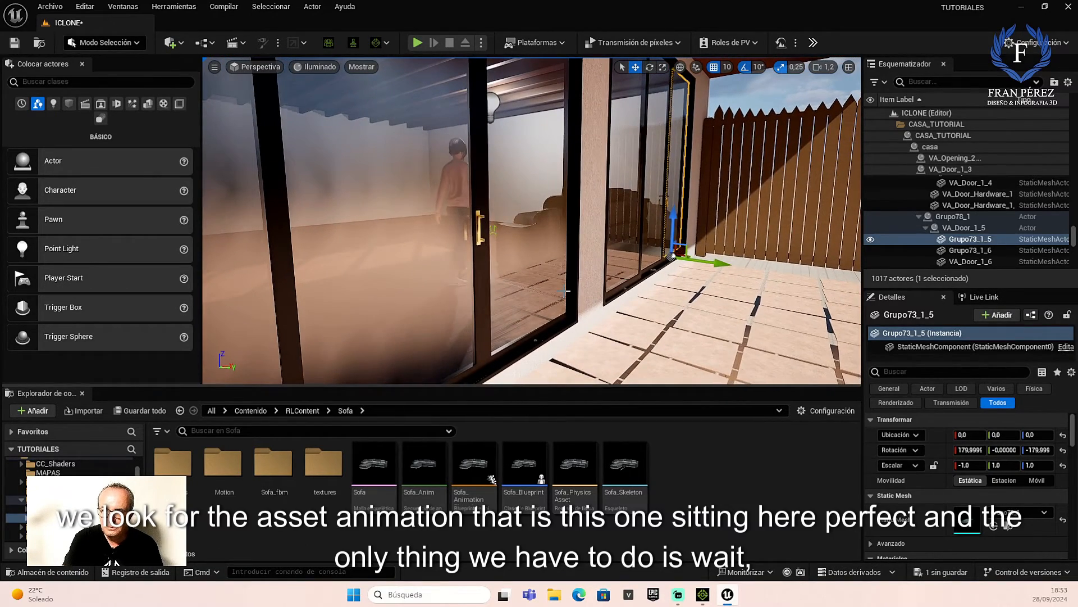
# Examine the character's pose and contact with the sofa up close, including the legs and feet, and its move away from the seat
pyautogui.moveTo(566, 291); pyautogui.dragTo(569, 274, button='right')
pyautogui.scroll(5, 573, 291)
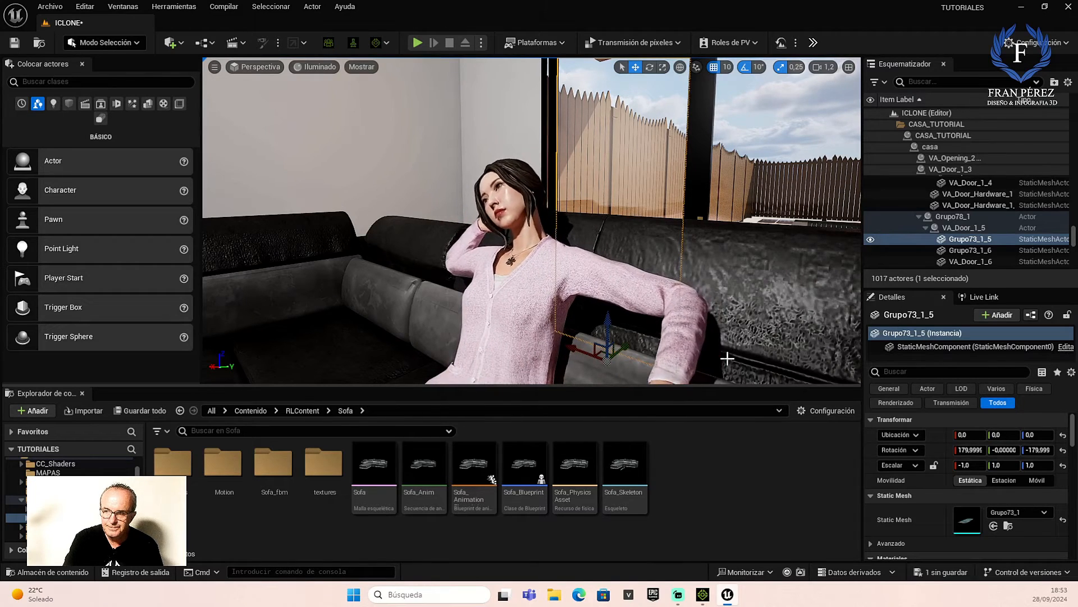
pyautogui.scroll(-5, 727, 358)
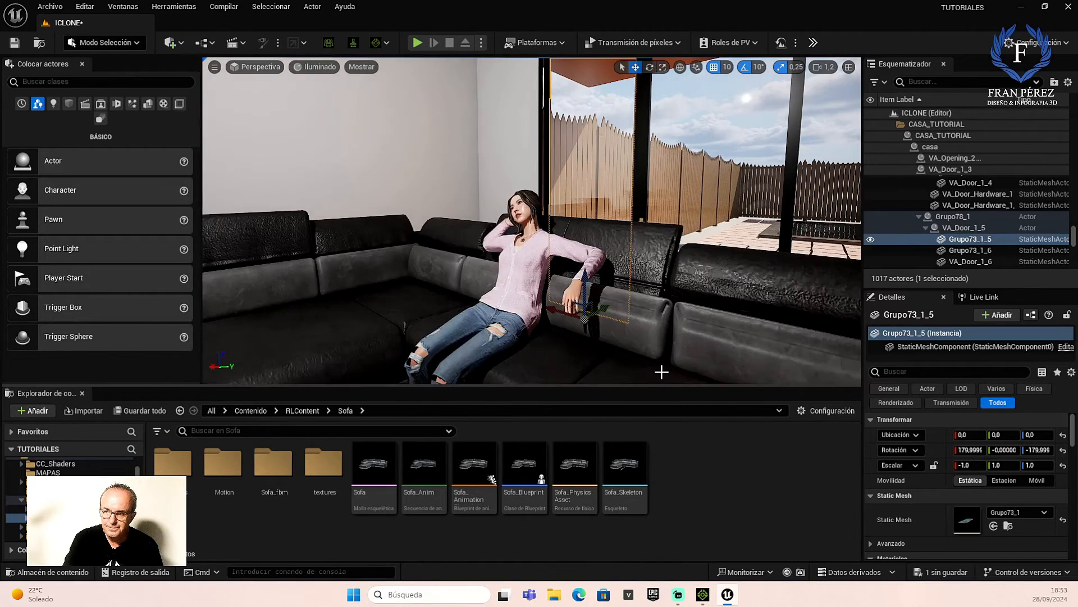
pyautogui.moveTo(661, 373); pyautogui.dragTo(622, 406, button='middle')
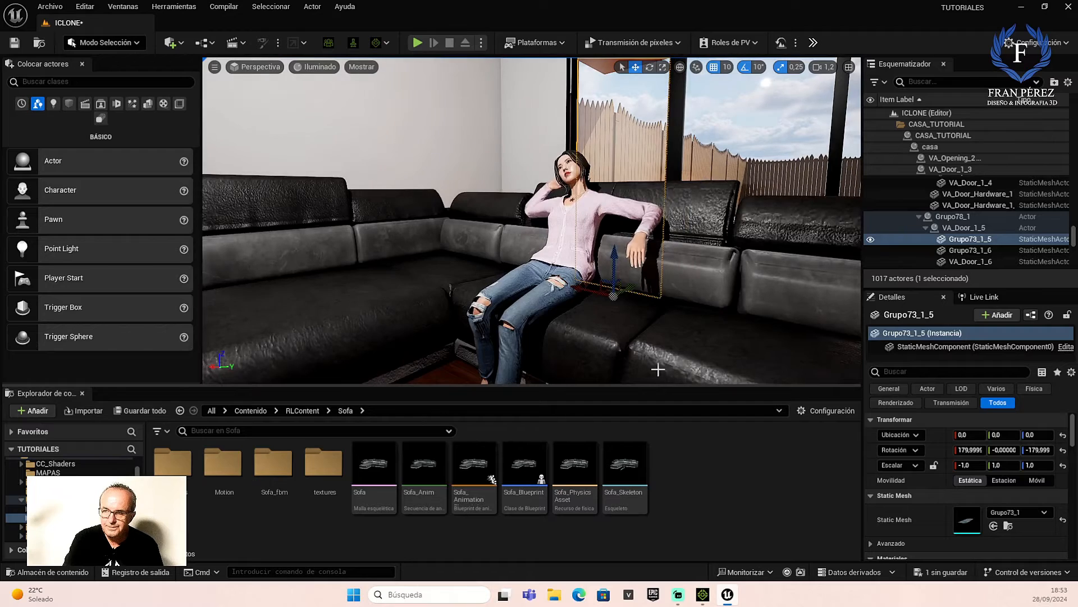
pyautogui.moveTo(667, 373); pyautogui.dragTo(651, 410, button='right')
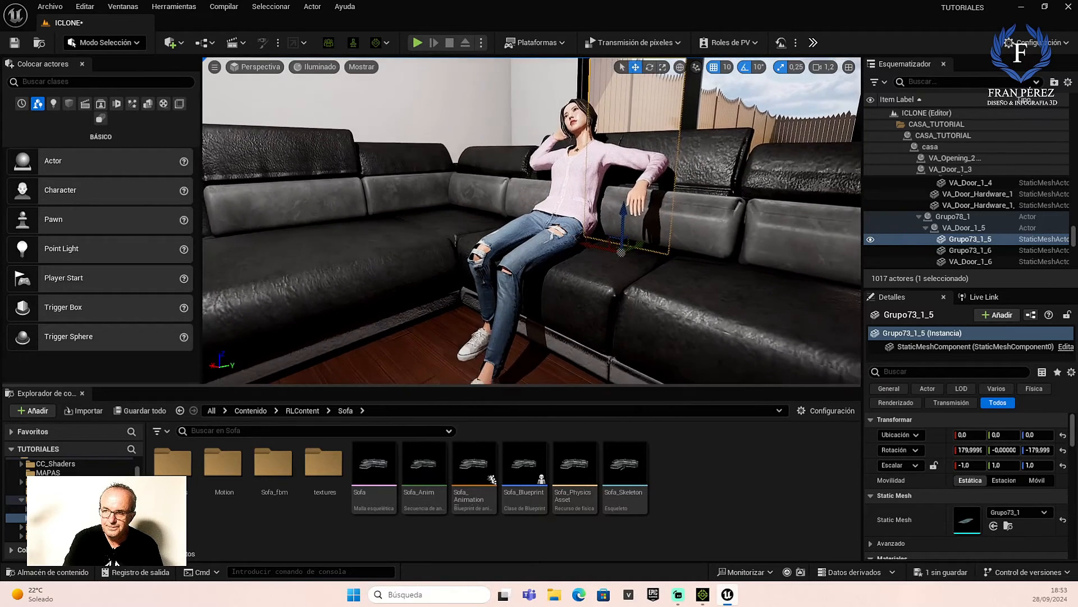
pyautogui.scroll(-3, 669, 367)
pyautogui.moveTo(668, 366)
pyautogui.mouseDown(button='middle')
pyautogui.moveTo(661, 347)
pyautogui.moveTo(657, 357)
pyautogui.mouseUp(button='middle')
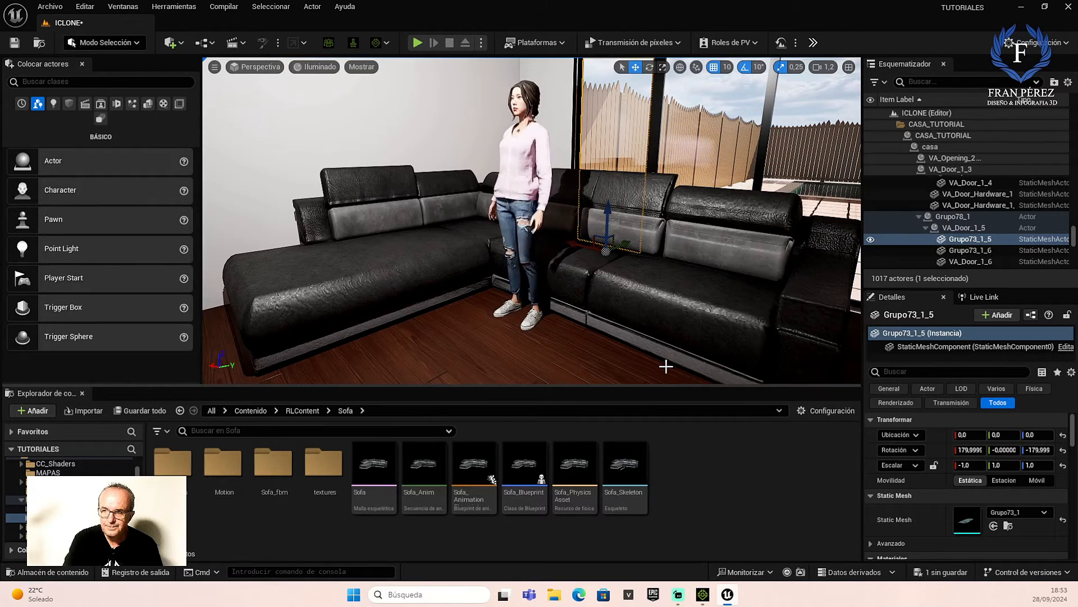
pyautogui.scroll(-2, 659, 342)
pyautogui.scroll(-2, 656, 342)
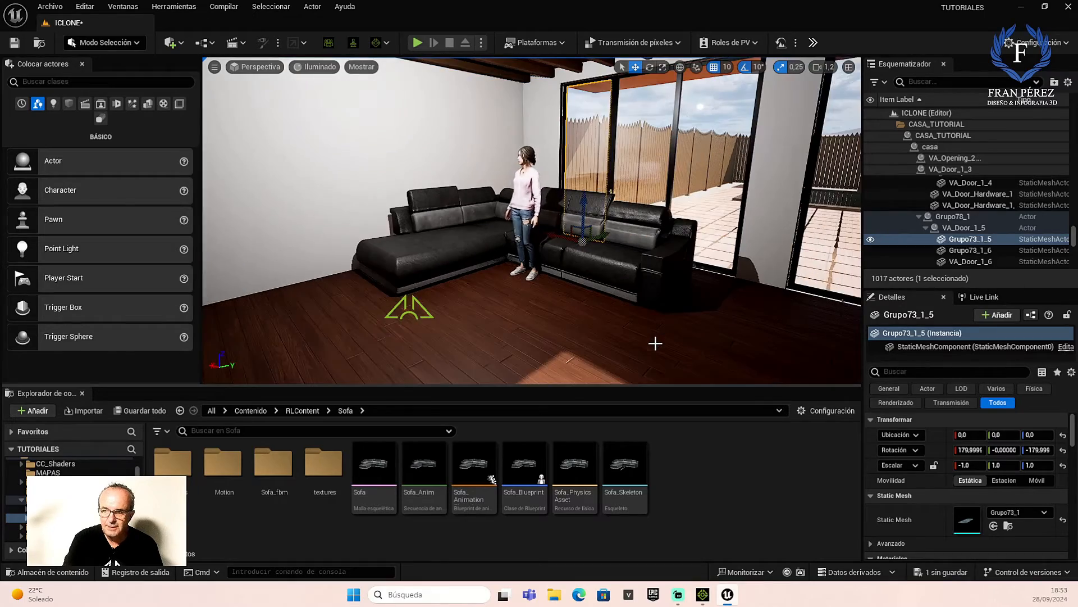
# Watch the character's animation through the glass doors from the terrace, and review the room from inside again
pyautogui.moveTo(656, 343); pyautogui.dragTo(590, 337, button='right')
pyautogui.moveTo(645, 343); pyautogui.dragTo(798, 341, button='middle')
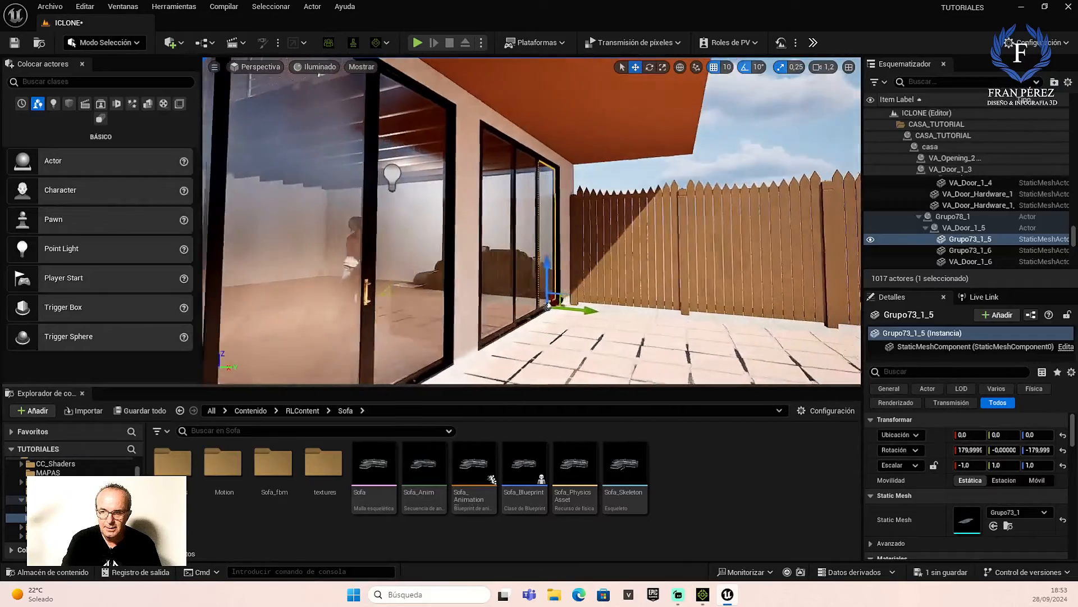
pyautogui.moveTo(645, 342); pyautogui.dragTo(536, 342, button='right')
pyautogui.moveTo(656, 348); pyautogui.dragTo(742, 348, button='right')
pyautogui.scroll(2, 656, 348)
pyautogui.scroll(2, 655, 348)
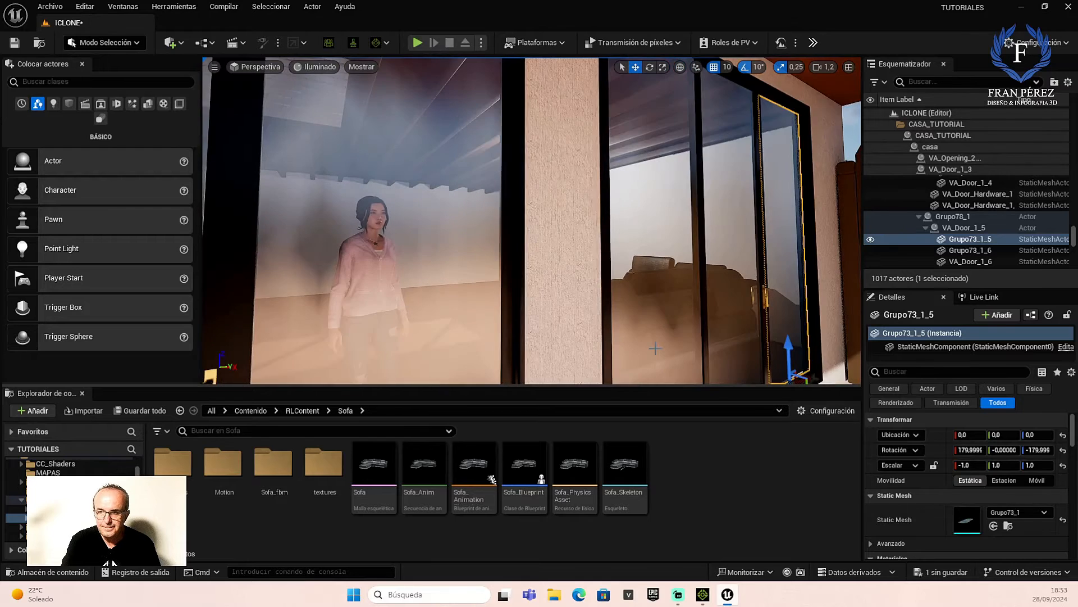
pyautogui.moveTo(655, 349); pyautogui.dragTo(608, 368, button='right')
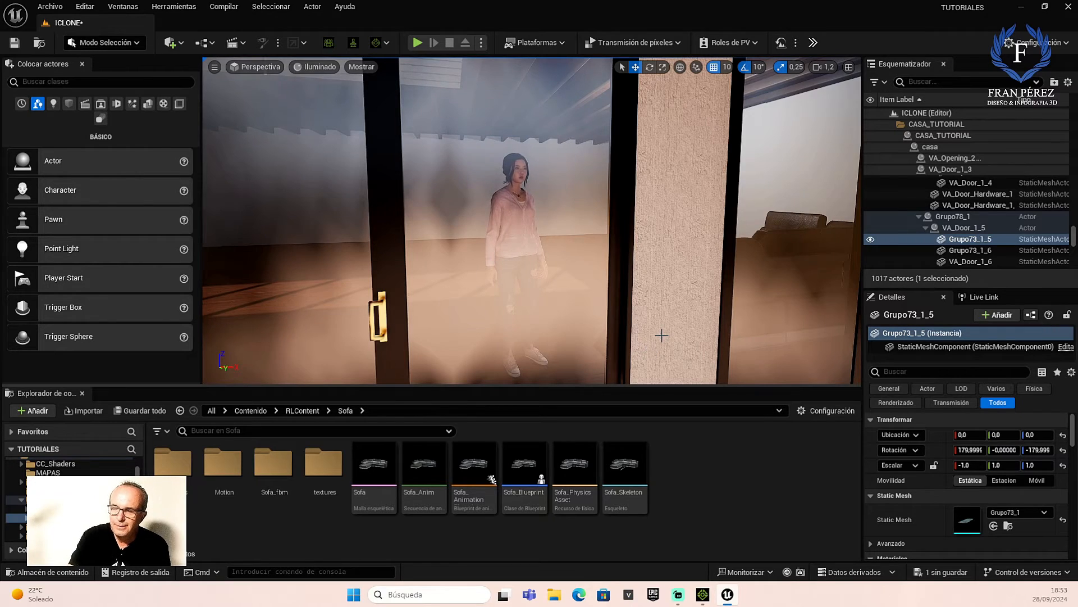
pyautogui.moveTo(661, 335); pyautogui.dragTo(730, 337, button='right')
pyautogui.press('a')
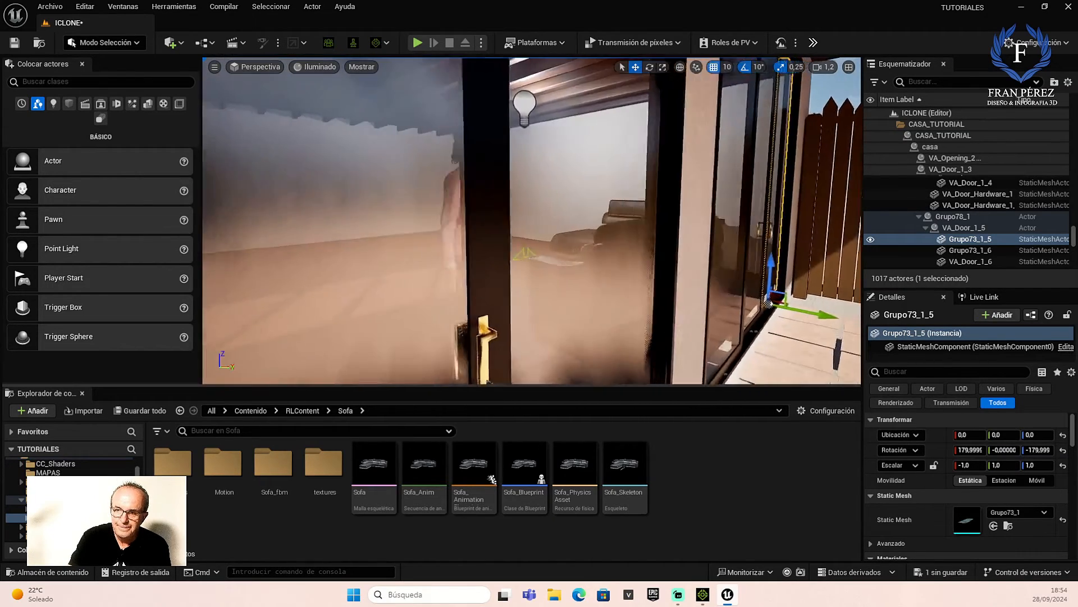
pyautogui.moveTo(641, 340); pyautogui.dragTo(681, 335, button='right')
pyautogui.press('a')
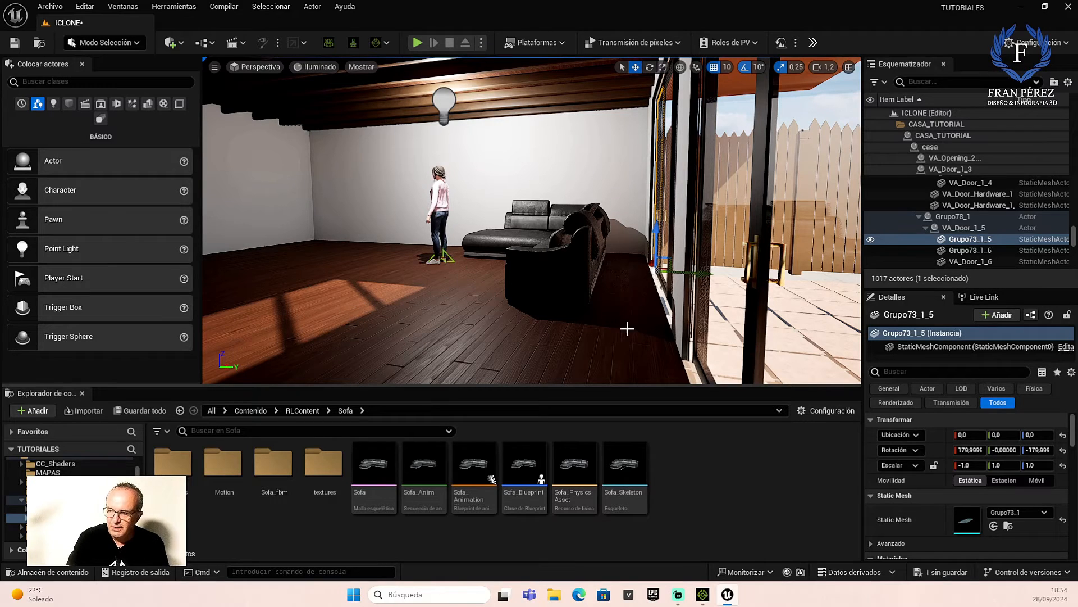
# Start a new level sequence and create a SECUENCIAS folder under Contenido as its save location
pyautogui.moveTo(583, 300); pyautogui.dragTo(581, 300, button='right')
pyautogui.press('a')
pyautogui.press('a')
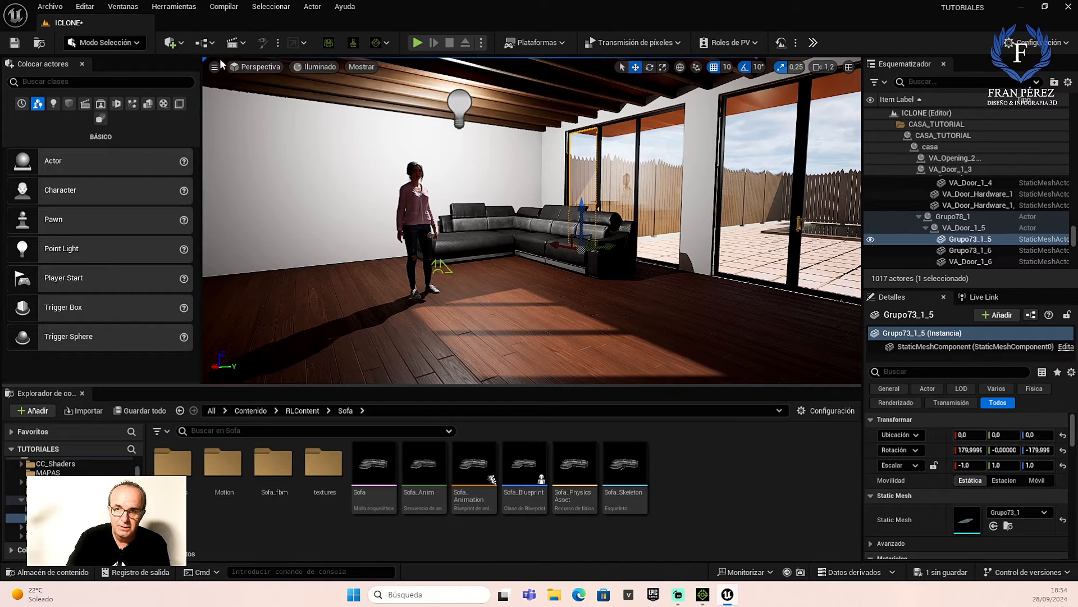
pyautogui.click(234, 42)
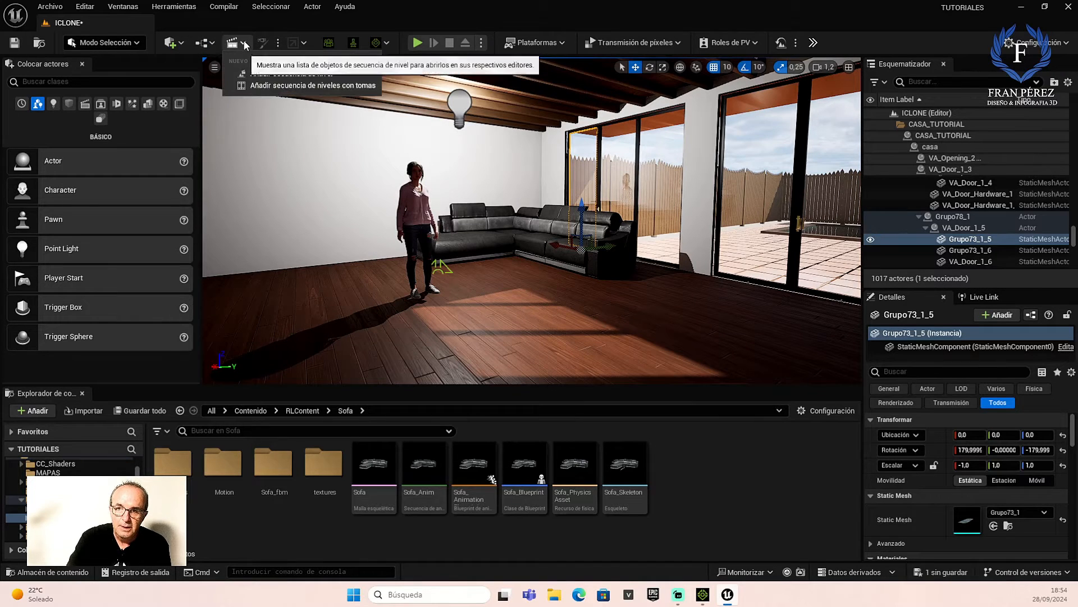
pyautogui.click(275, 75)
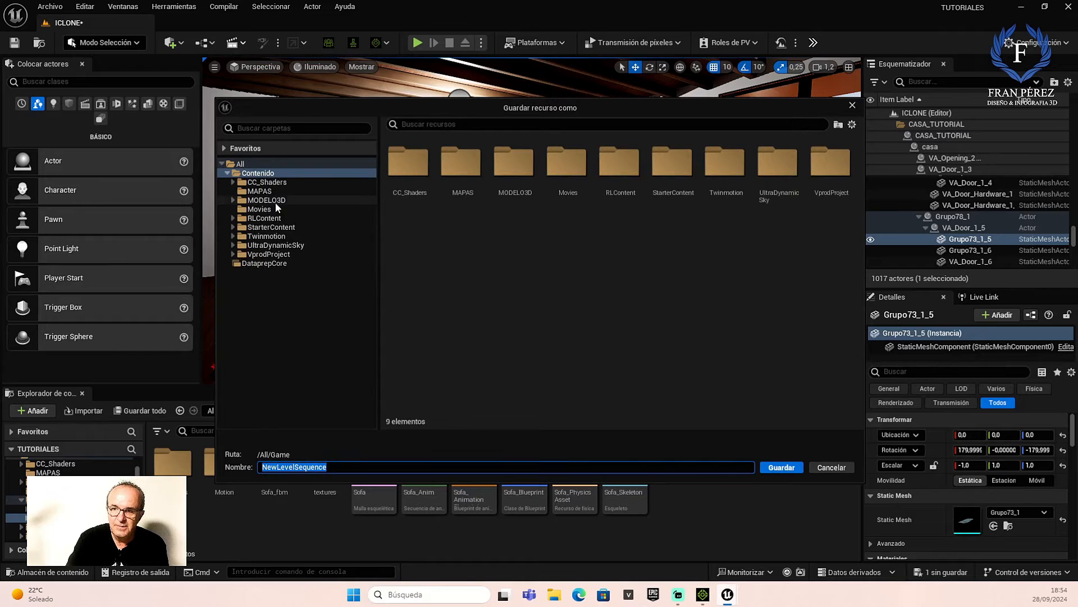
pyautogui.rightClick(263, 174)
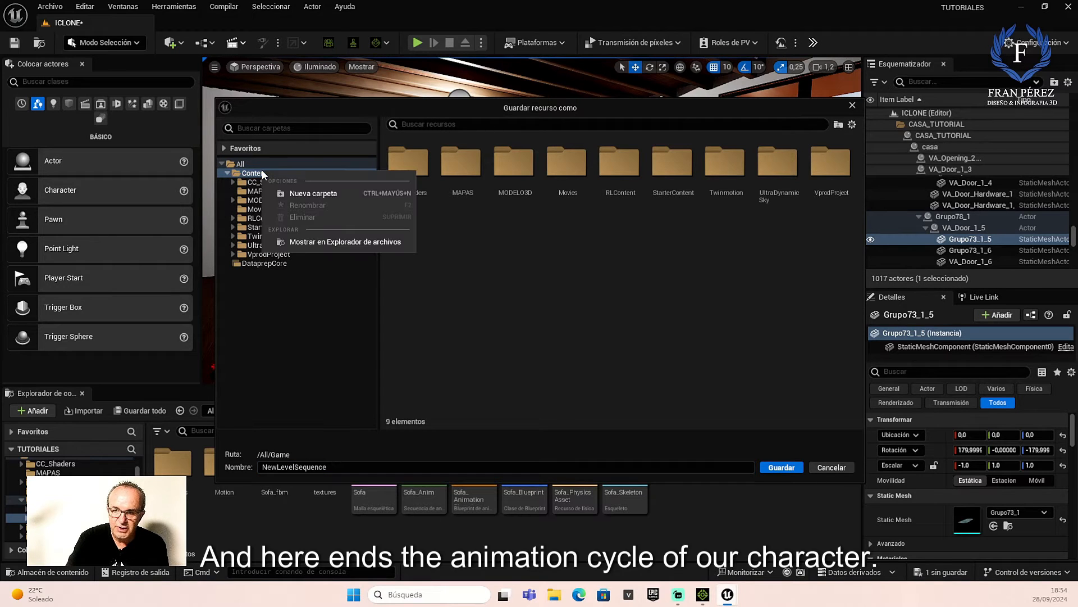
pyautogui.click(305, 191)
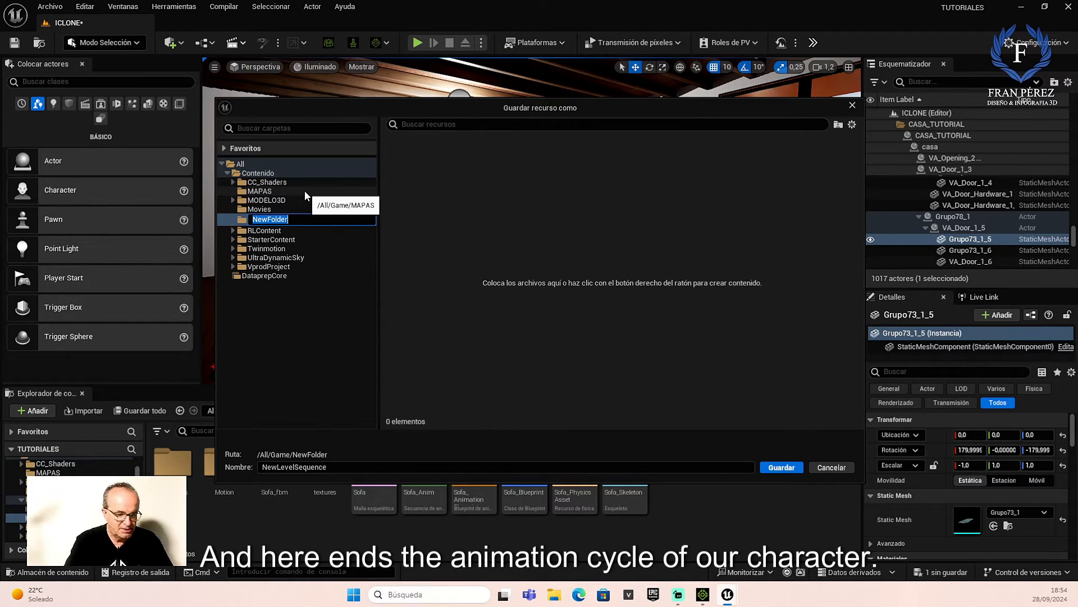
pyautogui.write('SECUE')
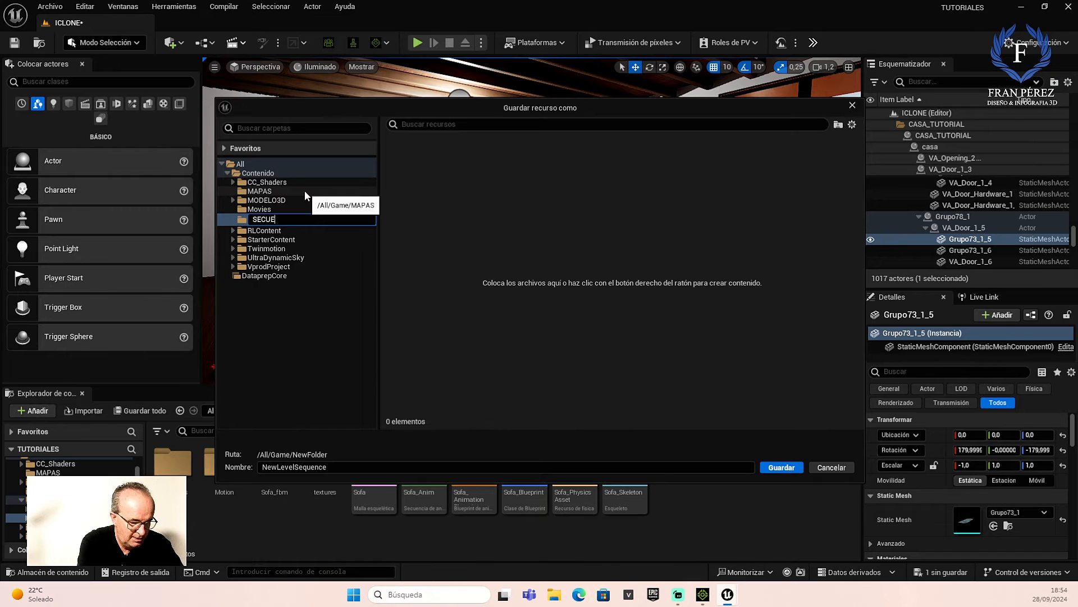
pyautogui.write('NCIAS')
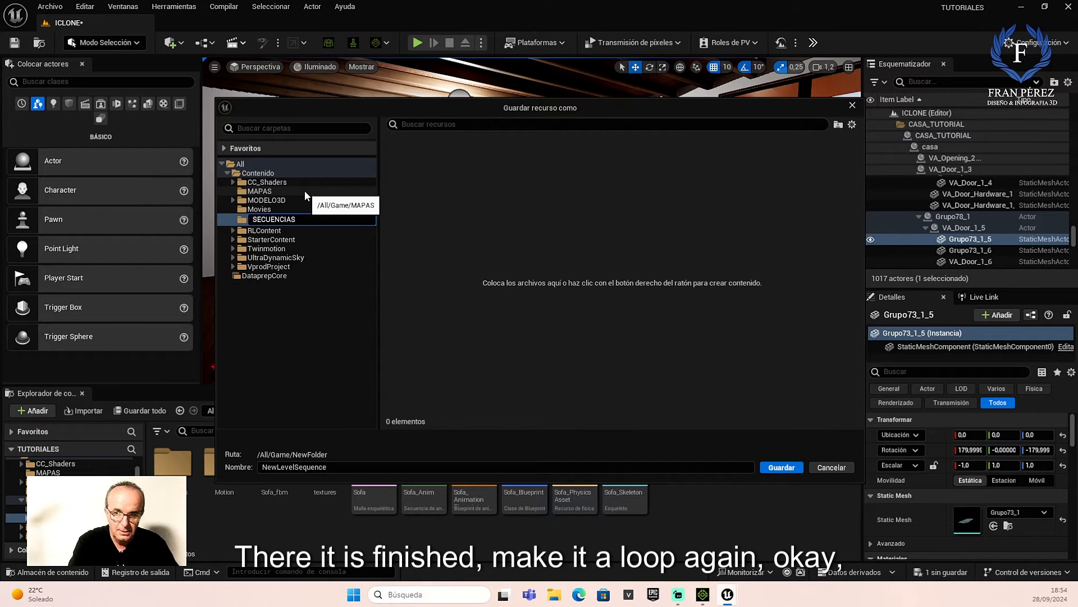
pyautogui.press('Return')
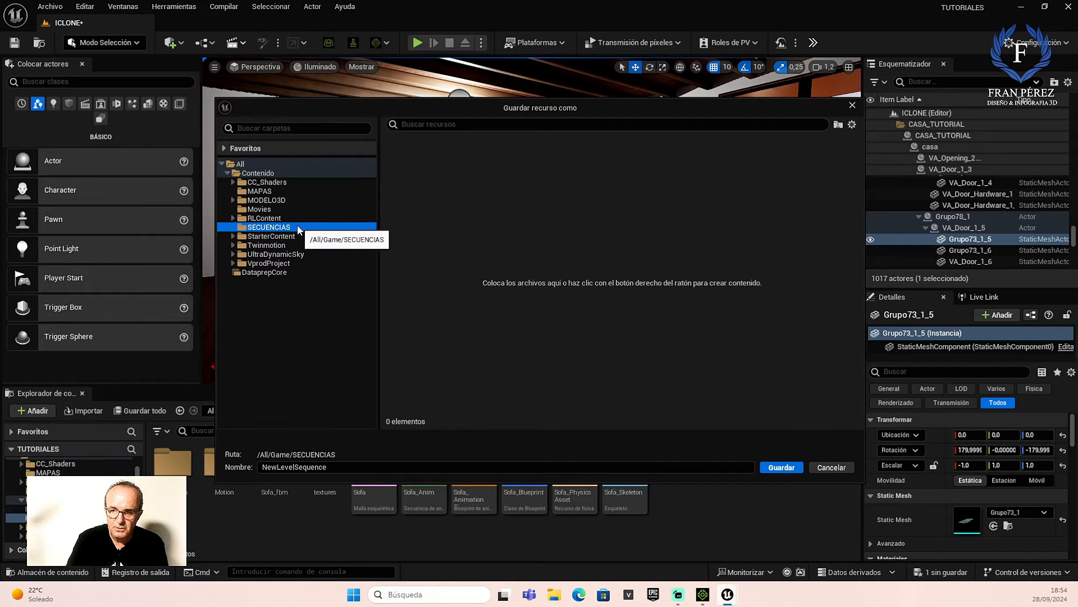
# Name the level sequence SOFA_INTERIOR and save it in the SECUENCIAS folder
pyautogui.click(338, 466)
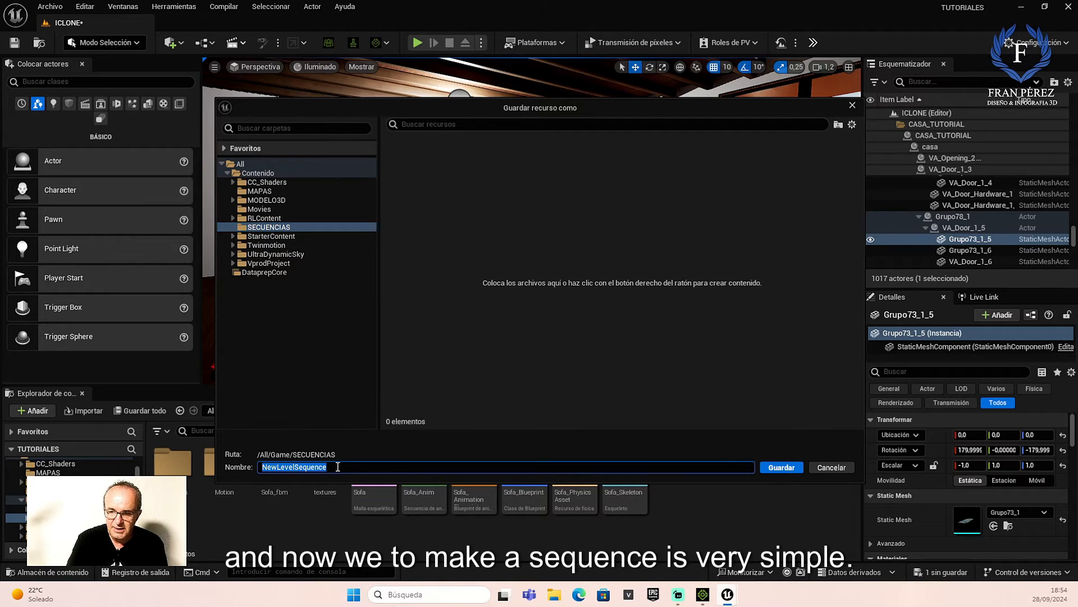
pyautogui.press('BackSpace')
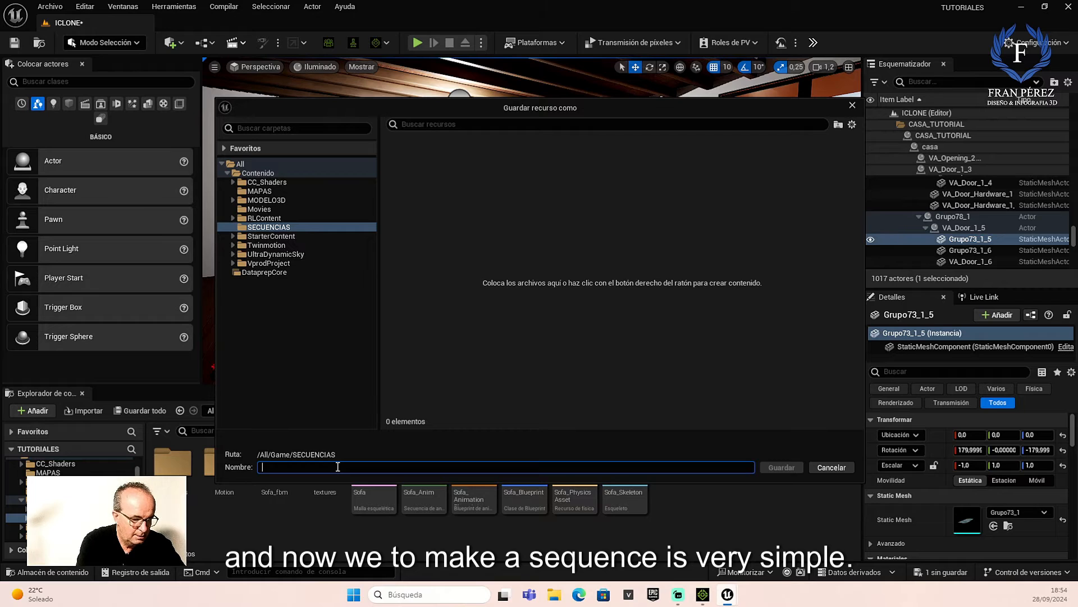
pyautogui.write('SOF')
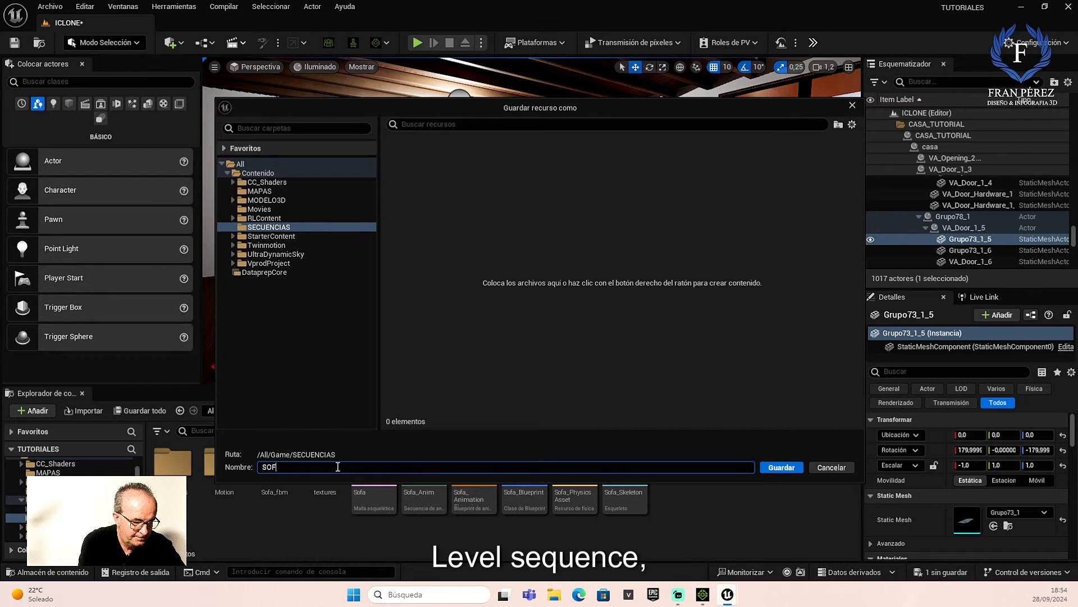
pyautogui.write('A_')
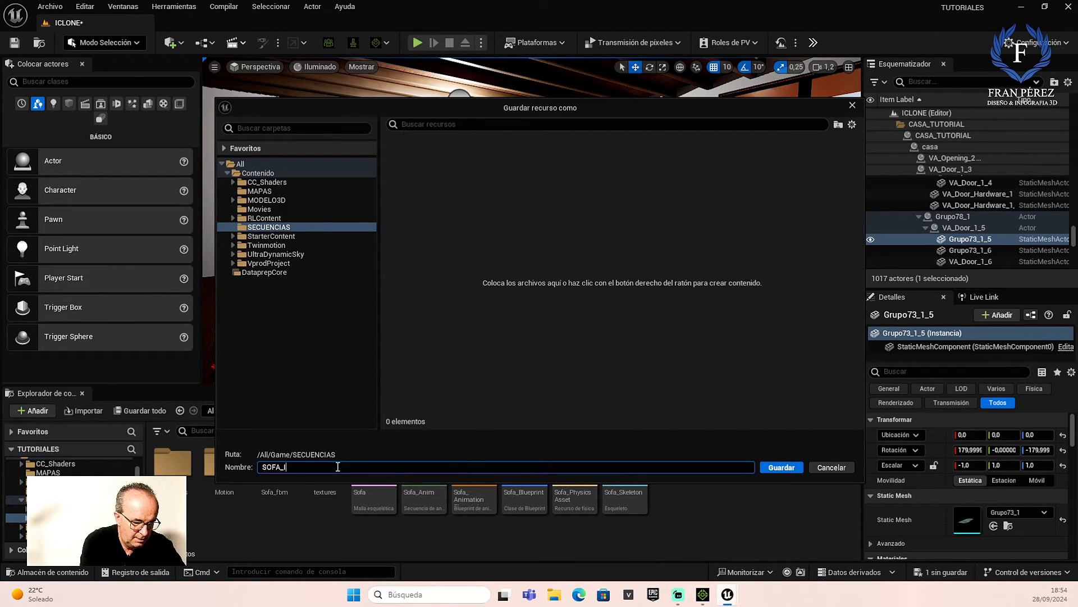
pyautogui.write('INTERIOR')
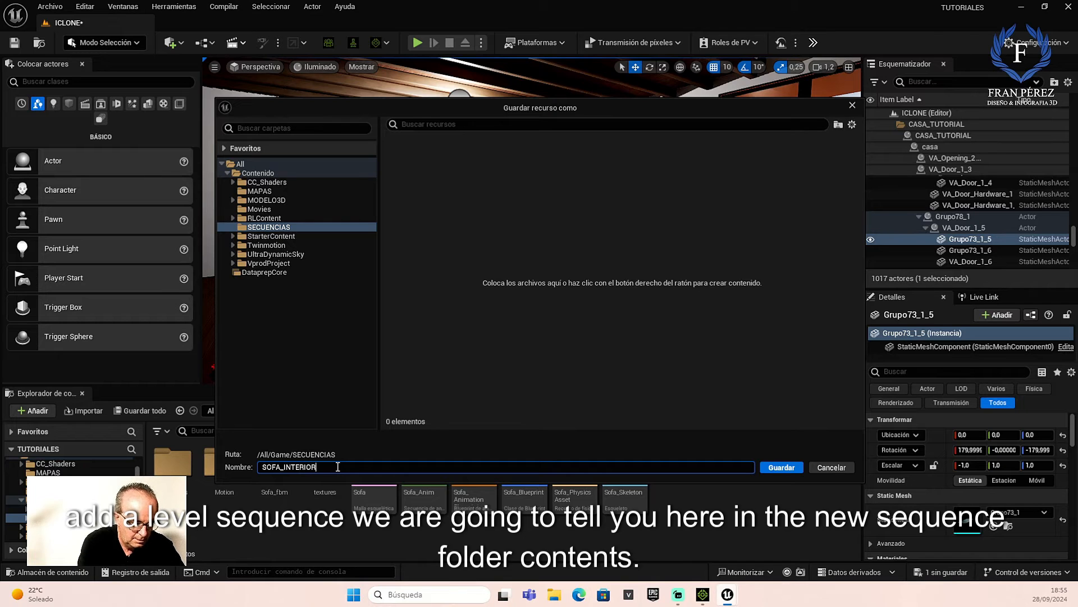
pyautogui.click(781, 467)
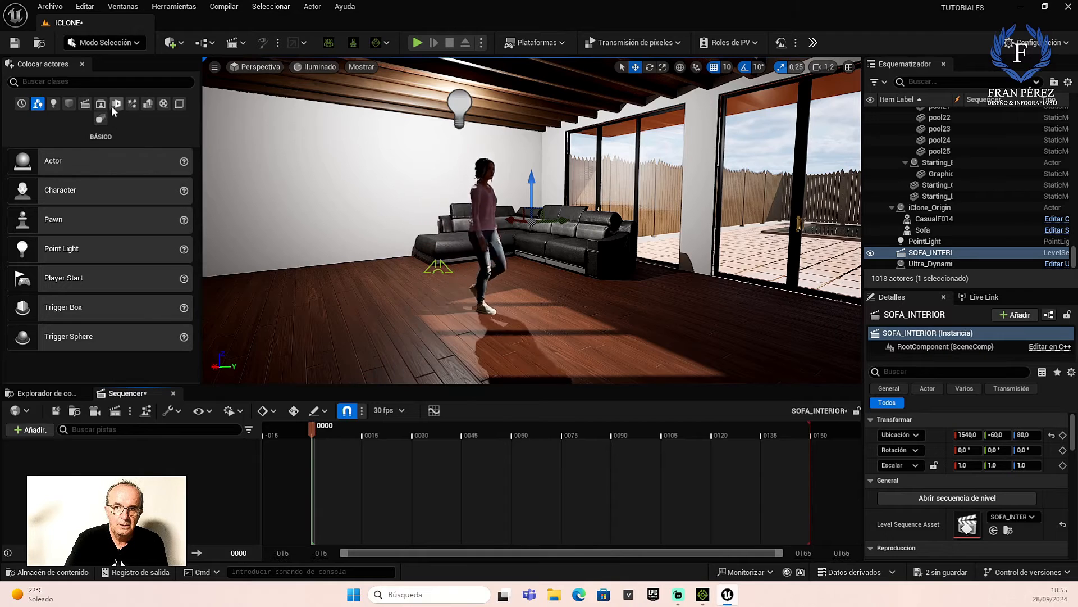
# Create a Cine Camera Actor at the current viewpoint facing the sofa
pyautogui.click(85, 104)
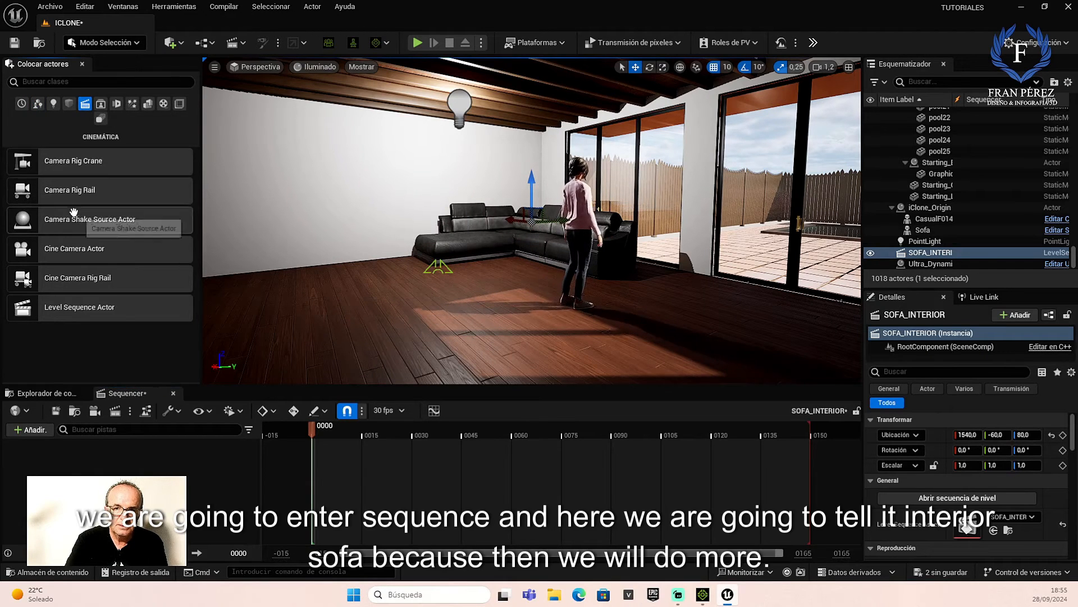
pyautogui.click(215, 68)
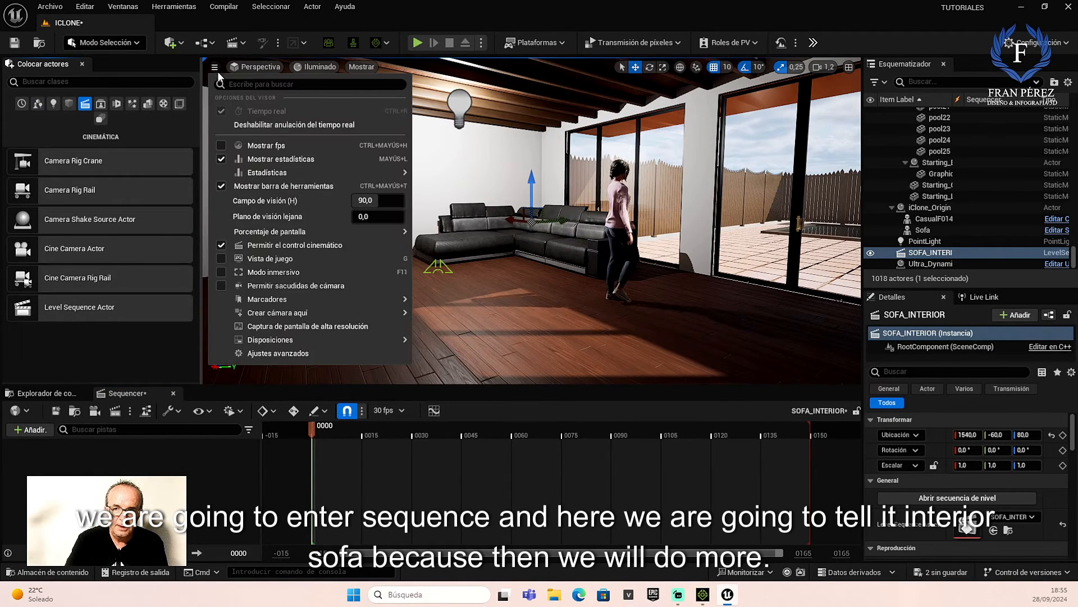
pyautogui.moveTo(297, 314)
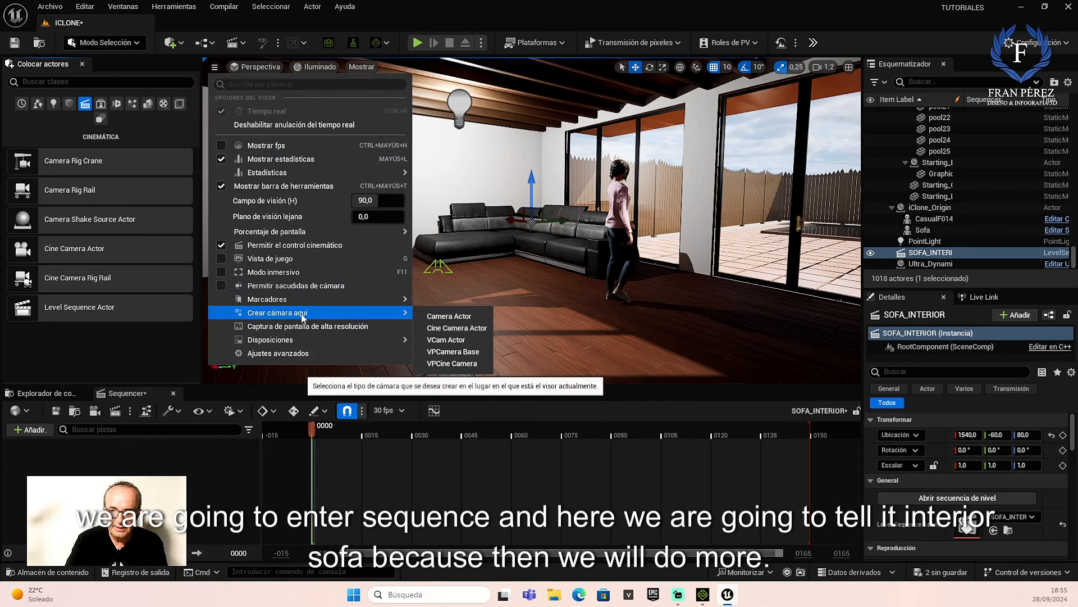
pyautogui.click(469, 330)
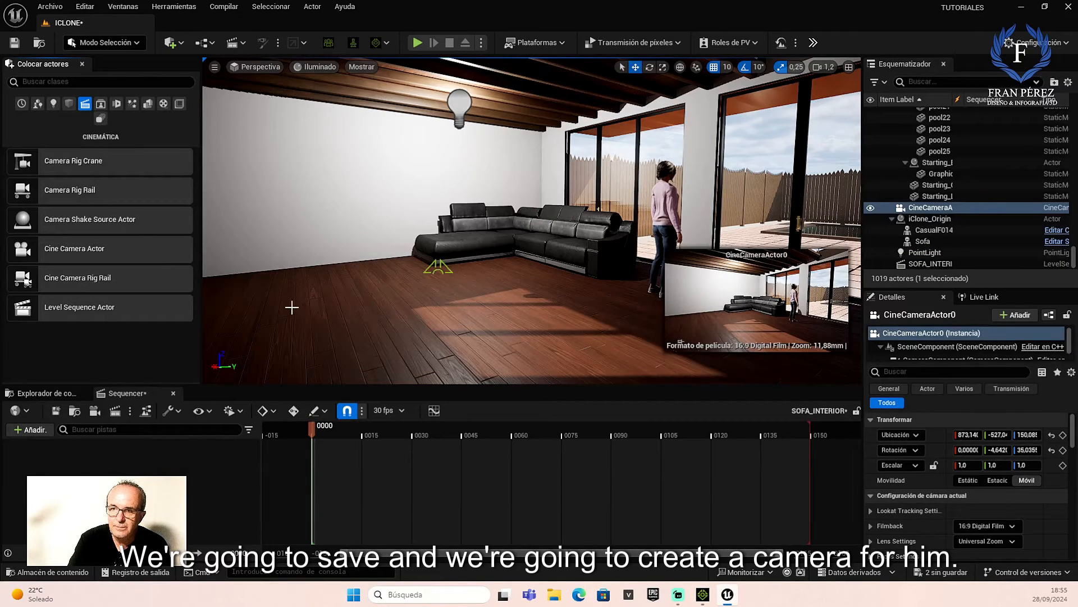
# Add a camera cut track (Pista de toma) to the SOFA_INTERIOR sequence and bind CineCameraActor0 to it
pyautogui.click(31, 430)
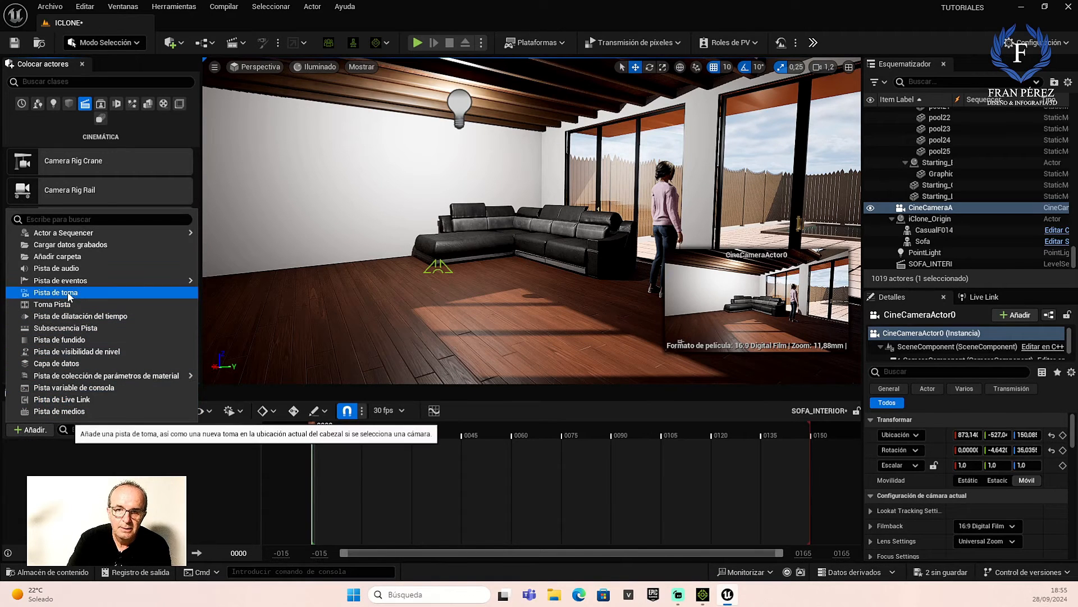
pyautogui.click(67, 293)
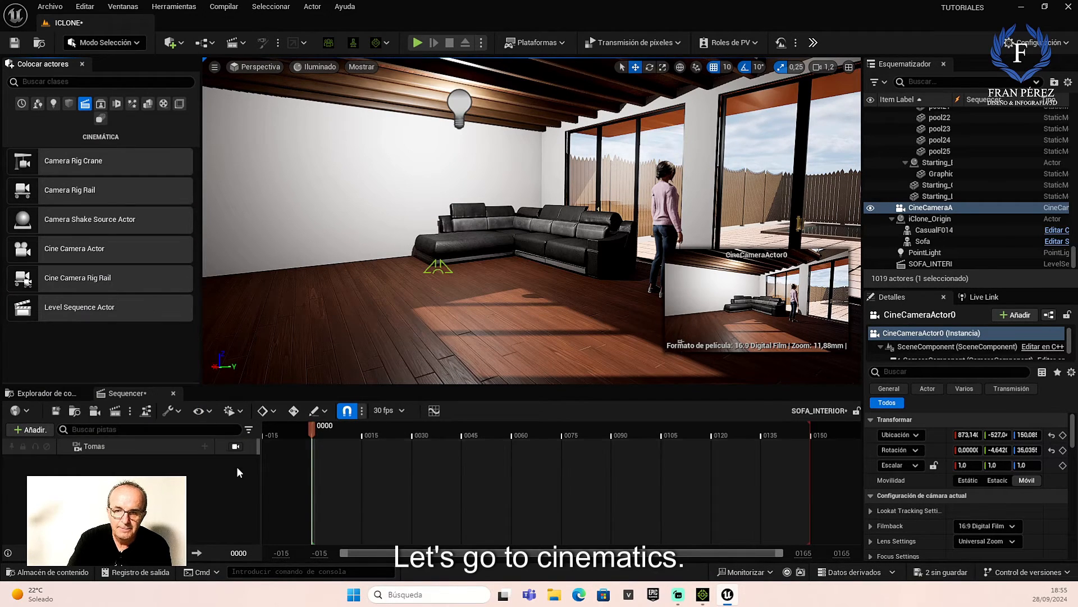
pyautogui.click(206, 448)
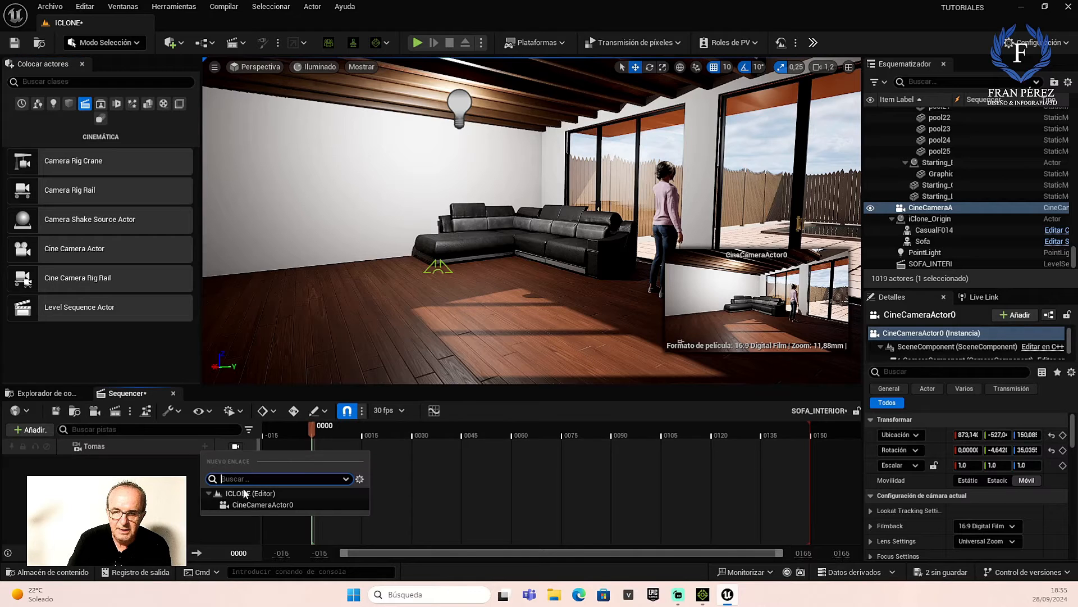
pyautogui.click(260, 505)
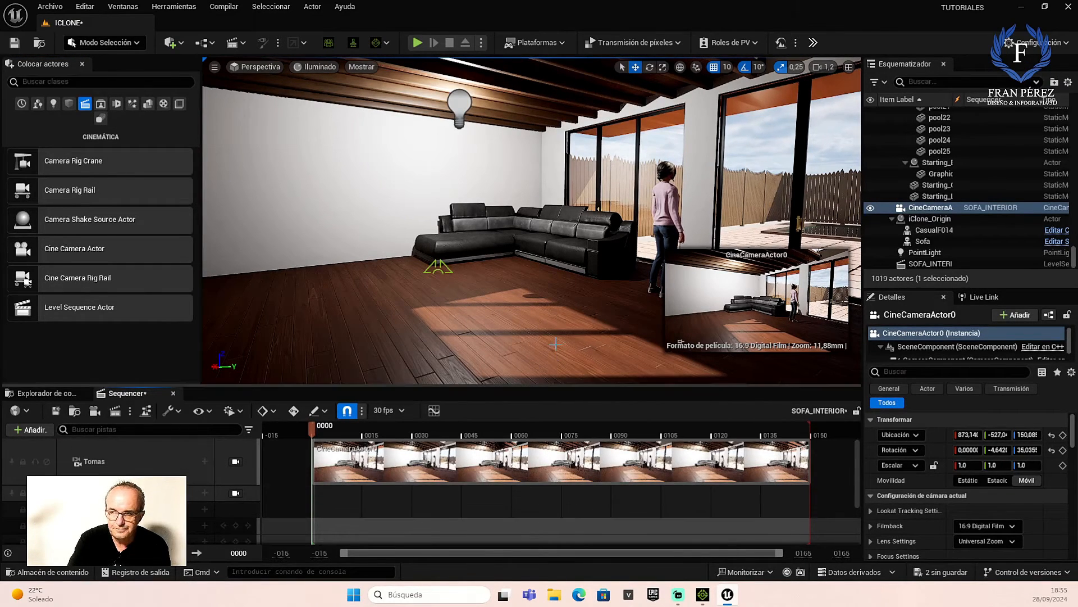
# Pilot CineCameraActor0 from the sequence and move it closer to frame the whole sofa and the character
pyautogui.click(235, 492)
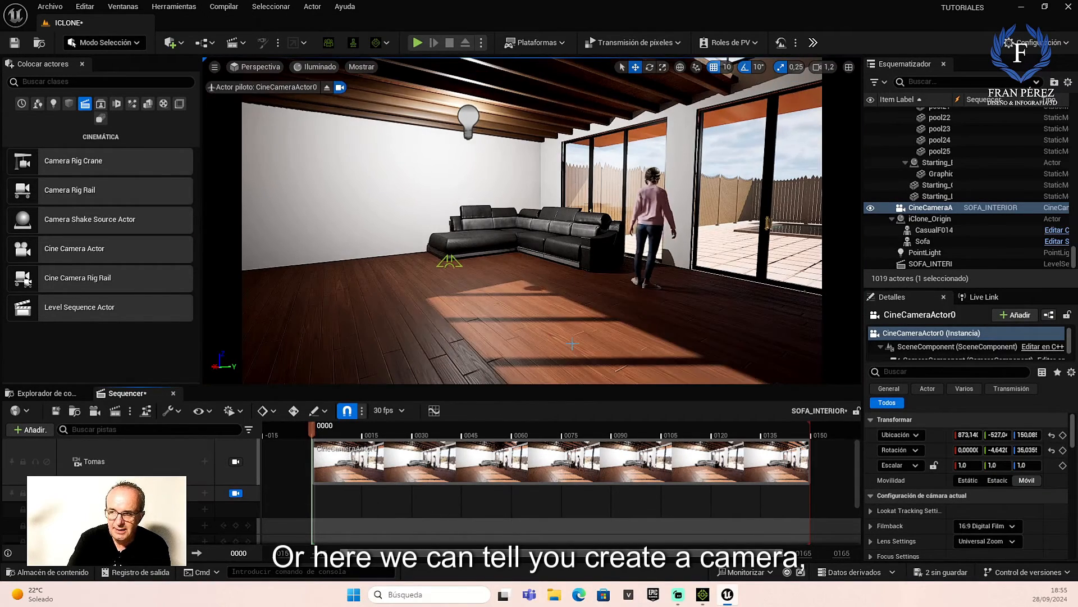
pyautogui.moveTo(572, 343); pyautogui.dragTo(640, 360, button='middle')
pyautogui.scroll(2, 578, 331)
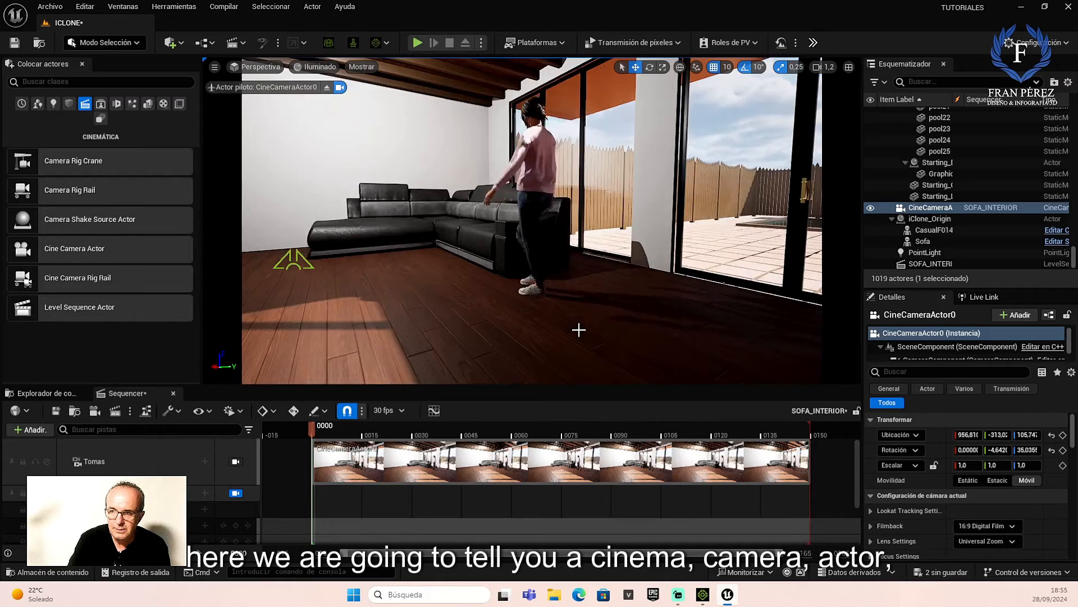
pyautogui.scroll(2, 579, 329)
pyautogui.scroll(-1, 579, 329)
pyautogui.moveTo(578, 330); pyautogui.dragTo(540, 323, button='middle')
pyautogui.moveTo(579, 330); pyautogui.dragTo(595, 334, button='right')
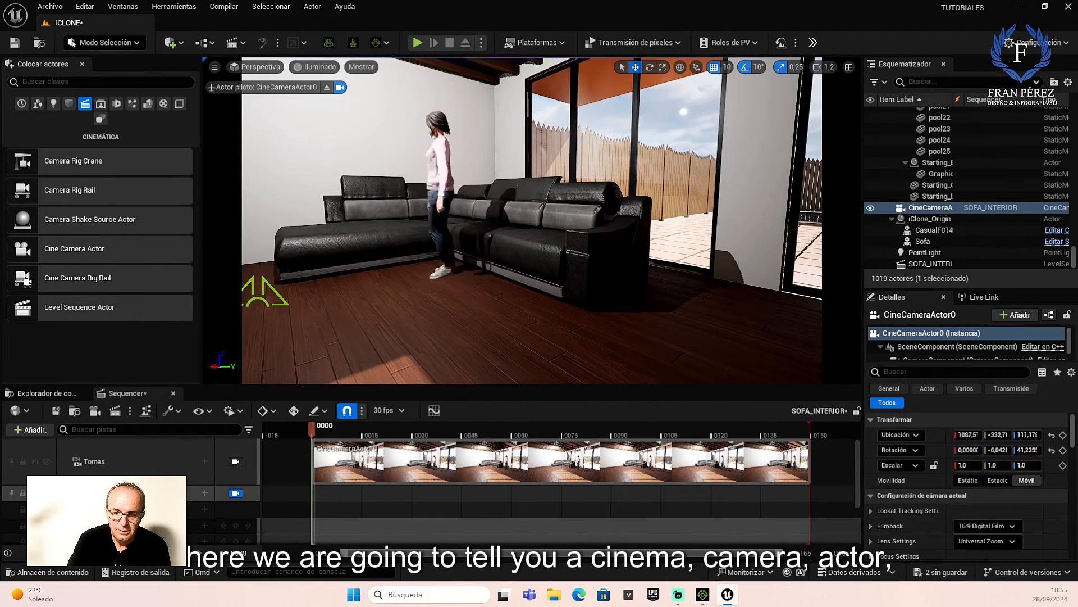
# Add CasualF0140 to the sequence and assign CasualF0140_2024_09_28_18_47_16 to its animation track
pyautogui.click(66, 493)
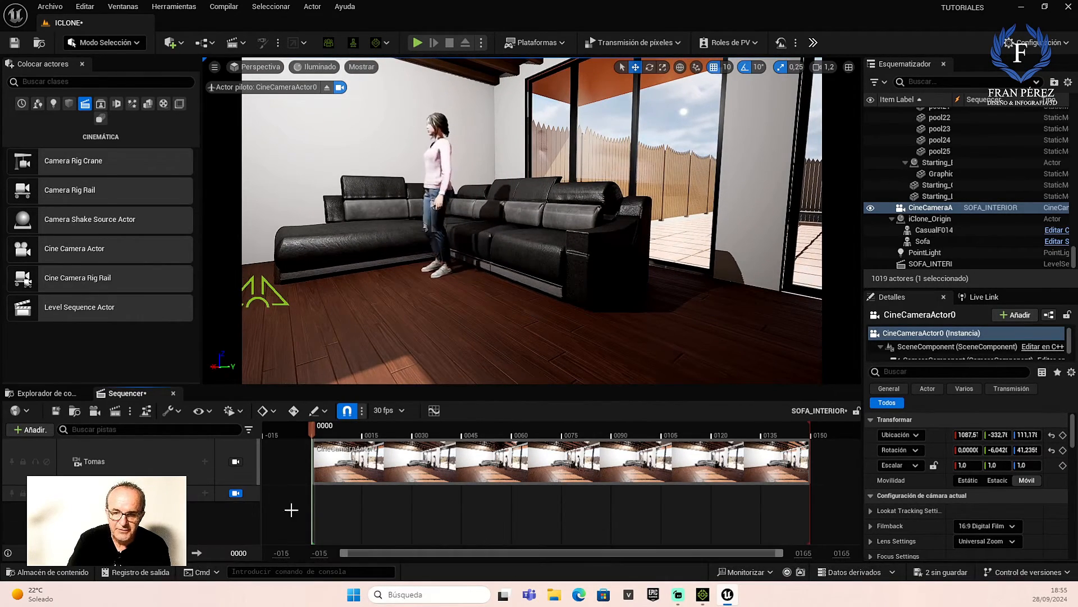
pyautogui.click(931, 230)
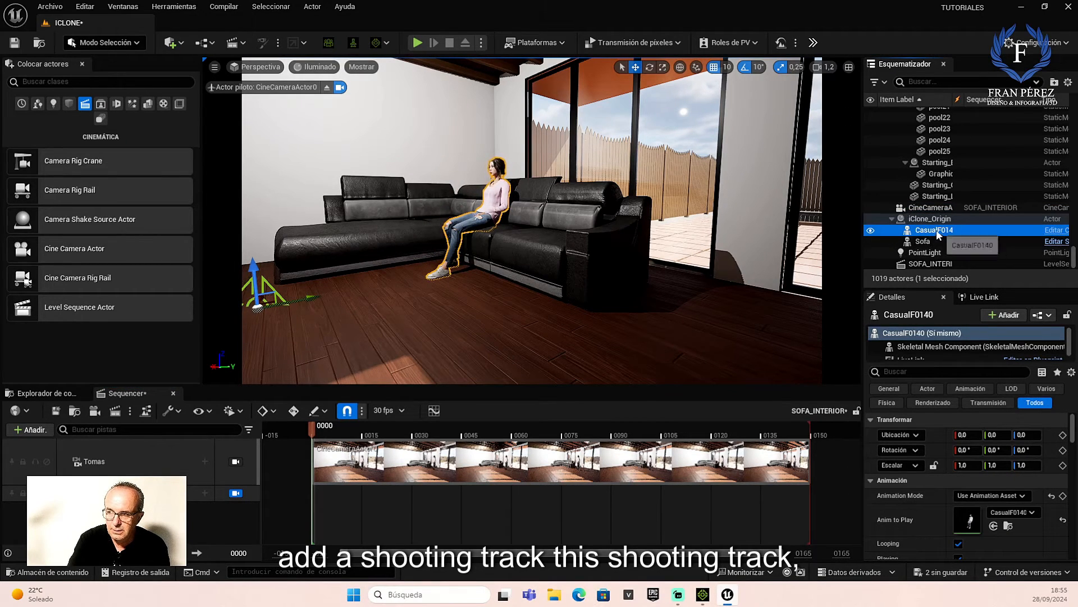
pyautogui.moveTo(937, 231); pyautogui.dragTo(126, 522)
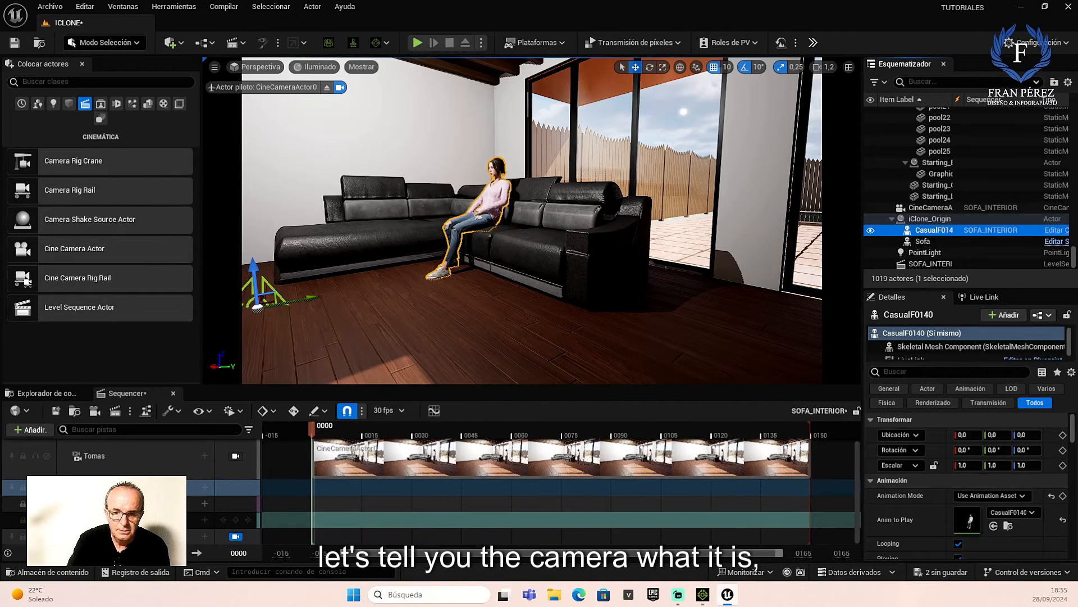
pyautogui.click(133, 504)
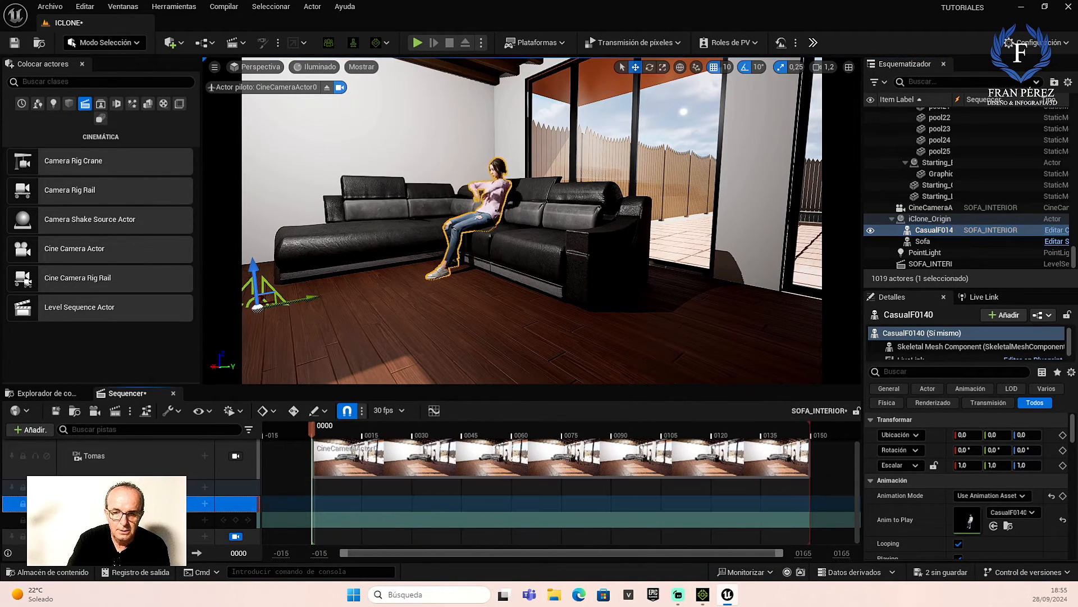
pyautogui.click(204, 504)
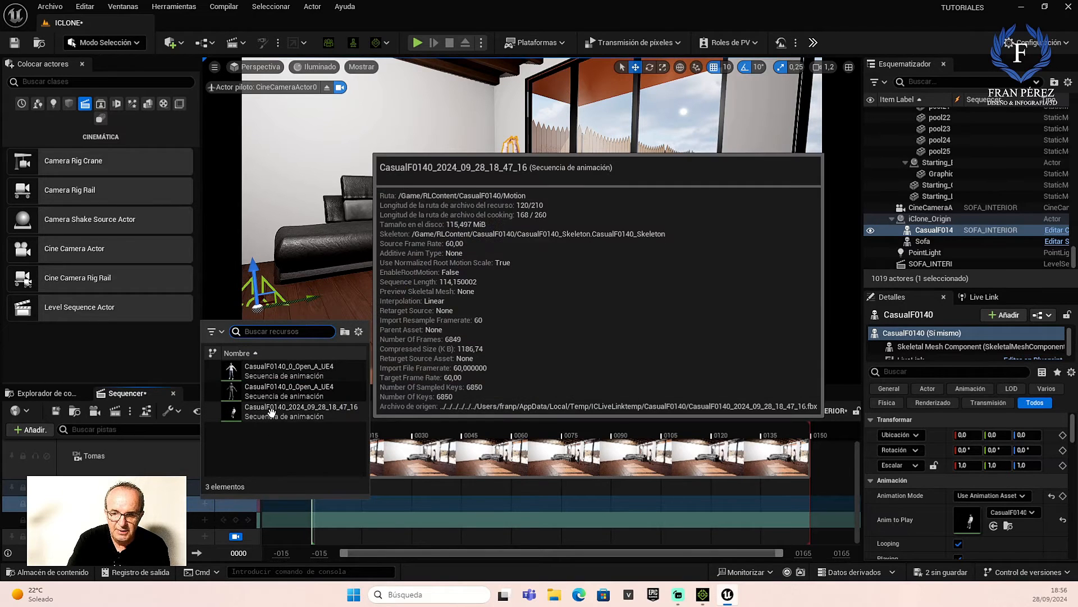
pyautogui.click(271, 414)
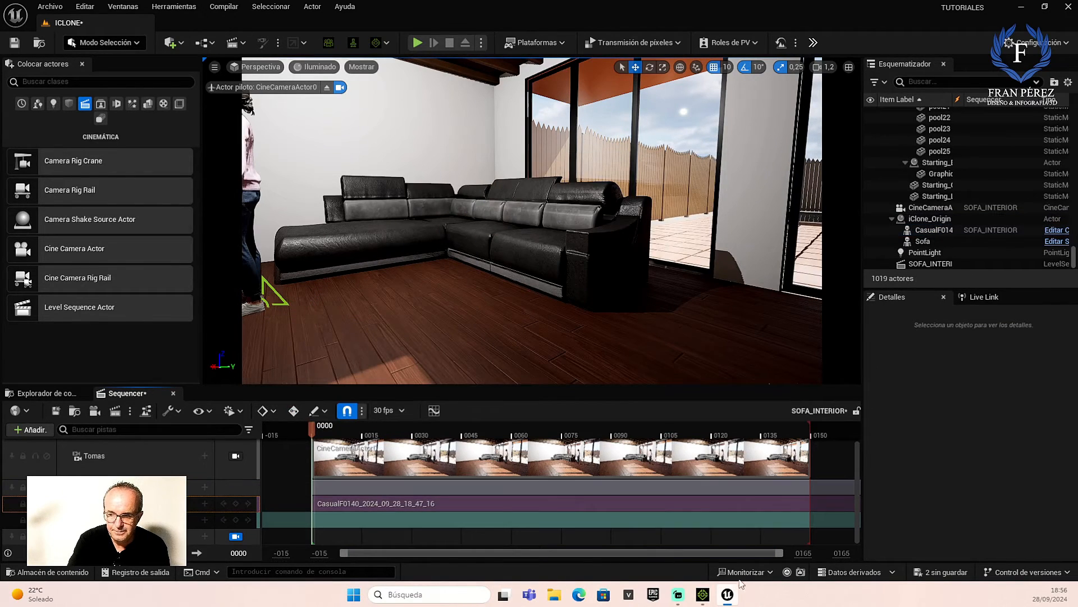
# Extend the visible timeline range of the SOFA_INTERIOR sequence to frame 12000
pyautogui.click(803, 554)
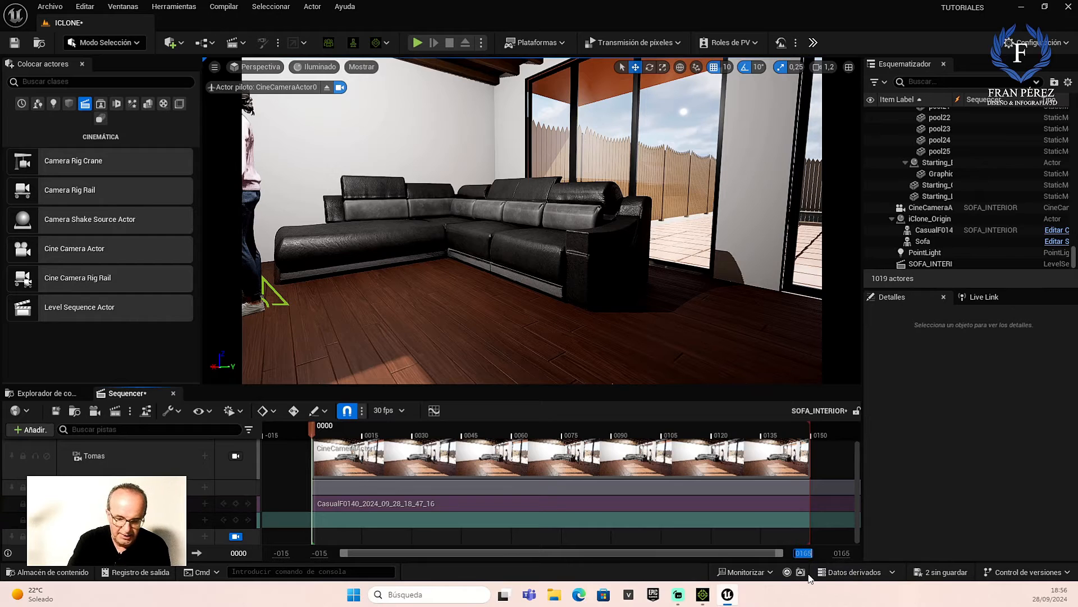
pyautogui.write('800')
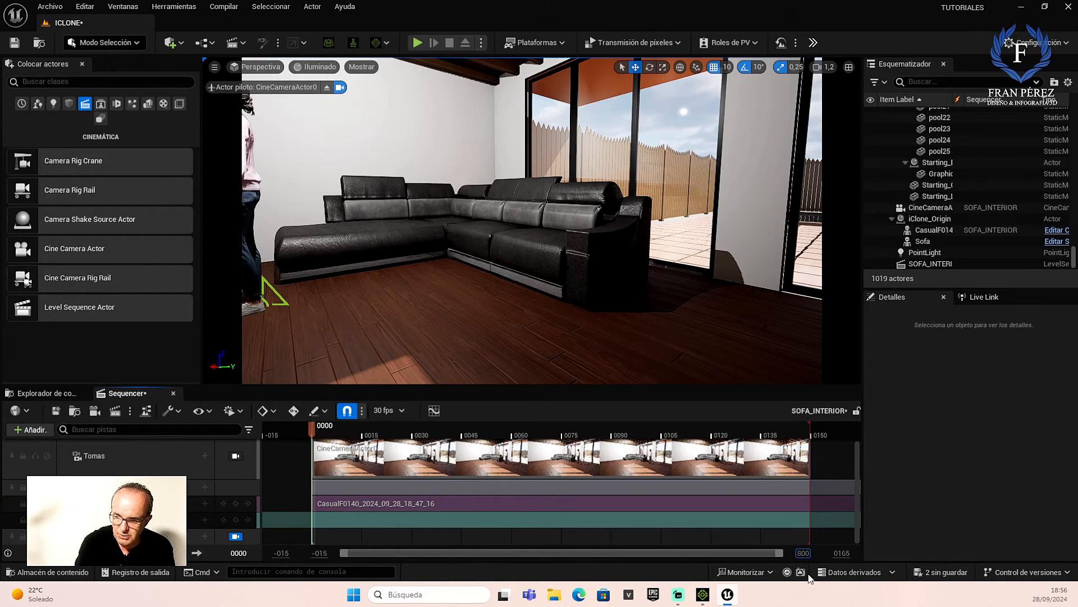
pyautogui.write('0')
pyautogui.press('Return')
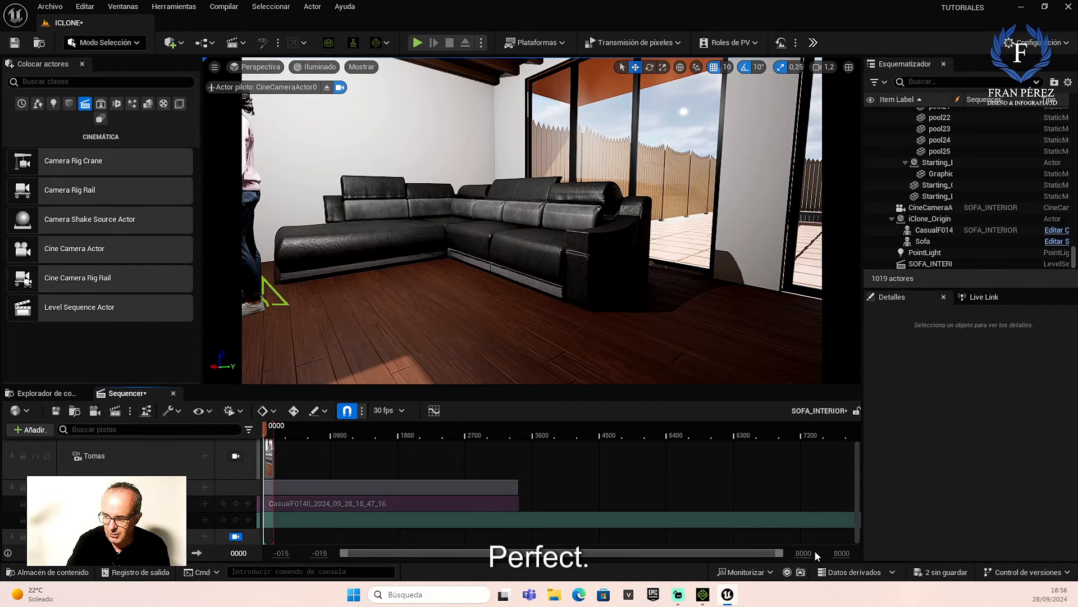
pyautogui.click(803, 553)
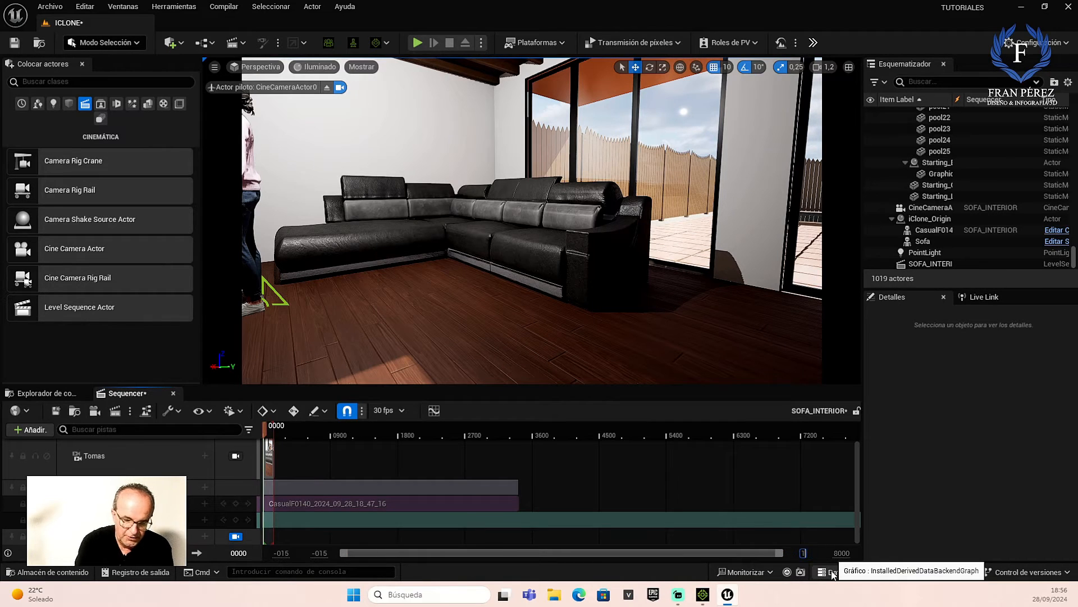
pyautogui.write('12000')
pyautogui.press('Return')
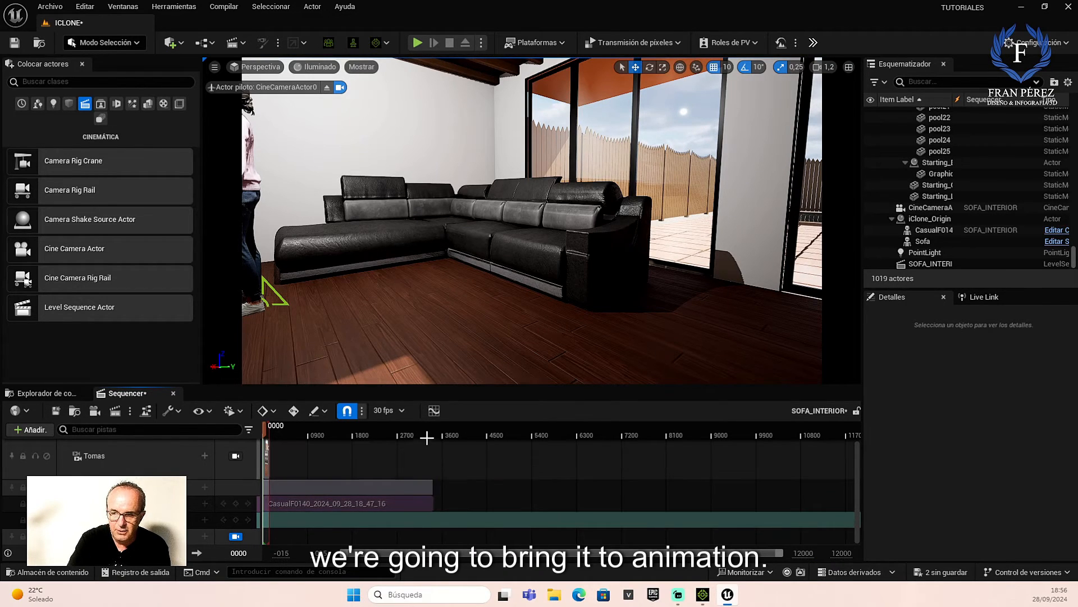
# End the playback range at frame 3387, near the end of the character animation, and extend the CineCameraActor0 shot to match
pyautogui.moveTo(426, 436); pyautogui.dragTo(435, 431)
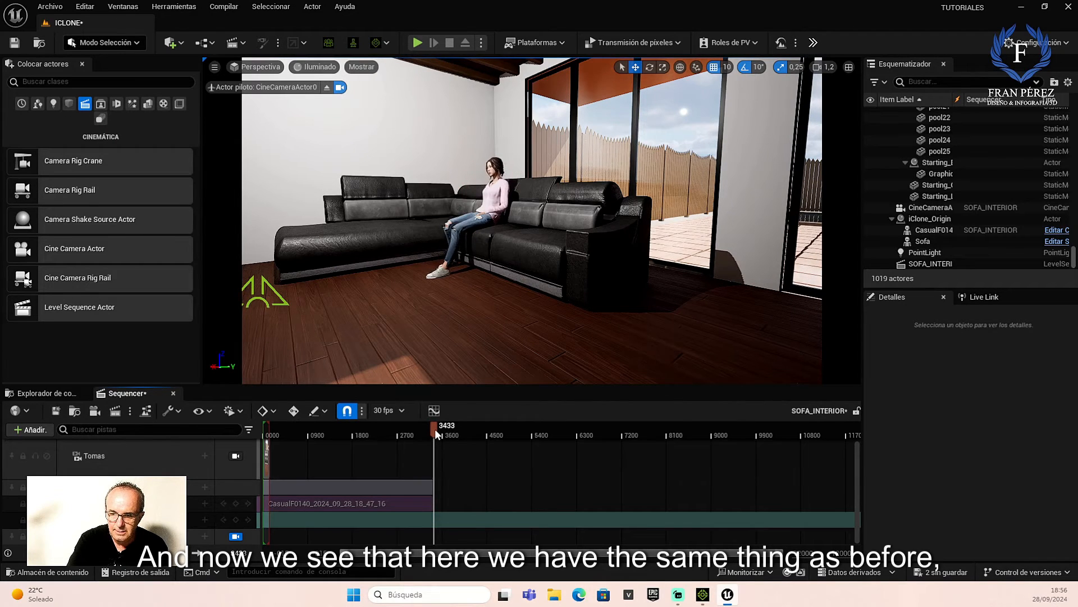
pyautogui.moveTo(435, 429); pyautogui.dragTo(432, 430)
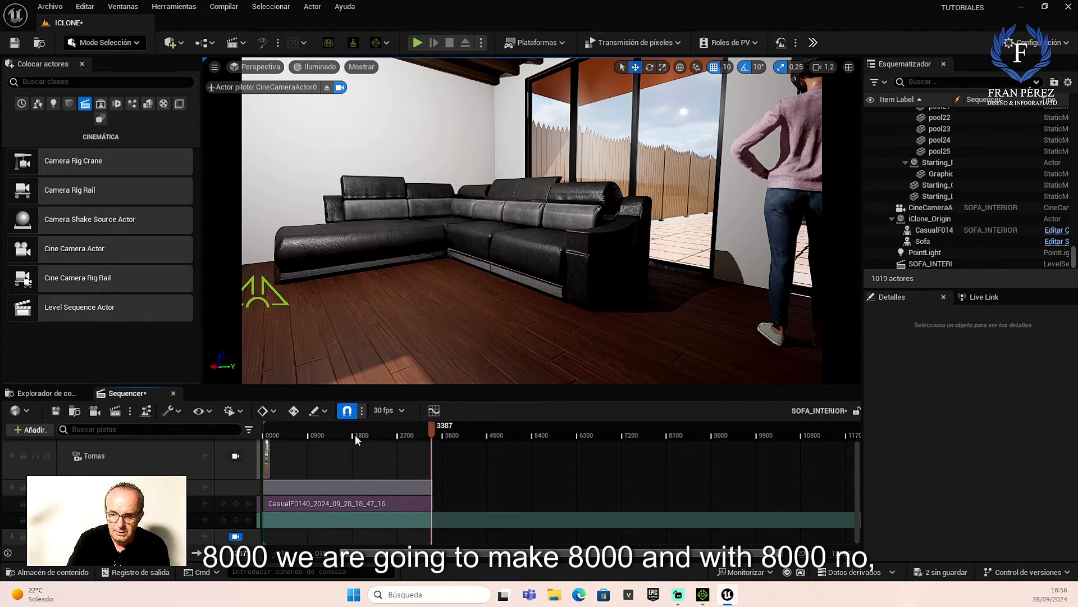
pyautogui.moveTo(355, 433); pyautogui.dragTo(276, 438)
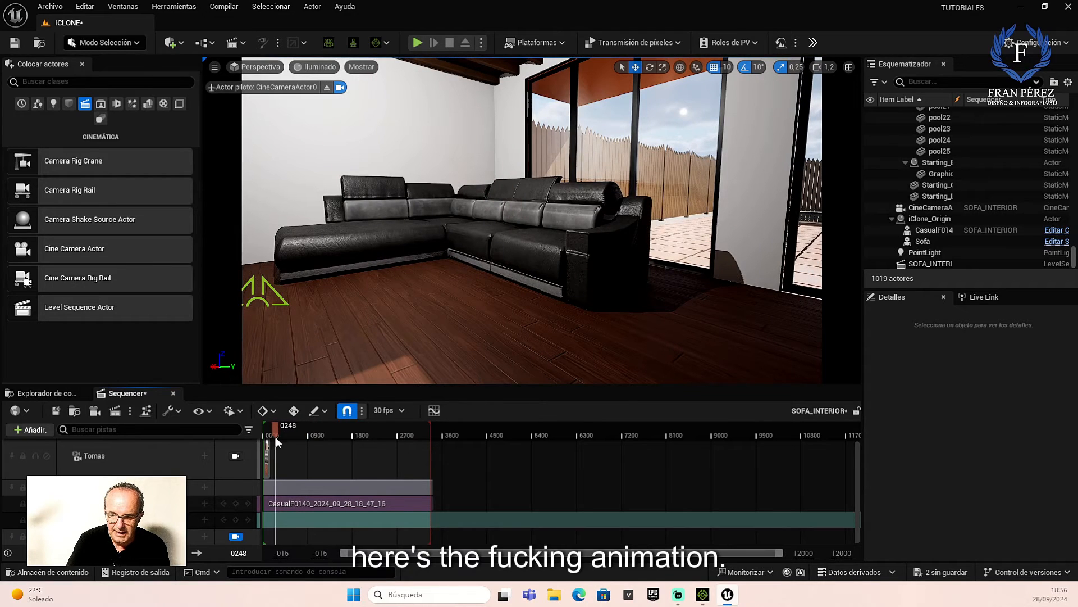
pyautogui.click(67, 487)
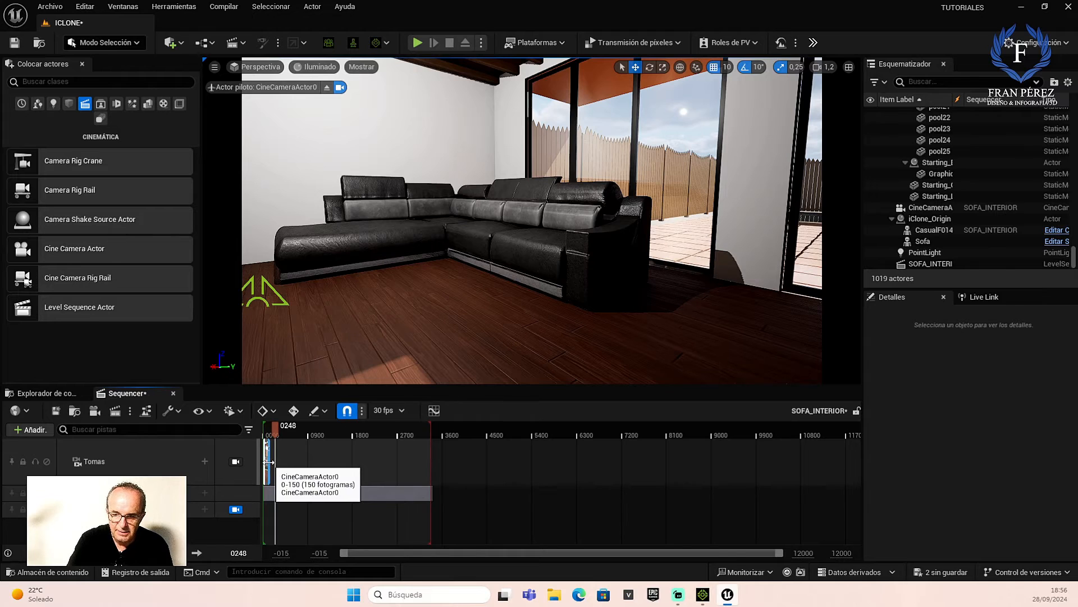
pyautogui.moveTo(268, 461); pyautogui.dragTo(431, 462)
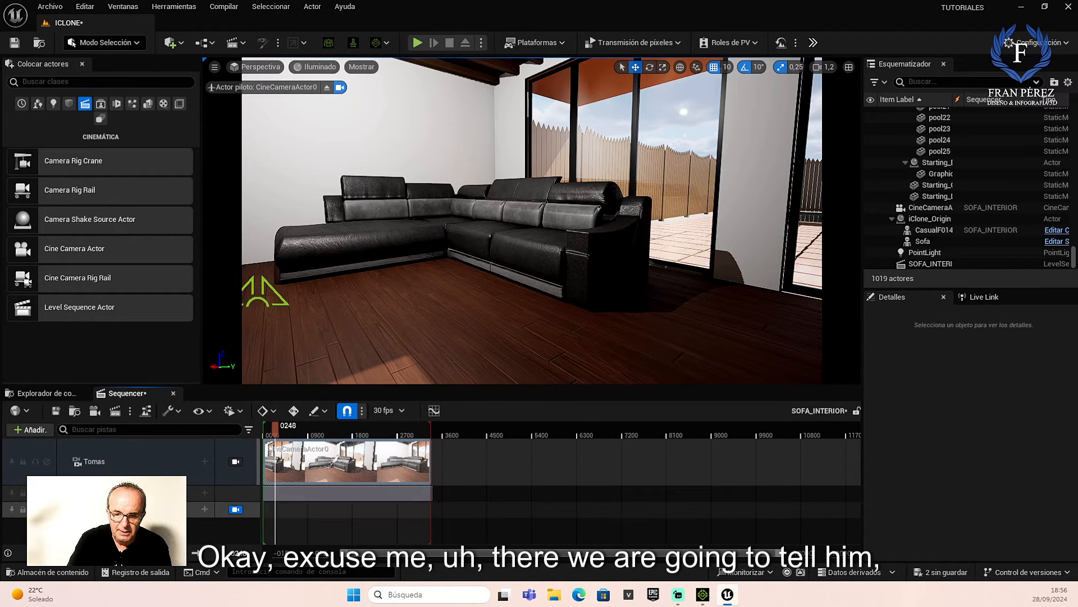
# Add a transform track to CineCameraActor0 in the sequence and expand its tracks
pyautogui.click(180, 509)
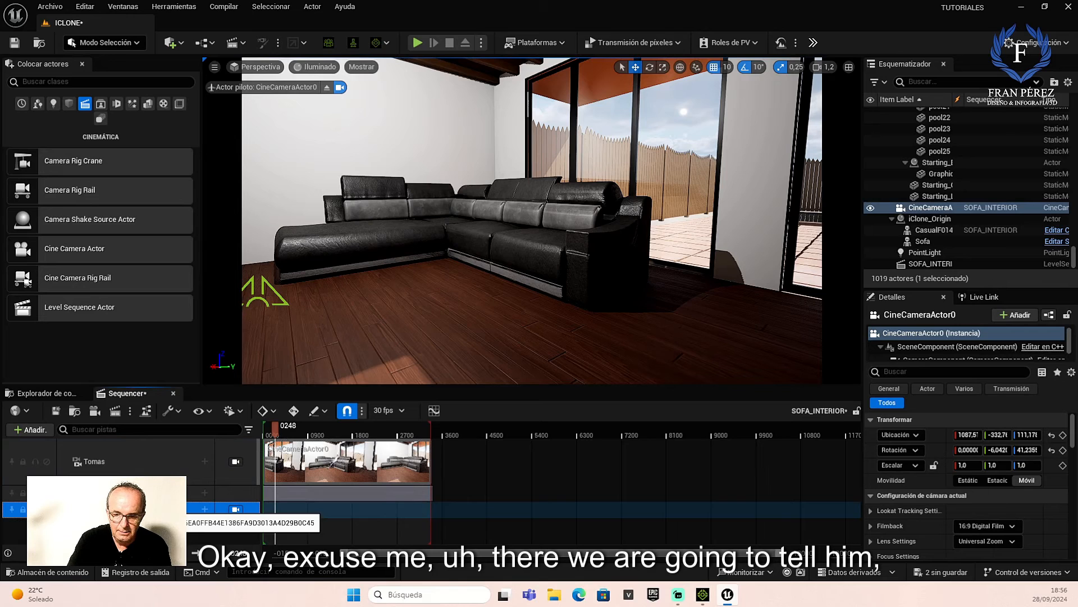
pyautogui.click(205, 510)
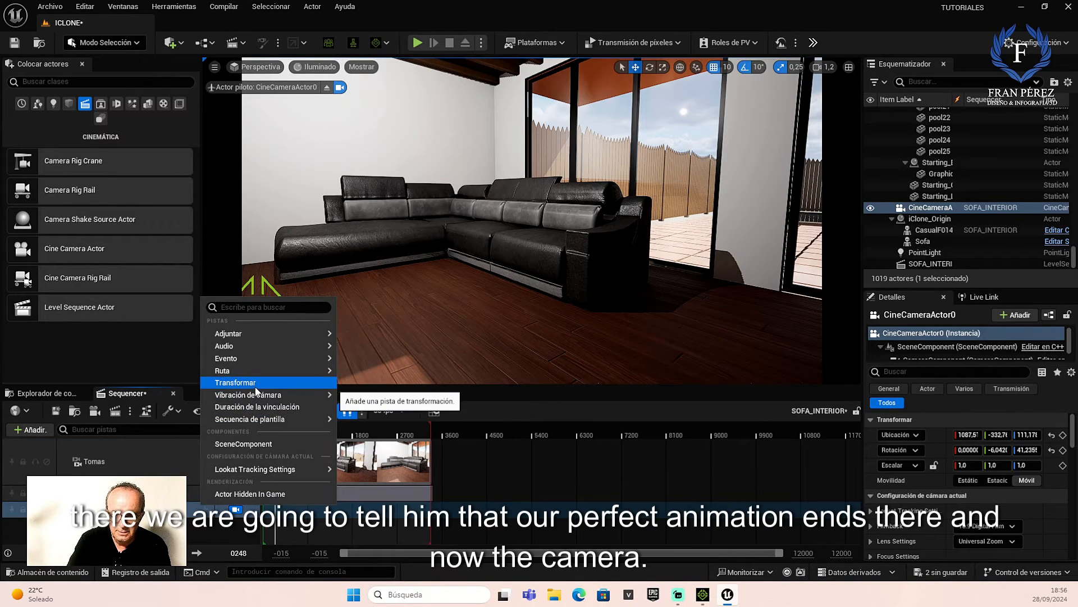
pyautogui.click(242, 382)
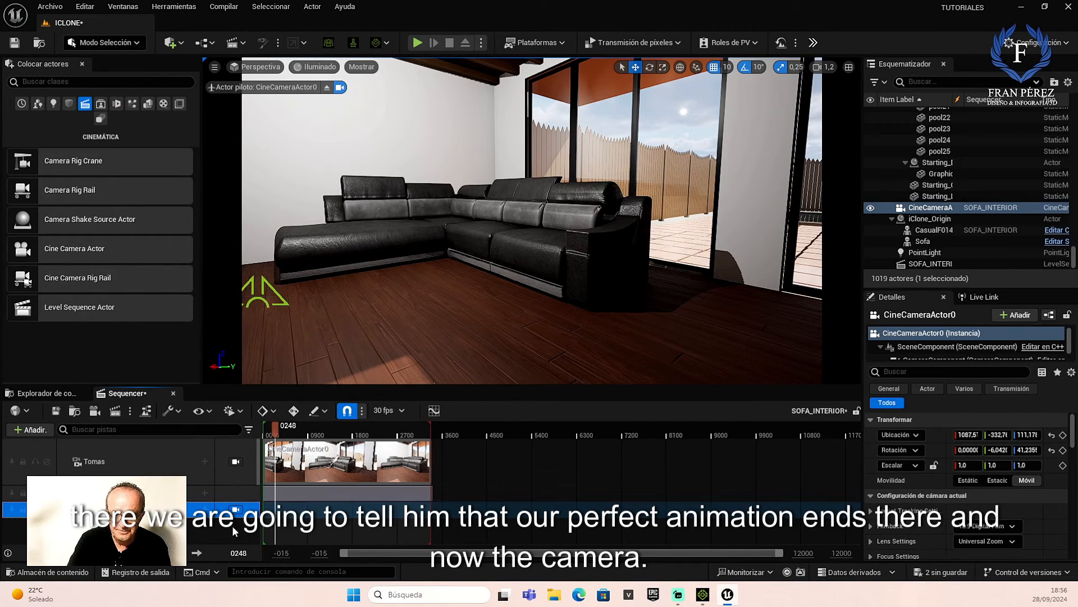
pyautogui.click(67, 510)
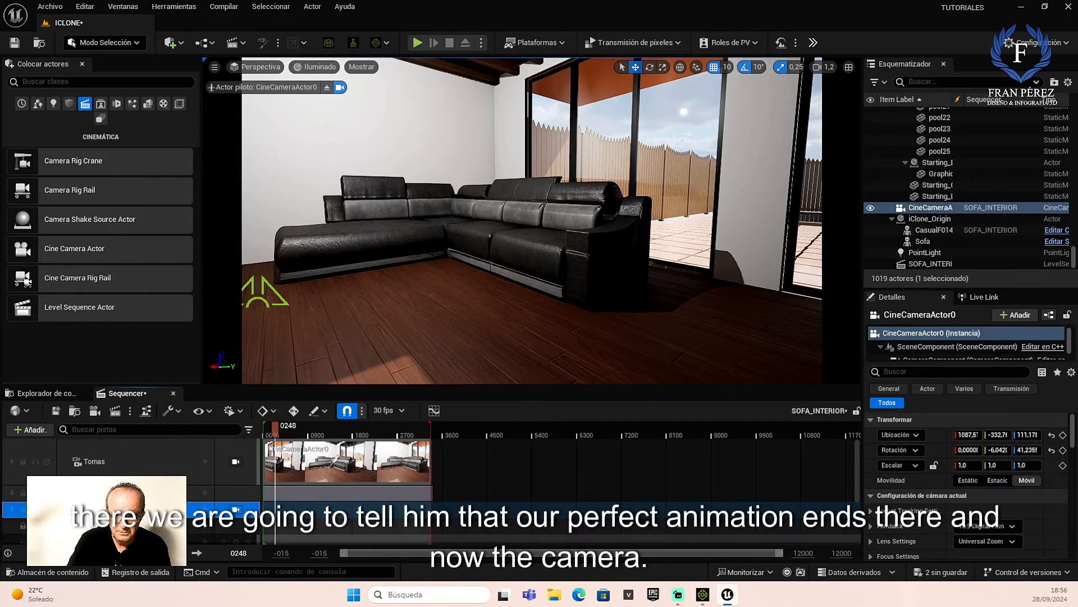
# Reframe the piloted CineCameraActor0 to face the sofa from nearer the white wall and key its transform at frame 22
pyautogui.scroll(-2, 211, 530)
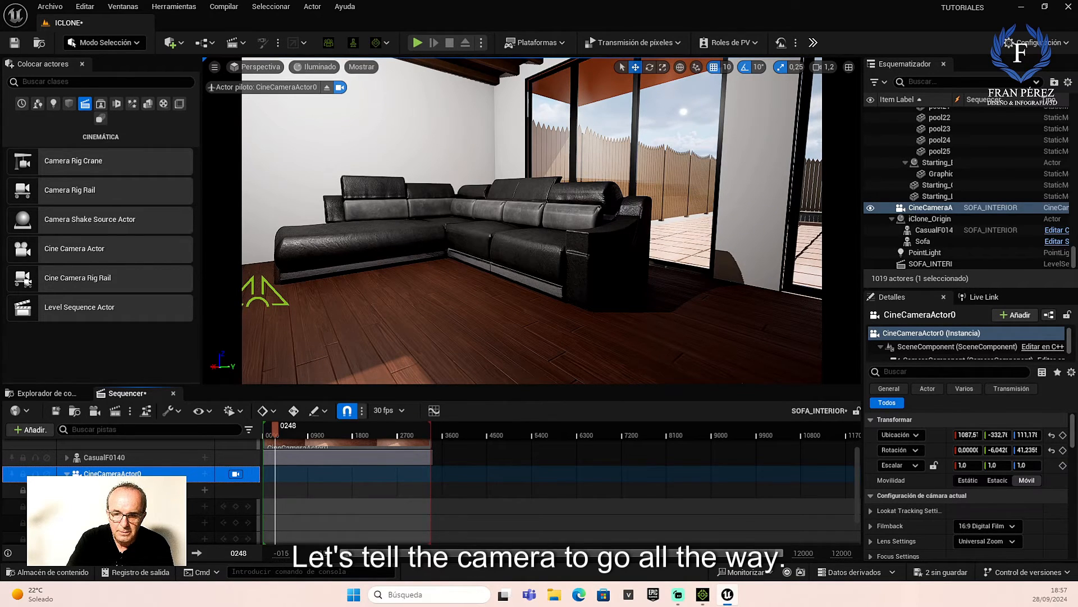
pyautogui.scroll(-1, 140, 495)
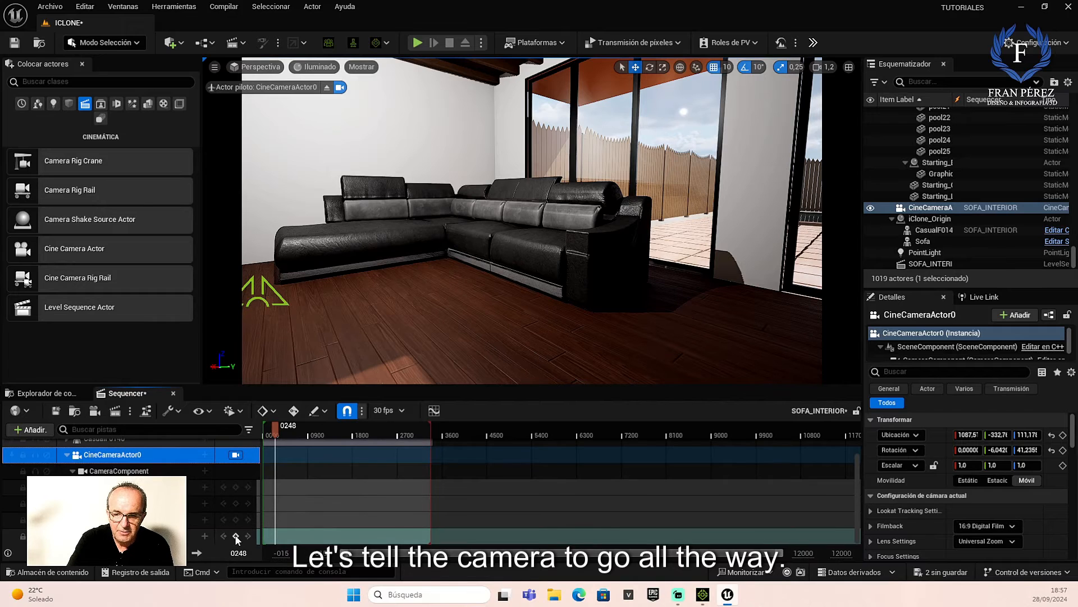
pyautogui.moveTo(277, 432); pyautogui.dragTo(263, 437)
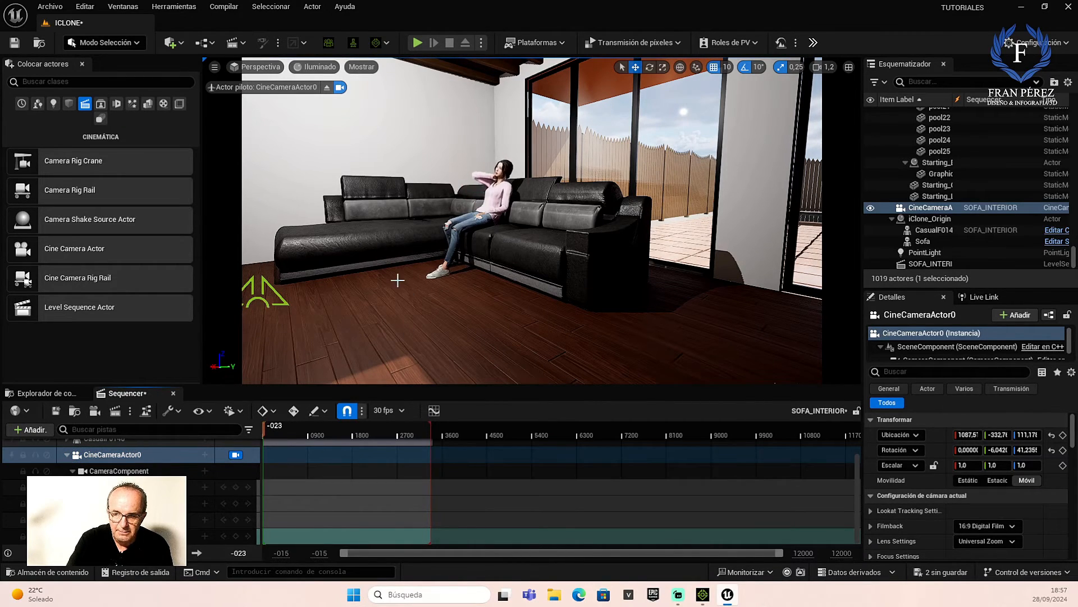
pyautogui.moveTo(532, 220); pyautogui.dragTo(421, 209, button='middle')
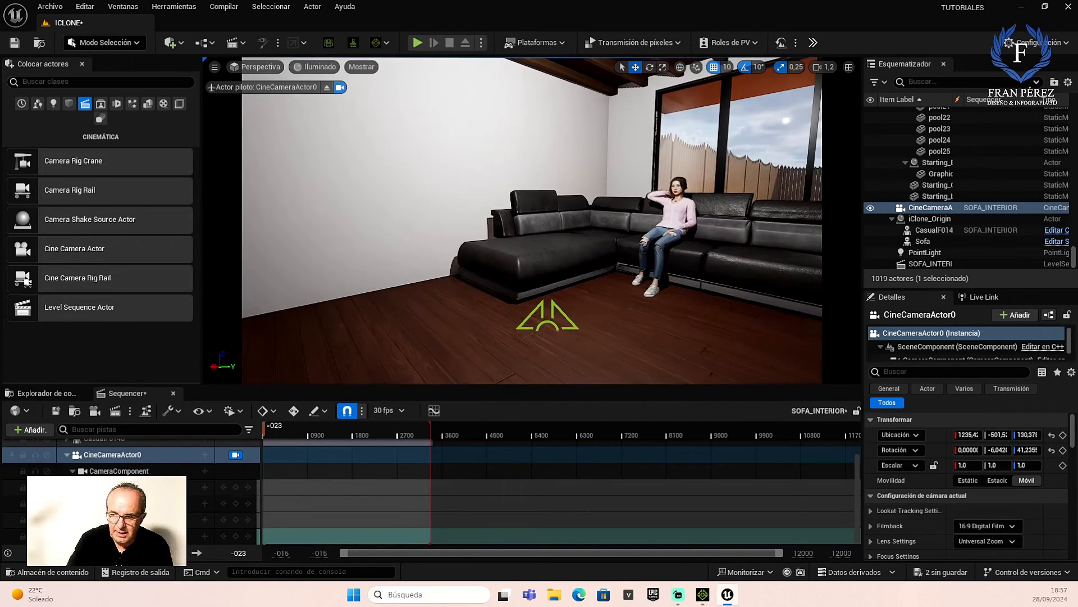
pyautogui.moveTo(421, 209); pyautogui.dragTo(443, 210, button='right')
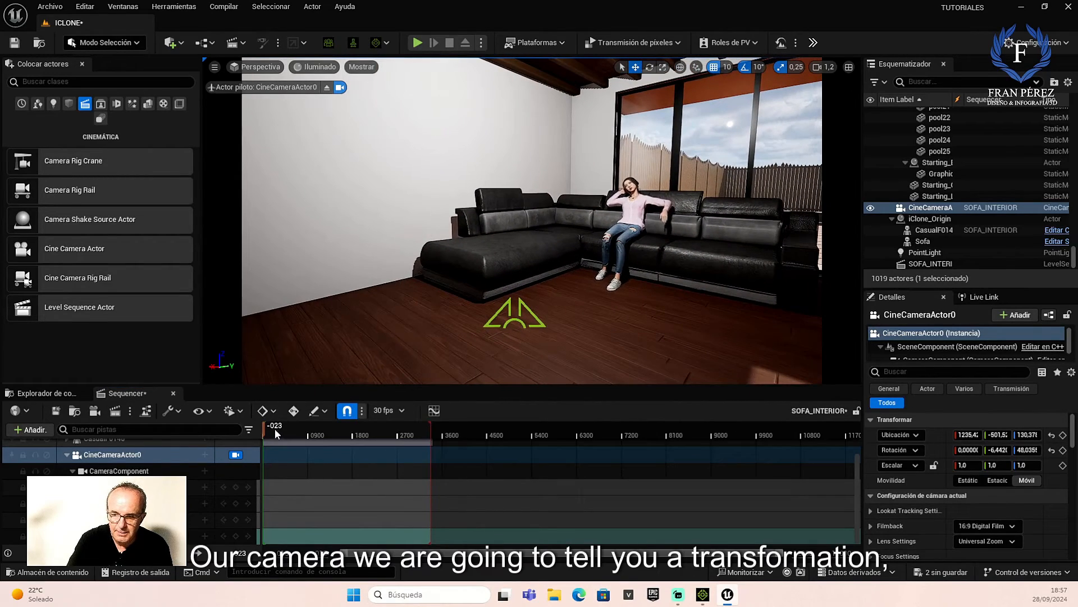
pyautogui.moveTo(274, 429); pyautogui.dragTo(264, 431)
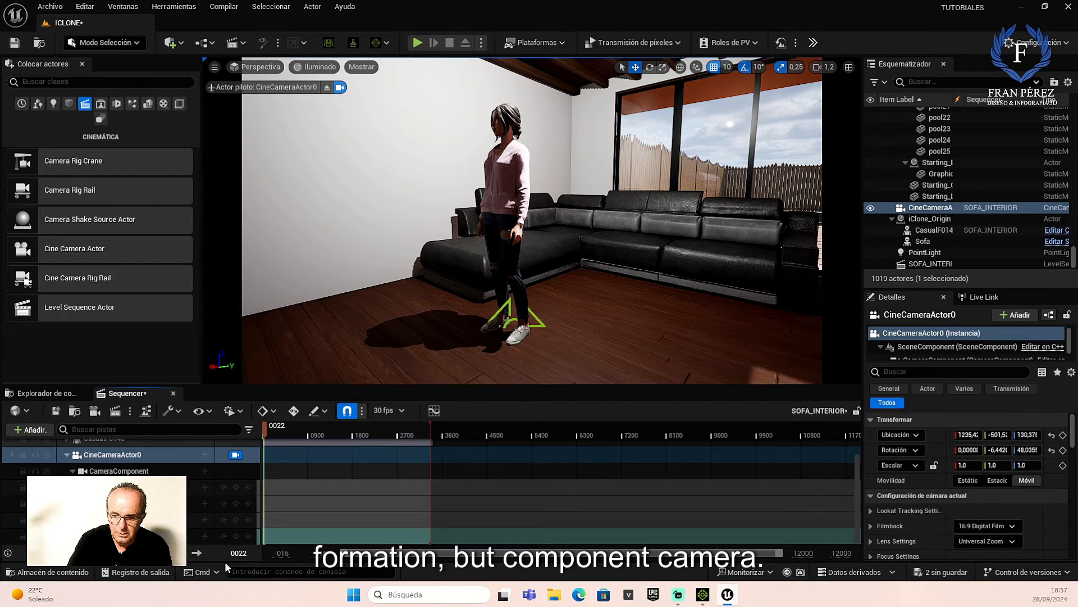
pyautogui.click(236, 537)
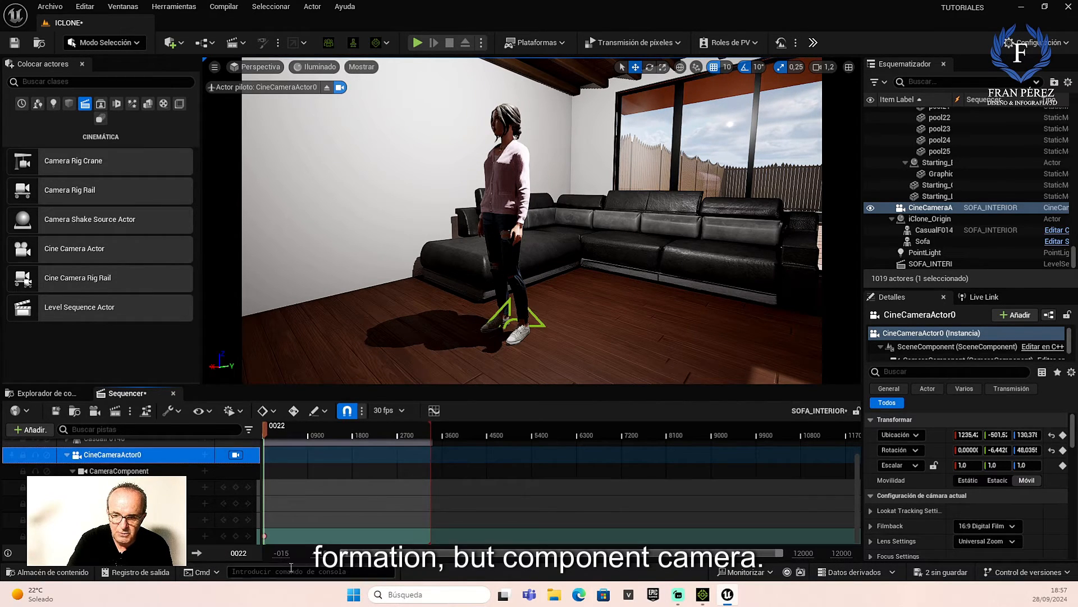
# At frame 858, move CineCameraActor0 to frame the standing character beside the glass doors and key its transform
pyautogui.moveTo(288, 436); pyautogui.dragTo(305, 435)
pyautogui.moveTo(489, 345); pyautogui.dragTo(545, 376, button='middle')
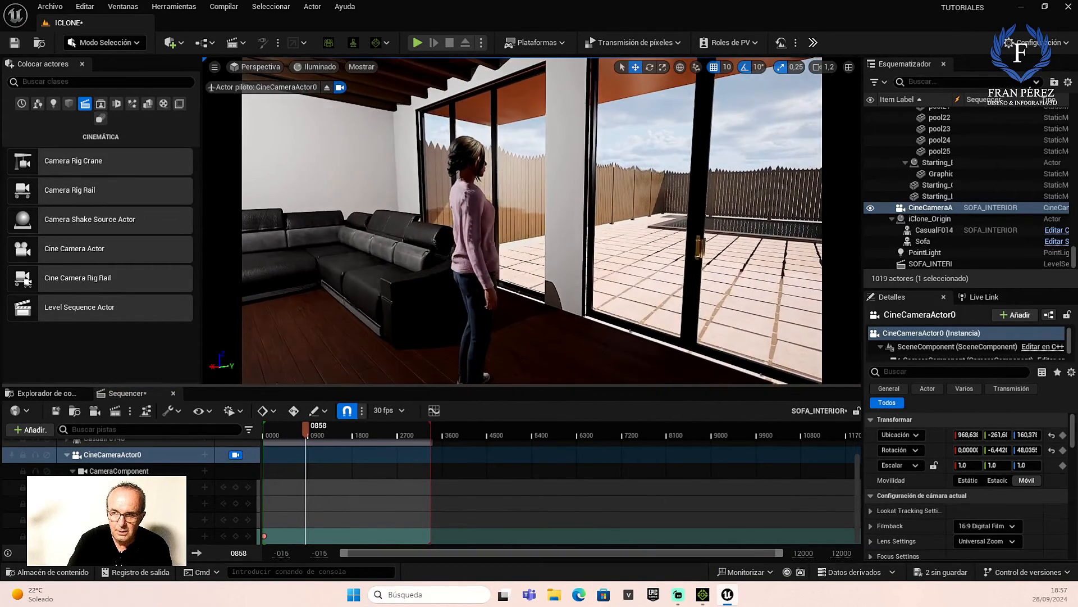
pyautogui.click(236, 537)
# Play back the camera move from frame 135 and pause at frame 389 to check the framing
pyautogui.moveTo(309, 429); pyautogui.dragTo(269, 435)
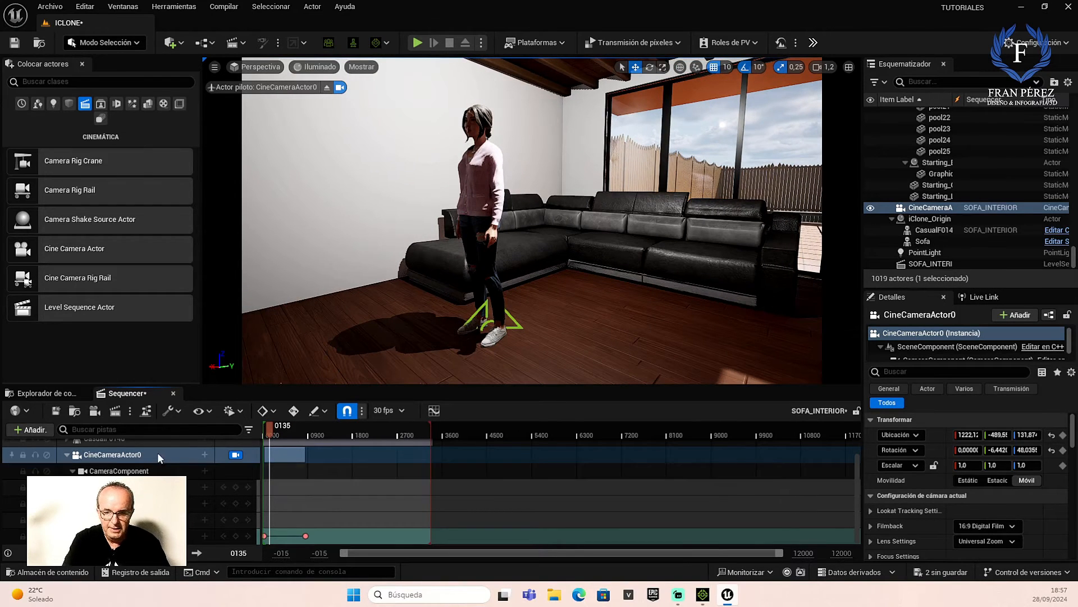
pyautogui.click(148, 553)
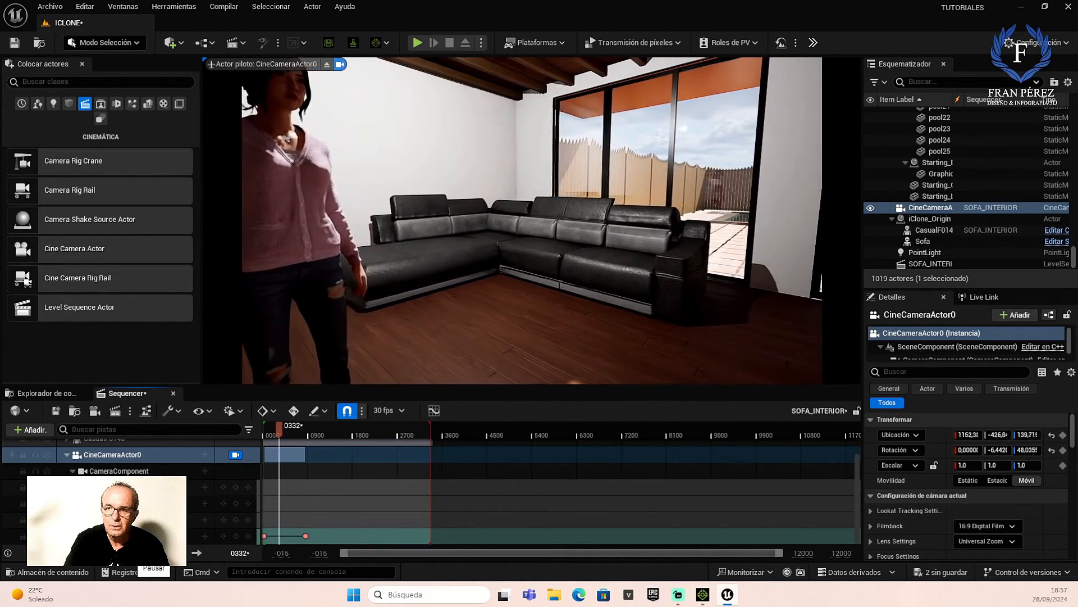
pyautogui.click(130, 553)
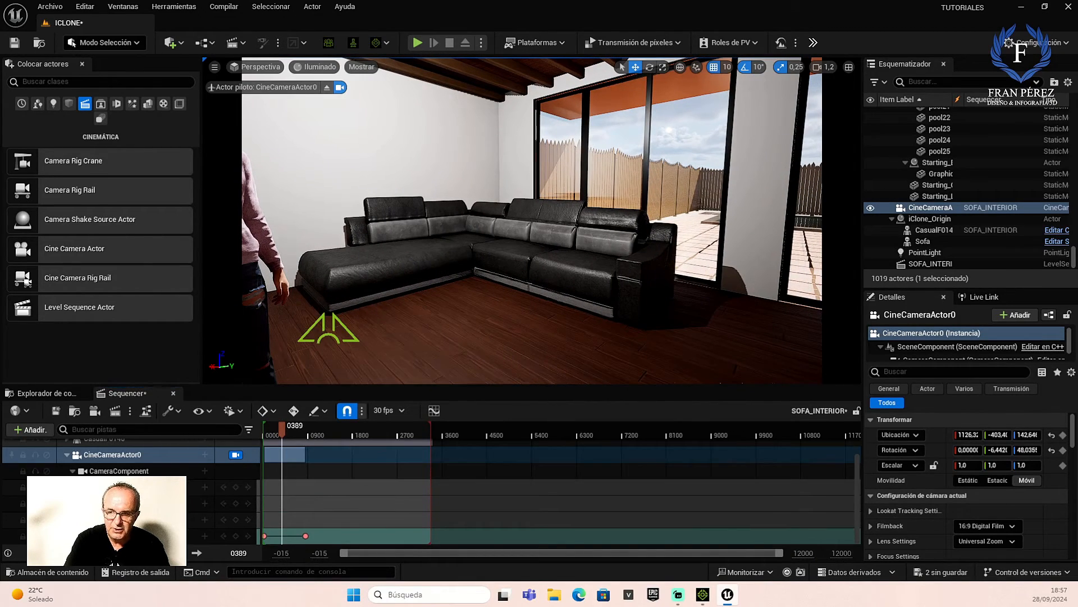
# At frame 389, move CineCameraActor0 so the character is fully in view in front of the sofa and key its transform
pyautogui.moveTo(506, 241); pyautogui.dragTo(646, 247, button='middle')
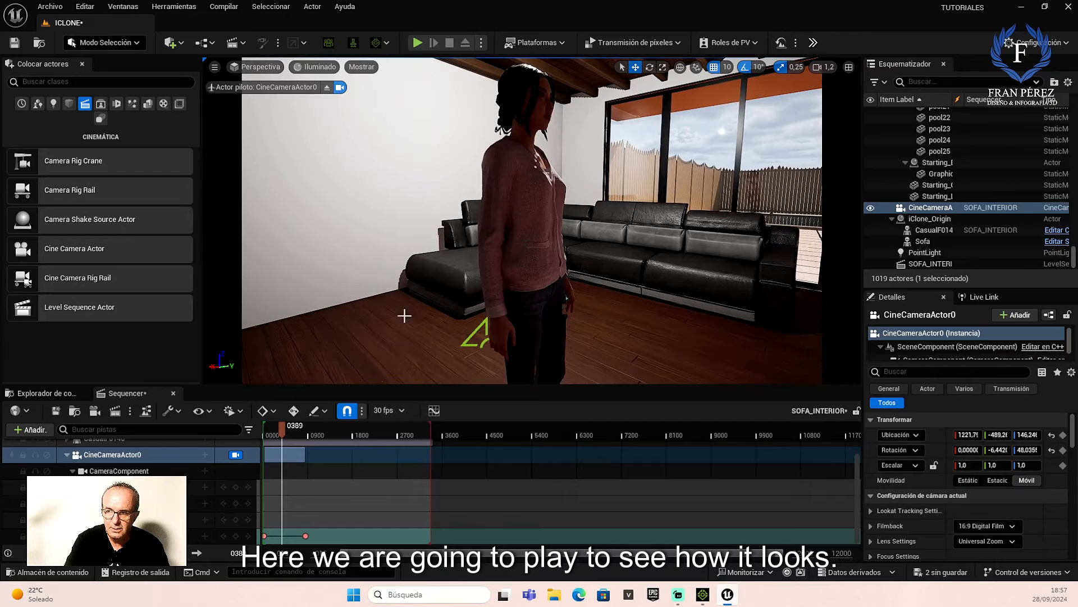
pyautogui.moveTo(473, 313); pyautogui.dragTo(506, 325, button='middle')
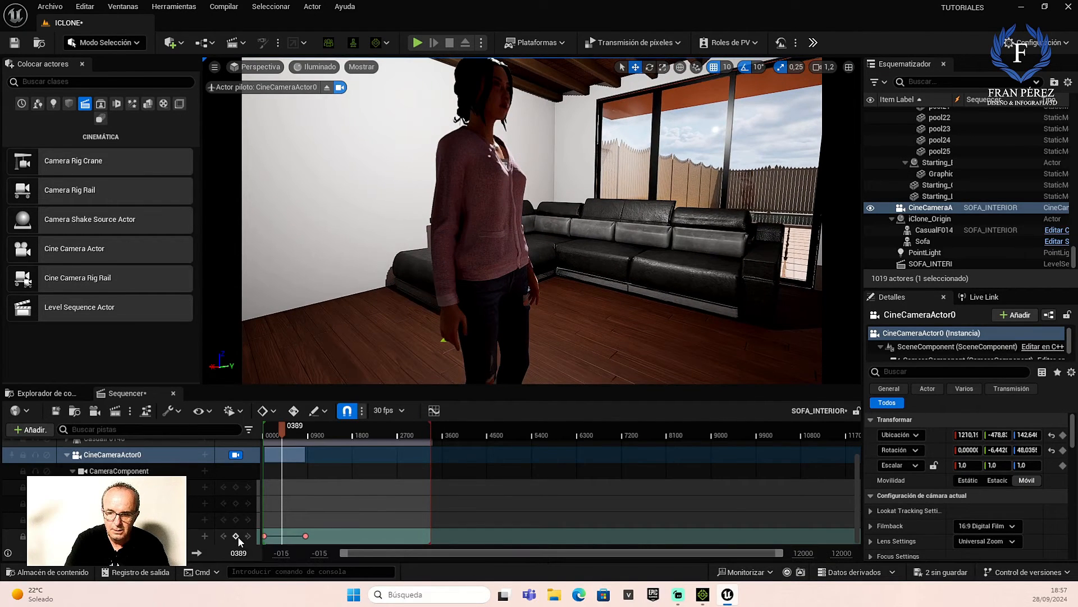
pyautogui.click(237, 537)
pyautogui.click(298, 452)
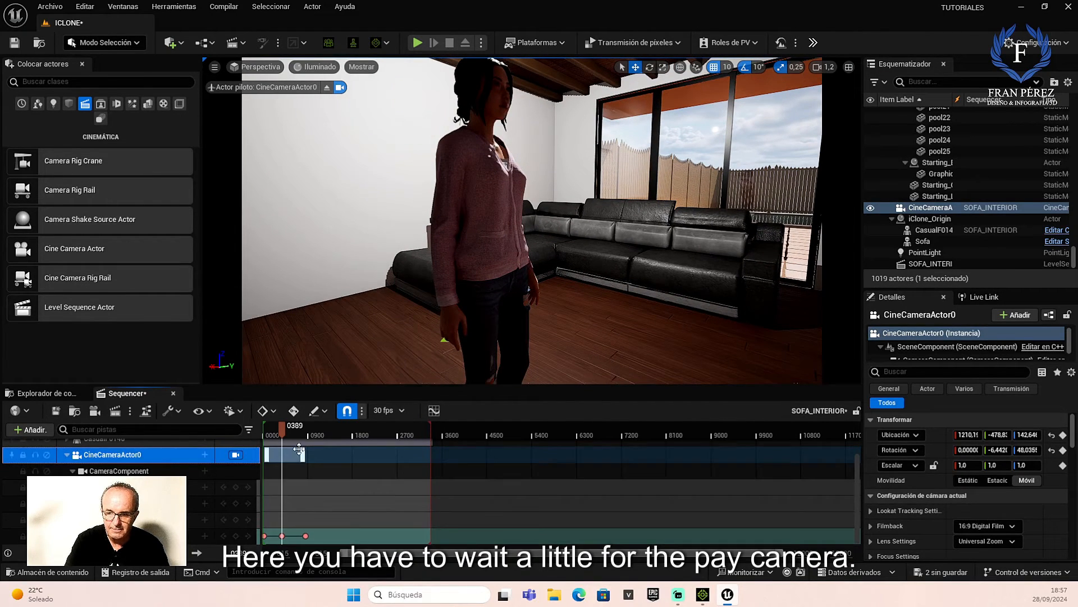
# Play the sequence from the start to frame 729 to check how the camera follows the character
pyautogui.moveTo(281, 432); pyautogui.dragTo(262, 438)
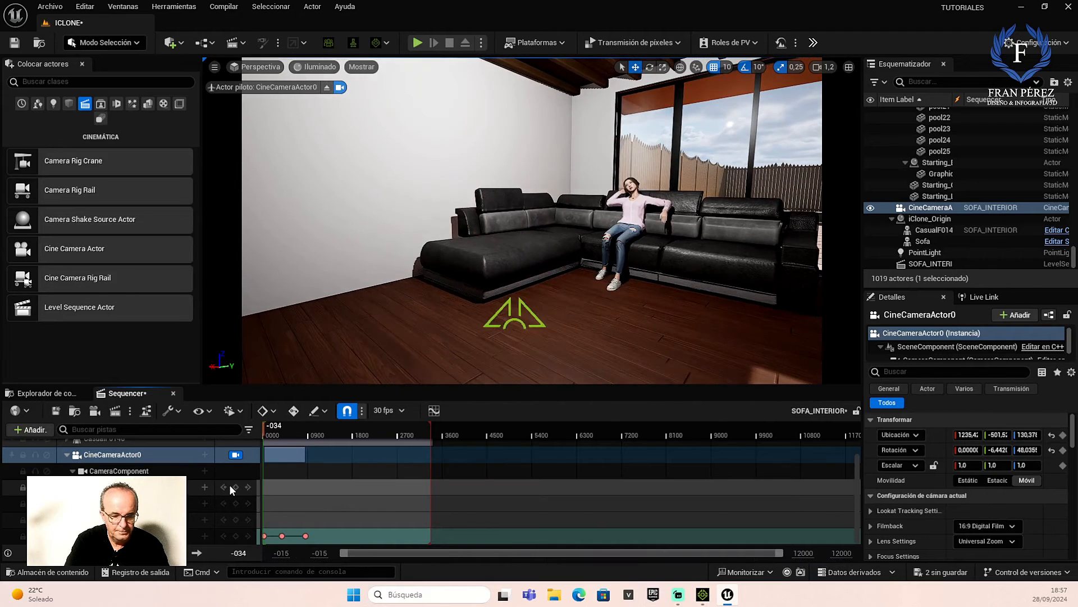
pyautogui.press('space')
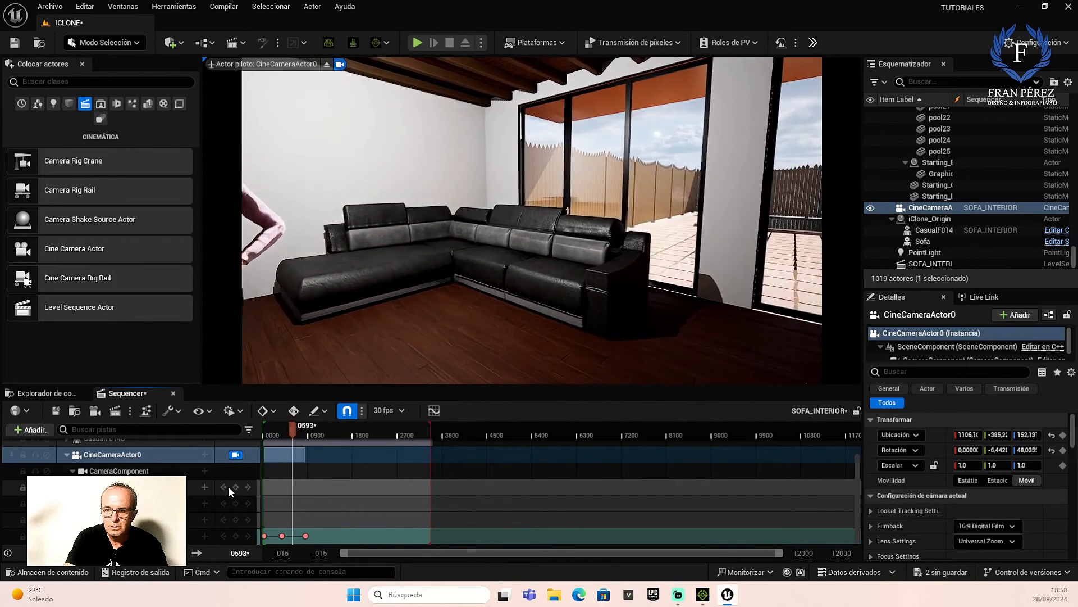
pyautogui.click(228, 486)
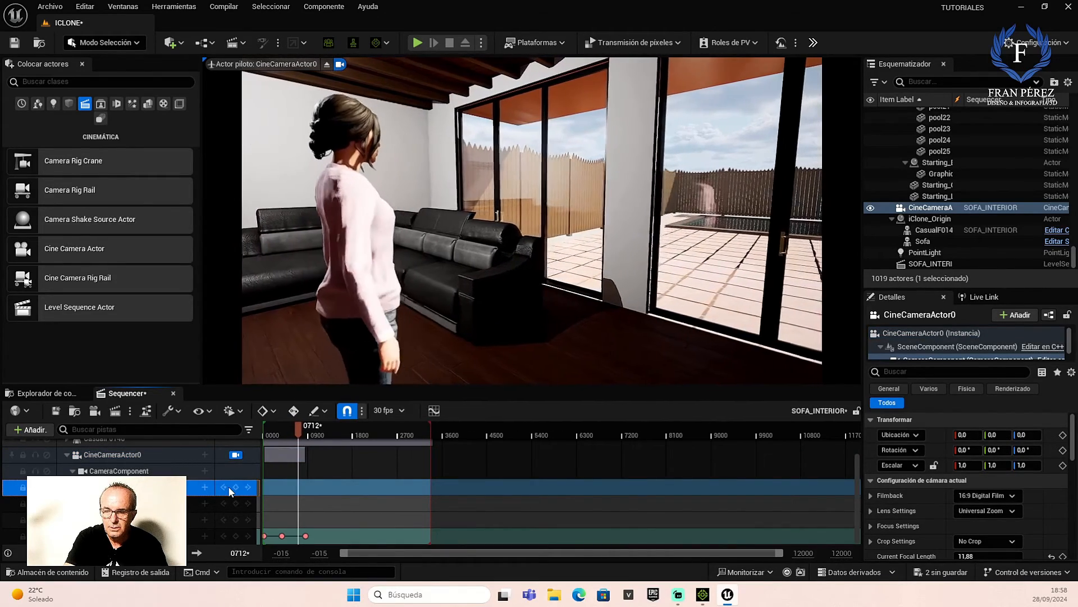
pyautogui.press('space')
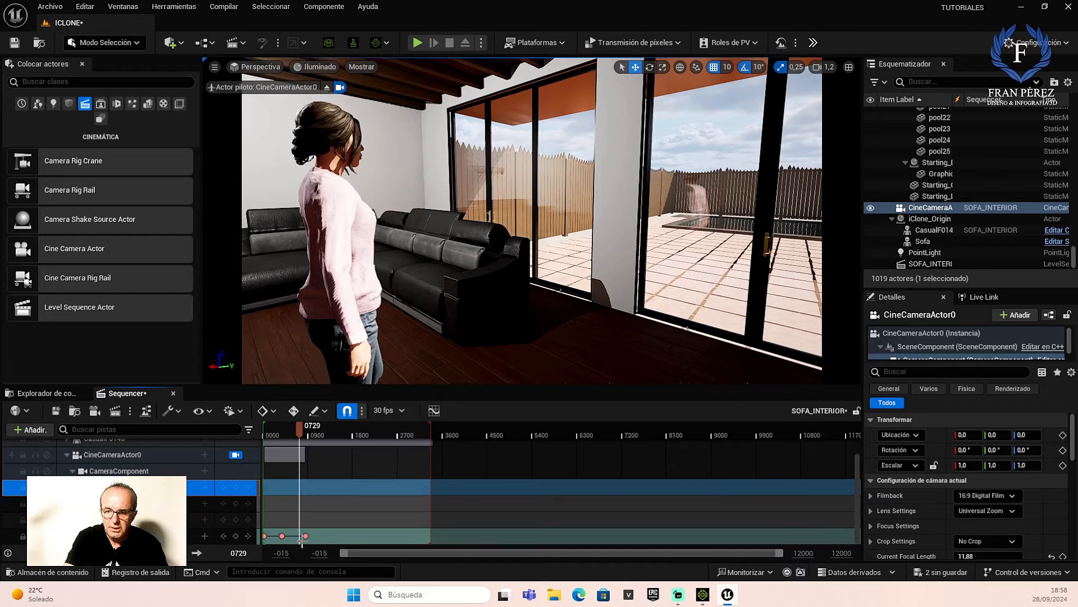
# At frame 553, turn and pull back CineCameraActor0 to frame the character's whole body with the sofa, and key its transform
pyautogui.click(296, 431)
pyautogui.moveTo(295, 430); pyautogui.dragTo(291, 431)
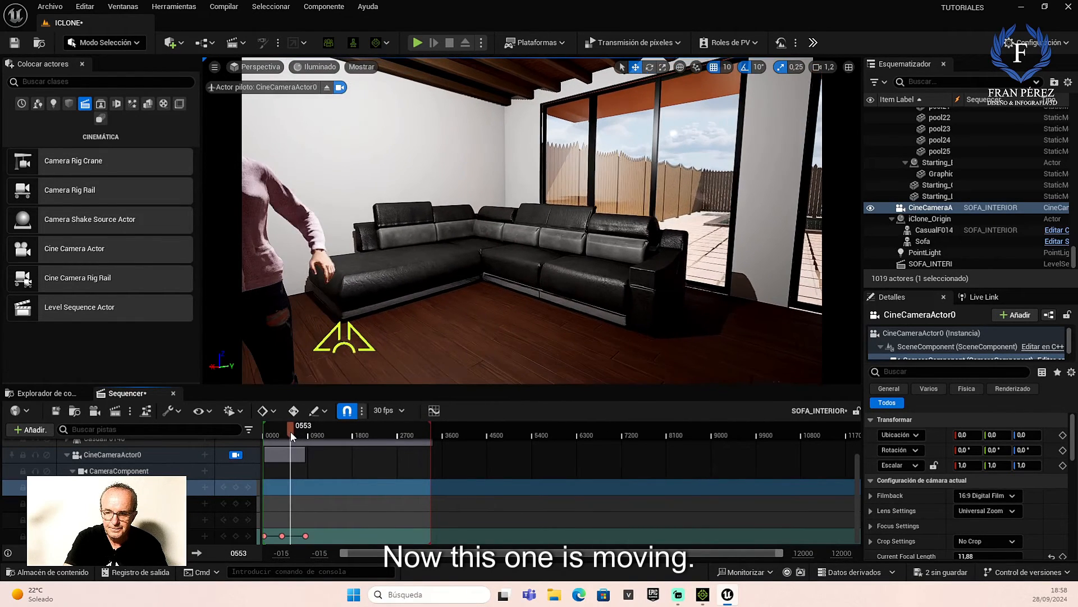
pyautogui.moveTo(398, 327); pyautogui.dragTo(433, 334, button='right')
pyautogui.scroll(-4, 398, 327)
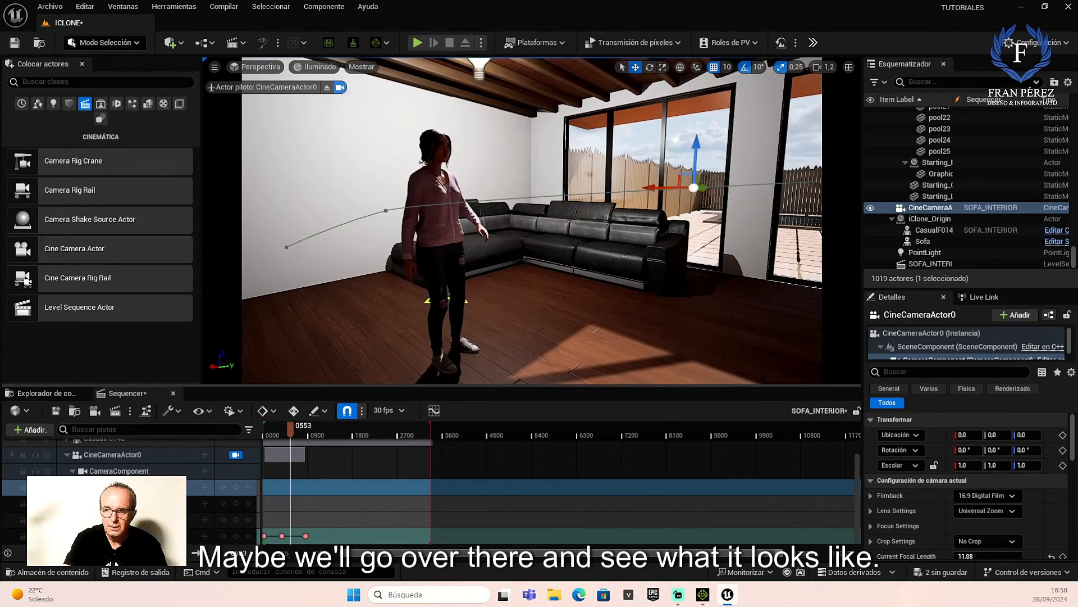
pyautogui.click(235, 535)
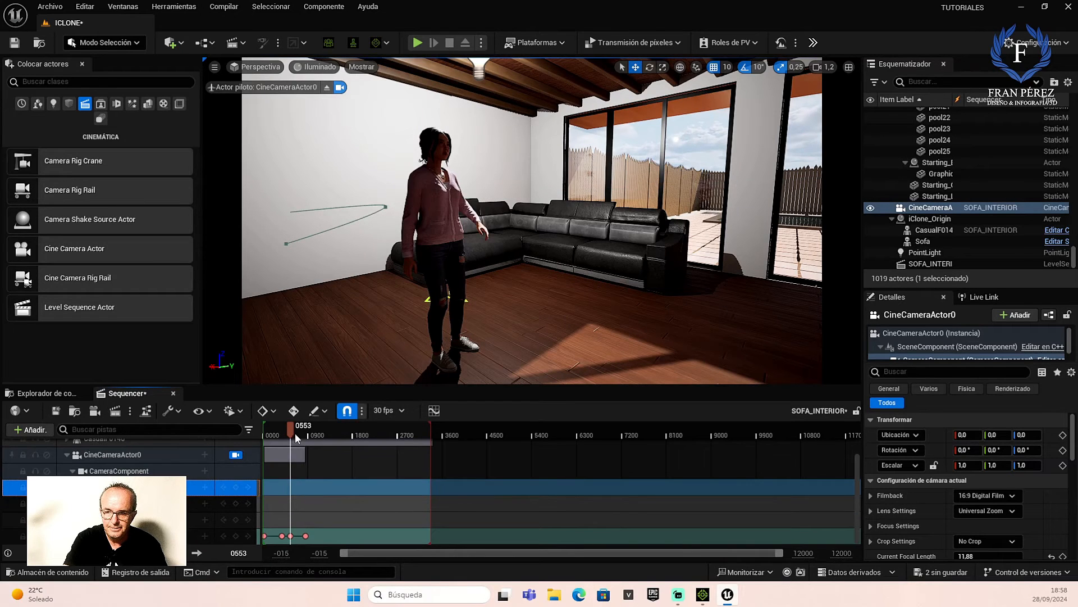
# Scrub back to frame 146 and play the sequence up to frame 1290 to check how the camera follows the character
pyautogui.moveTo(291, 431); pyautogui.dragTo(264, 433)
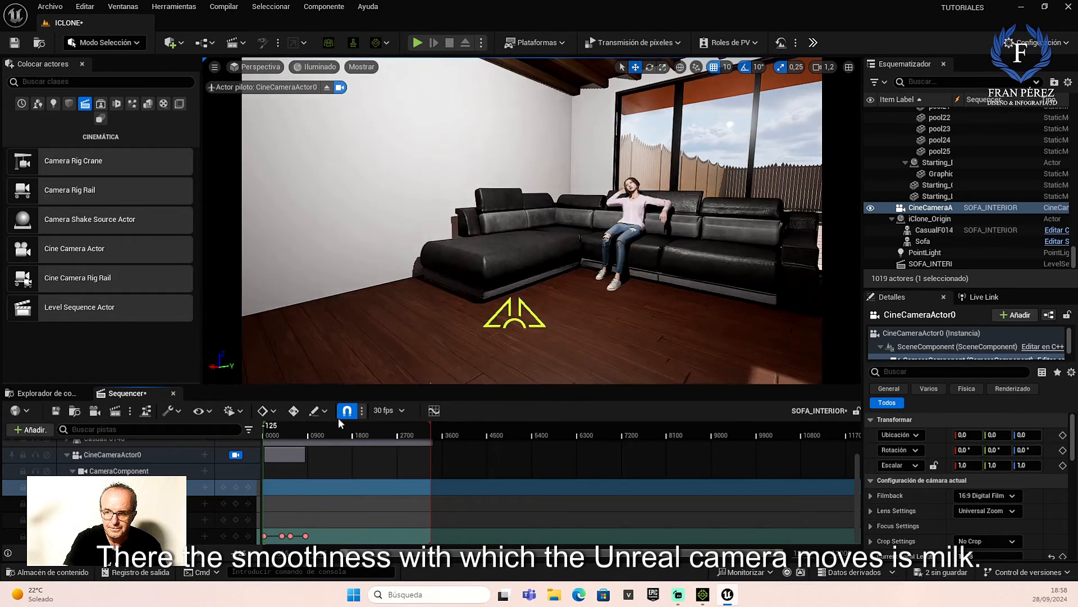
pyautogui.click(404, 410)
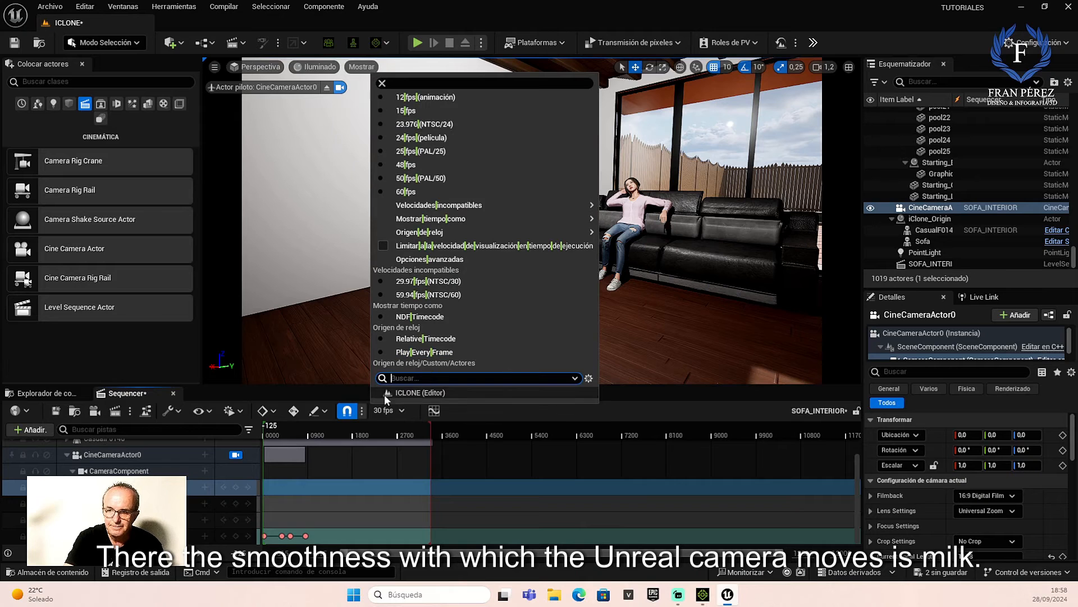
pyautogui.click(292, 436)
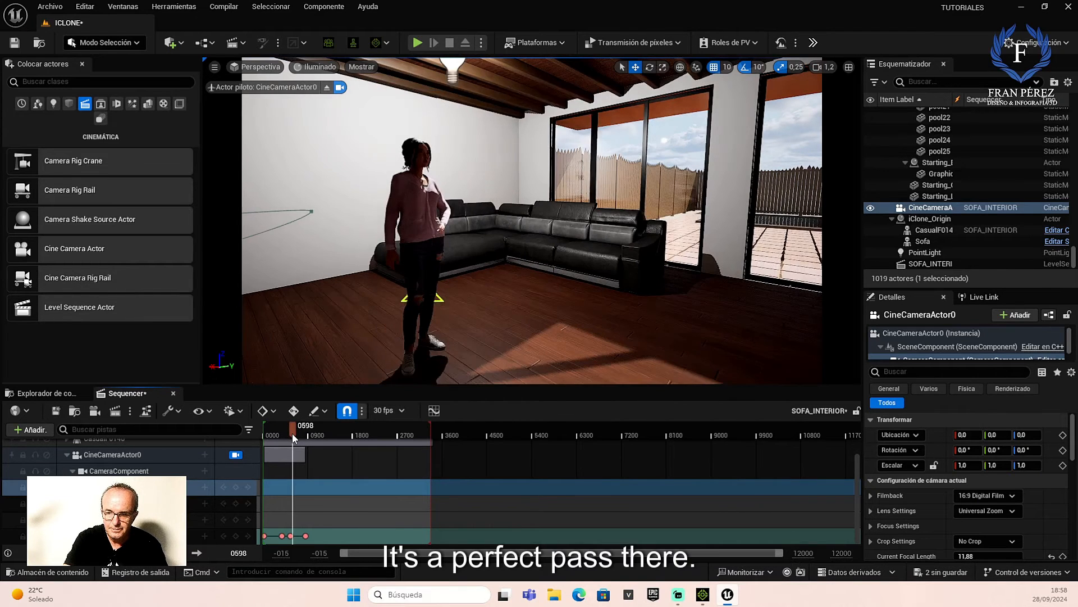
pyautogui.moveTo(291, 430); pyautogui.dragTo(271, 431)
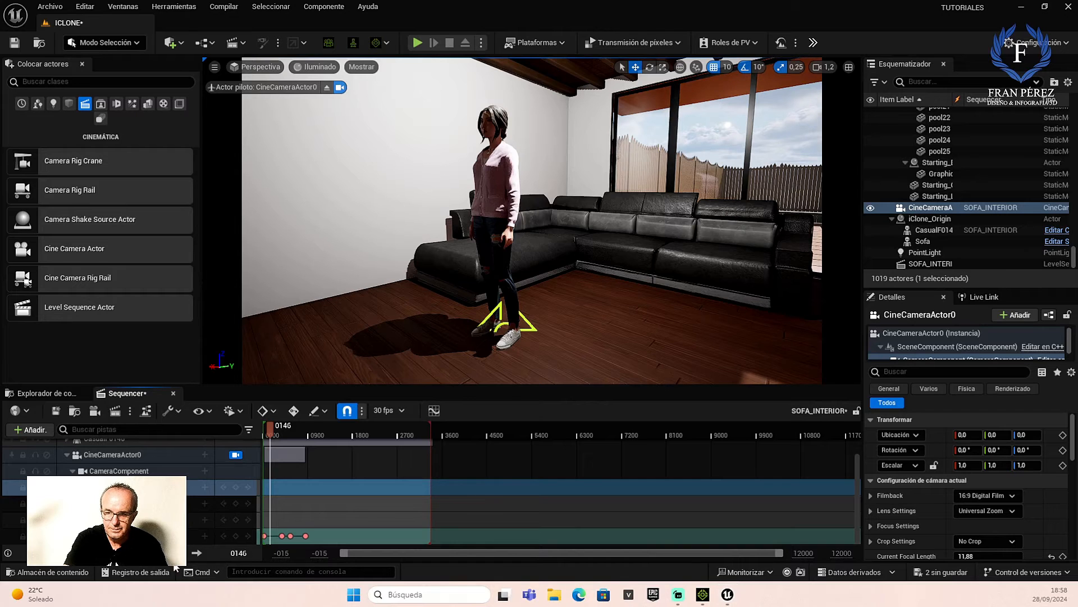
pyautogui.click(132, 553)
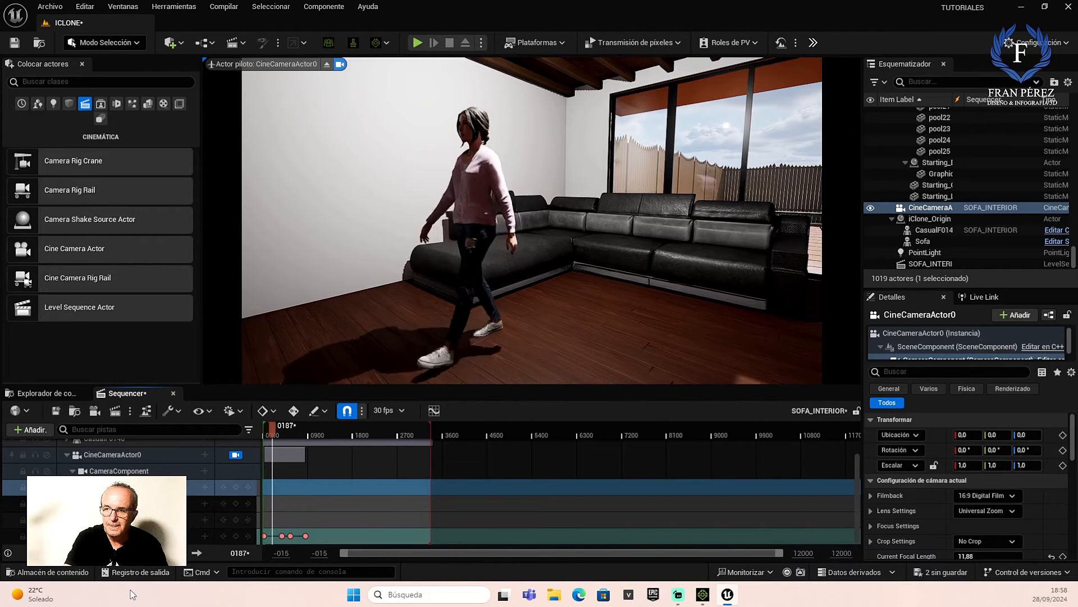
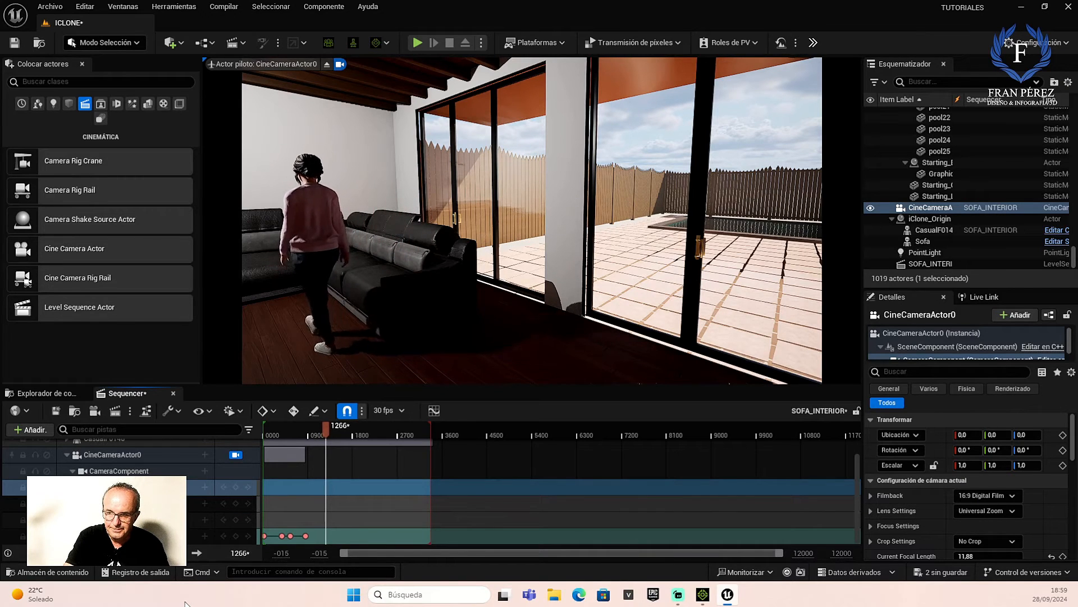
pyautogui.press('space')
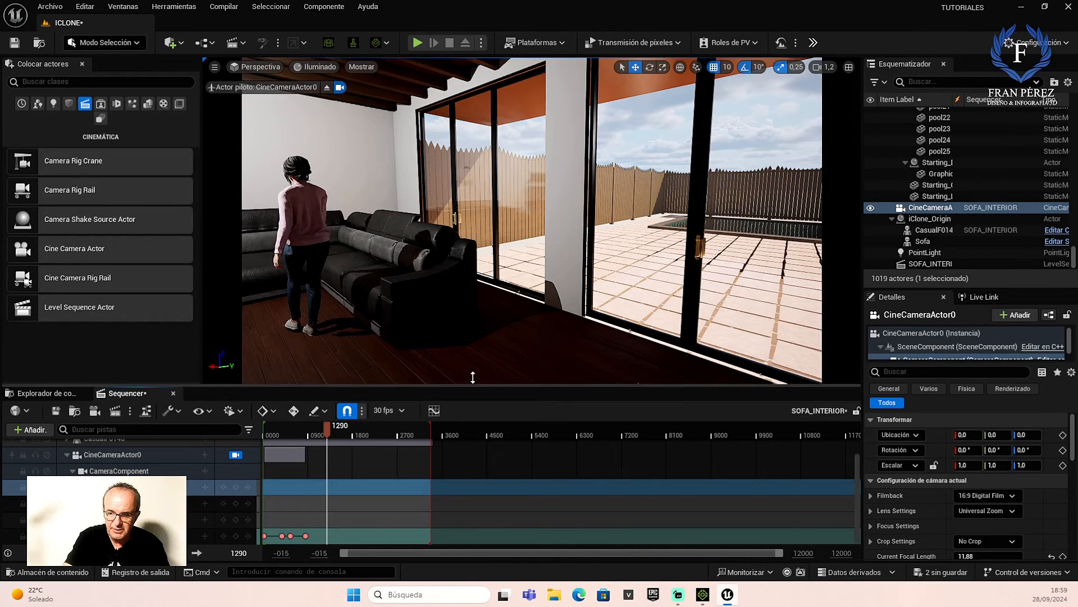
# At frame 1290, reframe CineCameraActor0 on the character and the whole sofa, key its transform, and play the sequence up to frame 1728
pyautogui.moveTo(437, 309); pyautogui.dragTo(348, 323, button='middle')
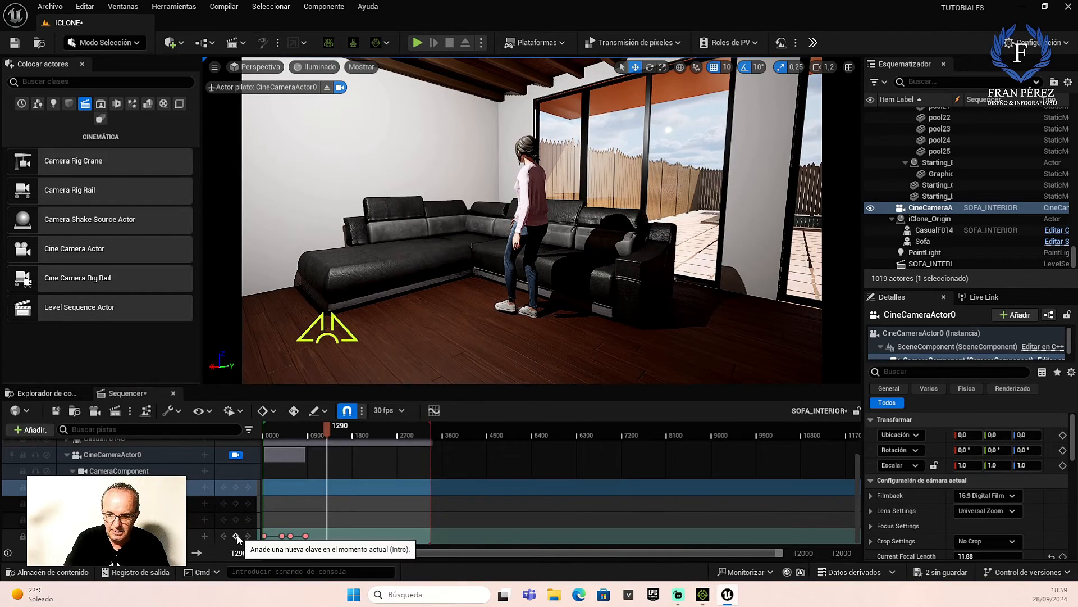
pyautogui.click(304, 427)
pyautogui.press('space')
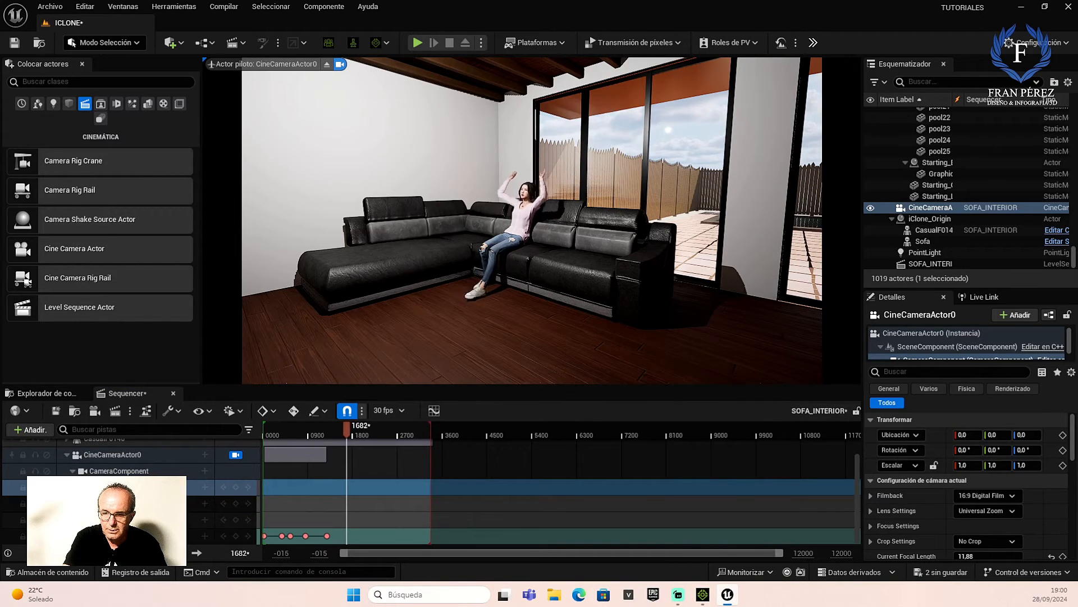
pyautogui.click(147, 553)
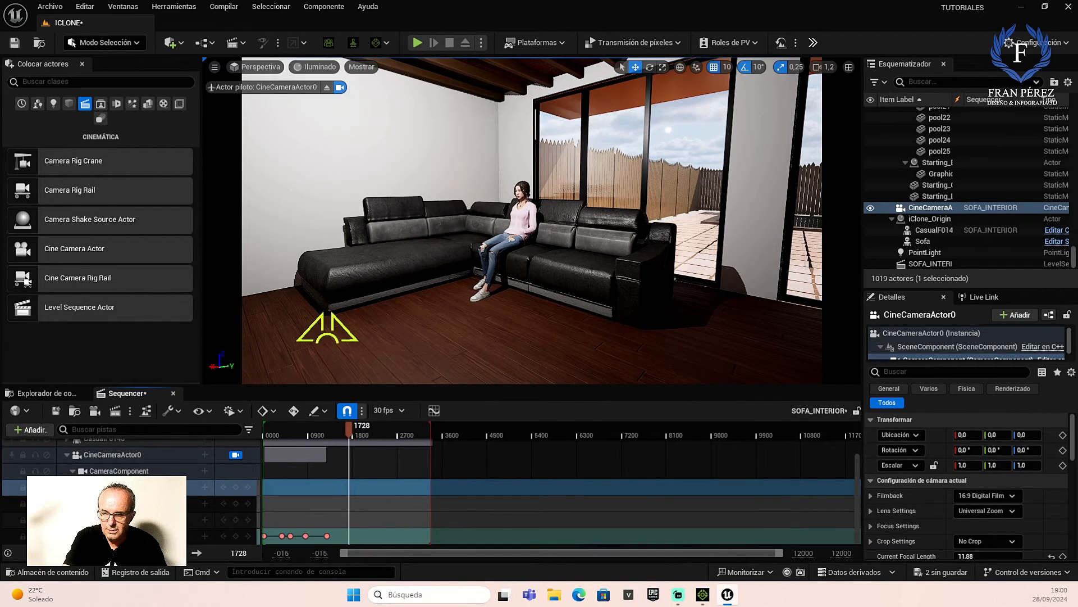
# At frame 1728, move CineCameraActor0 in to a close-up of the seated character's upper body and key its transform
pyautogui.scroll(3, 529, 259)
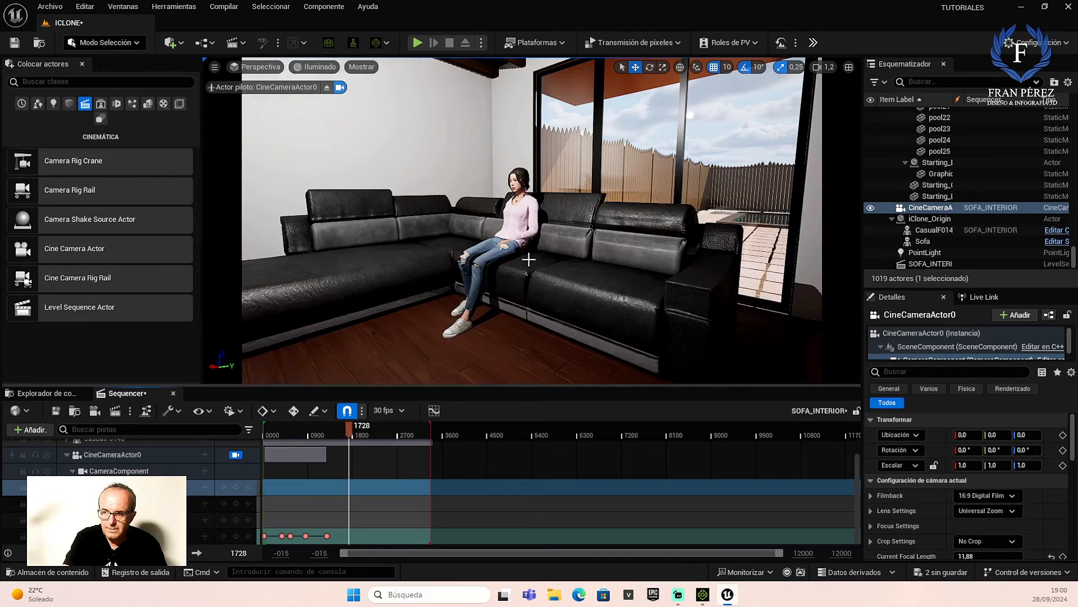
pyautogui.moveTo(527, 261); pyautogui.dragTo(521, 260, button='right')
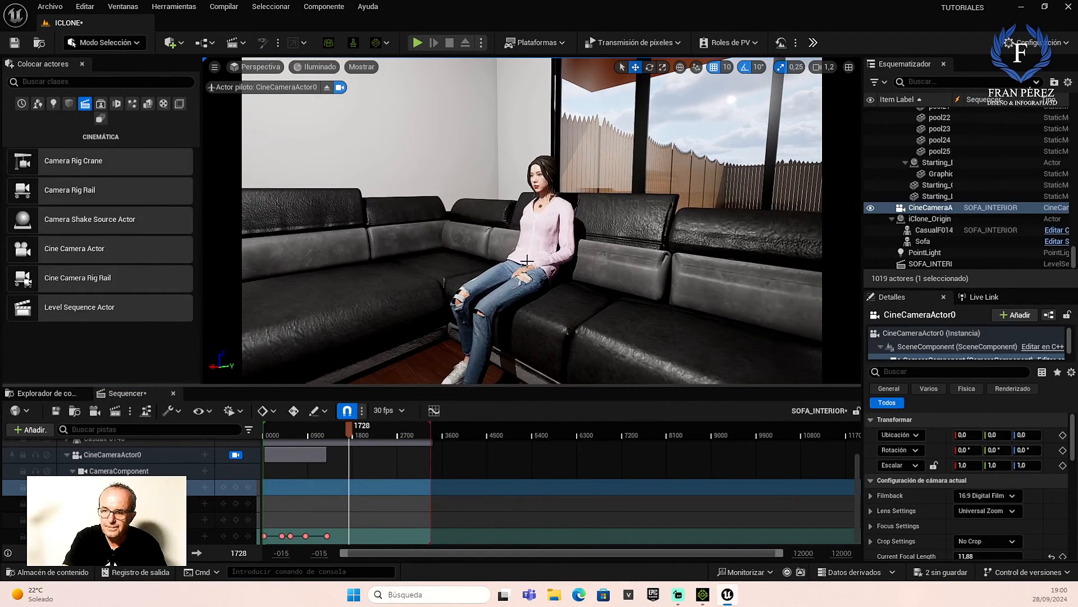
pyautogui.scroll(4, 526, 261)
pyautogui.moveTo(527, 261); pyautogui.dragTo(535, 225, button='middle')
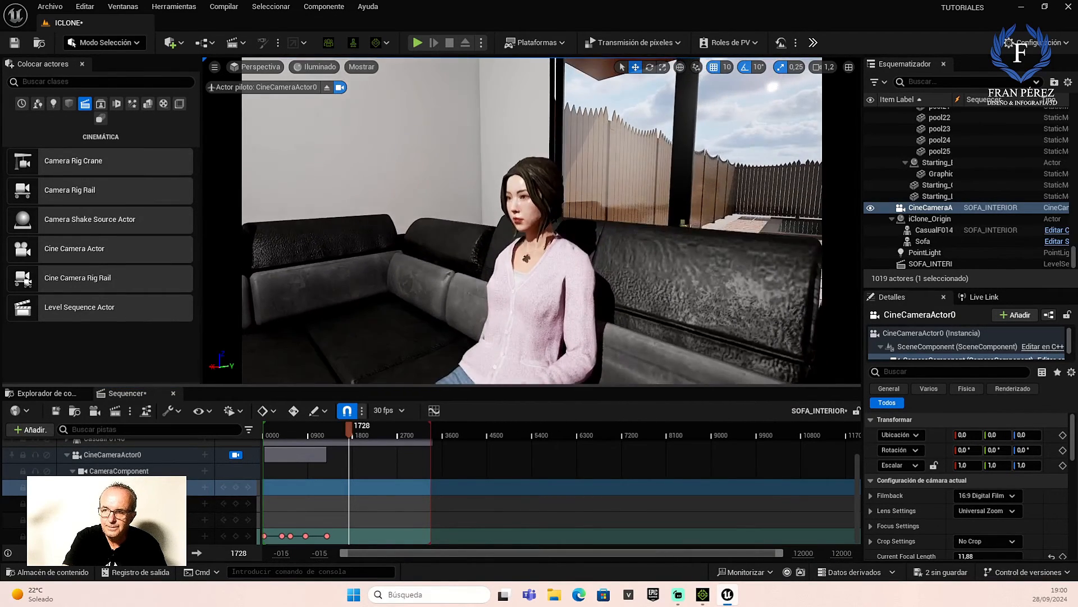
pyautogui.click(236, 536)
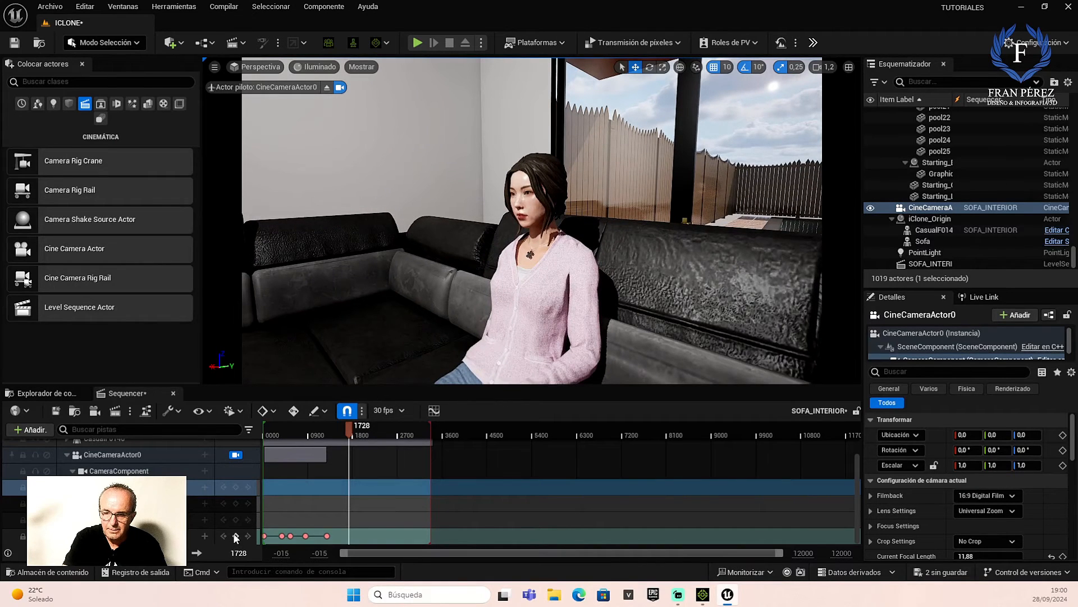
# Play the sequence from frame 1434 through the close-up and key CineCameraActor0's transform at frame 2224, before the character stands up
pyautogui.click(335, 427)
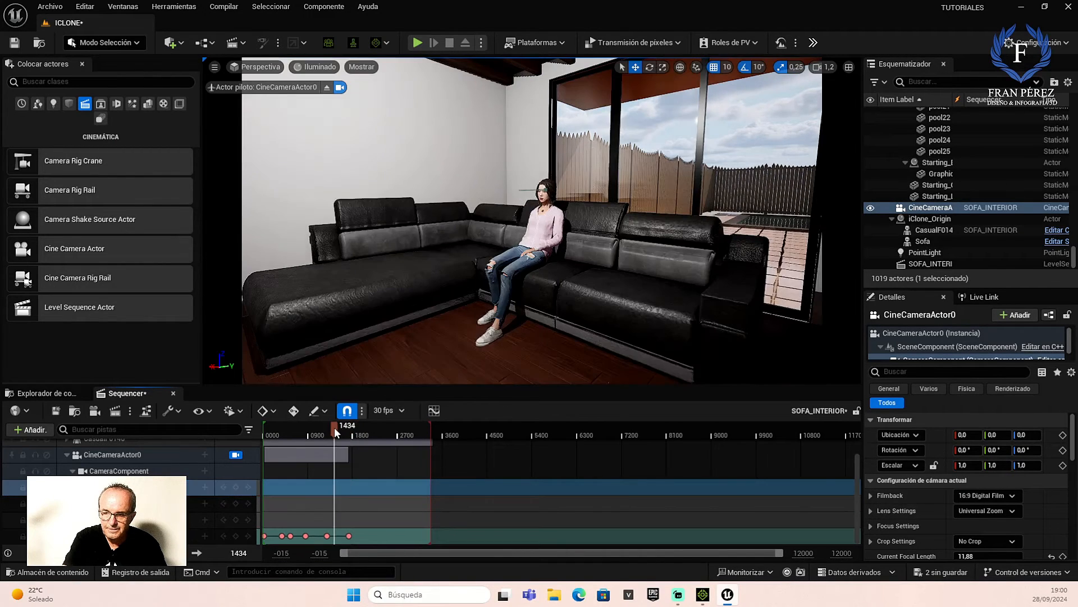
pyautogui.press('space')
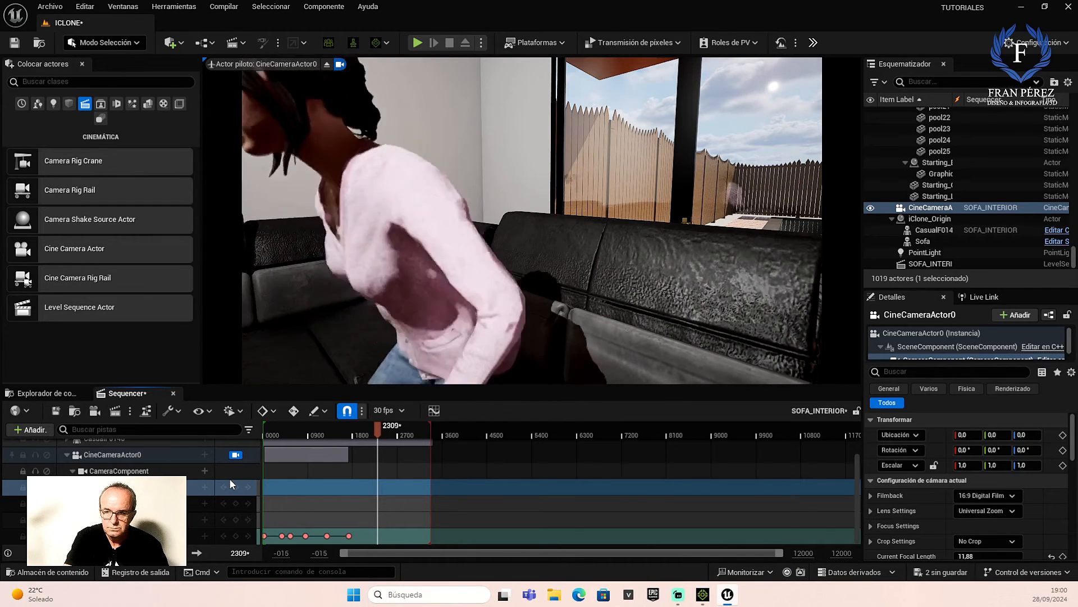
pyautogui.press('space')
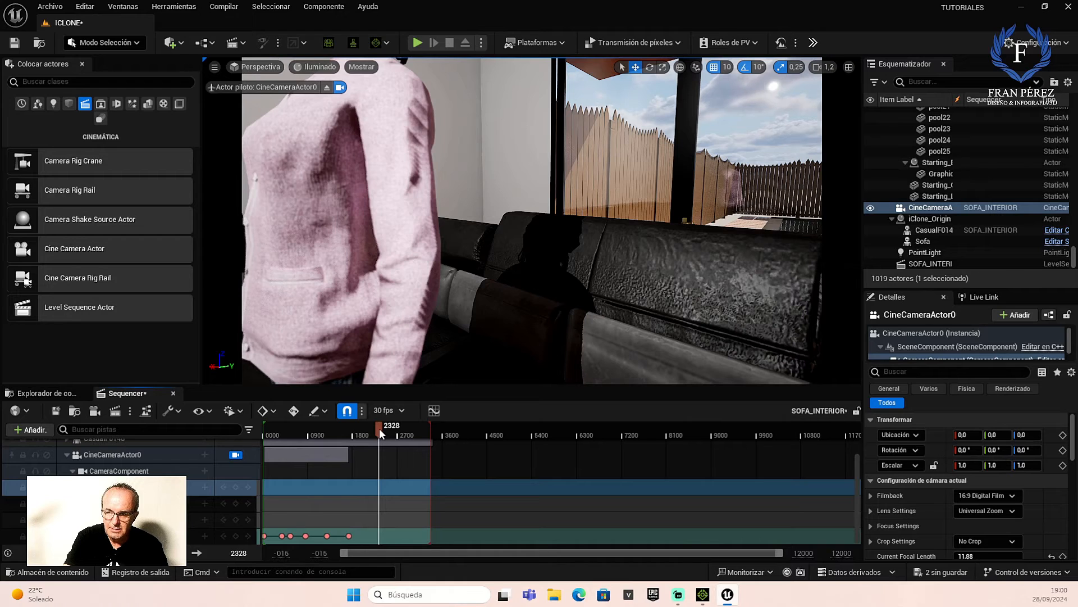
pyautogui.moveTo(380, 428); pyautogui.dragTo(373, 430)
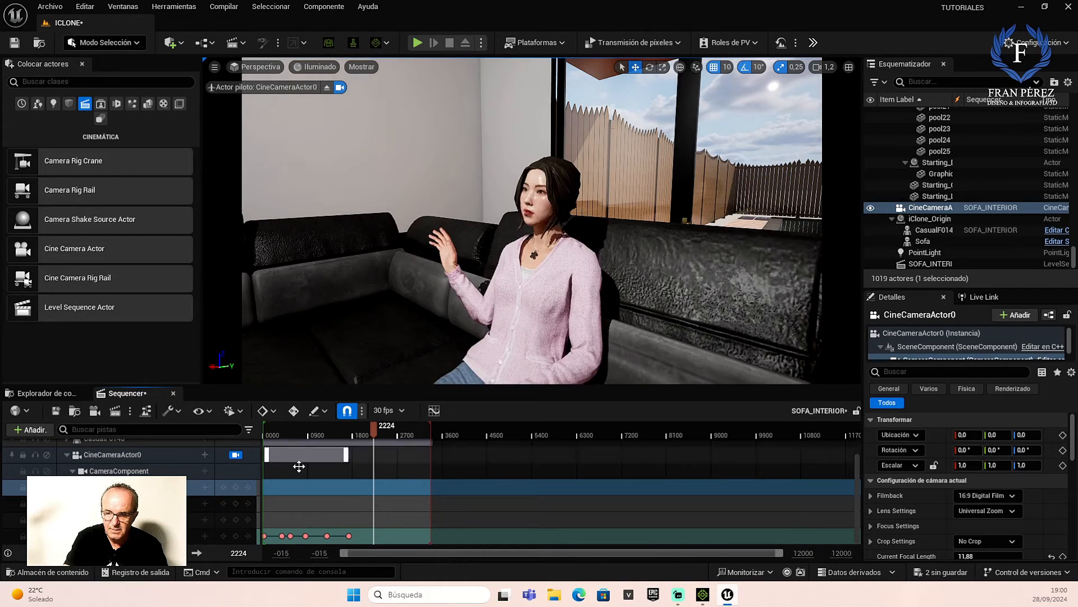
pyautogui.click(235, 540)
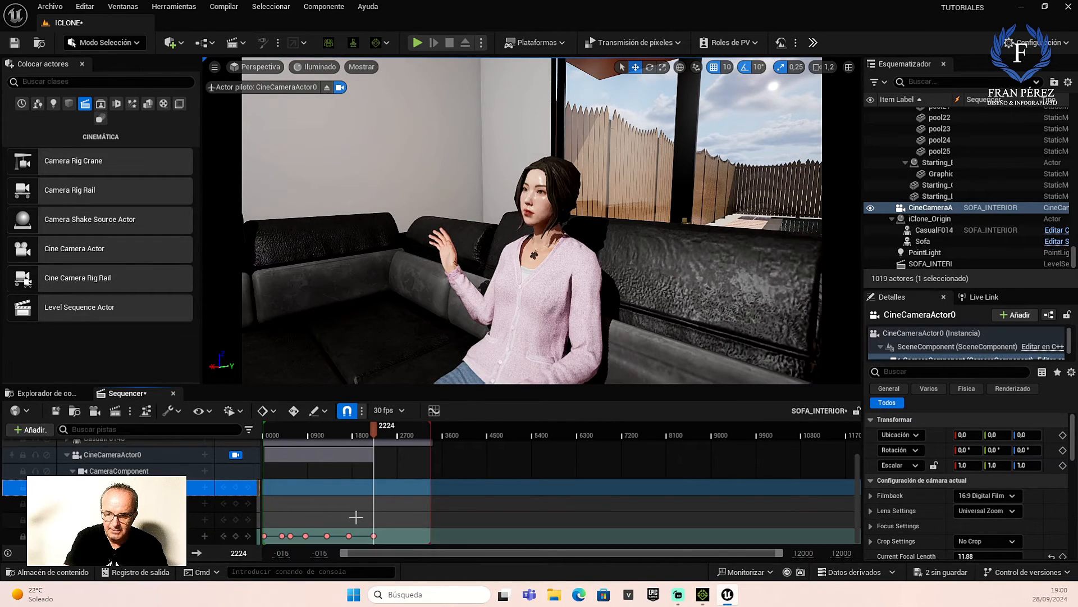
# At frame 2396, pull CineCameraActor0 back to frame the standing character in front of the sofa and key its transform
pyautogui.press('space')
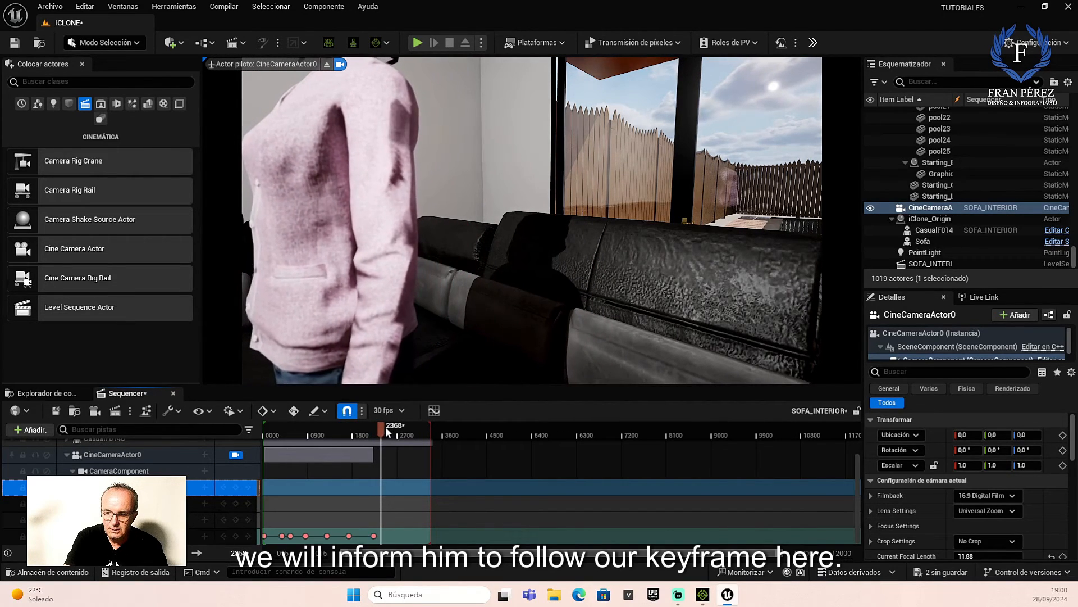
pyautogui.press('space')
pyautogui.moveTo(451, 289); pyautogui.dragTo(434, 295, button='middle')
pyautogui.scroll(-5, 444, 285)
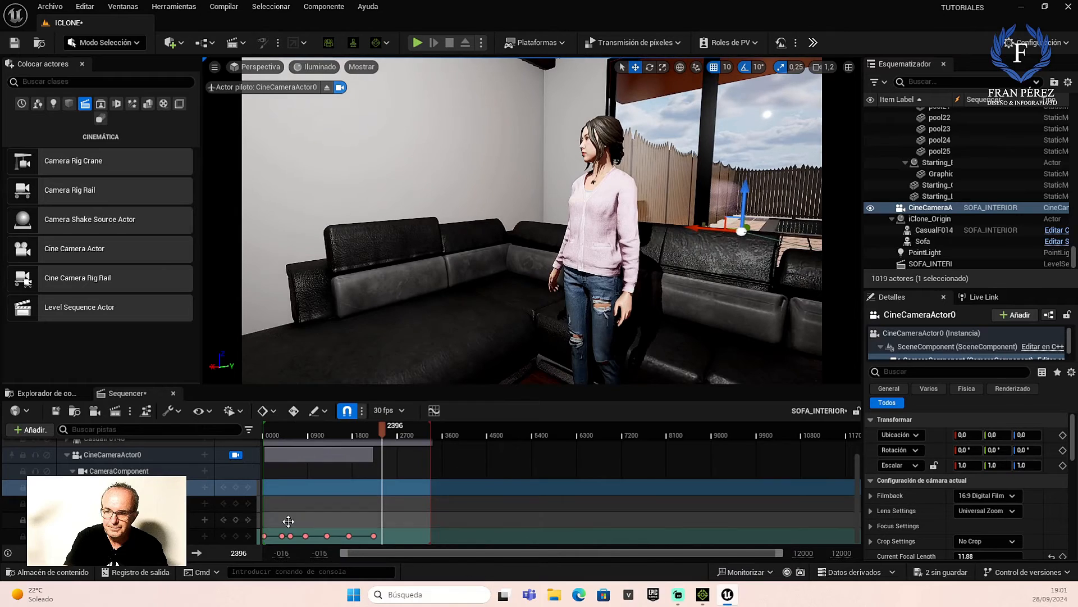
pyautogui.click(236, 536)
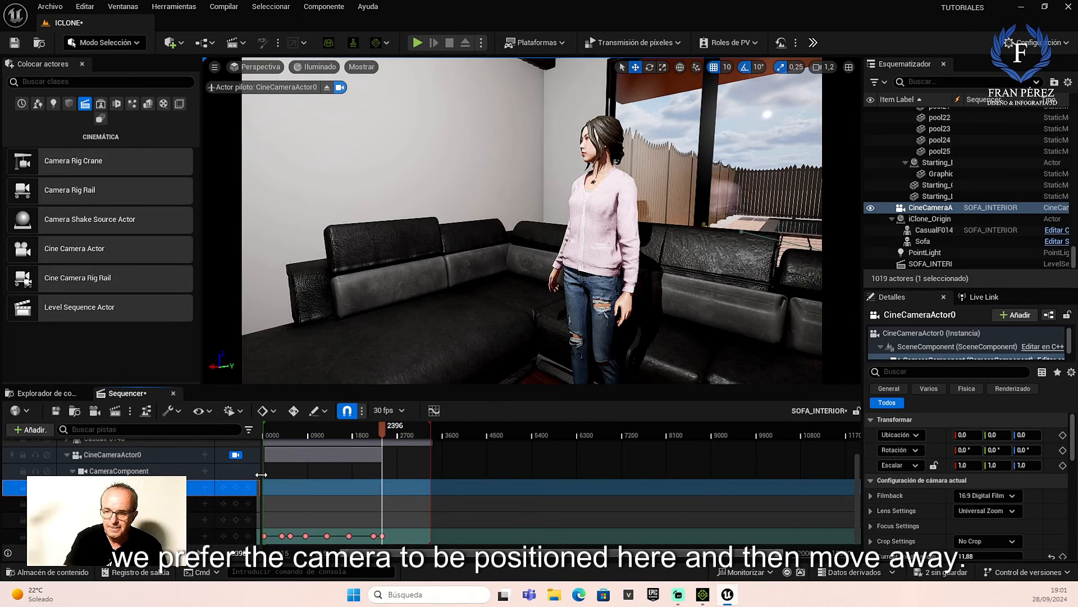
# Advance to frame 2465, pull CineCameraActor0 back until the walking character's whole body and the sofa are in view, and key its transform
pyautogui.press('space')
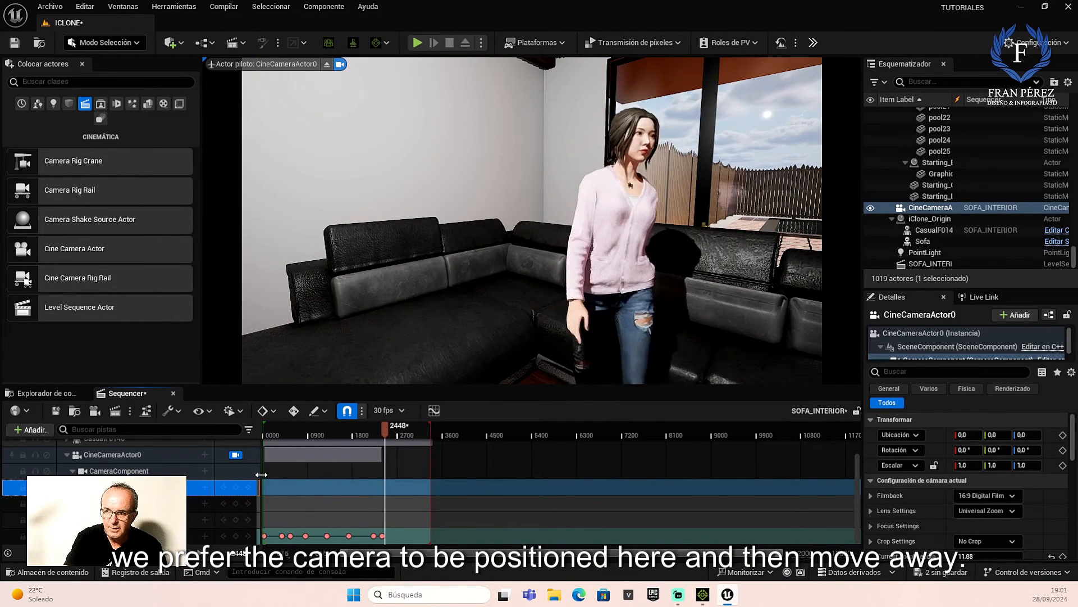
pyautogui.press('space')
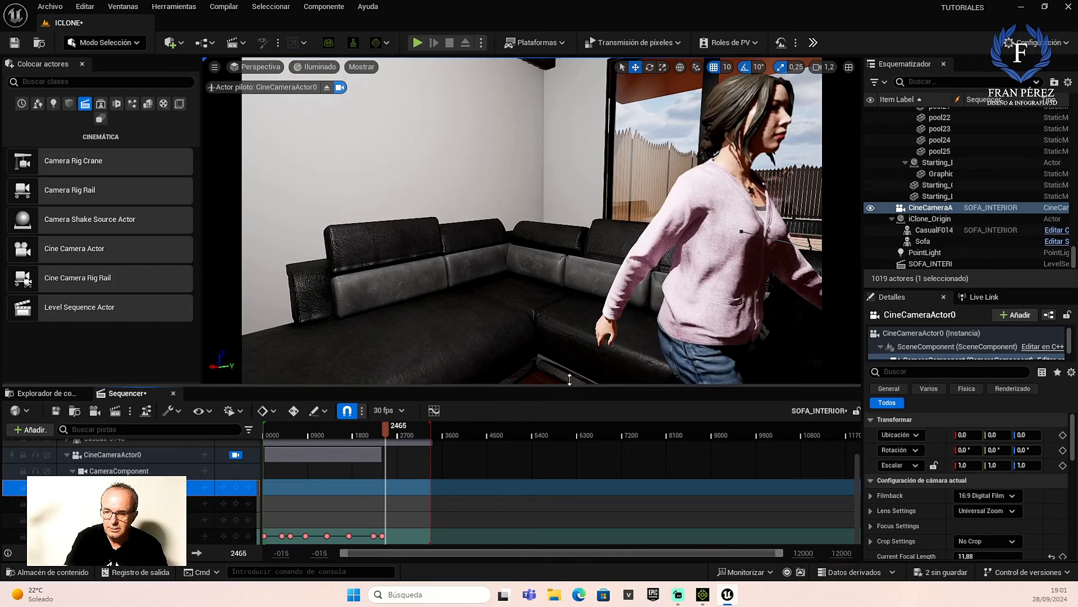
pyautogui.moveTo(655, 344); pyautogui.dragTo(730, 355, button='middle')
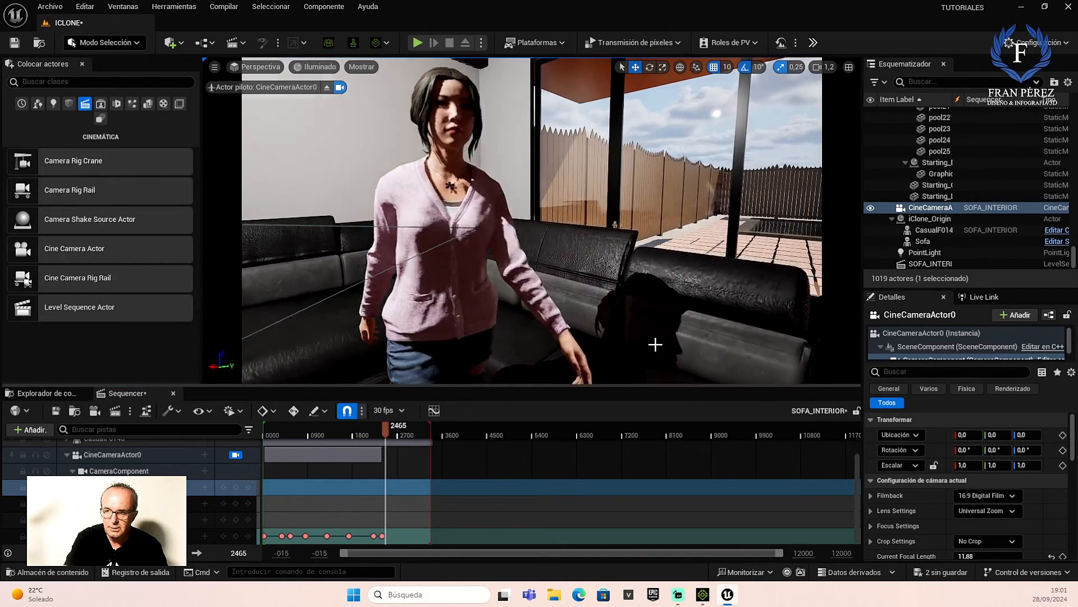
pyautogui.scroll(-3, 655, 345)
pyautogui.scroll(-3, 656, 344)
pyautogui.moveTo(655, 344); pyautogui.dragTo(693, 362, button='middle')
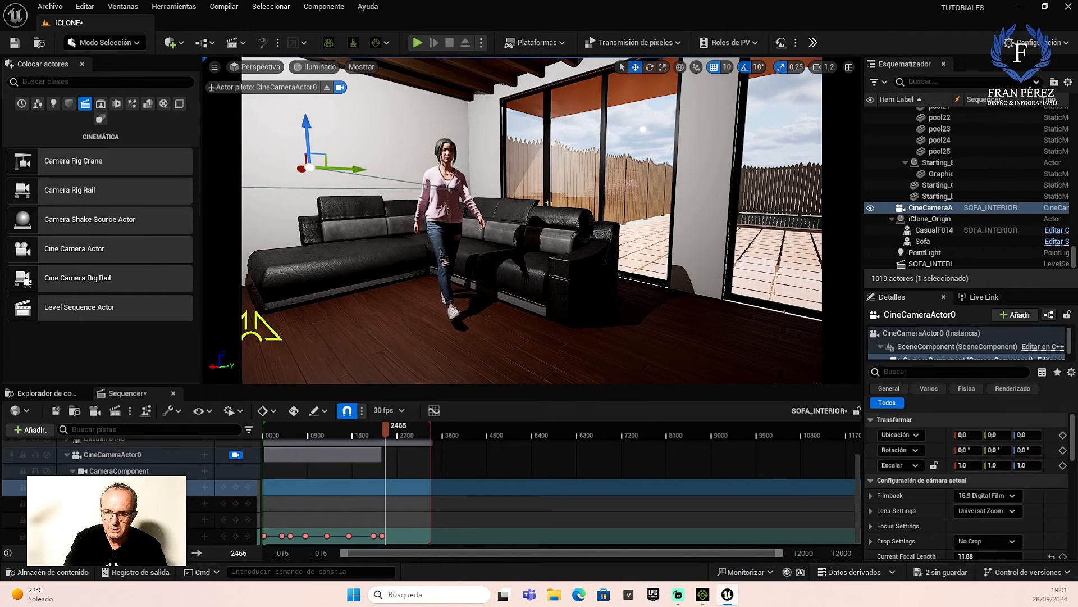
pyautogui.click(234, 535)
# Advance to frame 2556, turn and pull back CineCameraActor0 to show the character walking away from the sofa, and key its transform
pyautogui.press('space')
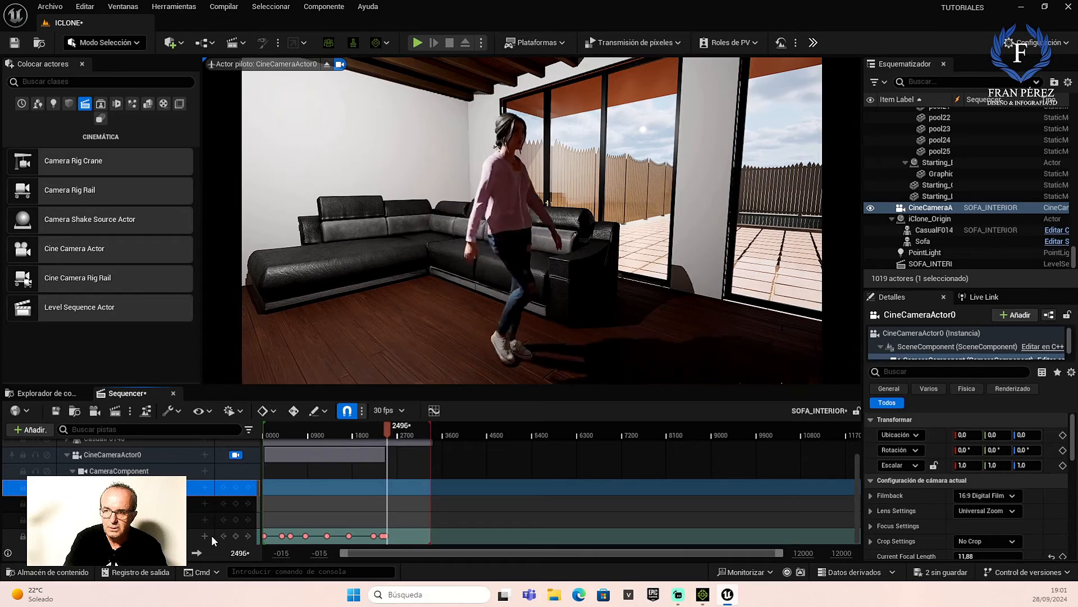
pyautogui.press('space')
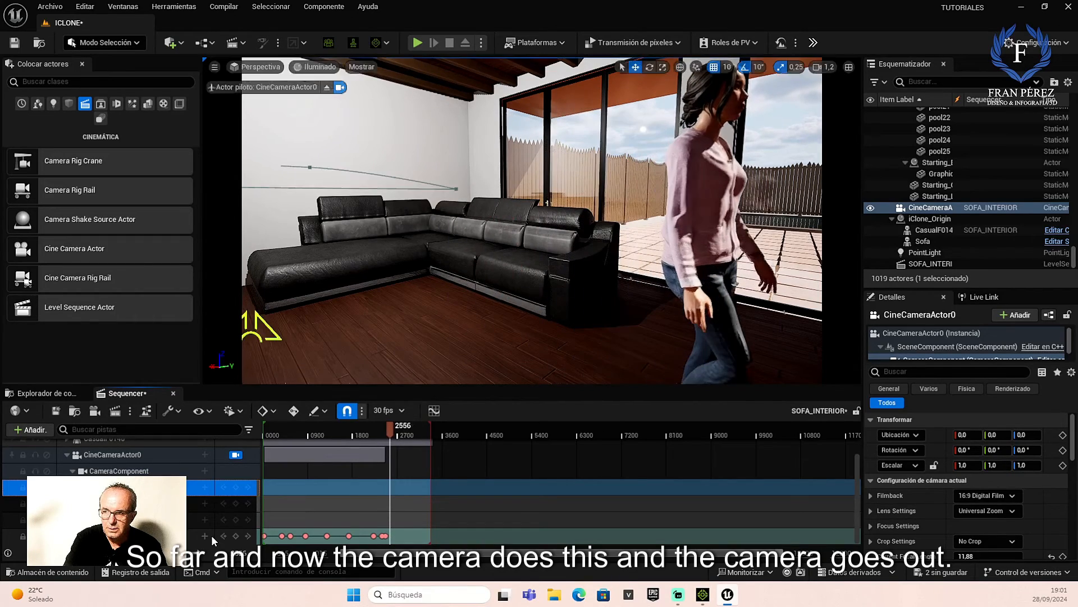
pyautogui.moveTo(528, 338); pyautogui.dragTo(553, 349, button='right')
pyautogui.scroll(-3, 531, 331)
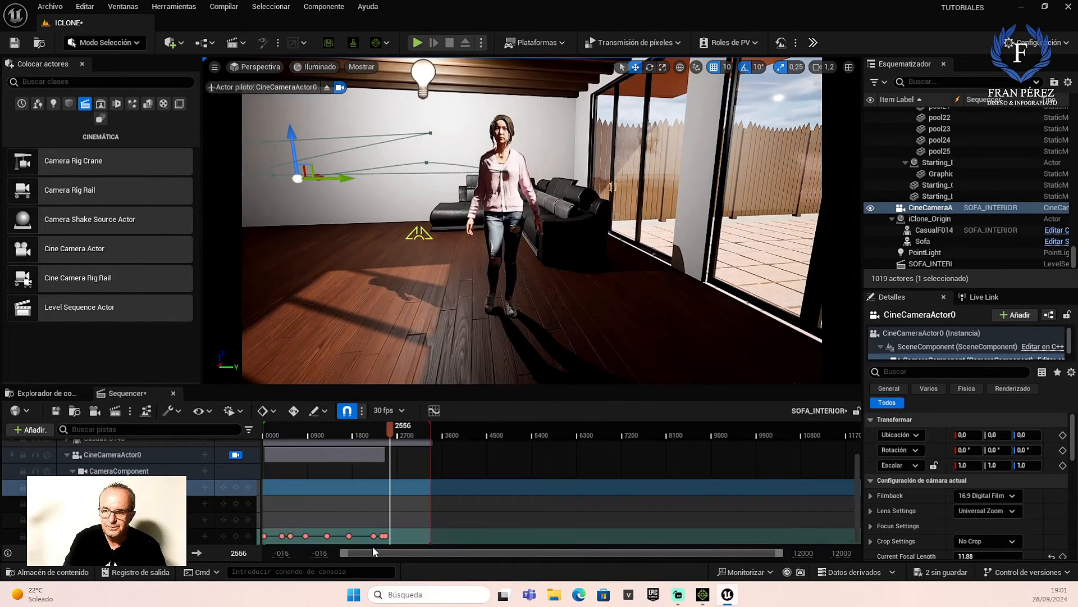
pyautogui.click(236, 537)
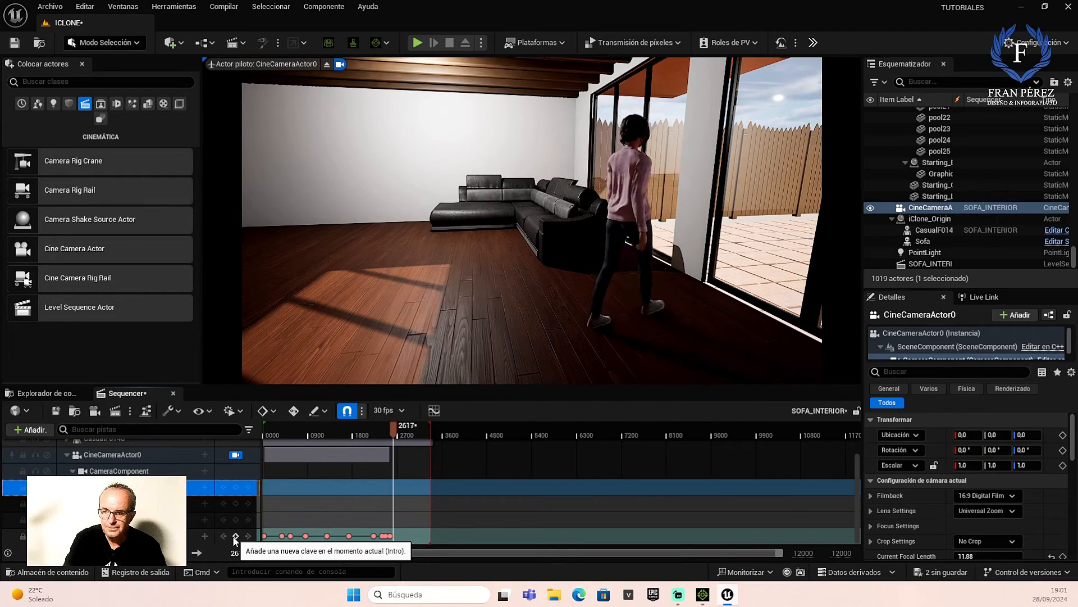
# At frame 2645, move CineCameraActor0 out to the terrace to view the character through the glass door, and key its transform
pyautogui.press('space')
pyautogui.moveTo(497, 320)
pyautogui.mouseDown(button='right')
pyautogui.moveTo(601, 312)
pyautogui.moveTo(477, 312)
pyautogui.moveTo(518, 313)
pyautogui.moveTo(498, 309)
pyautogui.mouseUp(button='right')
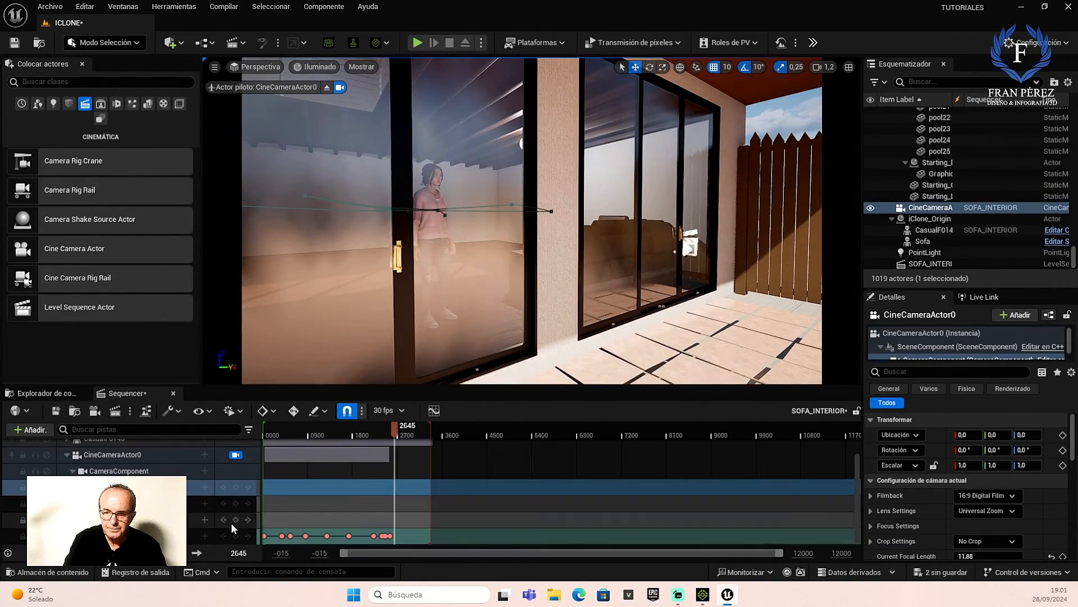
pyautogui.click(235, 536)
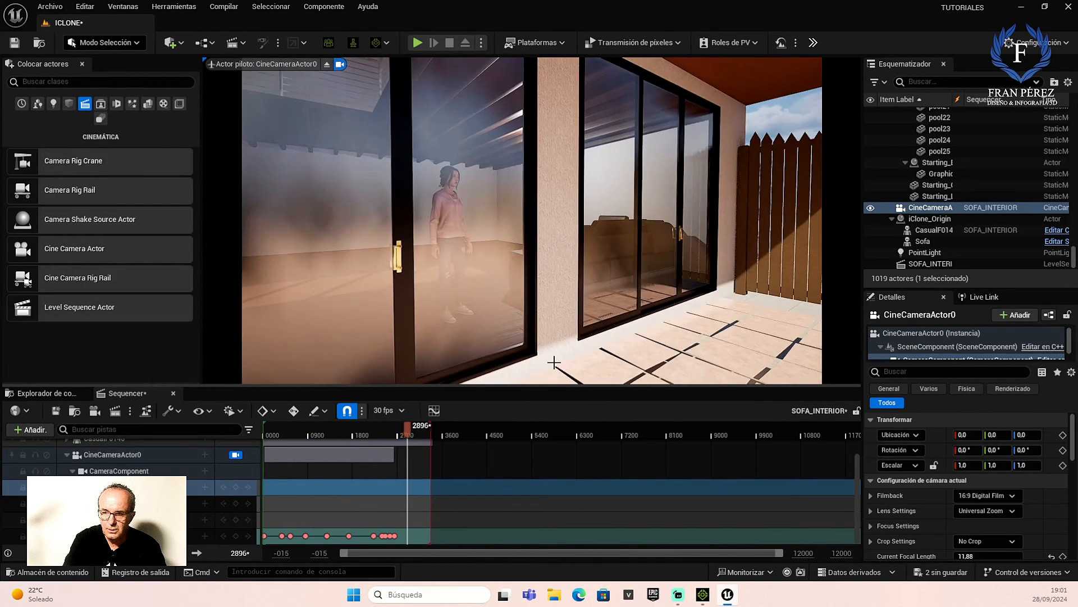
# At frame 2947, move CineCameraActor0 through the glass door to a closer view of the character indoors, and key its transform
pyautogui.click(133, 553)
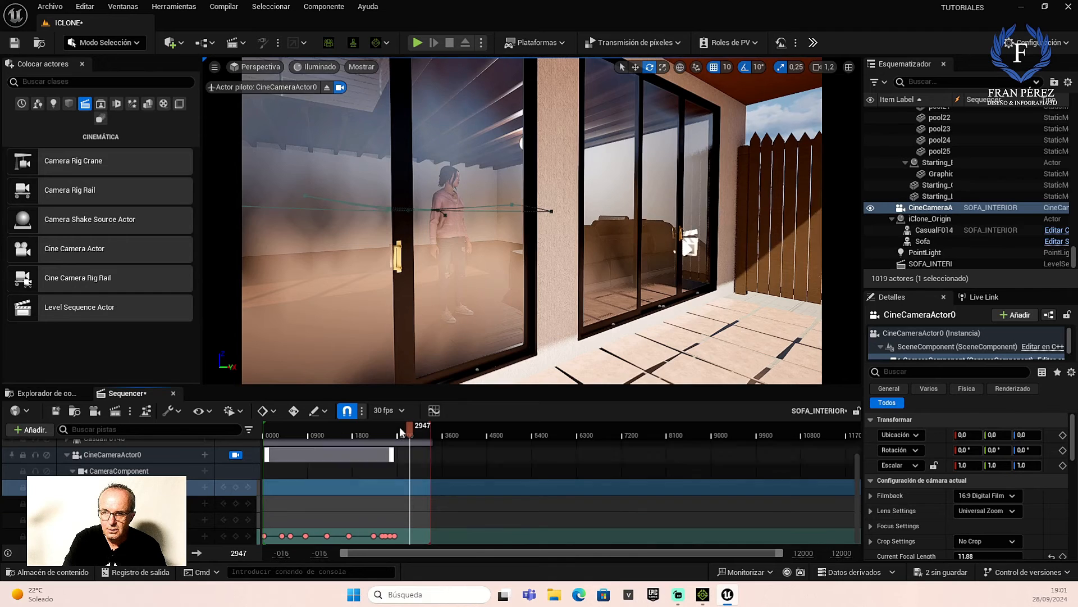
pyautogui.moveTo(545, 349); pyautogui.dragTo(511, 349, button='right')
pyautogui.scroll(3, 573, 336)
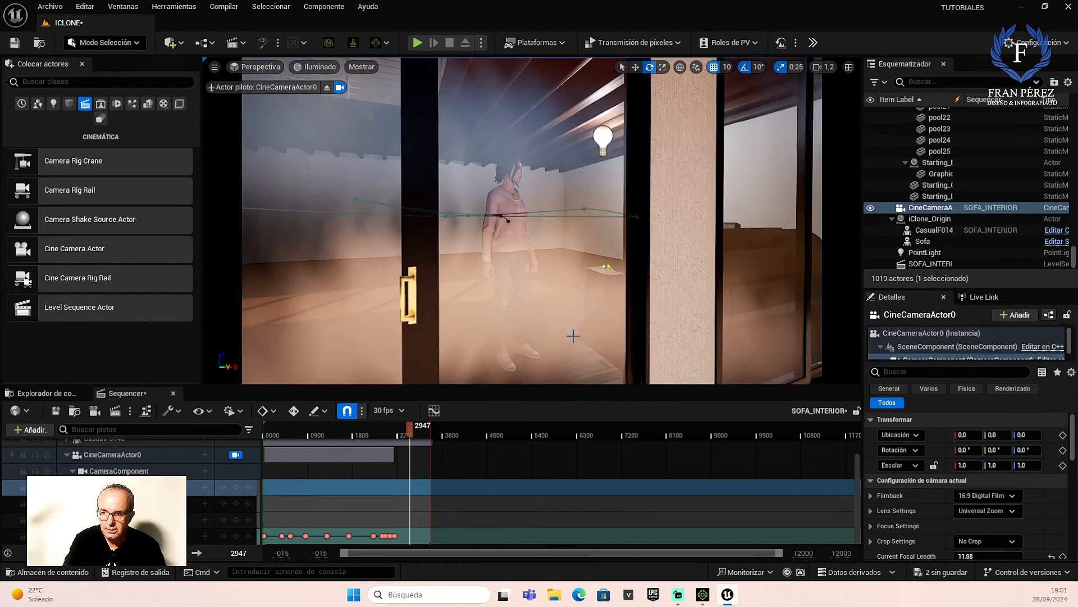
pyautogui.scroll(5, 573, 336)
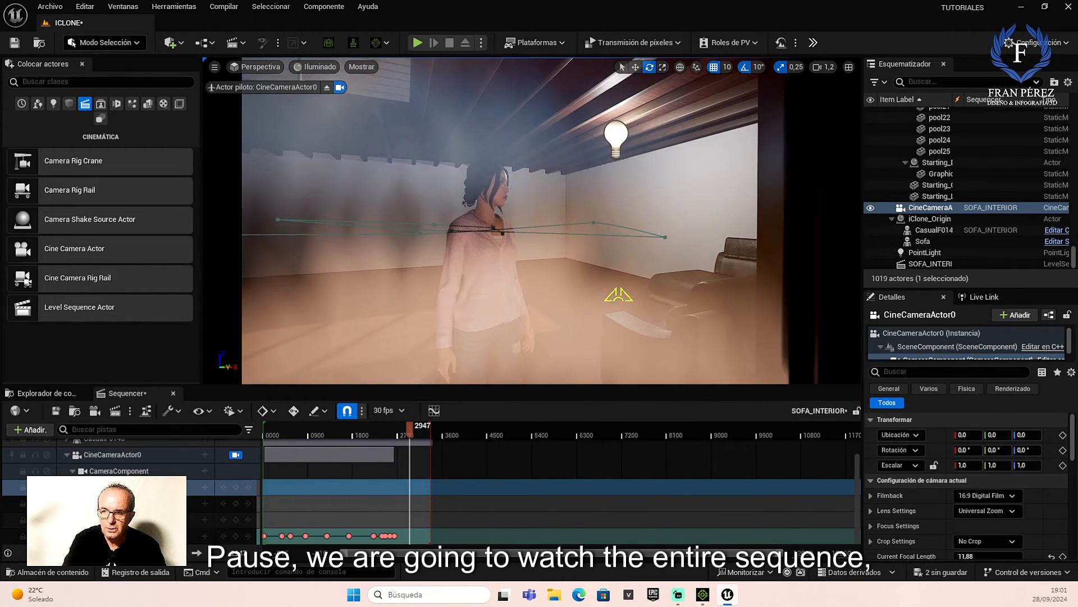
pyautogui.moveTo(573, 336); pyautogui.dragTo(556, 346, button='right')
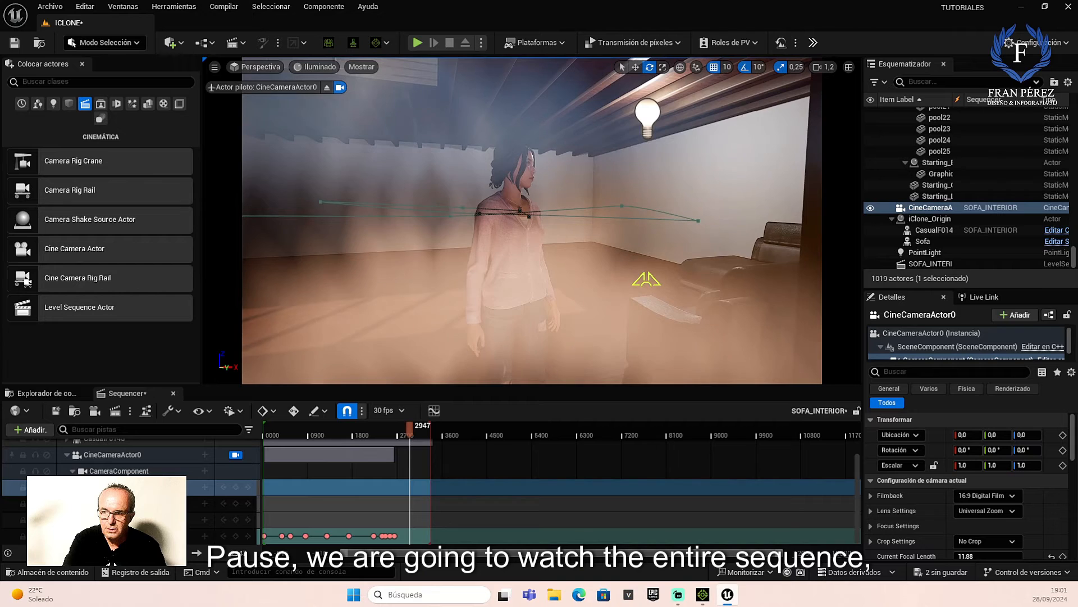
pyautogui.click(238, 536)
# Play the shot to its end, return to the start, and review the whole sequence before stopping playback
pyautogui.press('space')
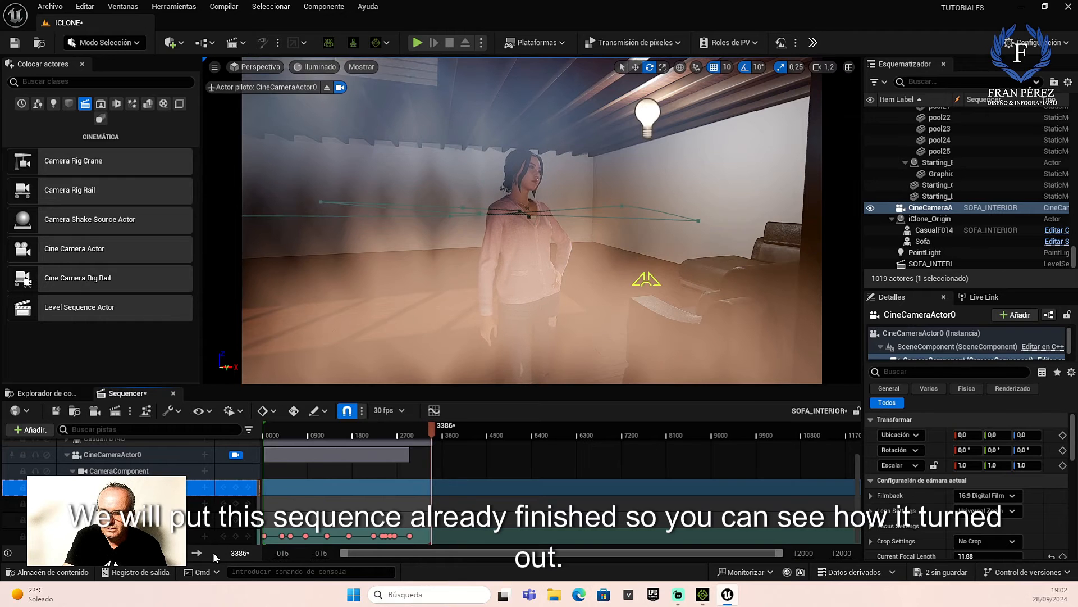
pyautogui.click(275, 430)
pyautogui.moveTo(275, 430); pyautogui.dragTo(227, 440)
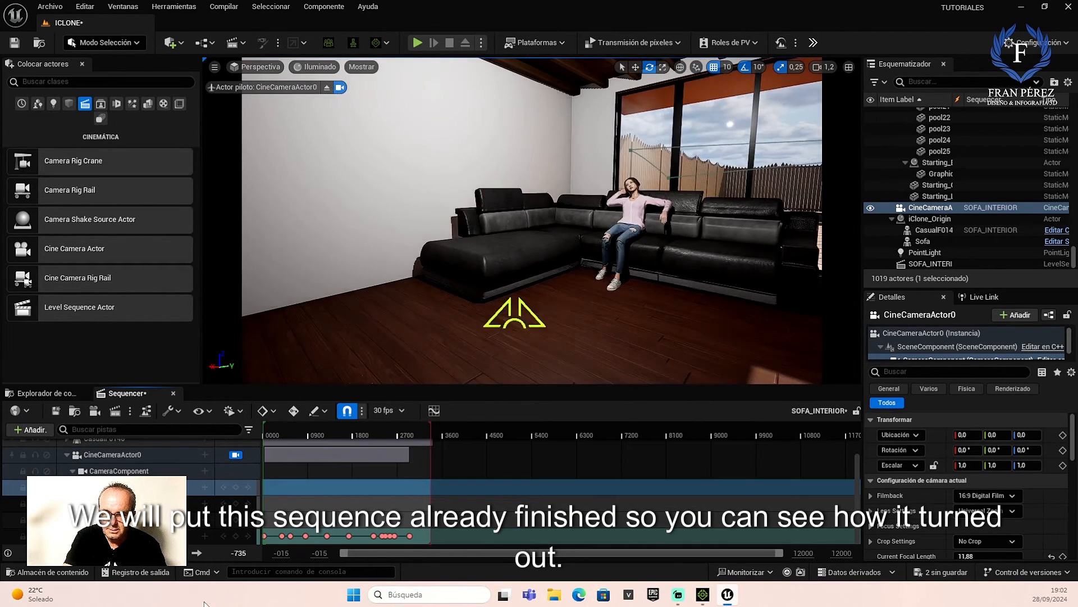
pyautogui.click(116, 560)
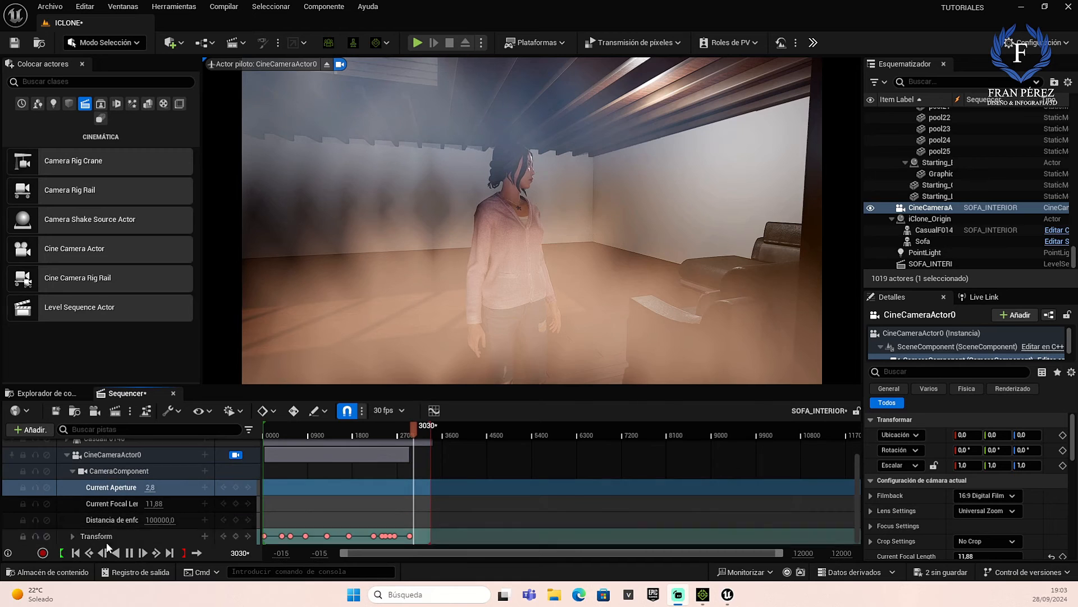
pyautogui.click(130, 552)
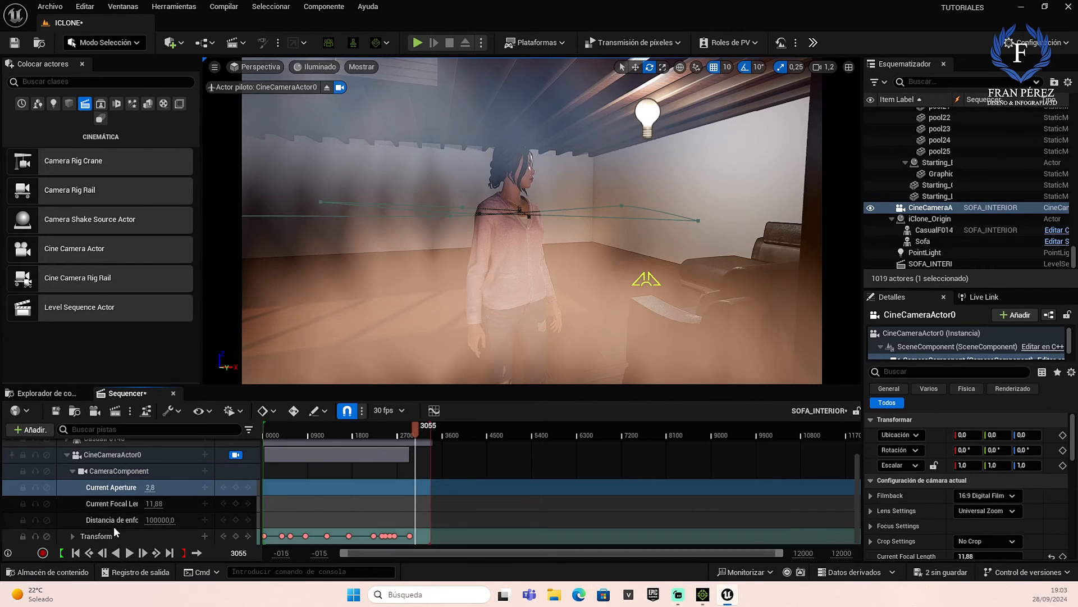
# Save the SOFA_INTERIOR sequence and the ICLONE level, and bring up the project's content folders
pyautogui.click(55, 410)
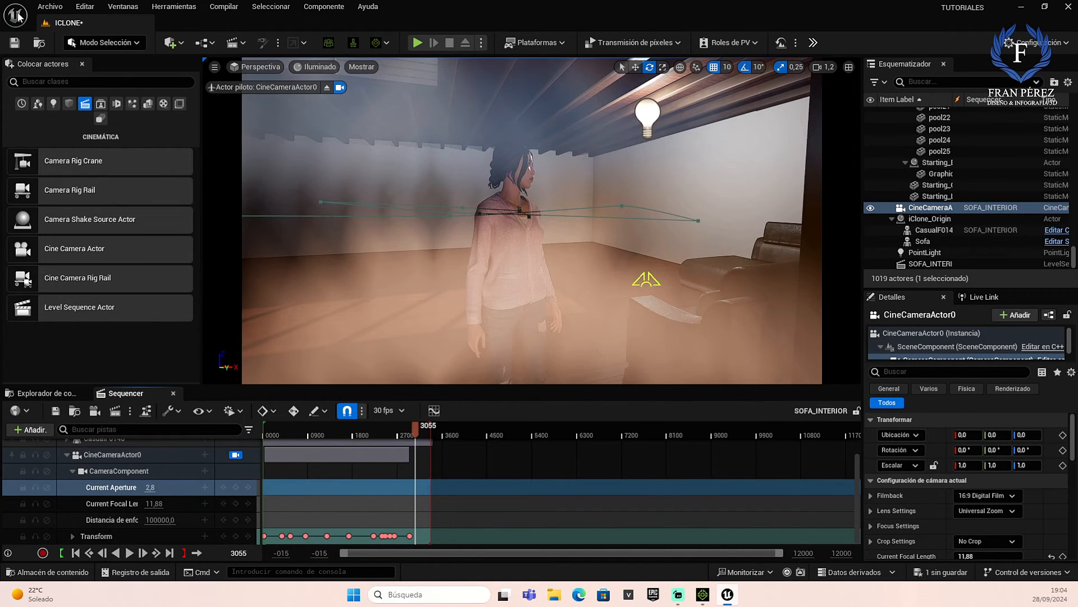
pyautogui.click(12, 44)
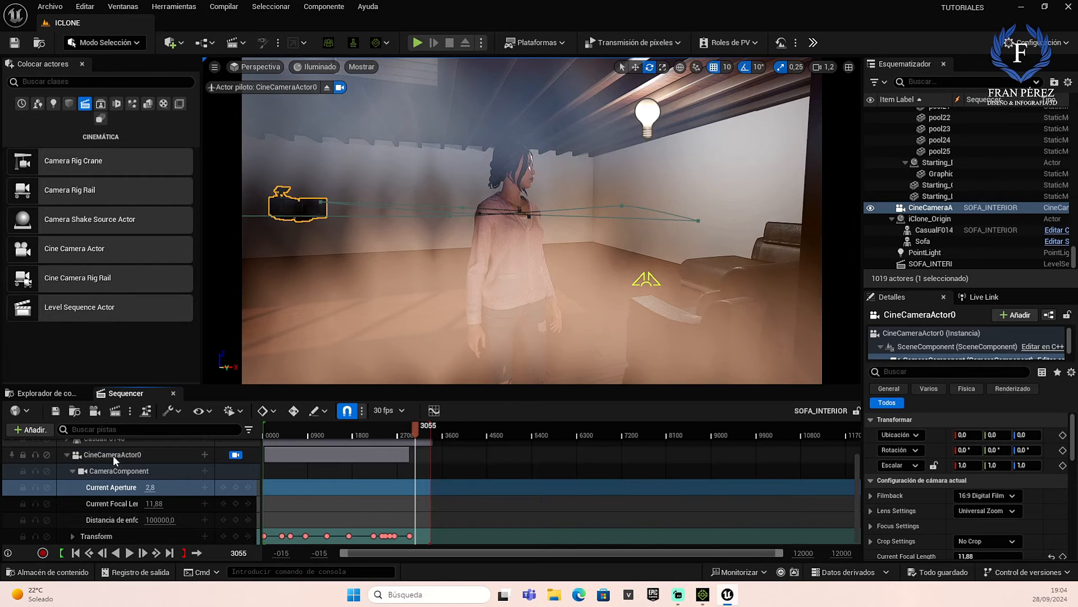
pyautogui.click(56, 394)
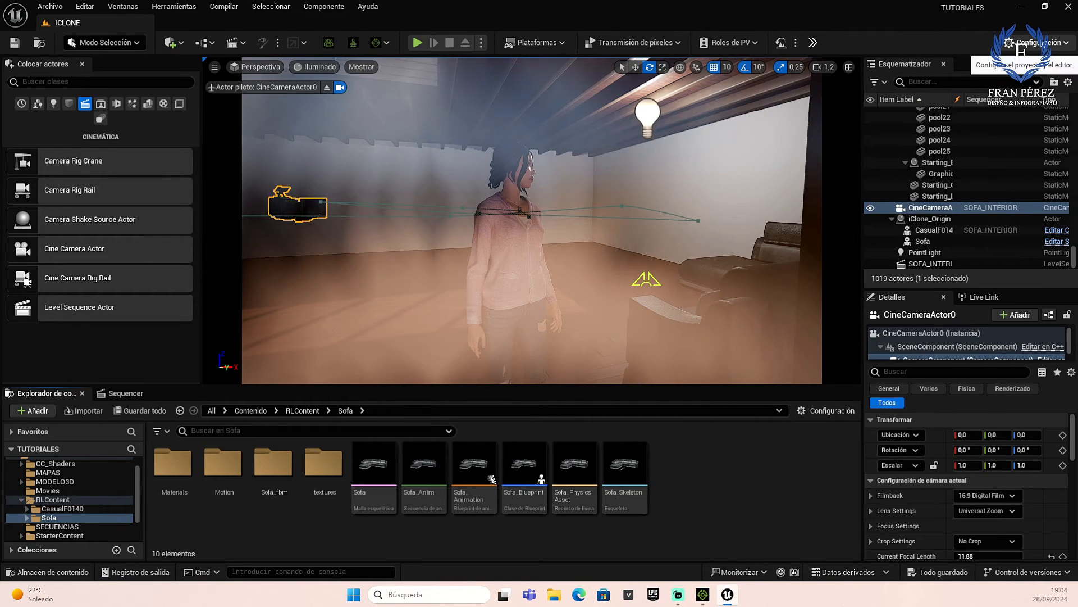
# Search the plugins for RENDER, enable Movie Render Queue Additional Render Passes despite its beta status, and restart the editor
pyautogui.click(1030, 42)
pyautogui.click(942, 120)
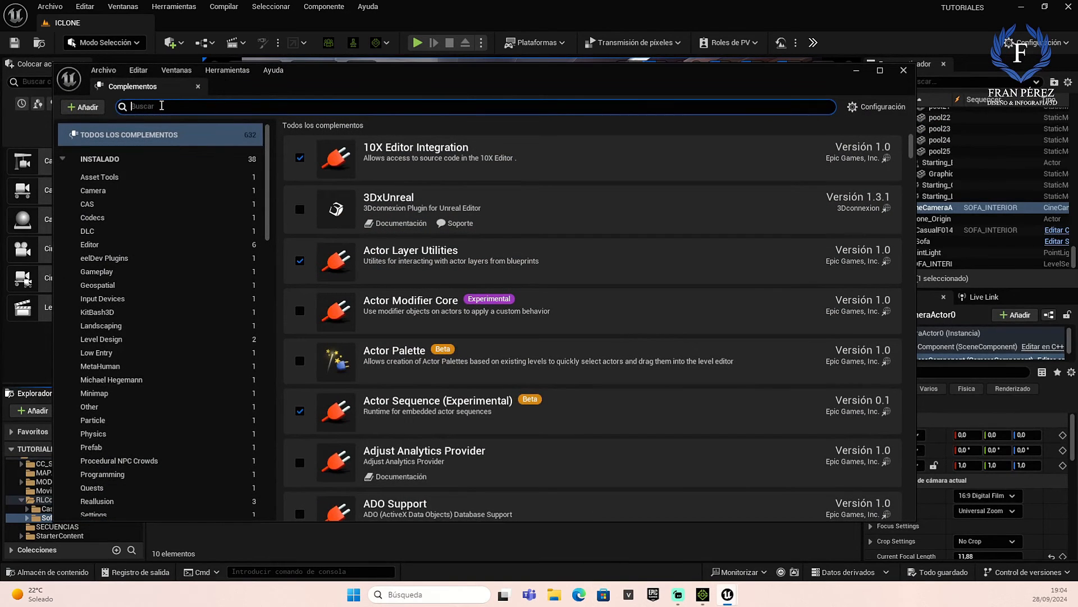
pyautogui.write('RENDER')
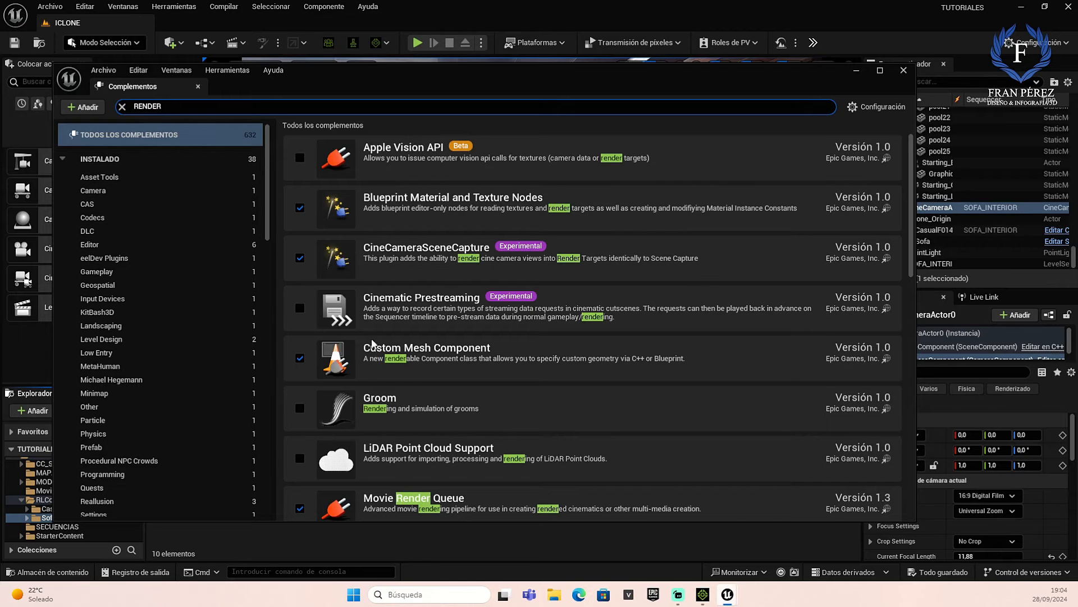
pyautogui.scroll(-3, 479, 414)
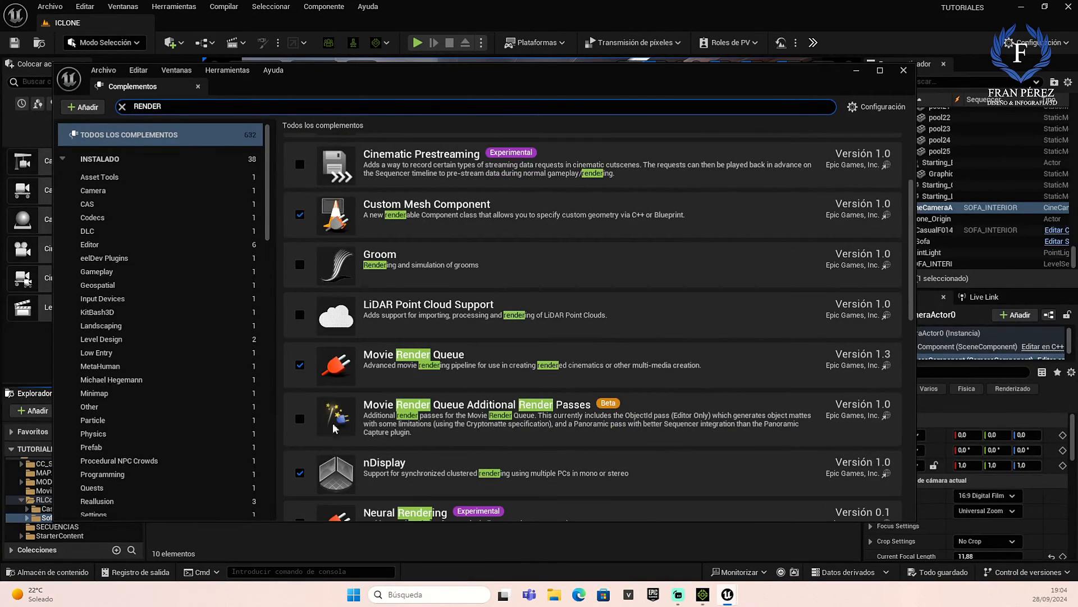
pyautogui.click(299, 419)
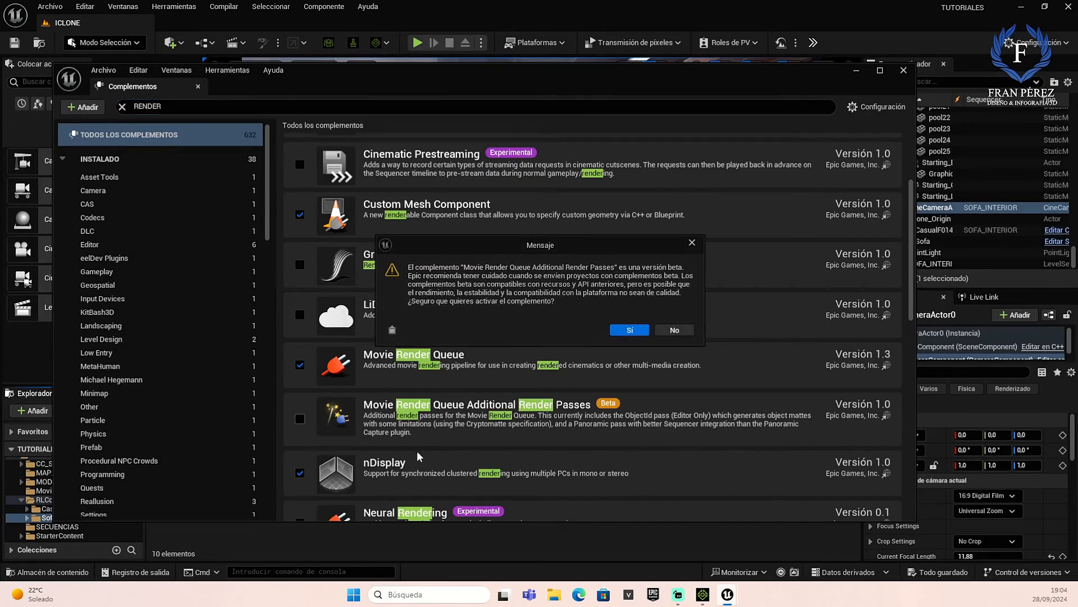
pyautogui.click(630, 330)
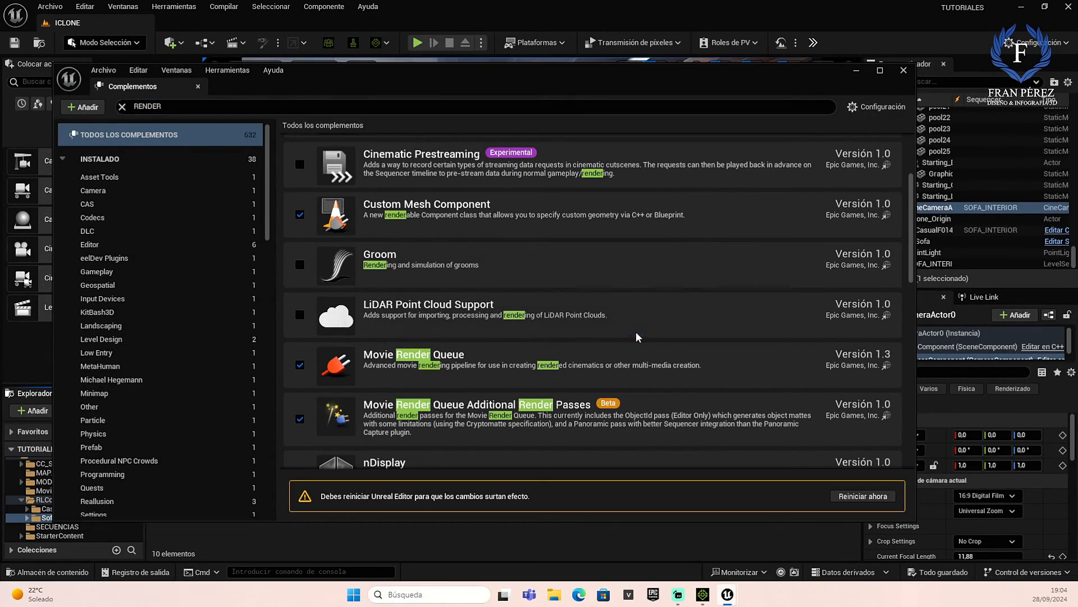
pyautogui.click(867, 497)
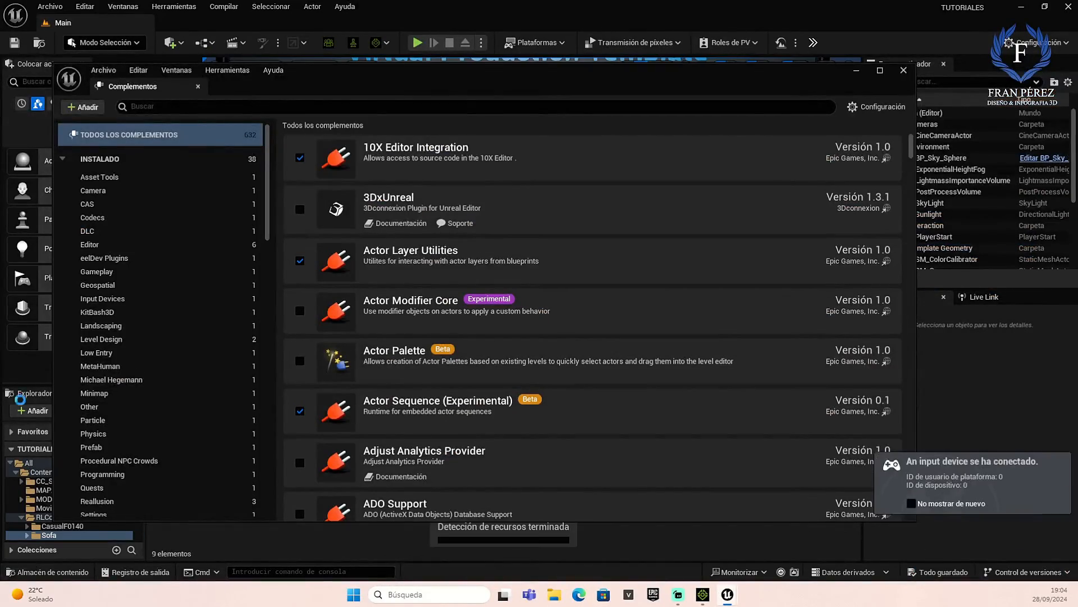
pyautogui.click(903, 71)
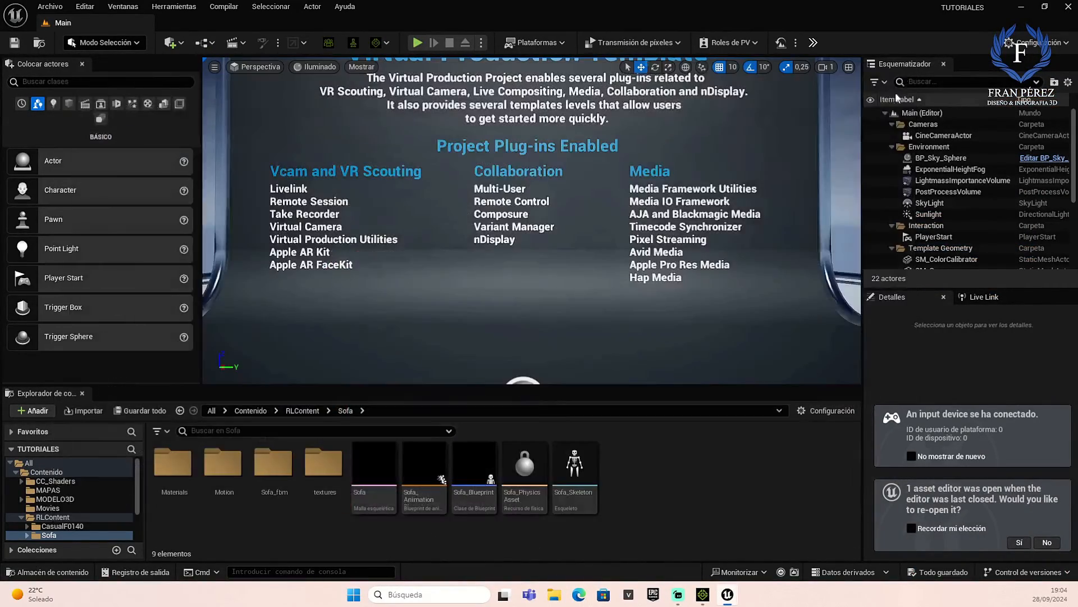
# Reopen the previously open asset editor and load the ICLONE level from the MAPAS folder
pyautogui.click(1023, 543)
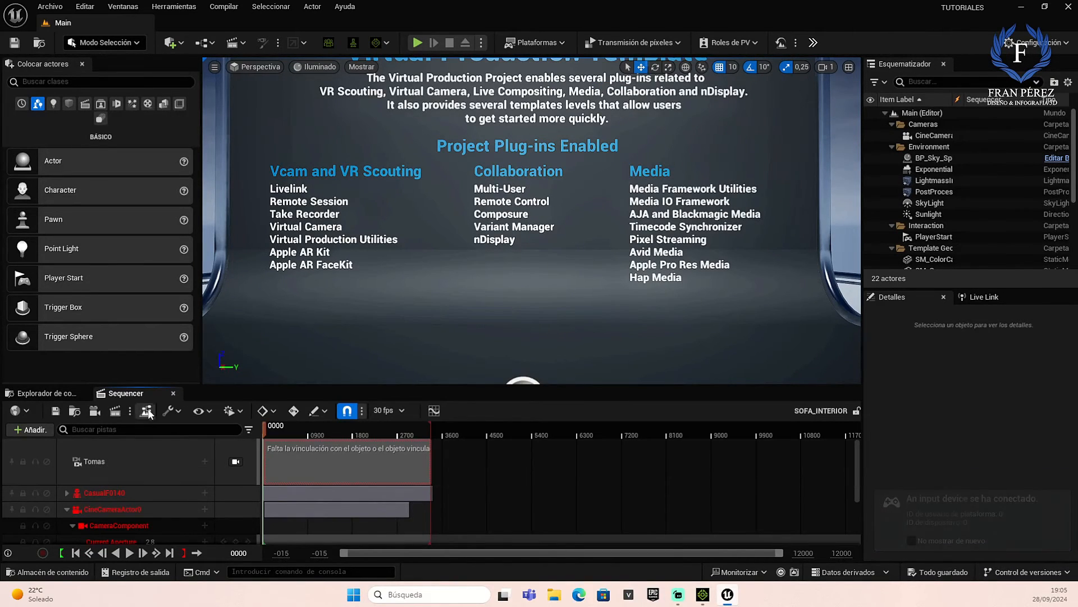
pyautogui.click(47, 392)
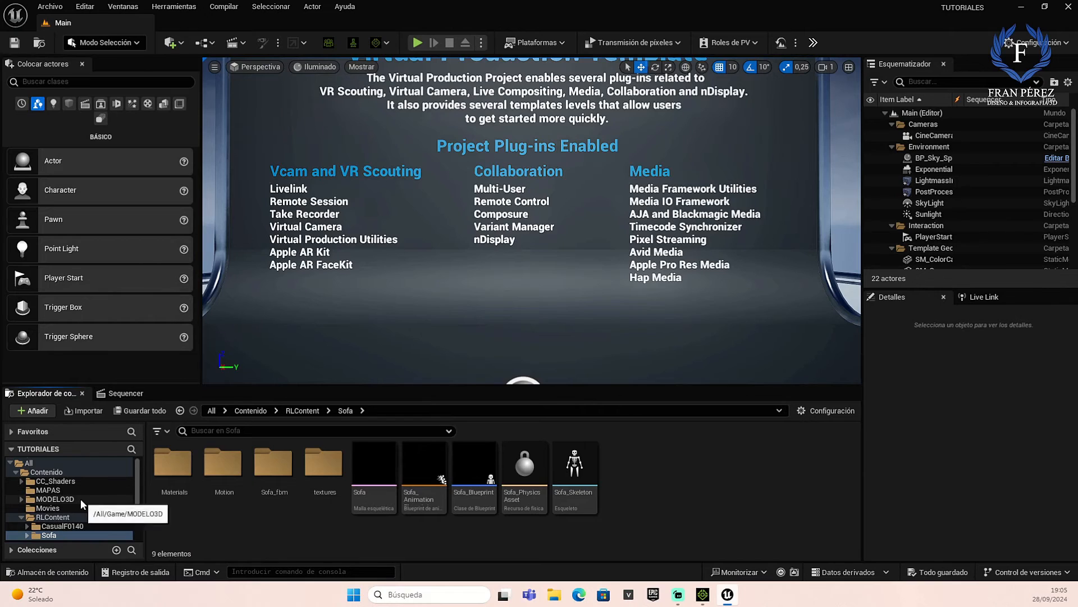
pyautogui.scroll(1, 80, 498)
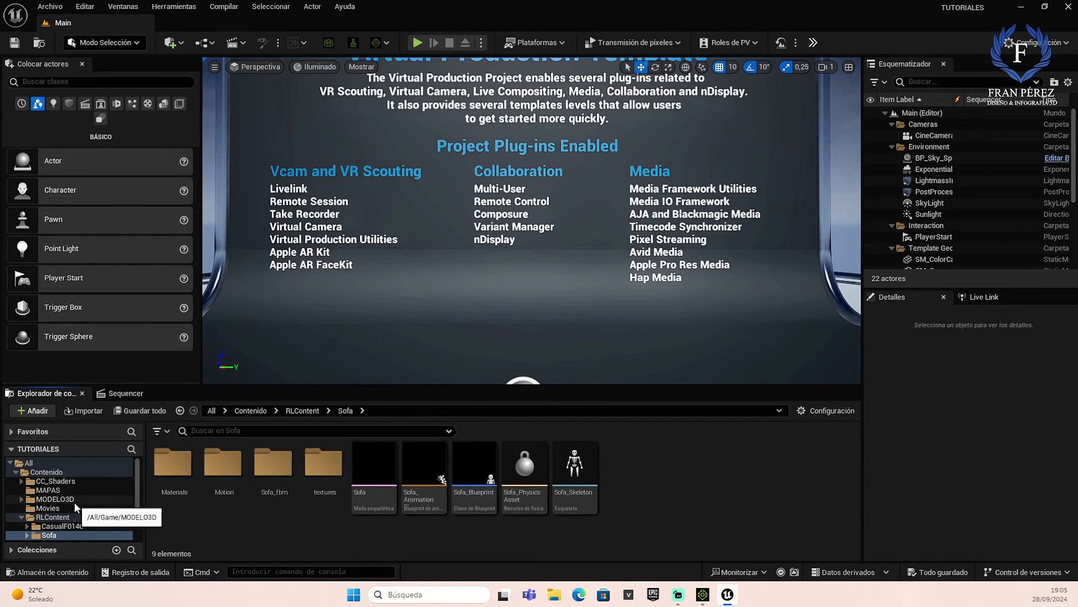
pyautogui.scroll(-1, 79, 519)
pyautogui.click(22, 499)
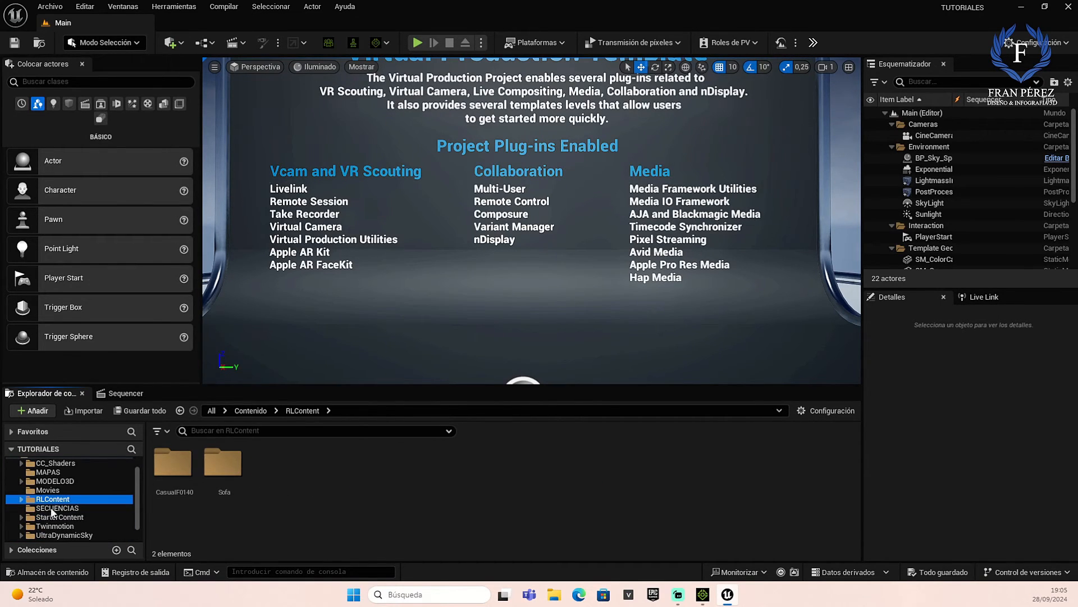
pyautogui.scroll(-1, 87, 522)
pyautogui.scroll(2, 89, 518)
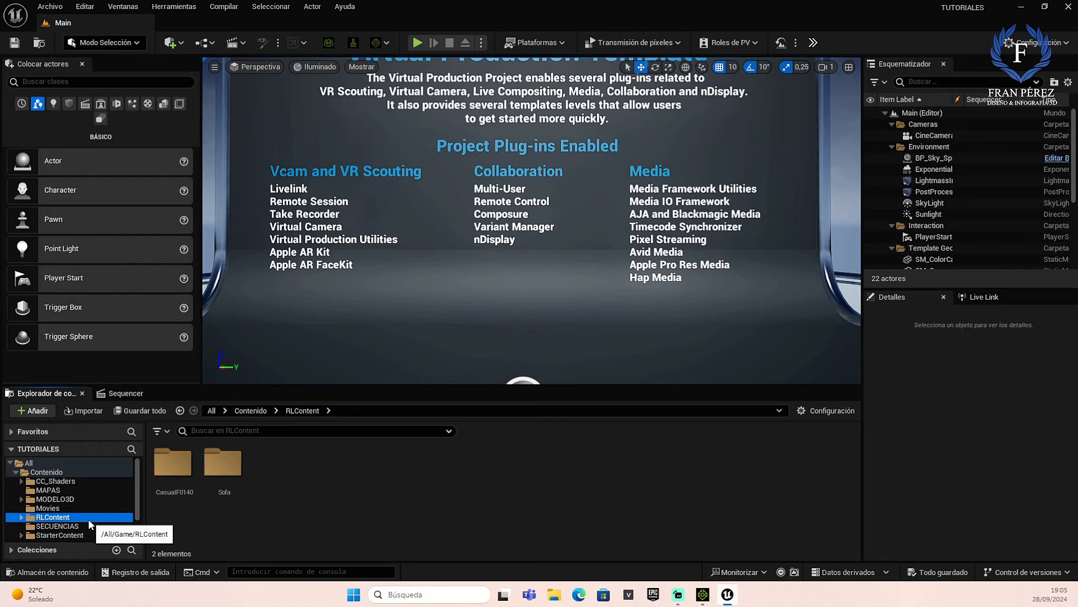
pyautogui.click(49, 490)
pyautogui.doubleClick(173, 471)
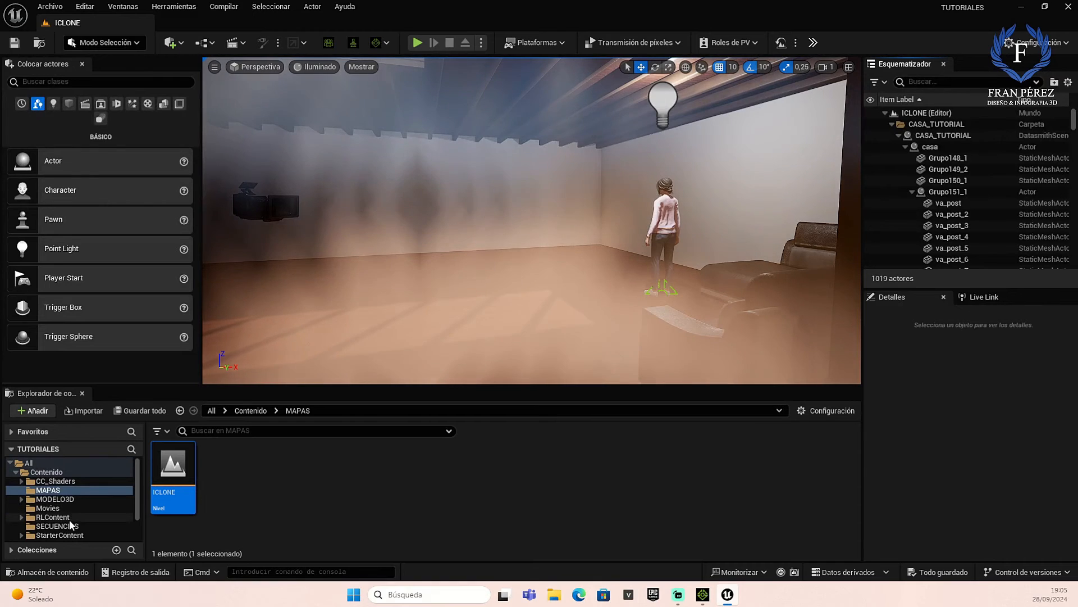
# Open the SOFA_INTERIOR sequence from the SECUENCIAS folder and lock the viewport to its camera cuts
pyautogui.click(67, 525)
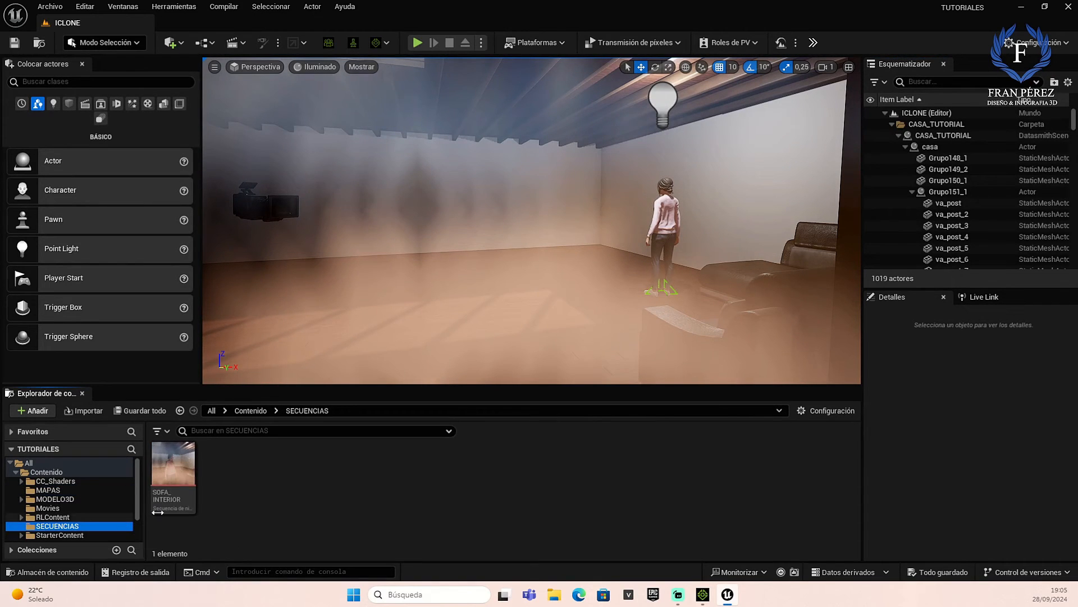
pyautogui.doubleClick(175, 458)
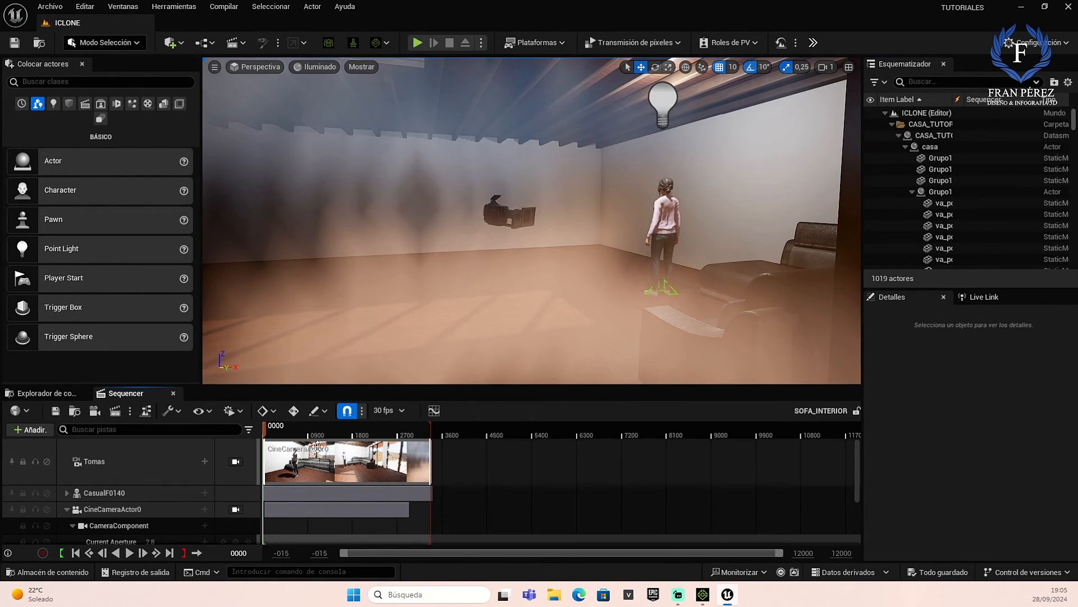
pyautogui.click(235, 461)
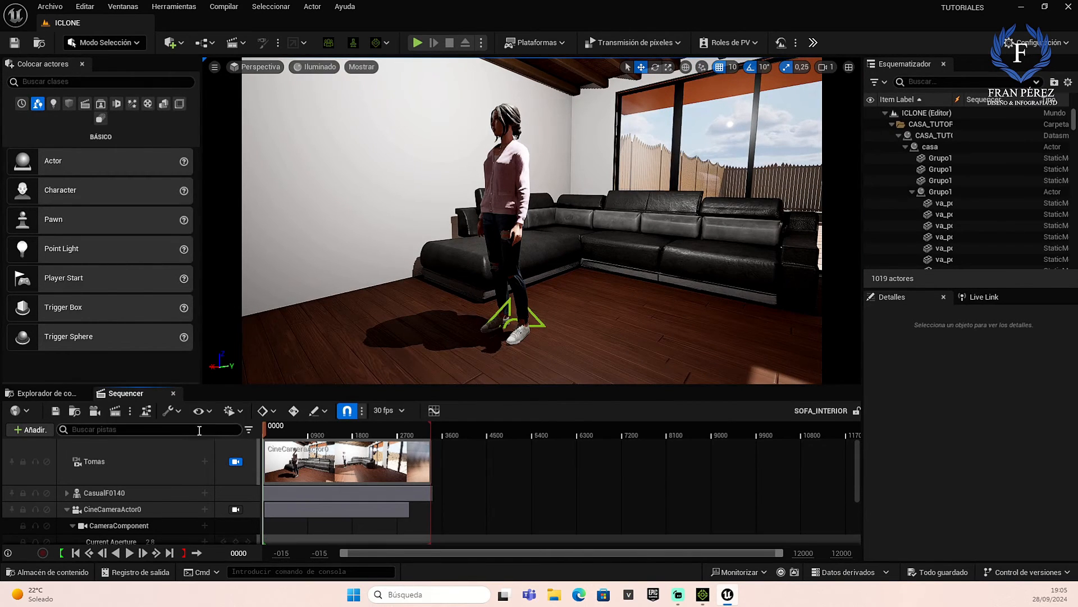
# Queue SOFA_INTERIOR for movie rendering and remove the 8-bit .jpg sequence export from its configuration
pyautogui.click(115, 411)
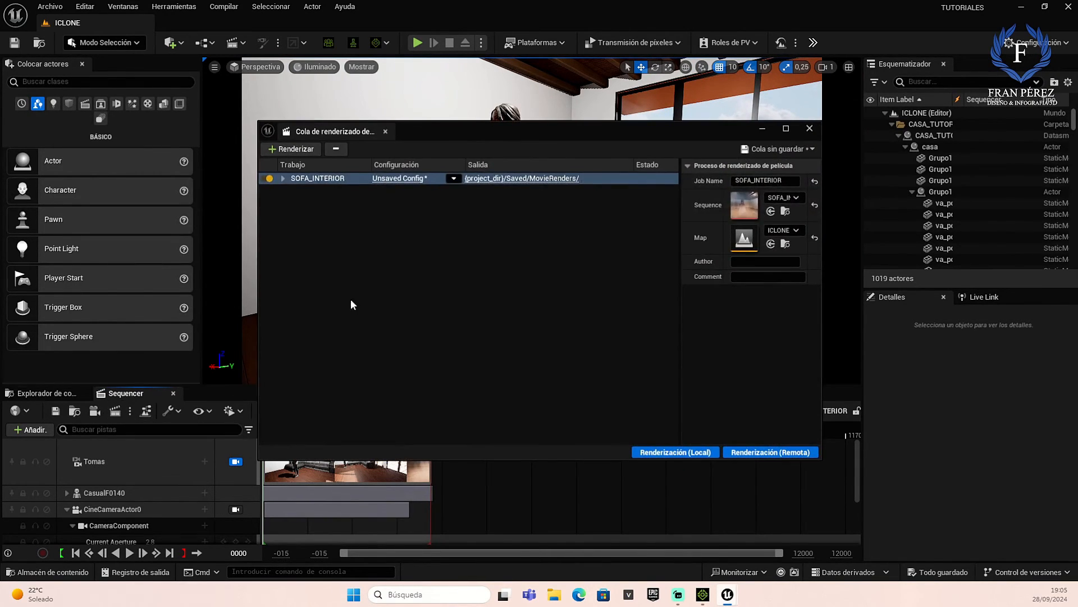
pyautogui.click(404, 178)
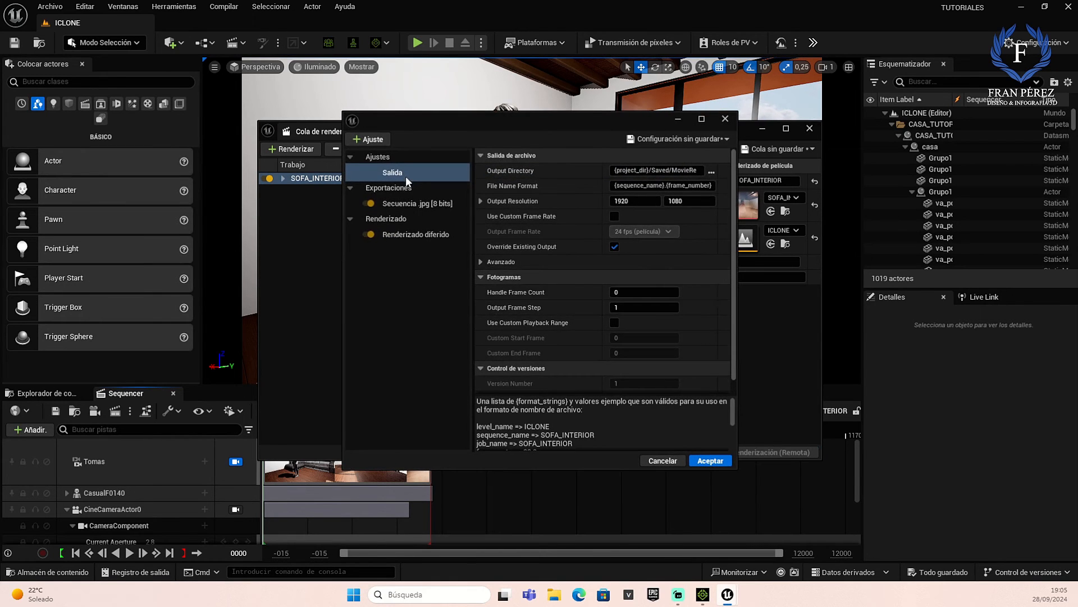
pyautogui.click(420, 204)
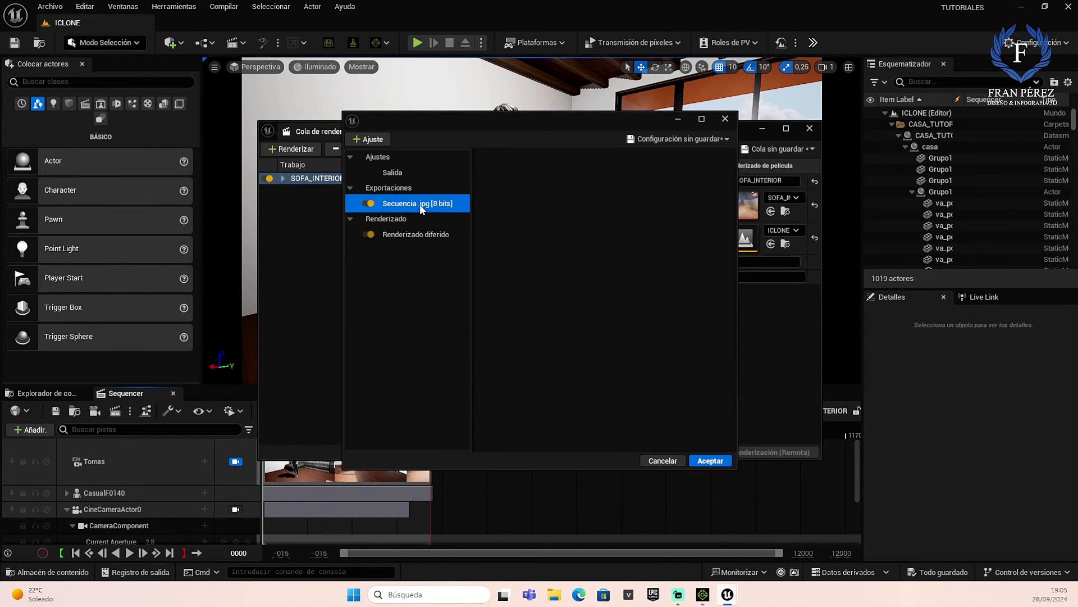
pyautogui.press('Delete')
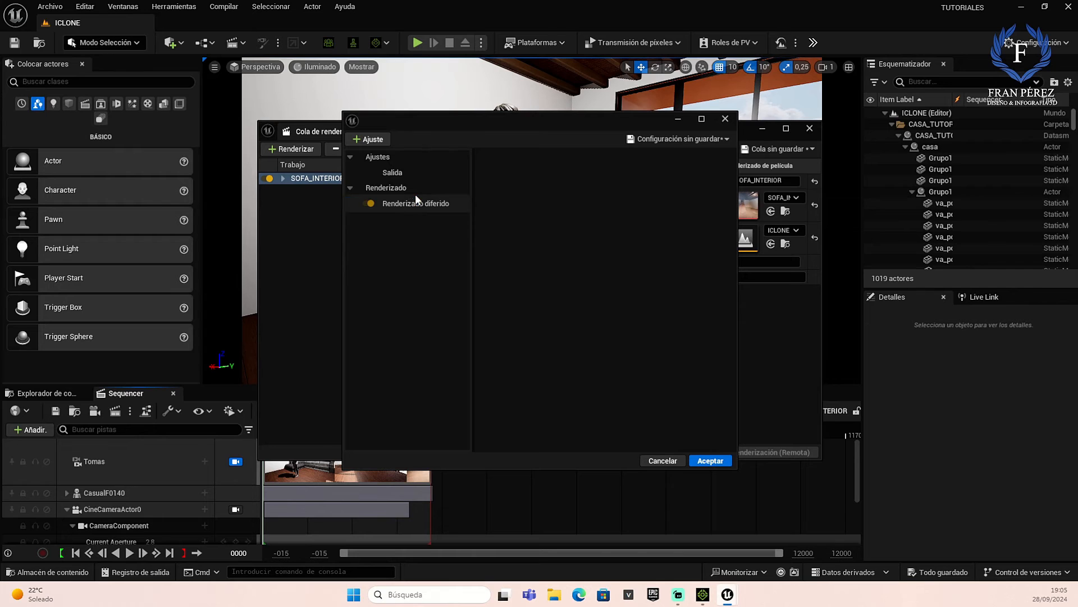
# Add the Antialiasing setting and an 8-bit .png sequence export to the render configuration
pyautogui.click(386, 138)
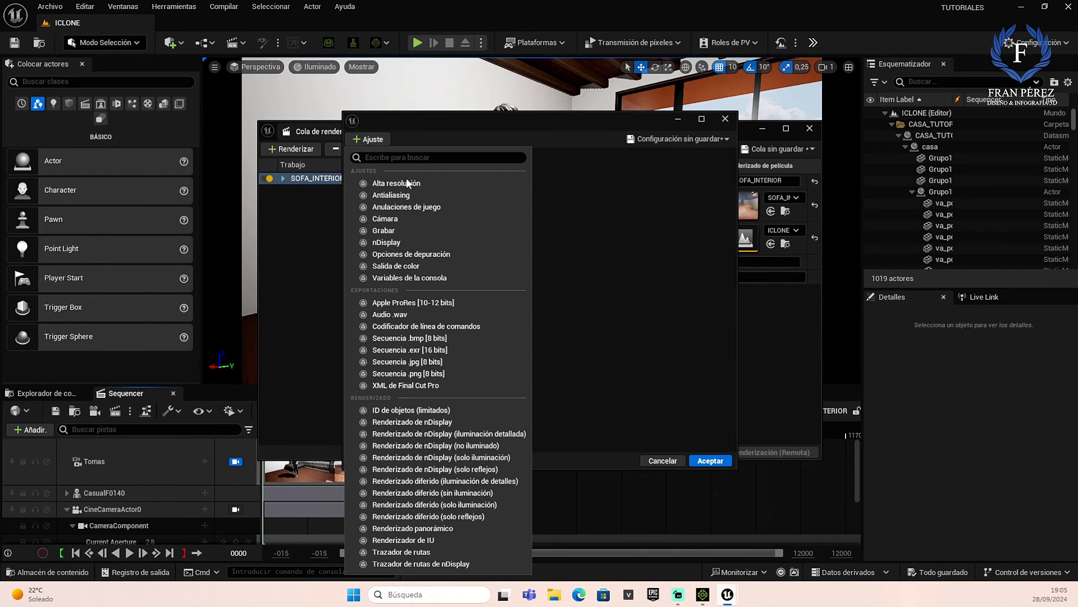
pyautogui.click(410, 195)
pyautogui.click(377, 141)
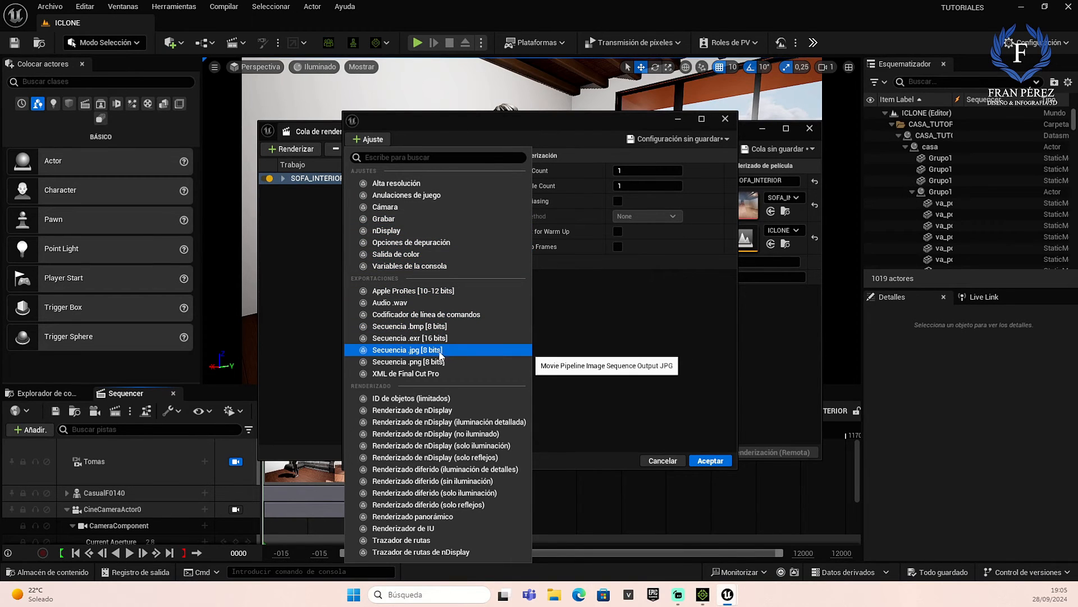
pyautogui.click(433, 362)
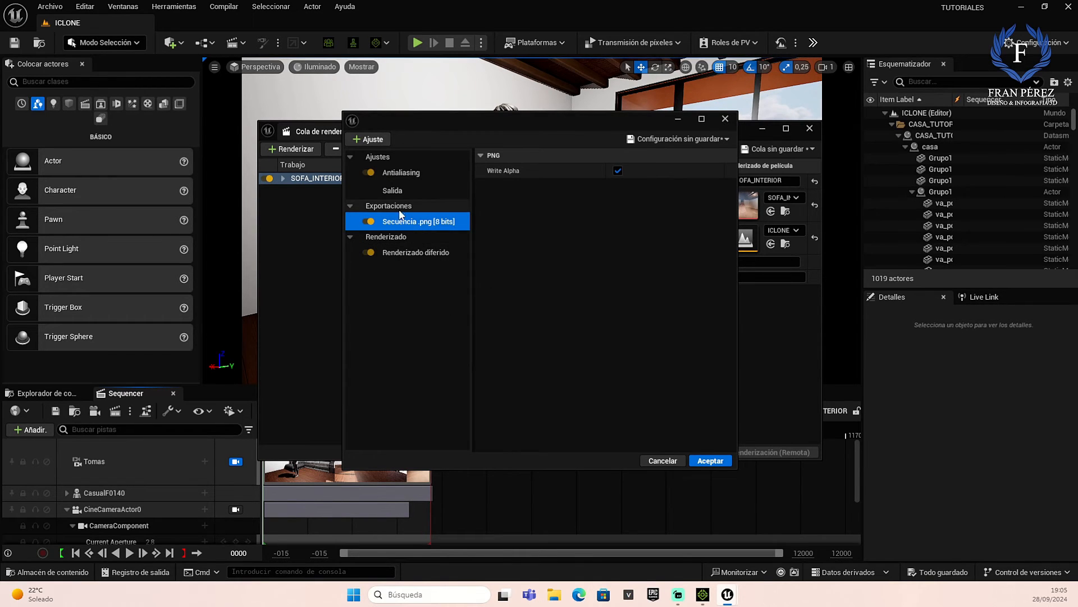
# Create a folder named TUTORIAL INCLONE& UNREAL on the easystore (D:) drive and choose it as the render output directory
pyautogui.click(399, 190)
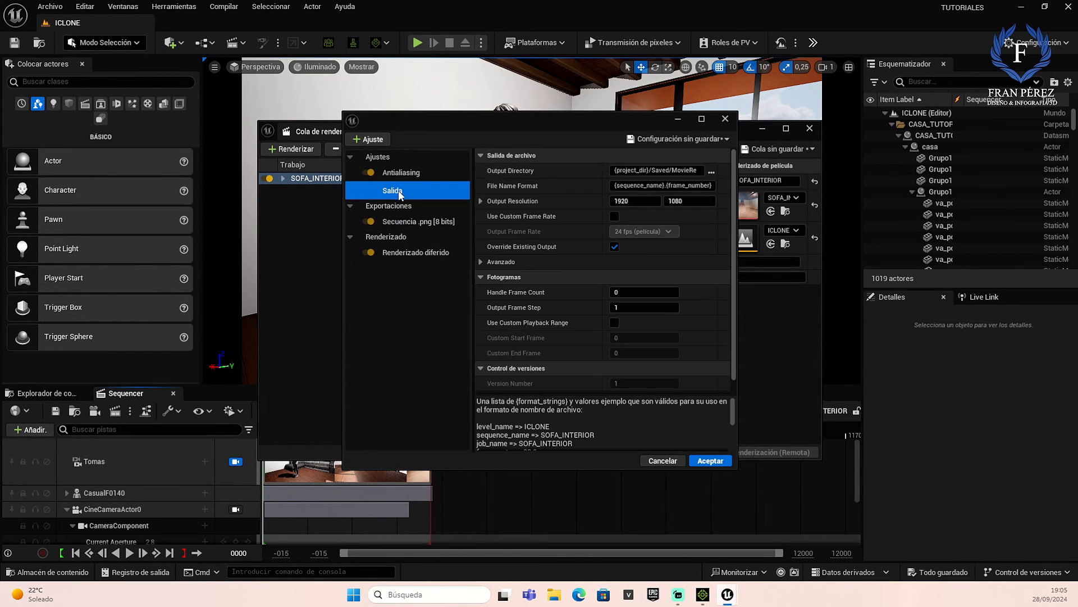
pyautogui.click(711, 171)
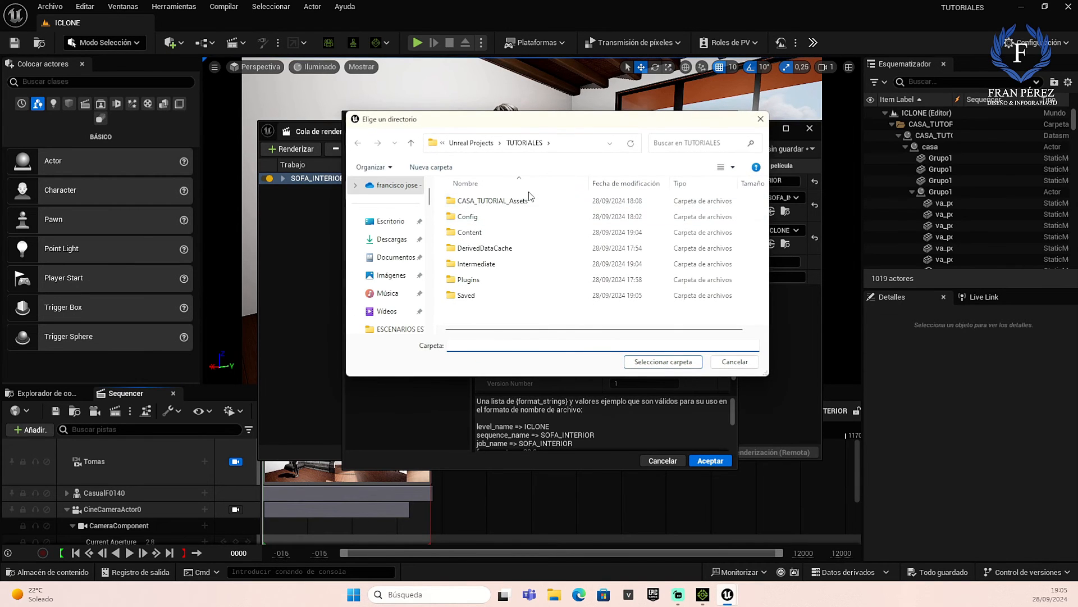
pyautogui.scroll(-5, 396, 278)
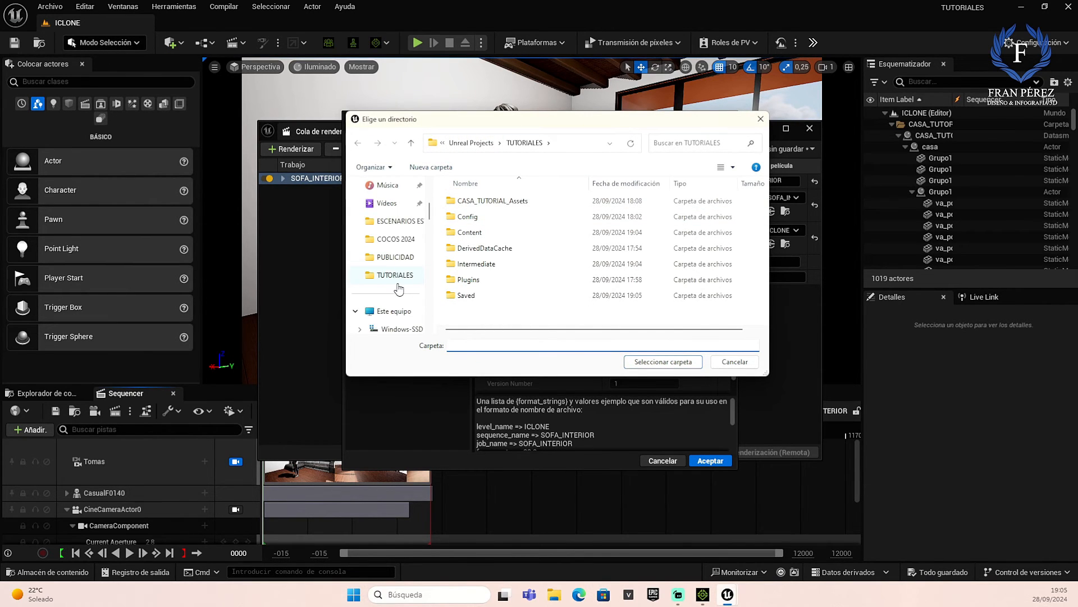
pyautogui.scroll(-5, 398, 288)
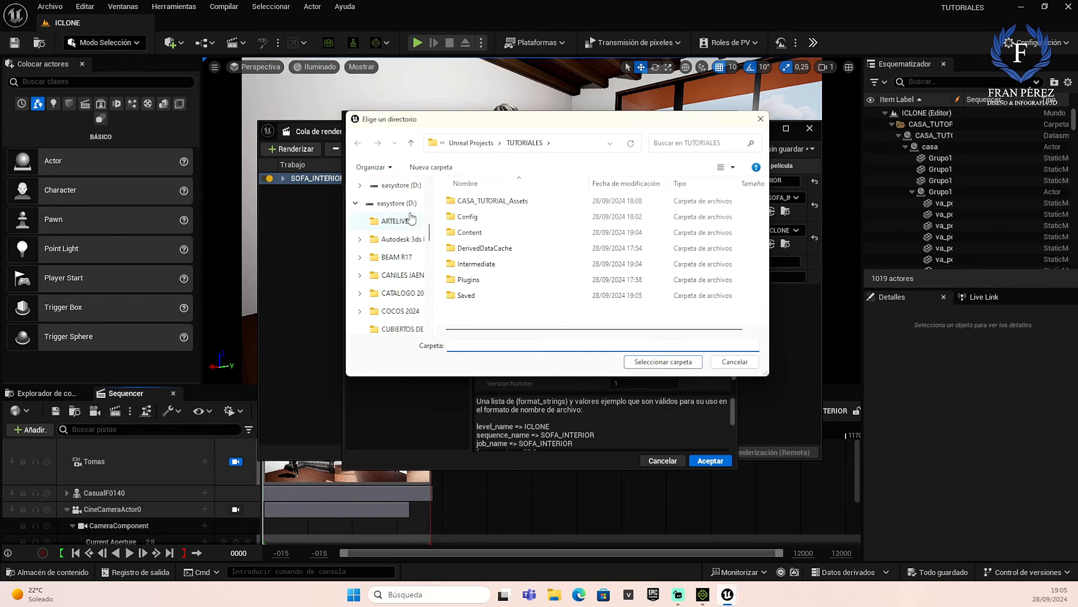
pyautogui.click(402, 207)
pyautogui.scroll(-4, 526, 261)
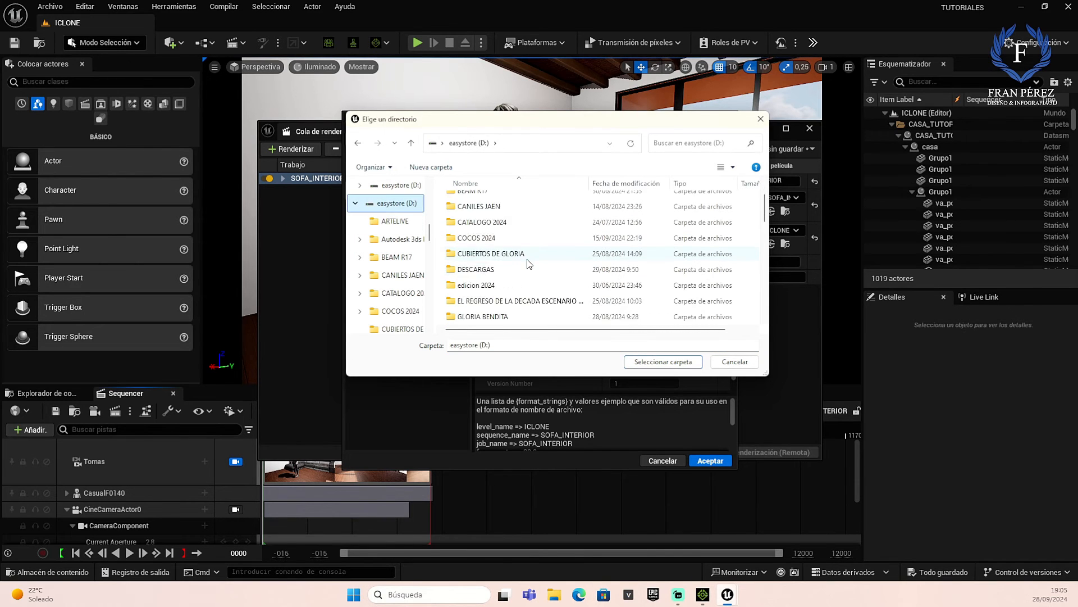
pyautogui.scroll(-6, 528, 264)
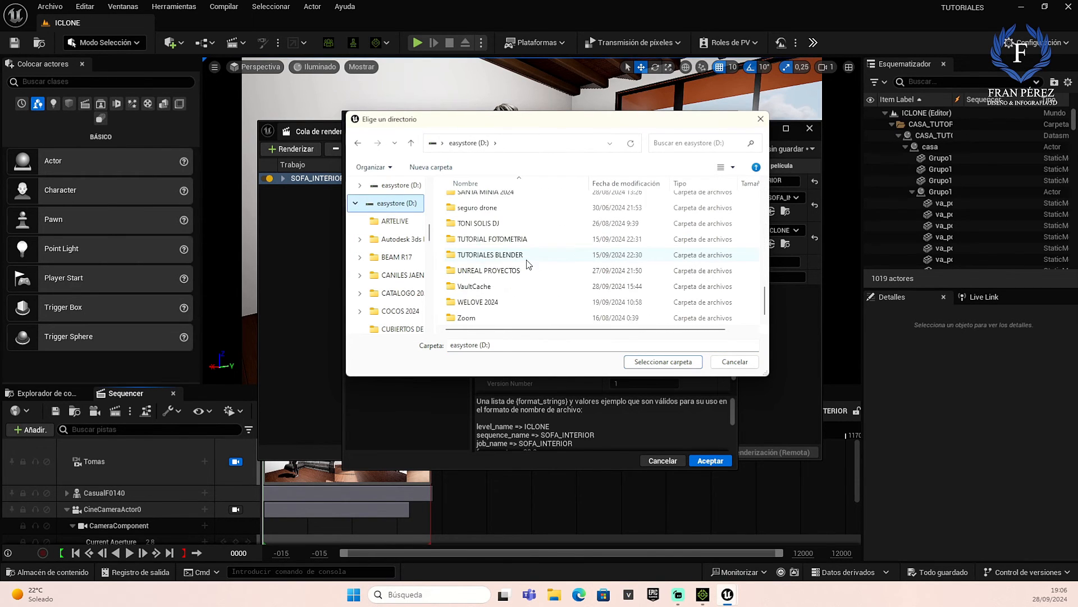
pyautogui.scroll(1, 533, 287)
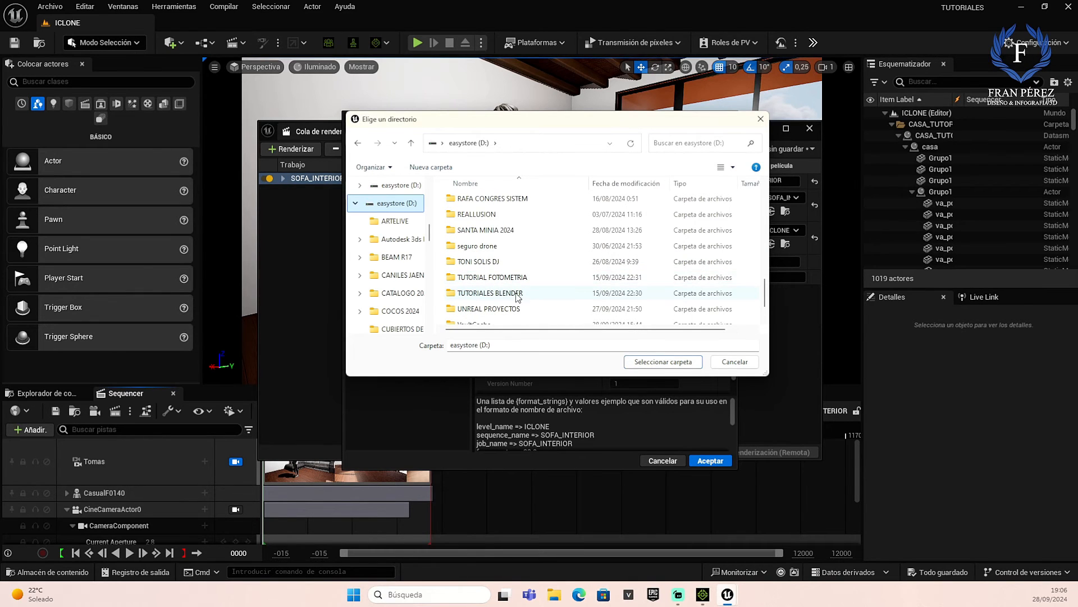
pyautogui.click(427, 168)
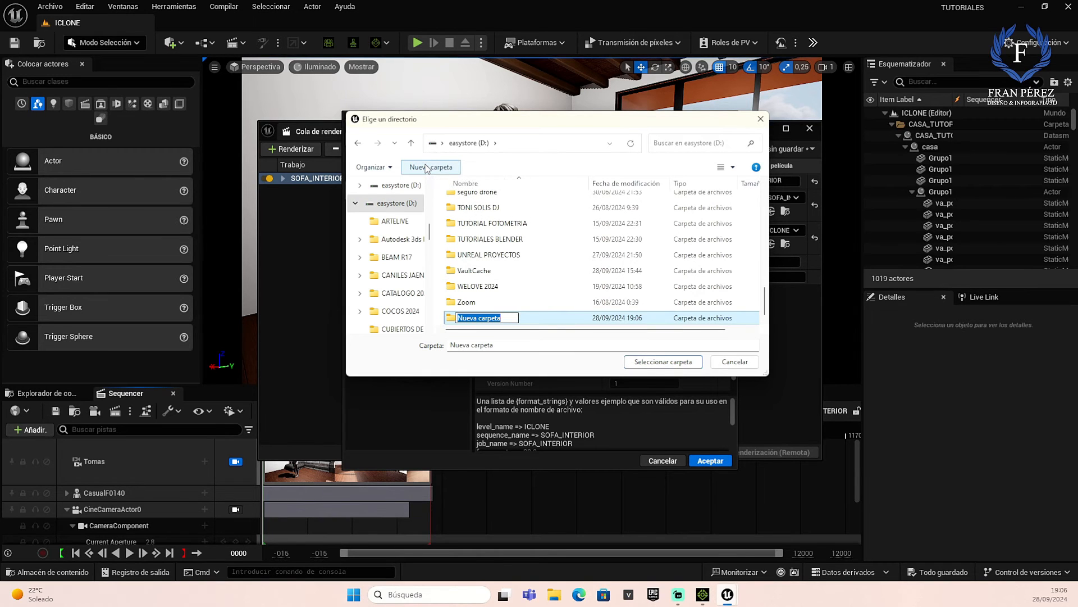
pyautogui.write('TUTORIAL INCLONE& UNREAL')
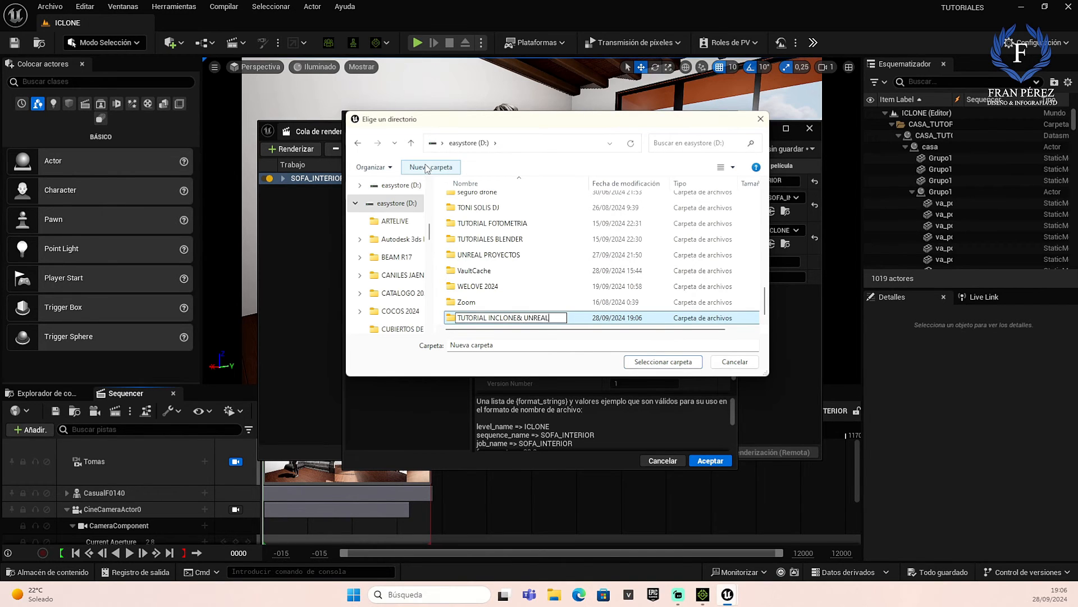
pyautogui.press('Return')
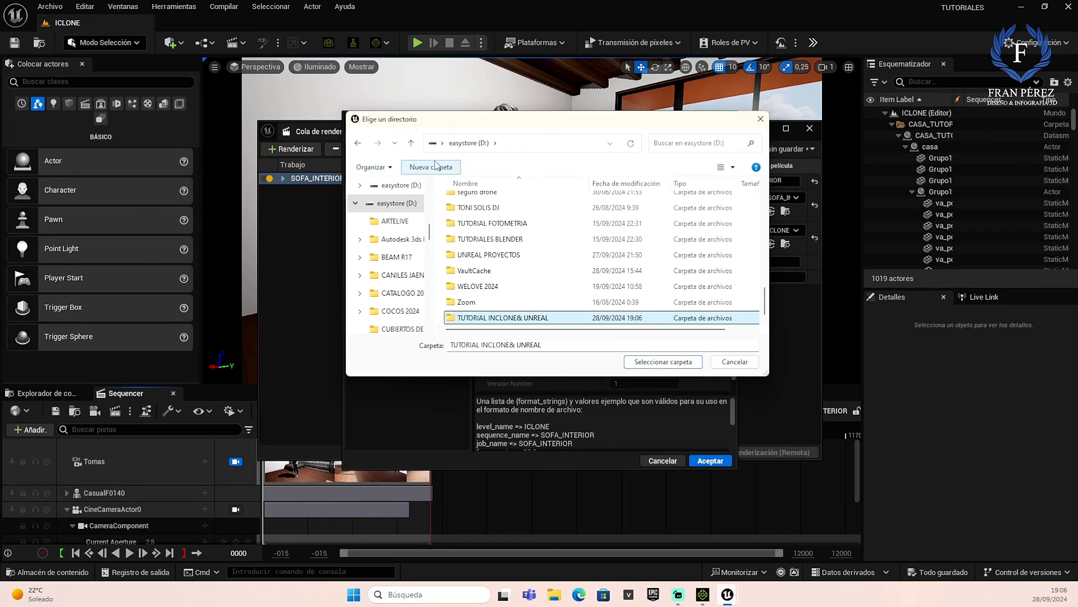
pyautogui.doubleClick(490, 319)
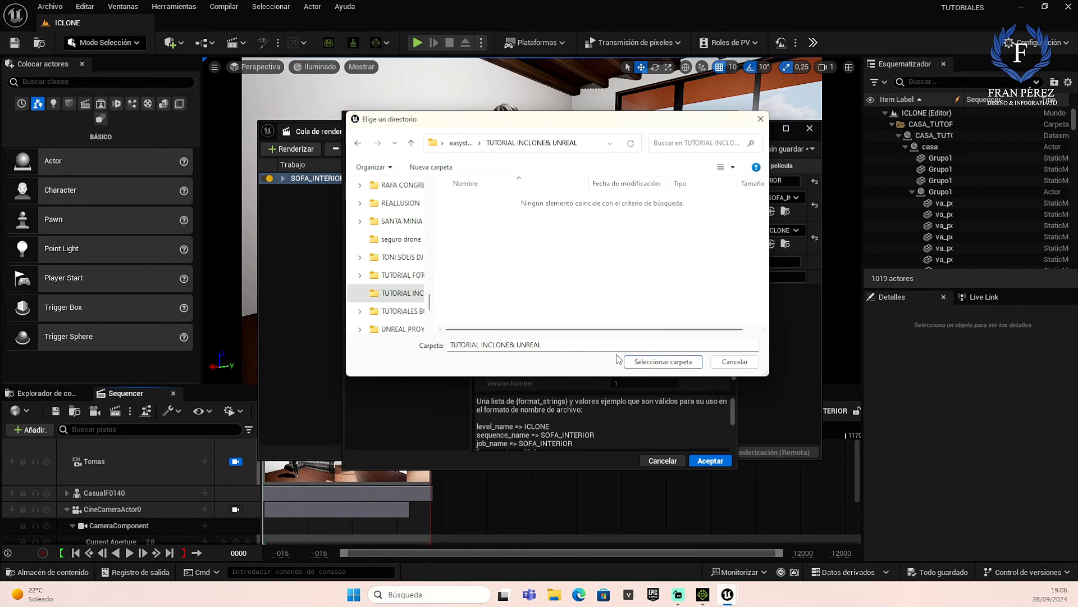
pyautogui.click(674, 363)
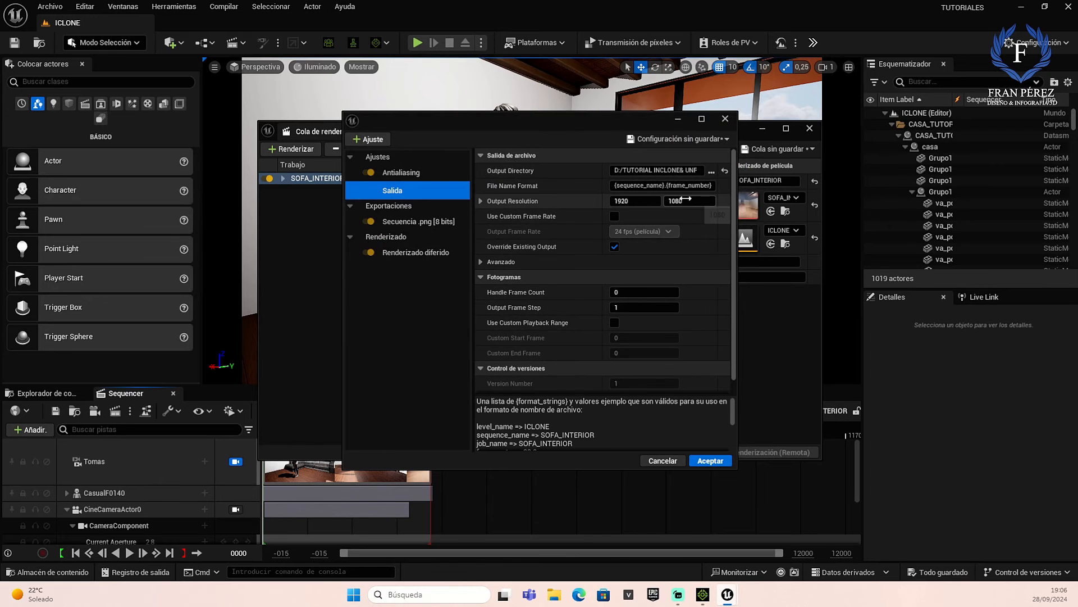
# Create an ESCENA SOFA subfolder inside TUTORIAL INCLONE& UNREAL and set it as the output directory
pyautogui.click(711, 171)
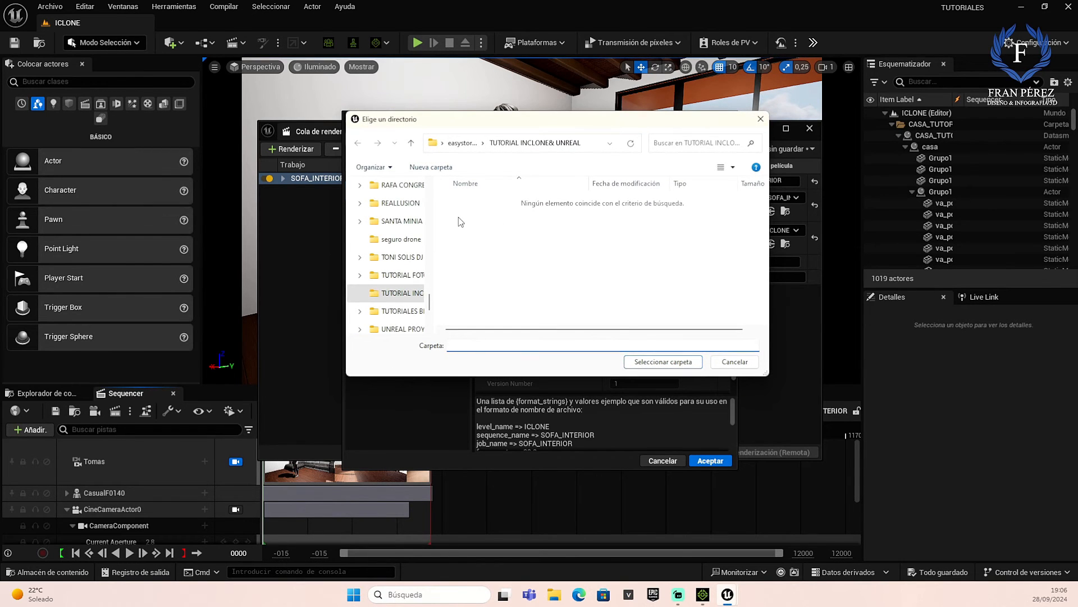
pyautogui.rightClick(458, 220)
pyautogui.moveTo(505, 347)
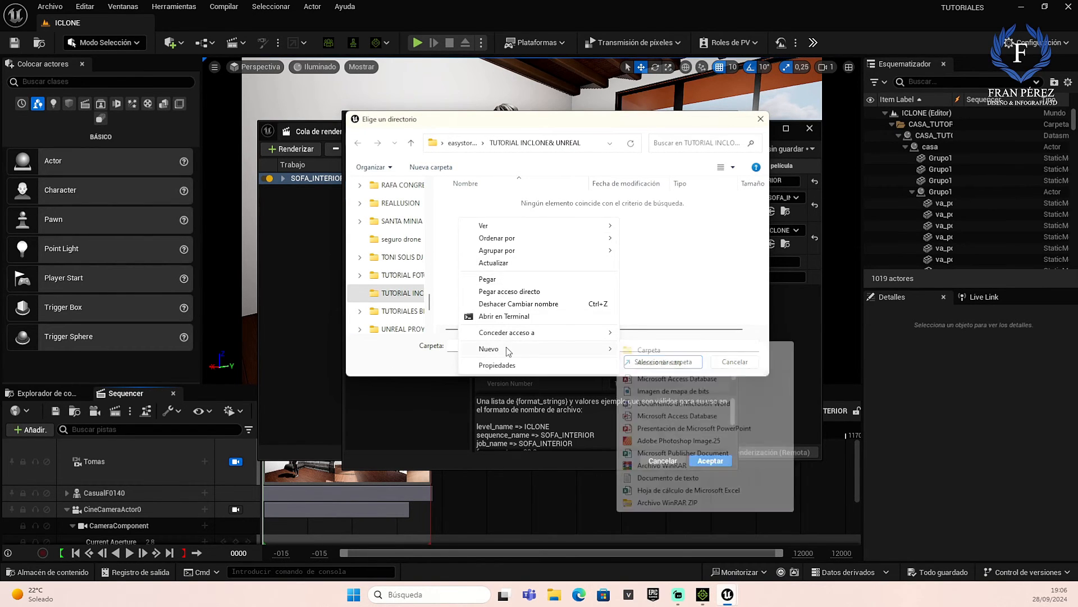
pyautogui.click(650, 350)
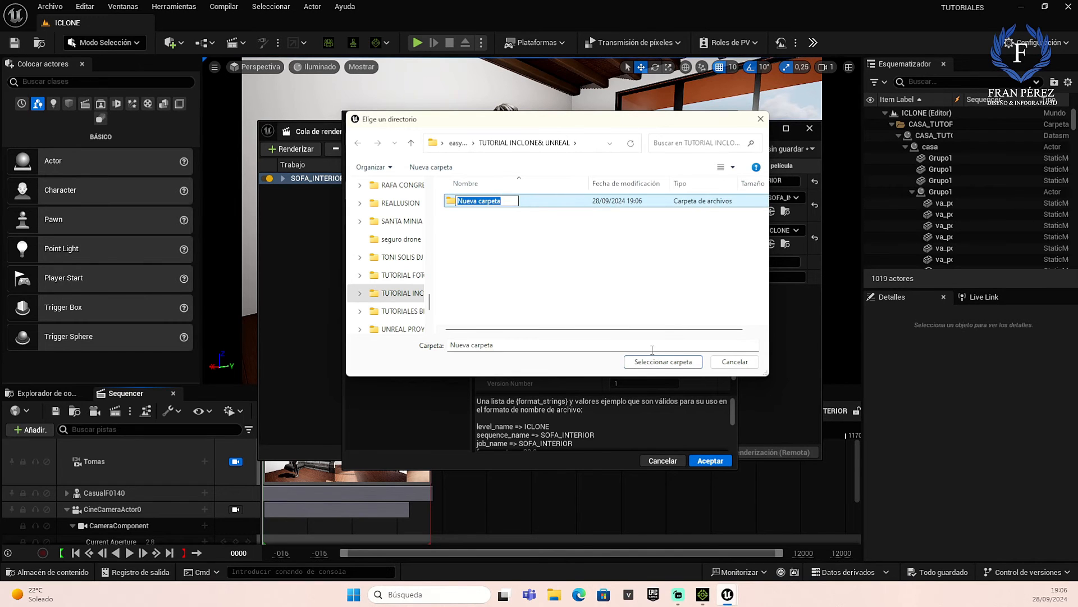
pyautogui.write('ESCENA SOFA')
pyautogui.press('Return')
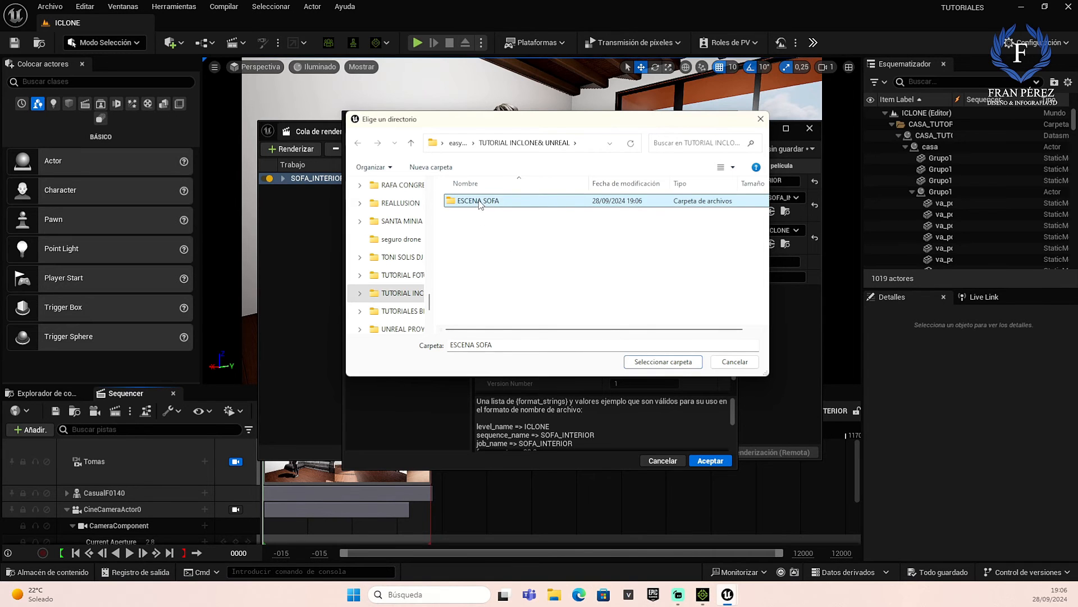
pyautogui.doubleClick(481, 202)
pyautogui.click(653, 363)
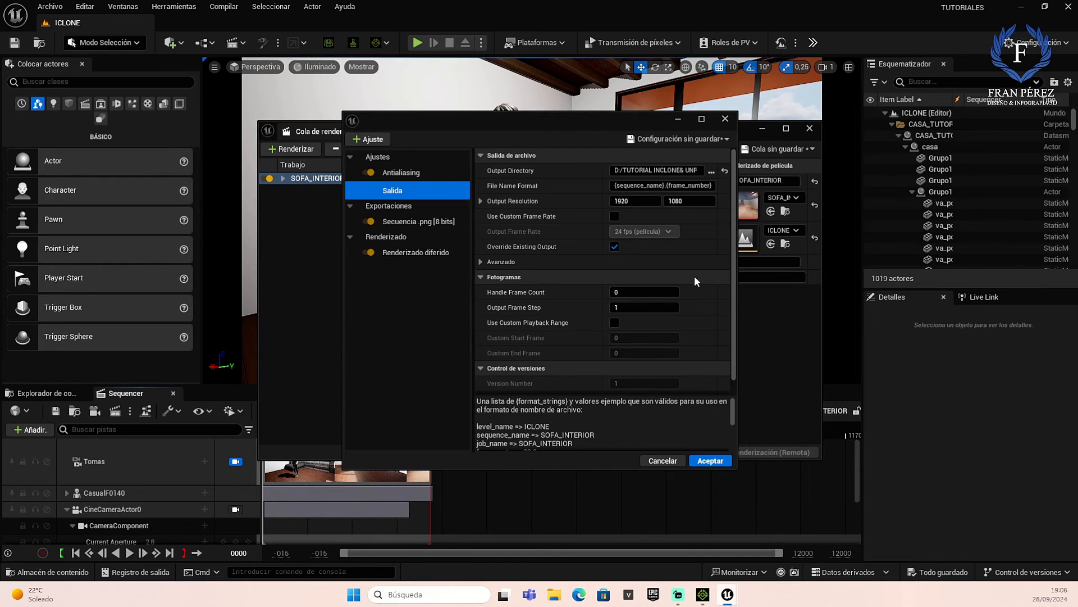
# Enable a custom output frame rate of 60 fps, accept the configuration and start the local render of SOFA_INTERIOR
pyautogui.click(614, 217)
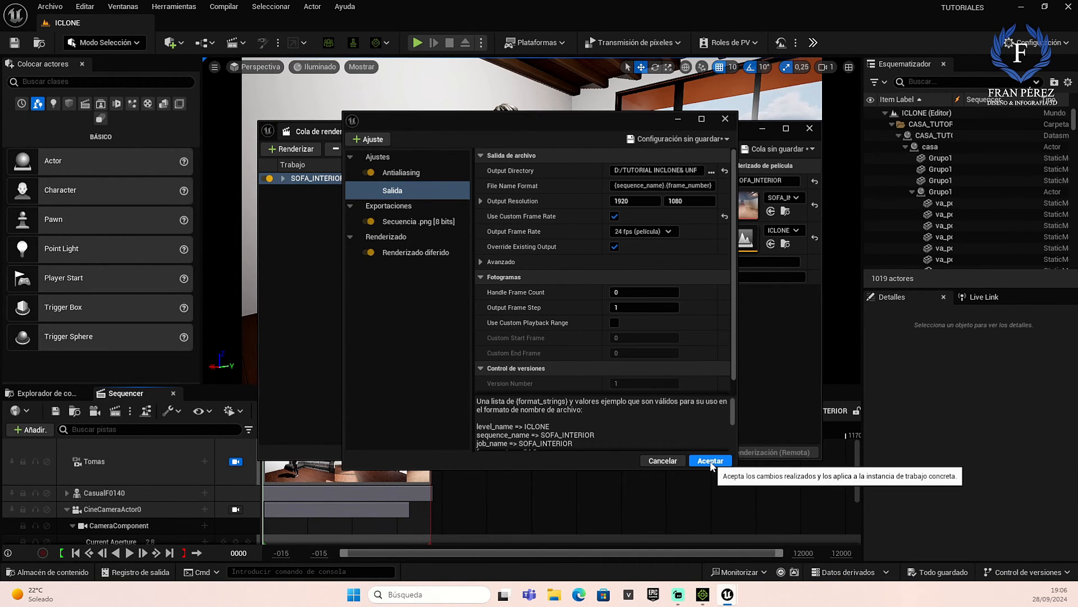
pyautogui.click(668, 232)
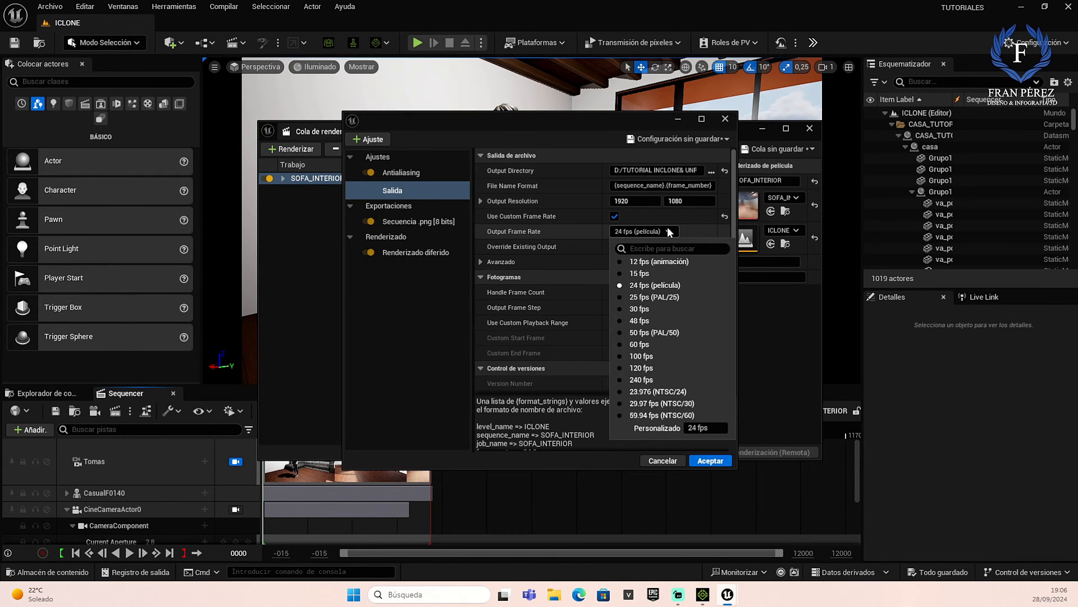
pyautogui.click(645, 344)
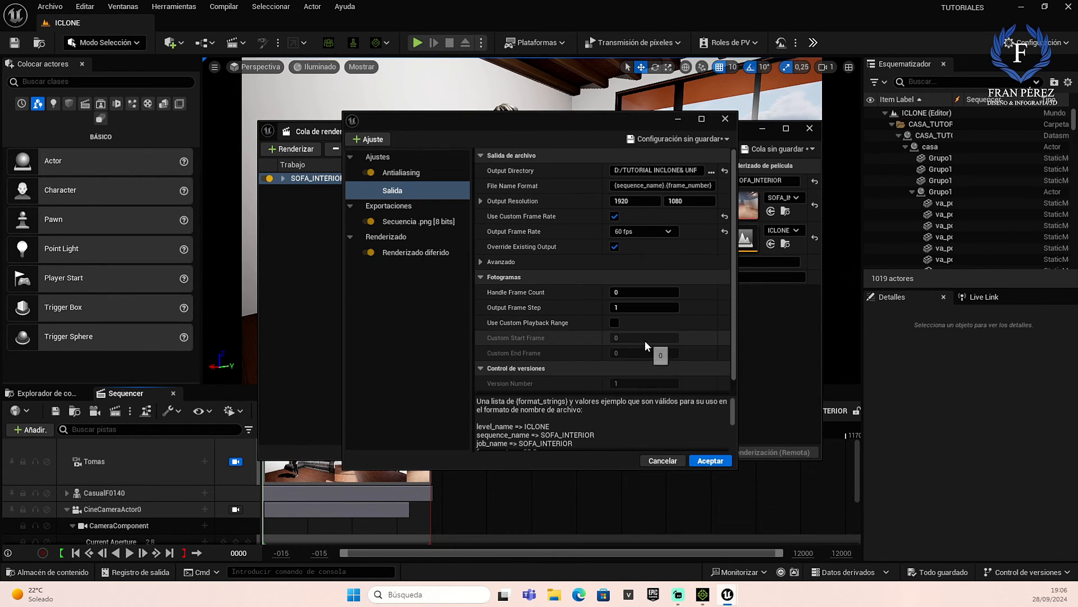
pyautogui.click(708, 460)
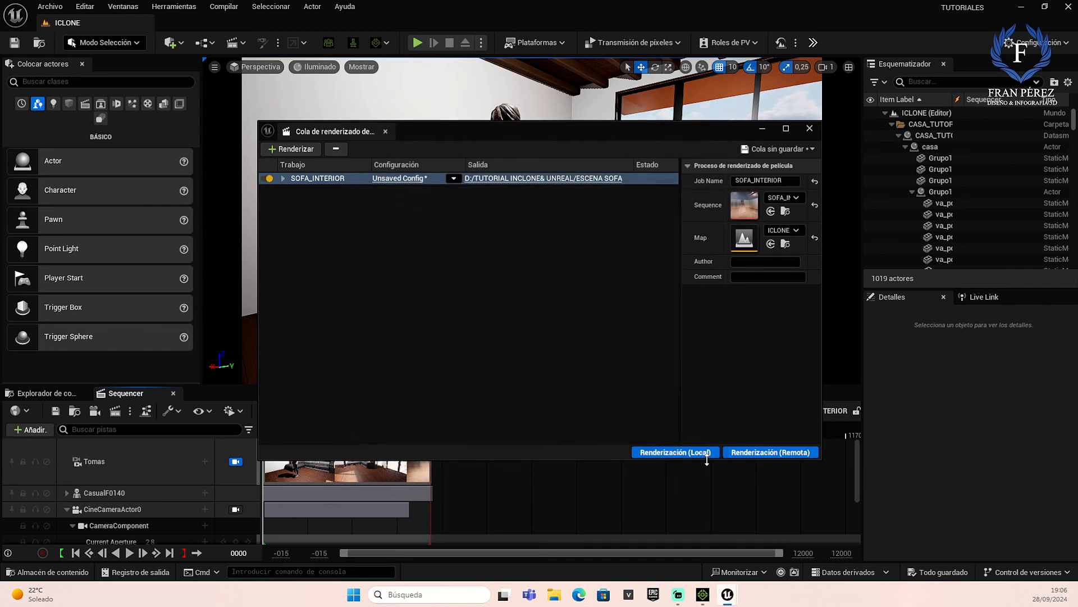
pyautogui.click(671, 454)
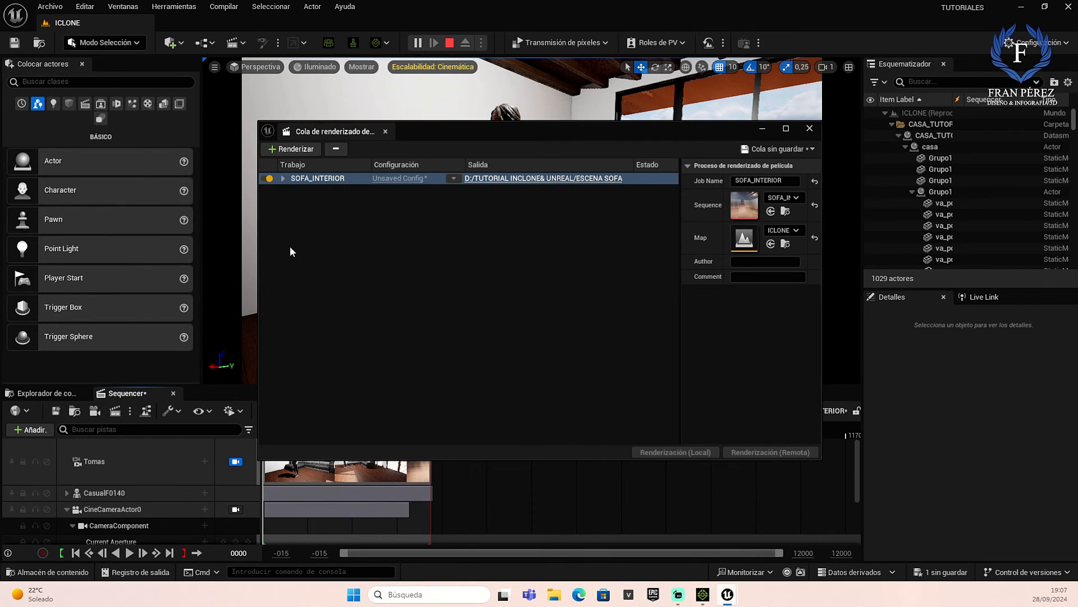
# Switch to iClone and open the IC Project folder in the custom content library
pyautogui.moveTo(728, 599)
pyautogui.click(703, 594)
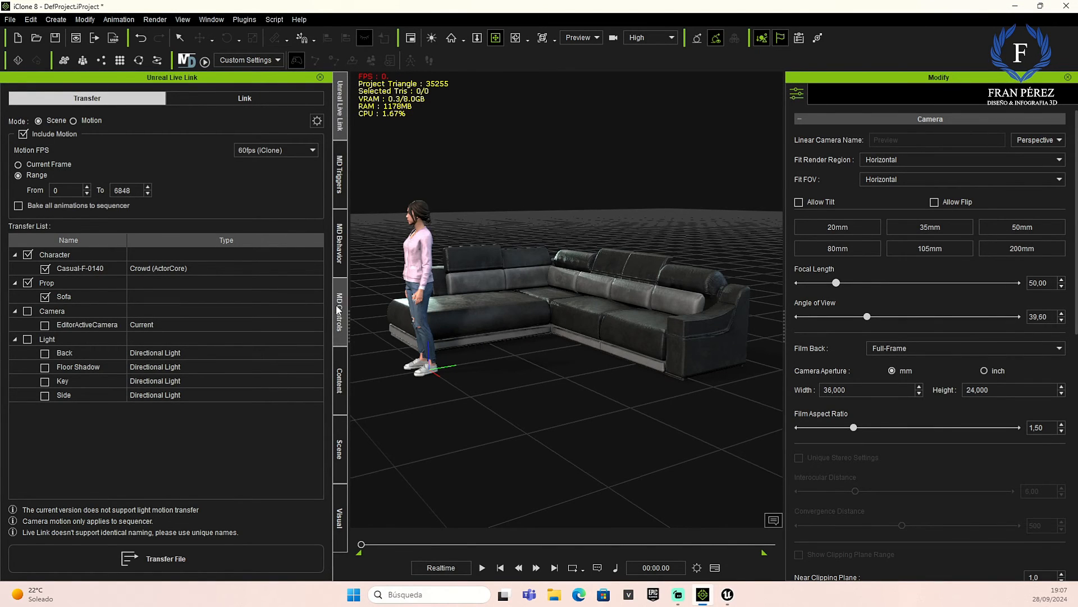
pyautogui.click(341, 391)
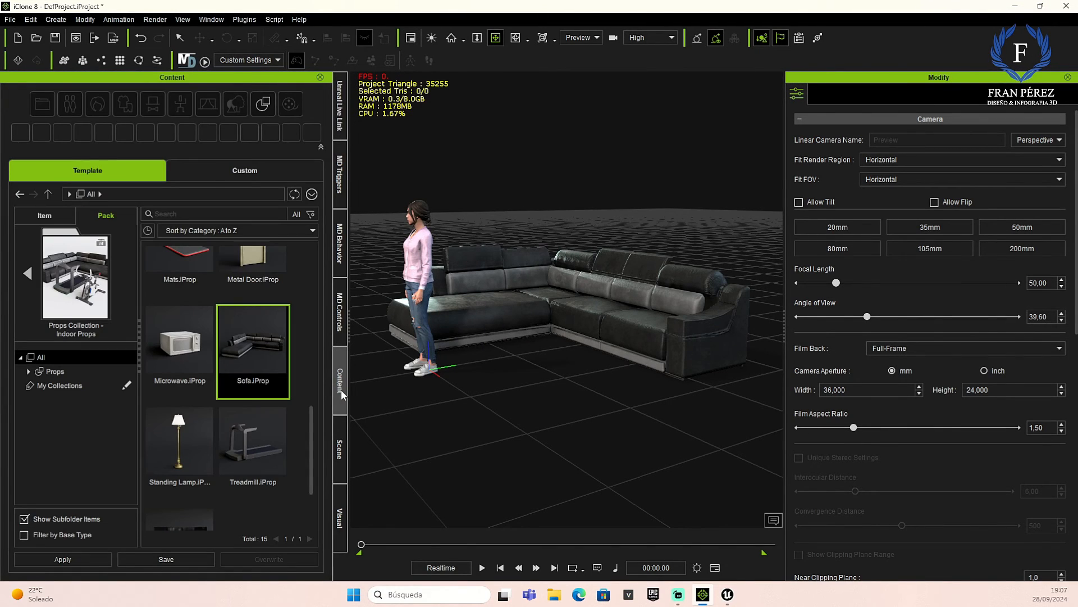
pyautogui.click(246, 172)
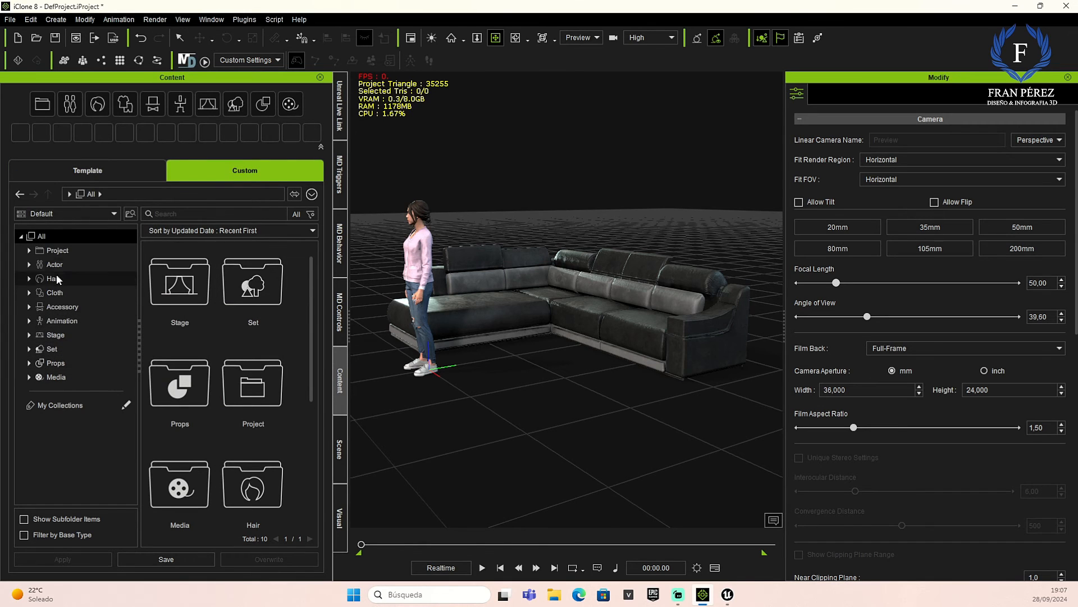
pyautogui.click(57, 251)
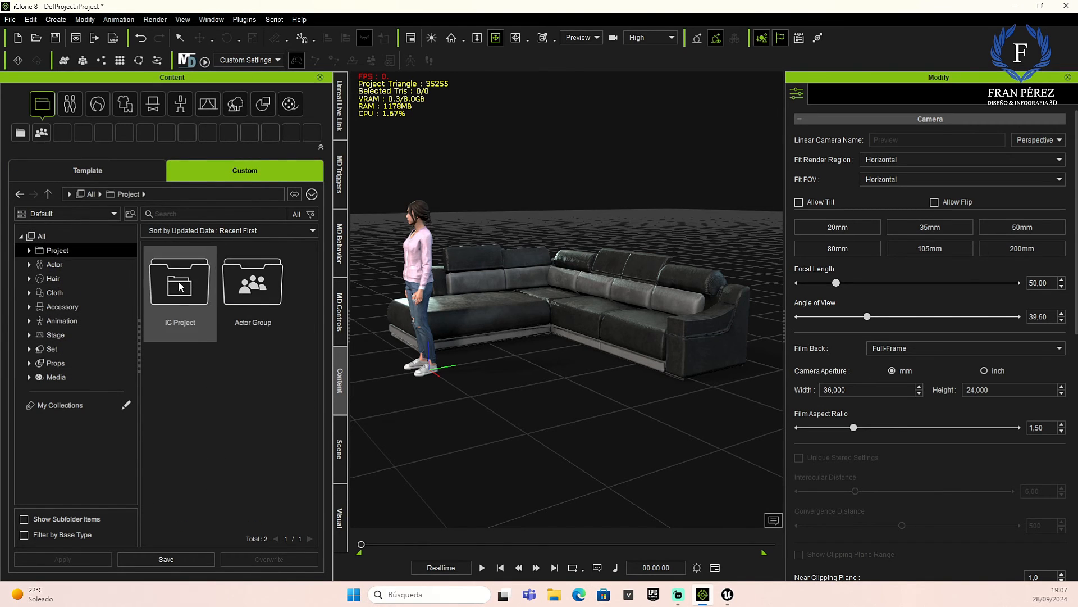
pyautogui.click(29, 250)
pyautogui.click(61, 265)
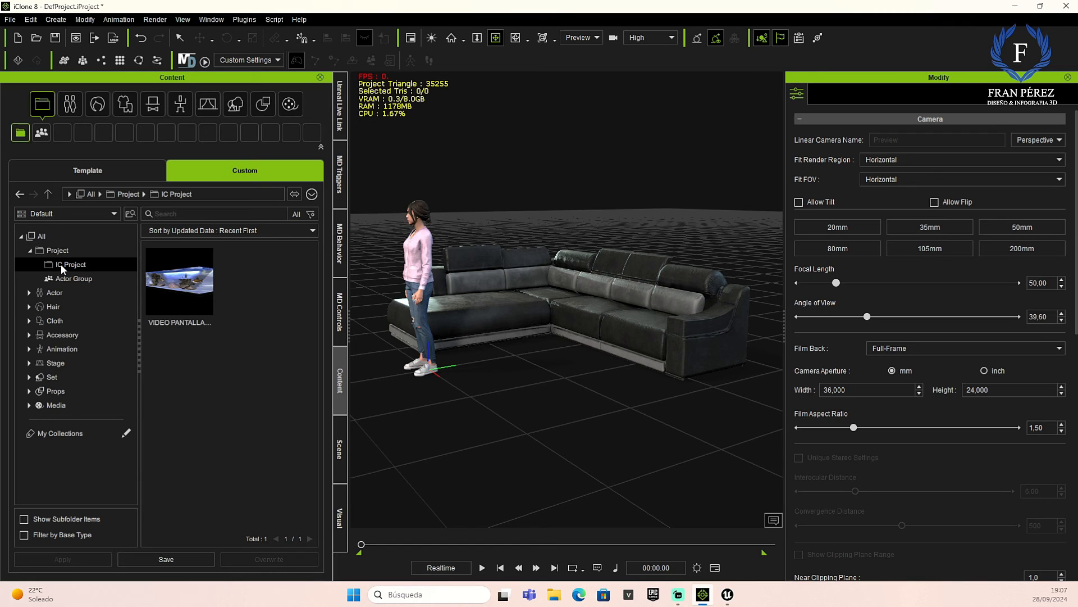
# Save the scene as an IC Project named TUTORIAL and close iClone
pyautogui.click(170, 561)
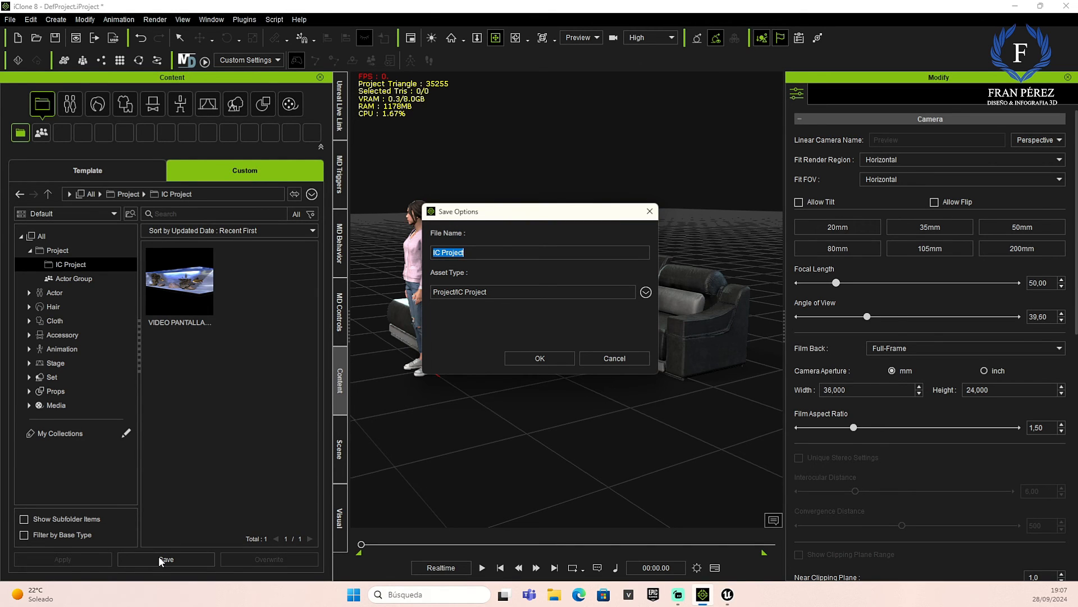
pyautogui.write('TUTORIAL')
pyautogui.press('Return')
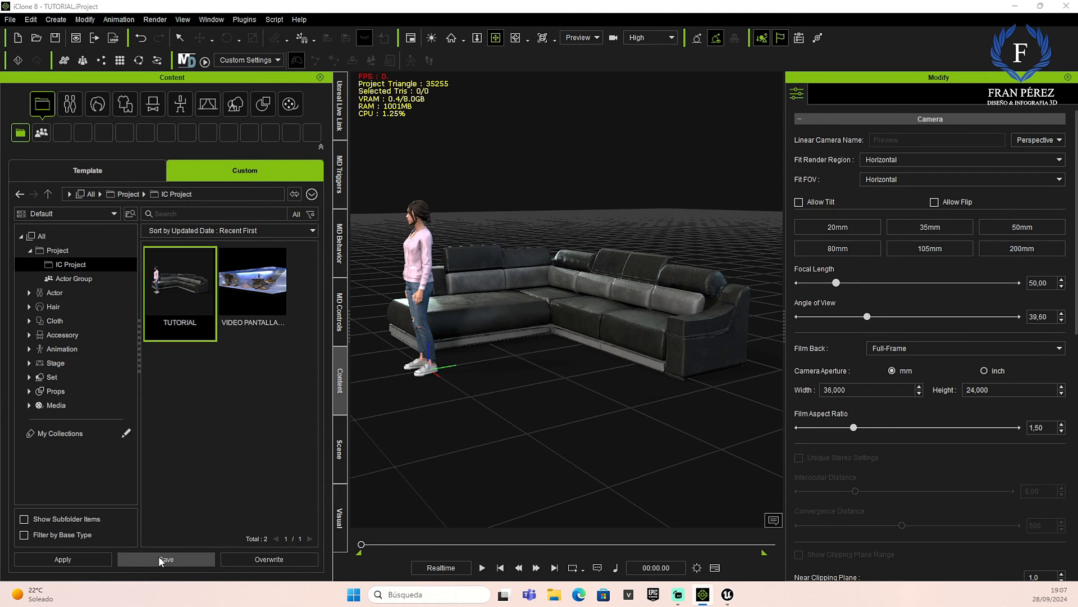
pyautogui.click(1070, 7)
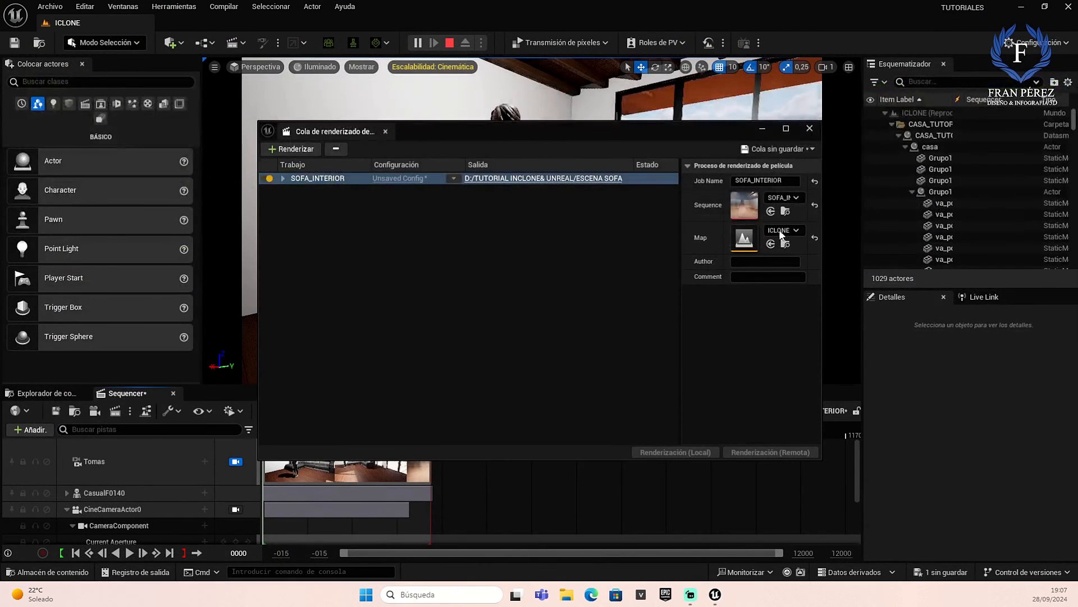